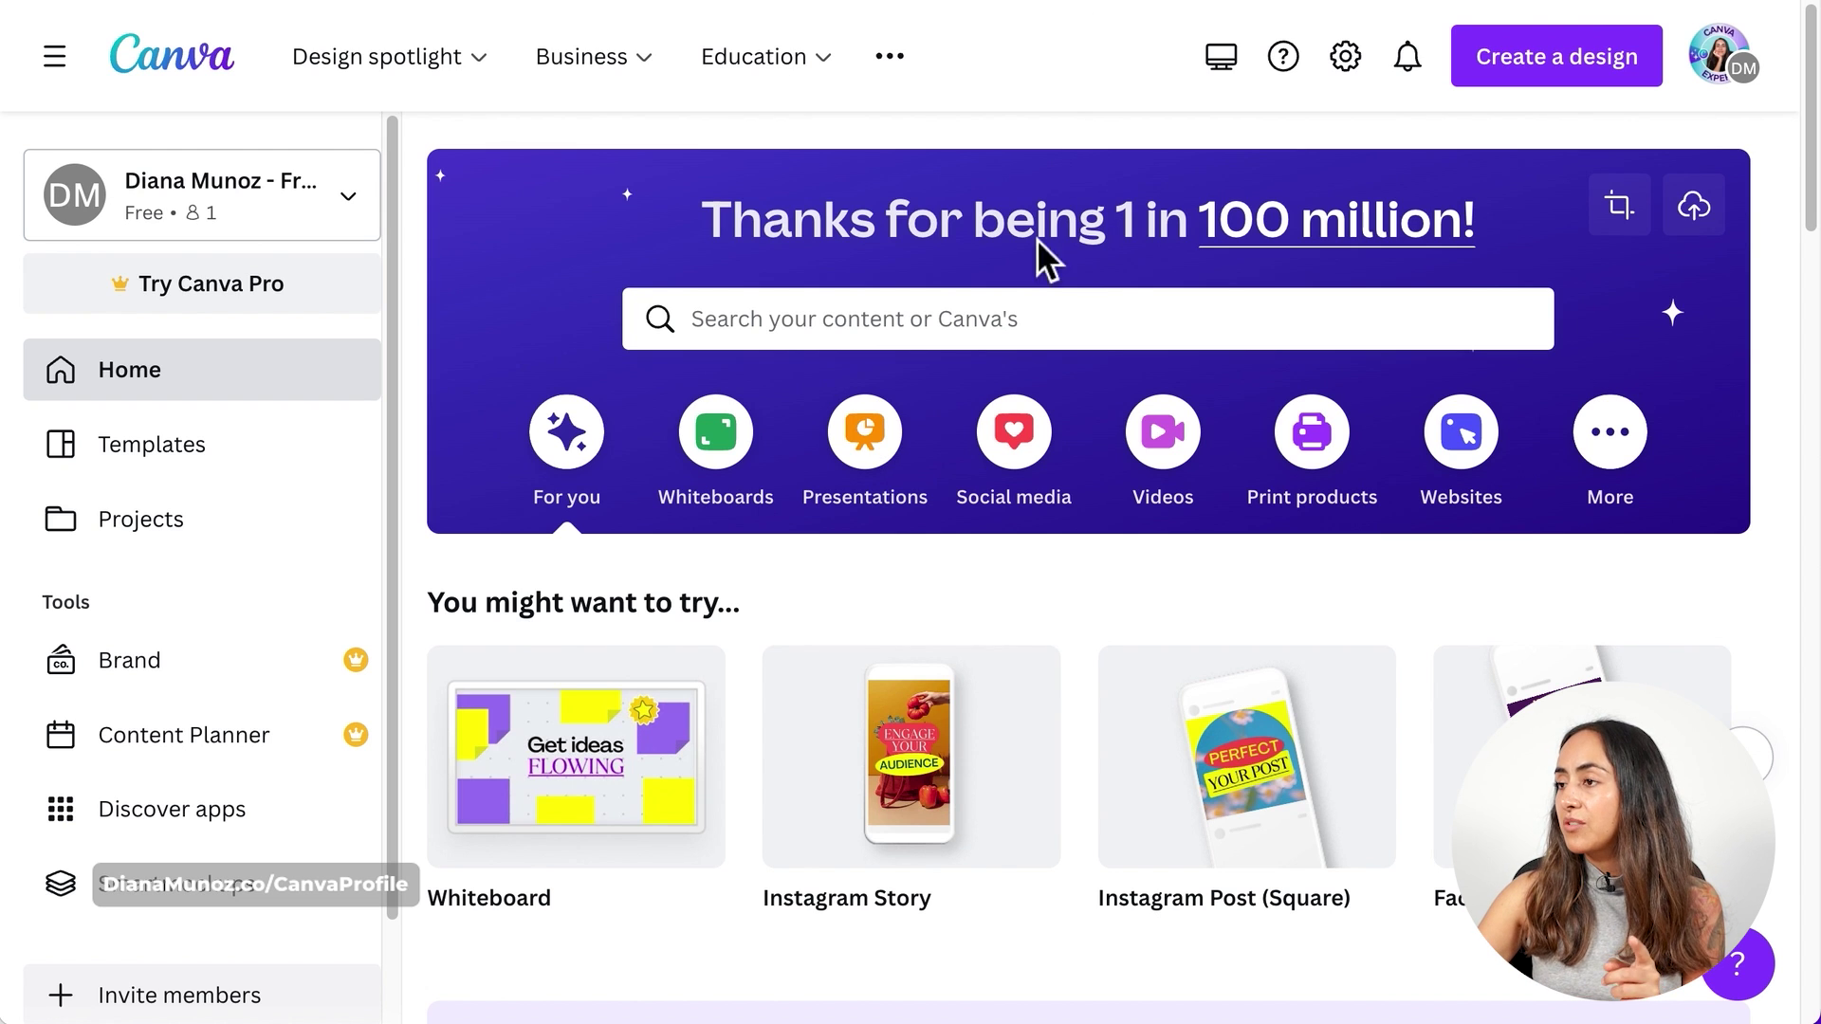
- Create a blank square Instagram Post from the Social media design types
click(1047, 472)
scroll(1067, 618, down, 2)
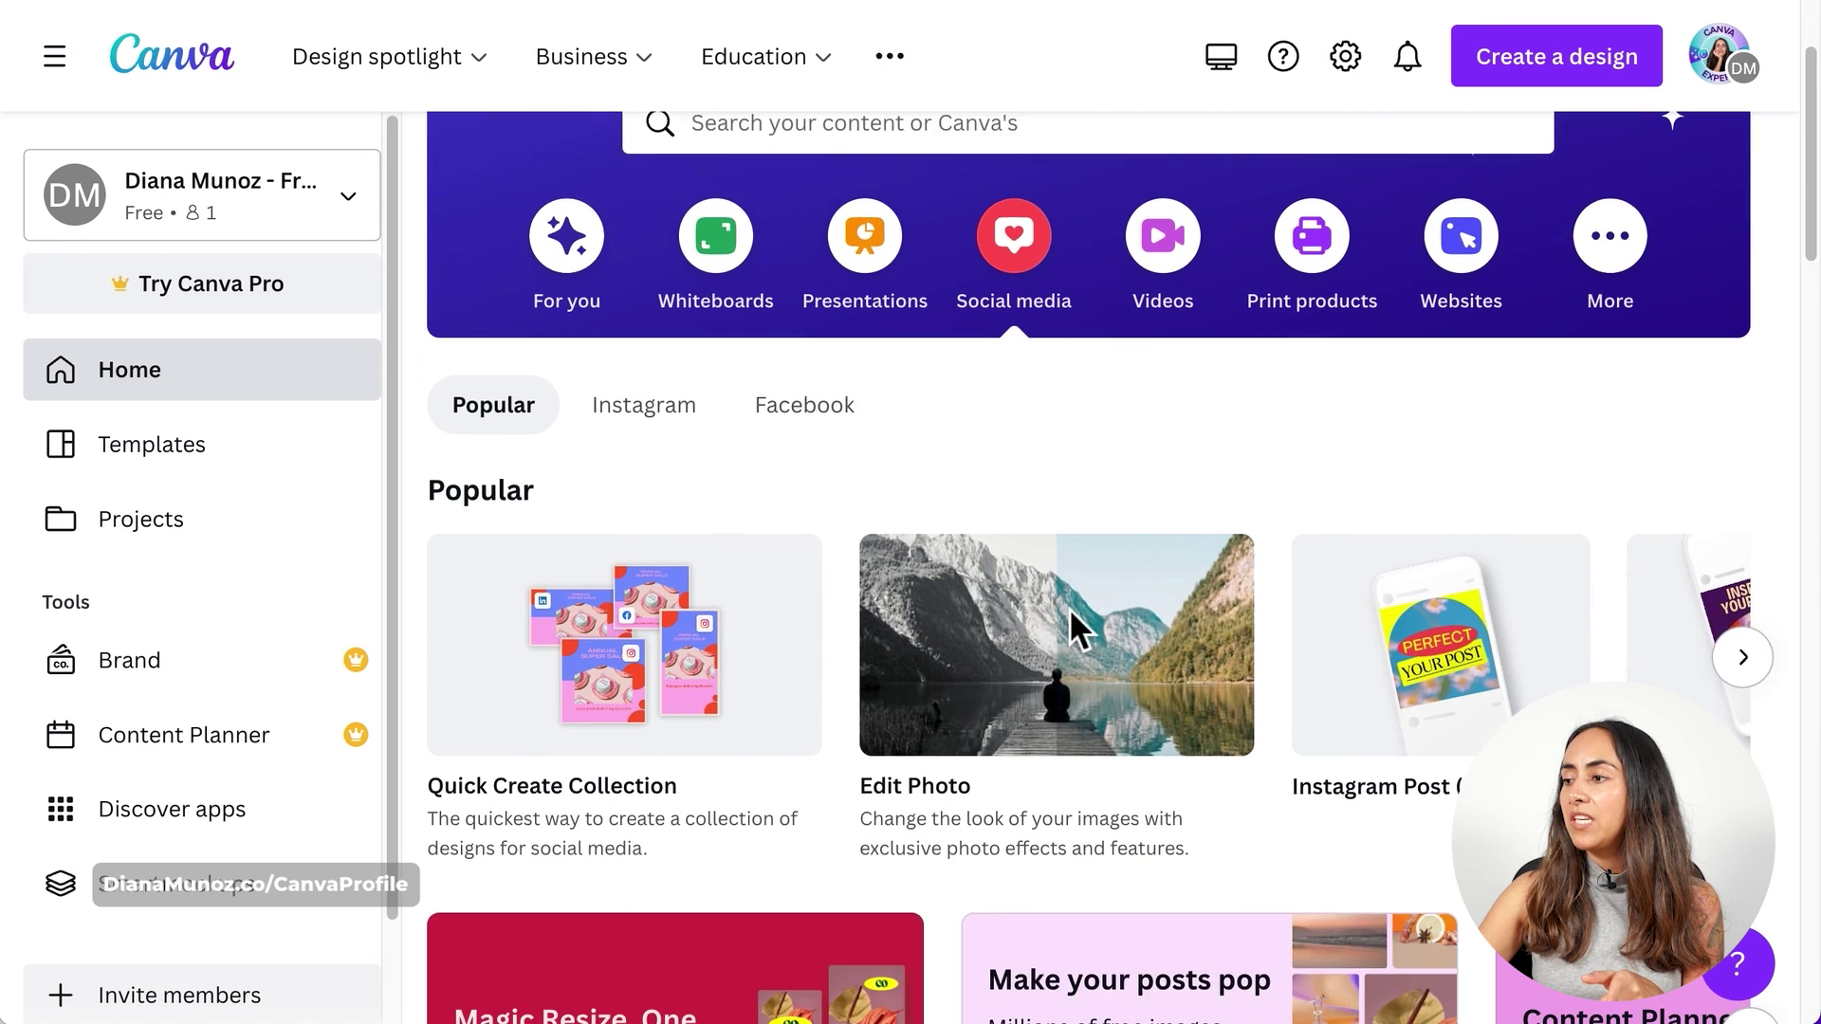
scroll(1071, 625, down, 1)
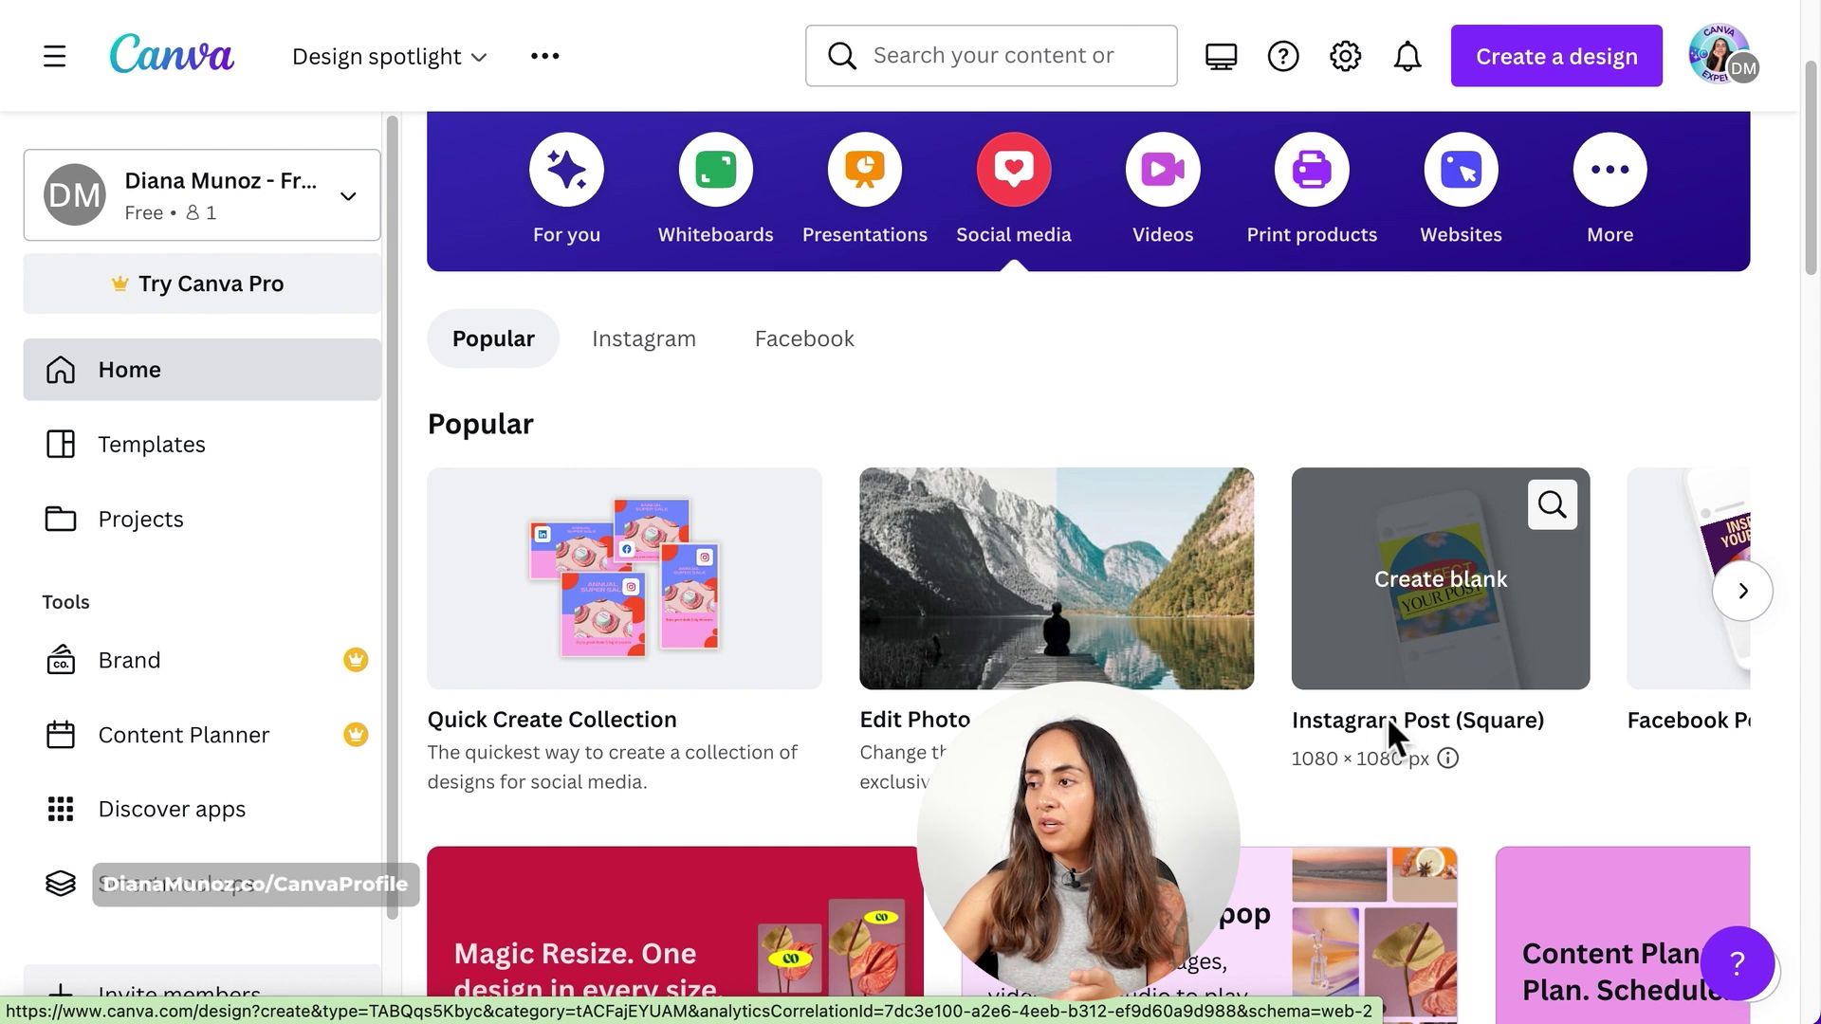
click(1475, 612)
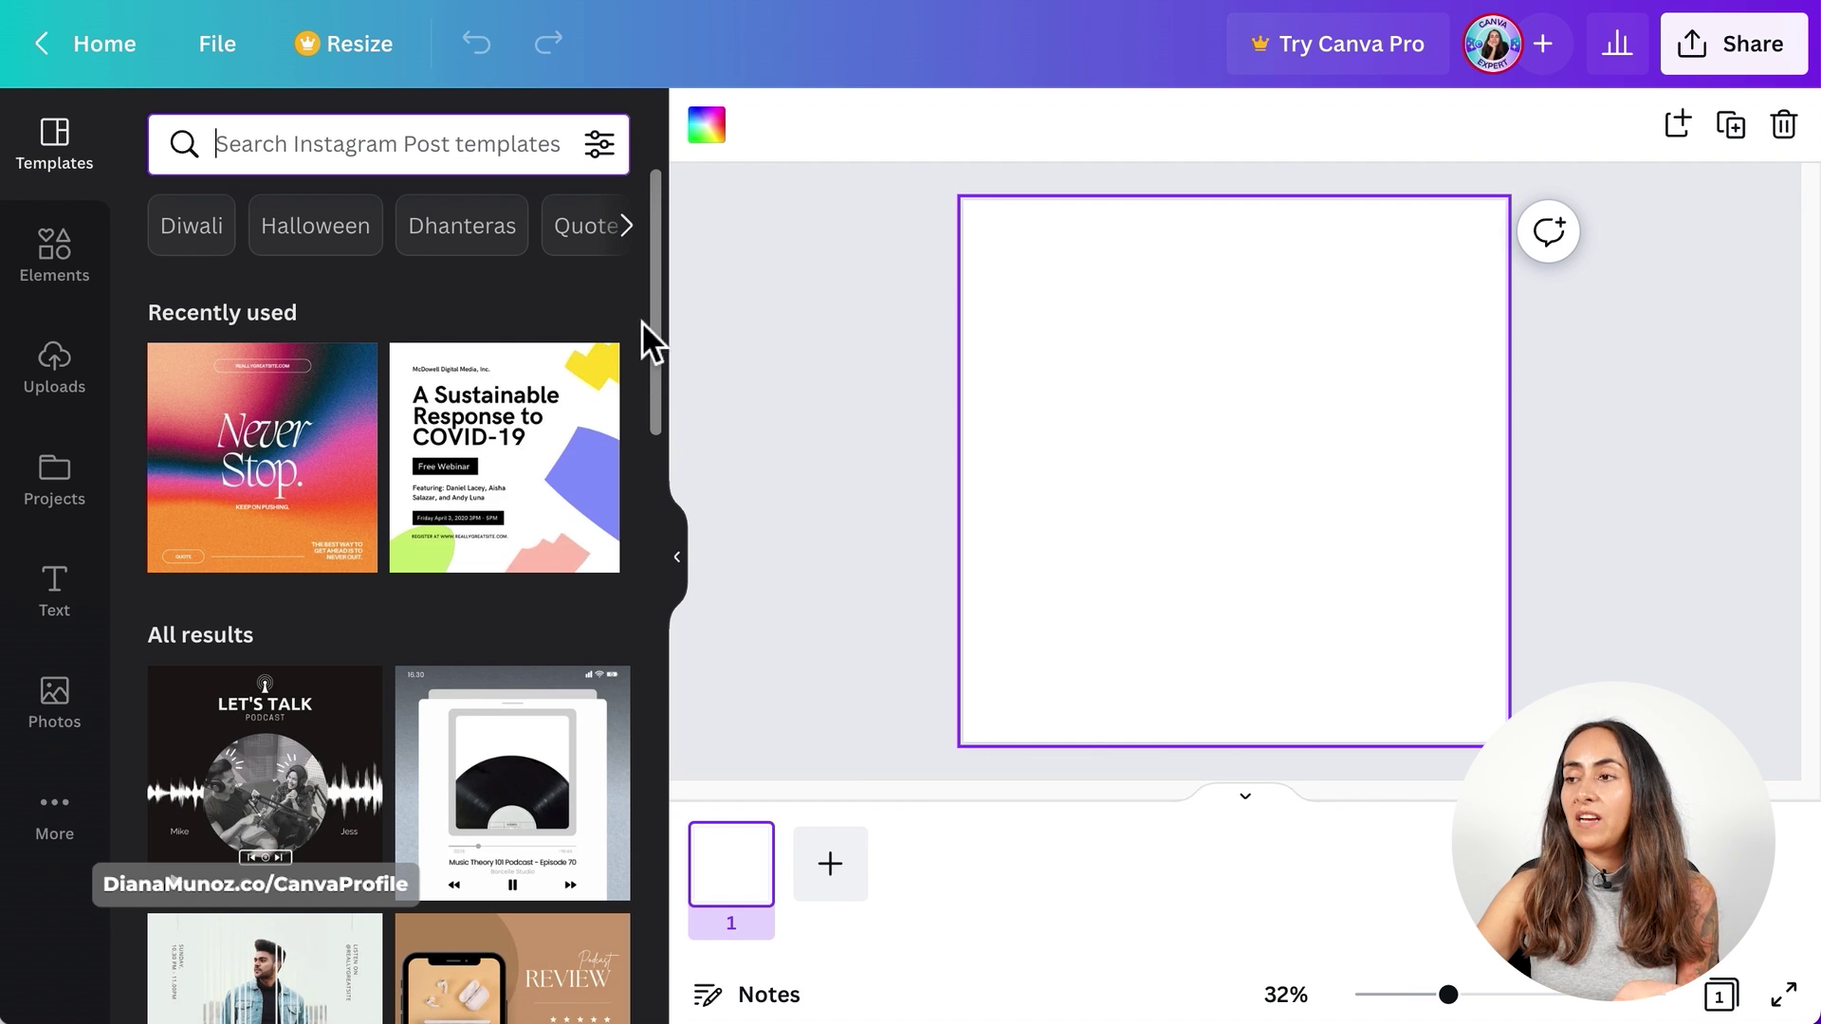
- Search the templates for 'podcast'
click(199, 153)
text(podcast)
key(Return)
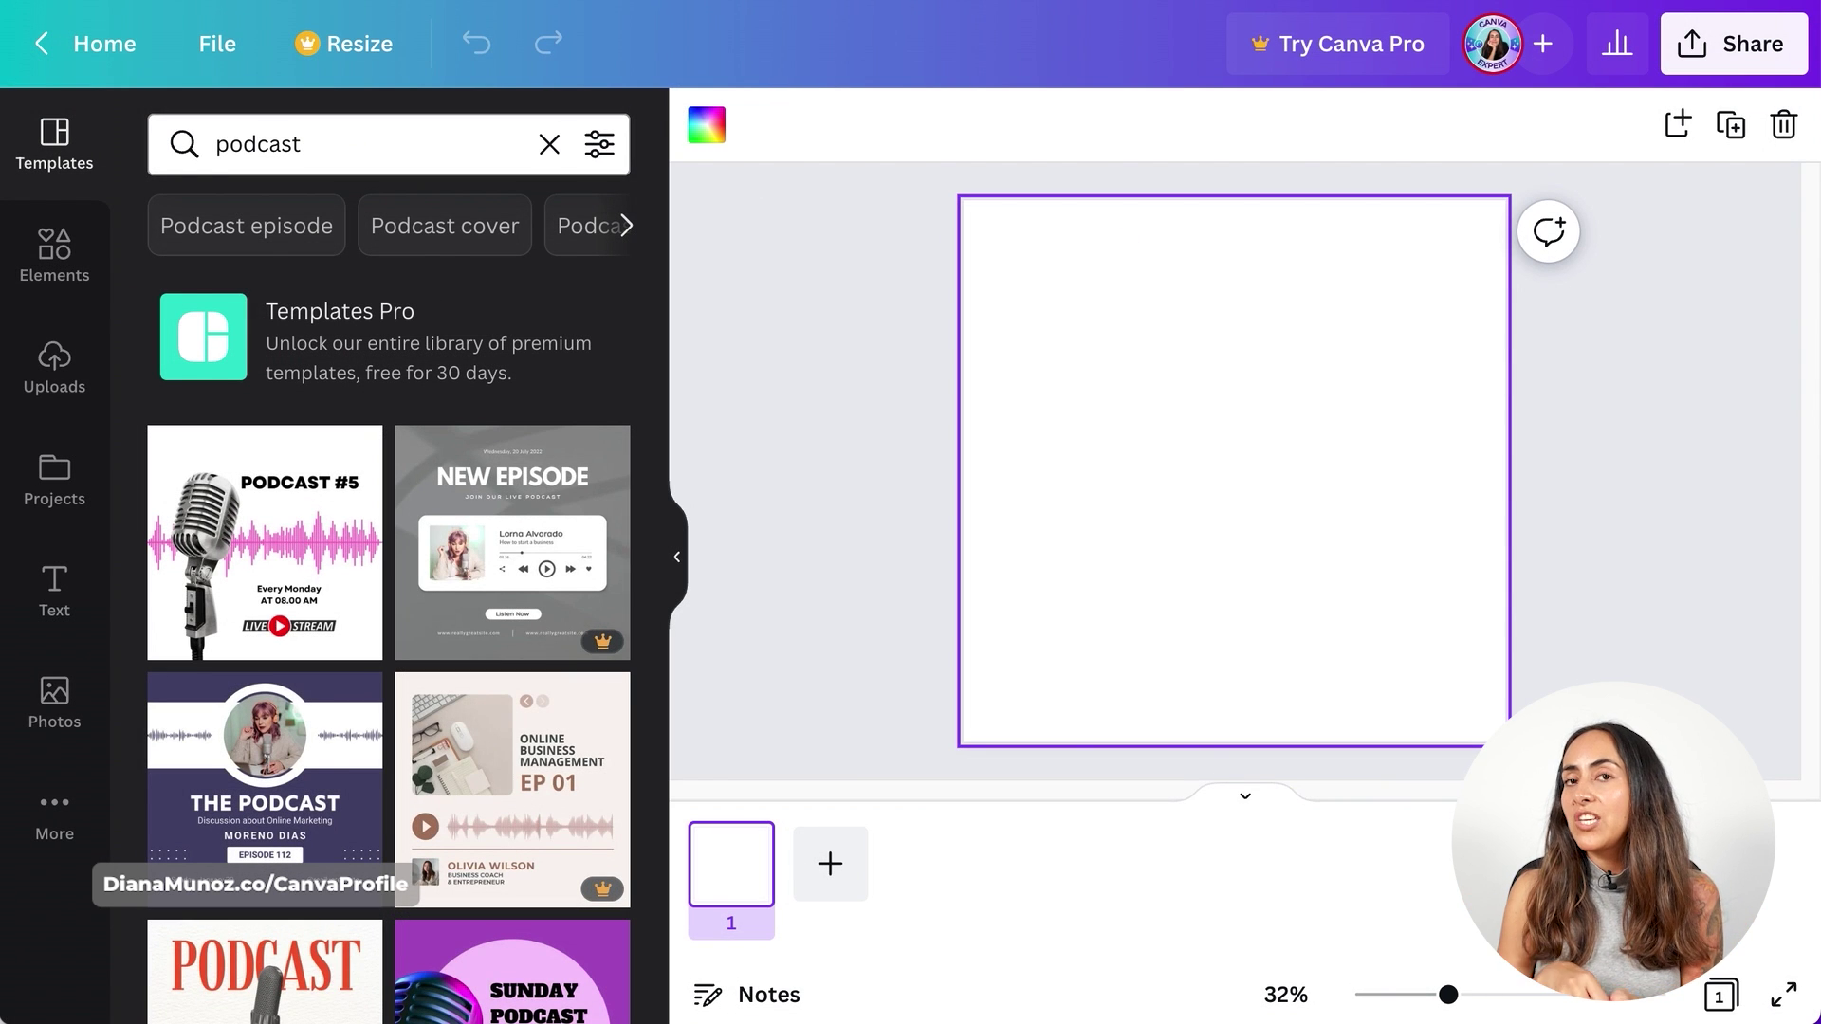
click(223, 153)
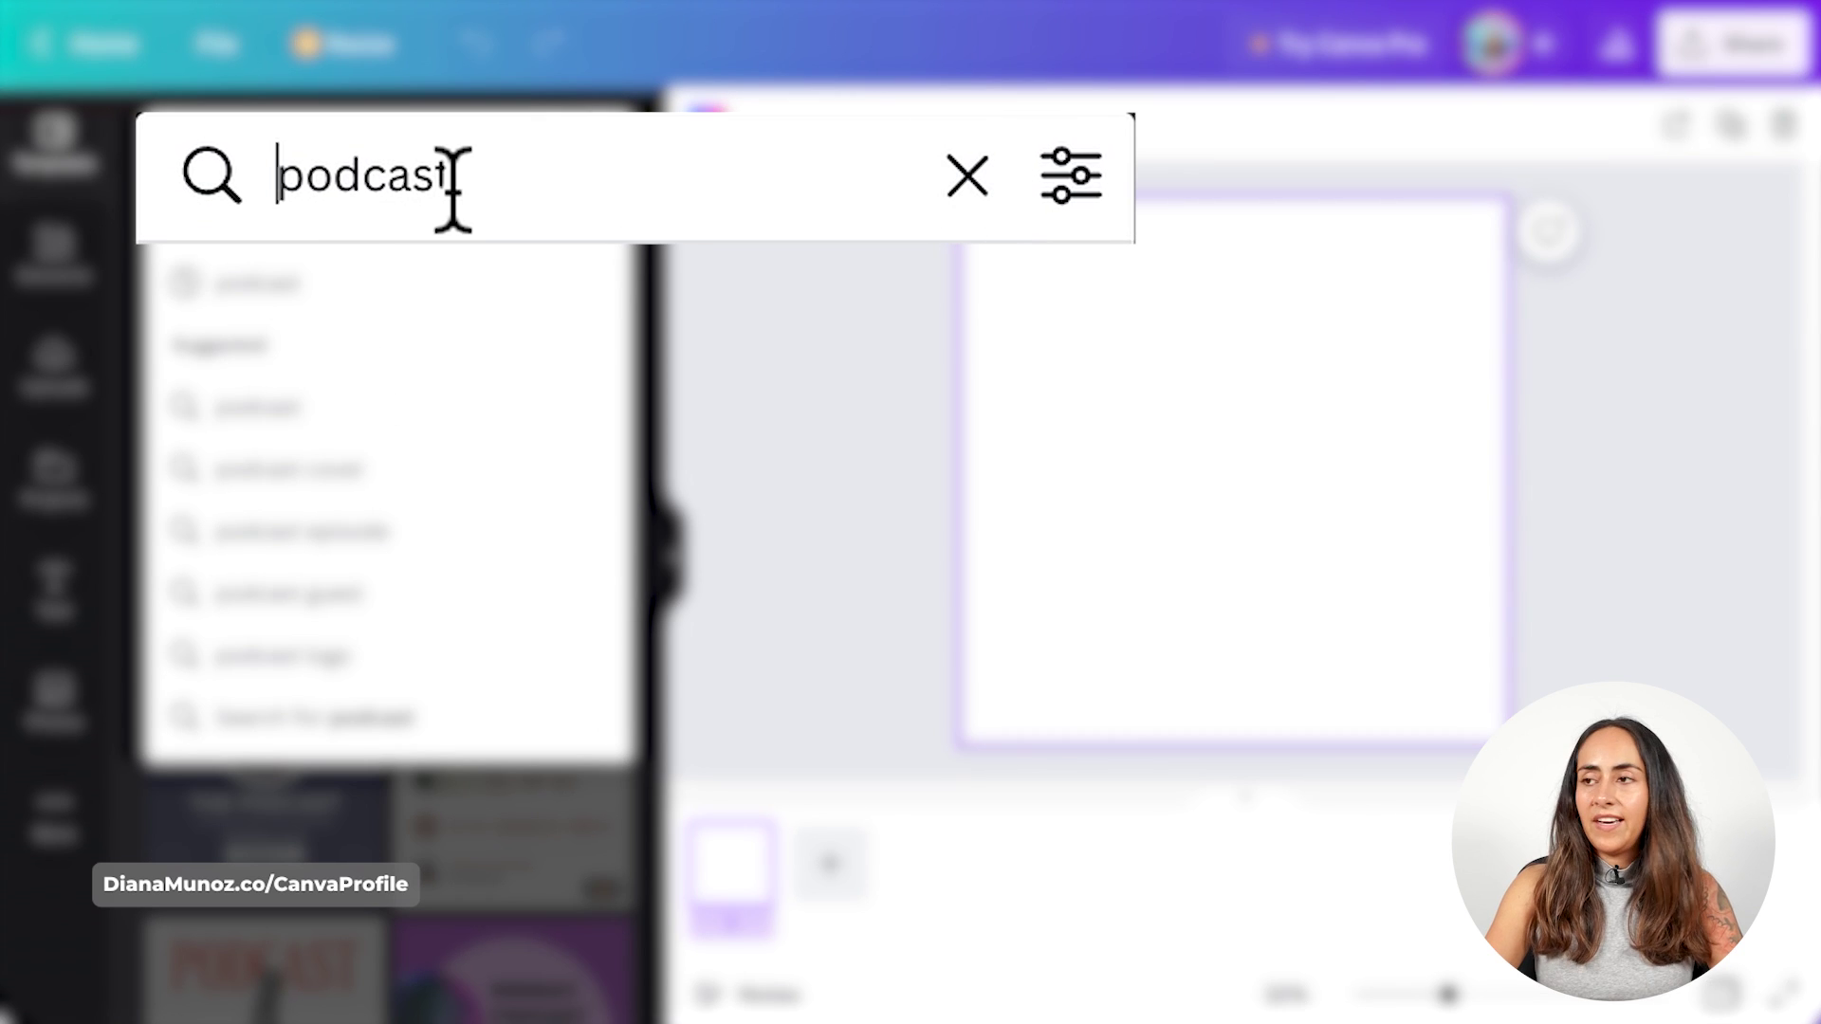
key(Home)
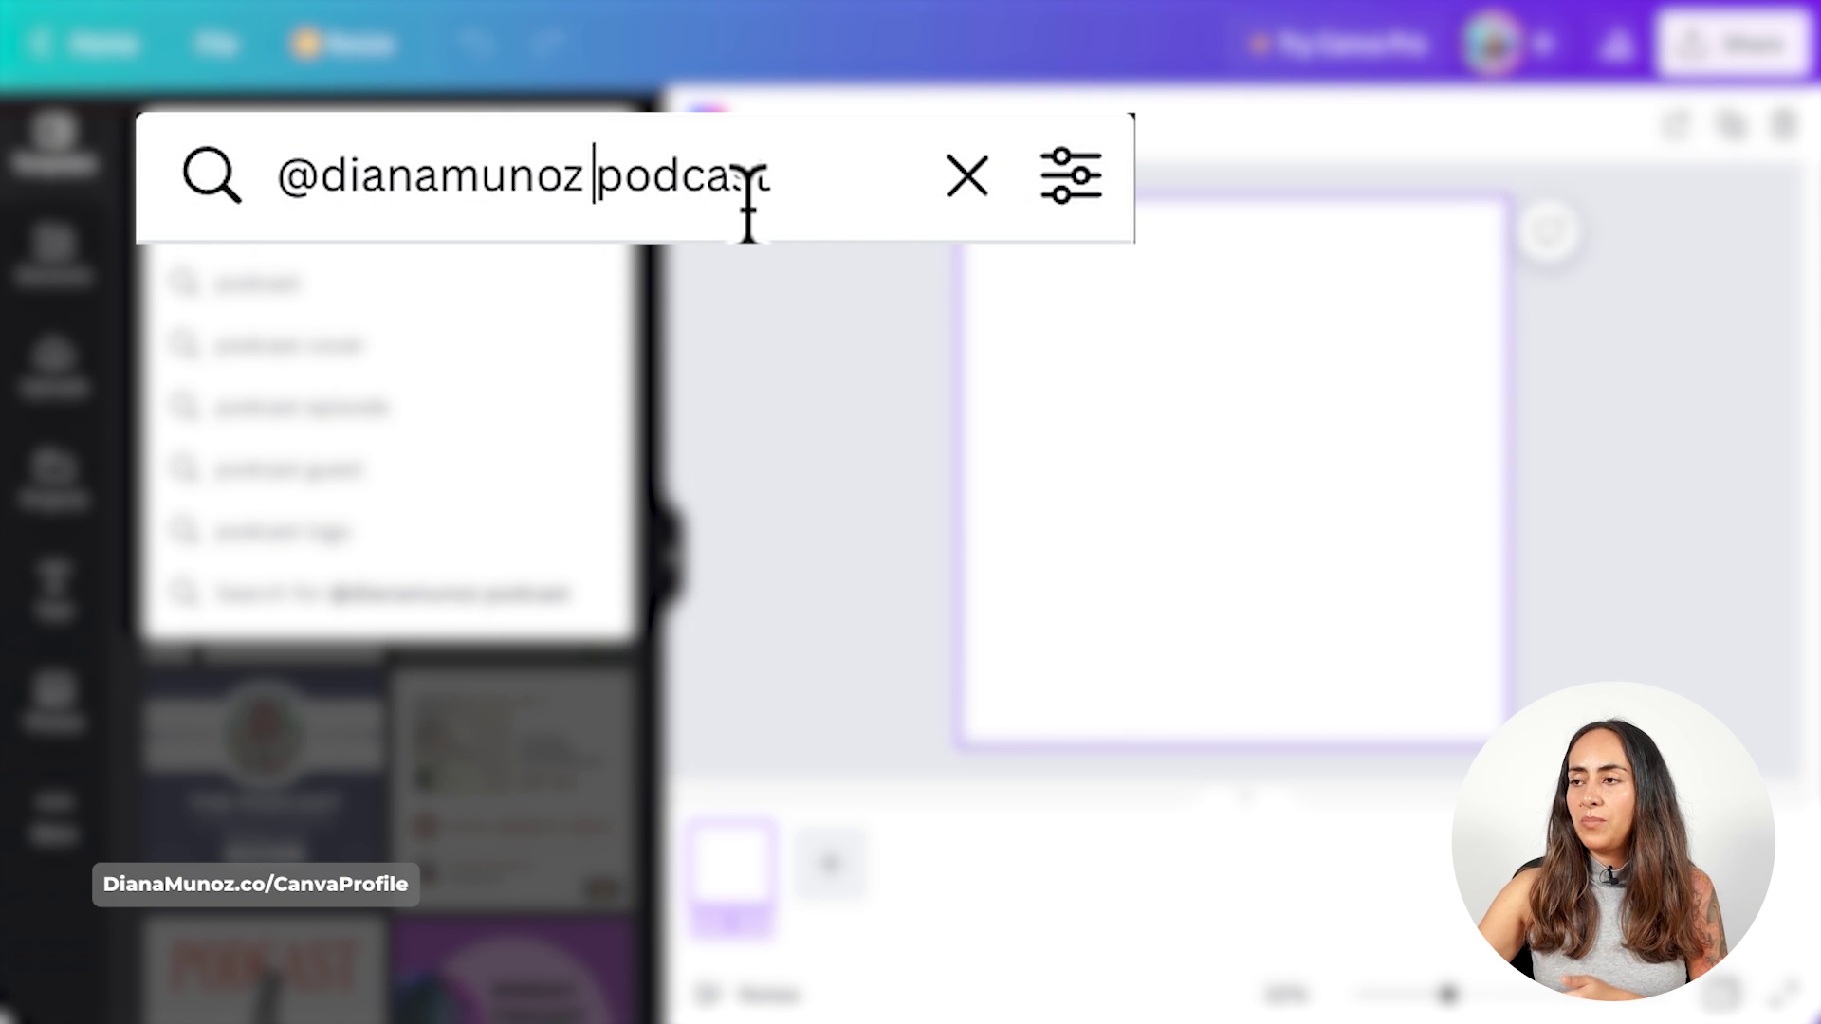
key(Return)
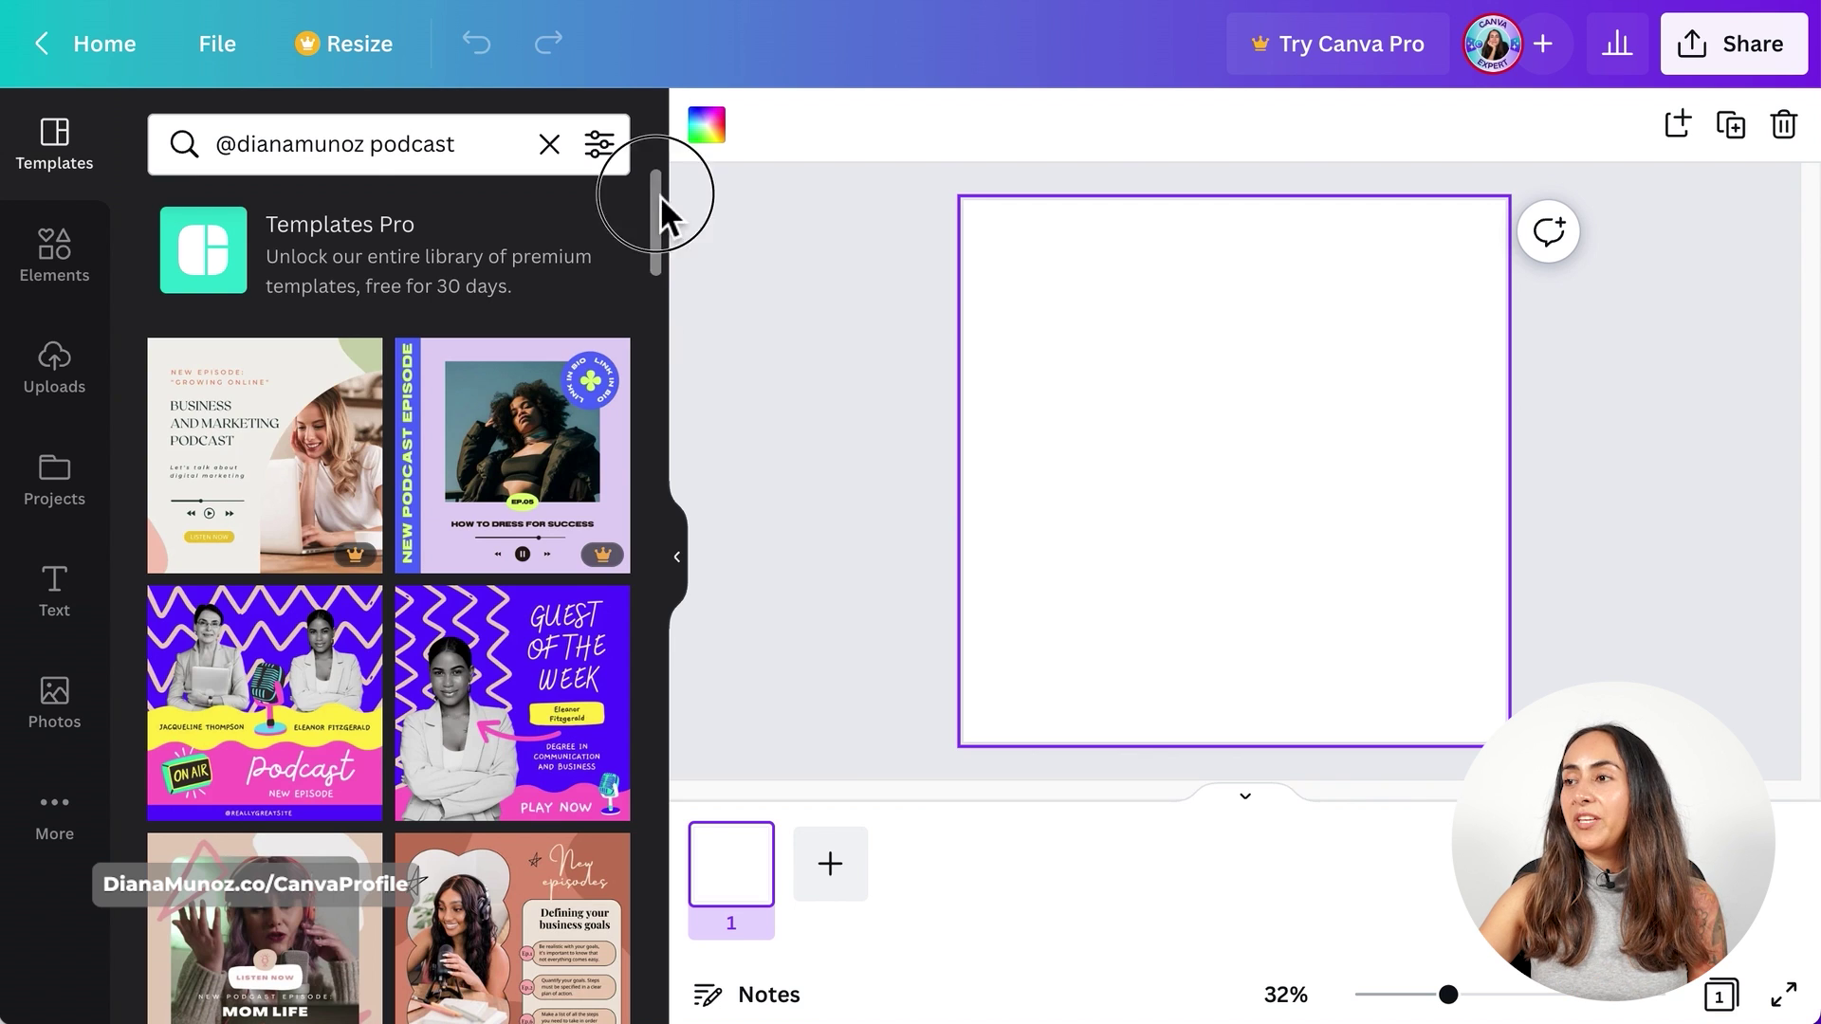
drag(650, 196, 664, 582)
scroll(664, 582, down, 4)
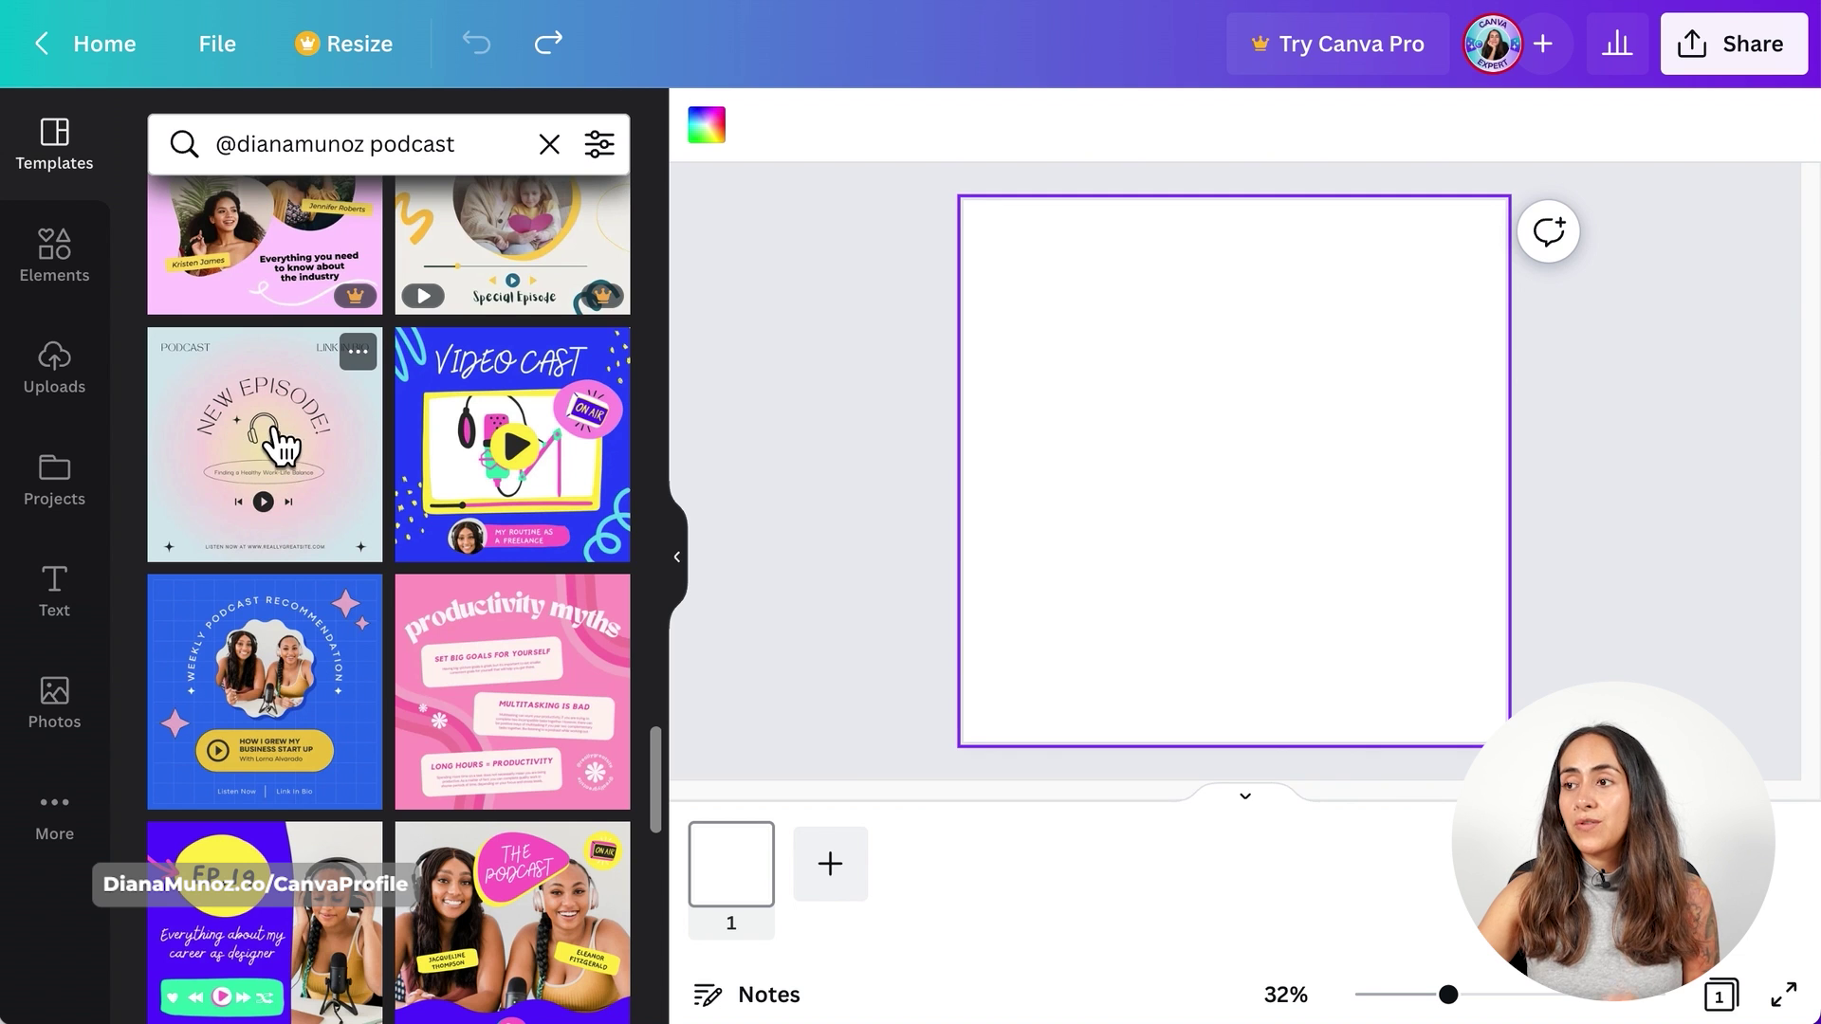
- Apply the pastel NEW EPISODE! template and check its LINK IN BIO and subtitle text boxes
click(304, 481)
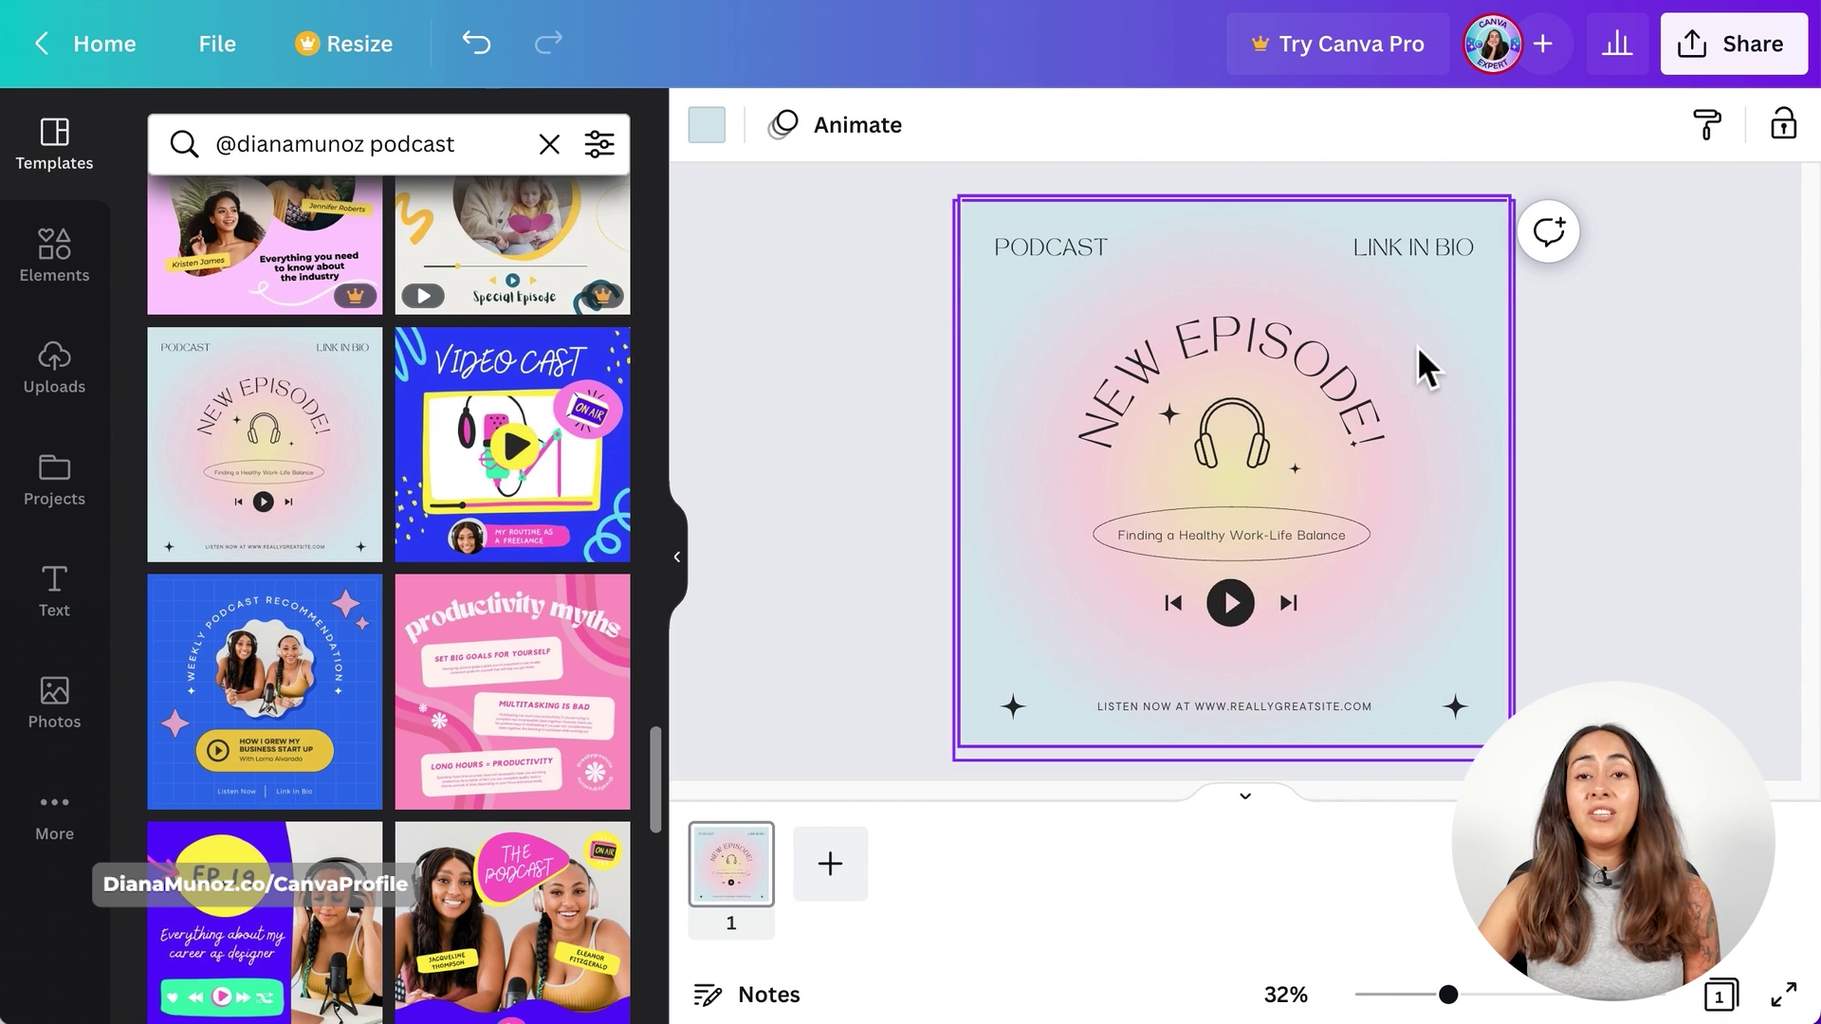
click(1416, 248)
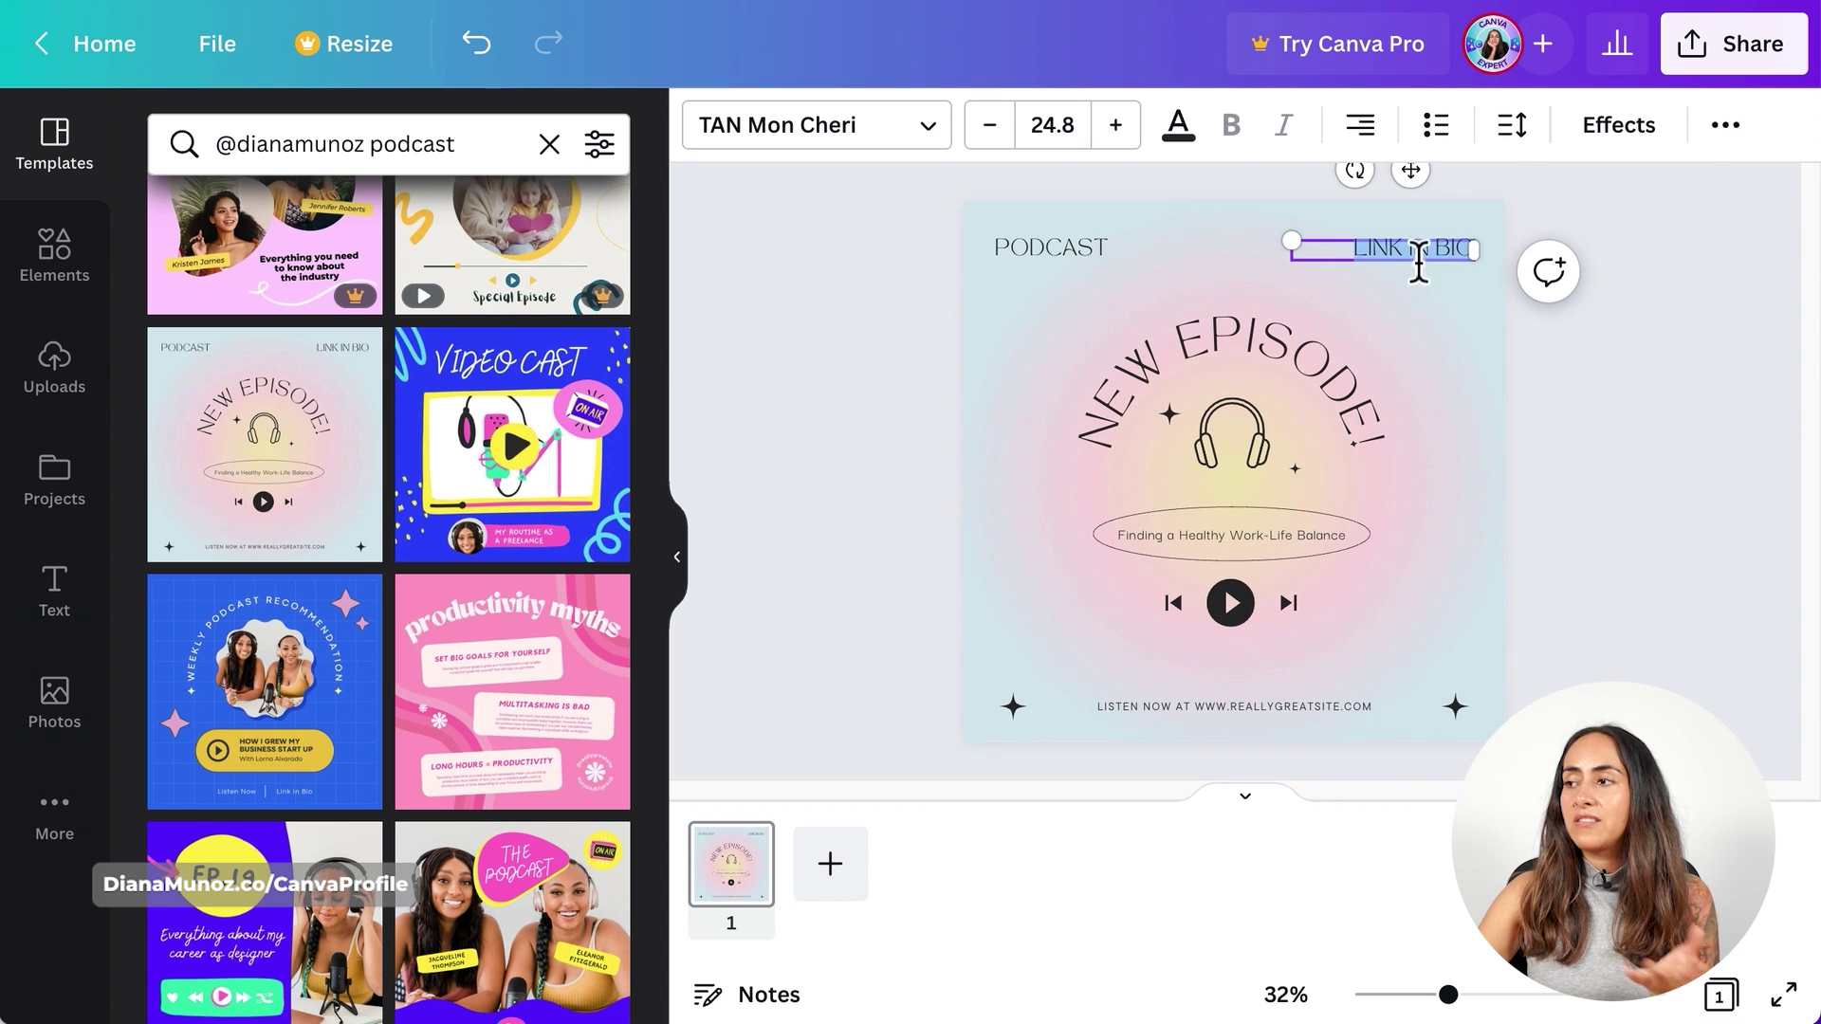
click(1571, 518)
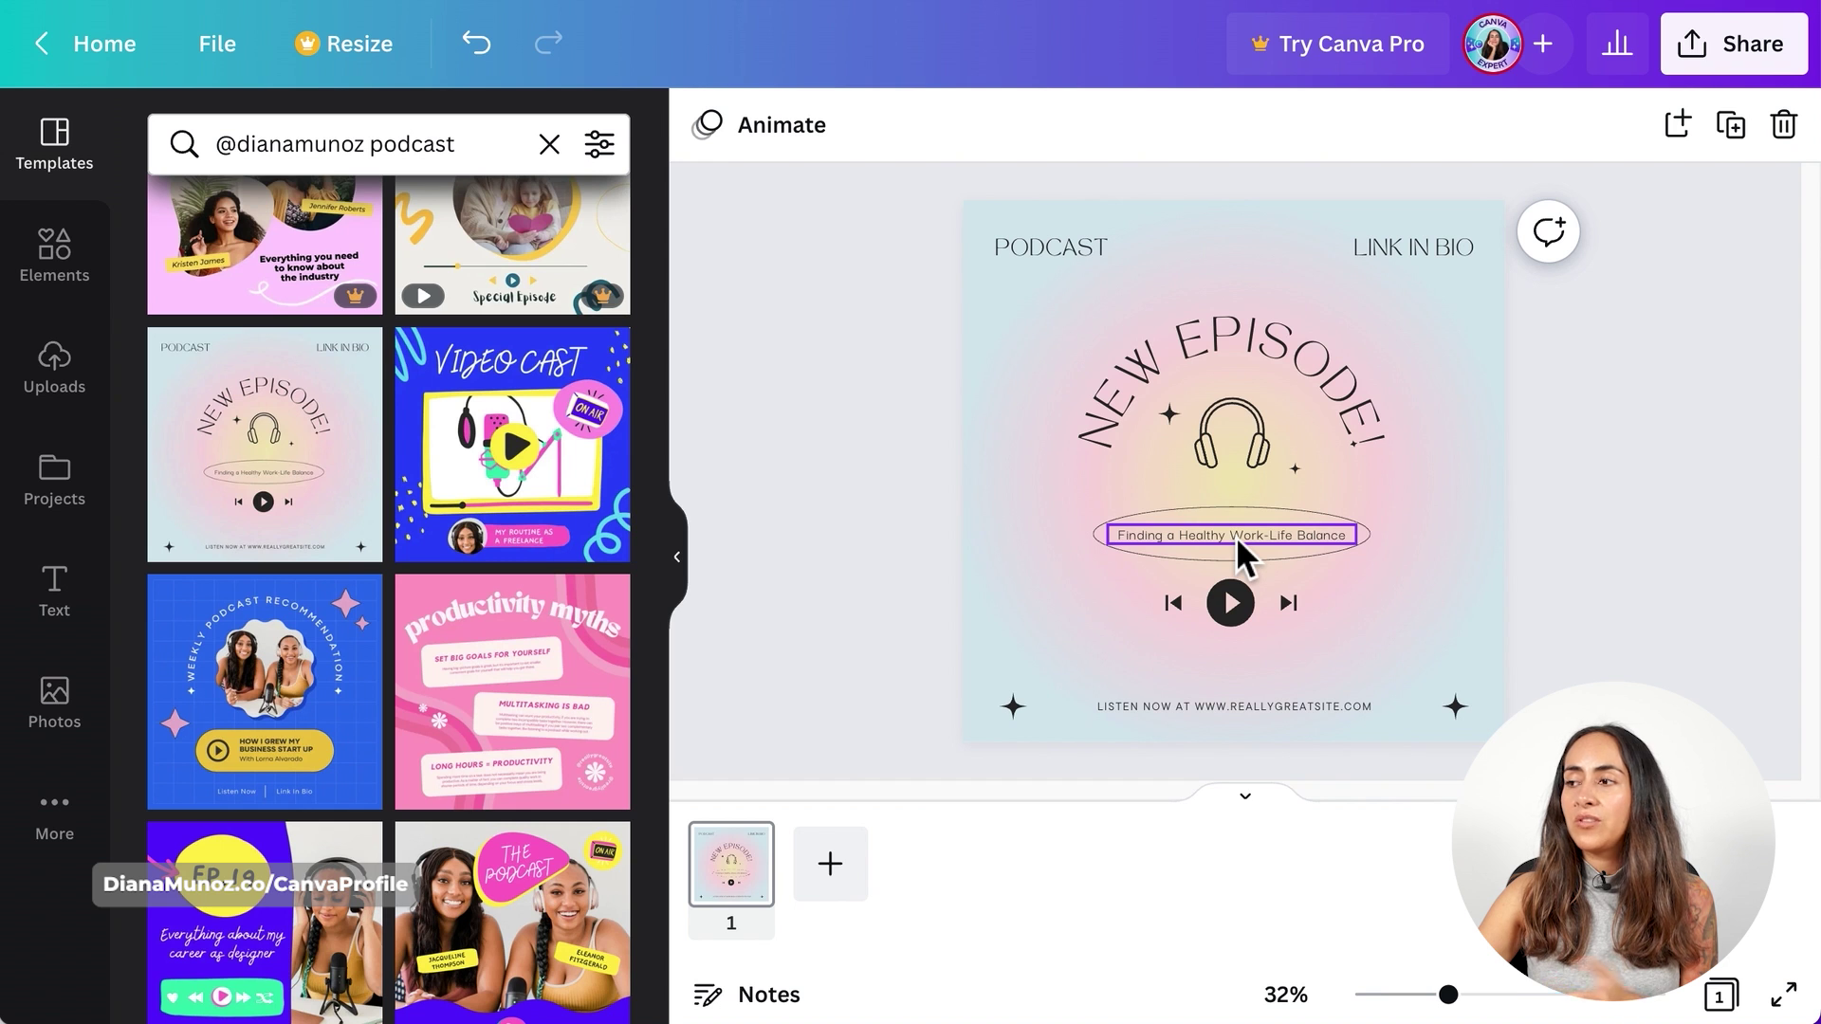
click(1236, 536)
click(1236, 537)
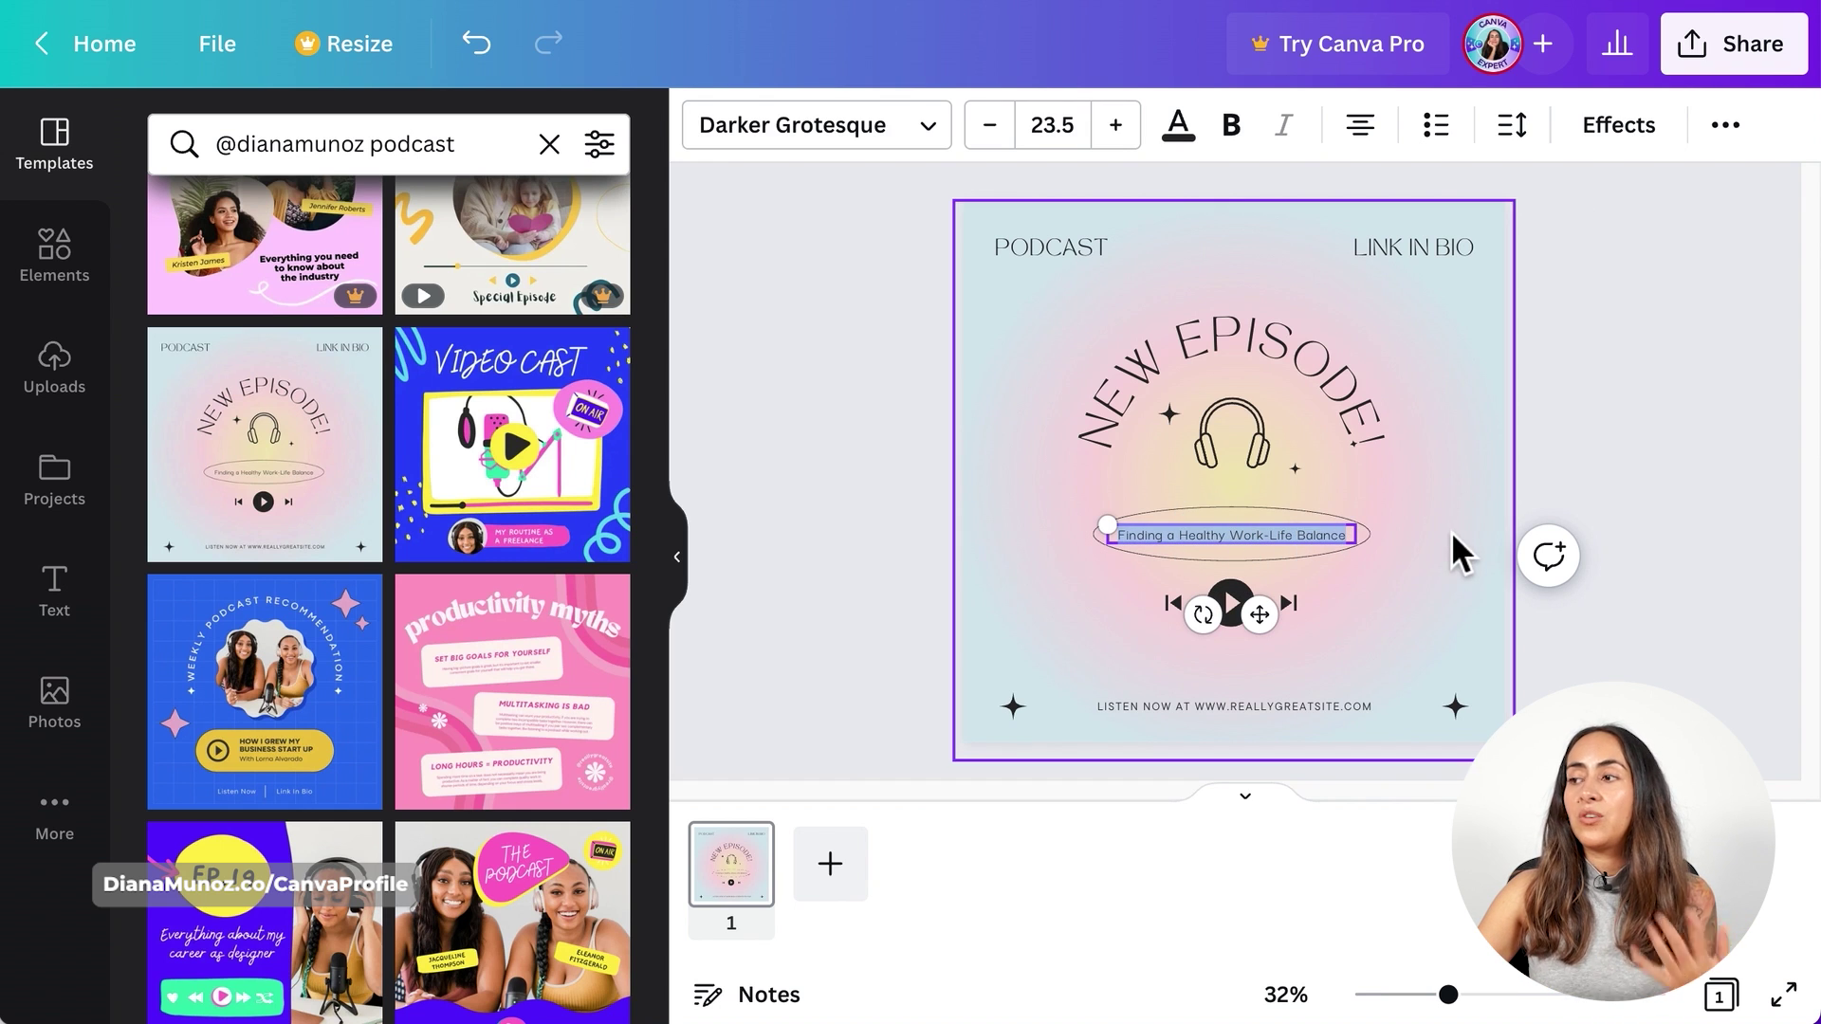
click(1631, 459)
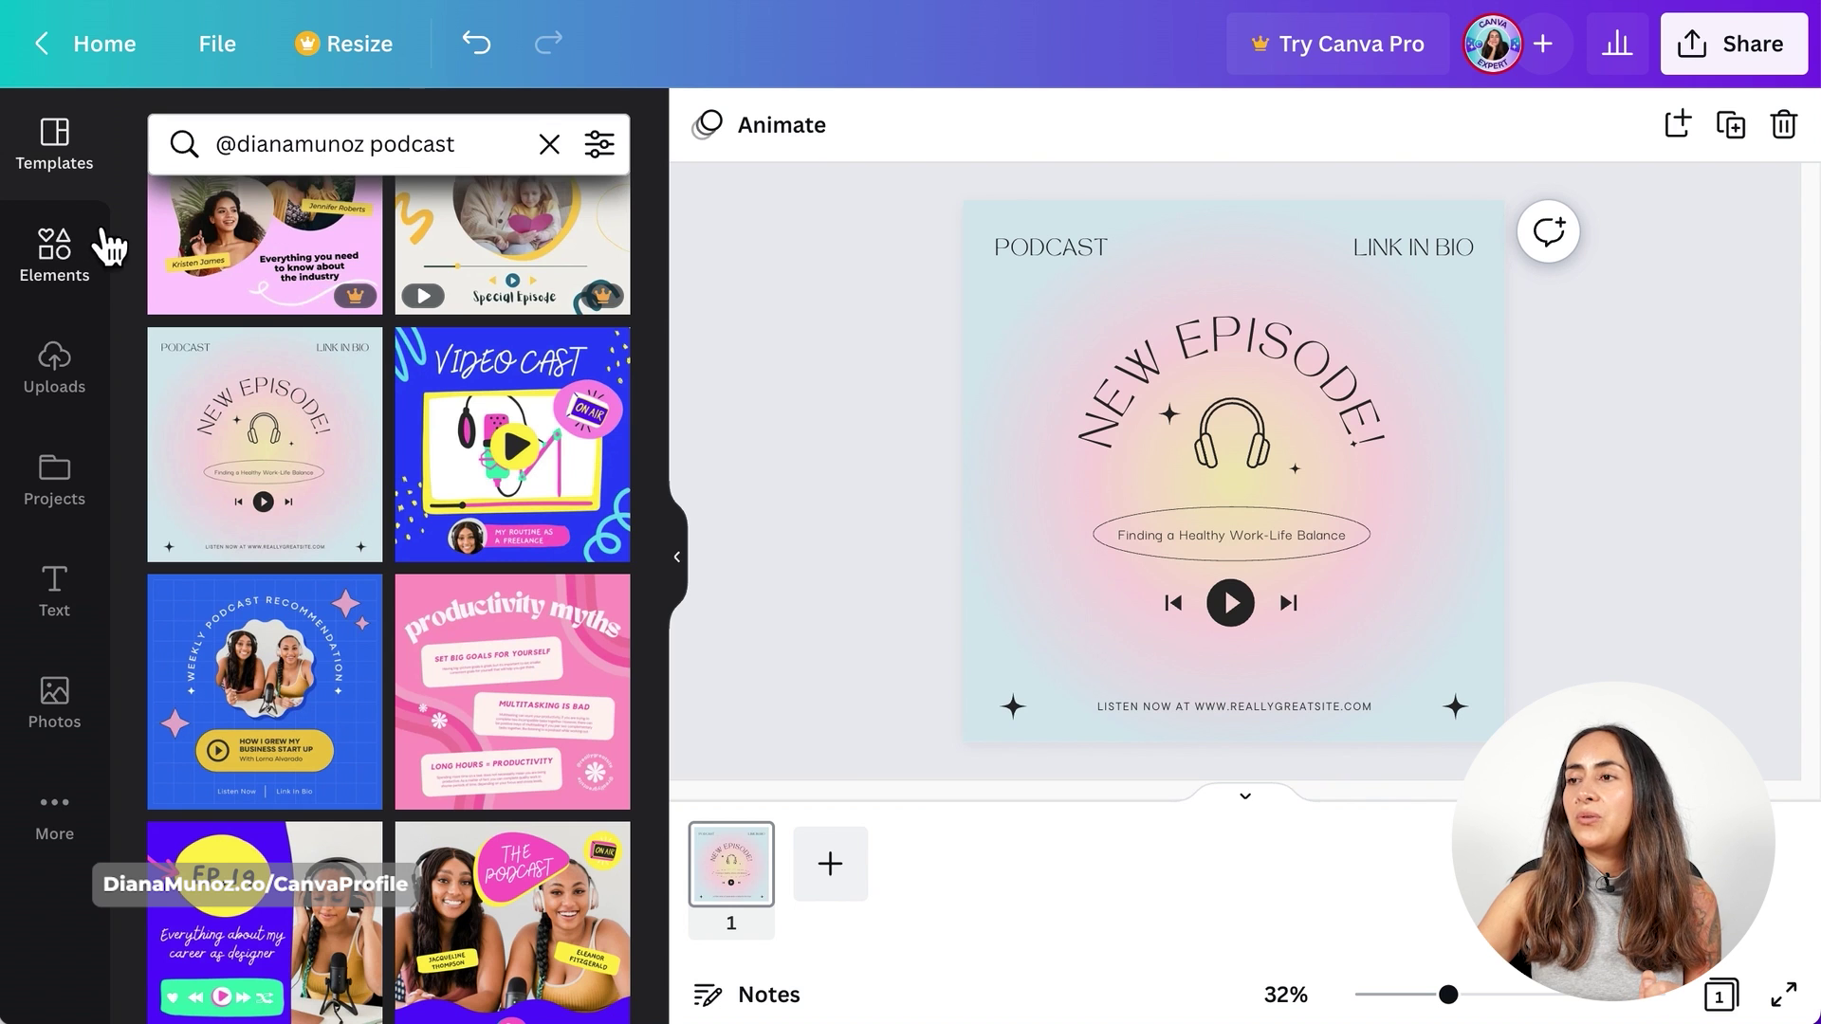
click(90, 275)
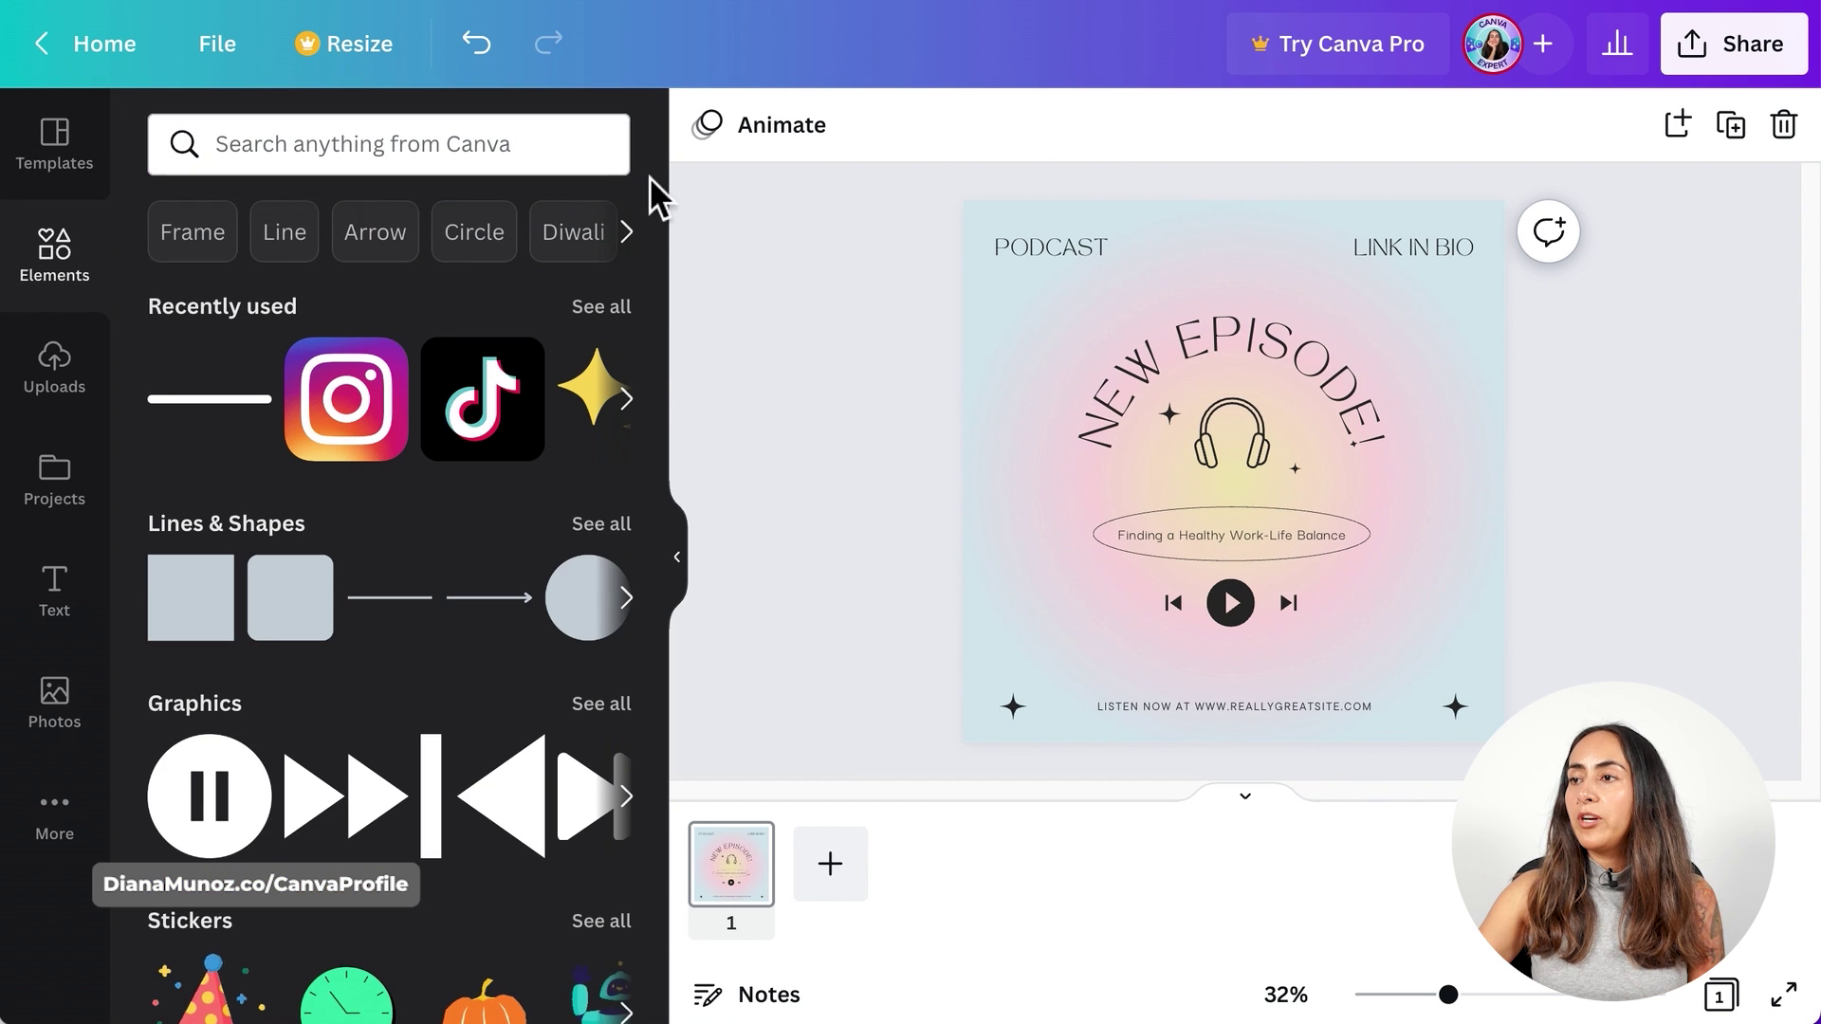
click(253, 142)
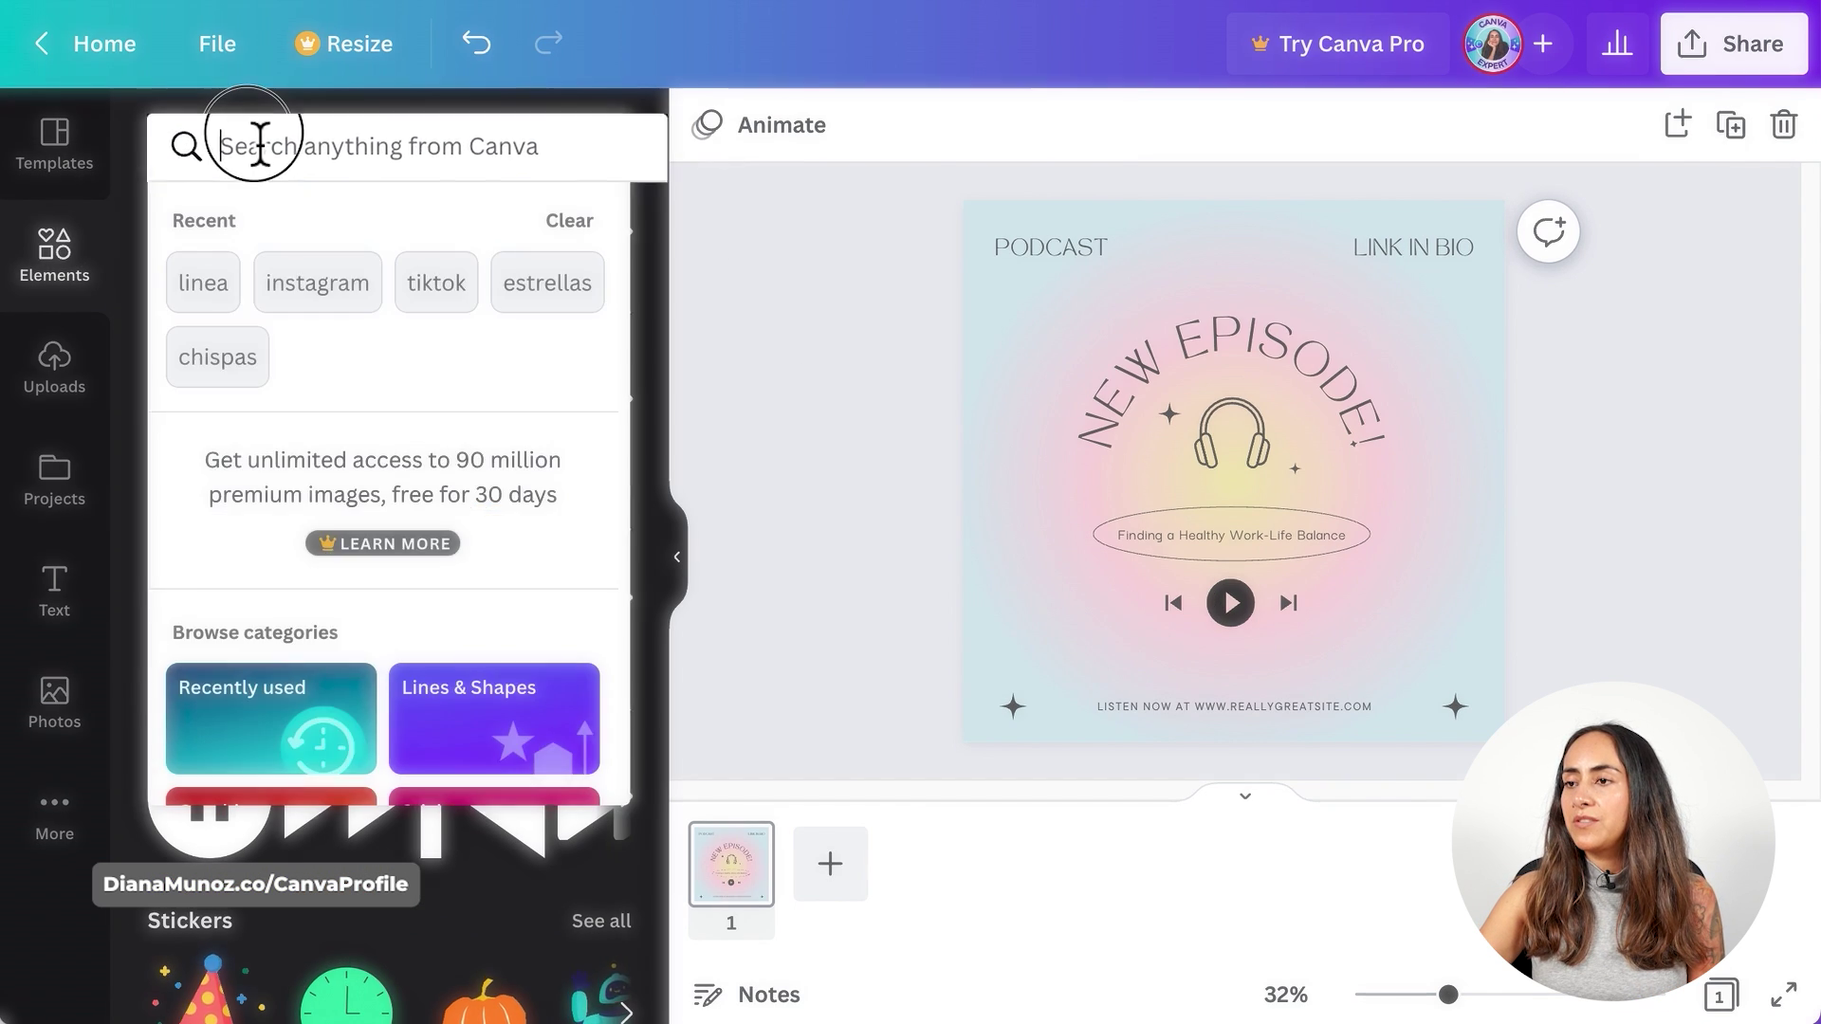
text(@canva)
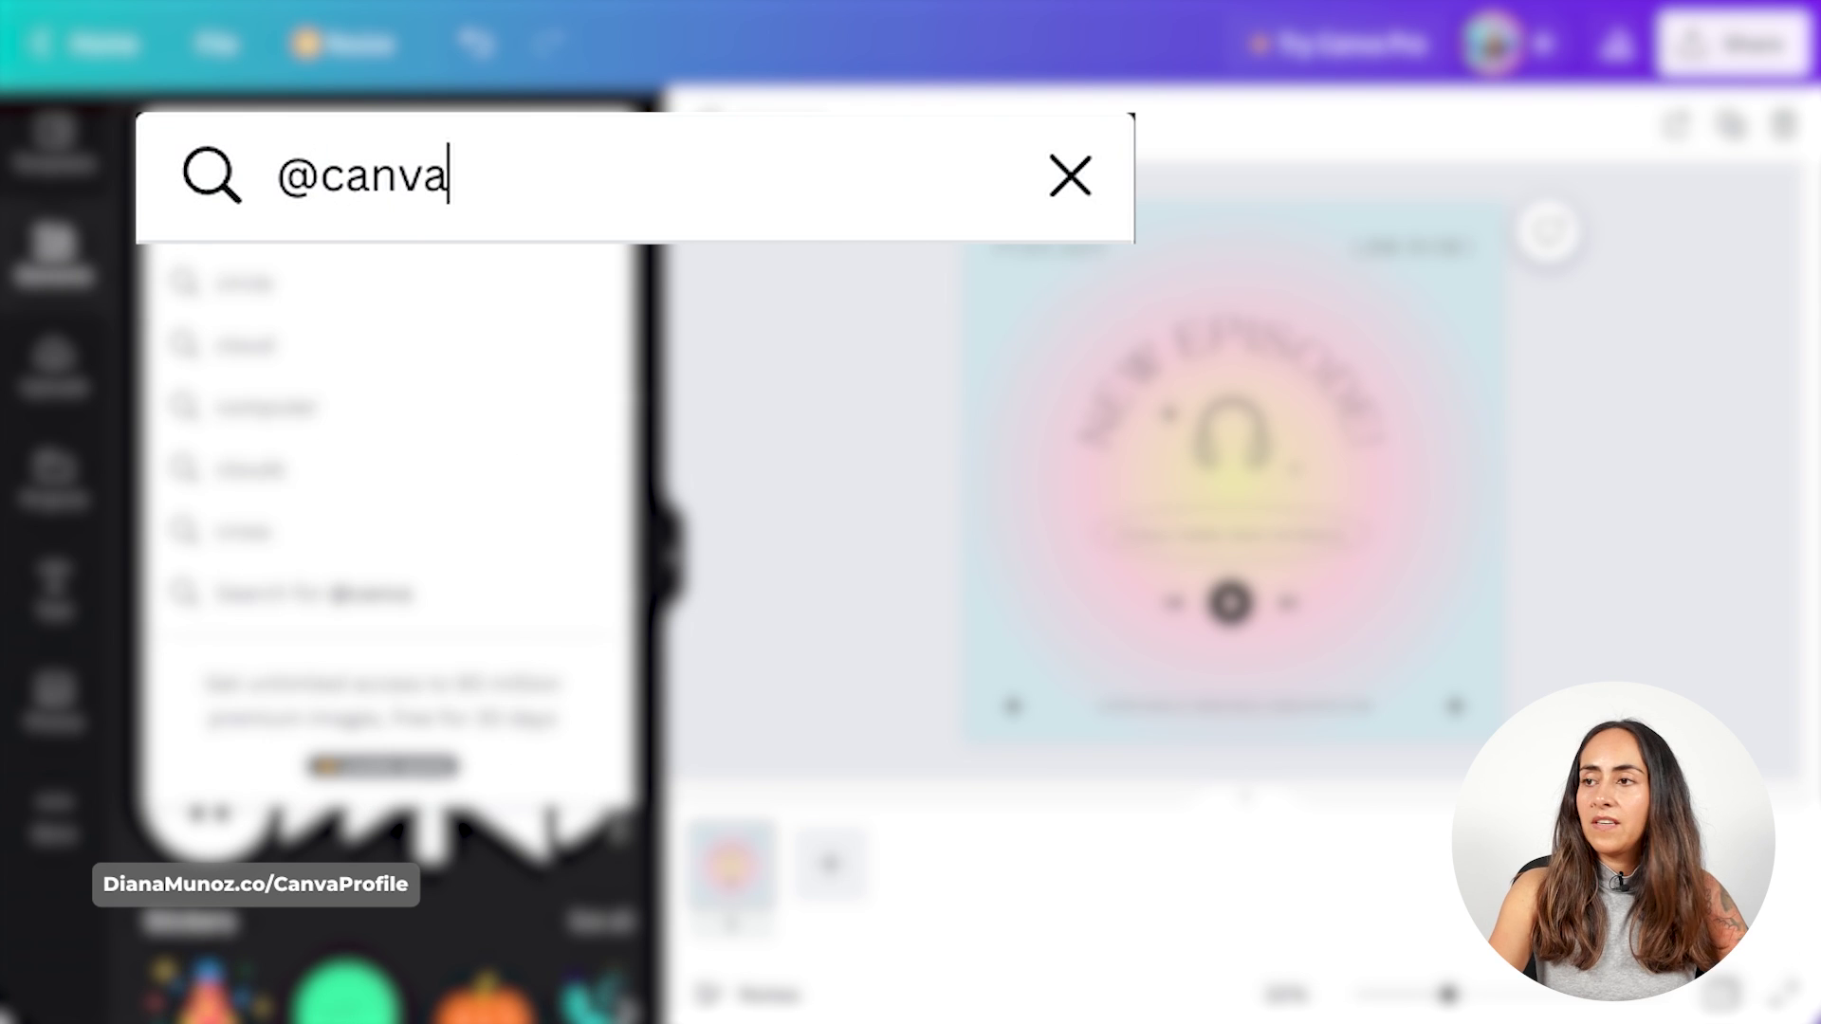
text(origina)
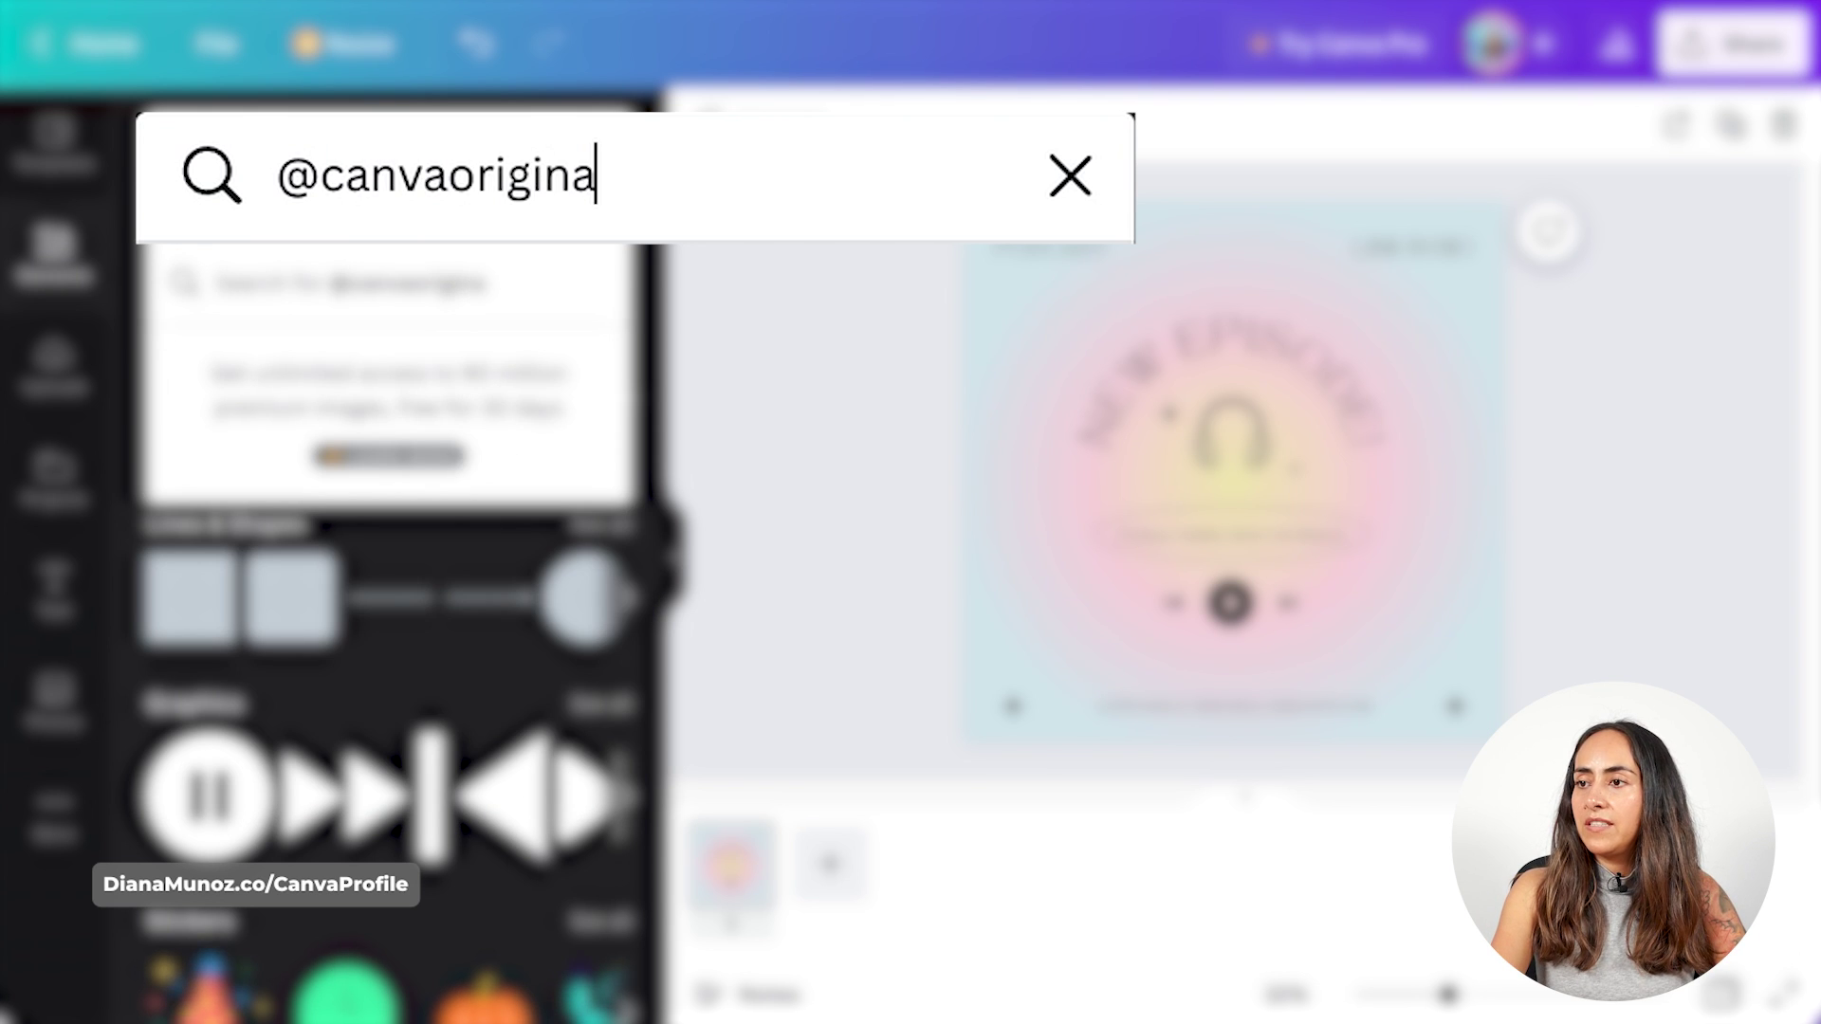
text(lsticke)
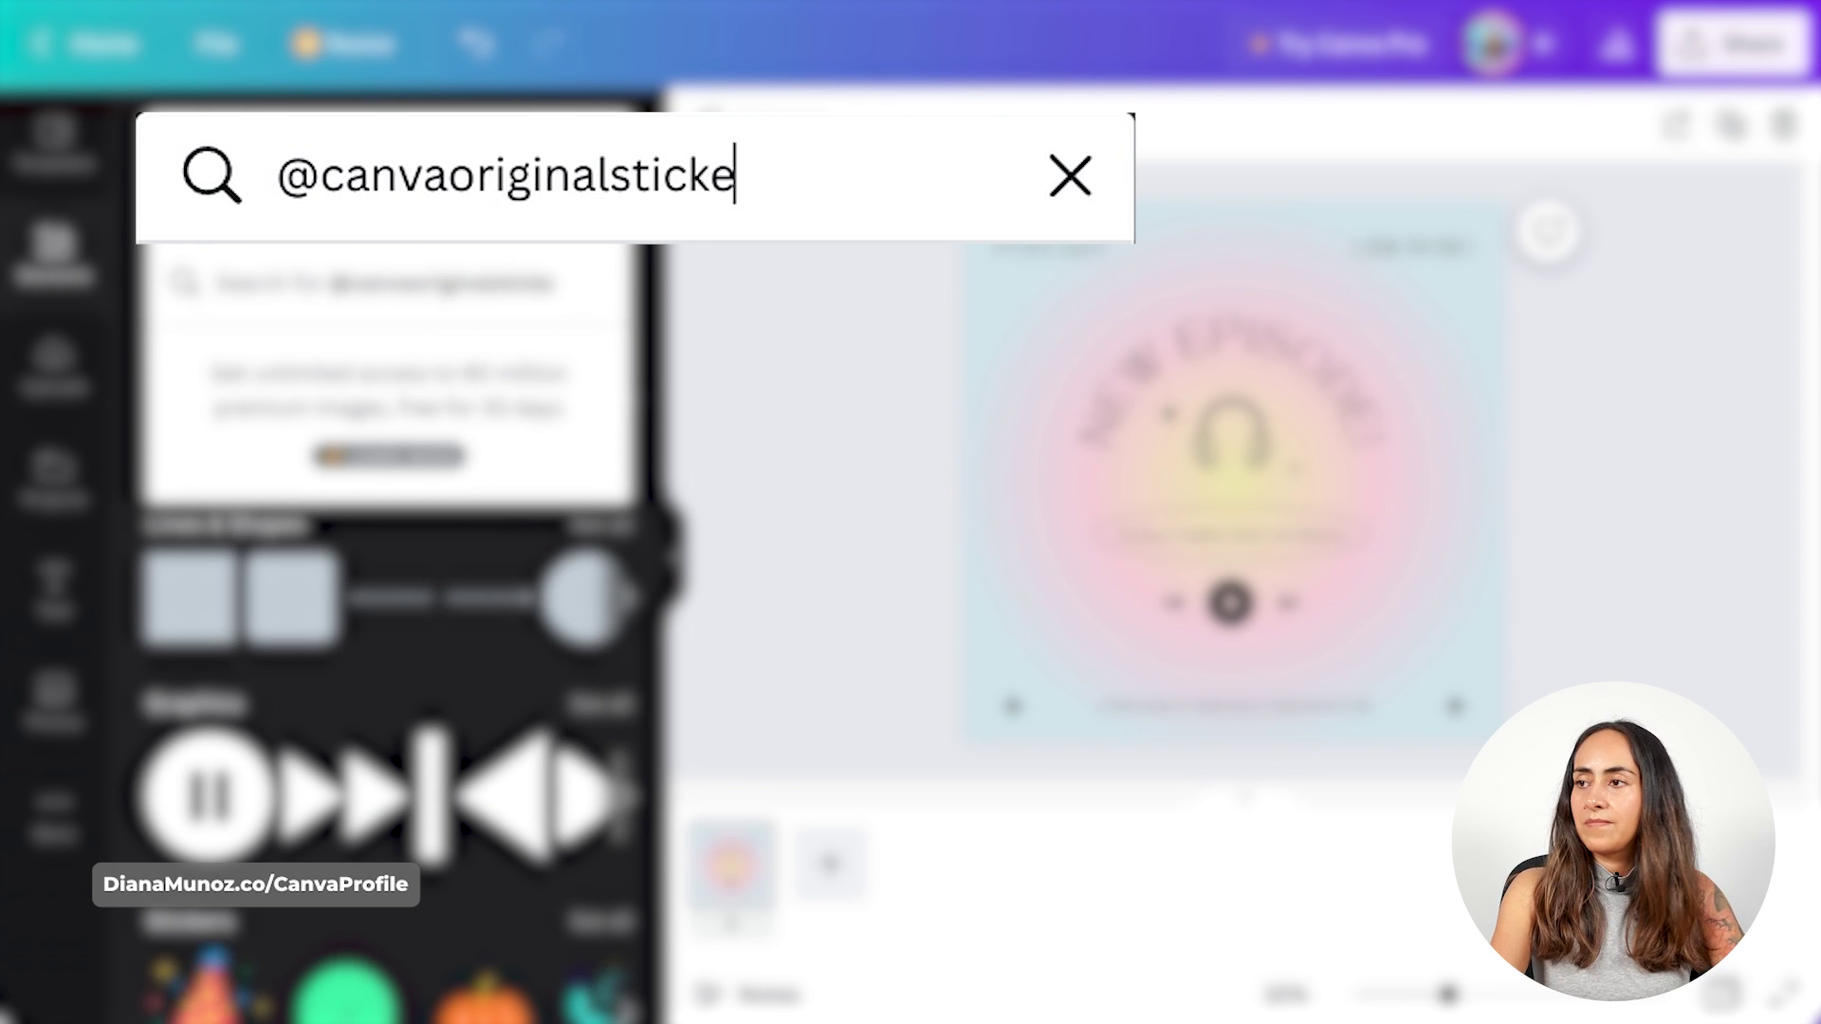
text(rs waveform)
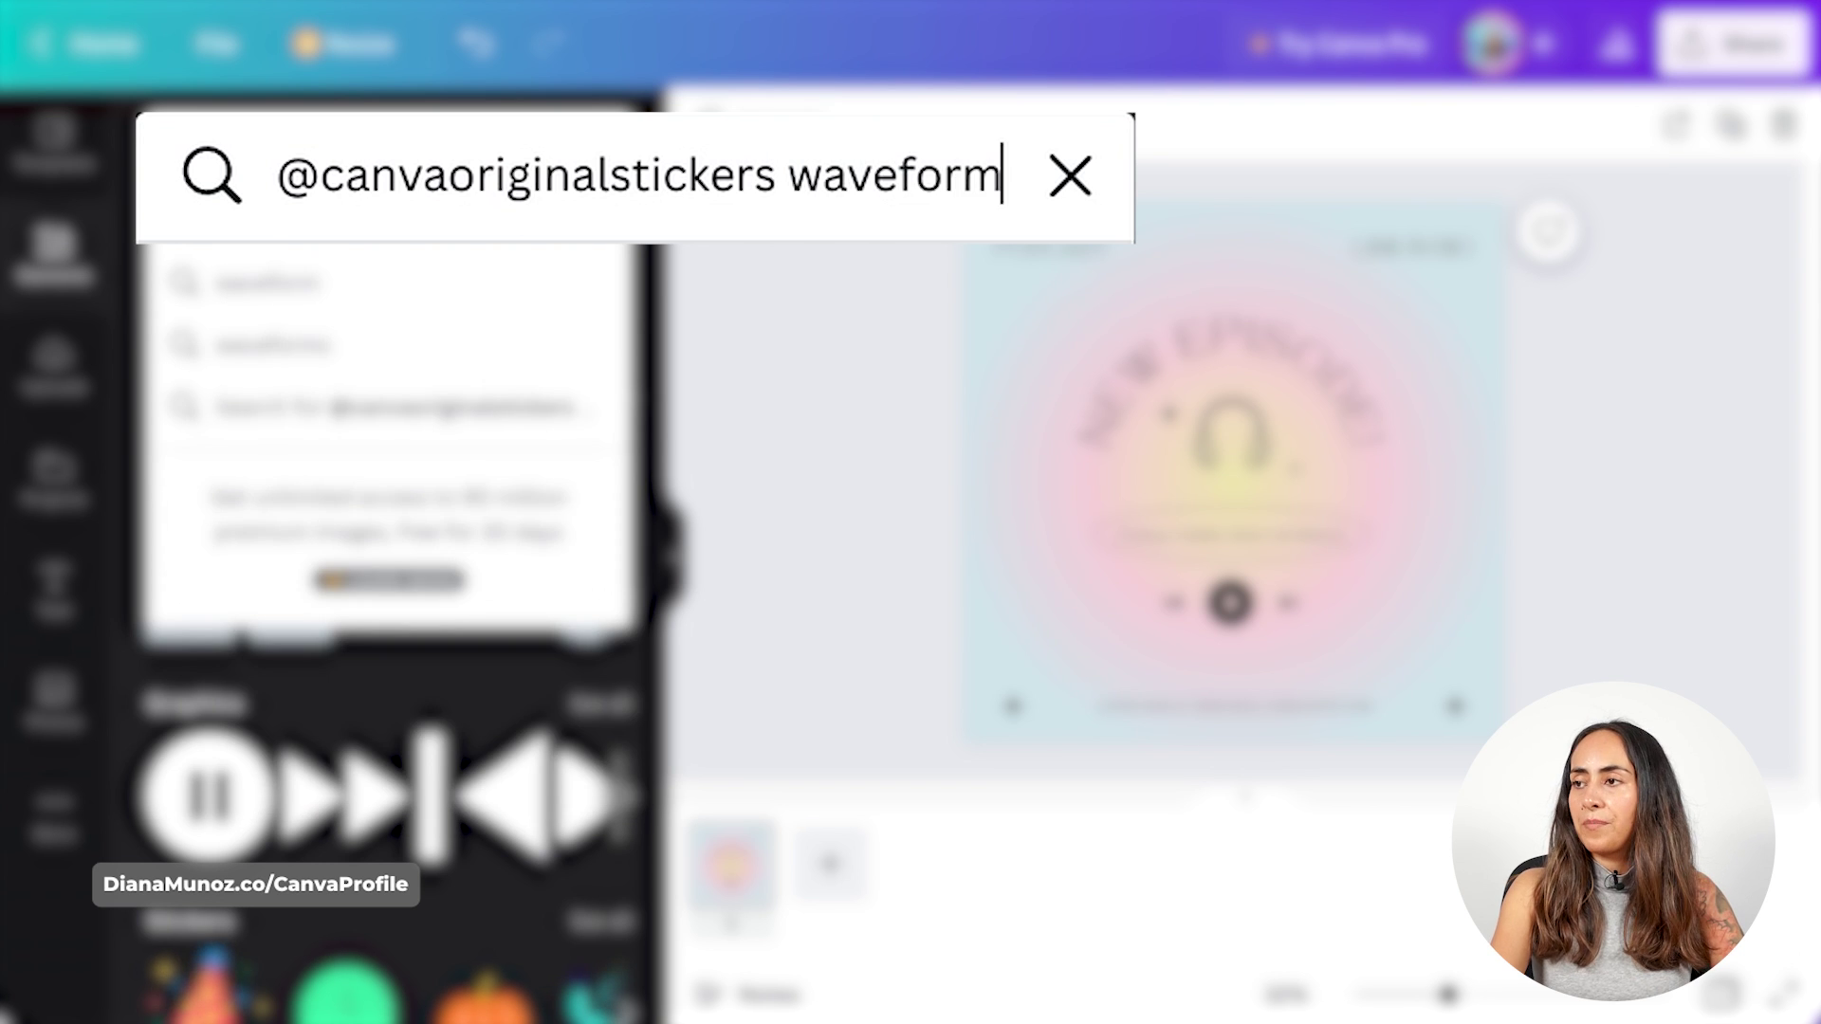
key(Return)
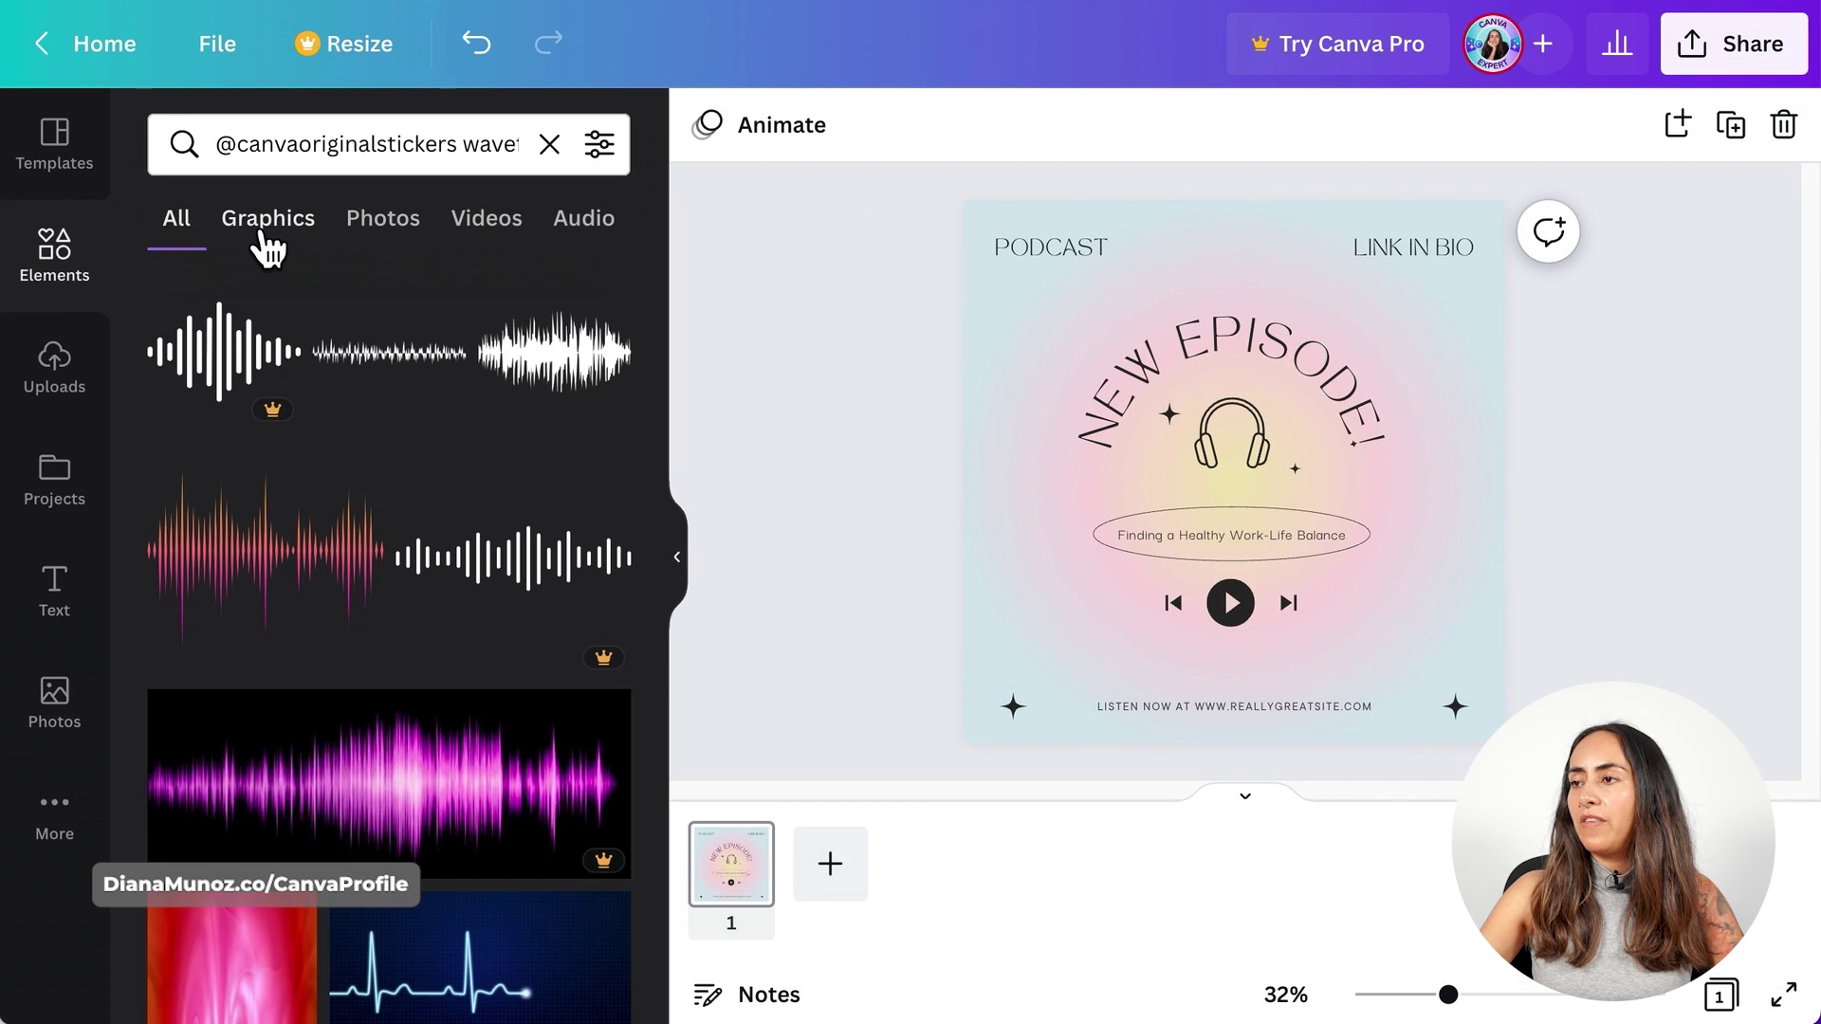
click(296, 233)
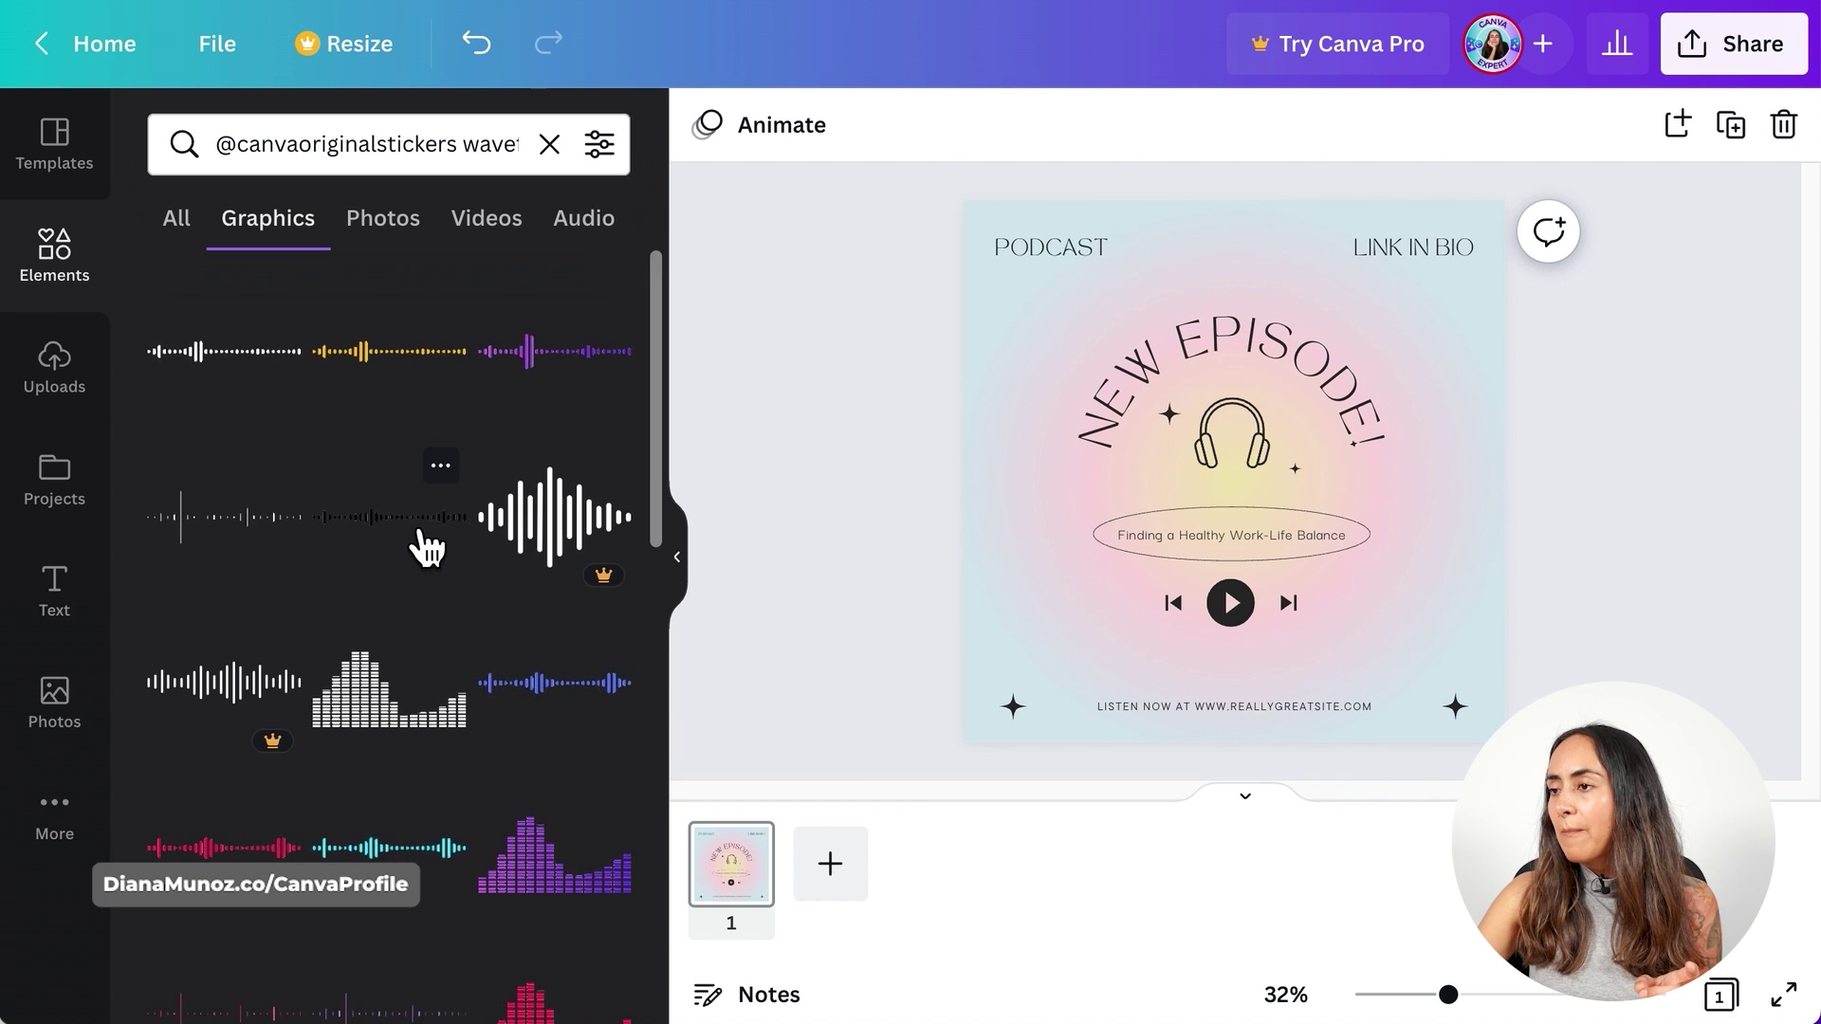
- Add the black waveform graphic, shrink it and move it beside the player controls
click(436, 546)
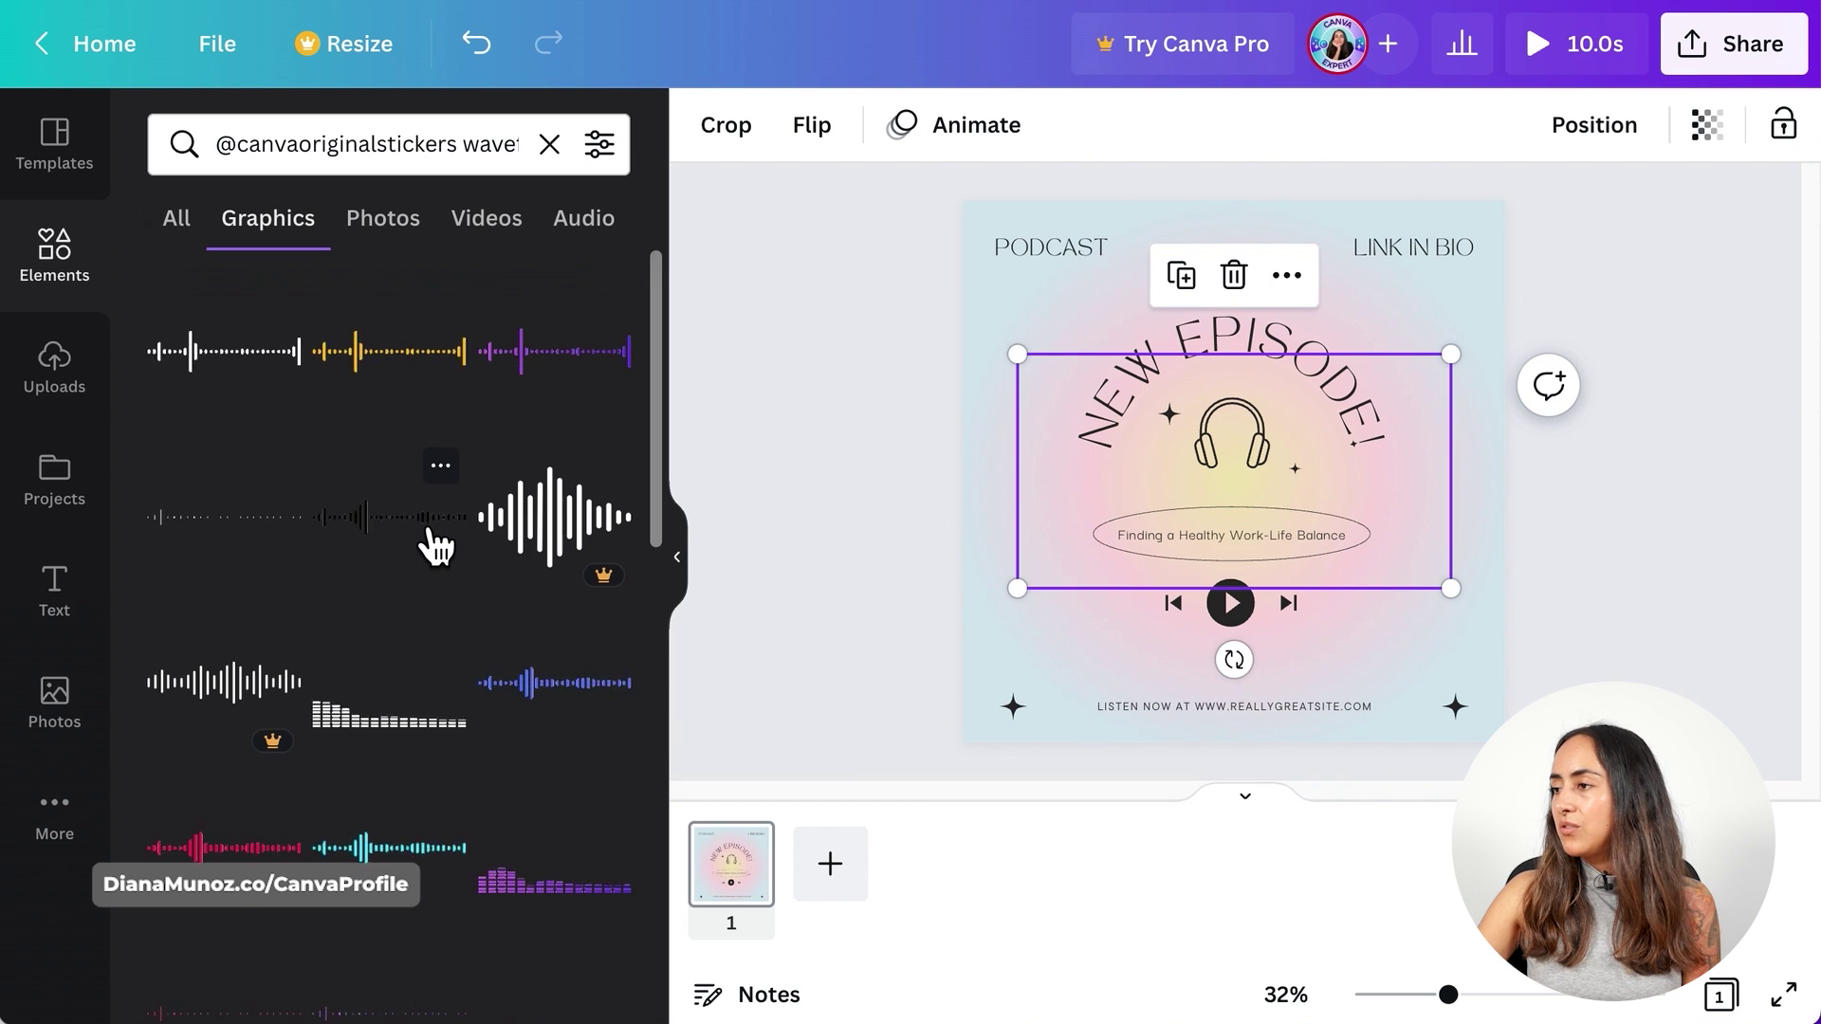
drag(1450, 368, 1168, 506)
drag(1064, 569, 1022, 625)
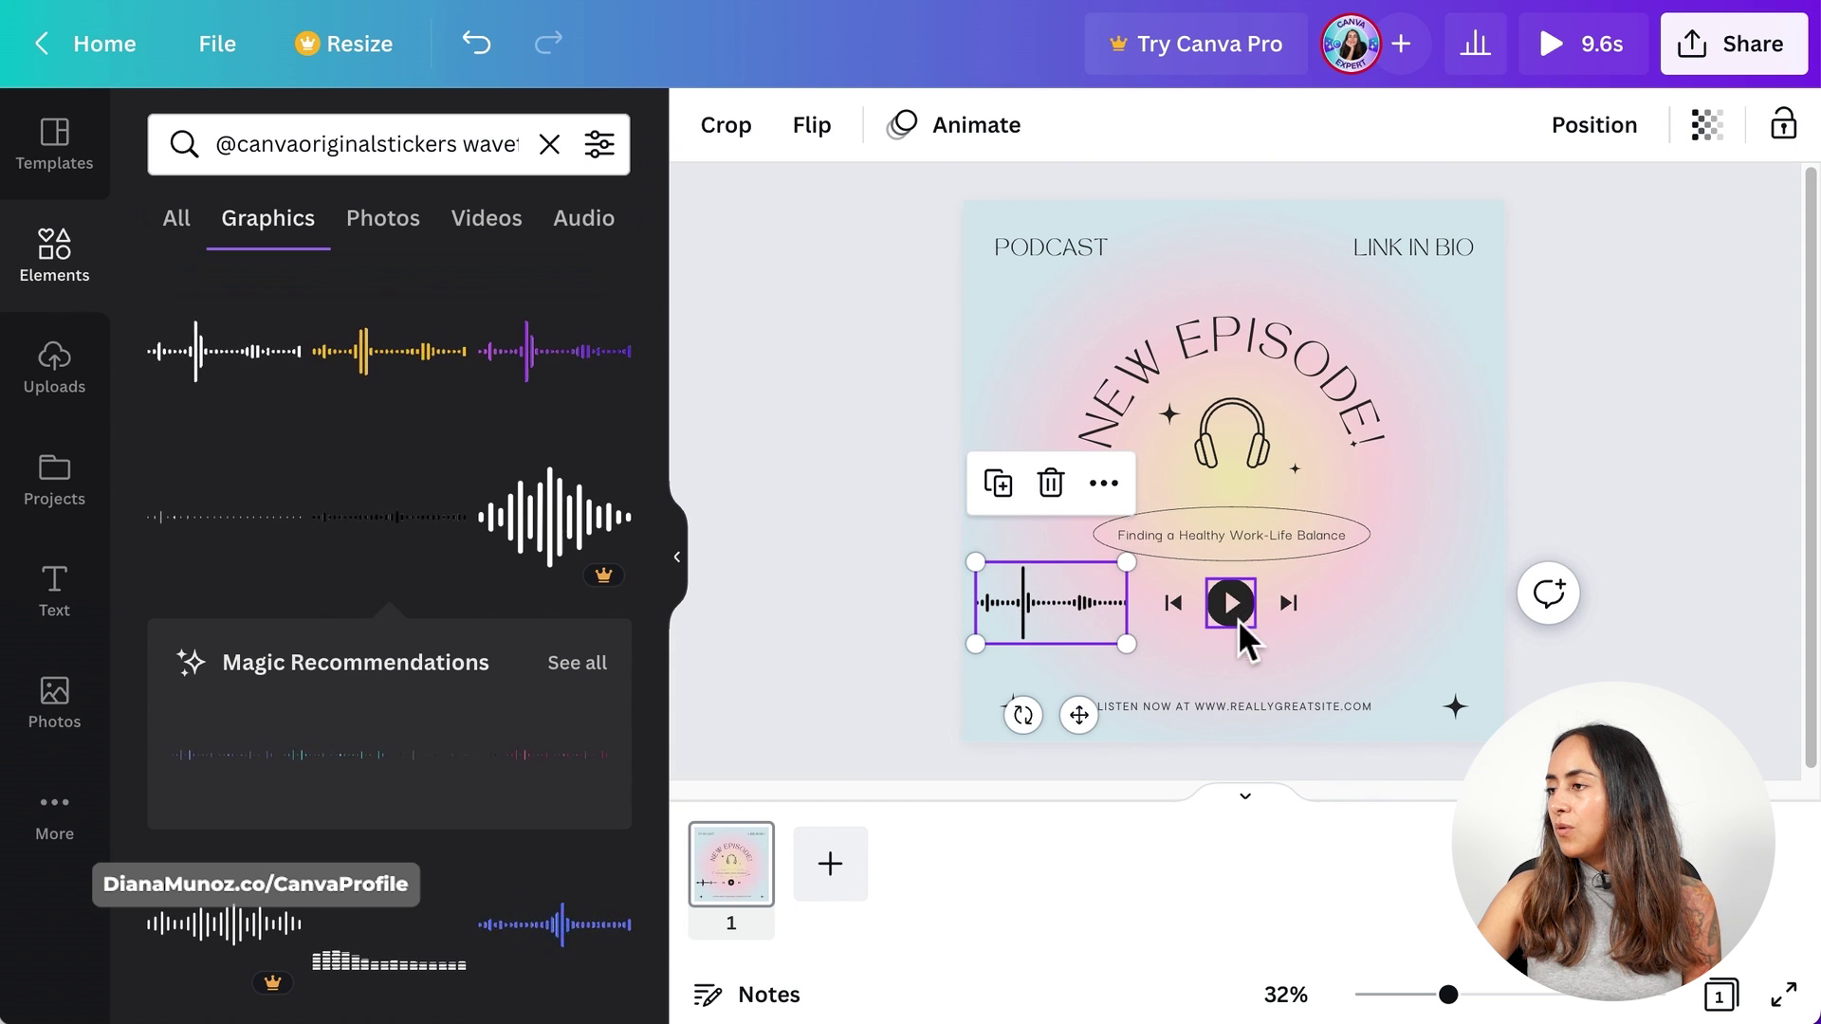
- Delete the skip-back and skip-forward icons
click(1177, 611)
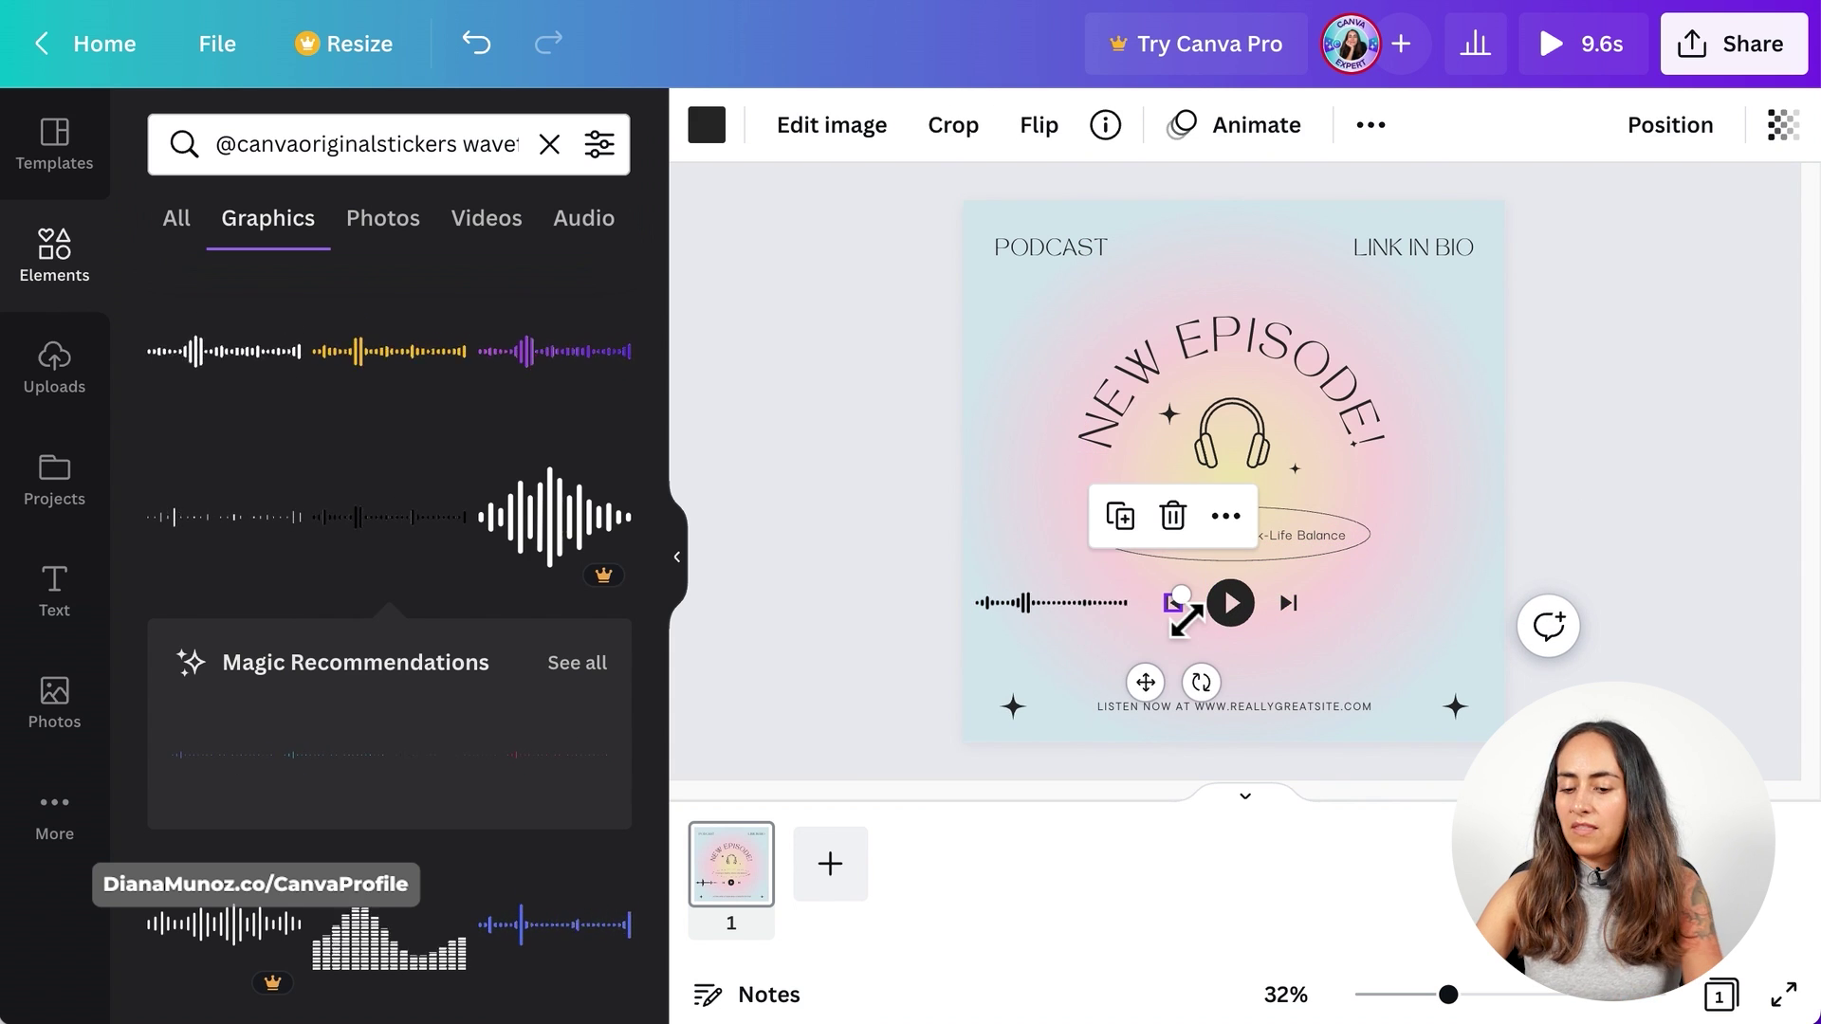
key(Delete)
click(1288, 603)
key(Delete)
- Shrink and nudge the waveform so it sits against the play button
drag(1010, 616, 1091, 621)
drag(1055, 562, 1069, 569)
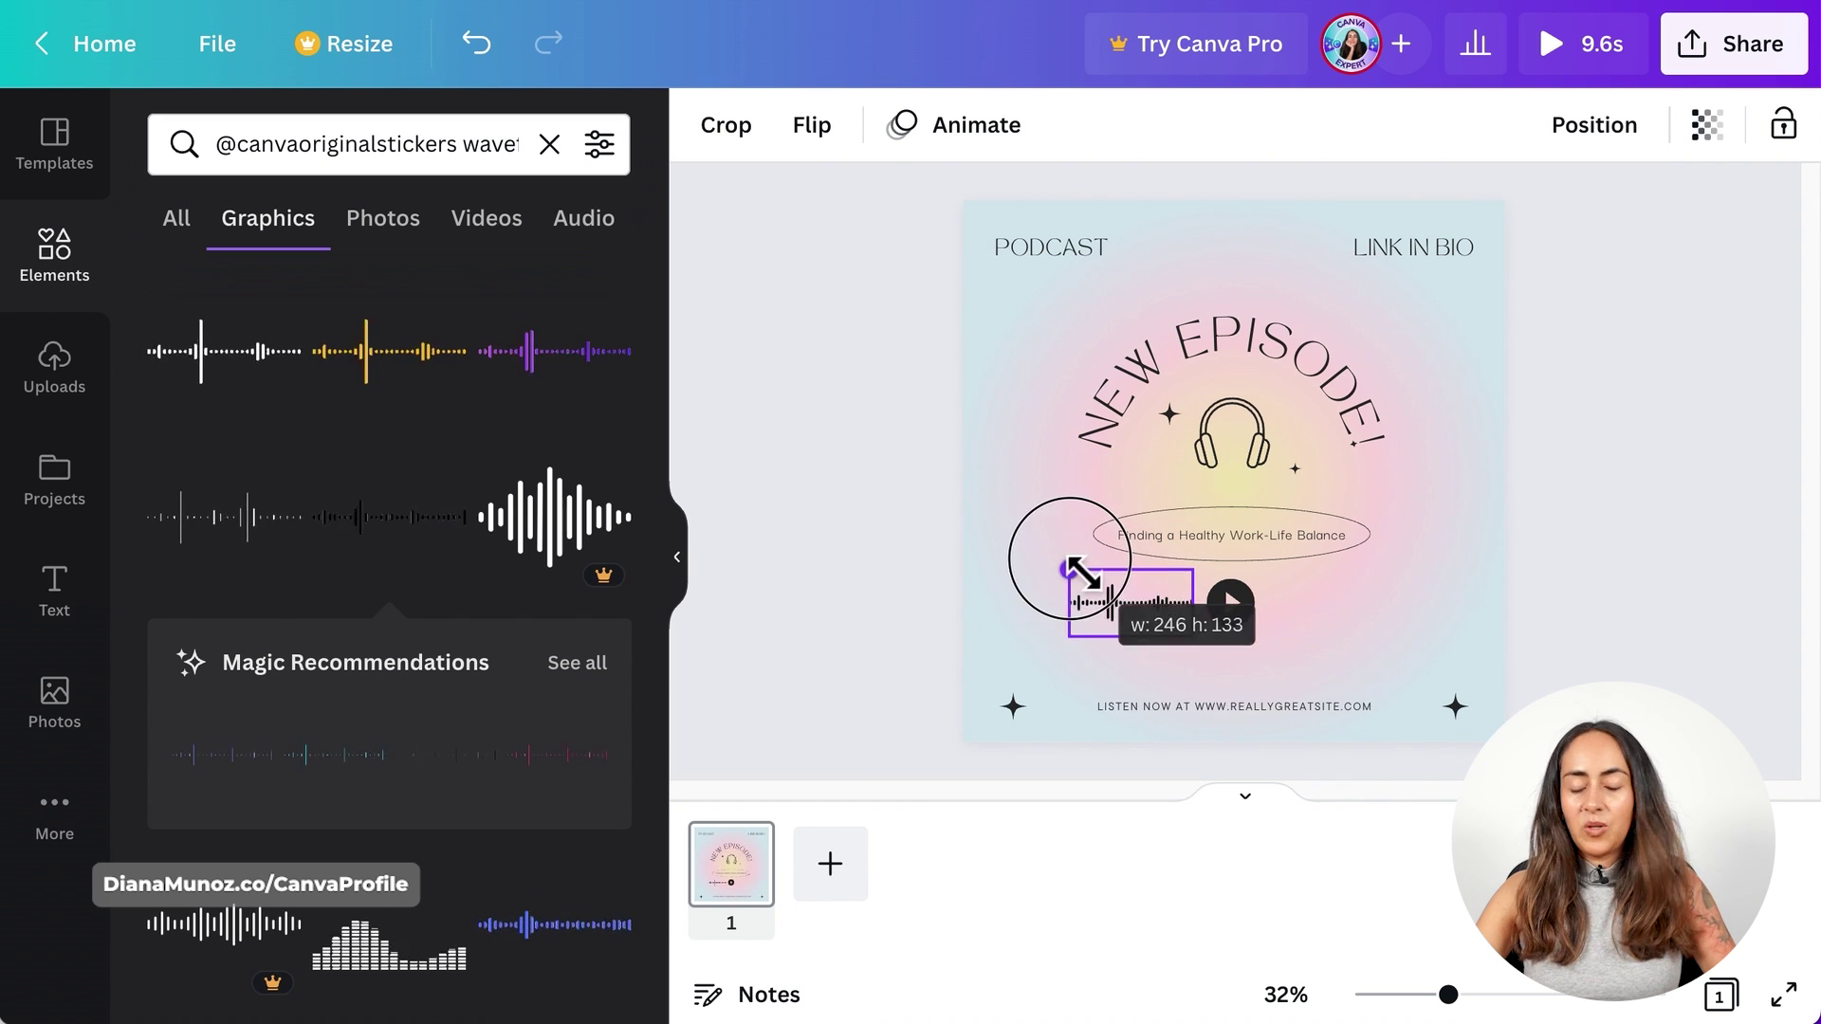
drag(1134, 621, 1144, 616)
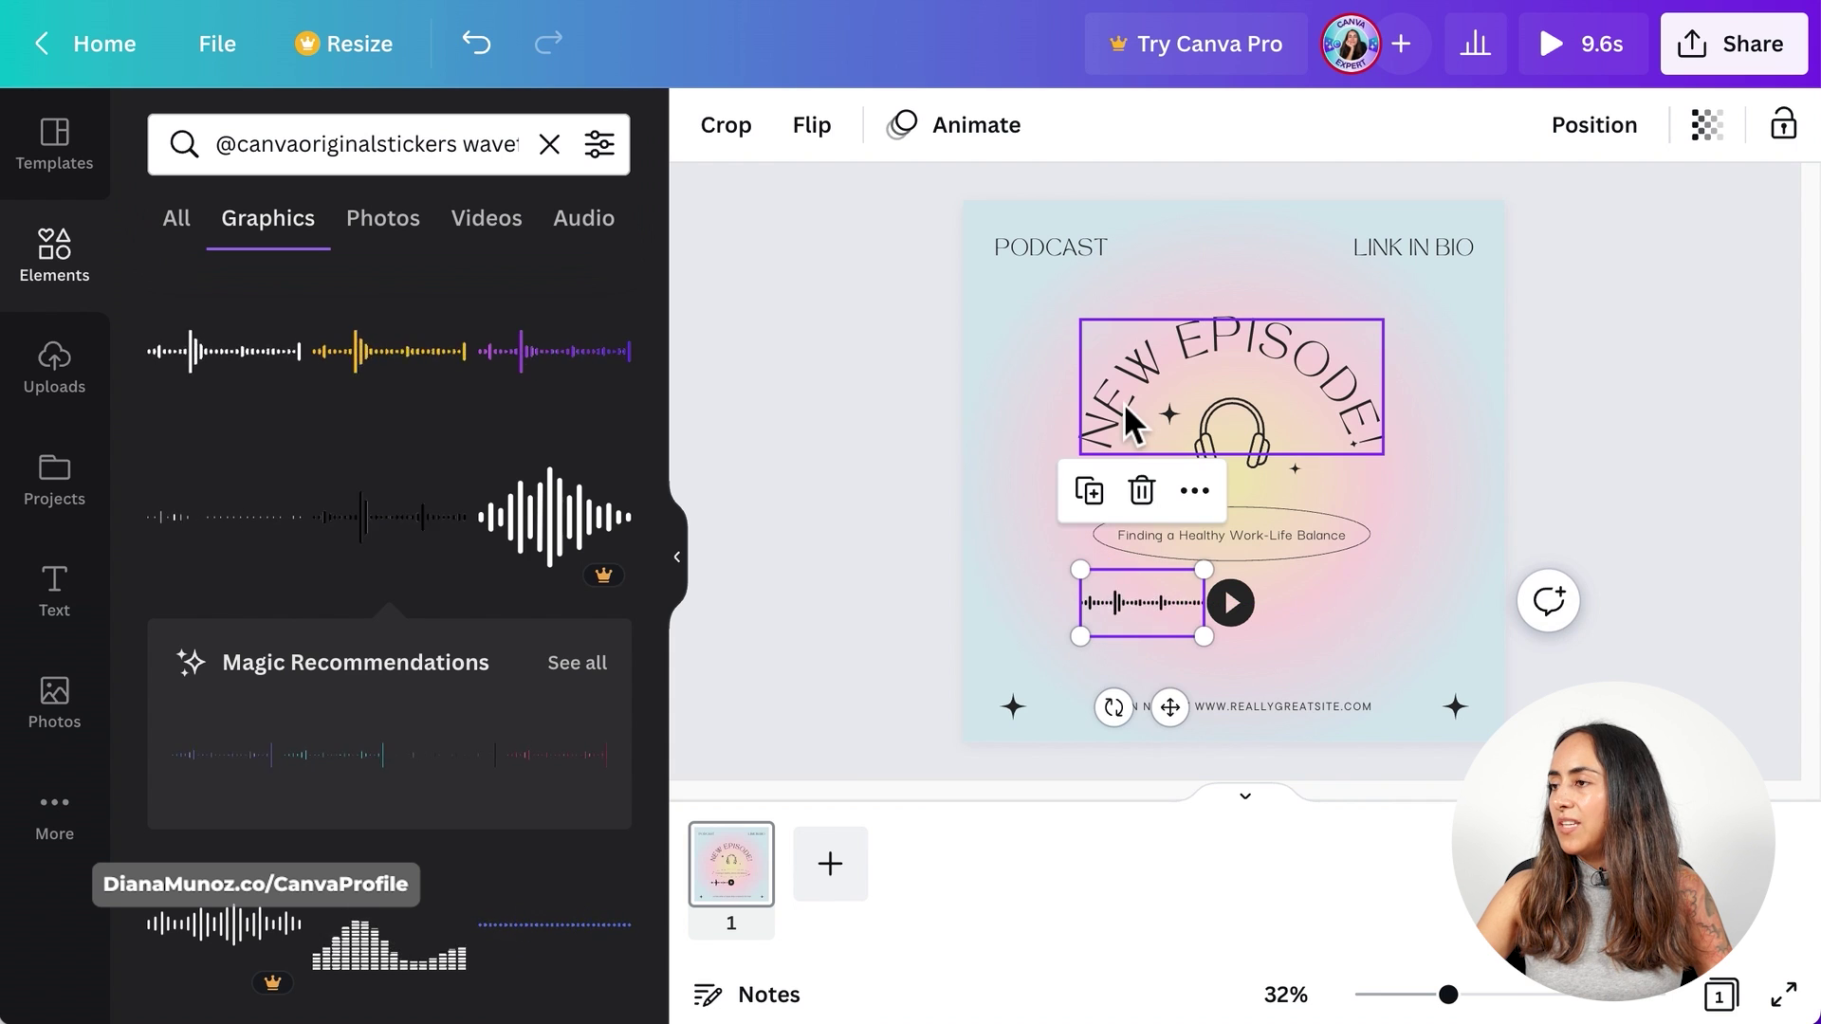
click(1128, 418)
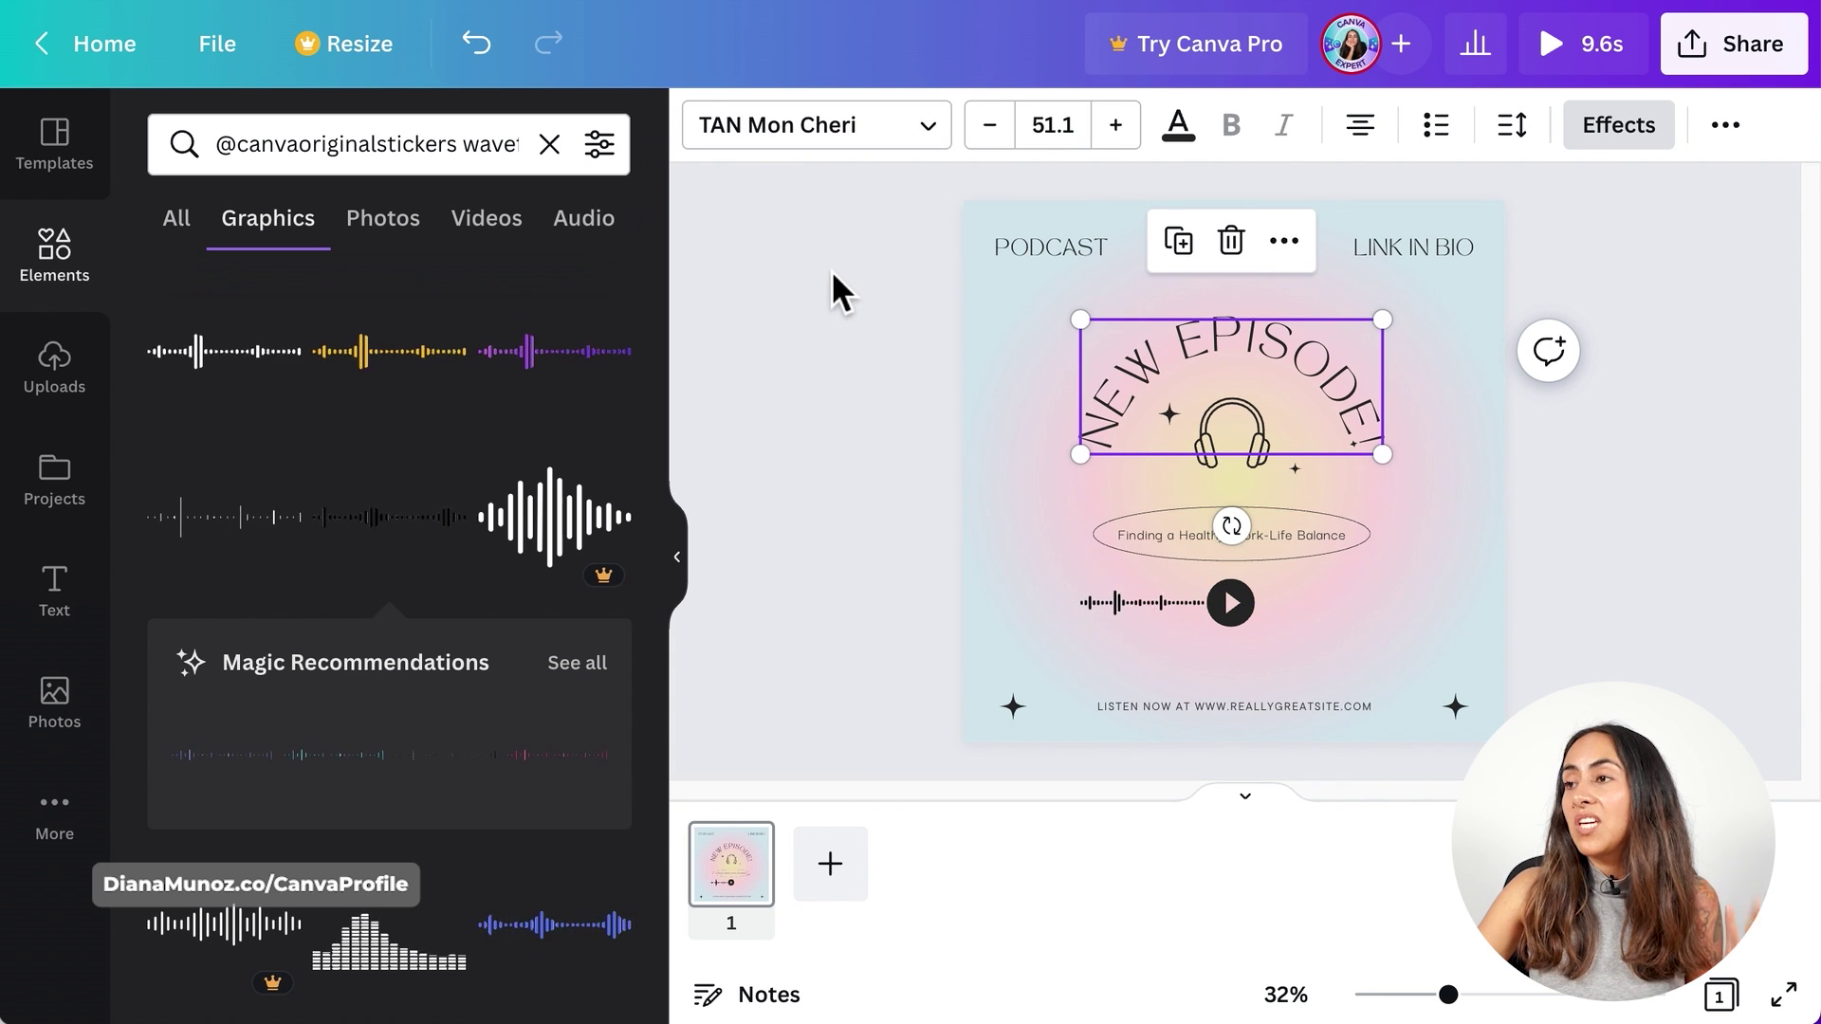
- Turn on rulers and guides and place a vertical guide on the page
click(249, 75)
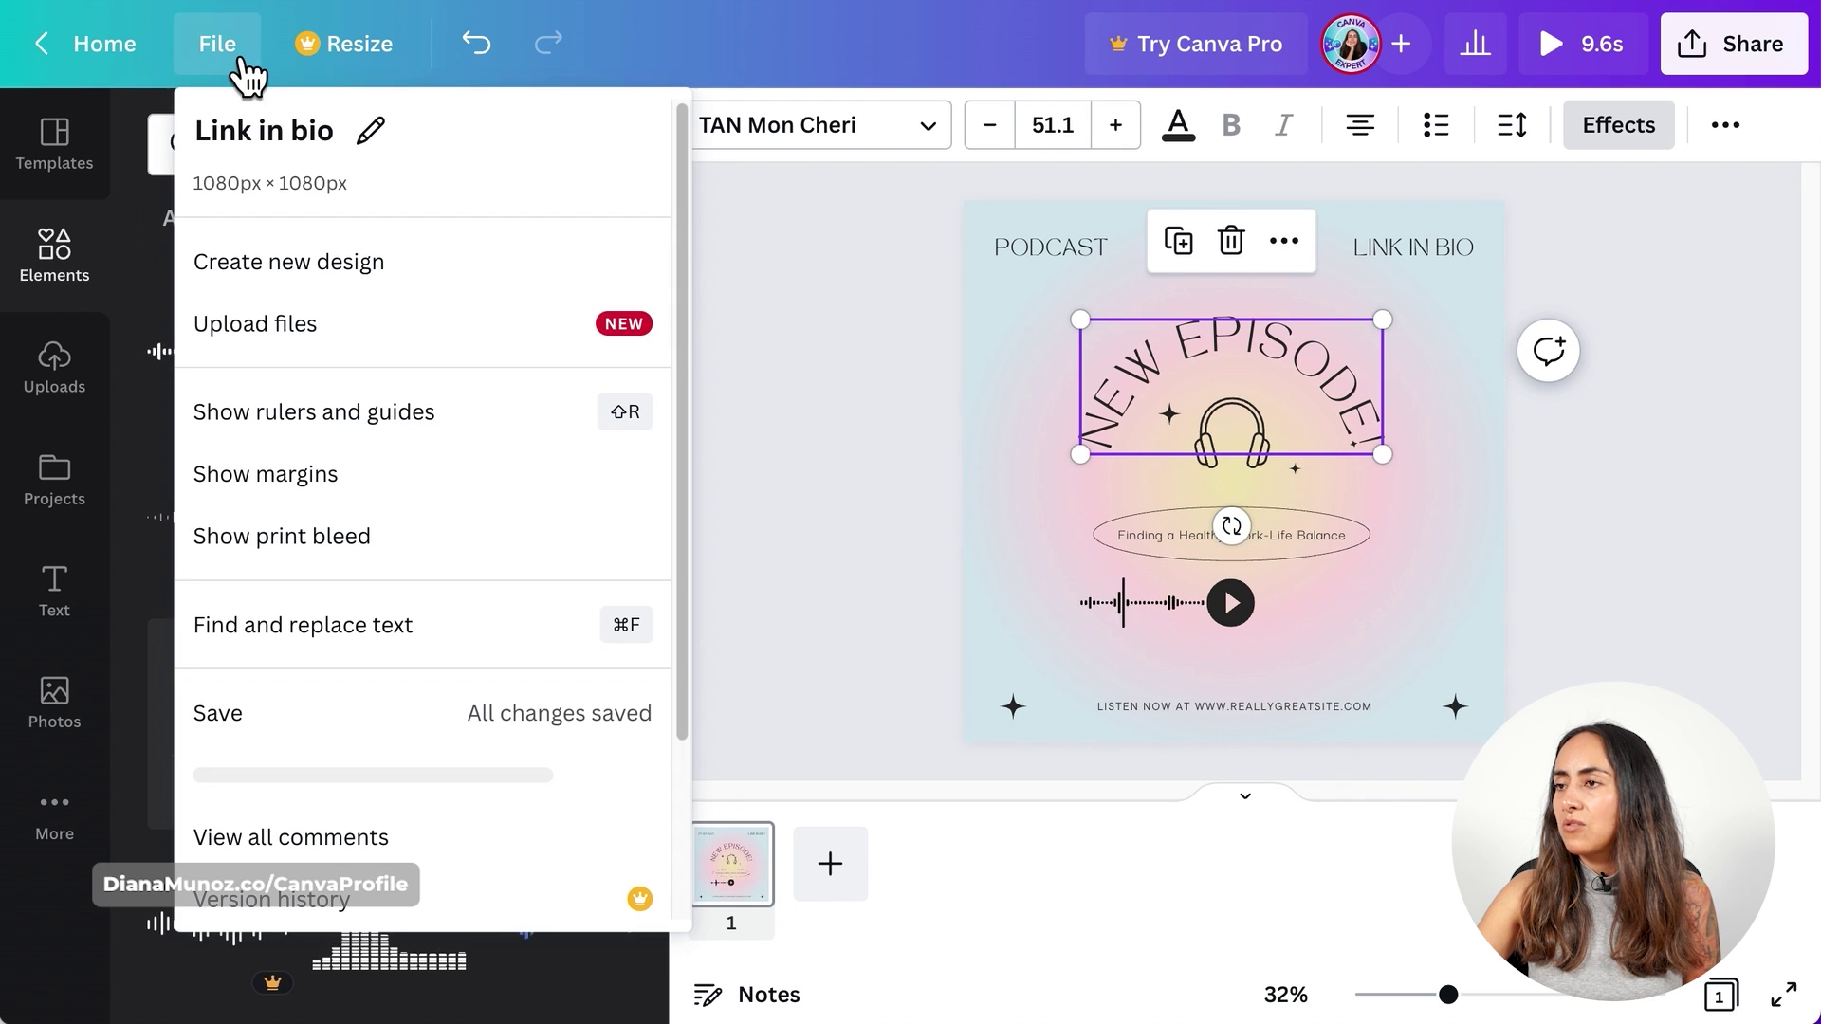
click(456, 432)
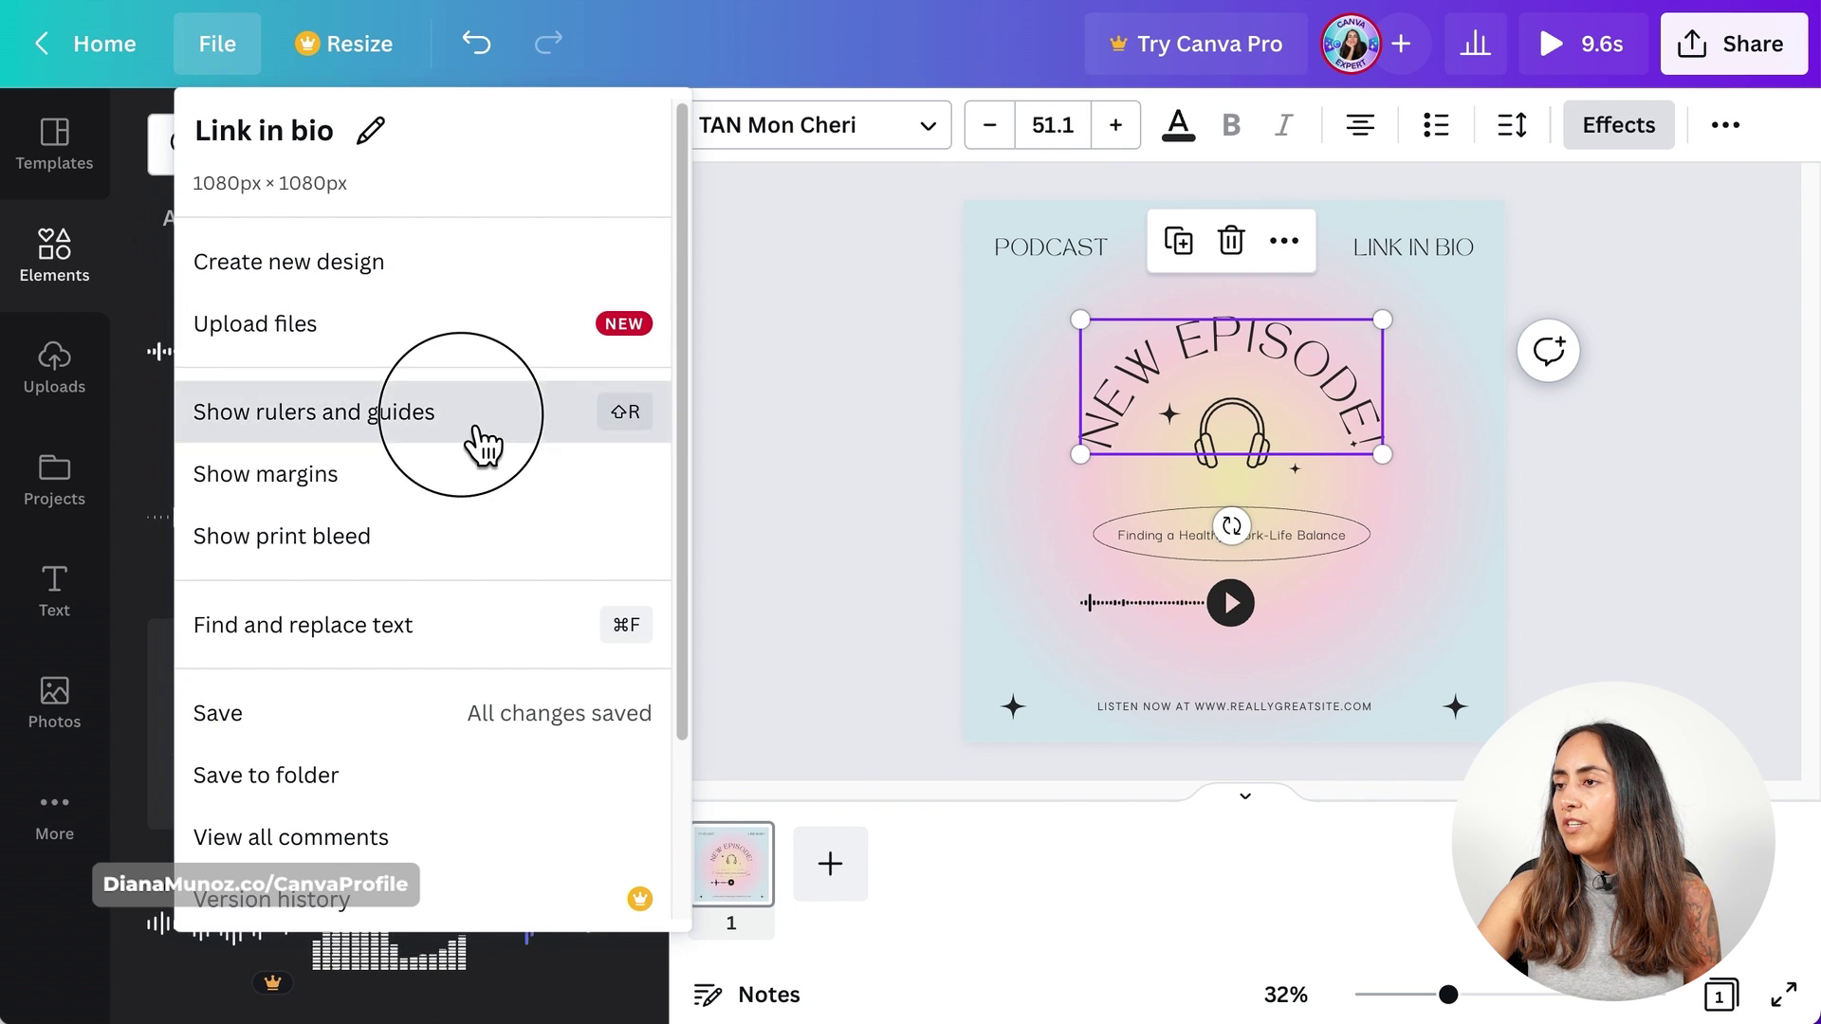
drag(703, 392, 1409, 452)
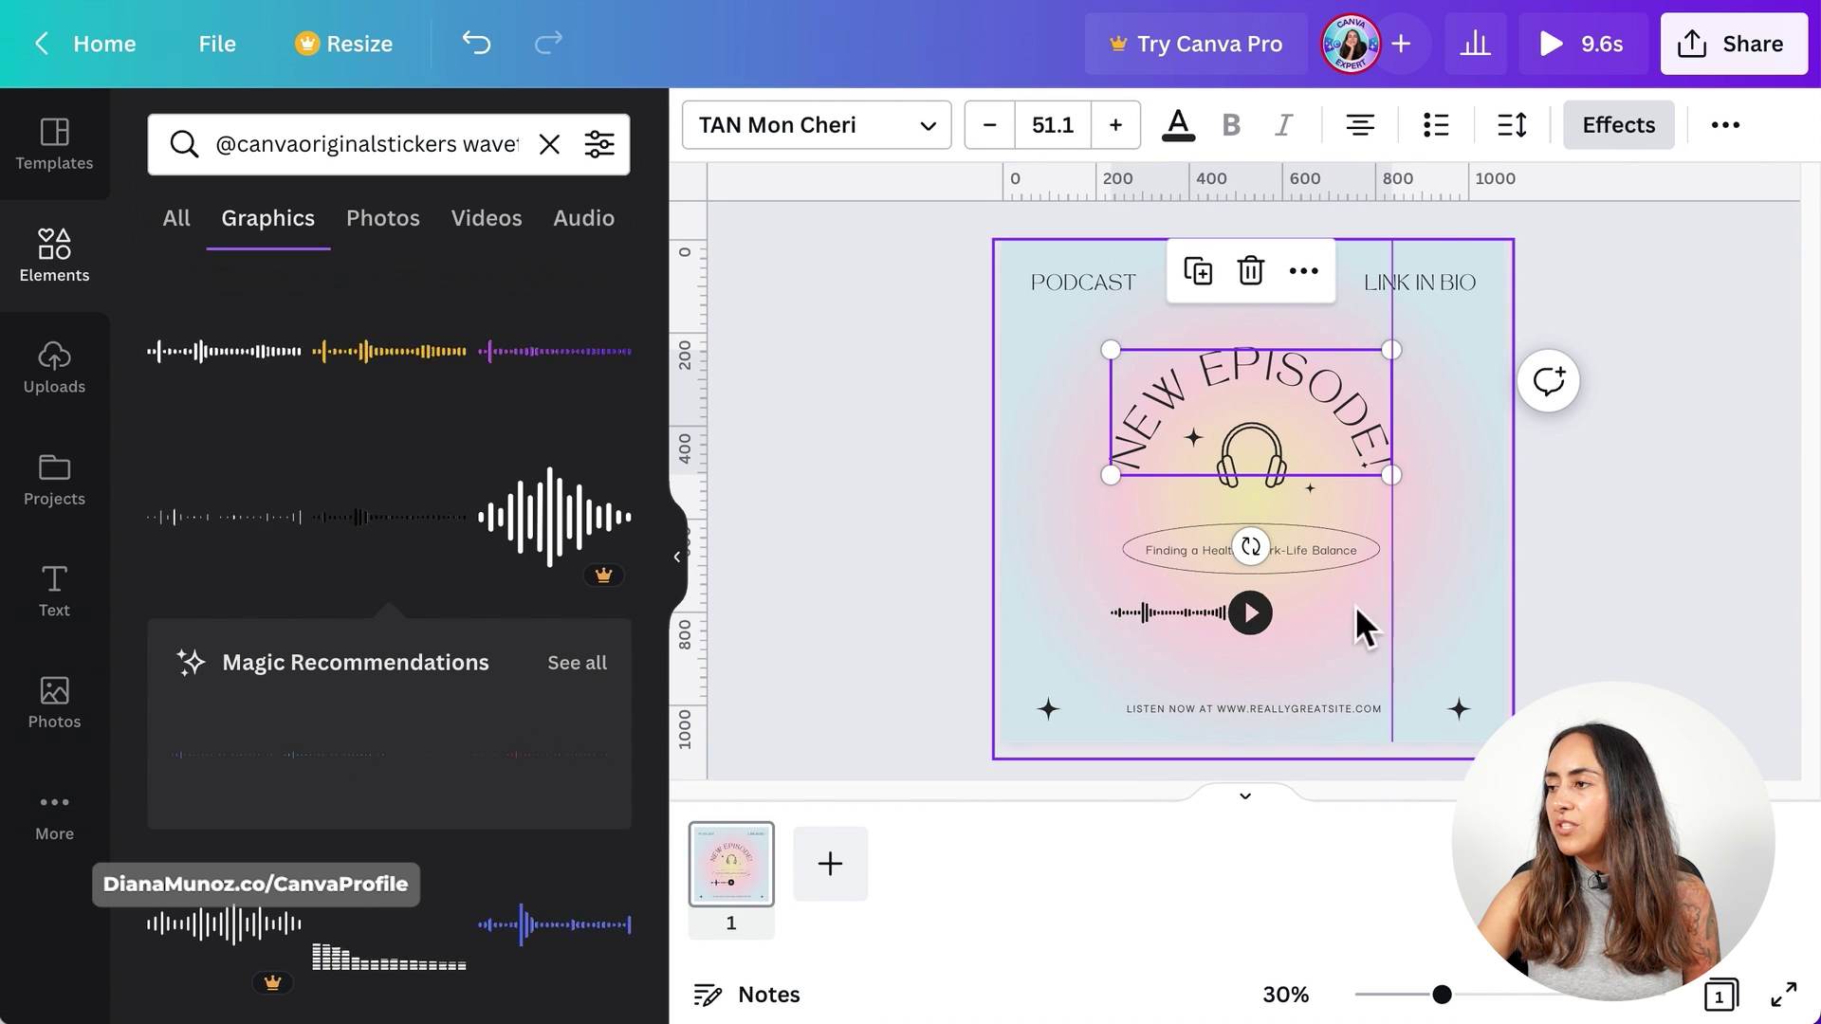
- Duplicate the waveform, move the copy right of the play button and flip it horizontally
click(1151, 617)
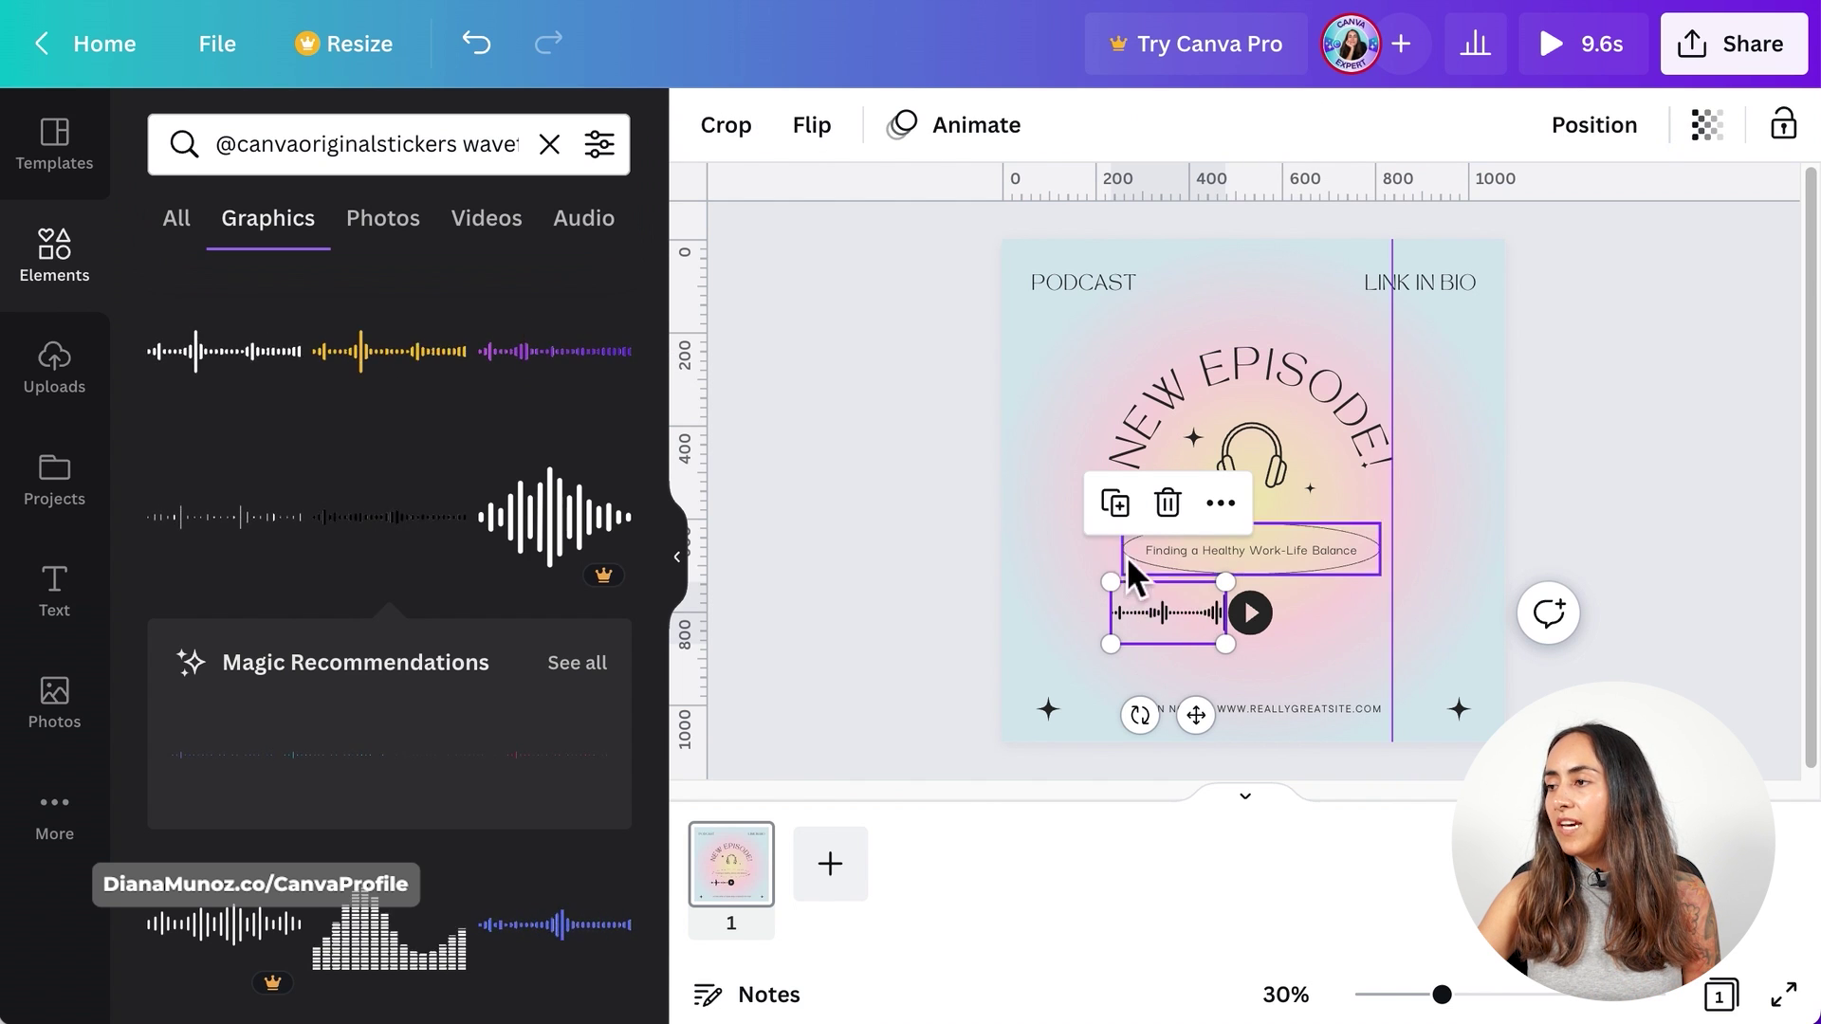
click(1115, 504)
drag(1188, 623, 1335, 624)
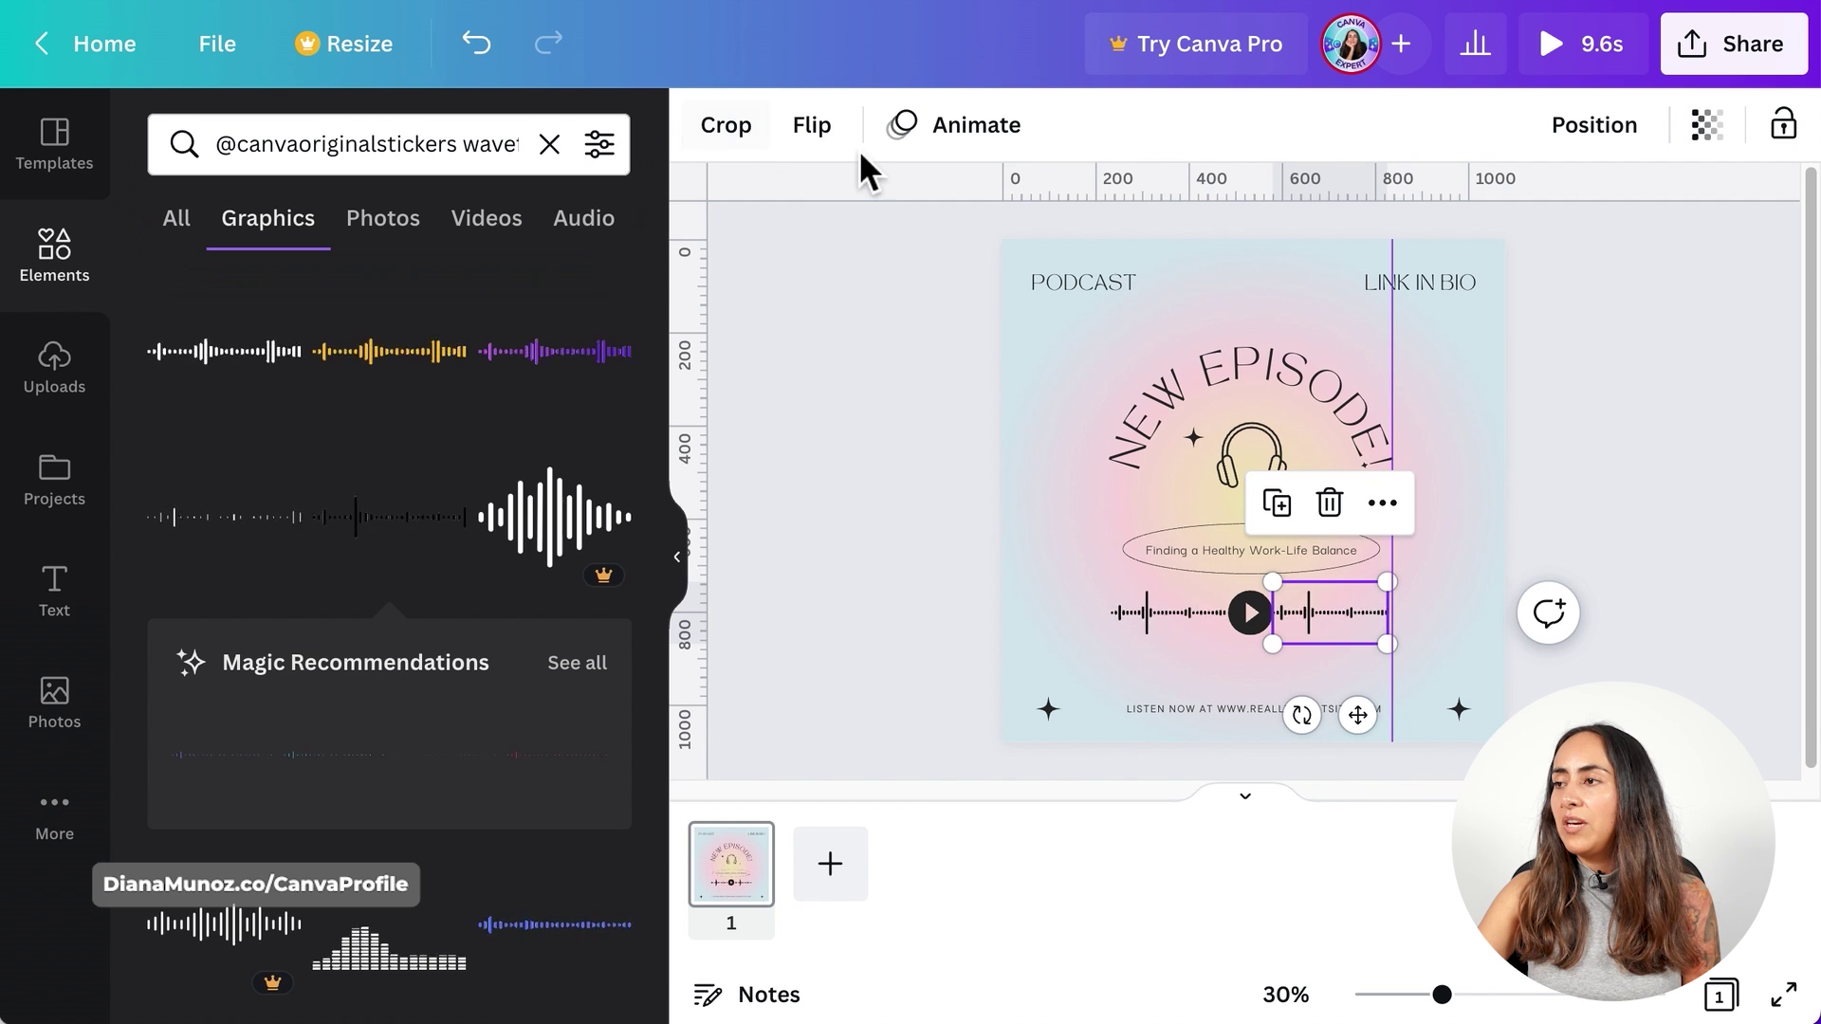
click(812, 125)
click(960, 228)
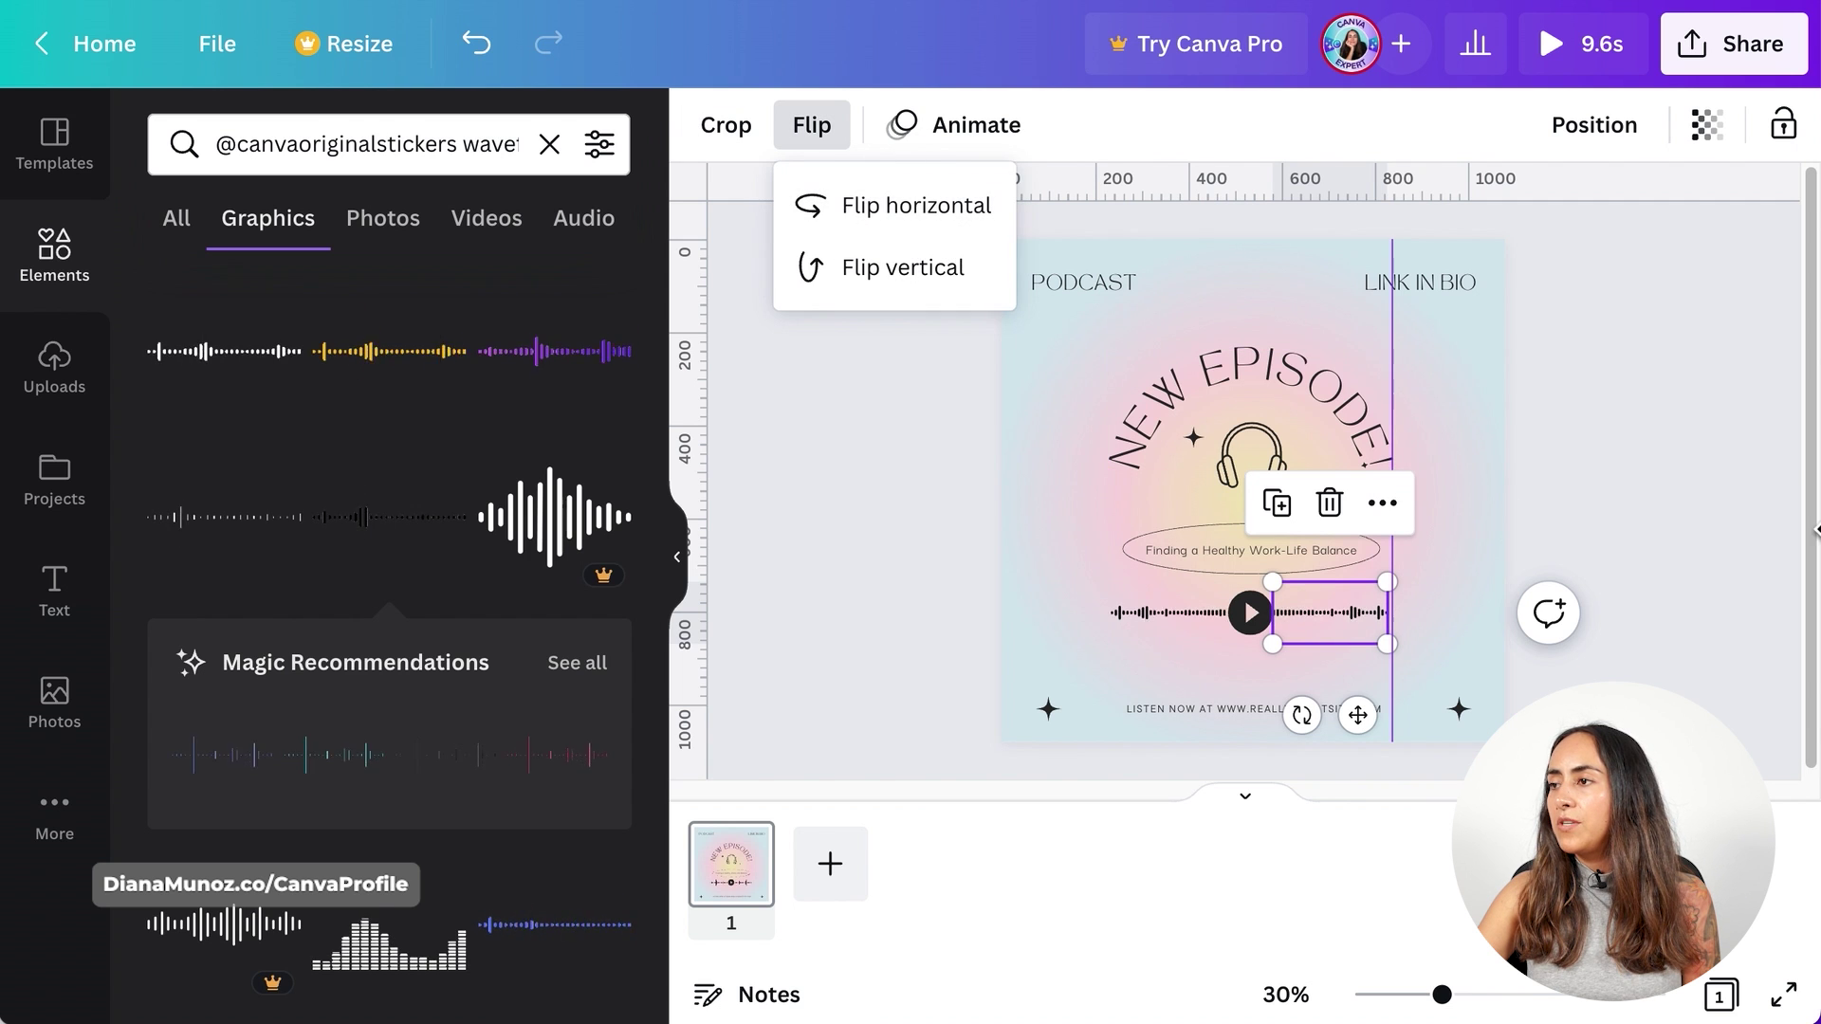
click(1747, 508)
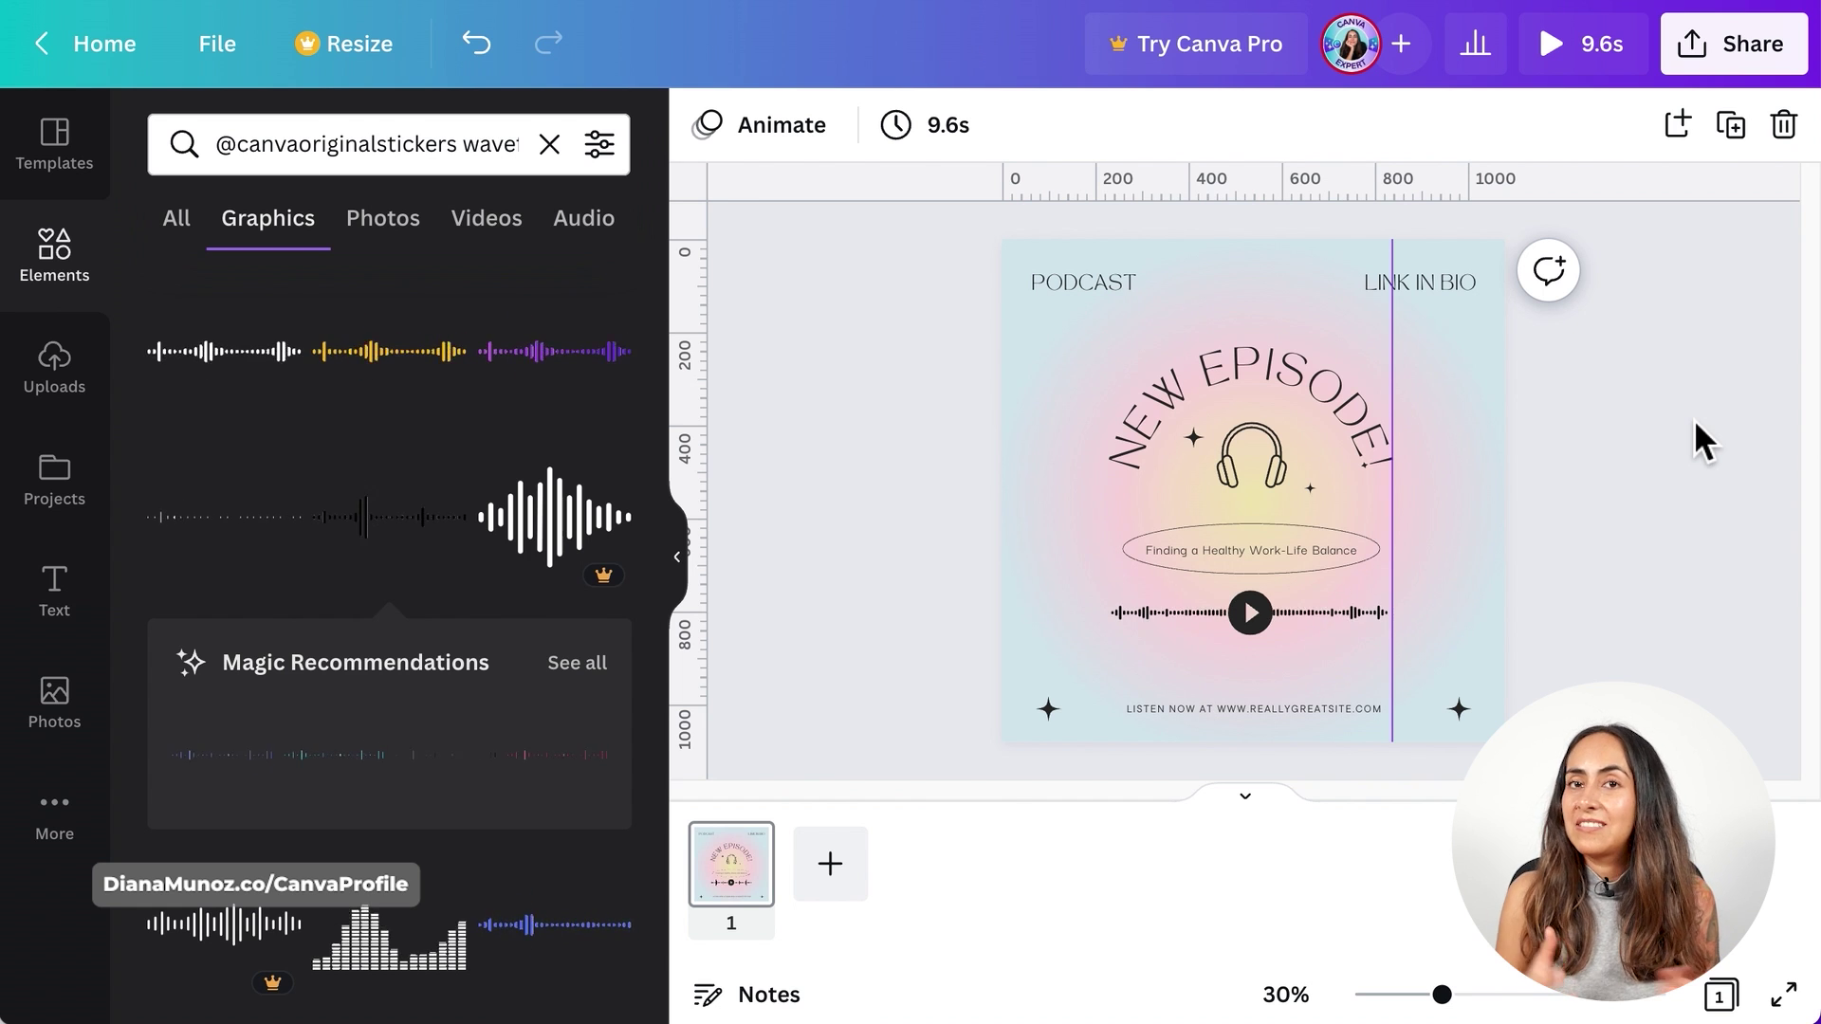
- Turn off rulers and guides and clear the selection
click(1350, 611)
click(242, 55)
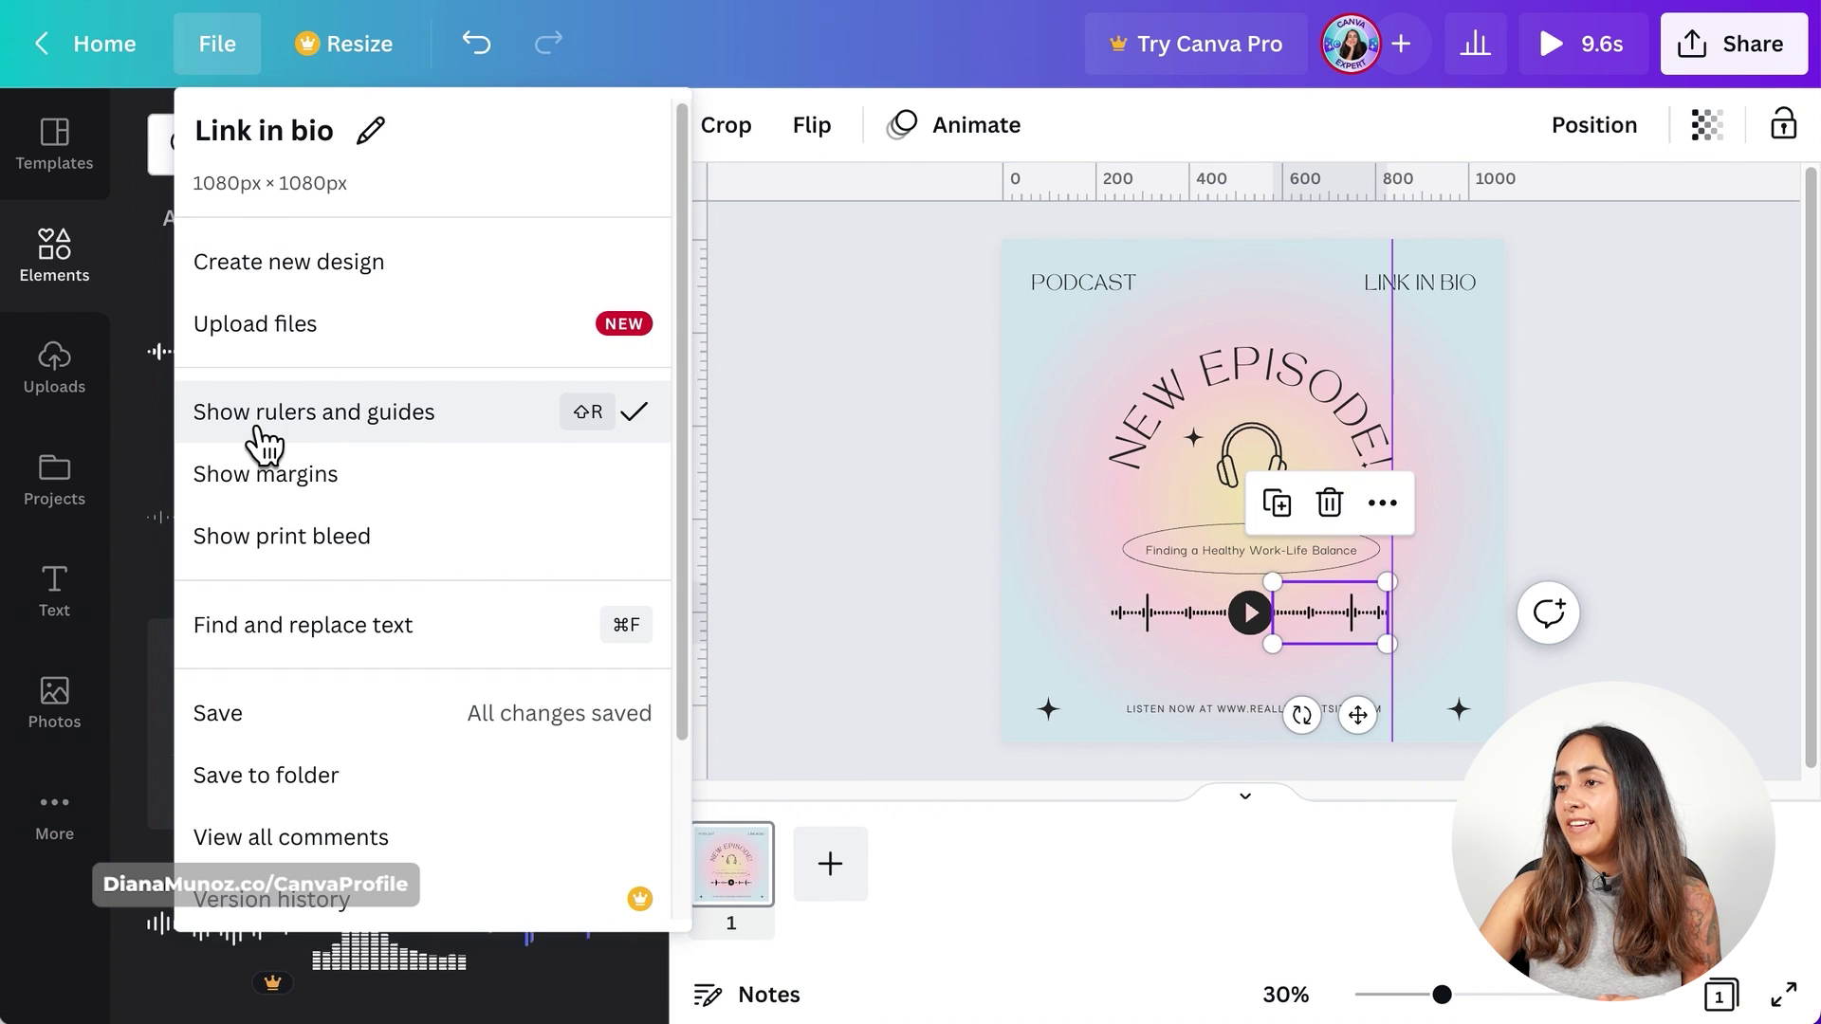
click(478, 451)
click(1716, 385)
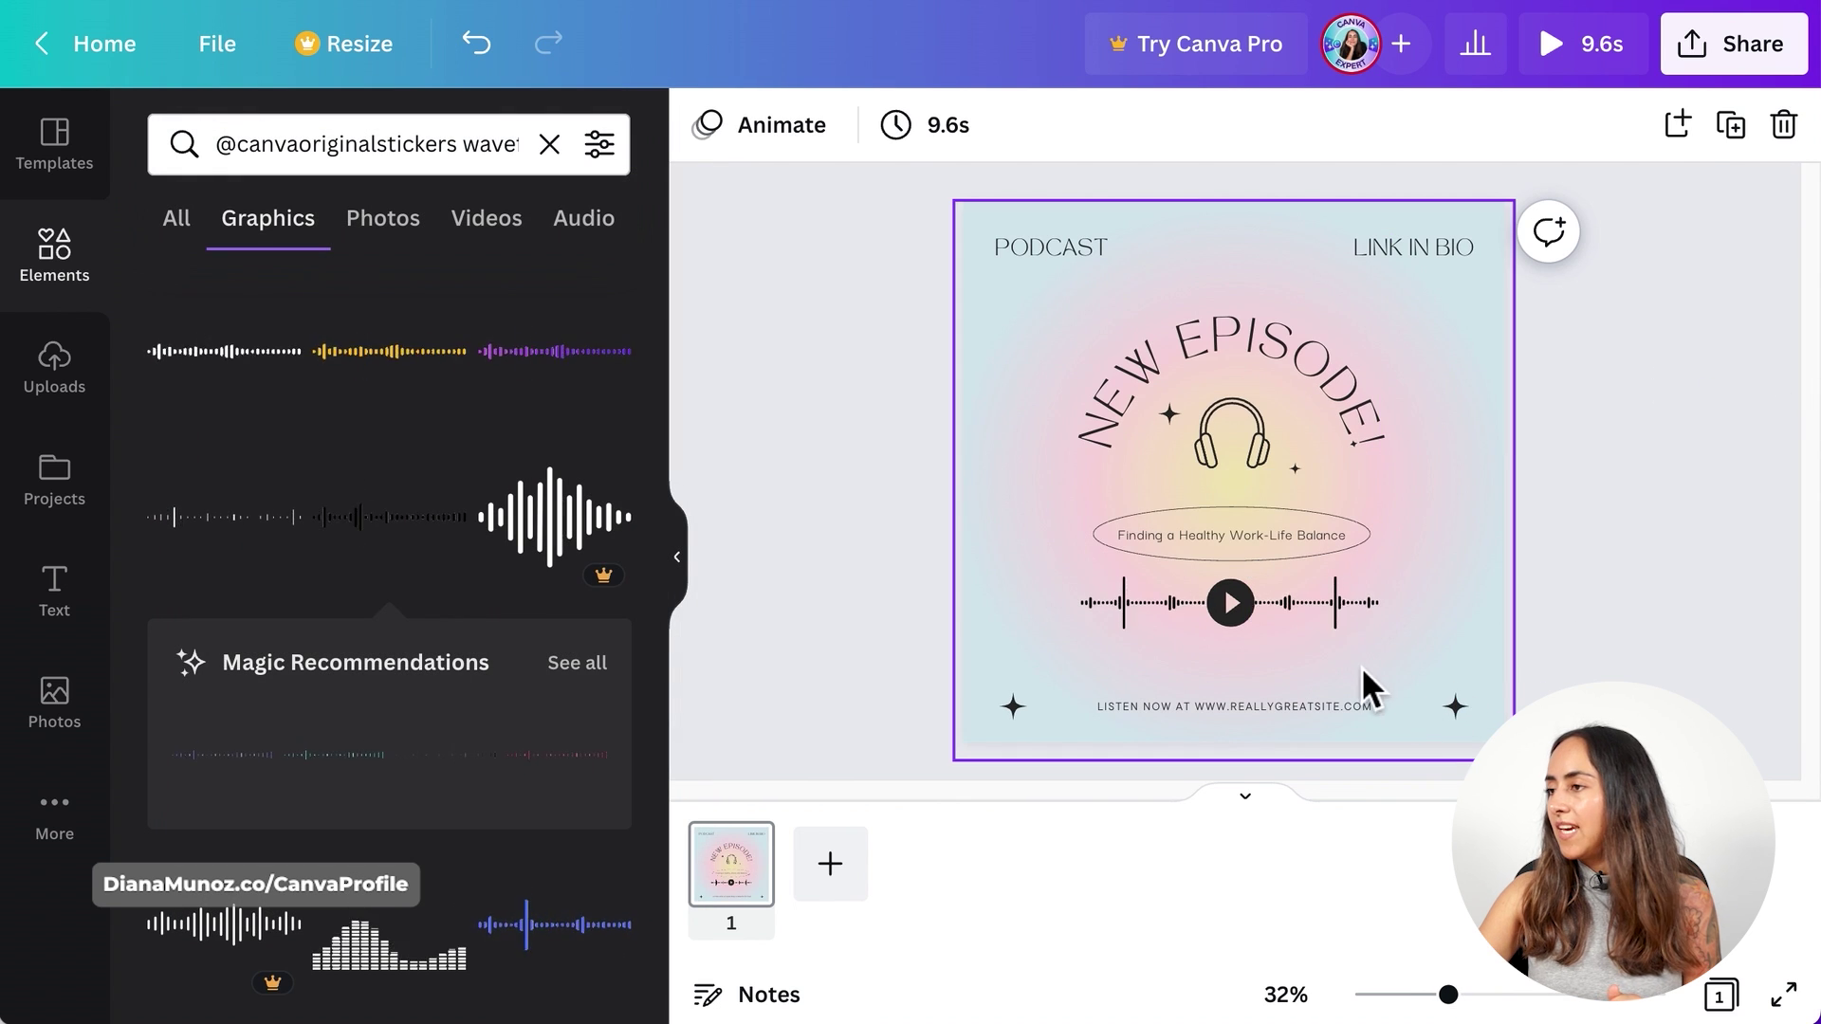
- Open Uploads and bring up the computer's file picker to upload a file
click(1345, 612)
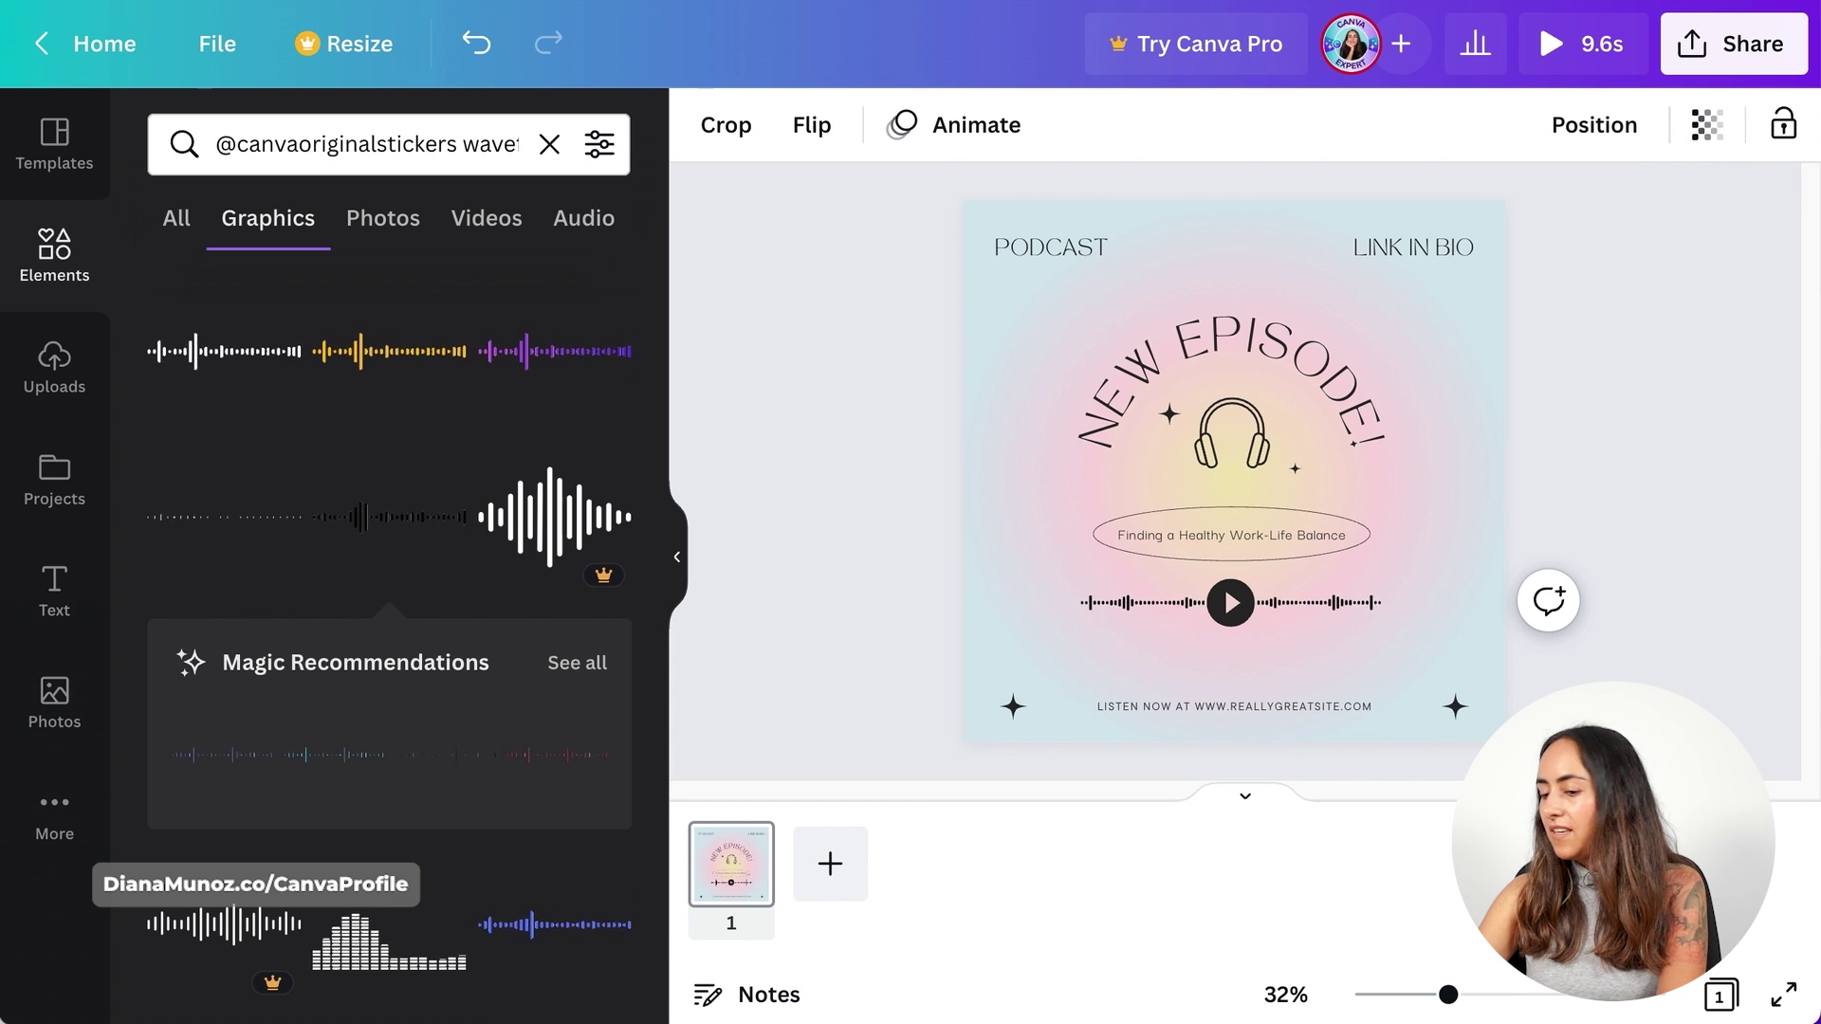
click(1728, 495)
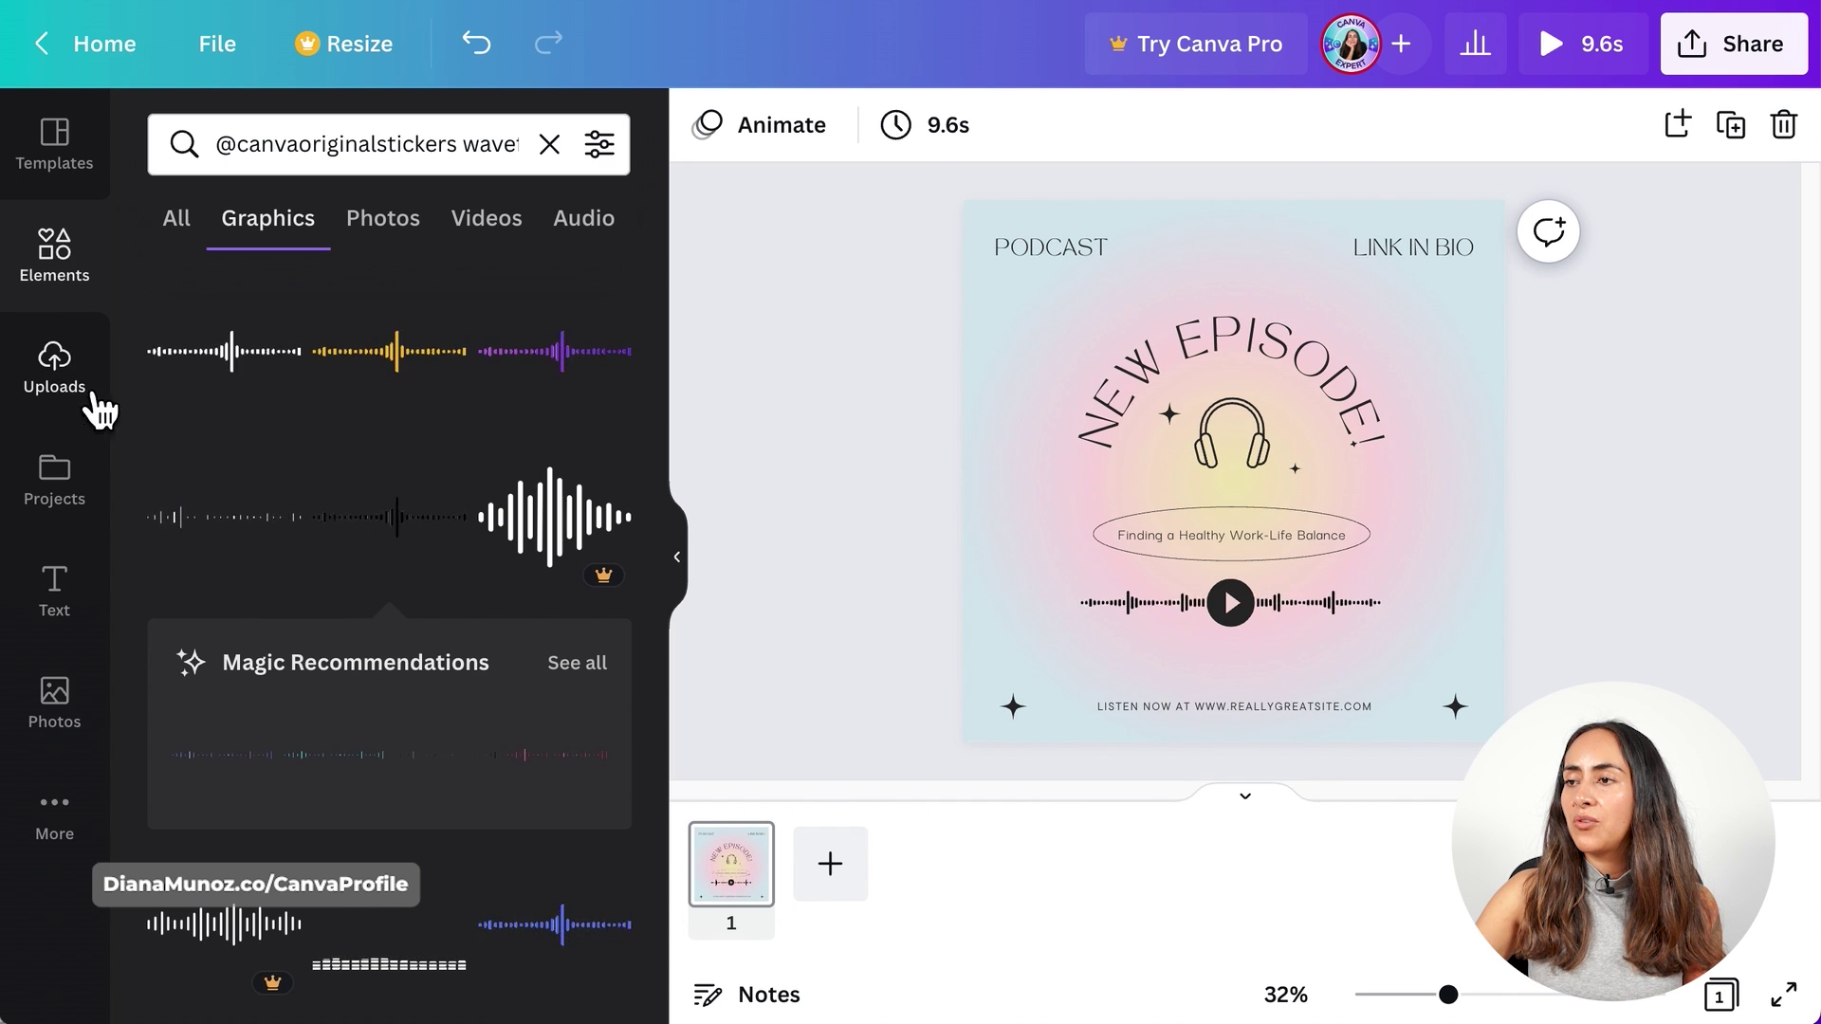
click(55, 370)
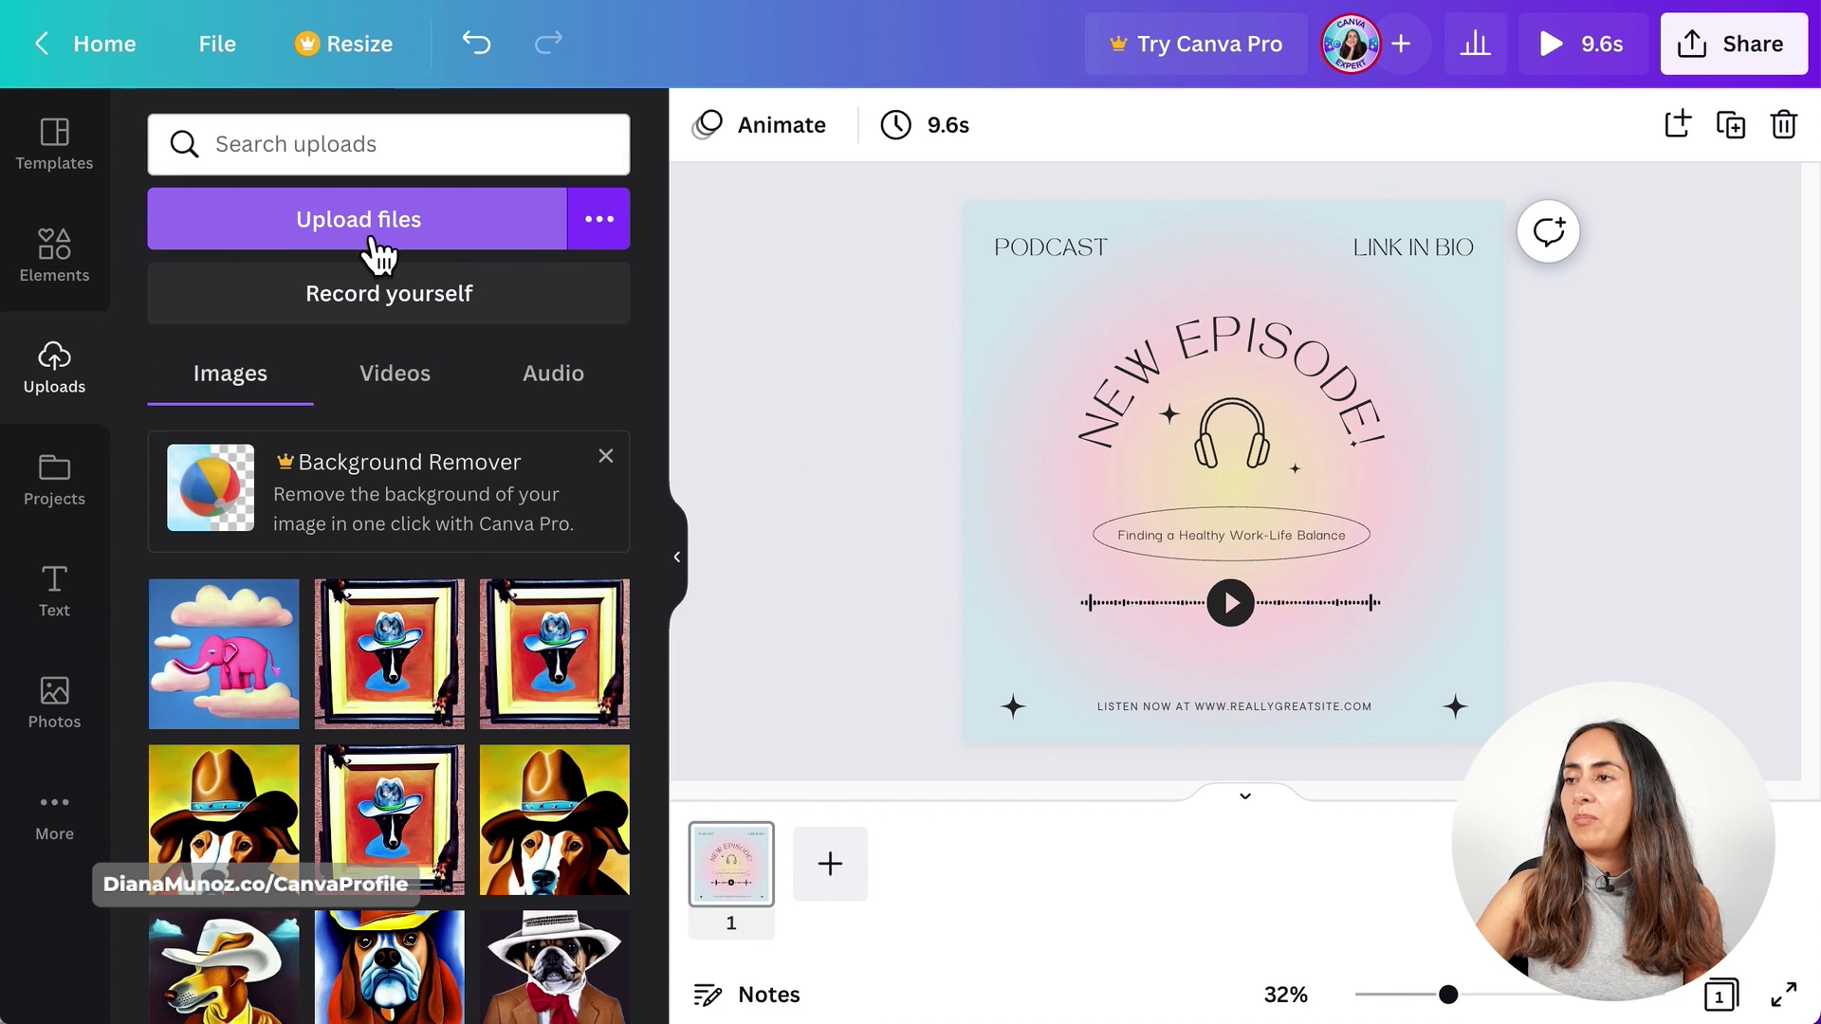
click(444, 242)
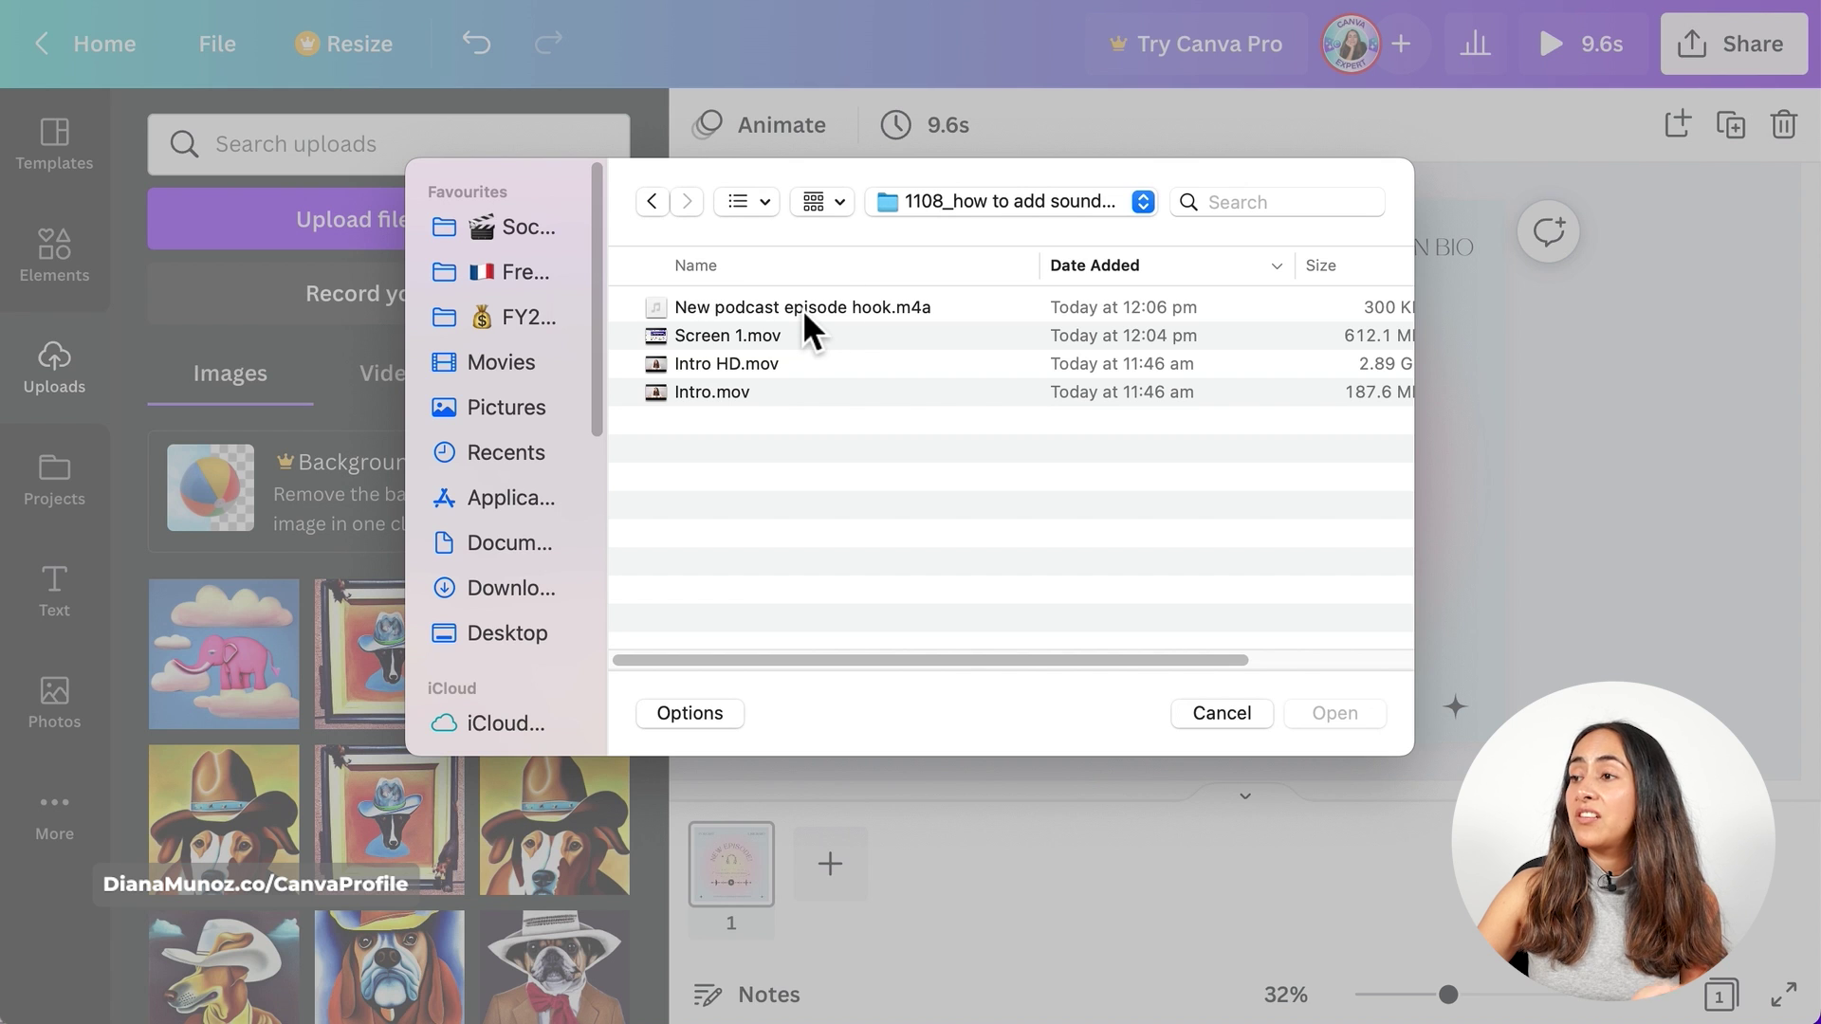
- Upload 'New podcast episode hook.m4a', add the 0:09 clip to the design and play it
click(802, 309)
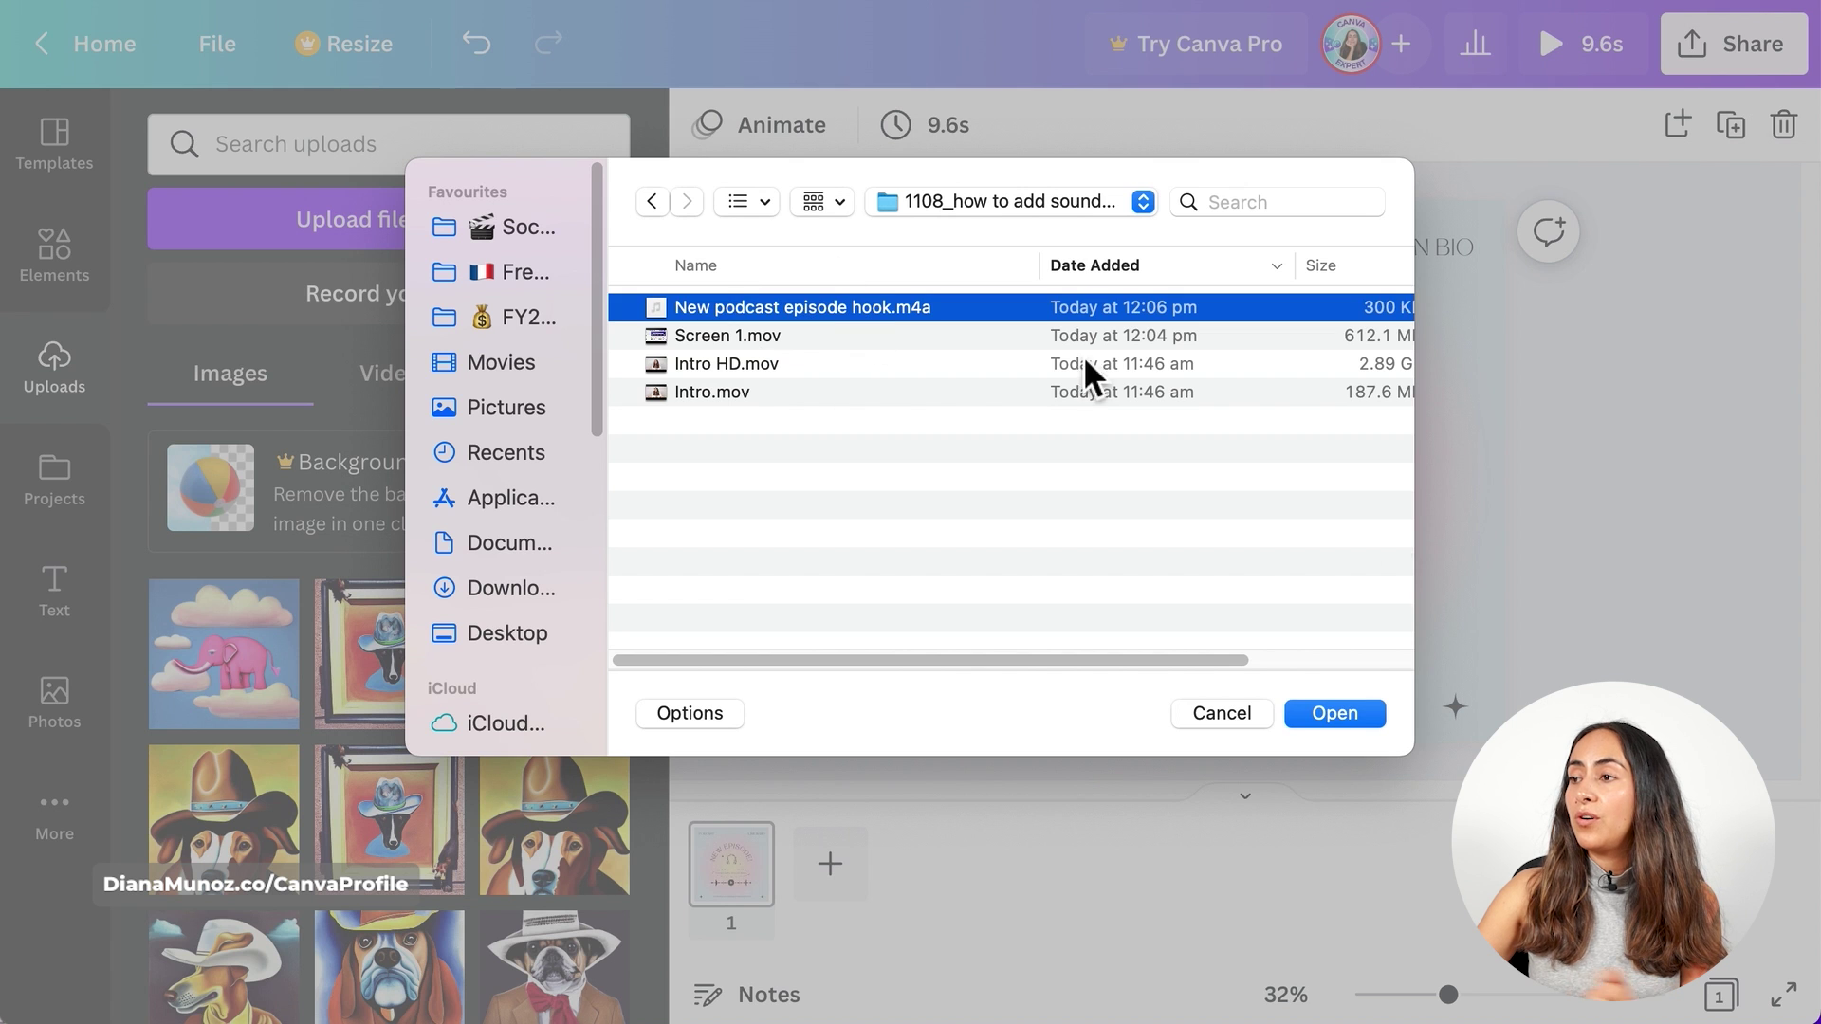
click(1337, 711)
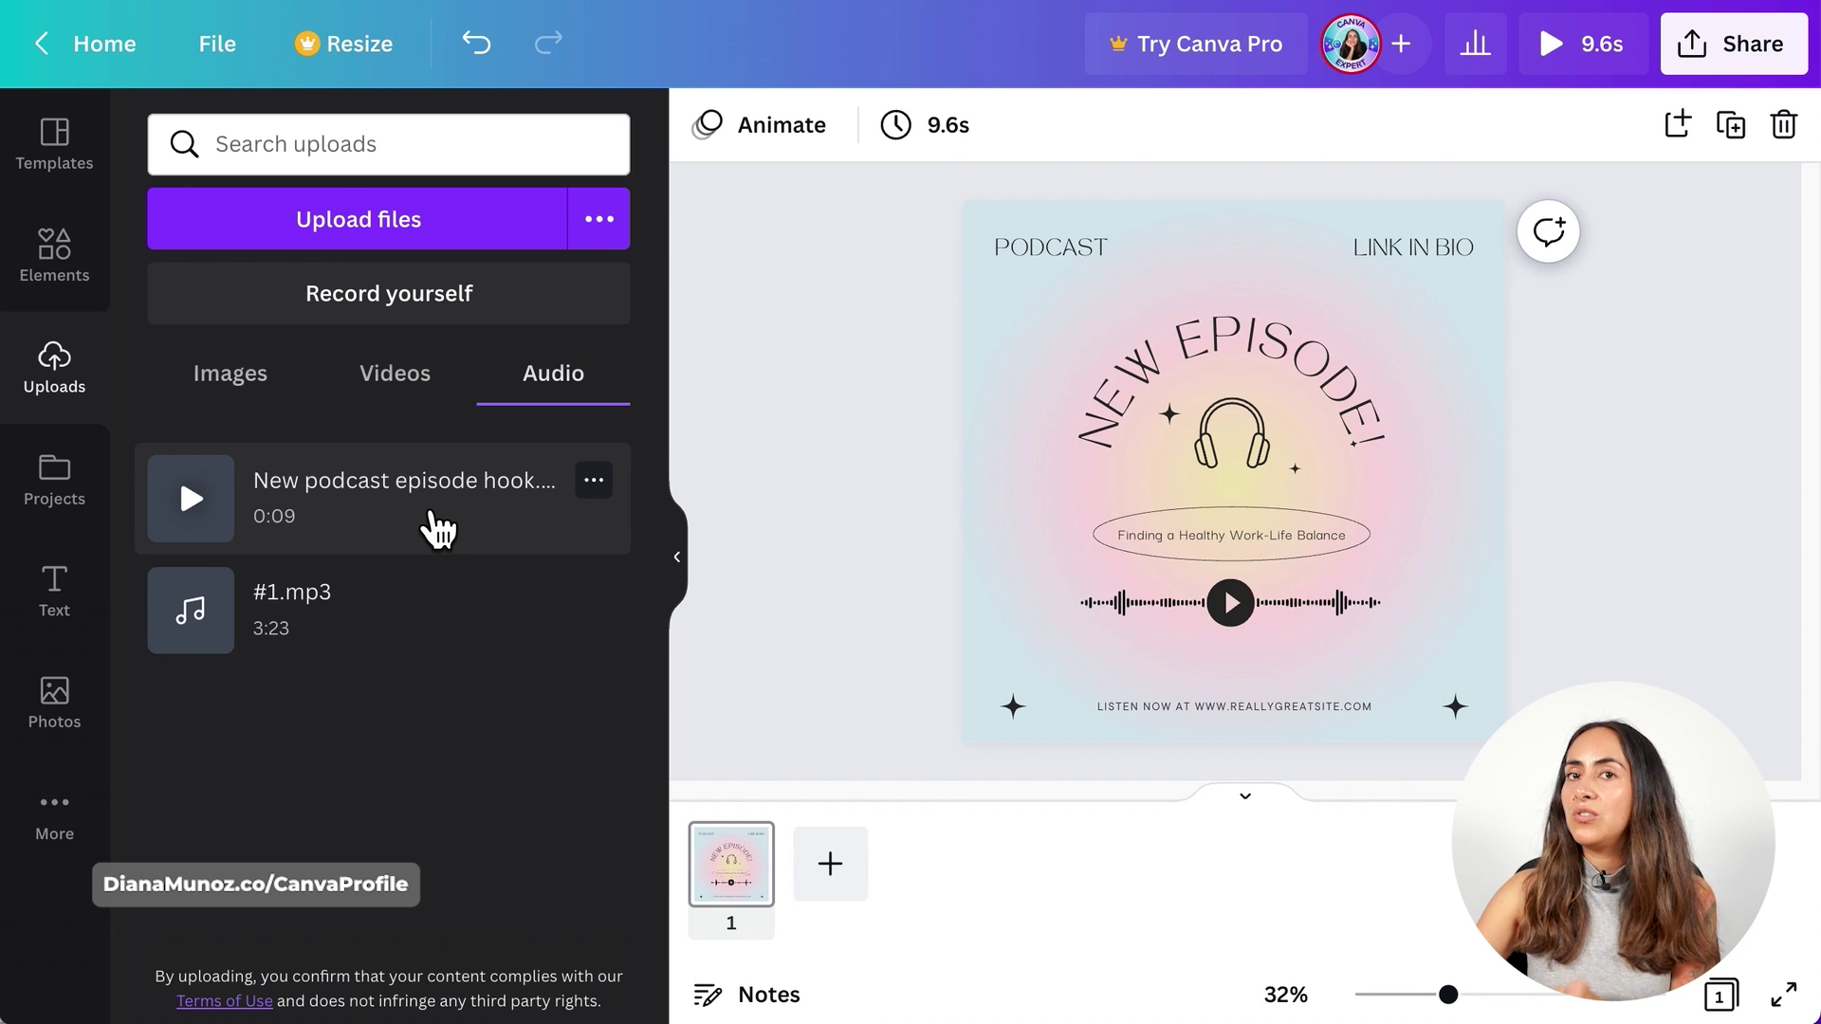
click(480, 519)
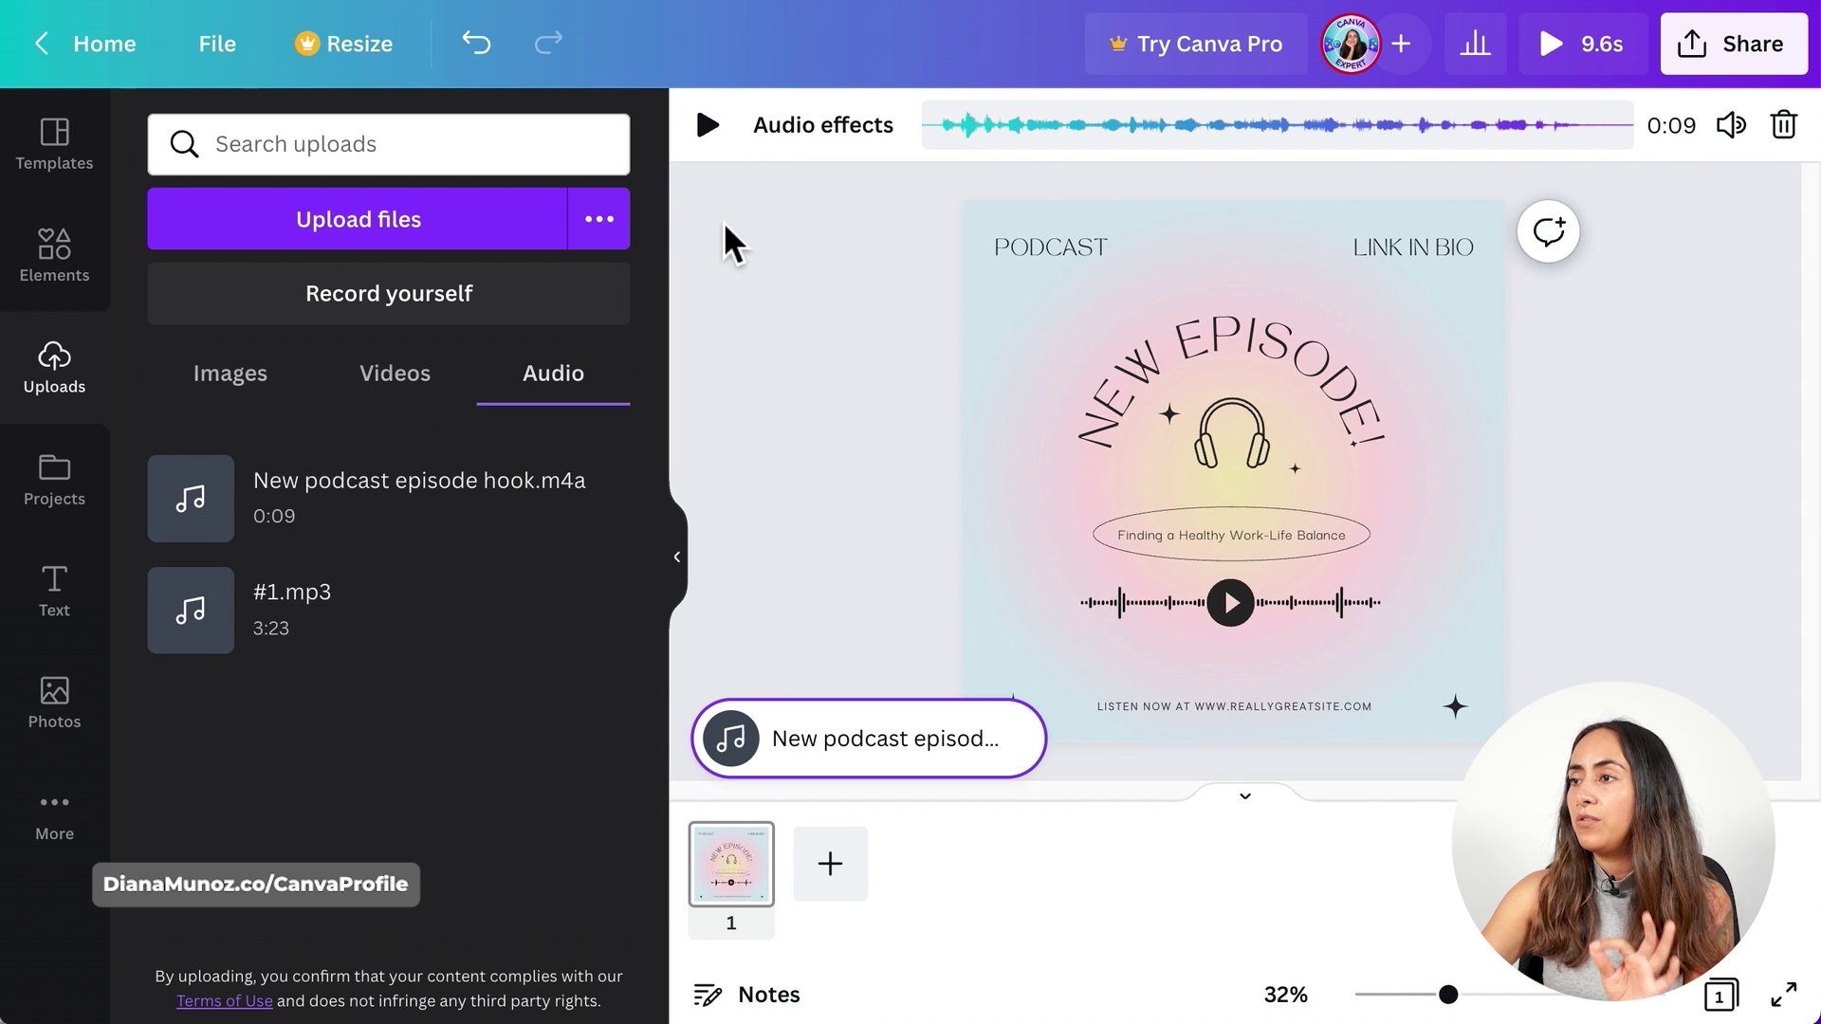
click(713, 133)
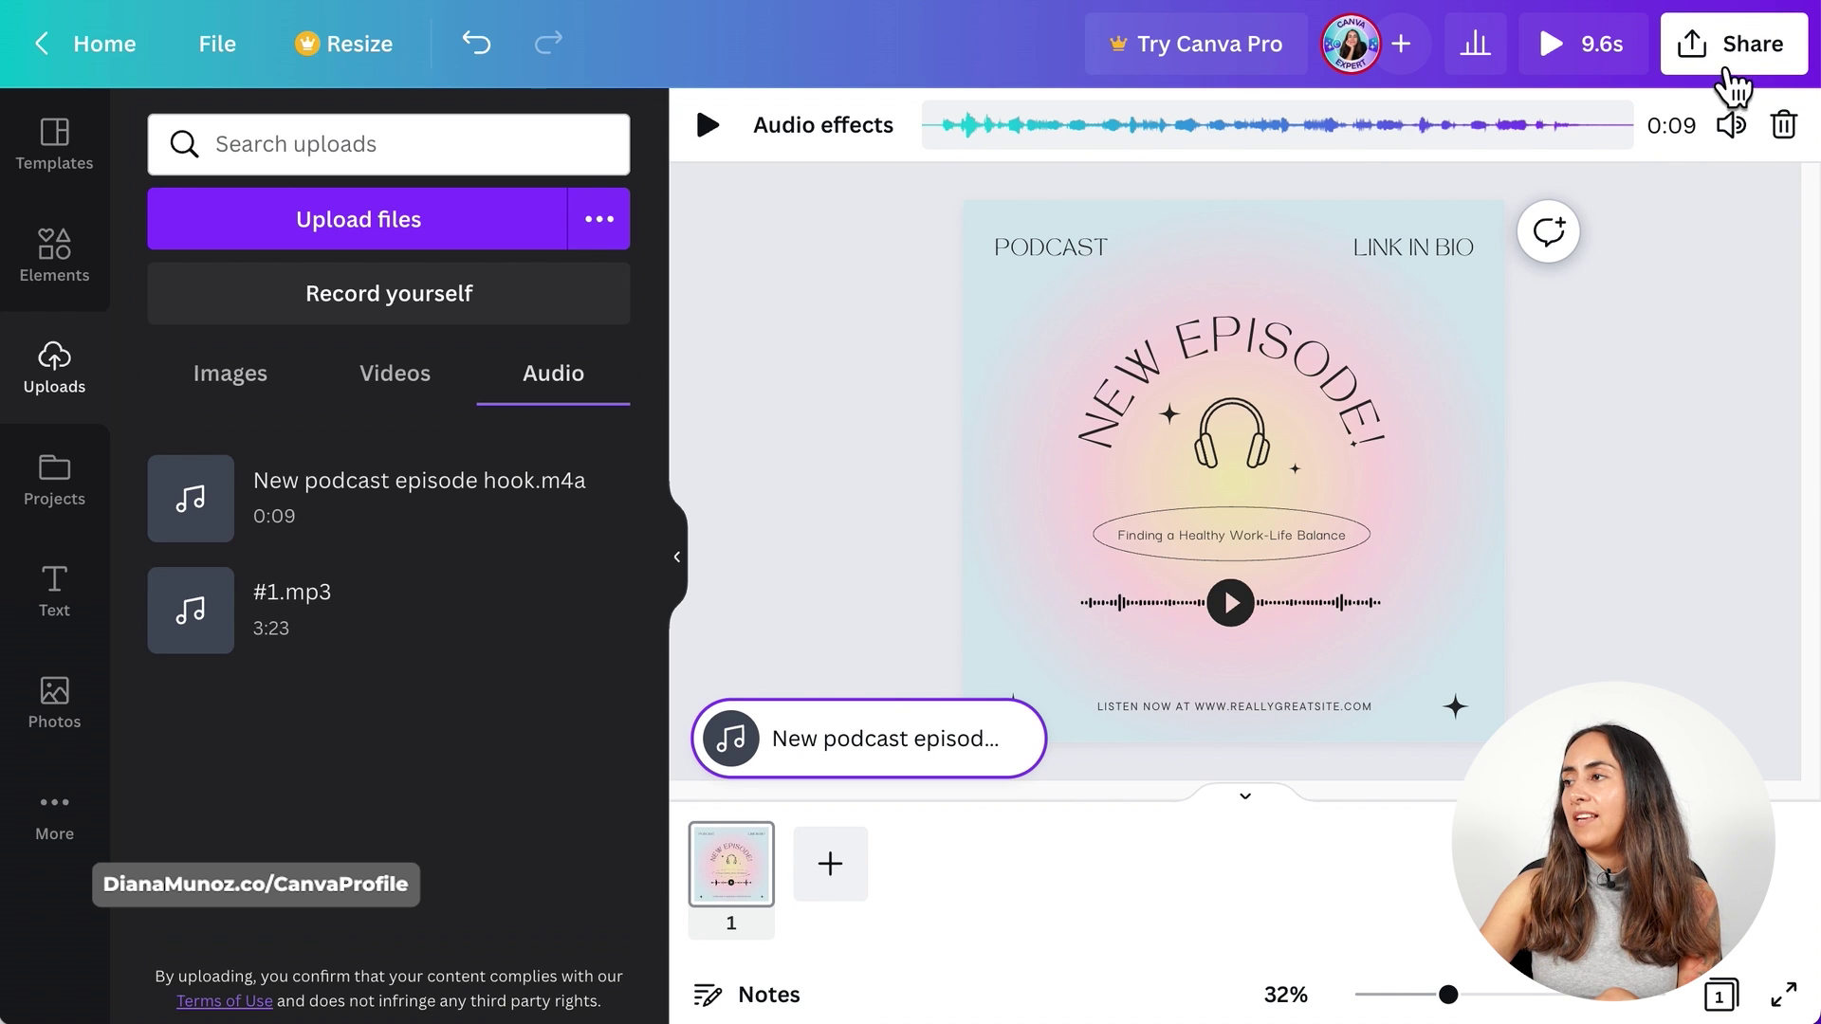
- Download the design as an MP4 video from Share > Download
click(1728, 58)
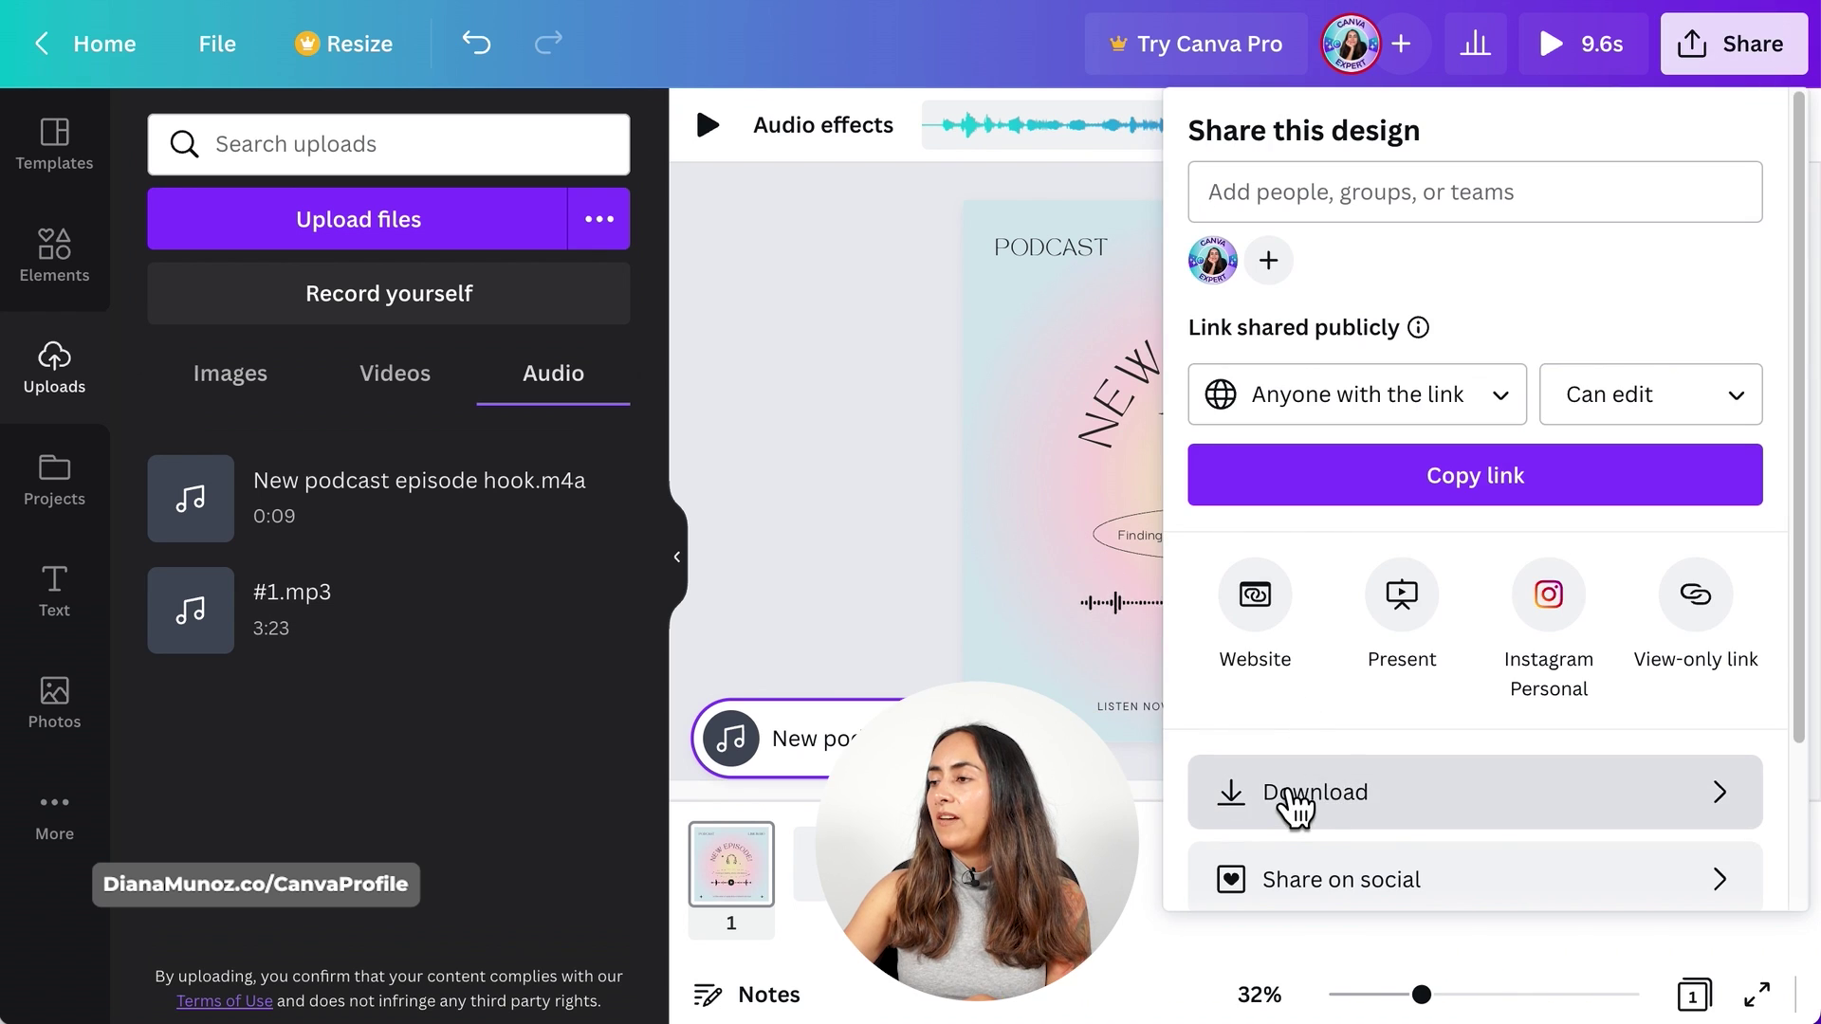
click(1289, 793)
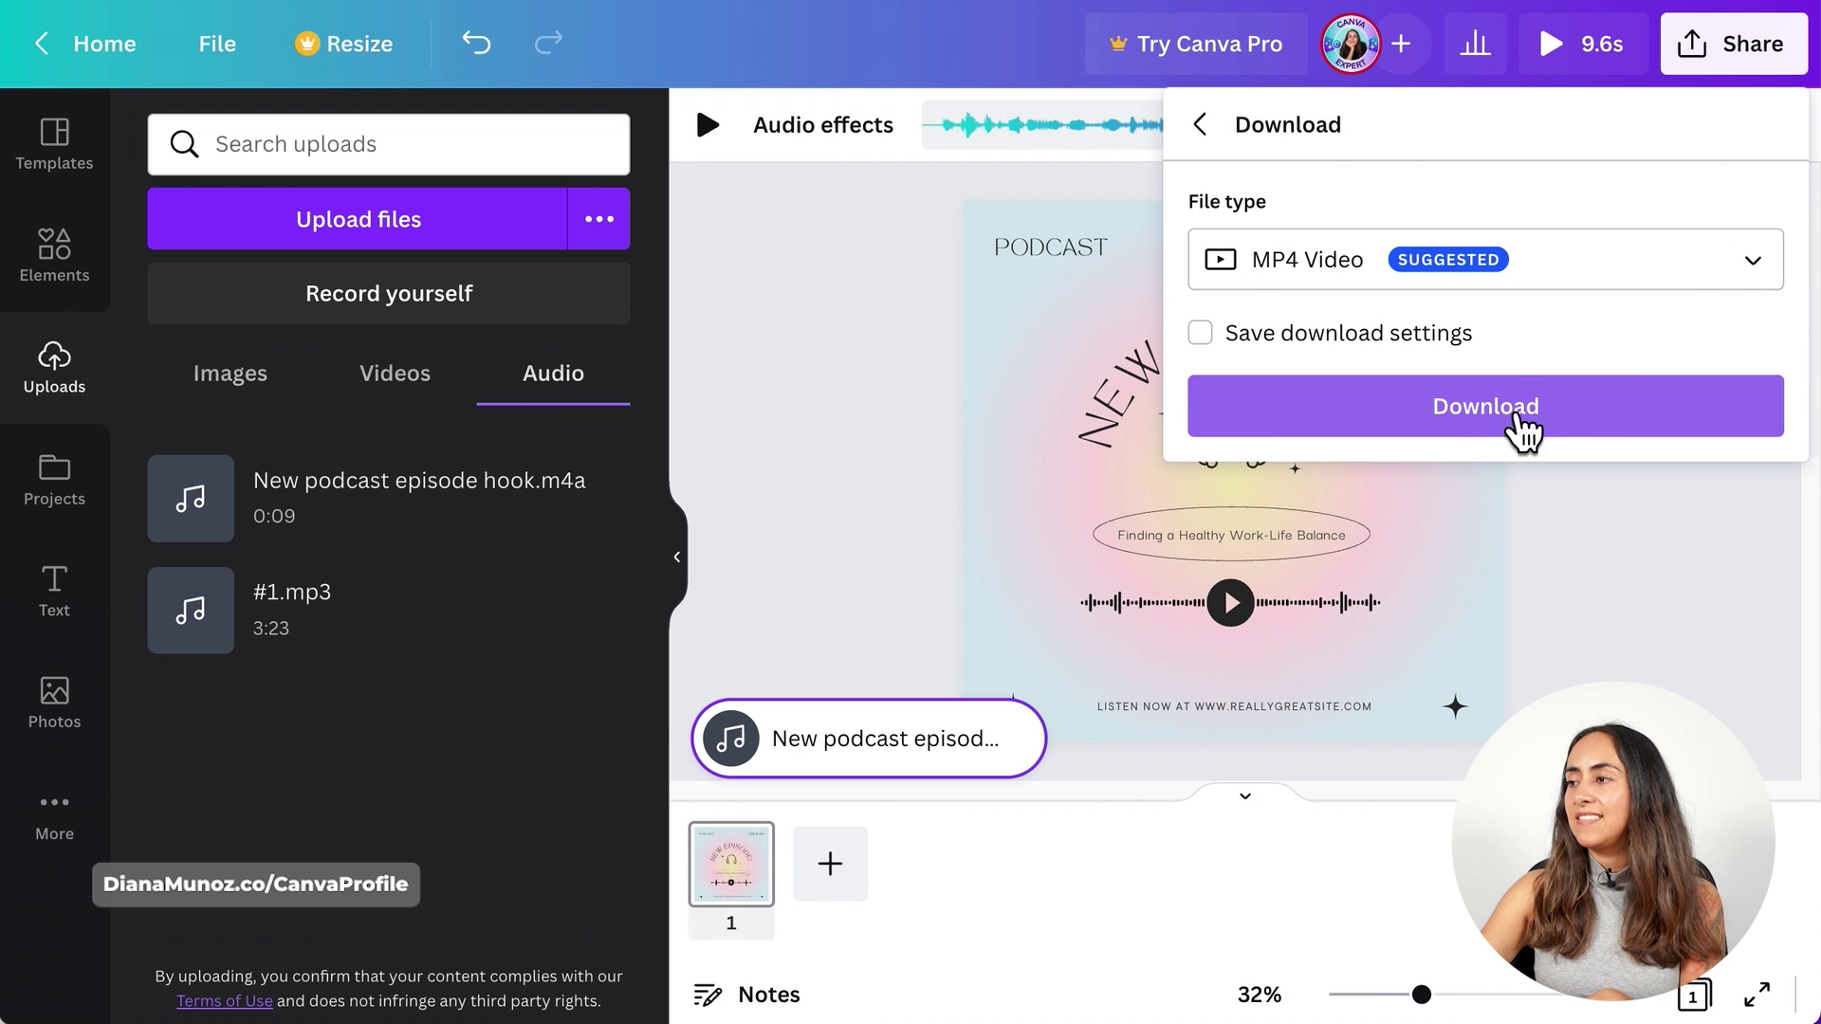
click(1532, 419)
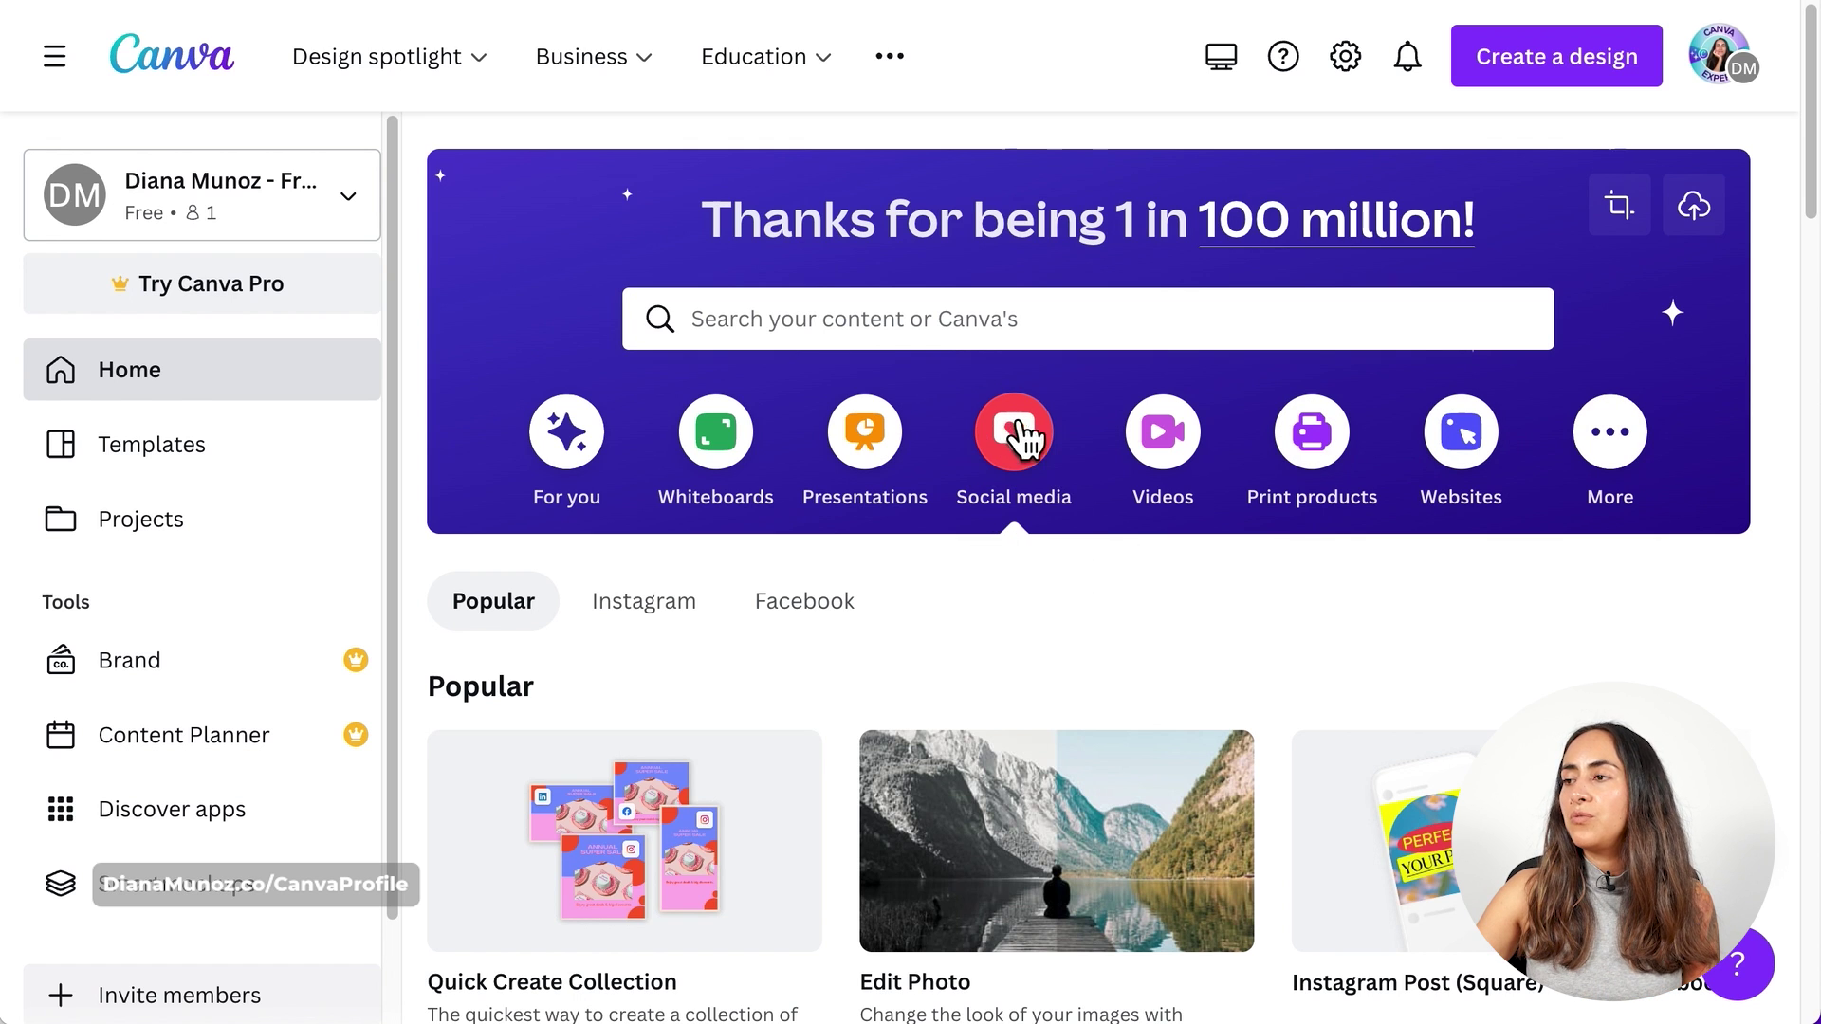
- Create another blank Instagram Post and paste in the creator's podcast template search, browsing results
scroll(1473, 711, down, 2)
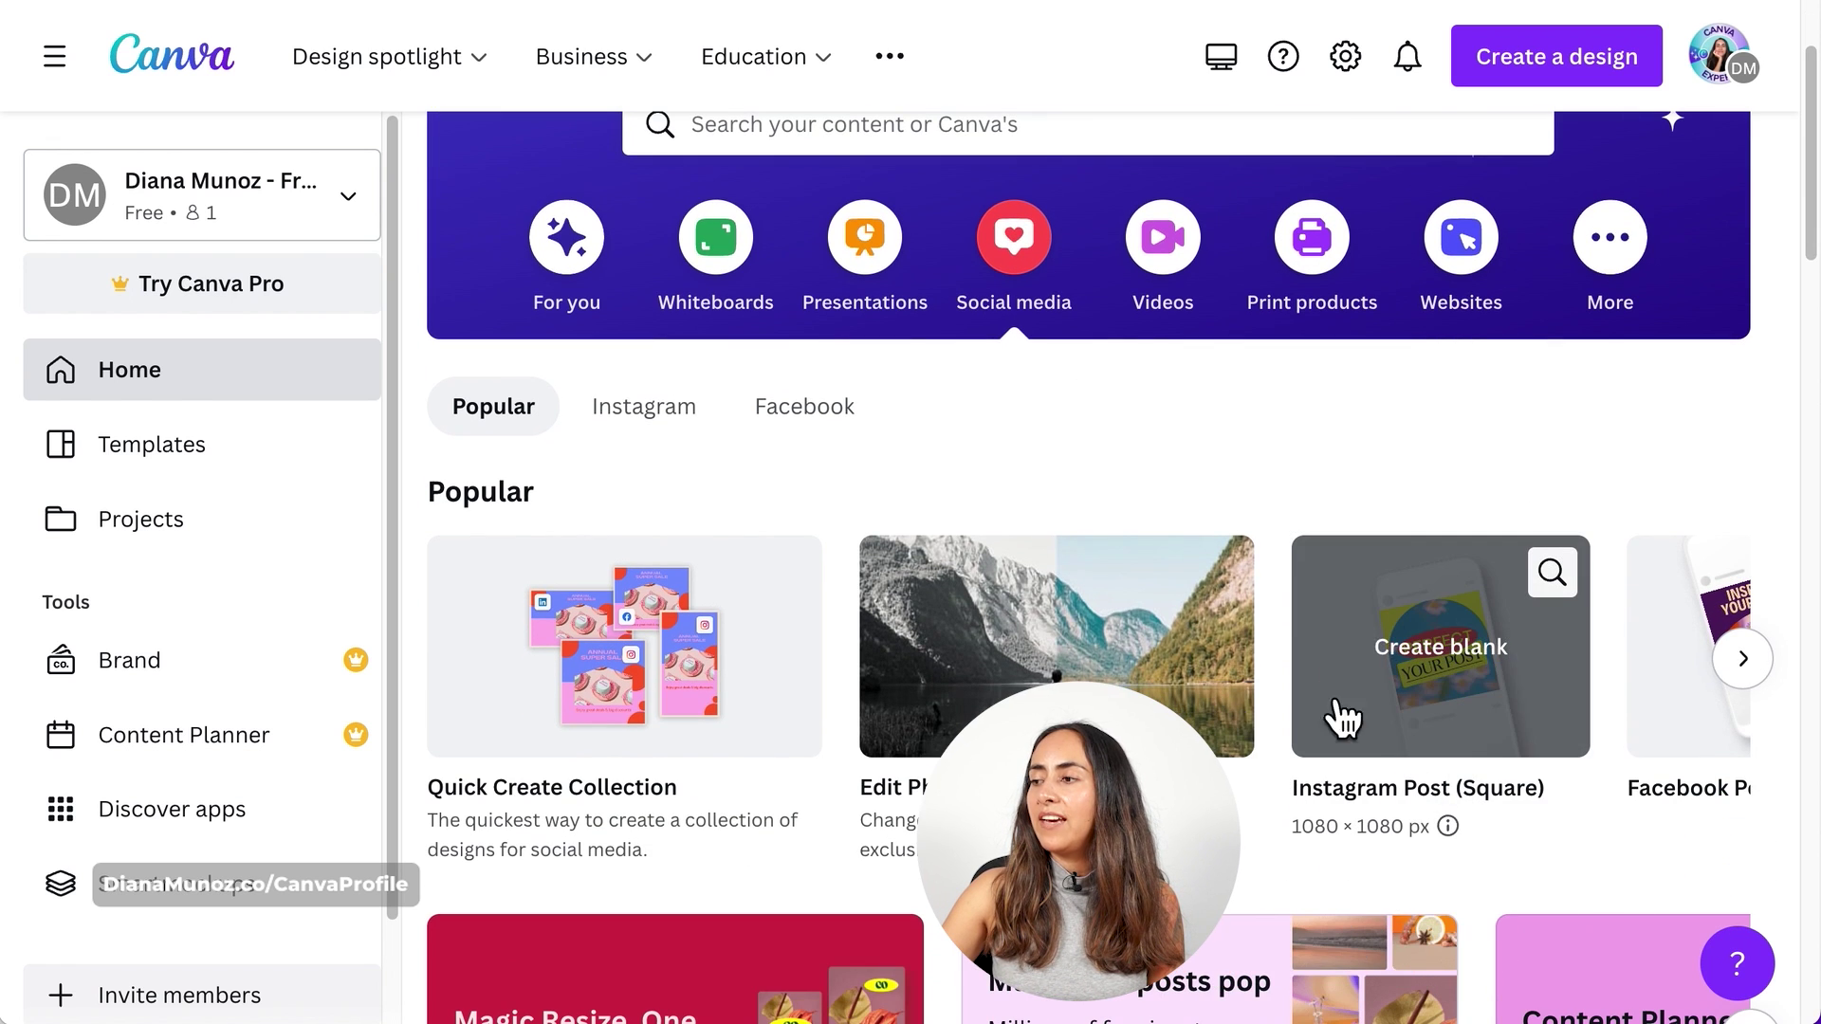
click(1441, 795)
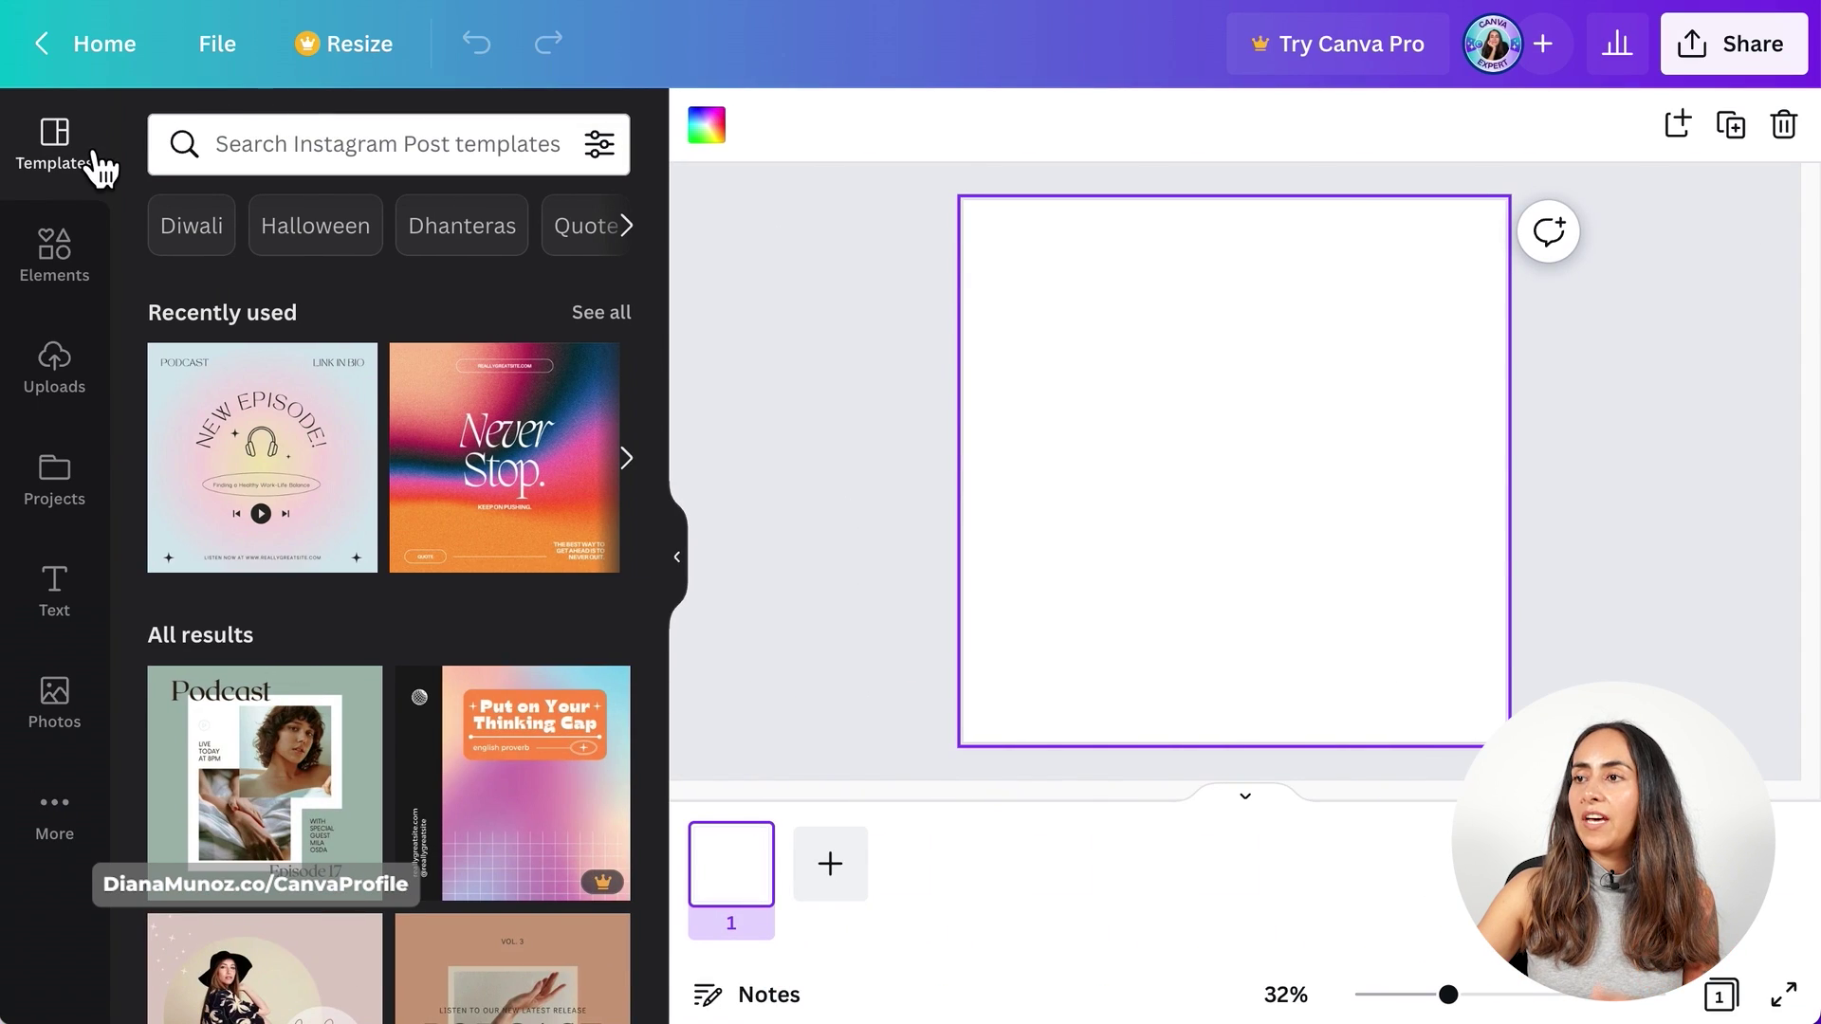
click(295, 149)
text(@dianamunoz podcast)
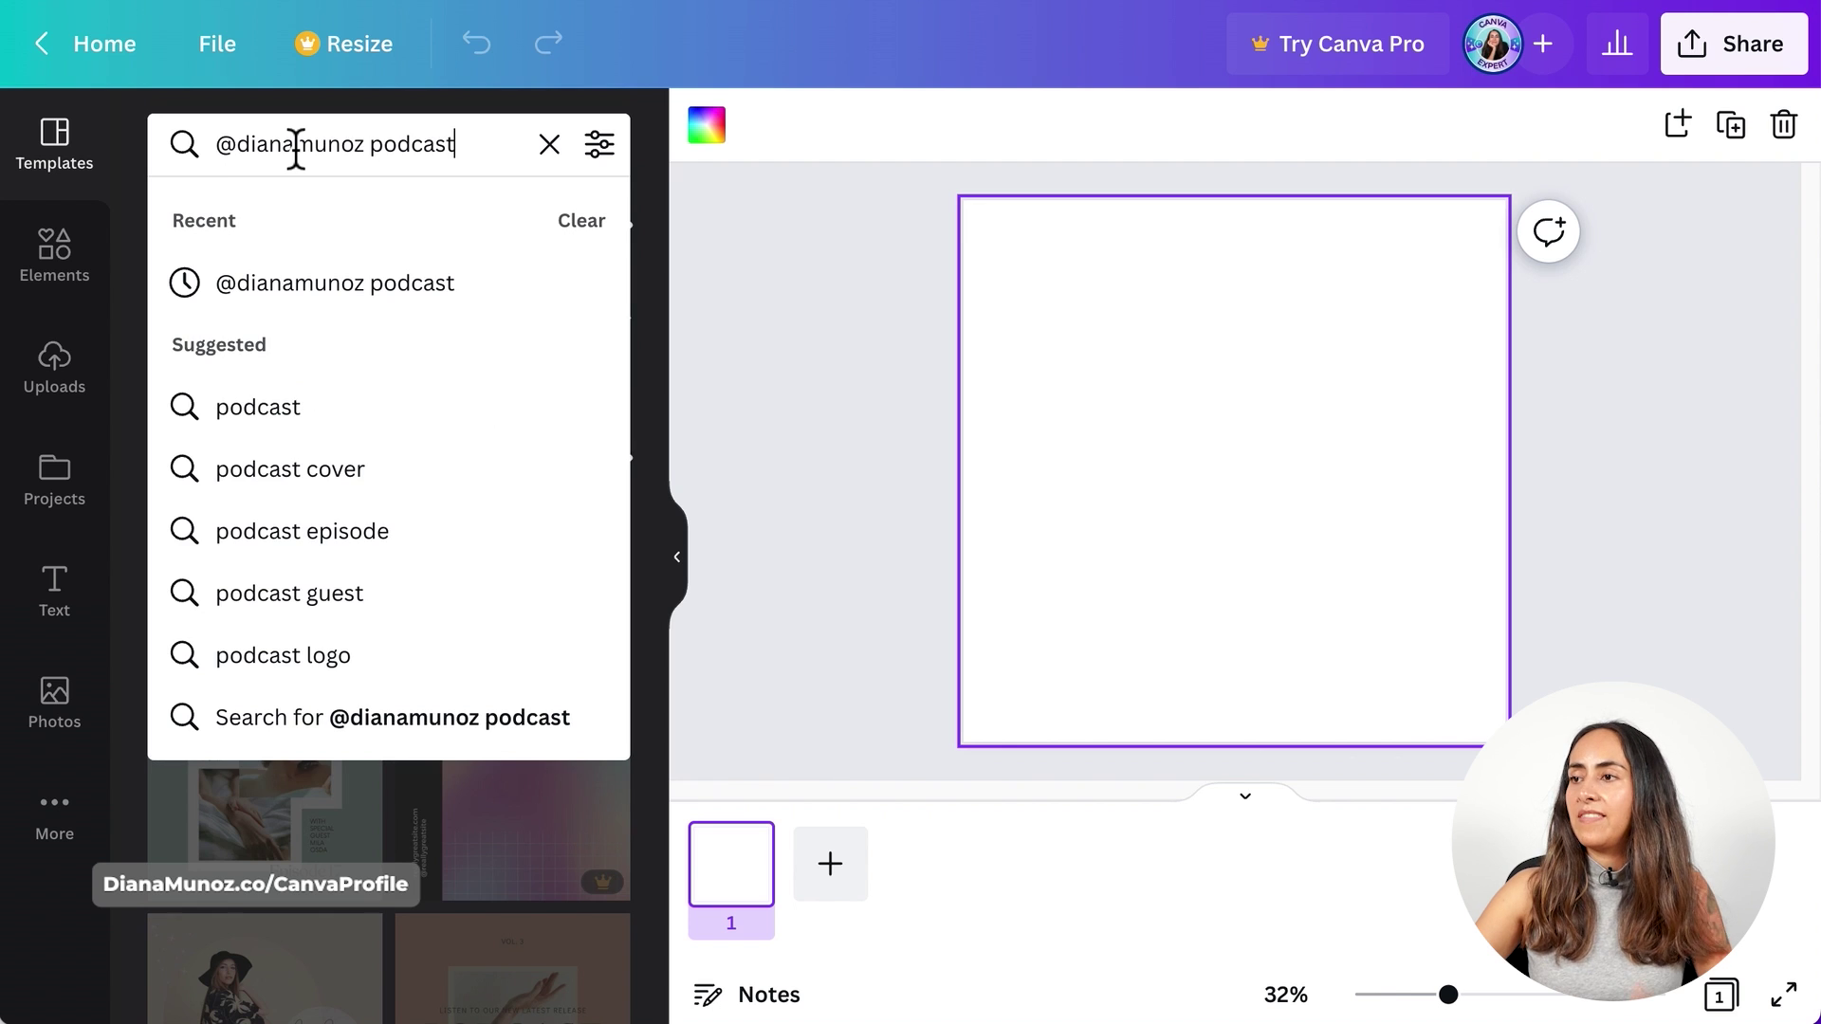
key(Return)
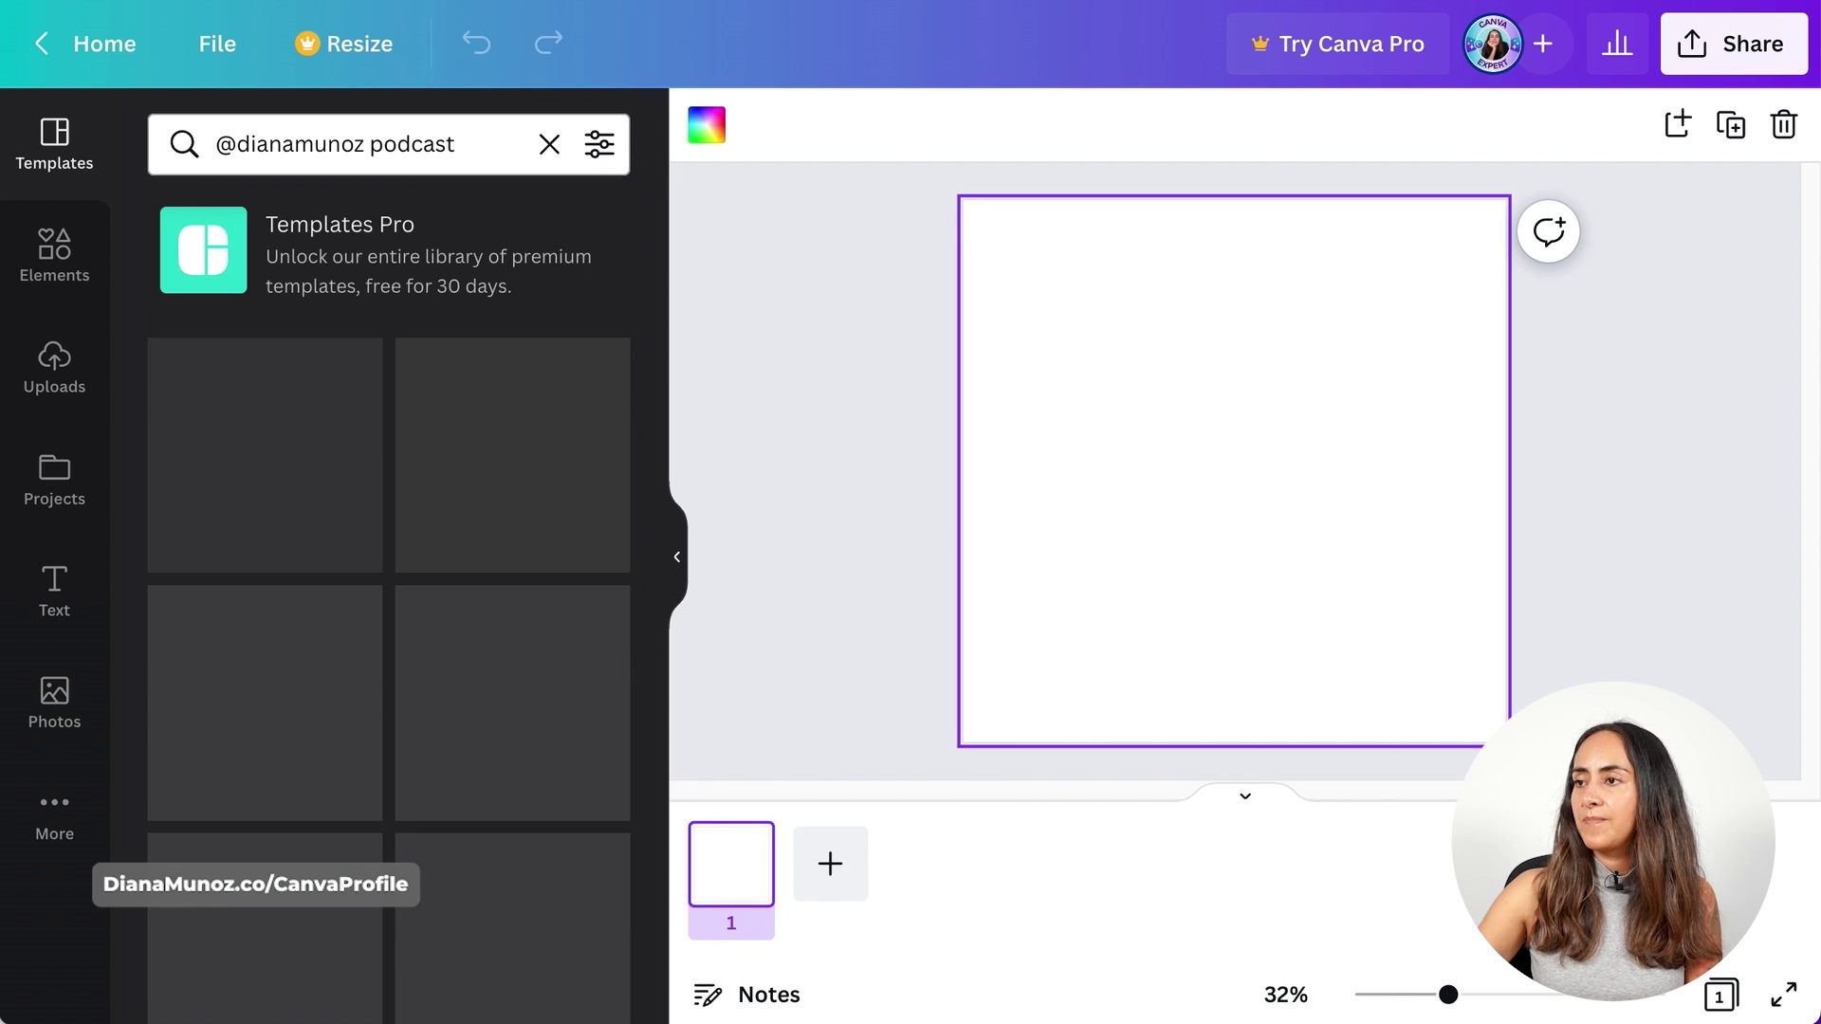
scroll(578, 550, down, 5)
scroll(574, 548, down, 10)
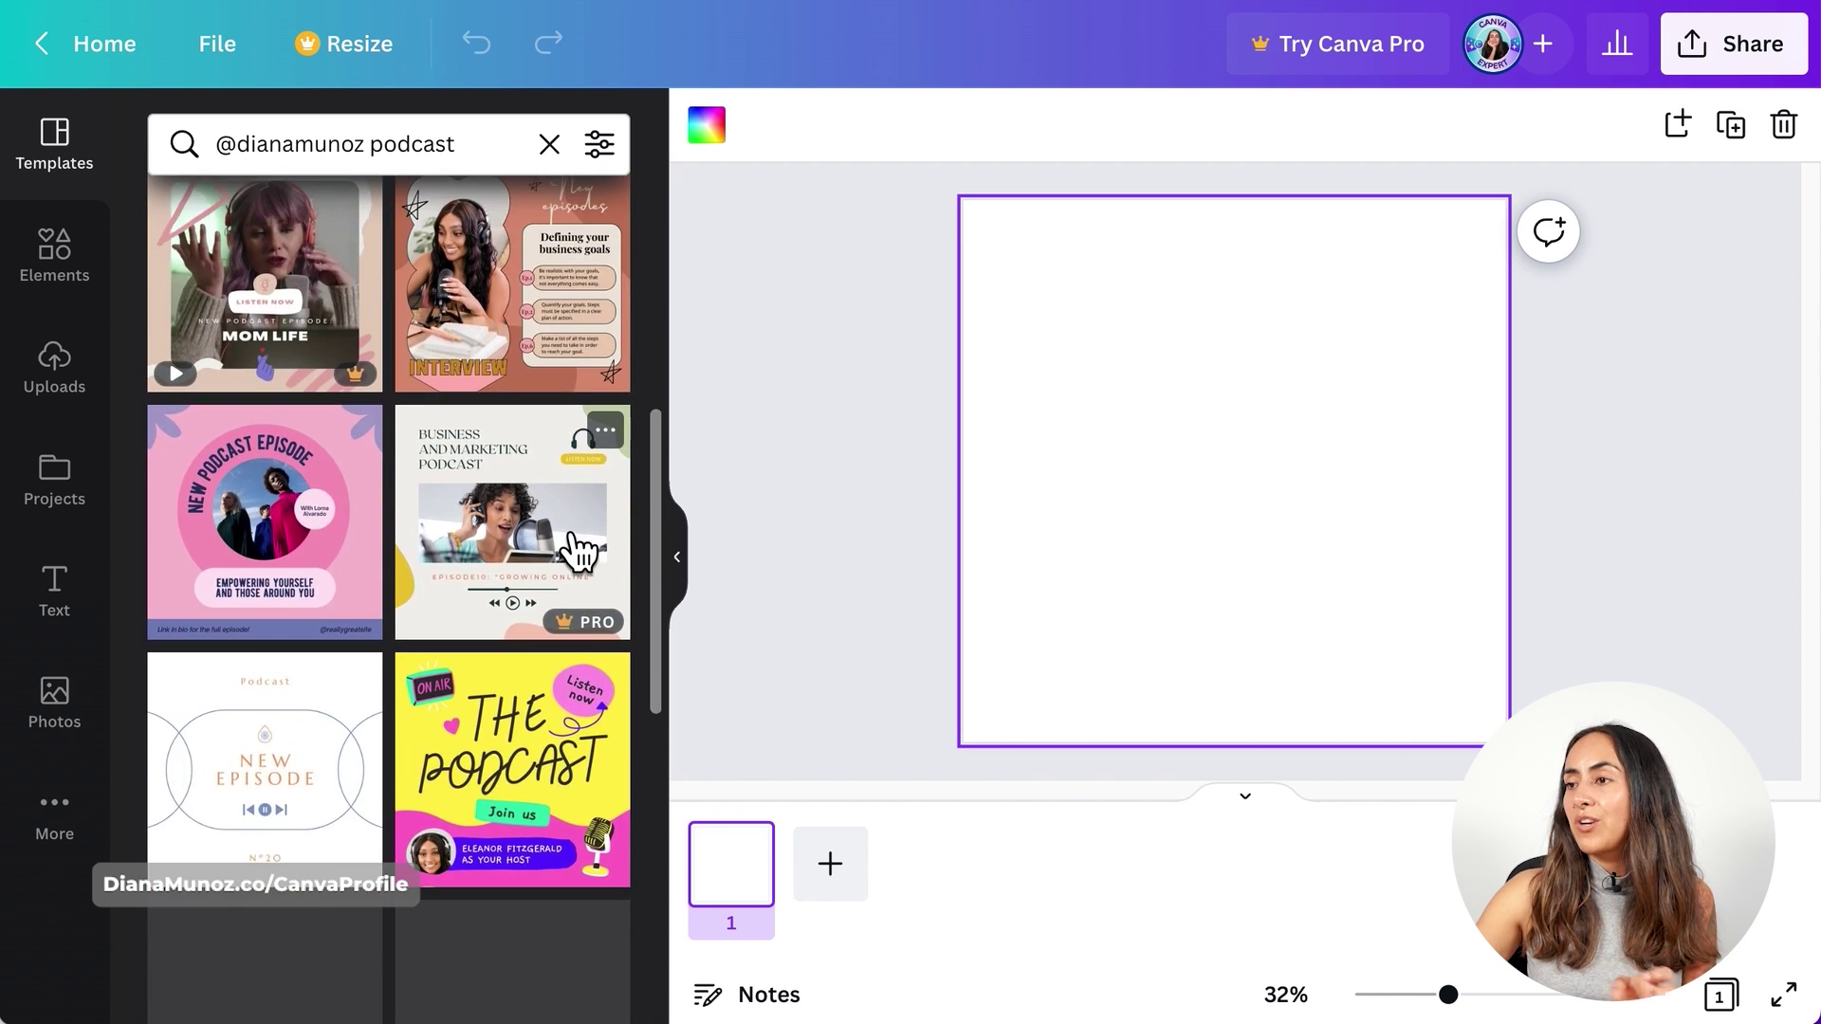
scroll(577, 550, down, 10)
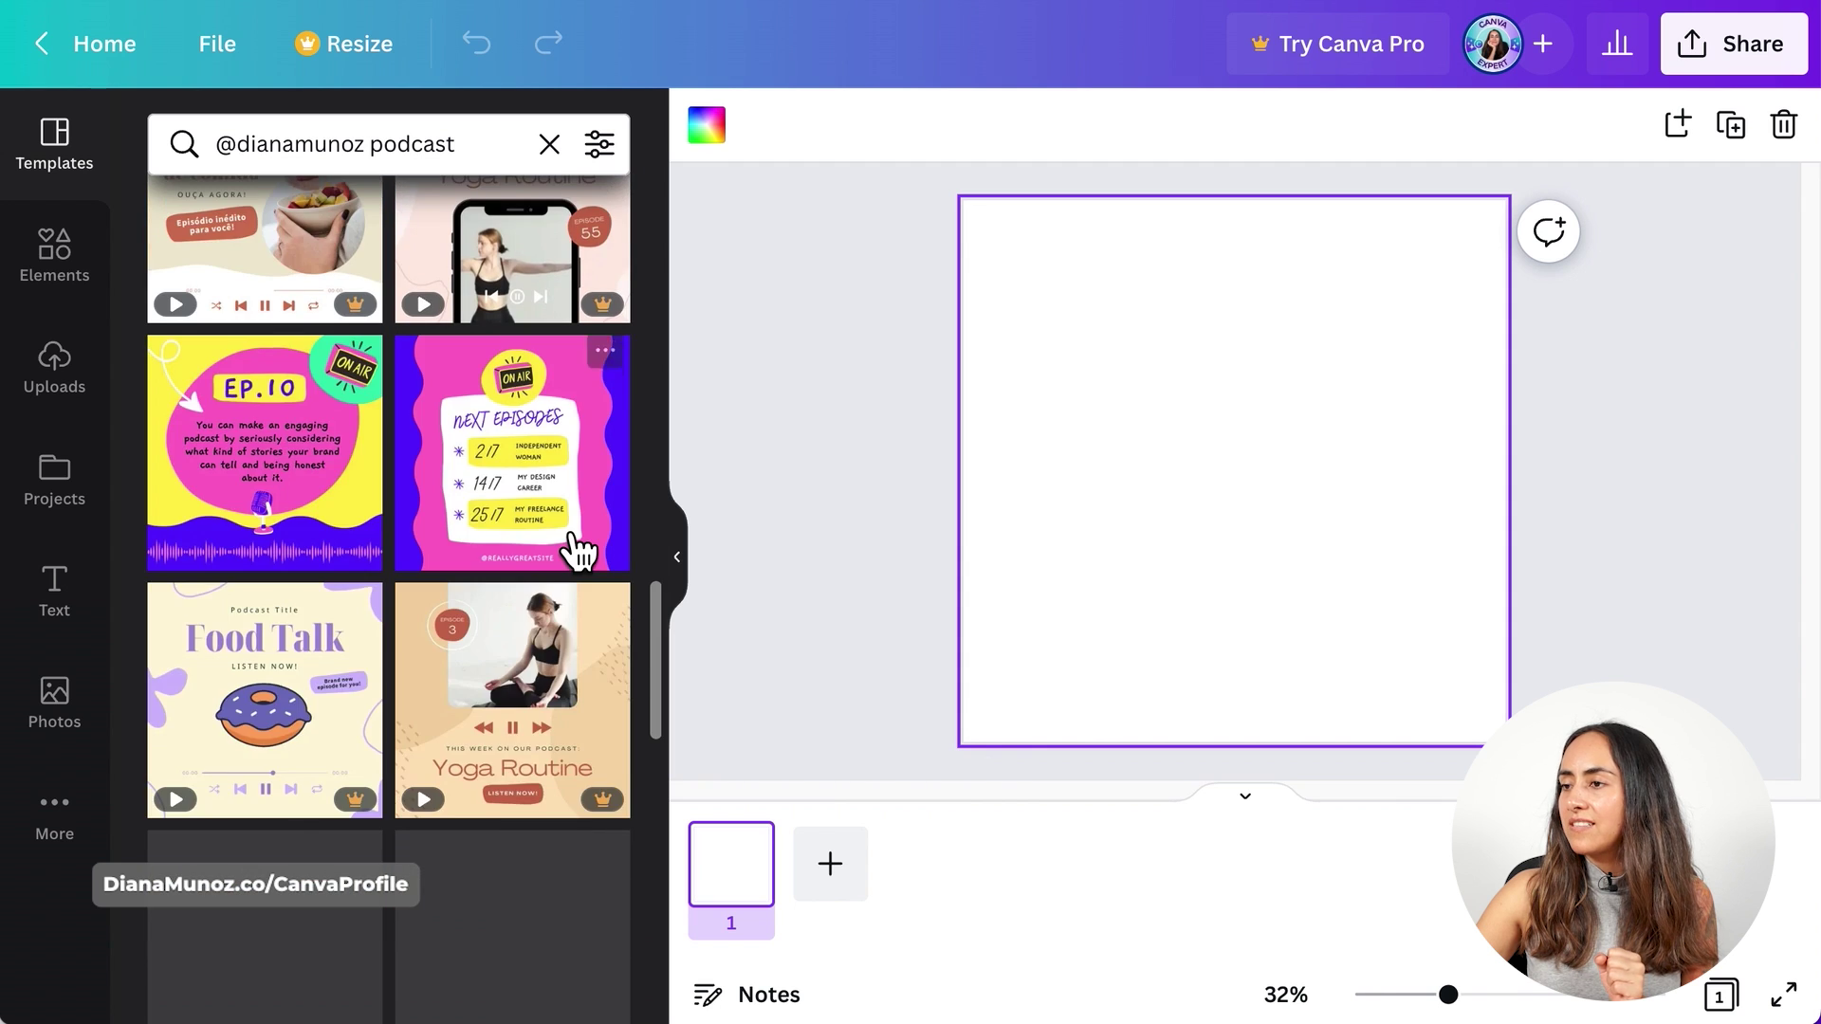
scroll(577, 548, down, 10)
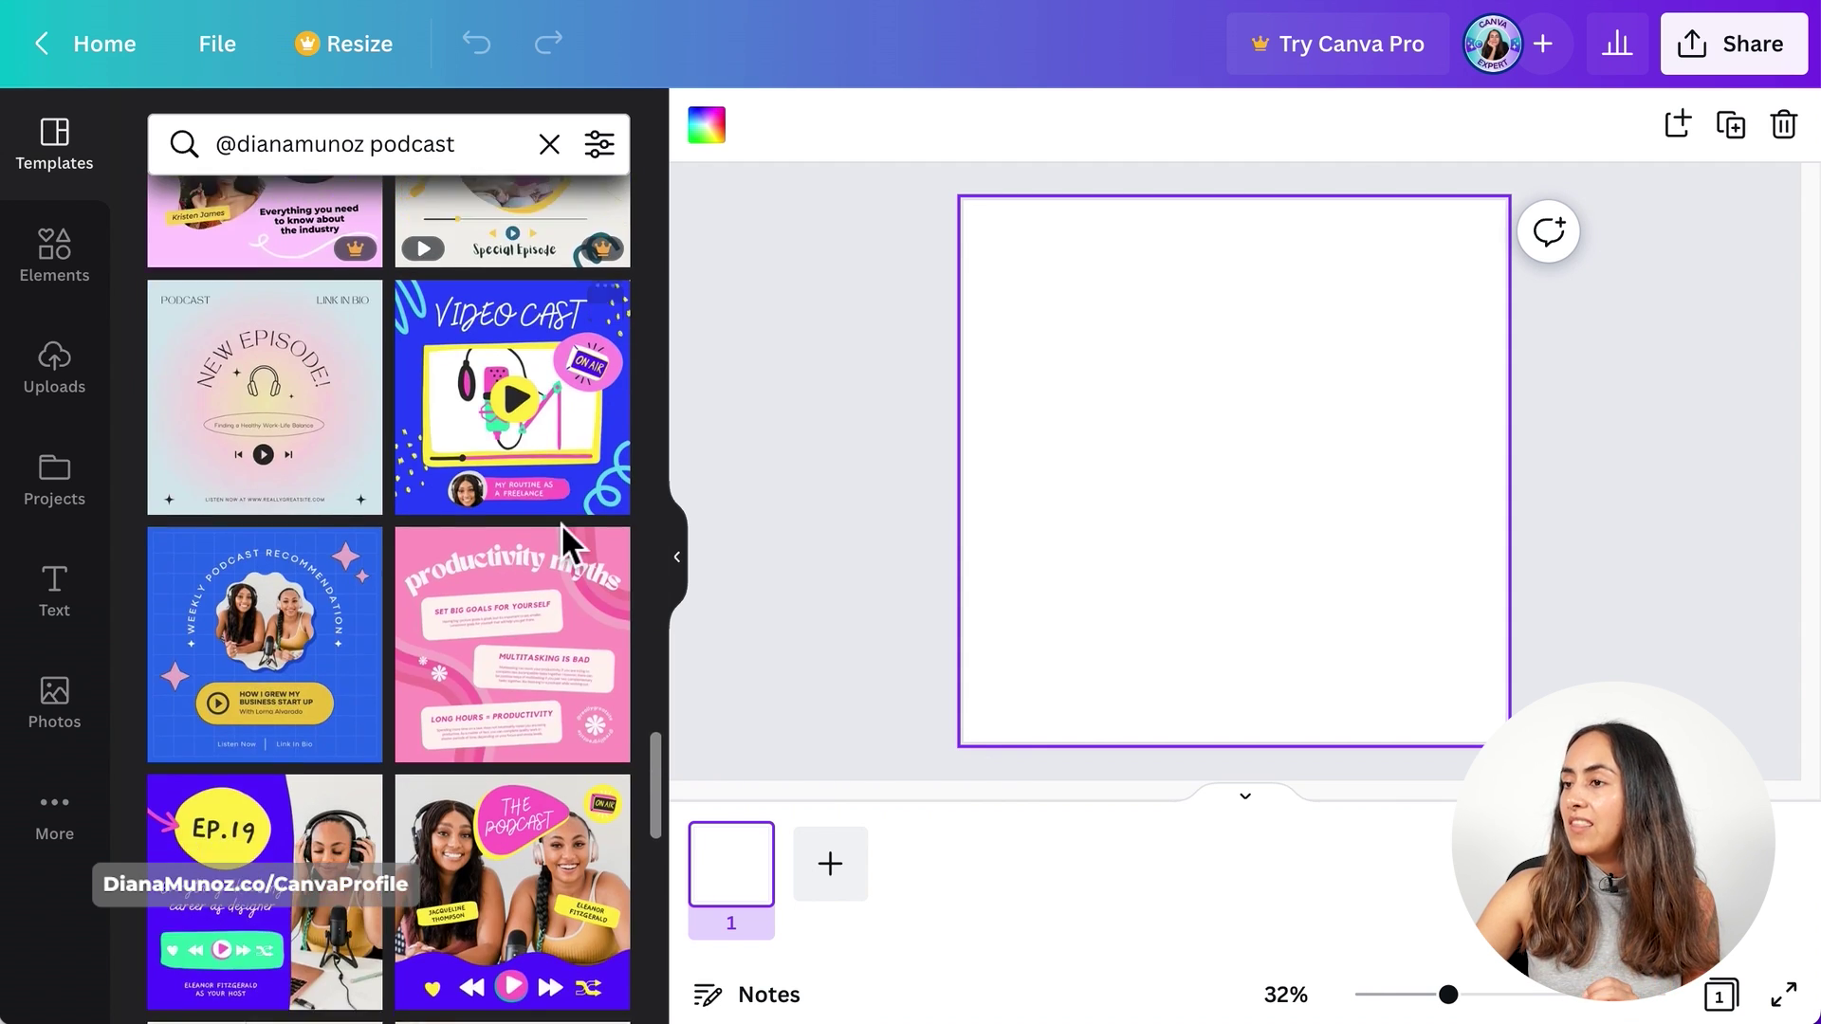
- Apply the blue Weekly Podcast Recommendation template and show the Elements library beside it
click(242, 678)
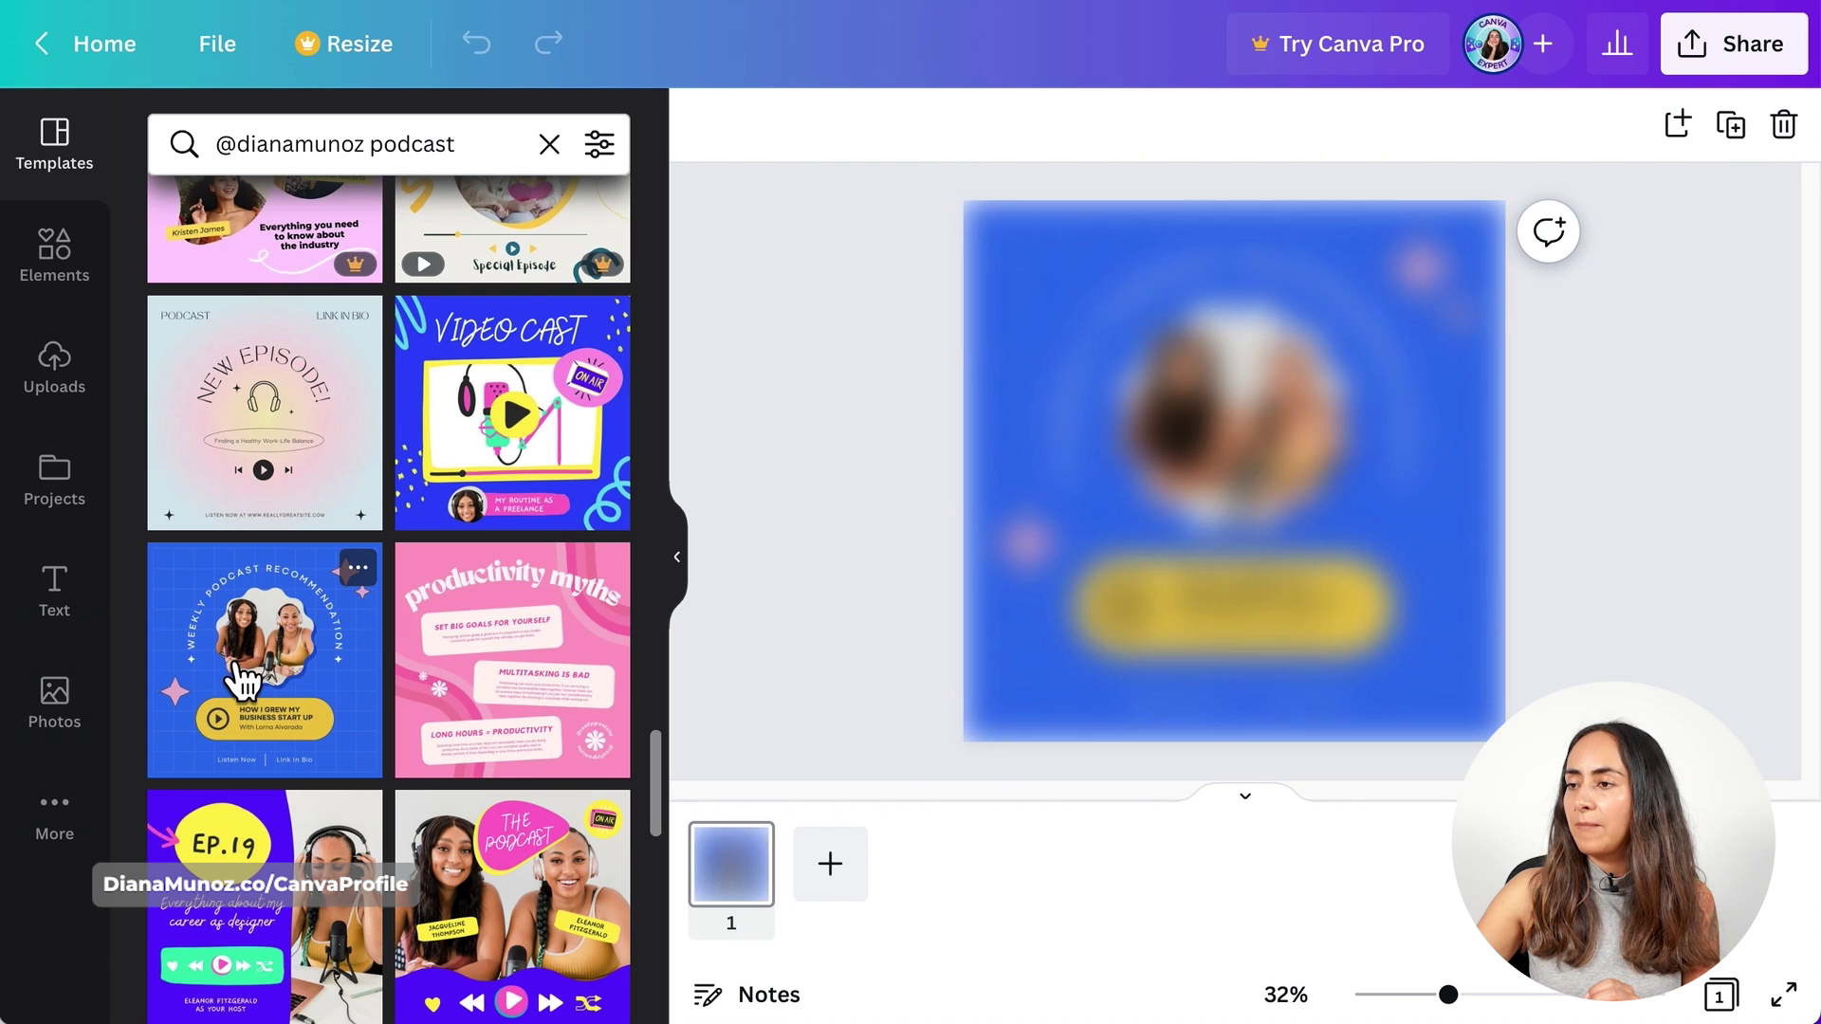
scroll(493, 735, down, 5)
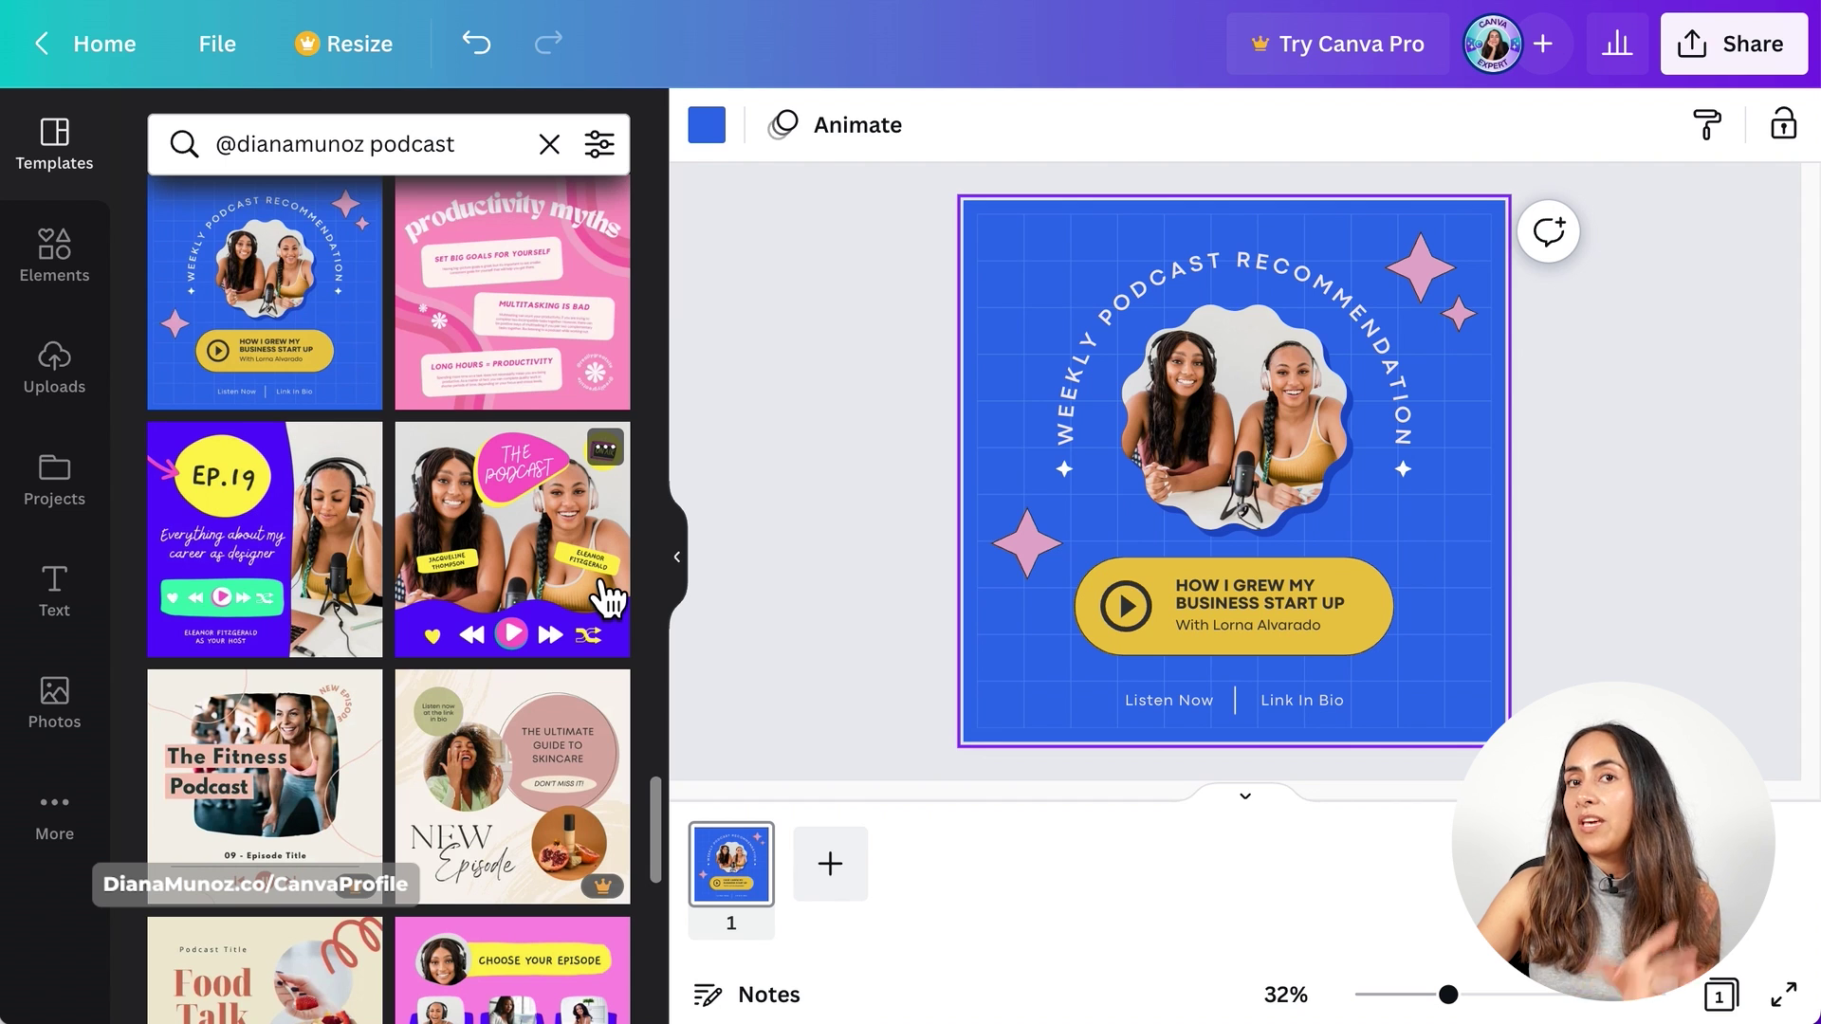
scroll(606, 598, down, 5)
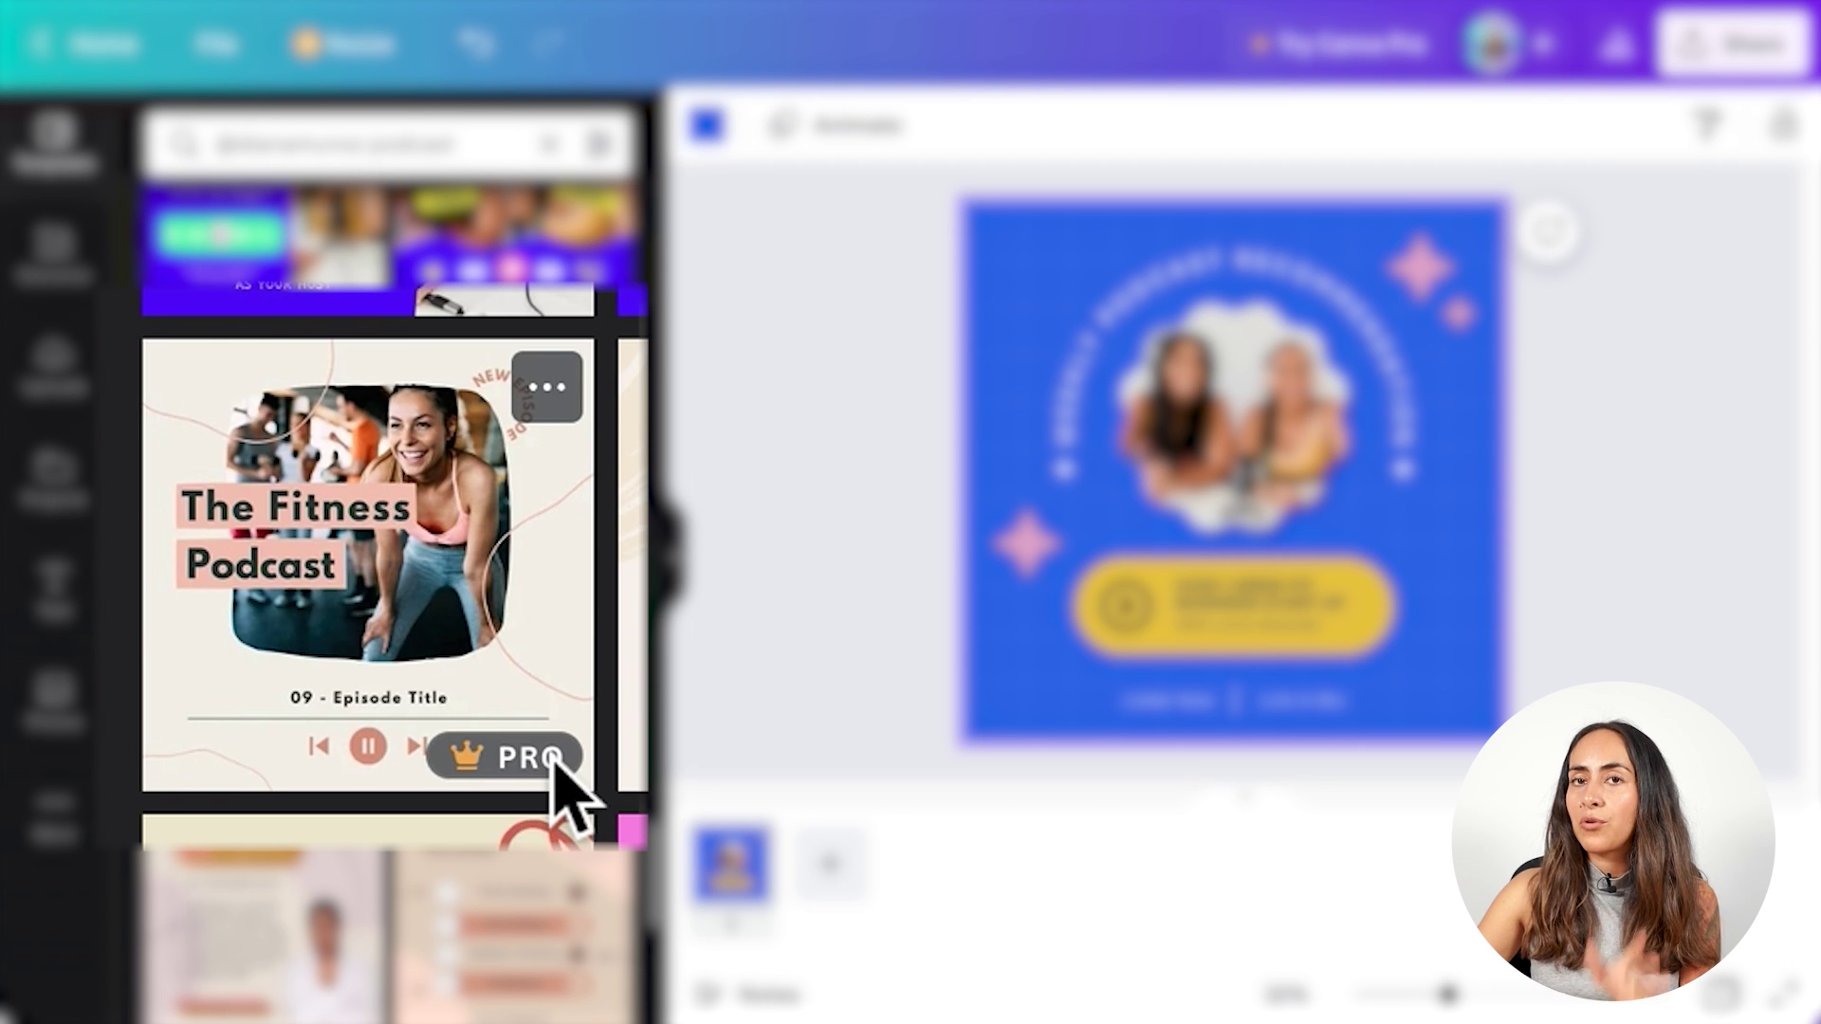
scroll(384, 560, up, 5)
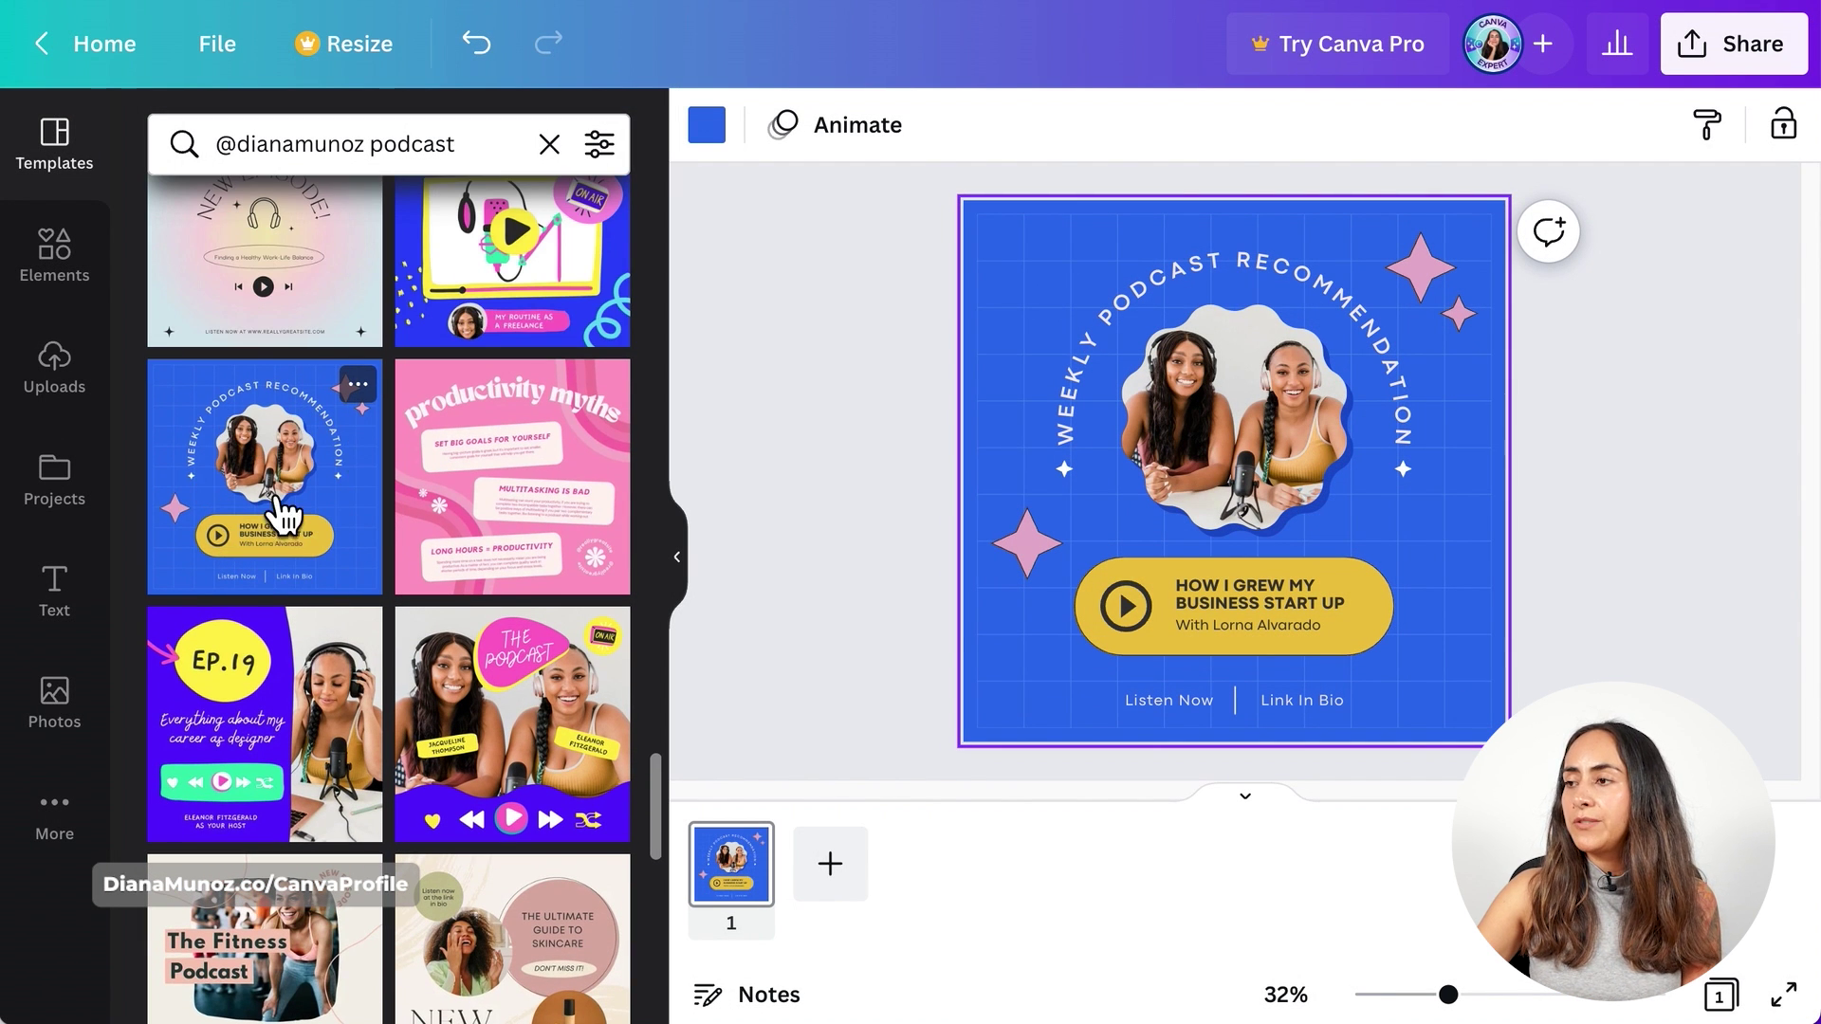
click(66, 254)
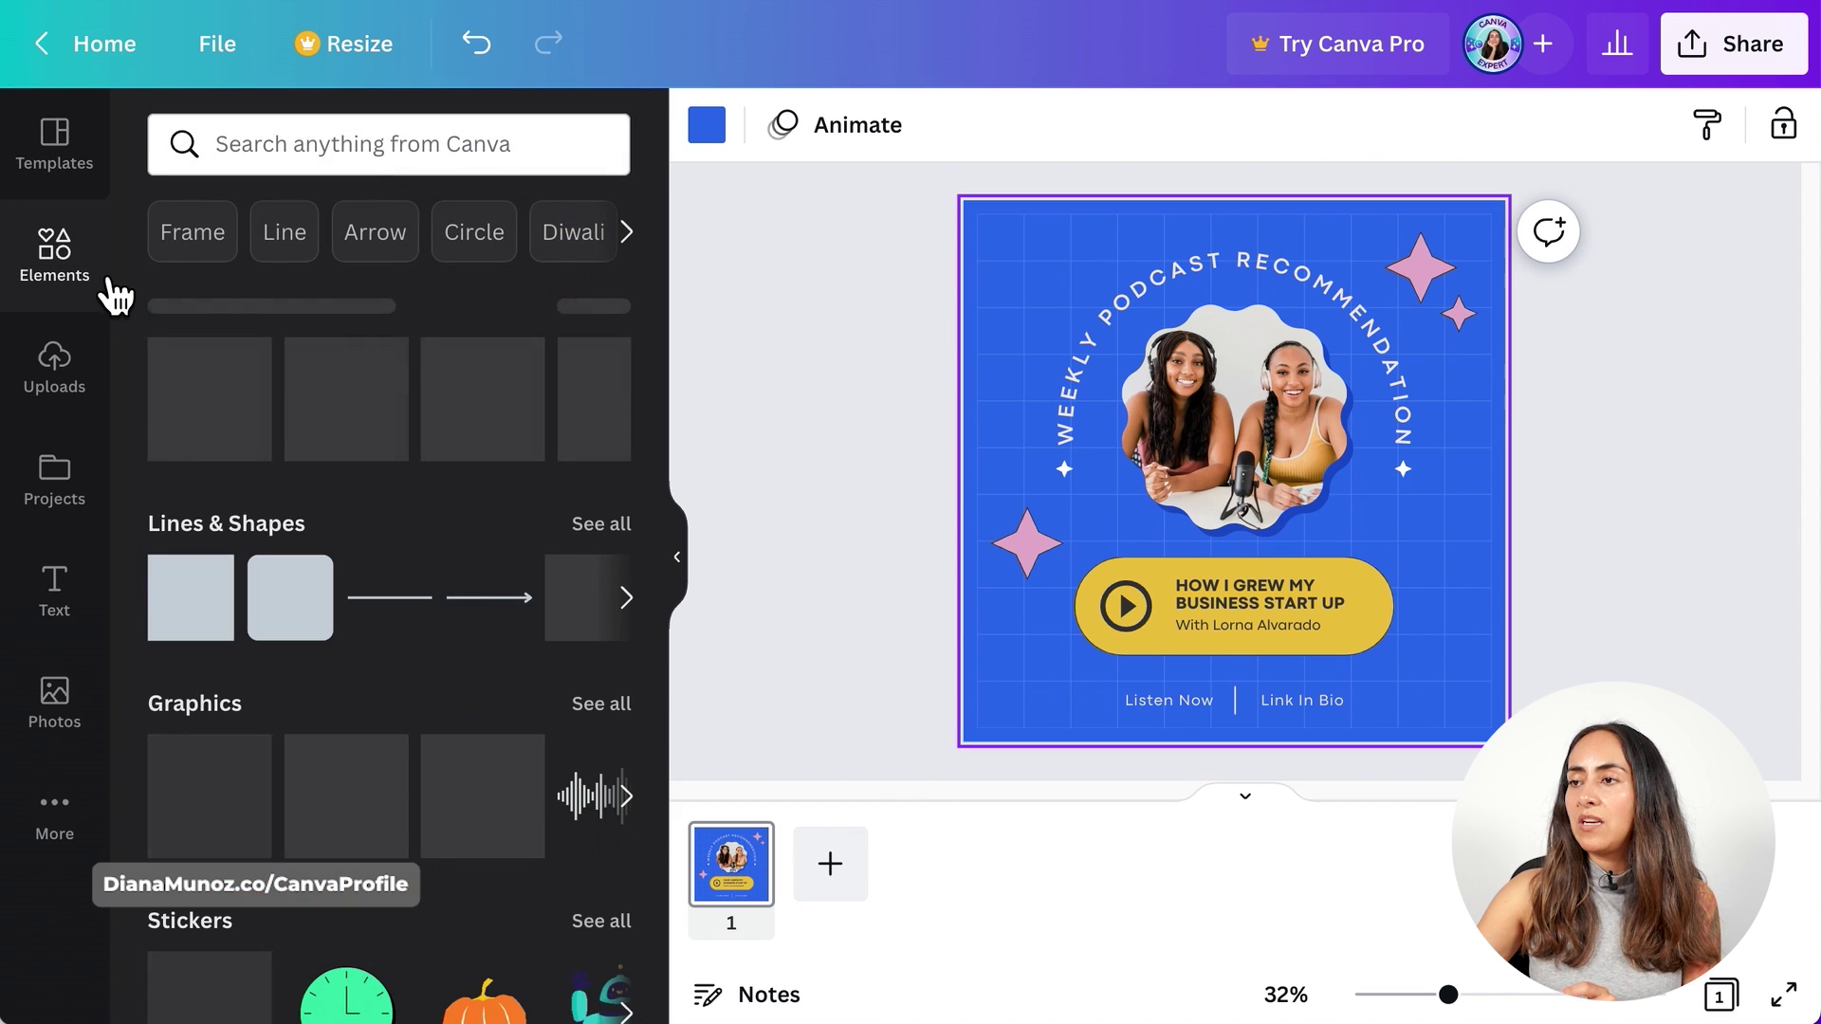
click(459, 152)
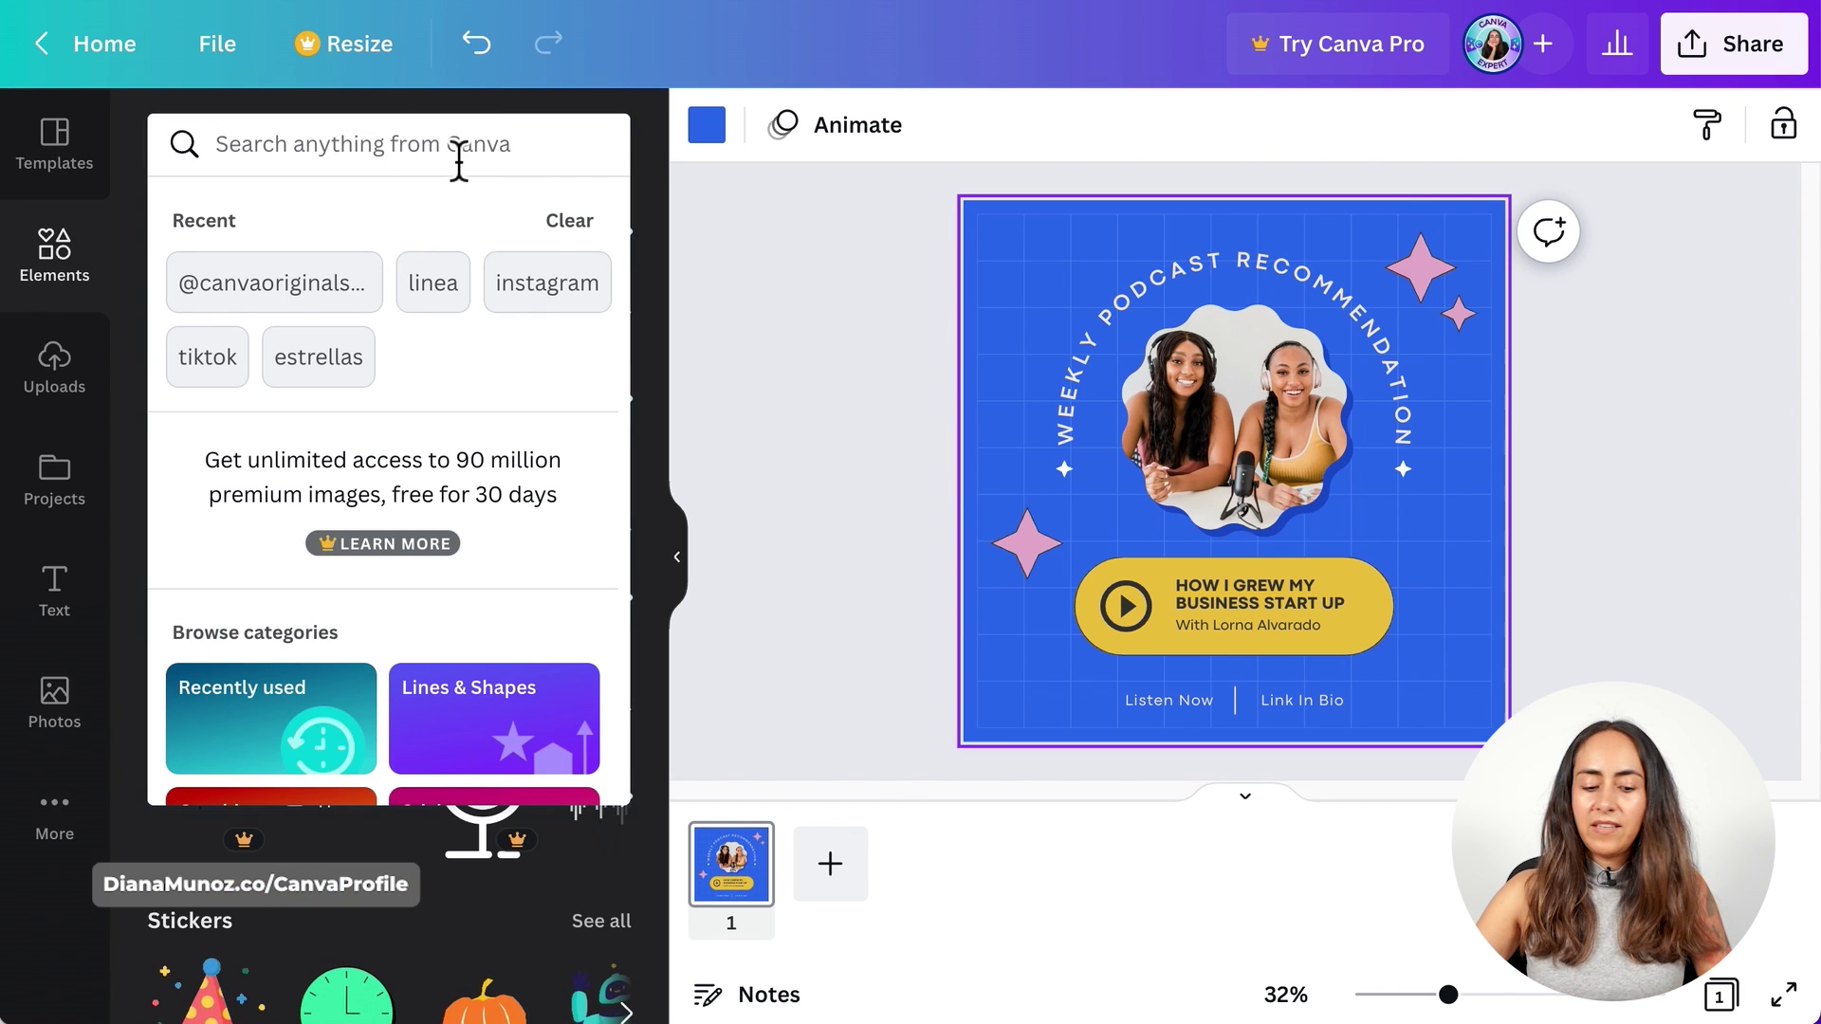
text(@canvaoriginalstickers waveform)
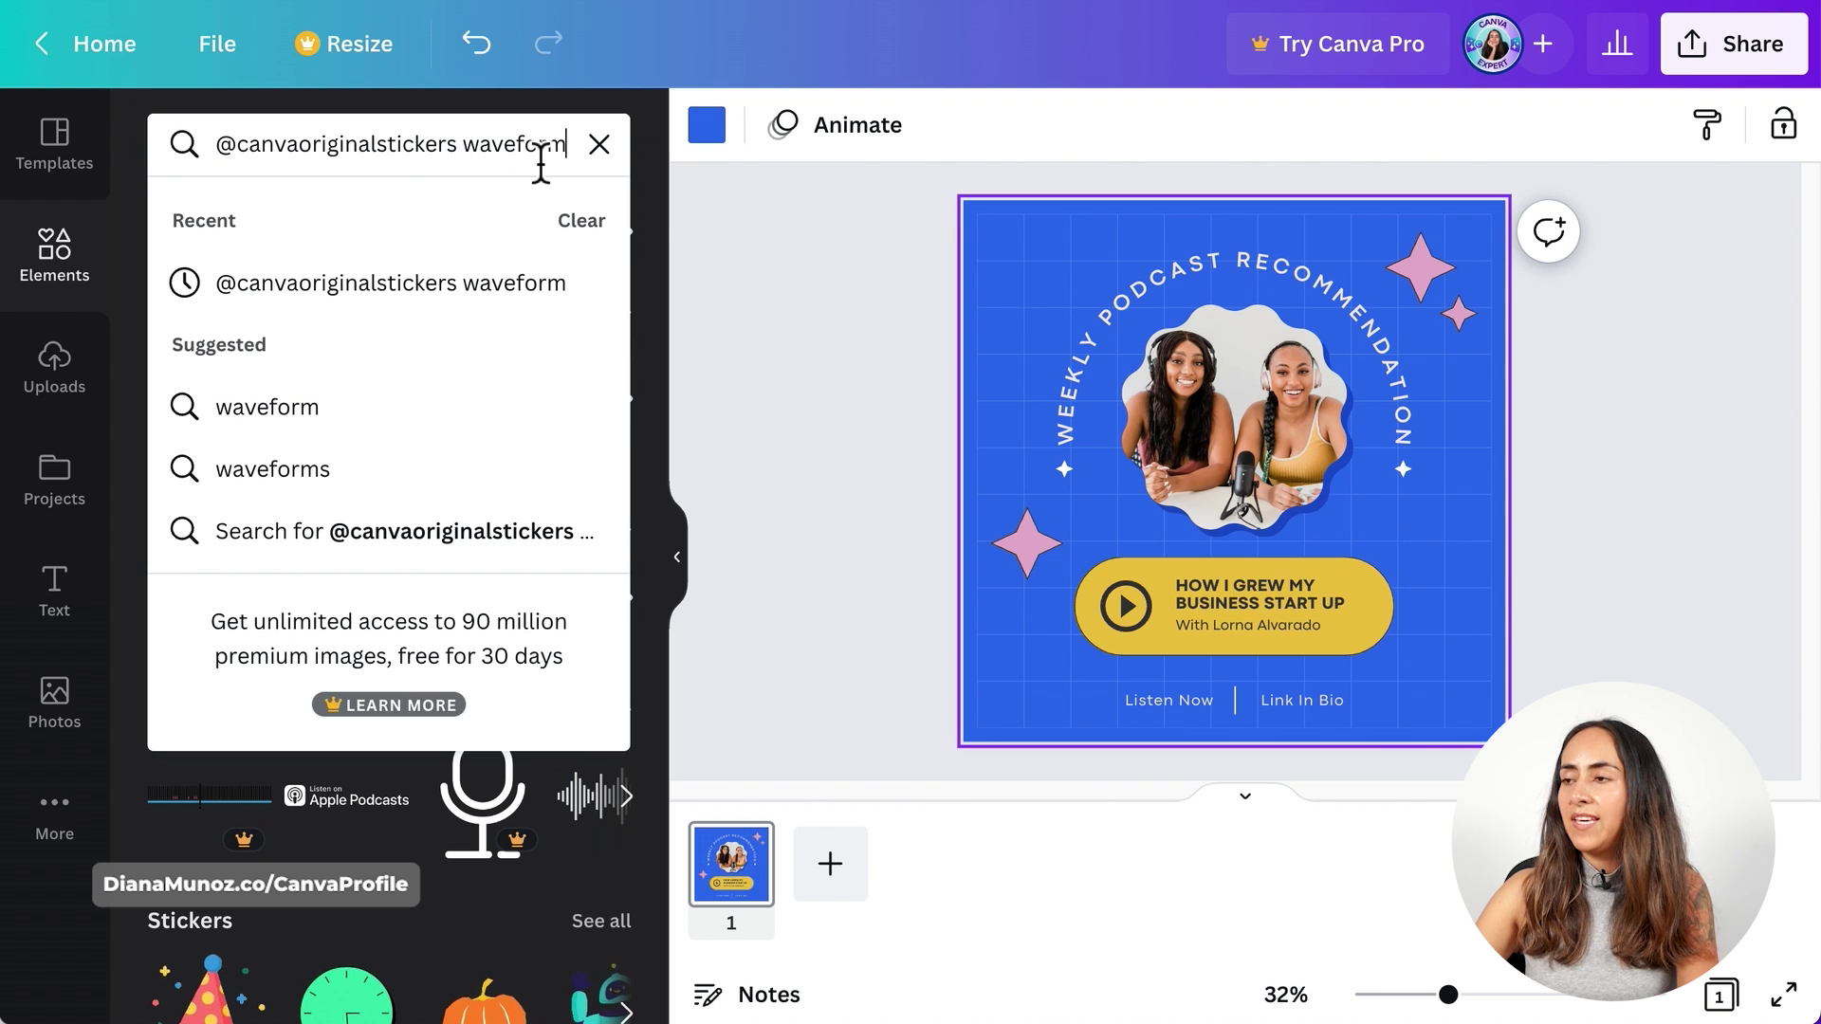
key(Return)
click(289, 228)
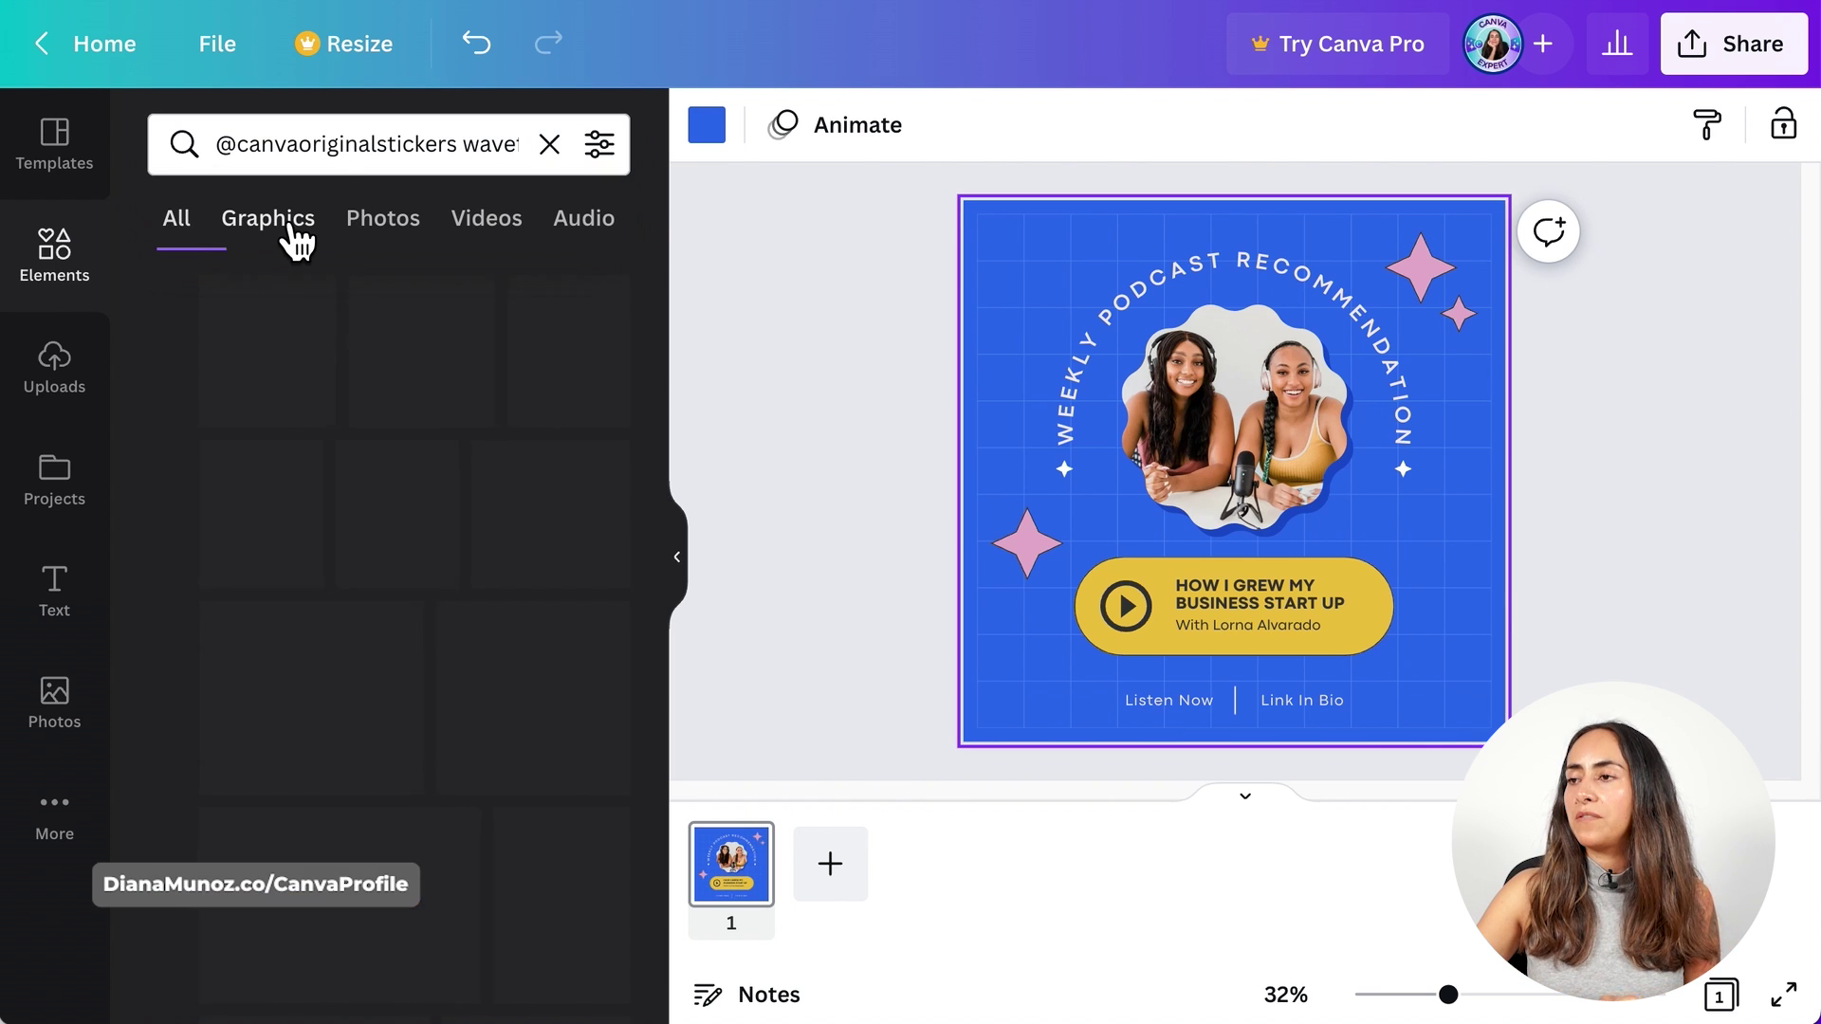
click(785, 692)
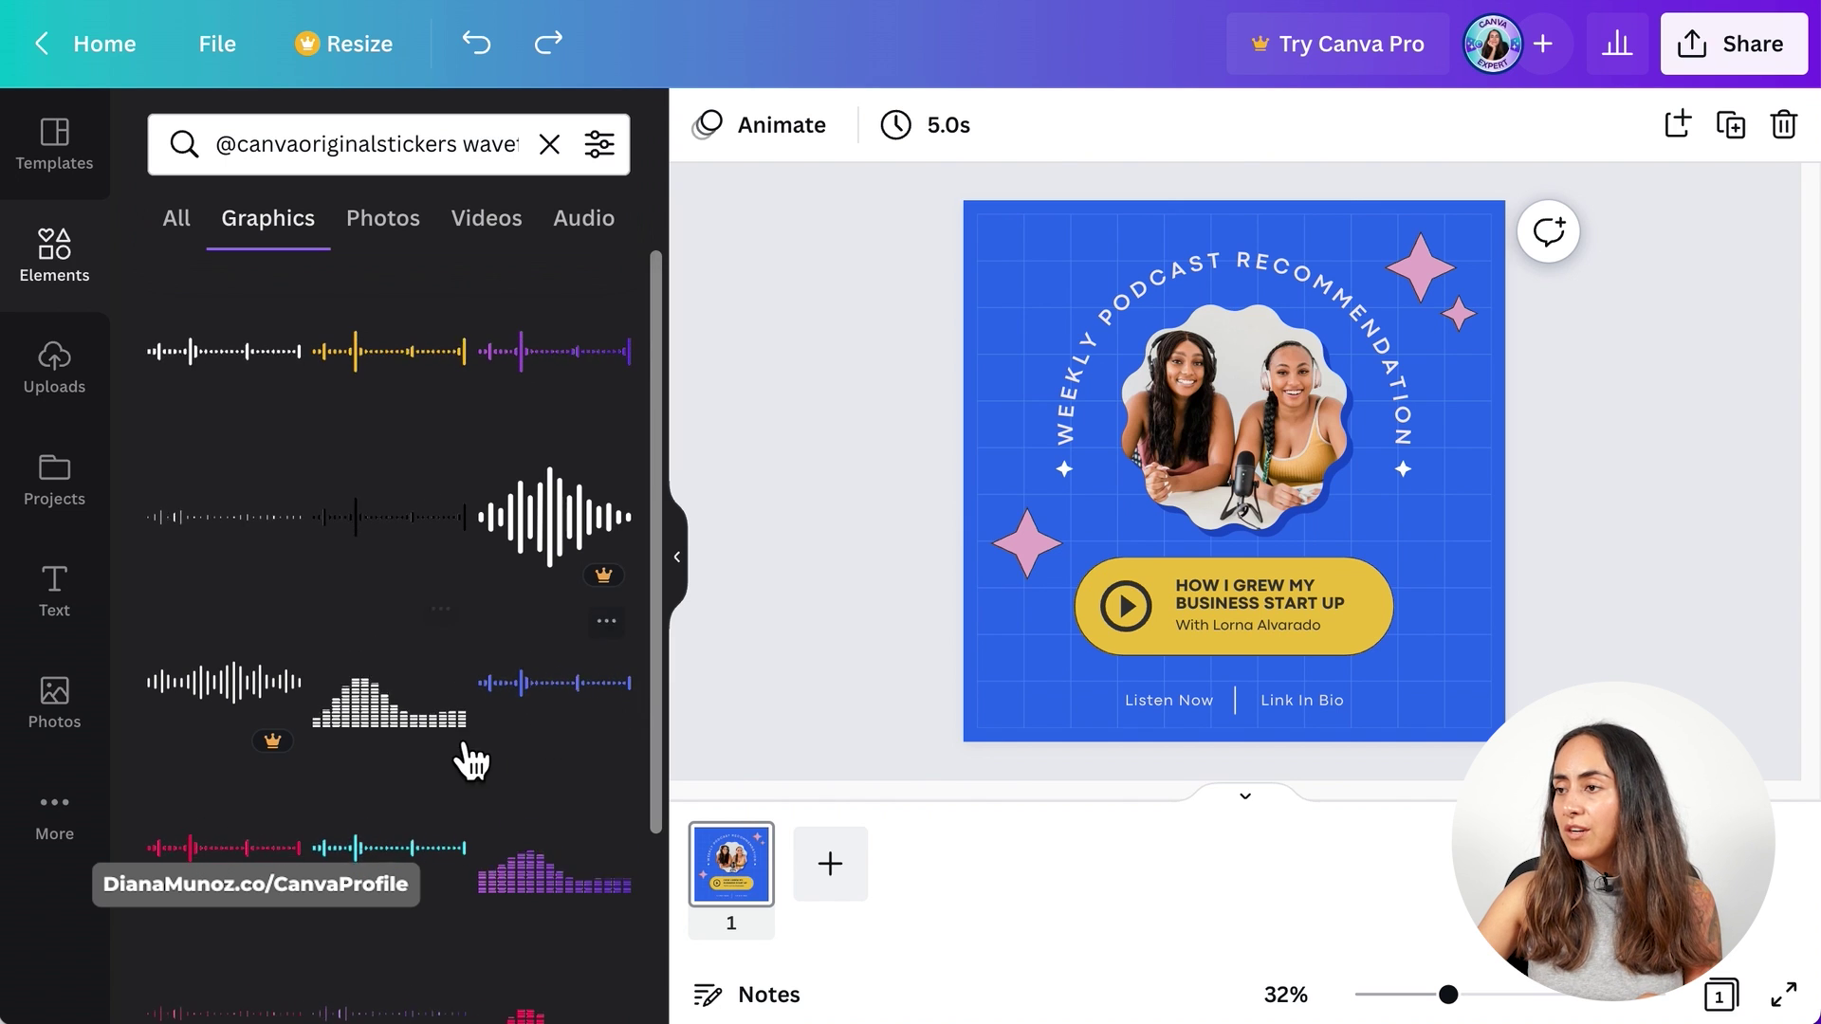
- Place the white bar-style equalizer waveform on the post and browse further waveform options
click(384, 707)
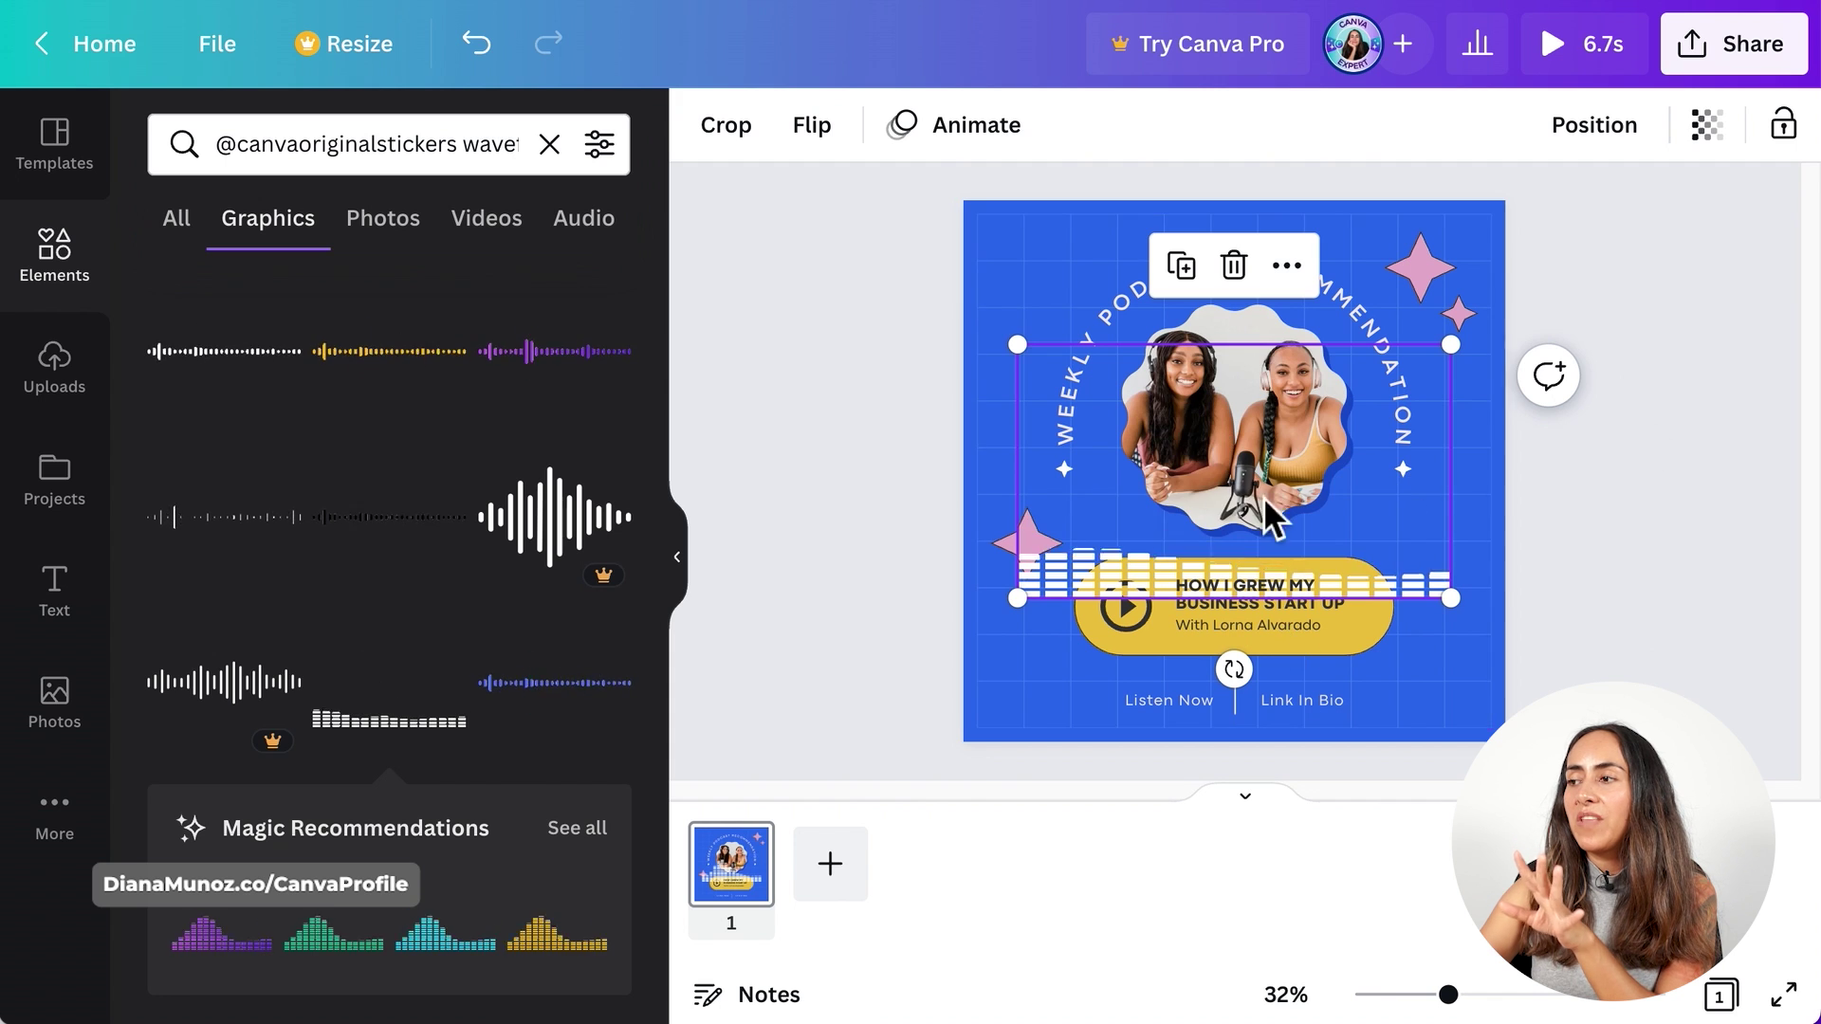
scroll(475, 468, down, 6)
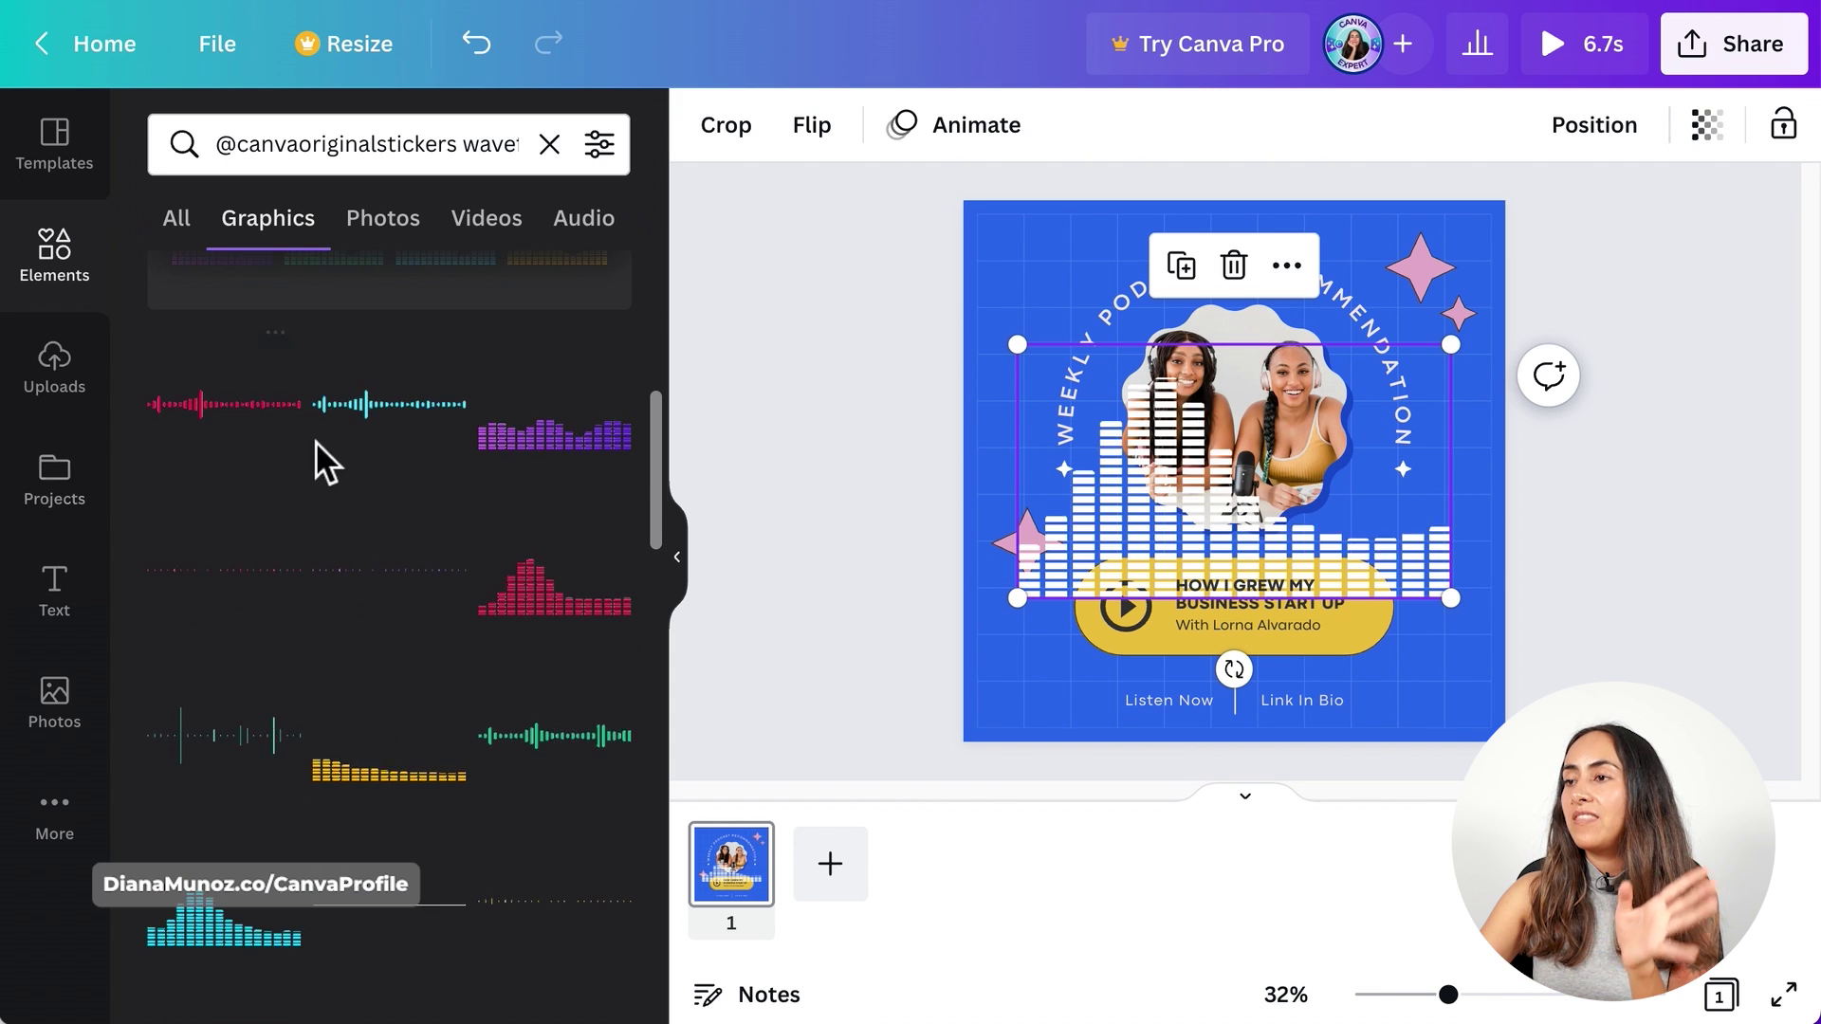
scroll(611, 464, down, 3)
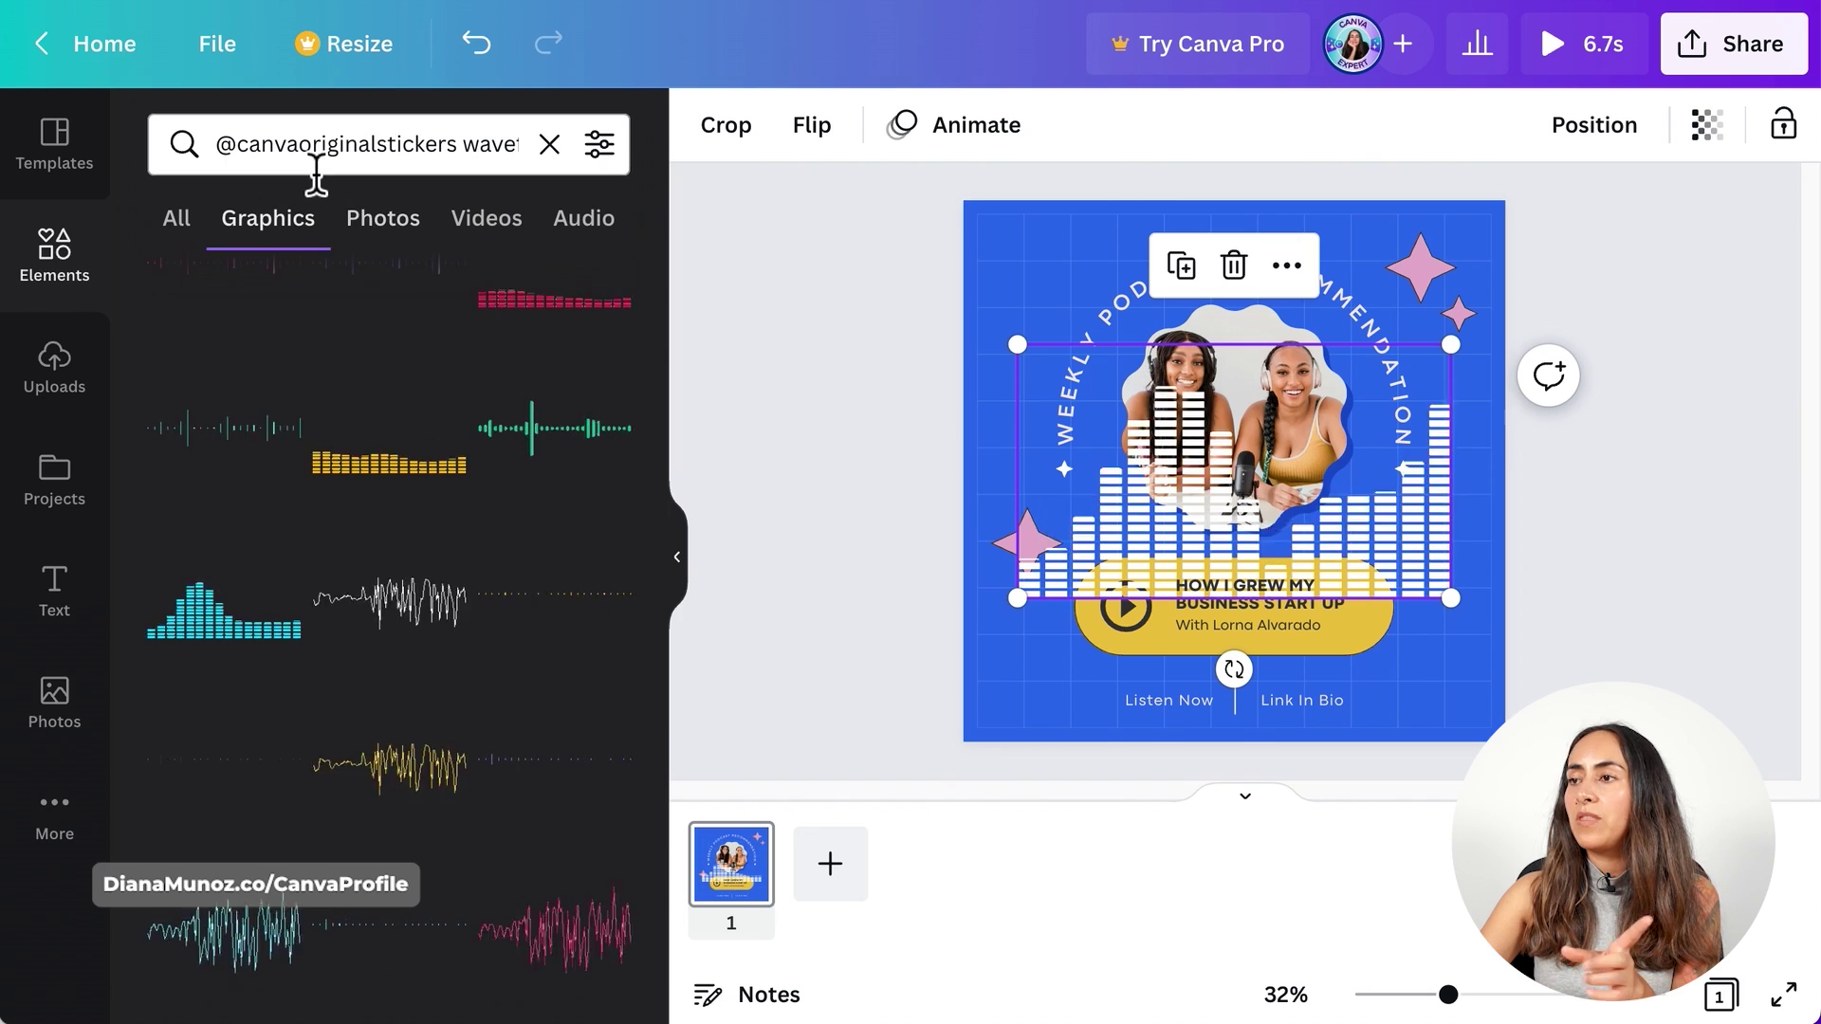
scroll(617, 436, down, 3)
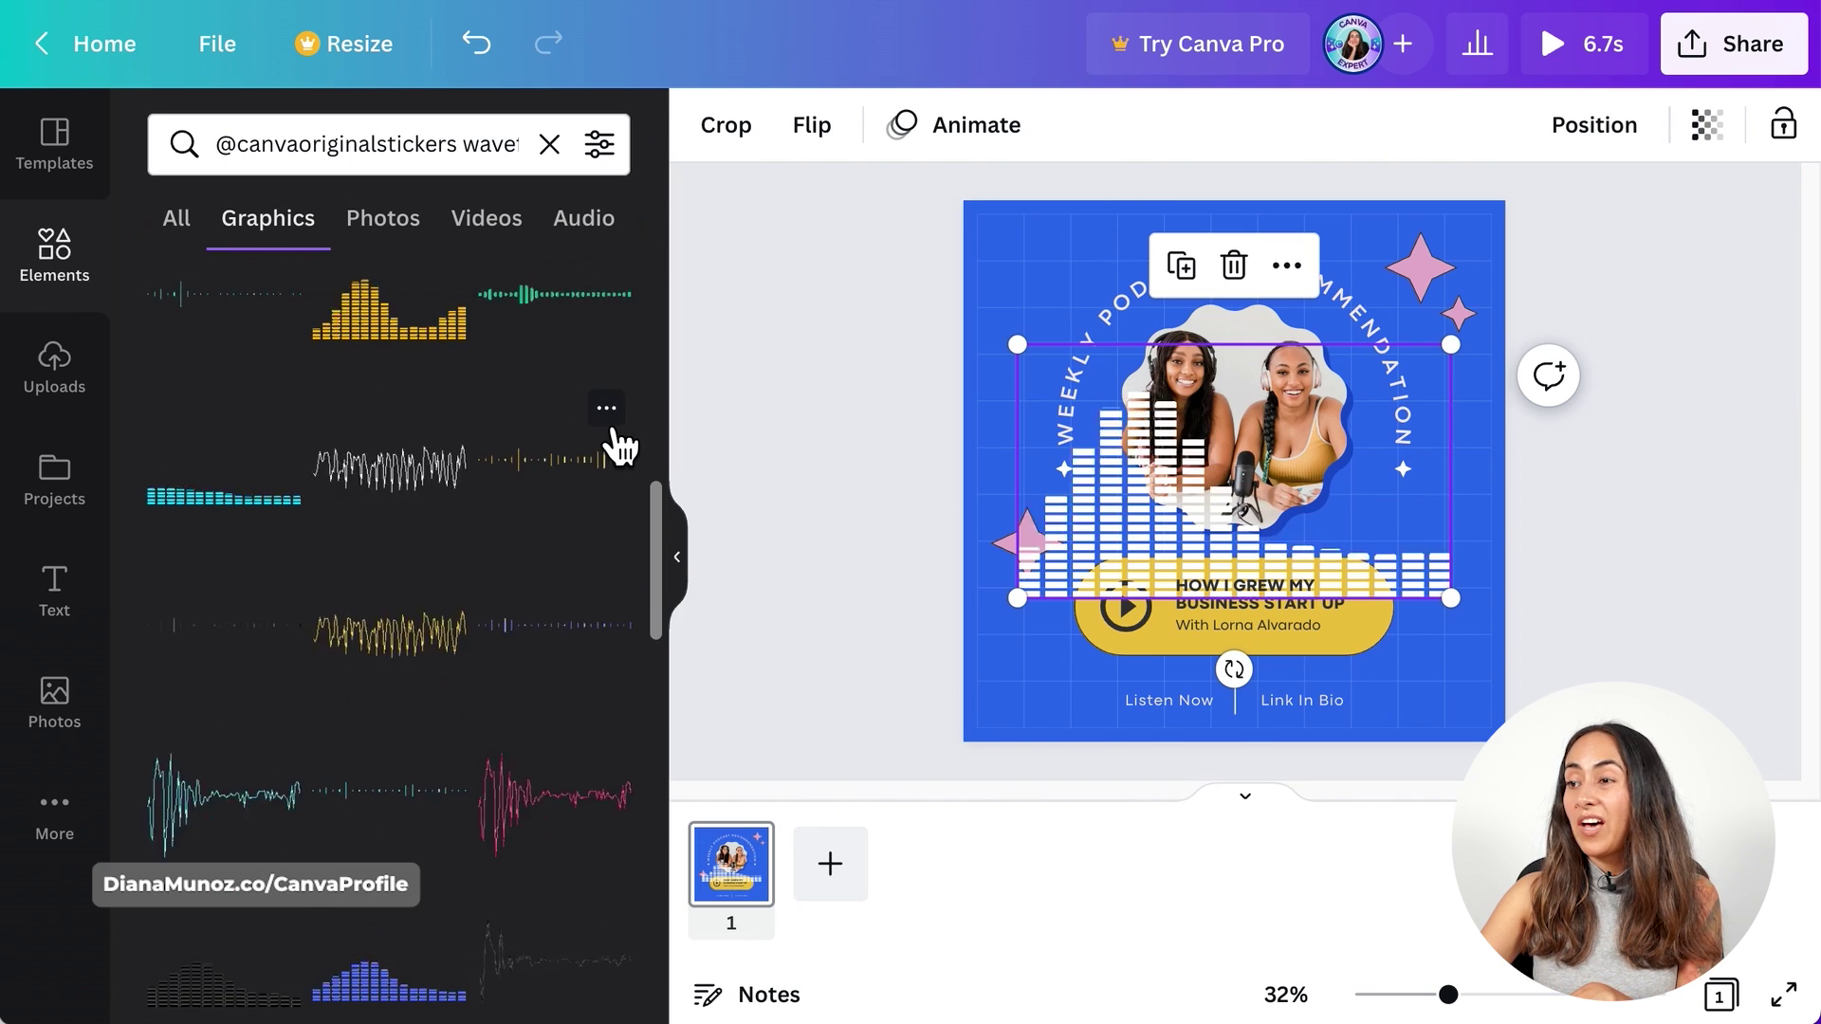
scroll(618, 443, down, 3)
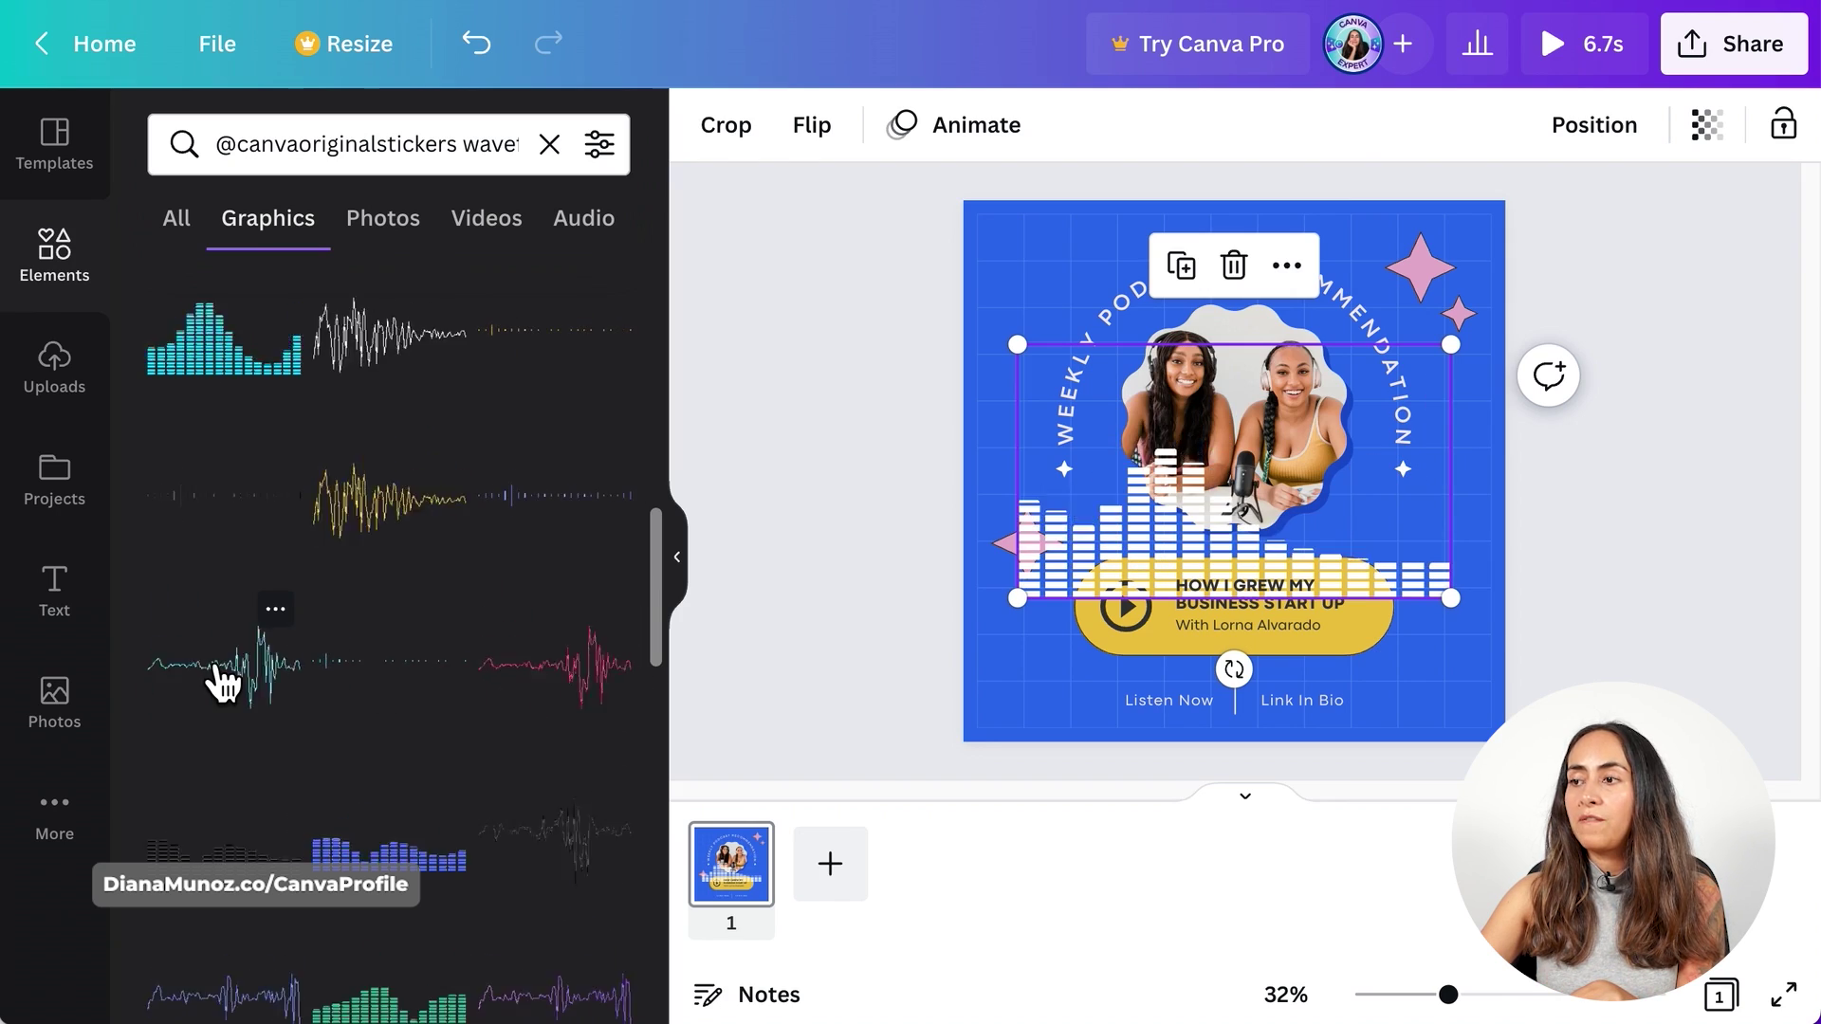
scroll(239, 679, down, 3)
scroll(237, 673, down, 3)
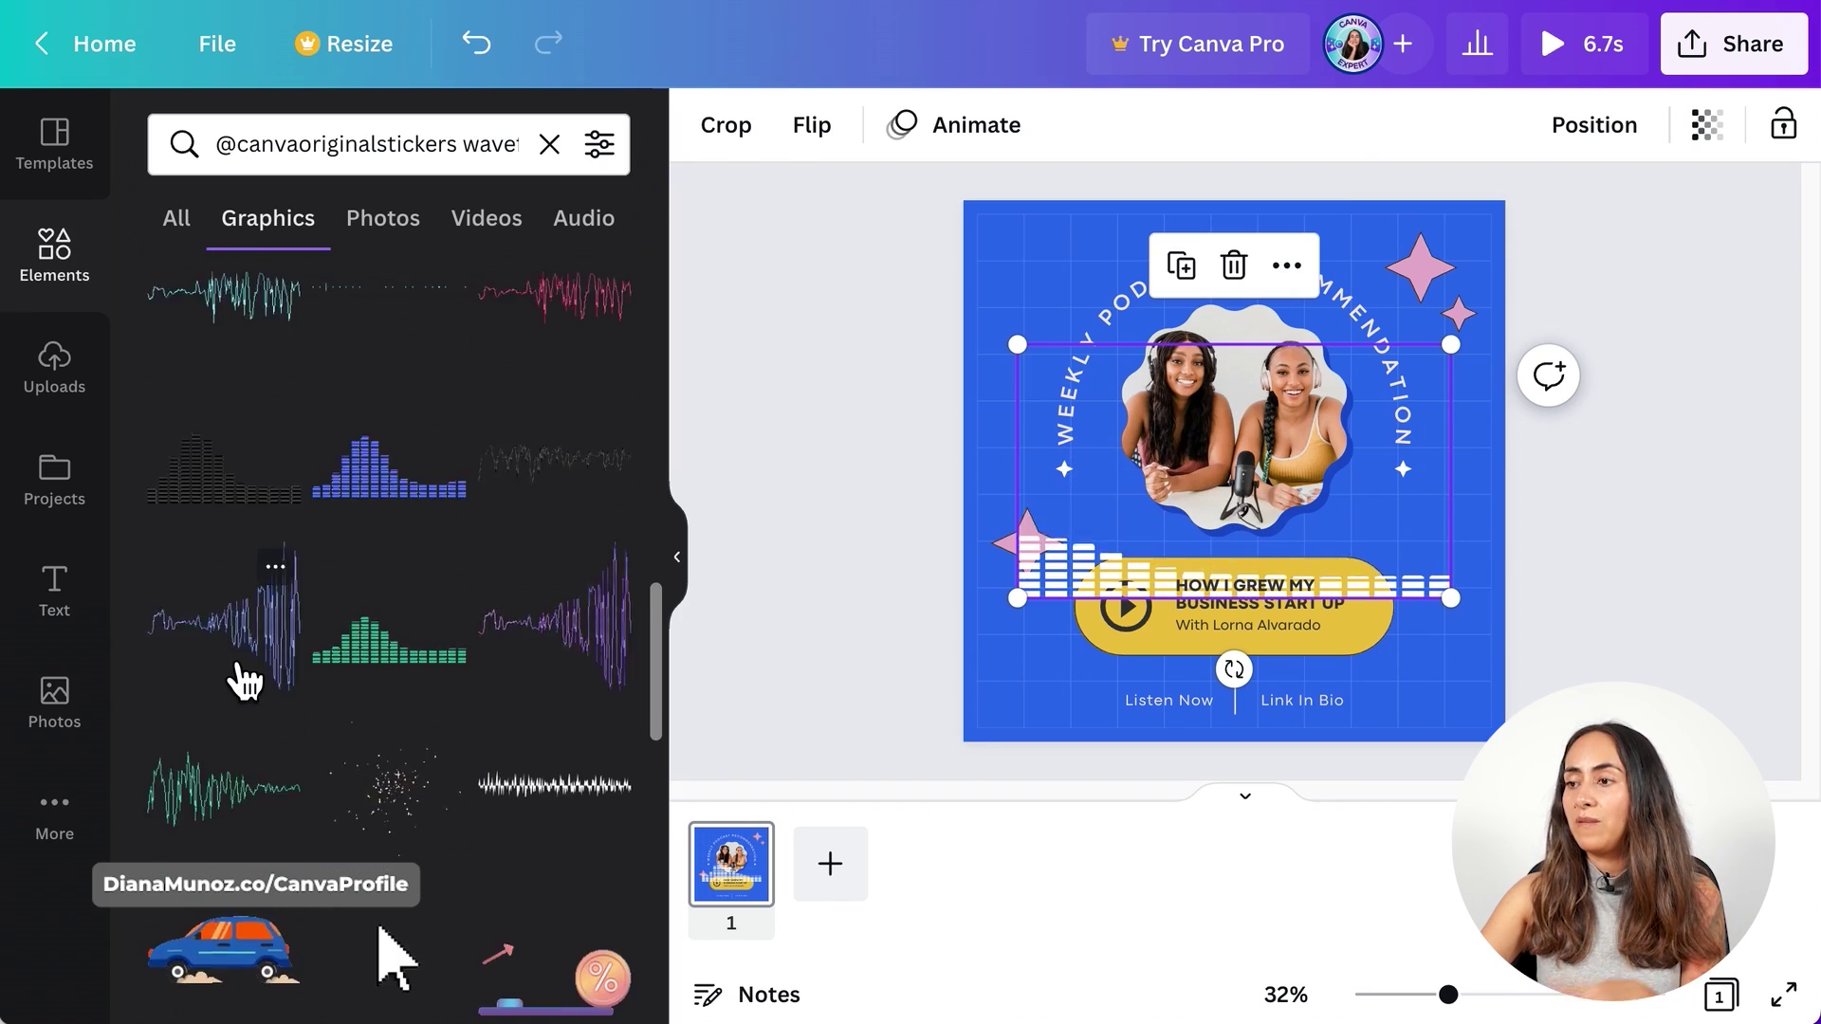
scroll(285, 692, up, 2)
scroll(593, 590, up, 5)
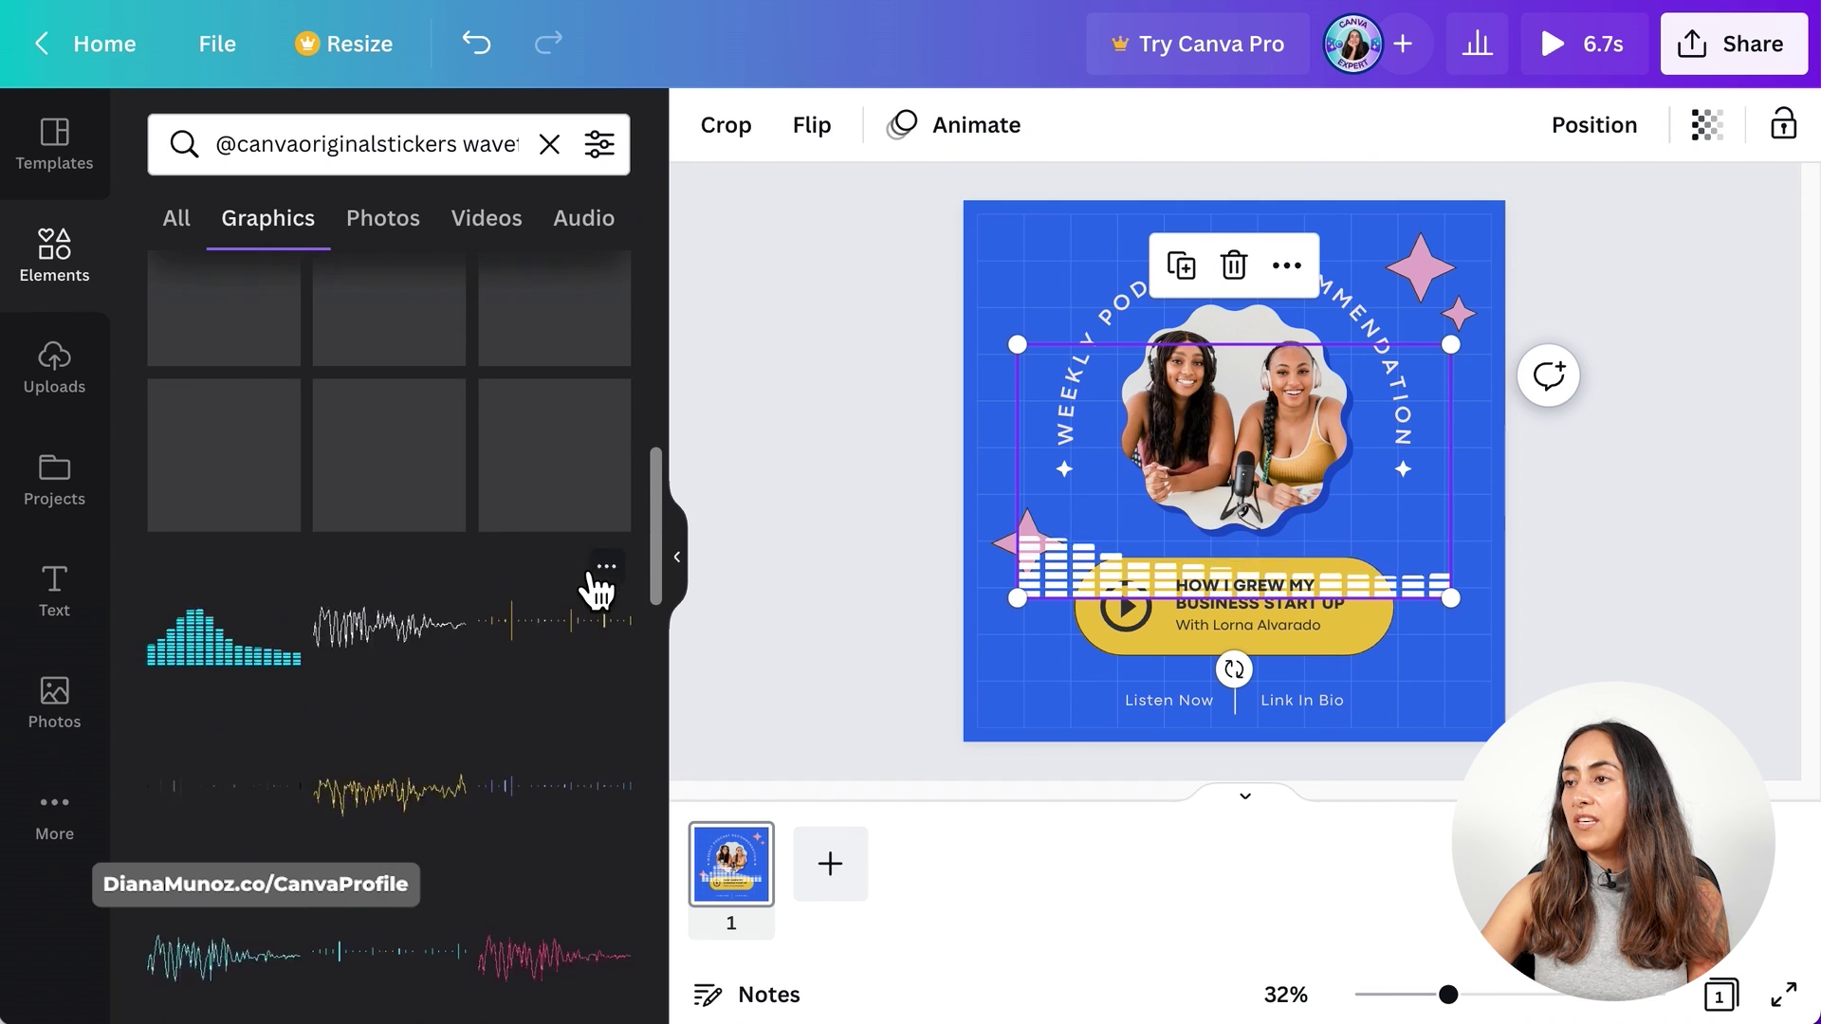
scroll(593, 590, up, 5)
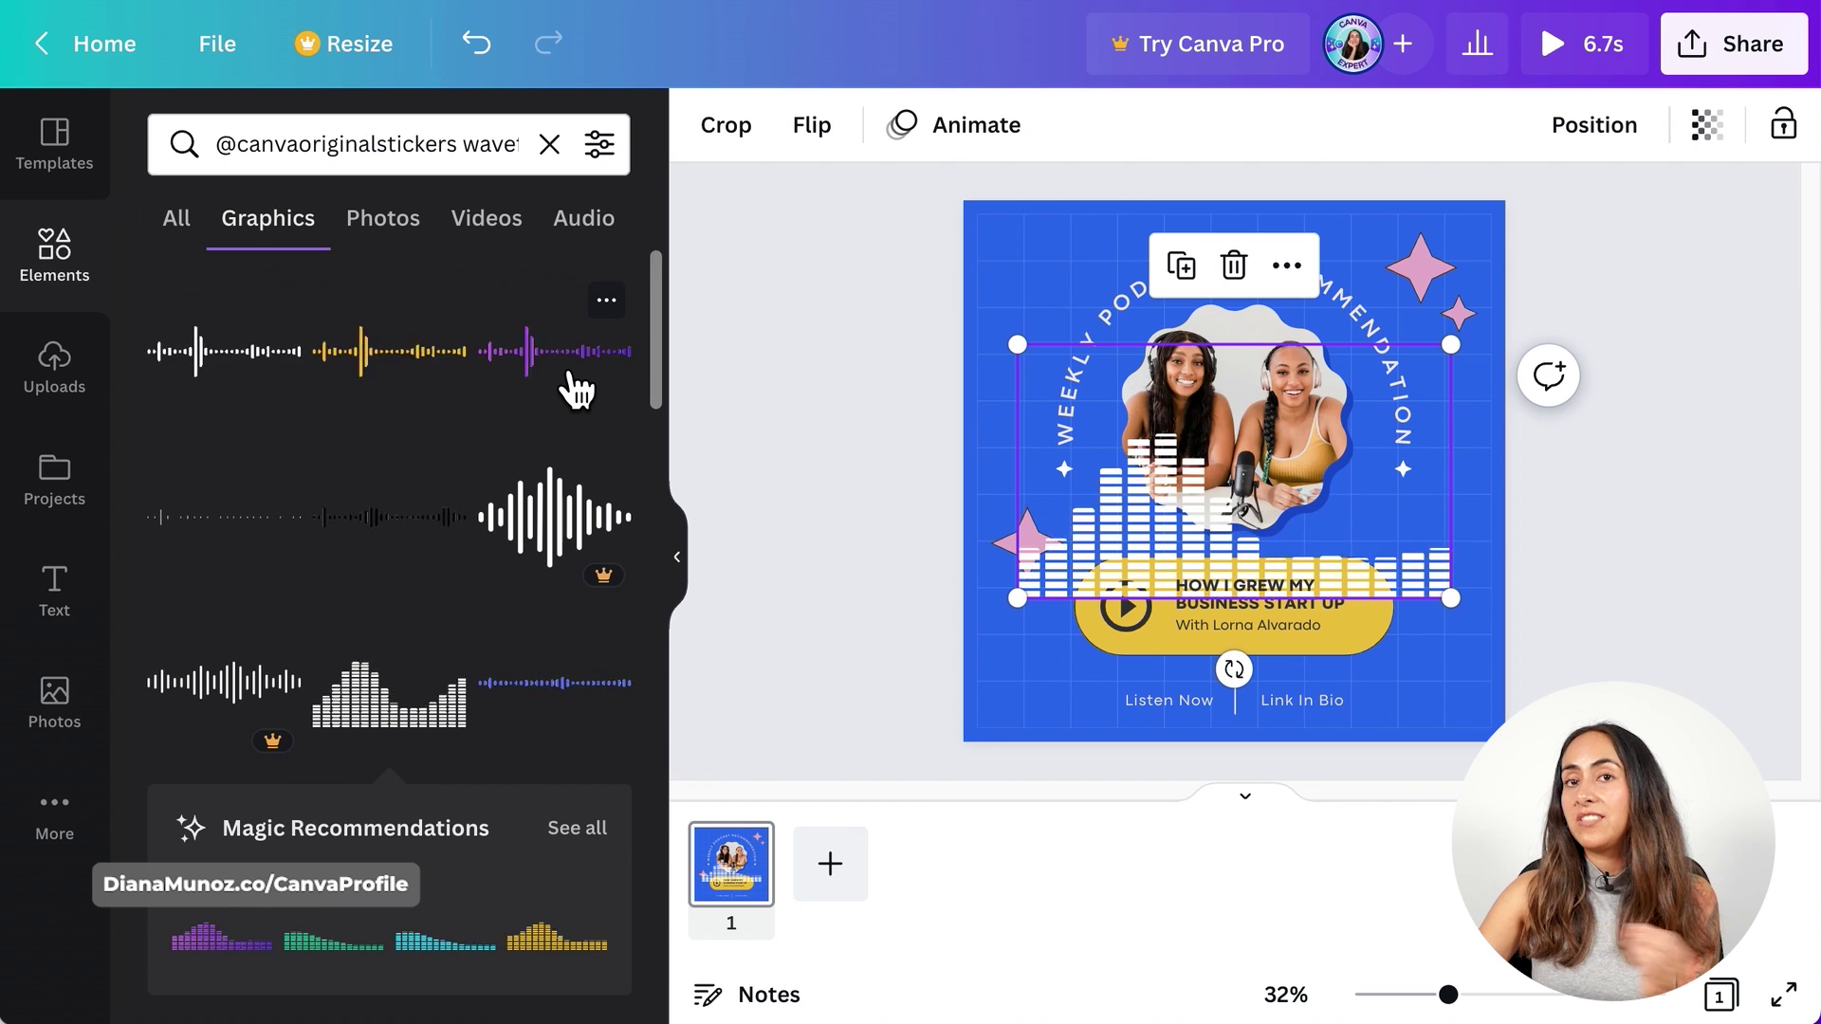
- Move the waveform to the bottom, widen it across the post, and set transparency to 20
drag(1164, 550, 1133, 679)
drag(1422, 480, 1506, 442)
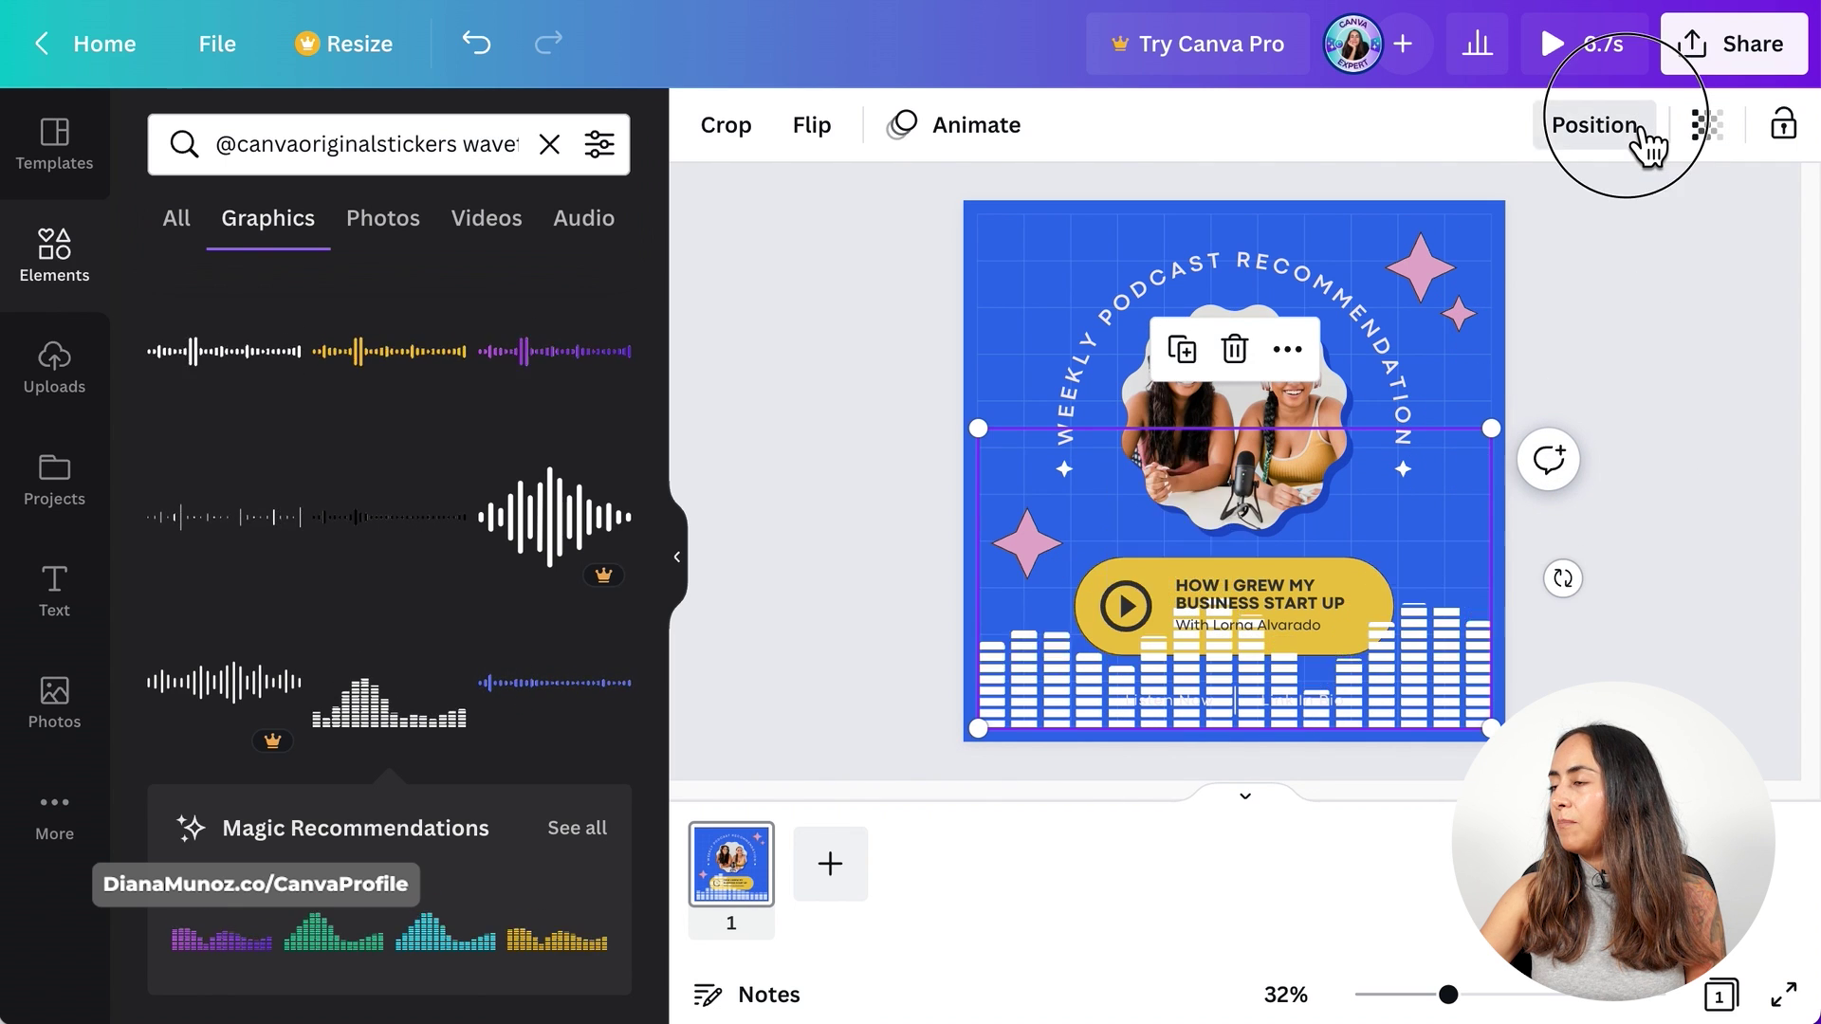
click(1603, 125)
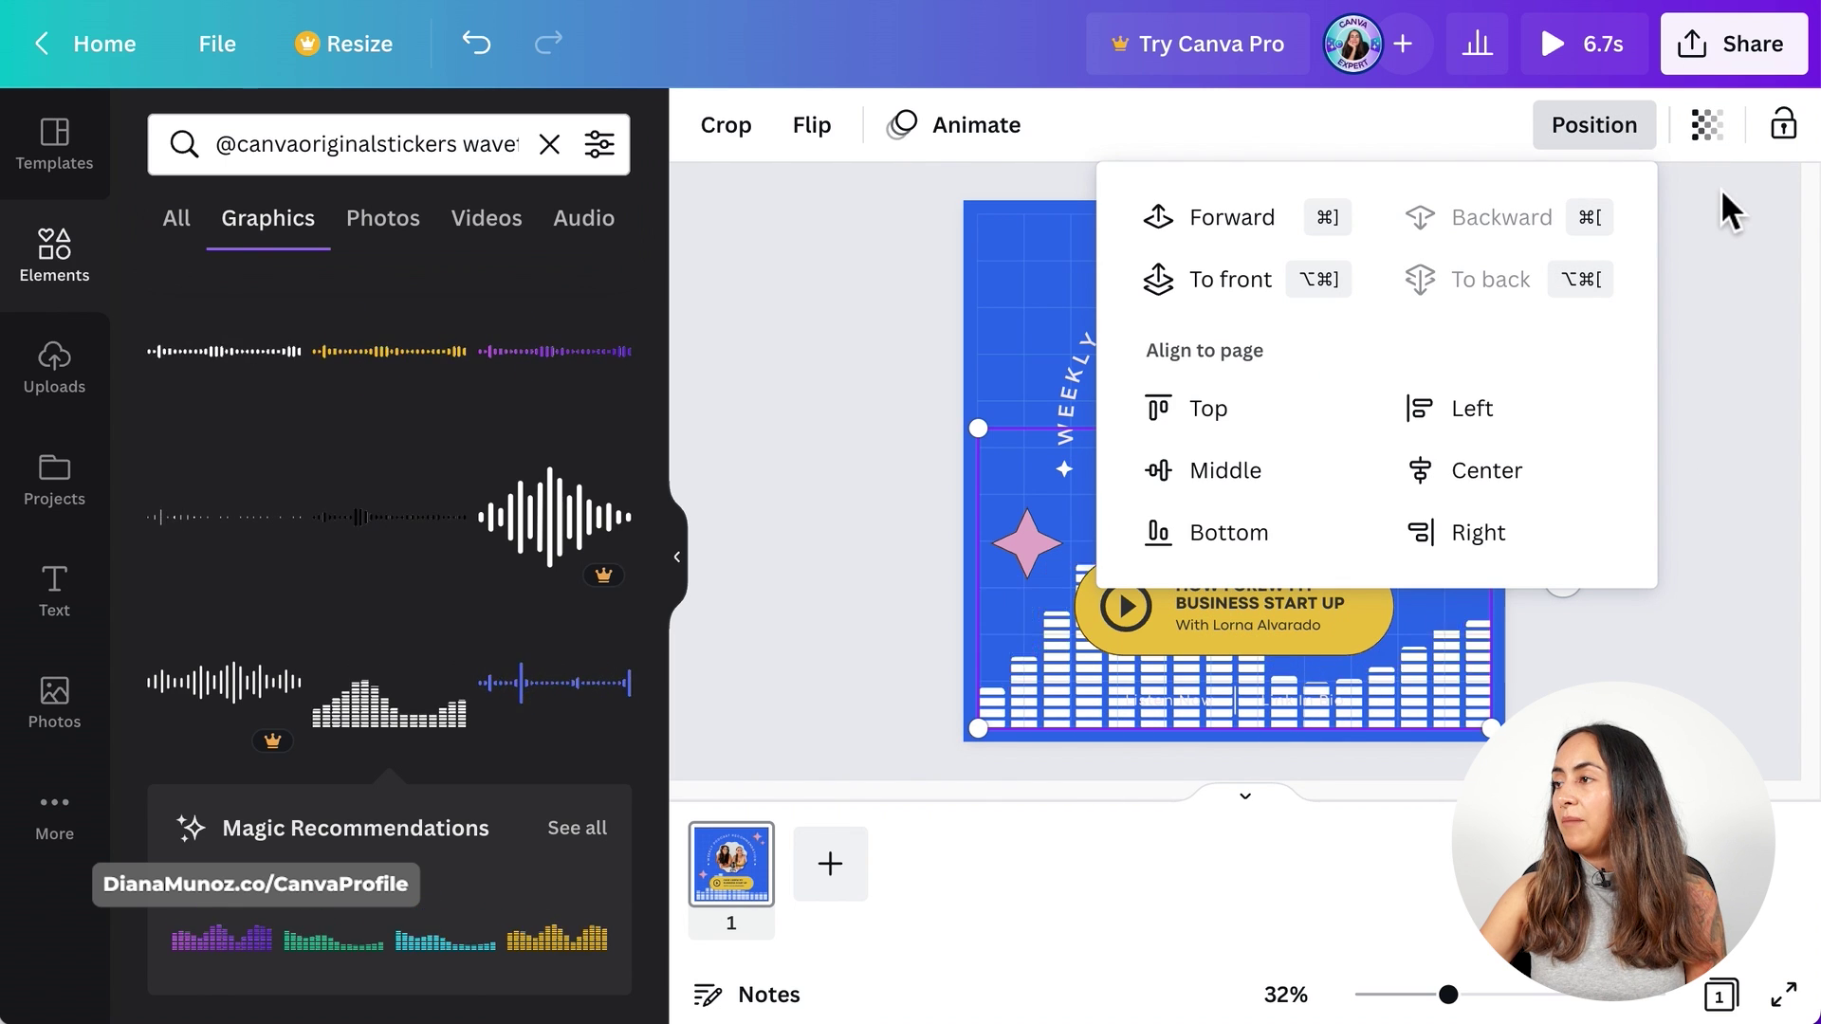
click(1724, 142)
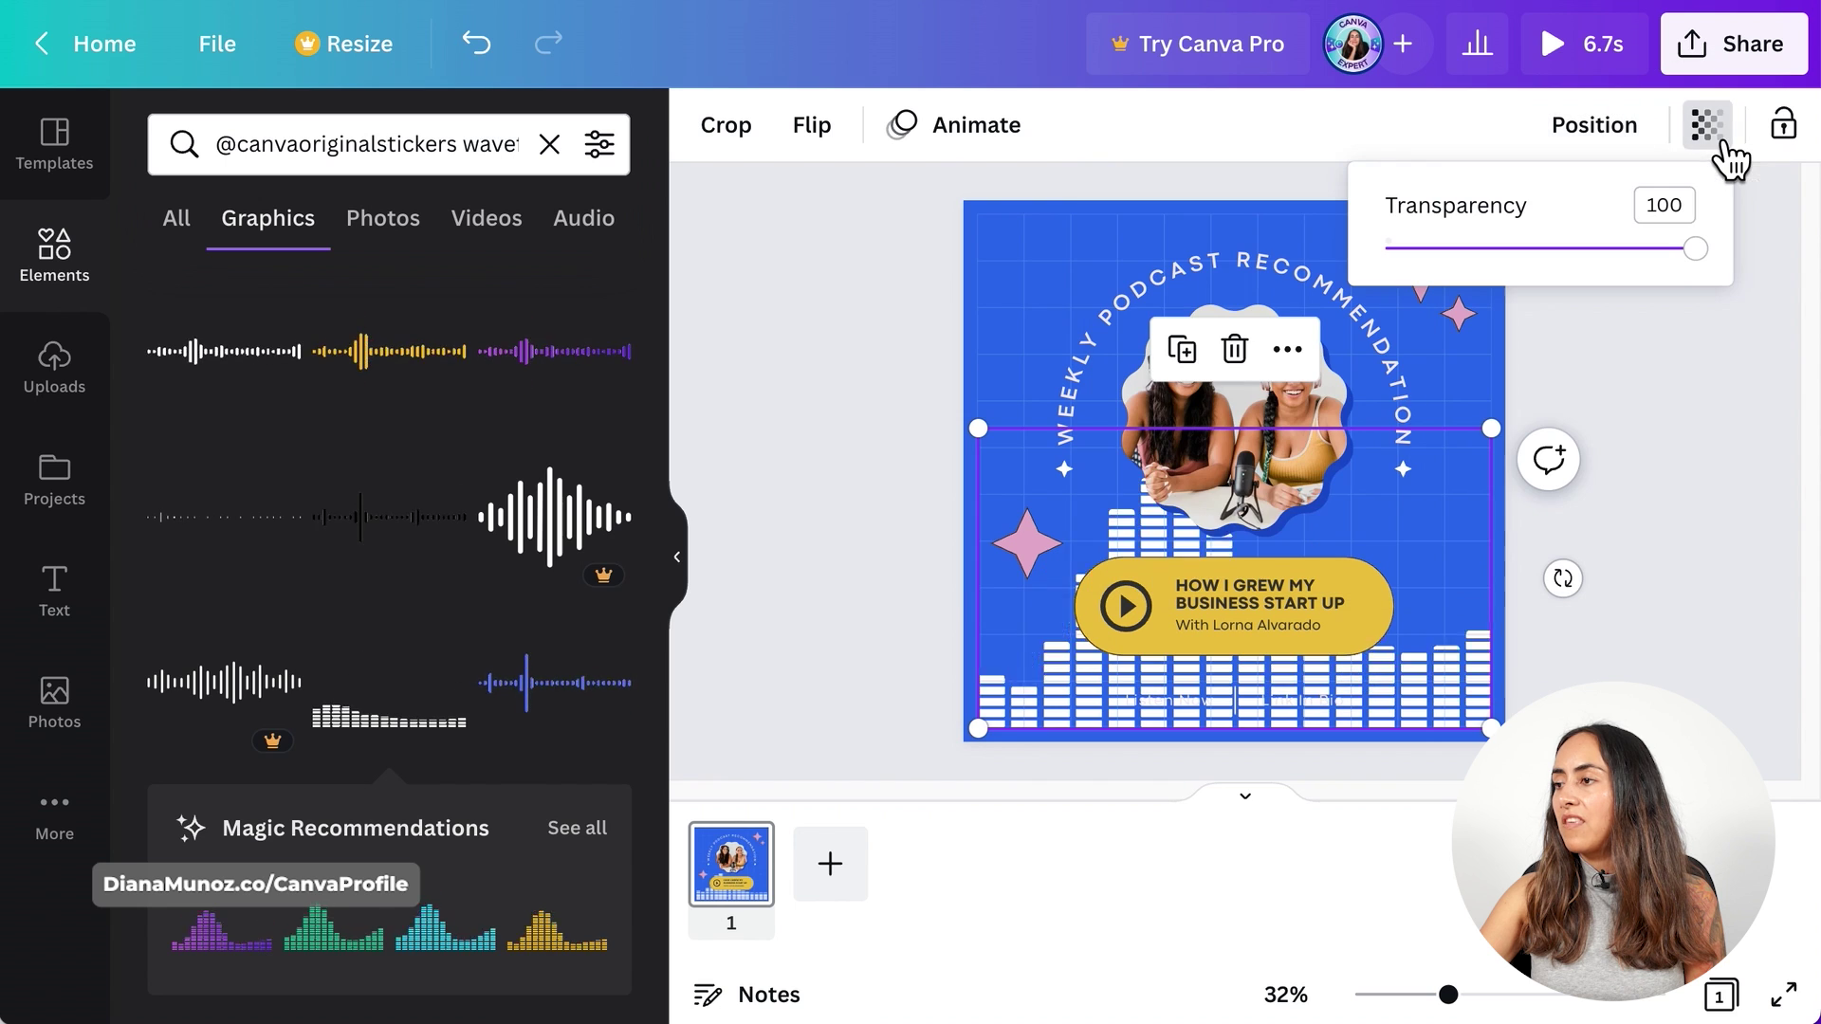
click(1522, 256)
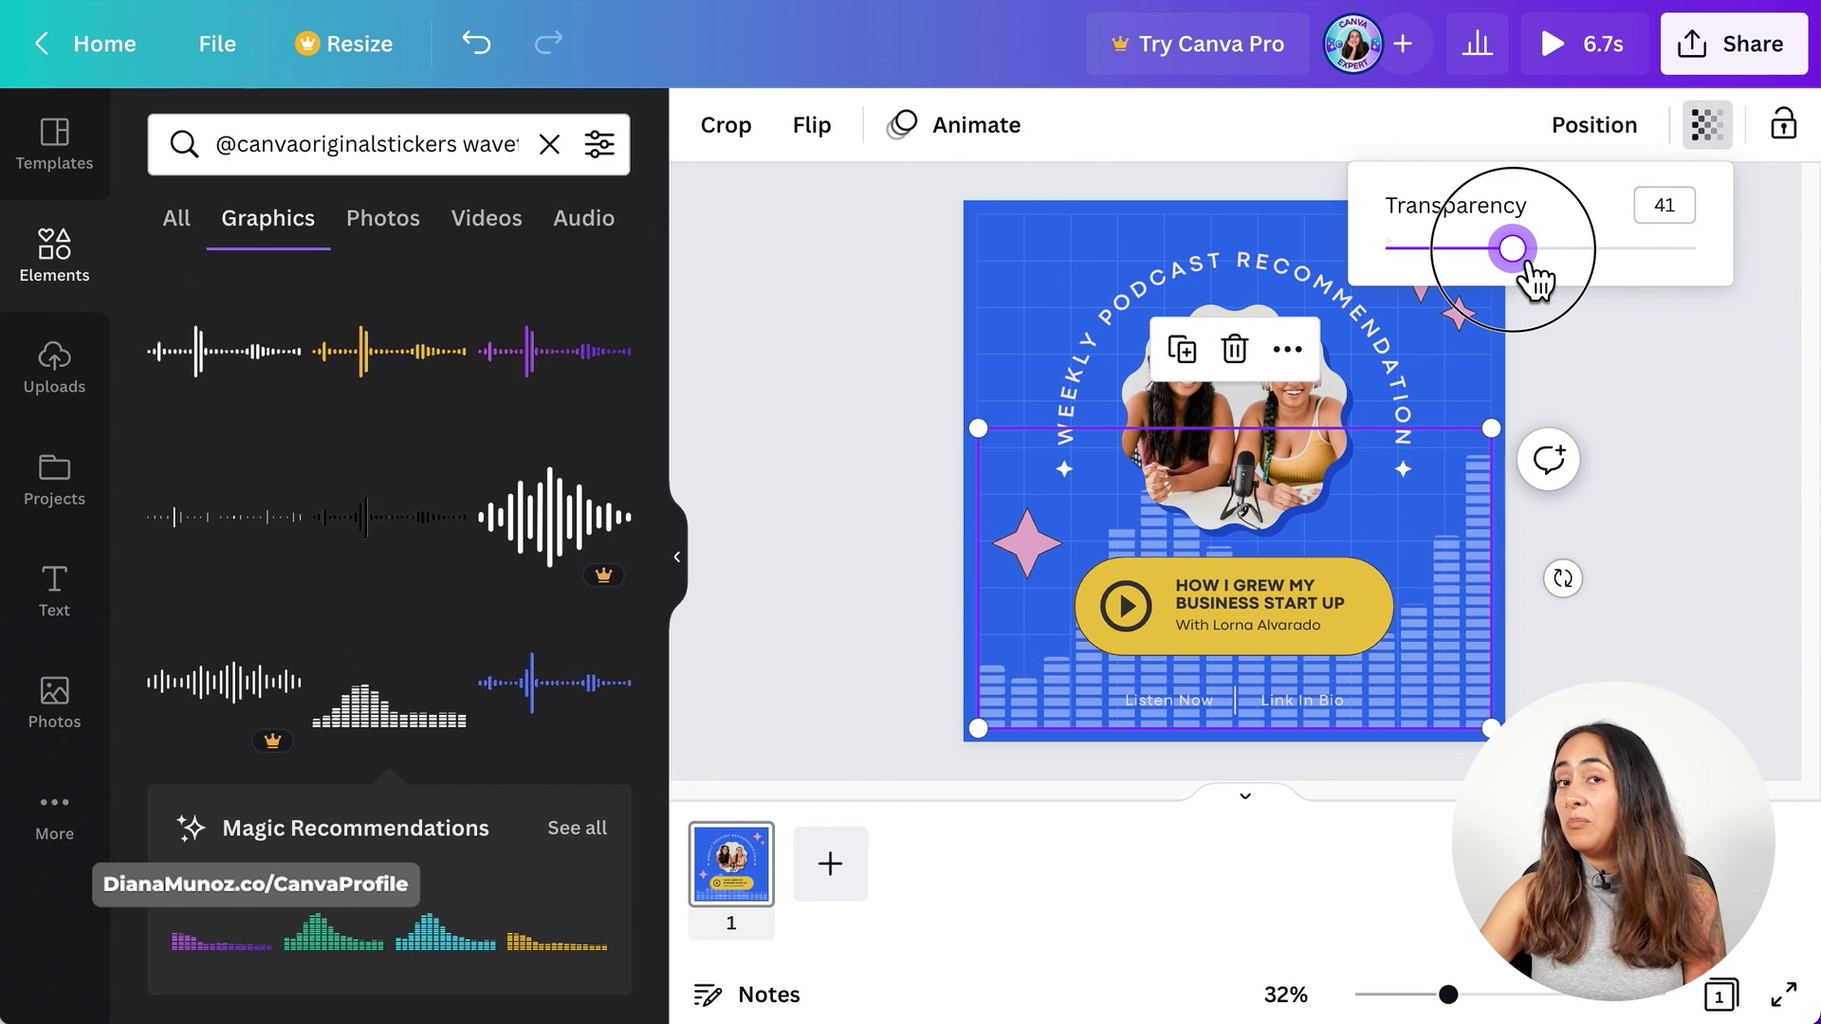
drag(1525, 265, 1430, 268)
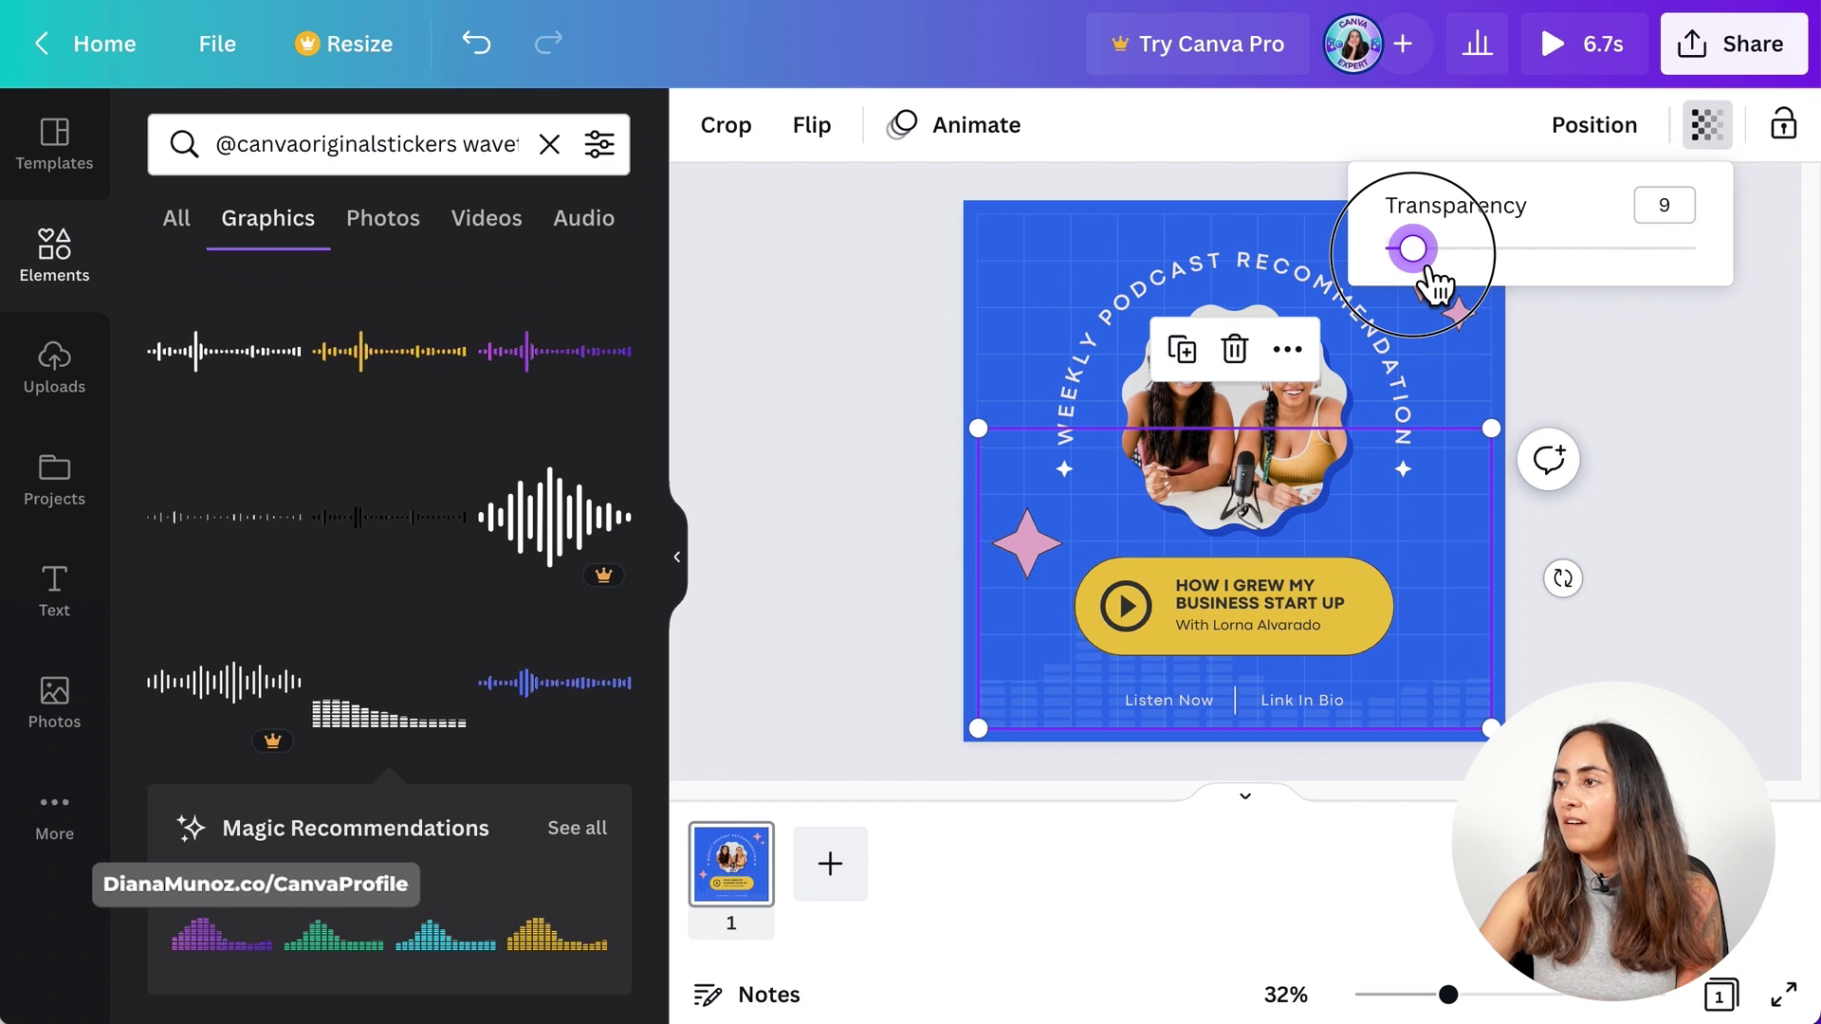
drag(1430, 268, 1465, 273)
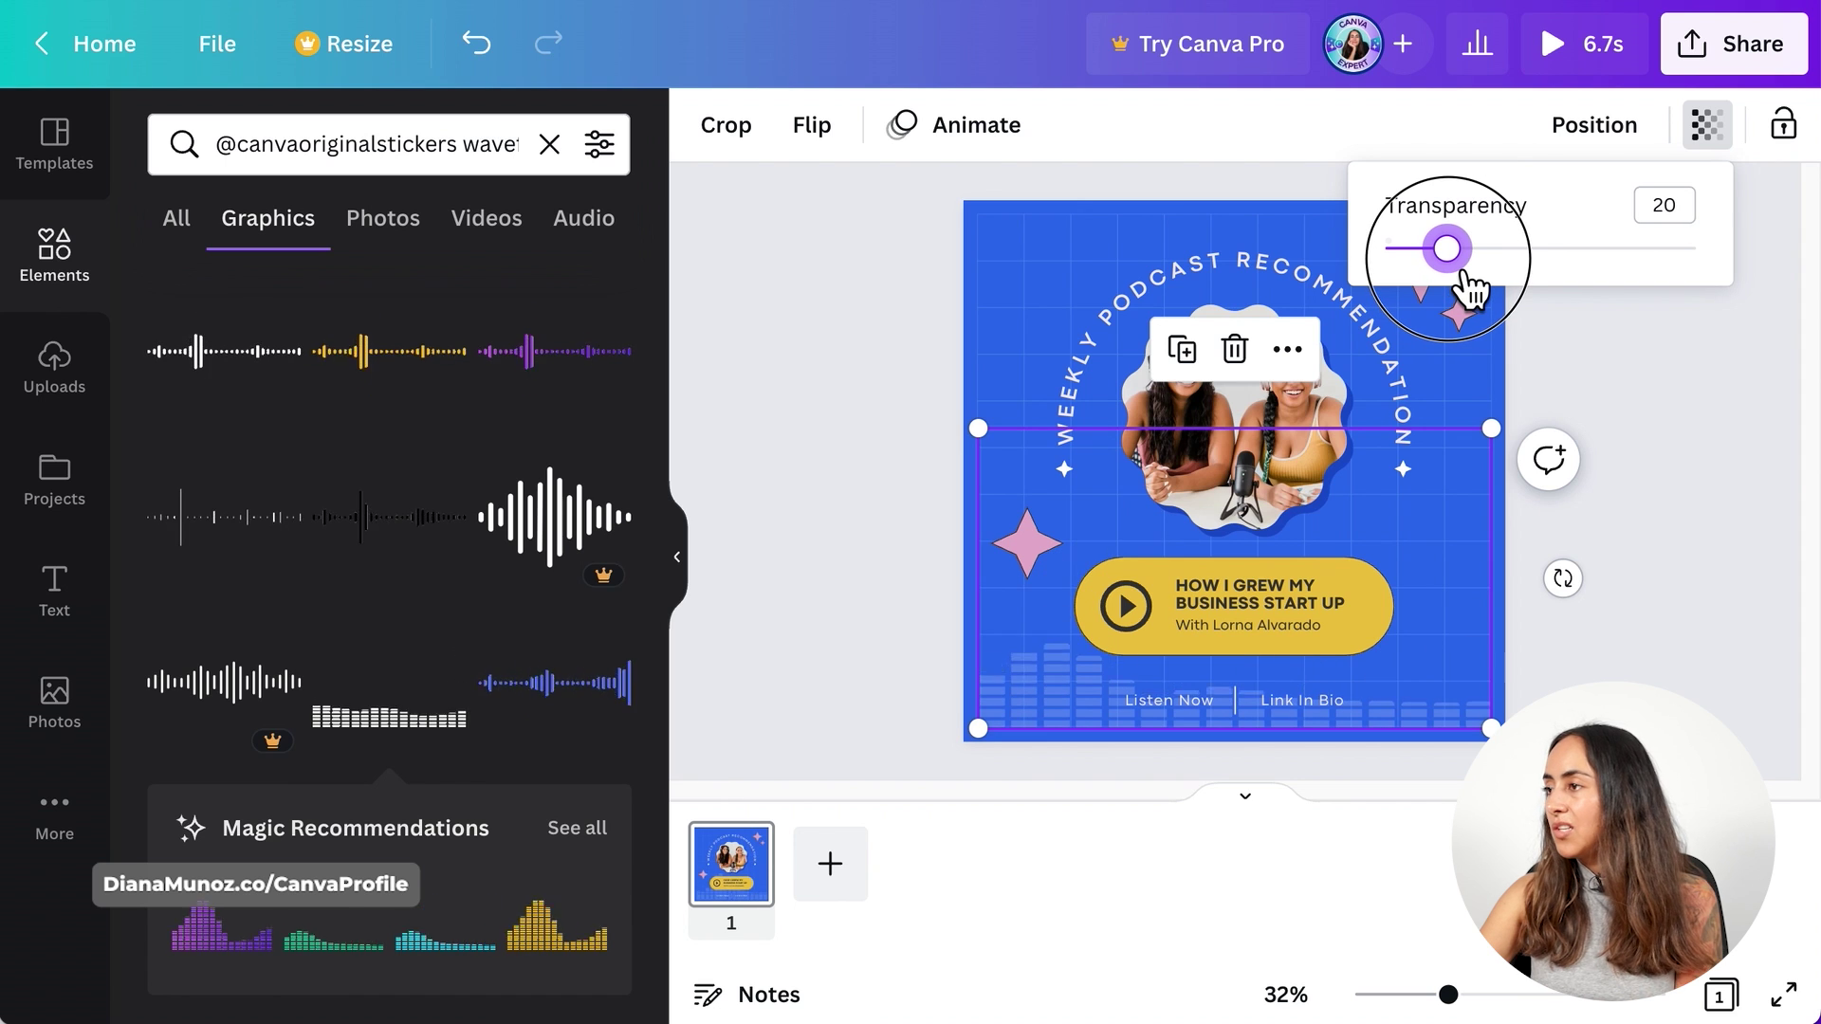
click(1654, 499)
click(1732, 429)
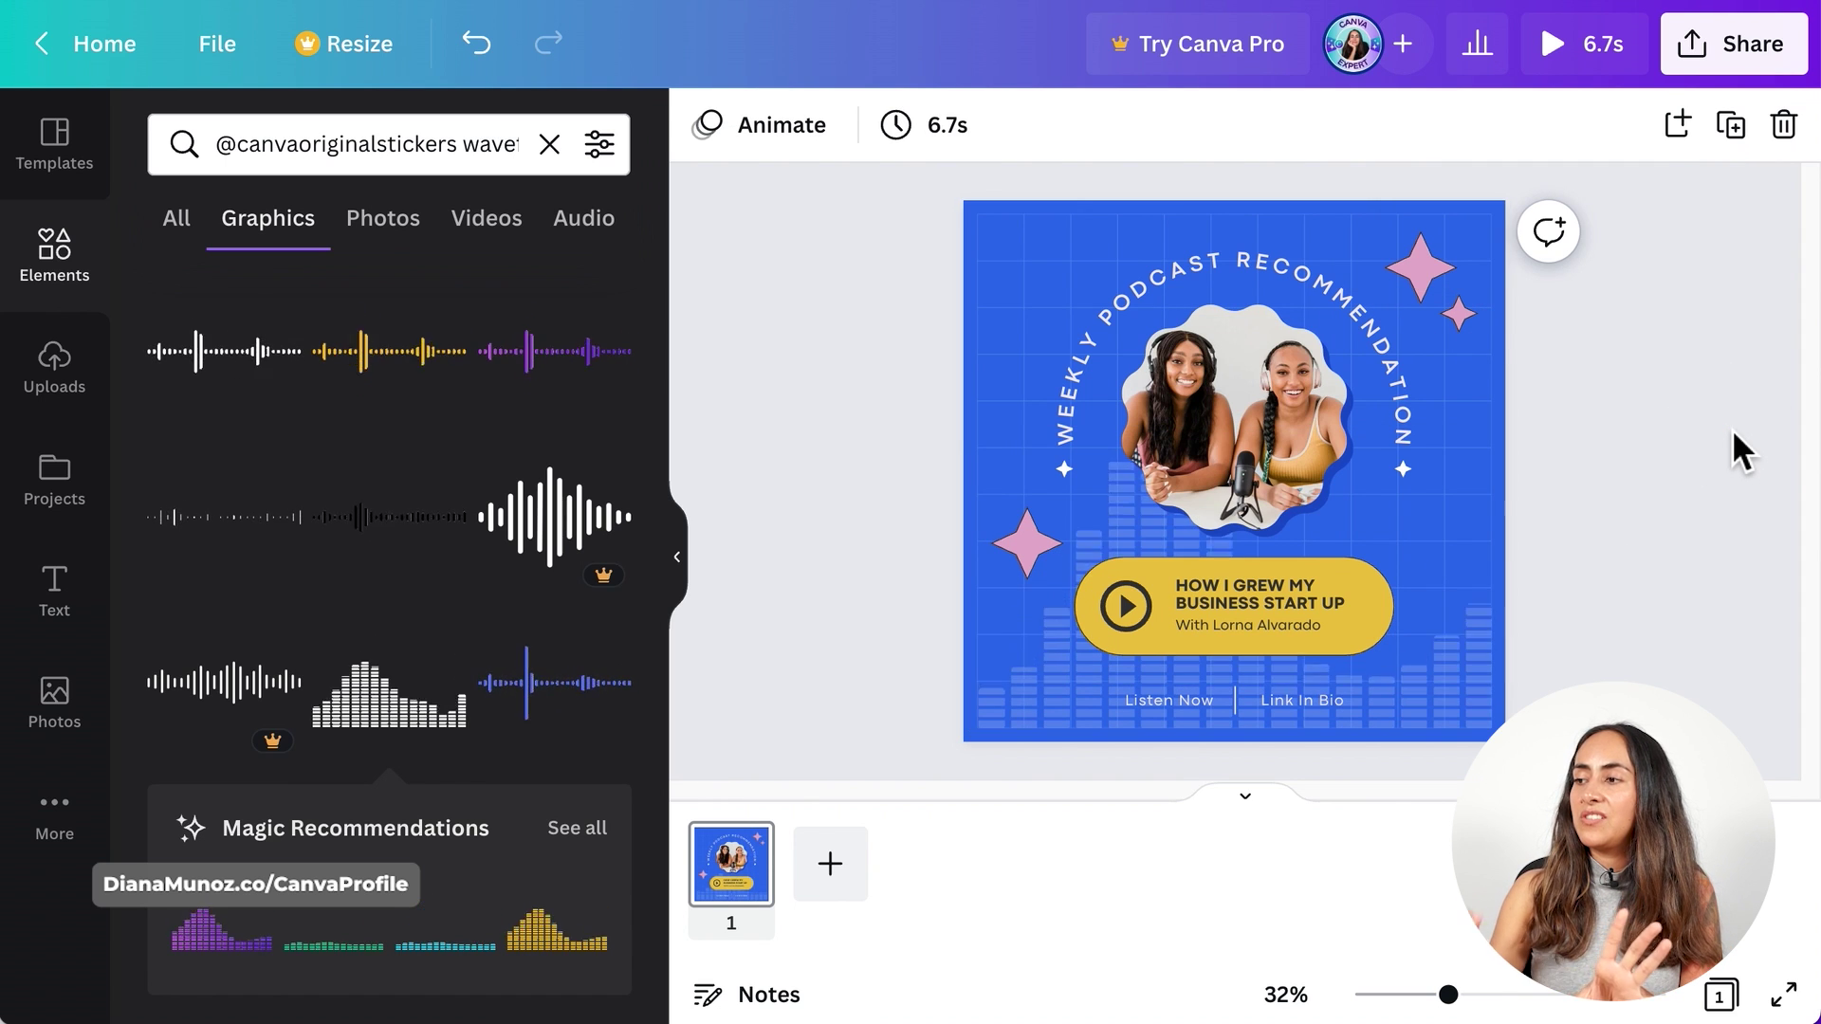
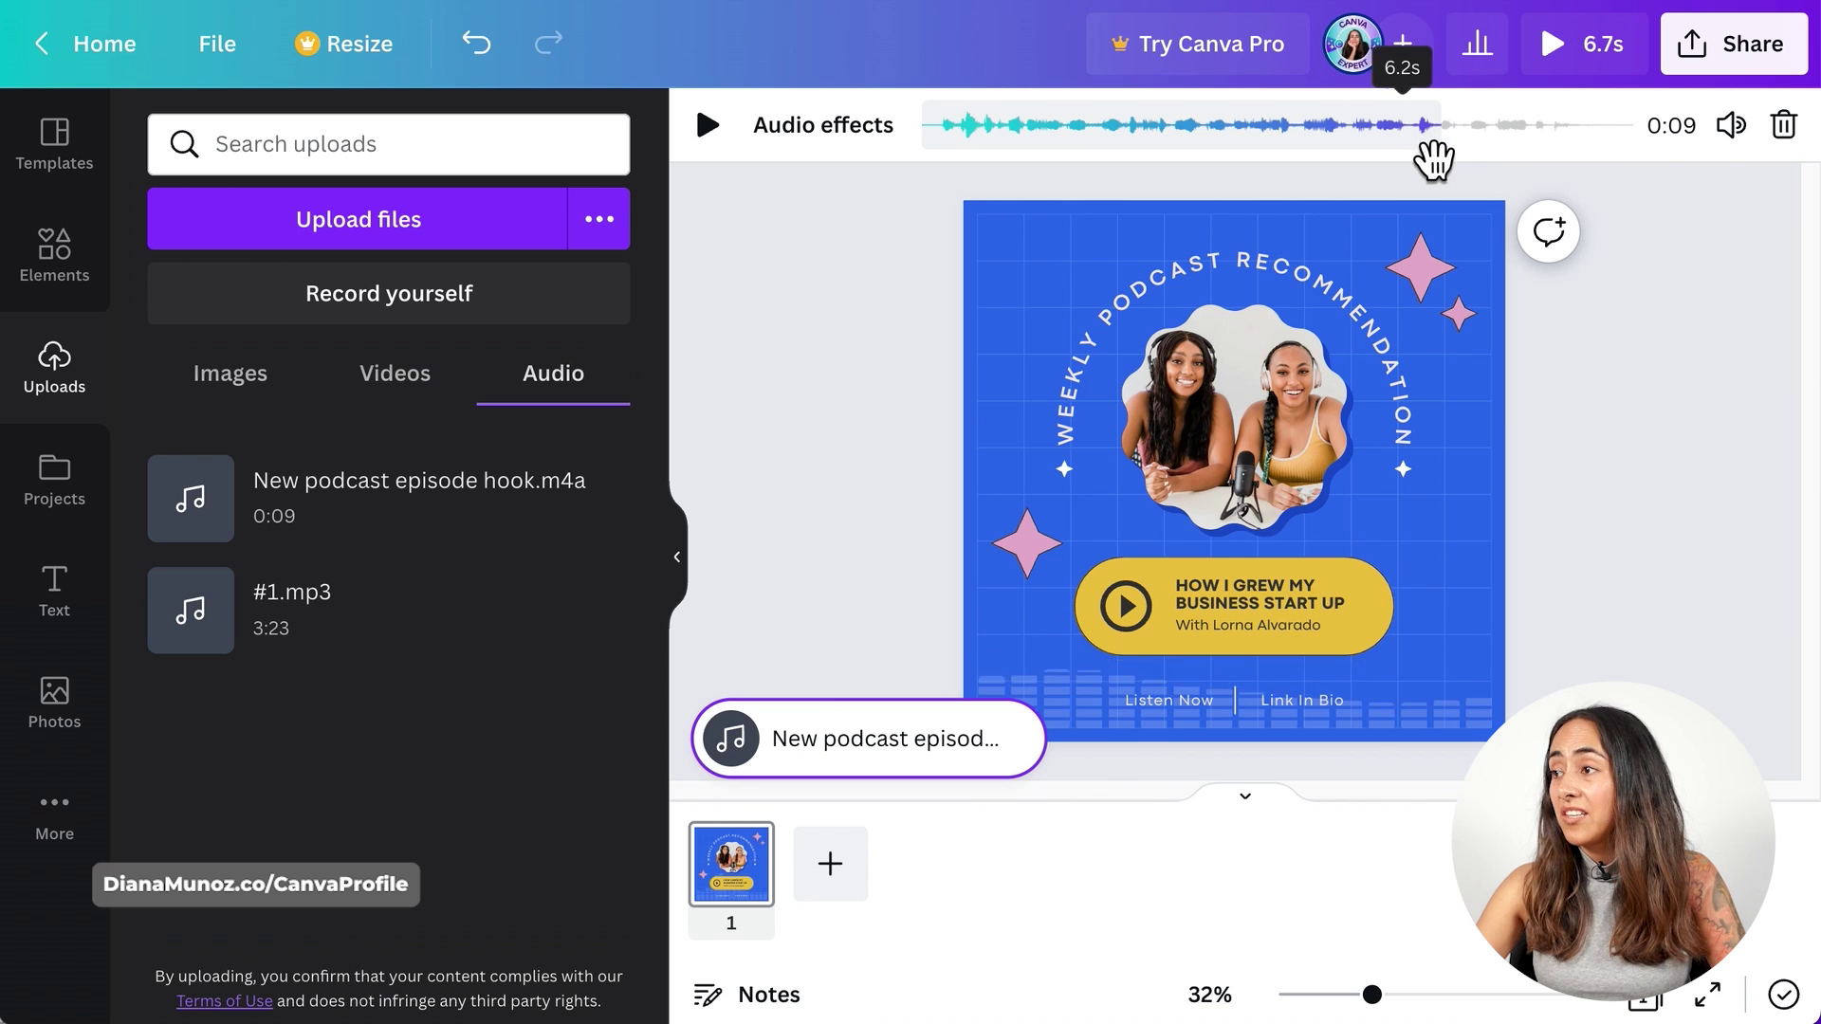
drag(1431, 155, 1471, 174)
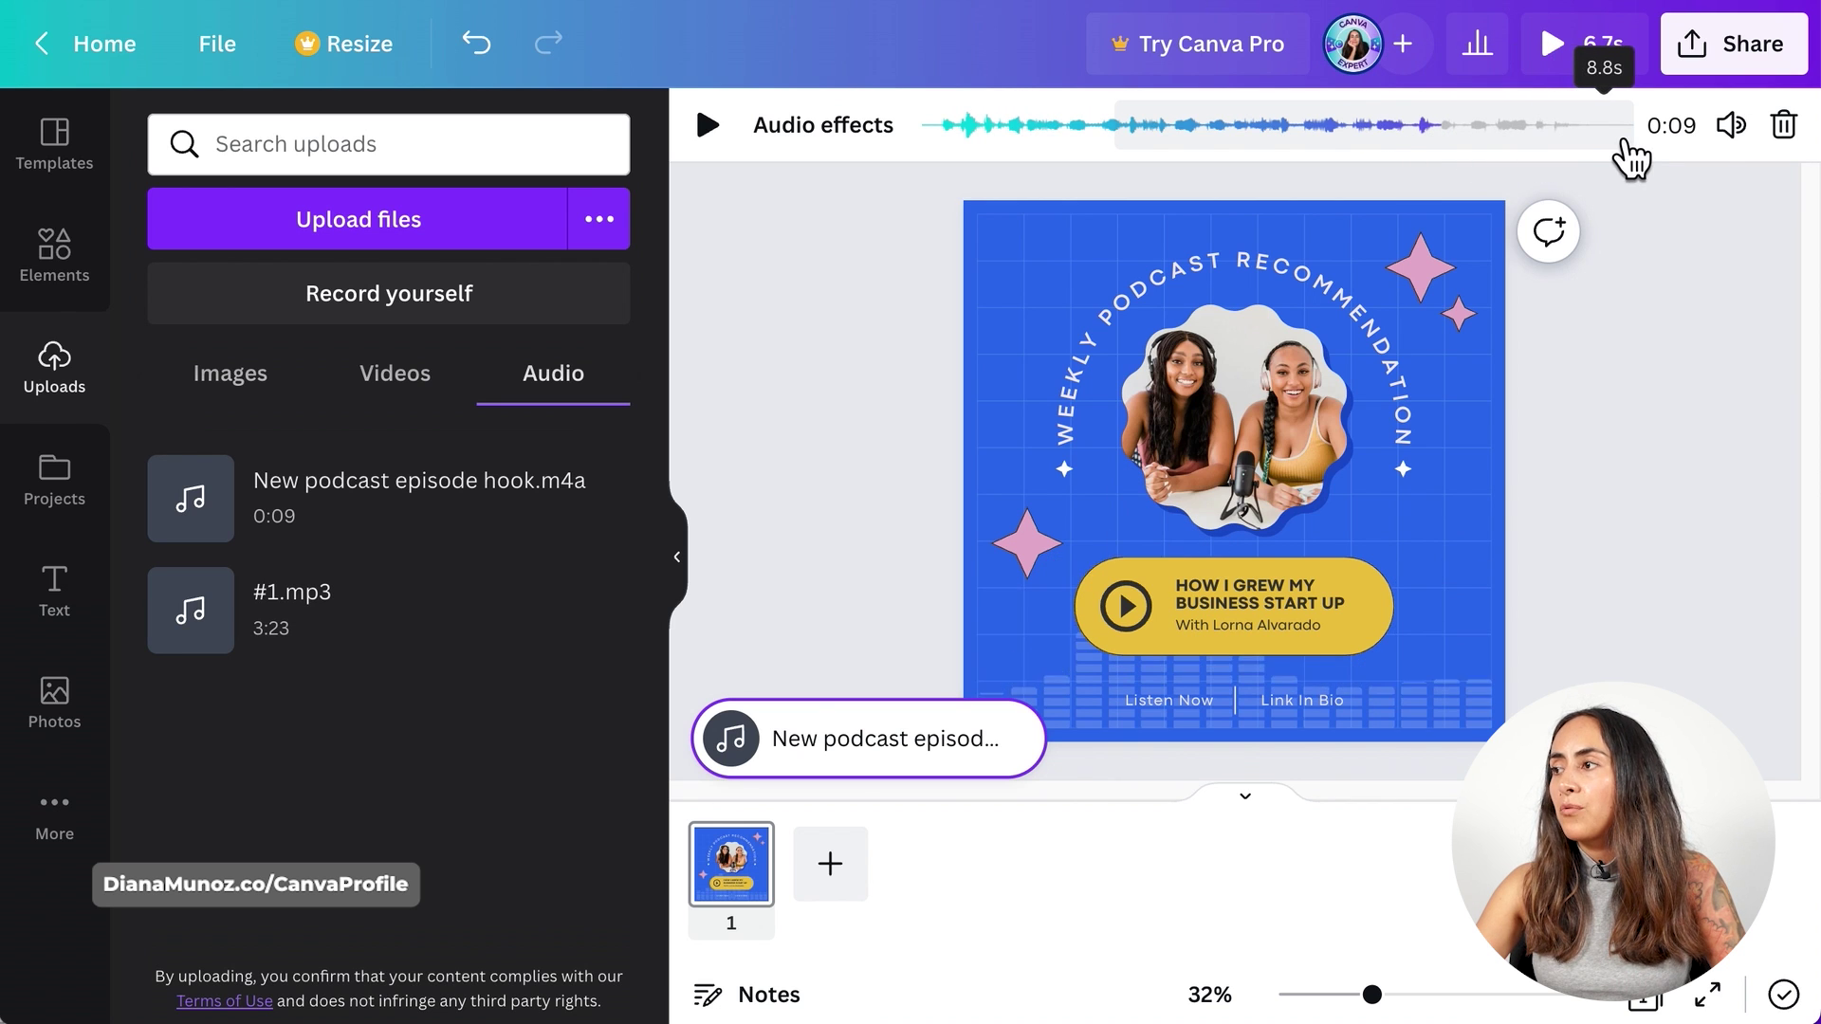
key(ctrl+z)
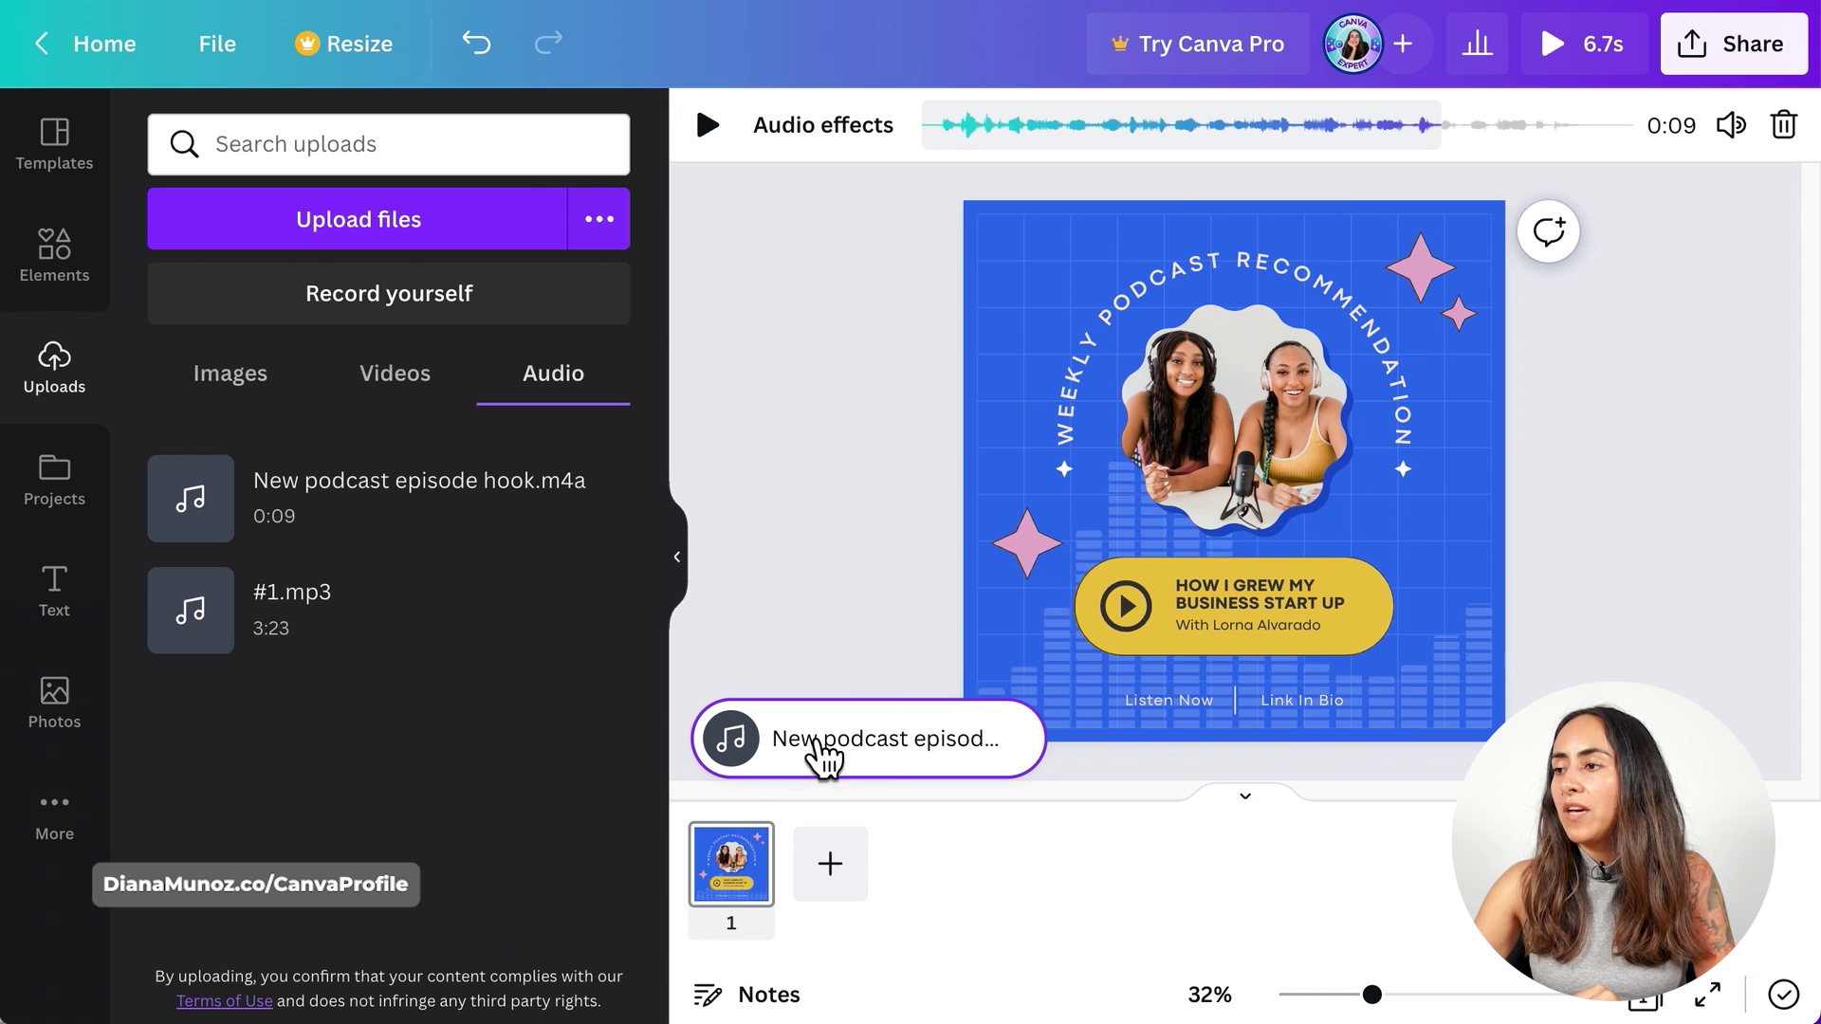
click(792, 262)
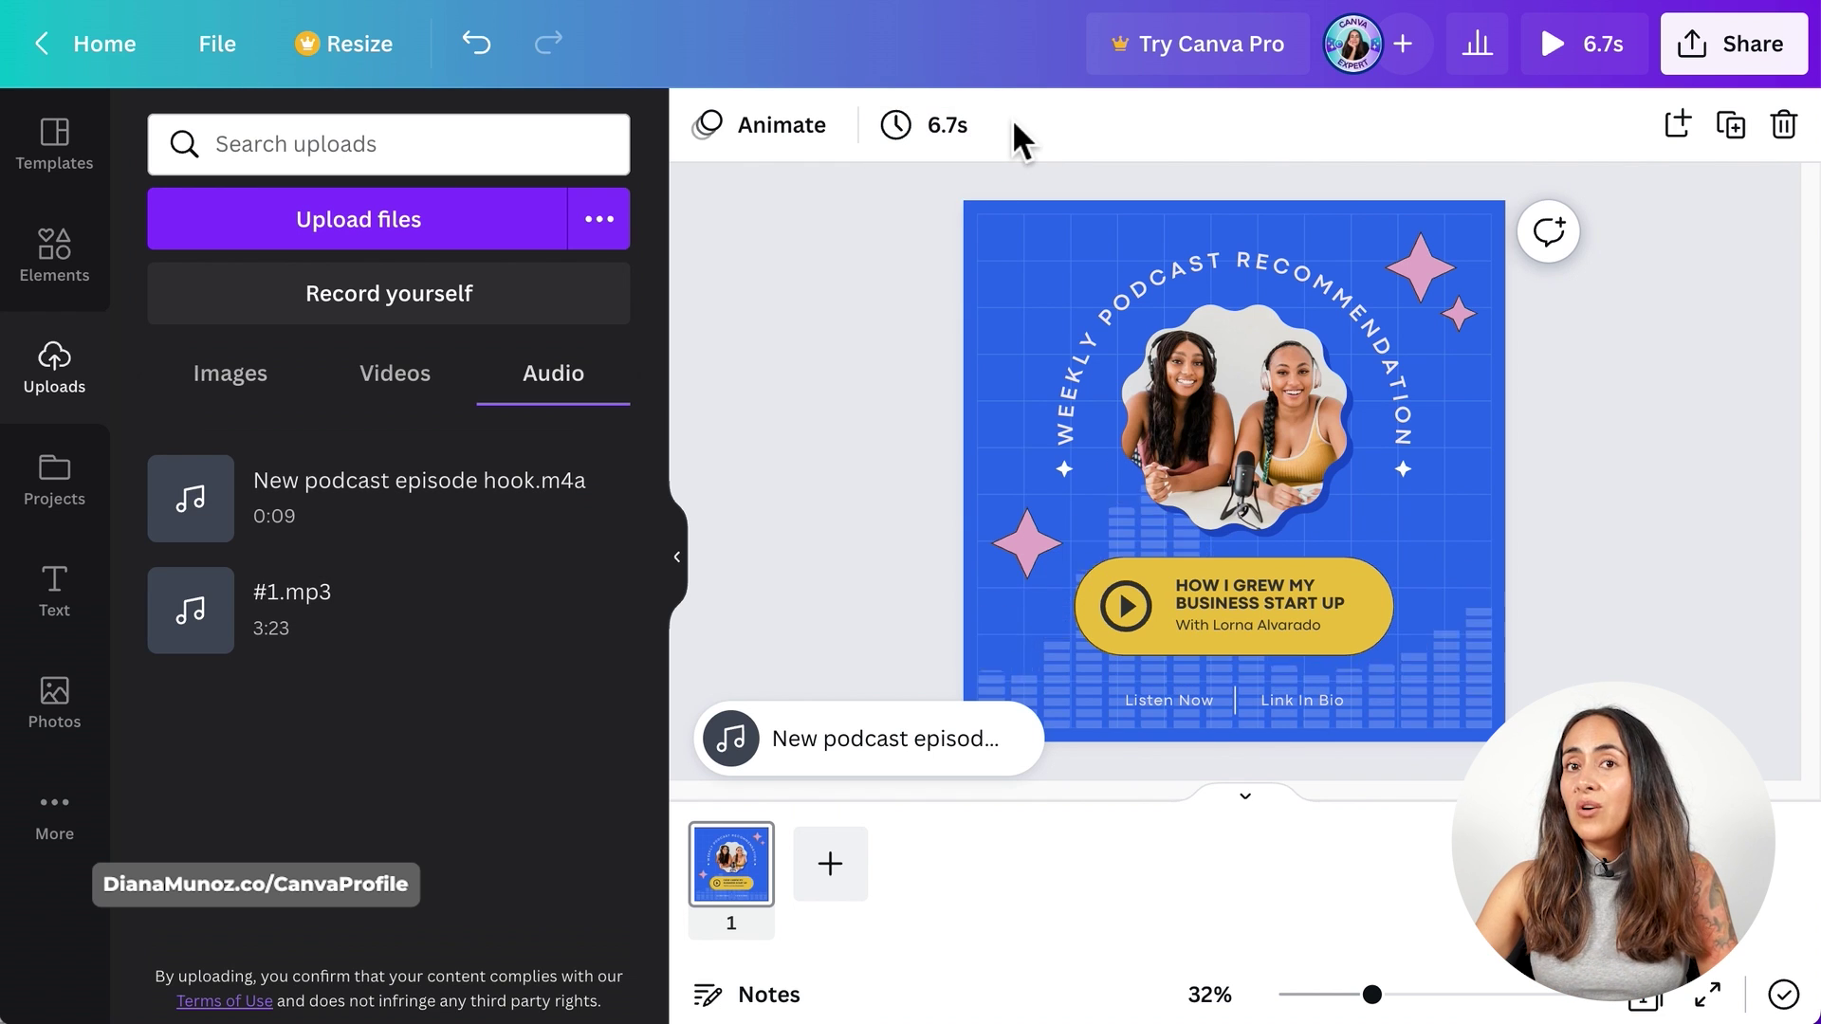
- Lengthen the page duration from 6.7s to 9.0s
click(953, 128)
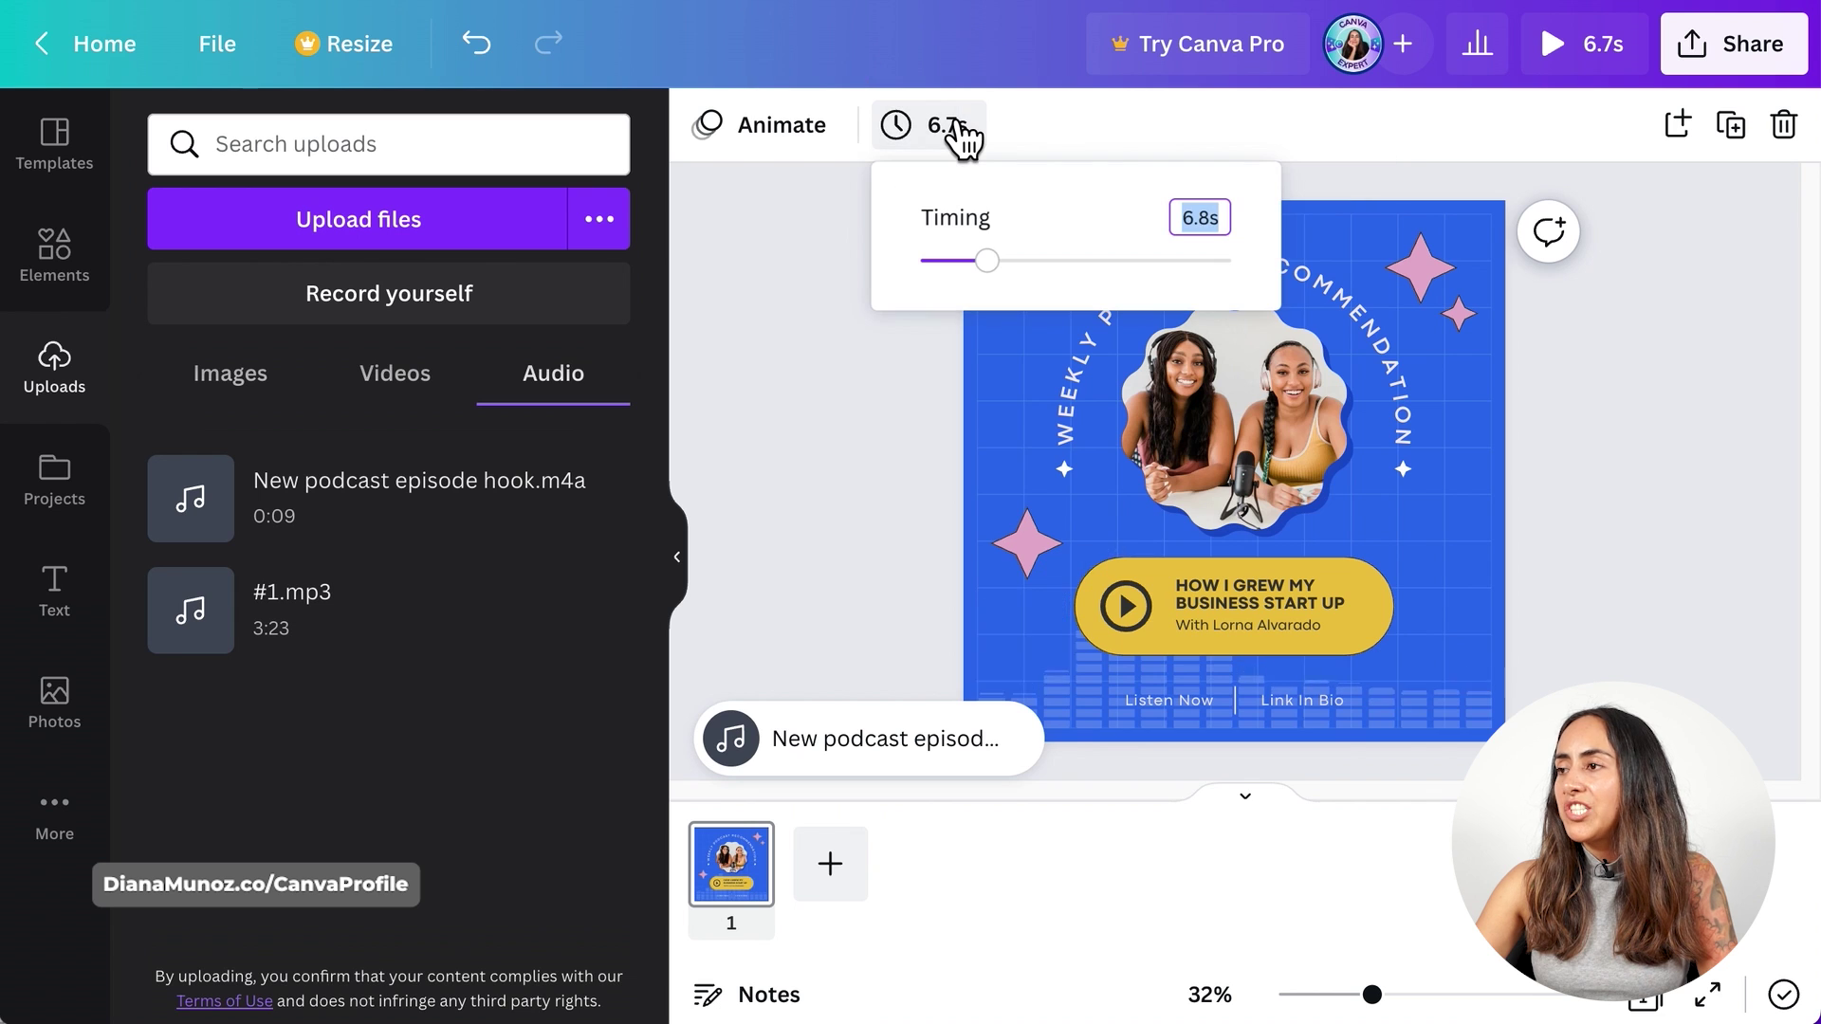
click(989, 264)
drag(1002, 278, 1026, 278)
click(837, 614)
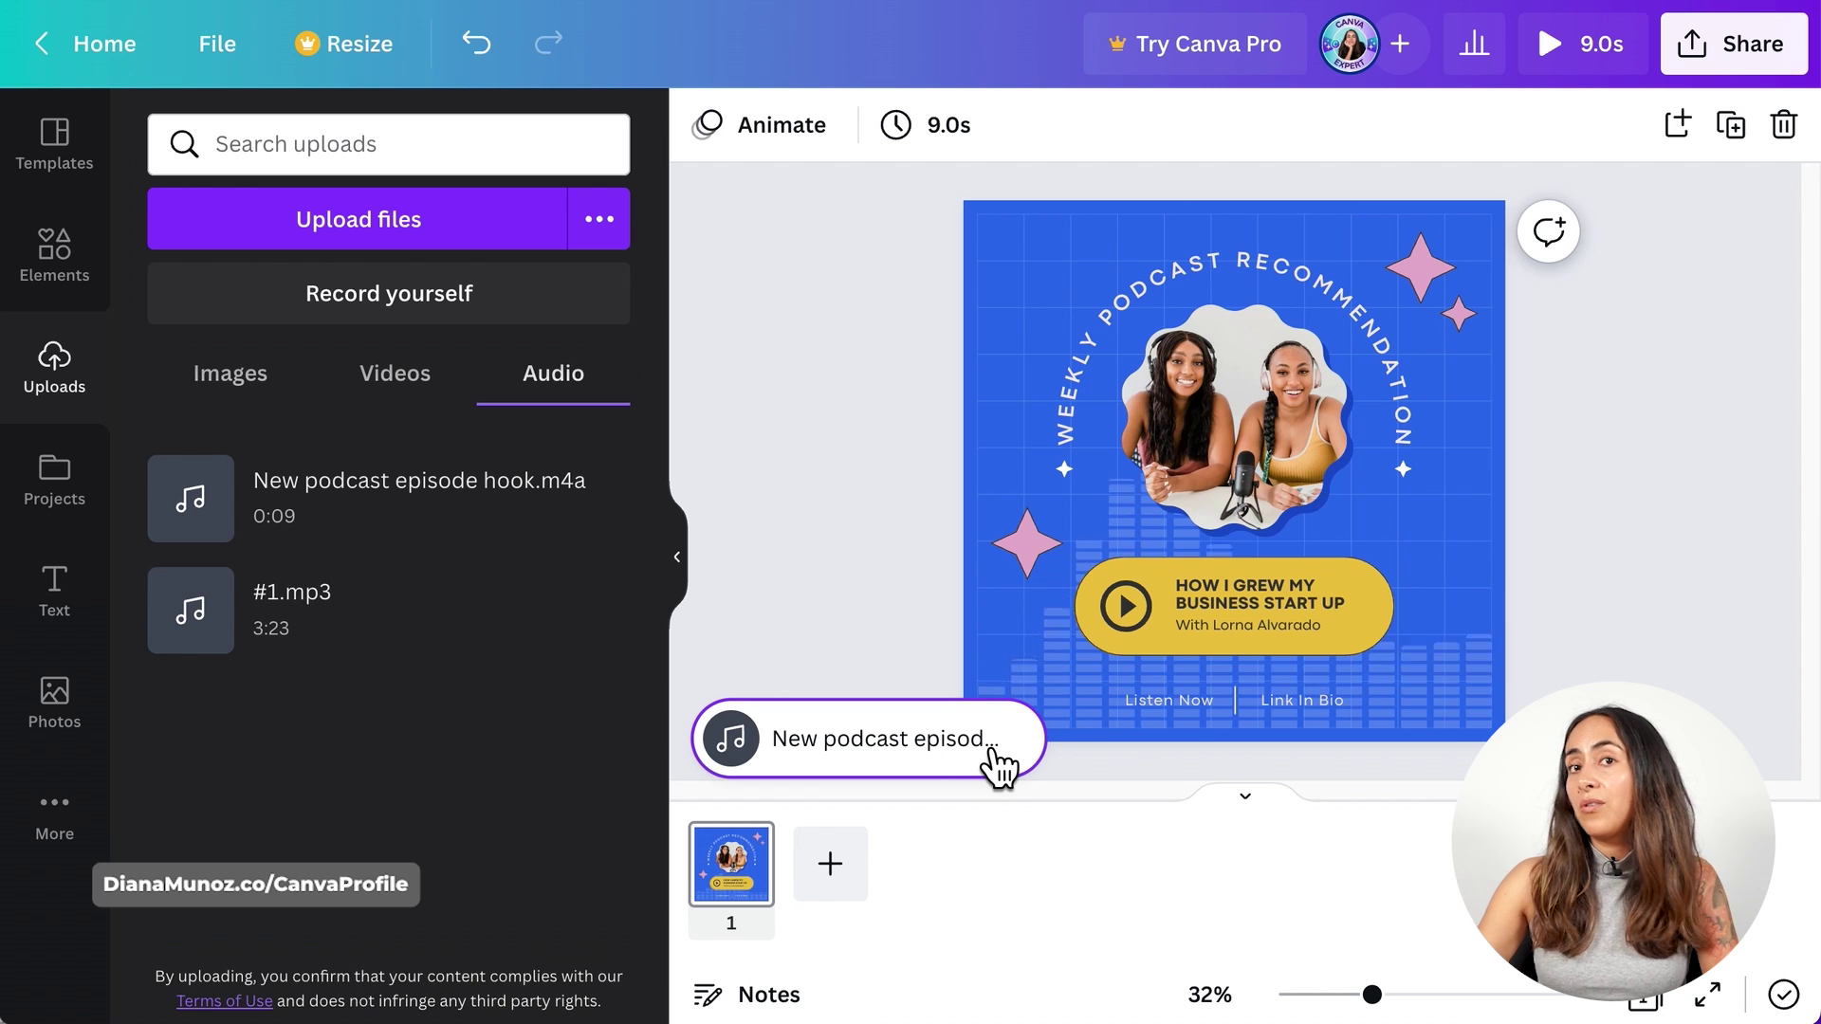
- Shift the audio hook so it plays from its beginning at 0.0s, then stop the preview
click(882, 747)
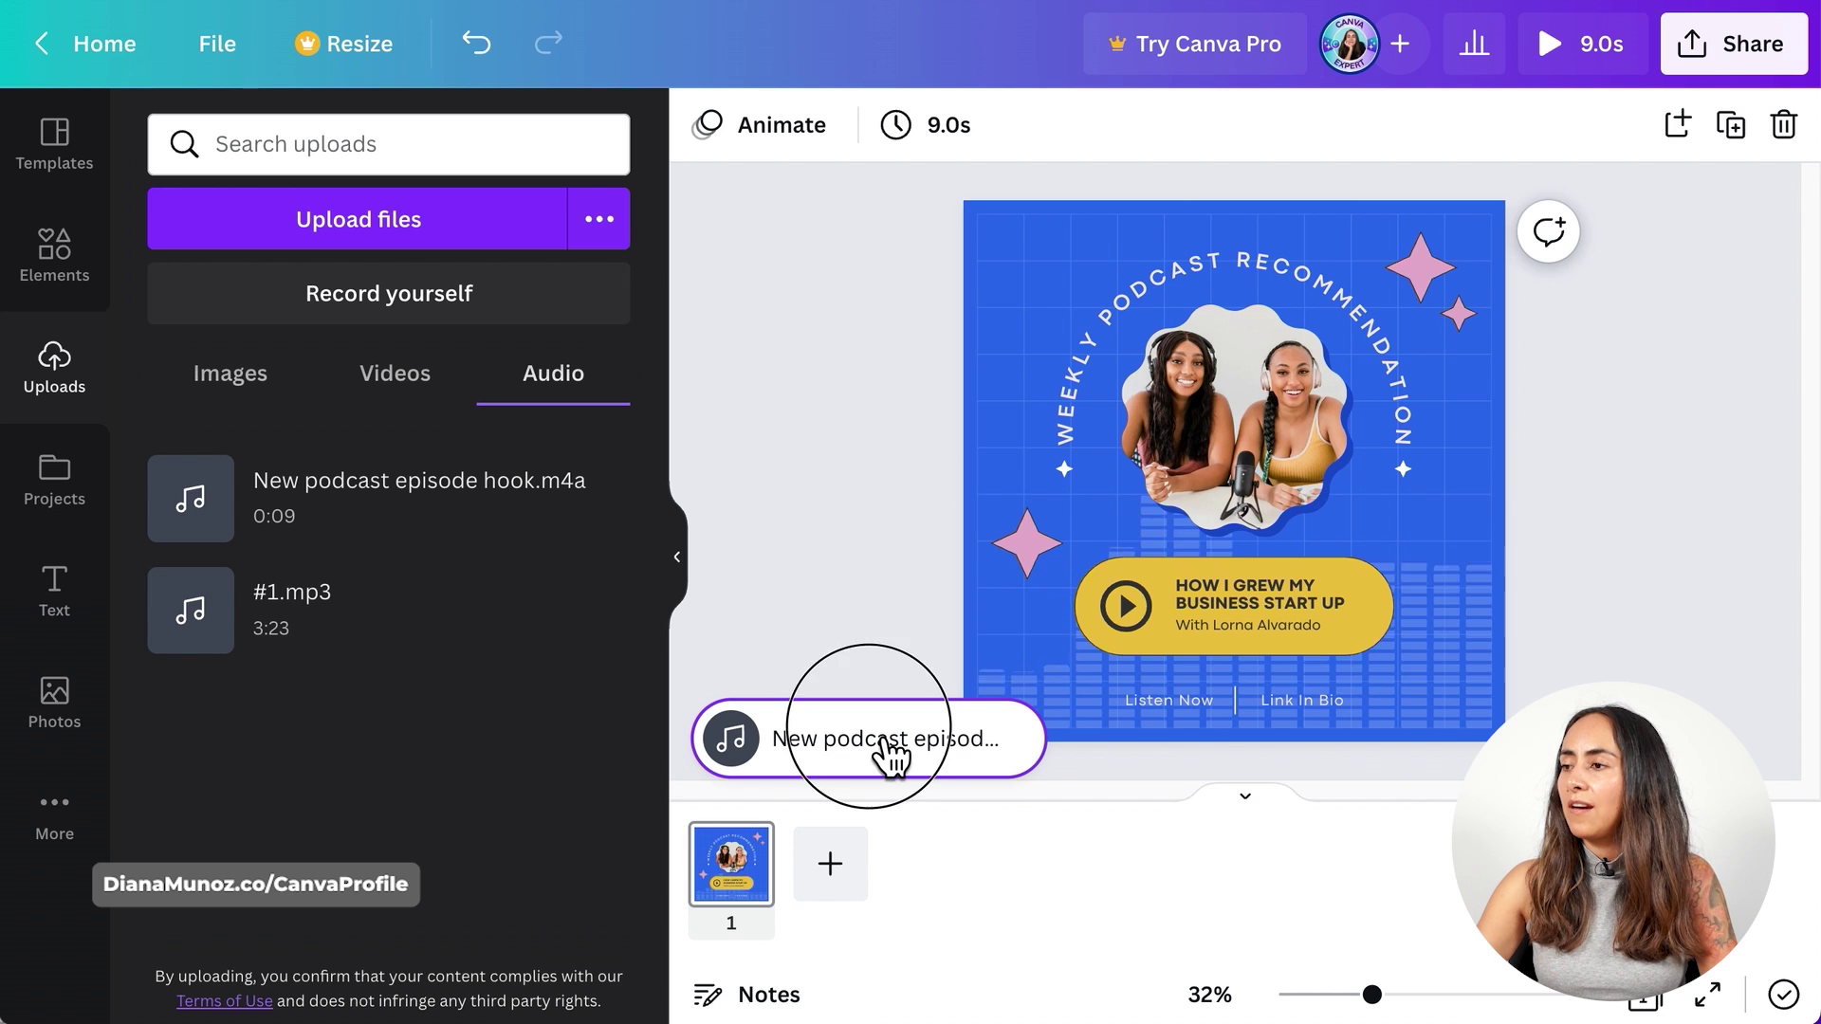
drag(1245, 157, 1214, 167)
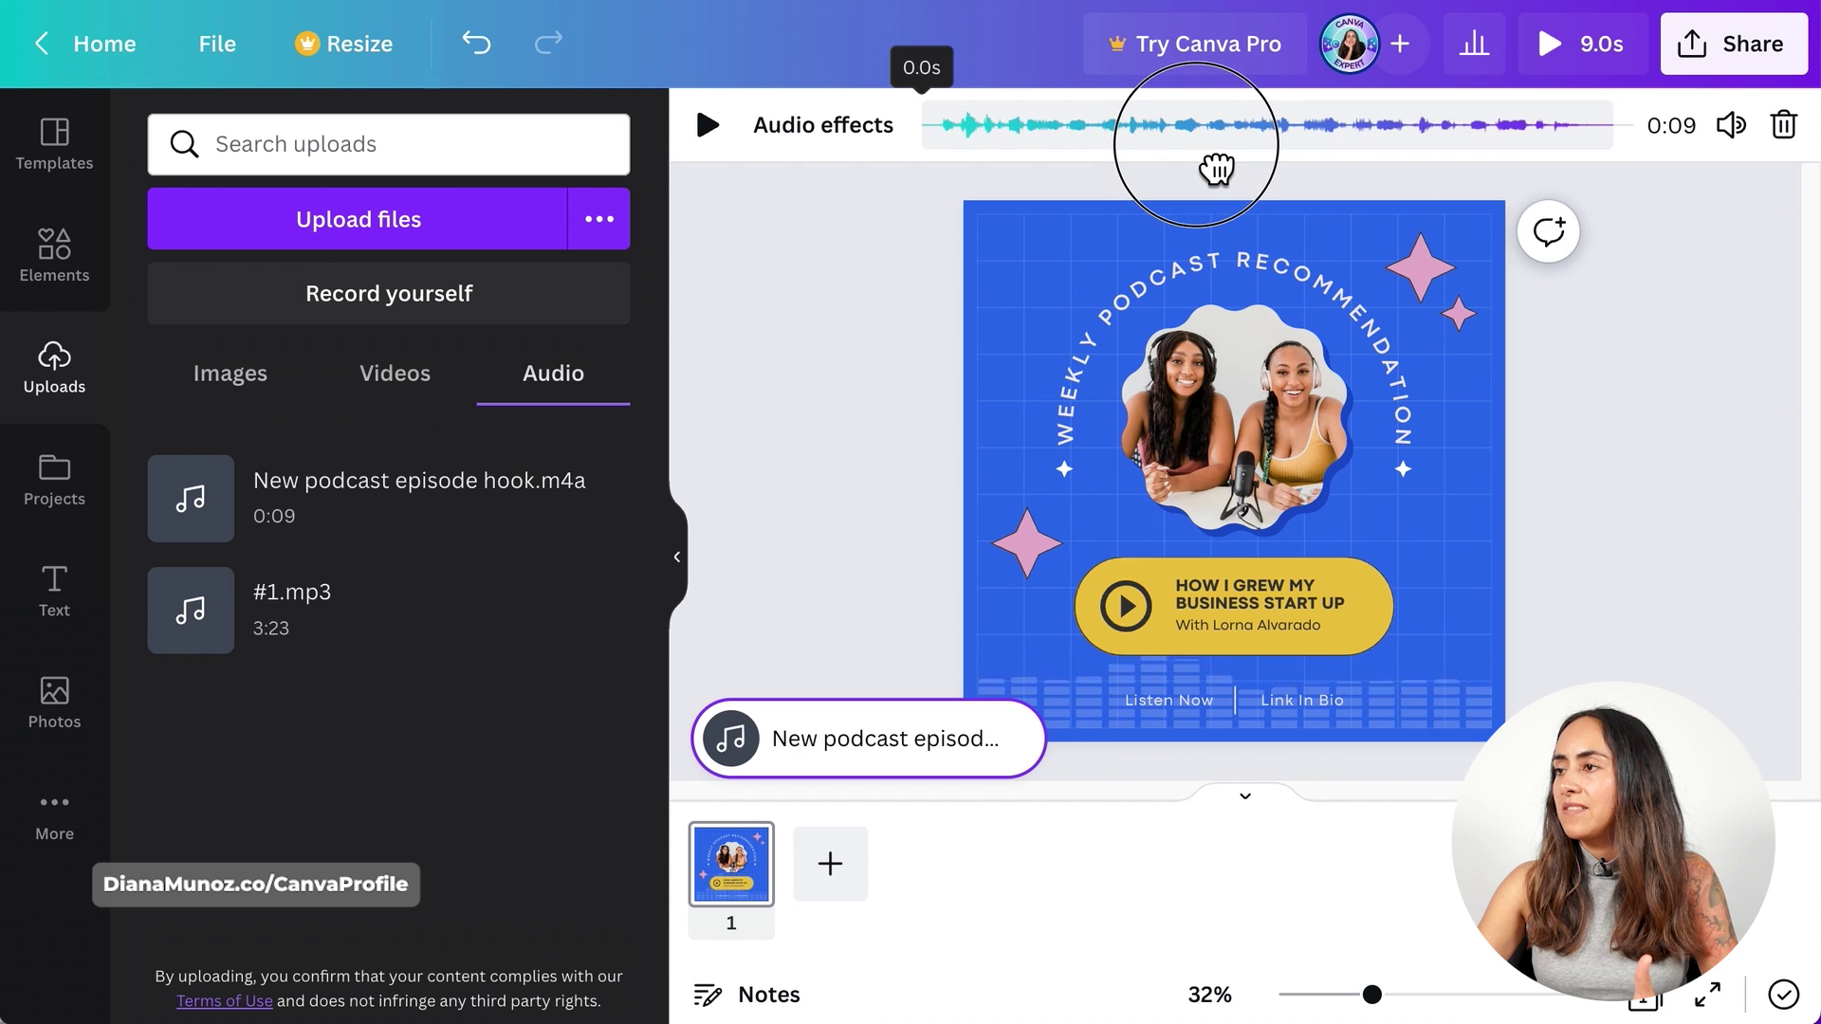
click(710, 127)
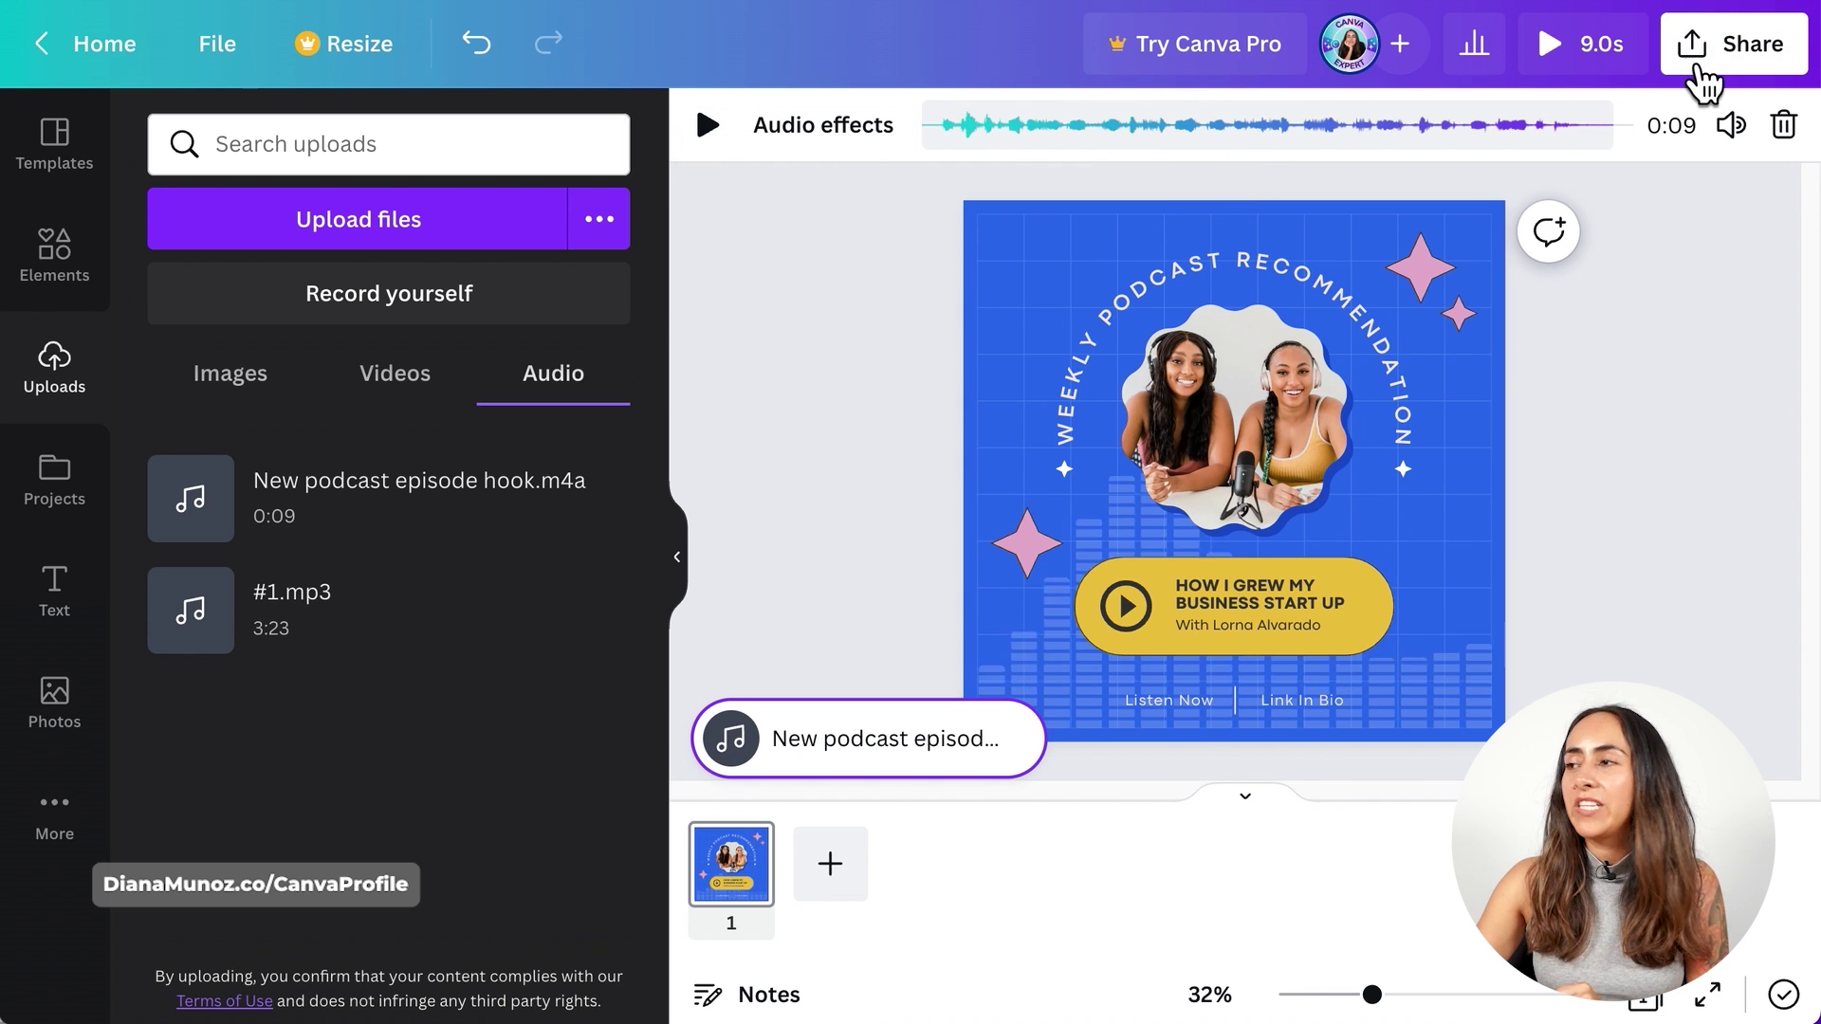
- Download the podcast recommendation post as an MP4 video
click(1771, 70)
click(1451, 804)
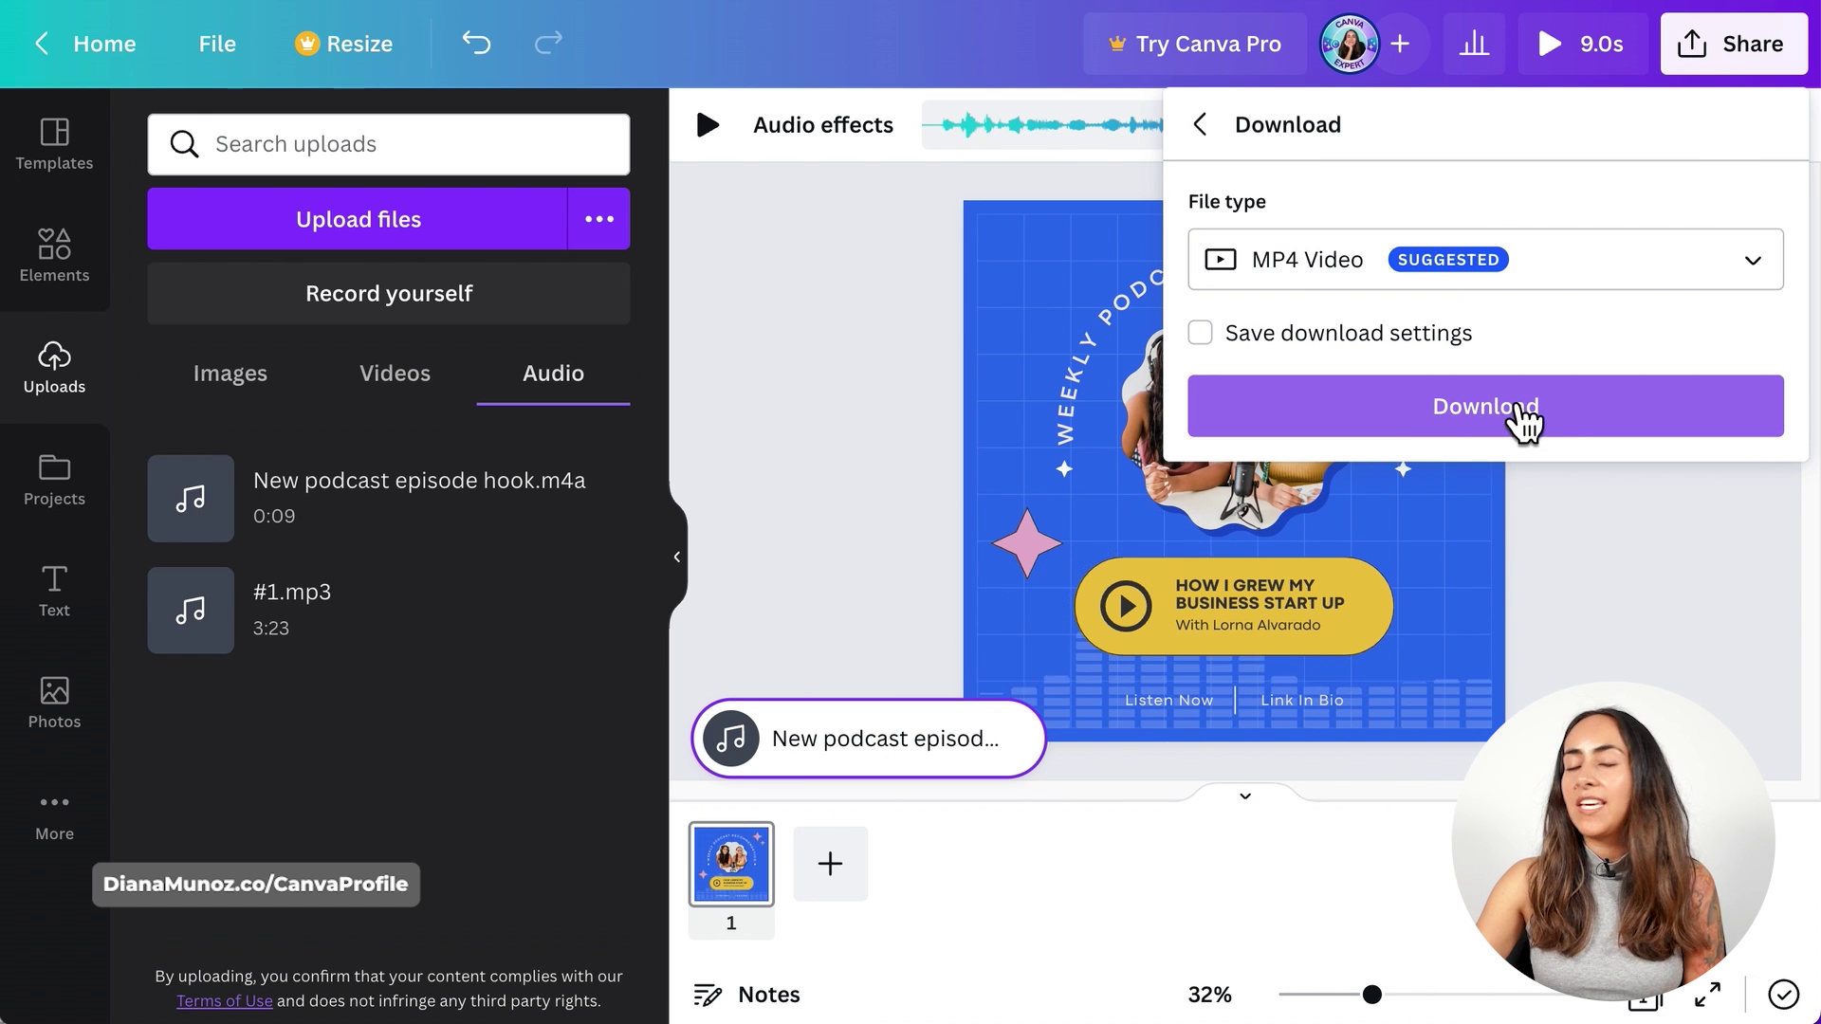
click(1518, 415)
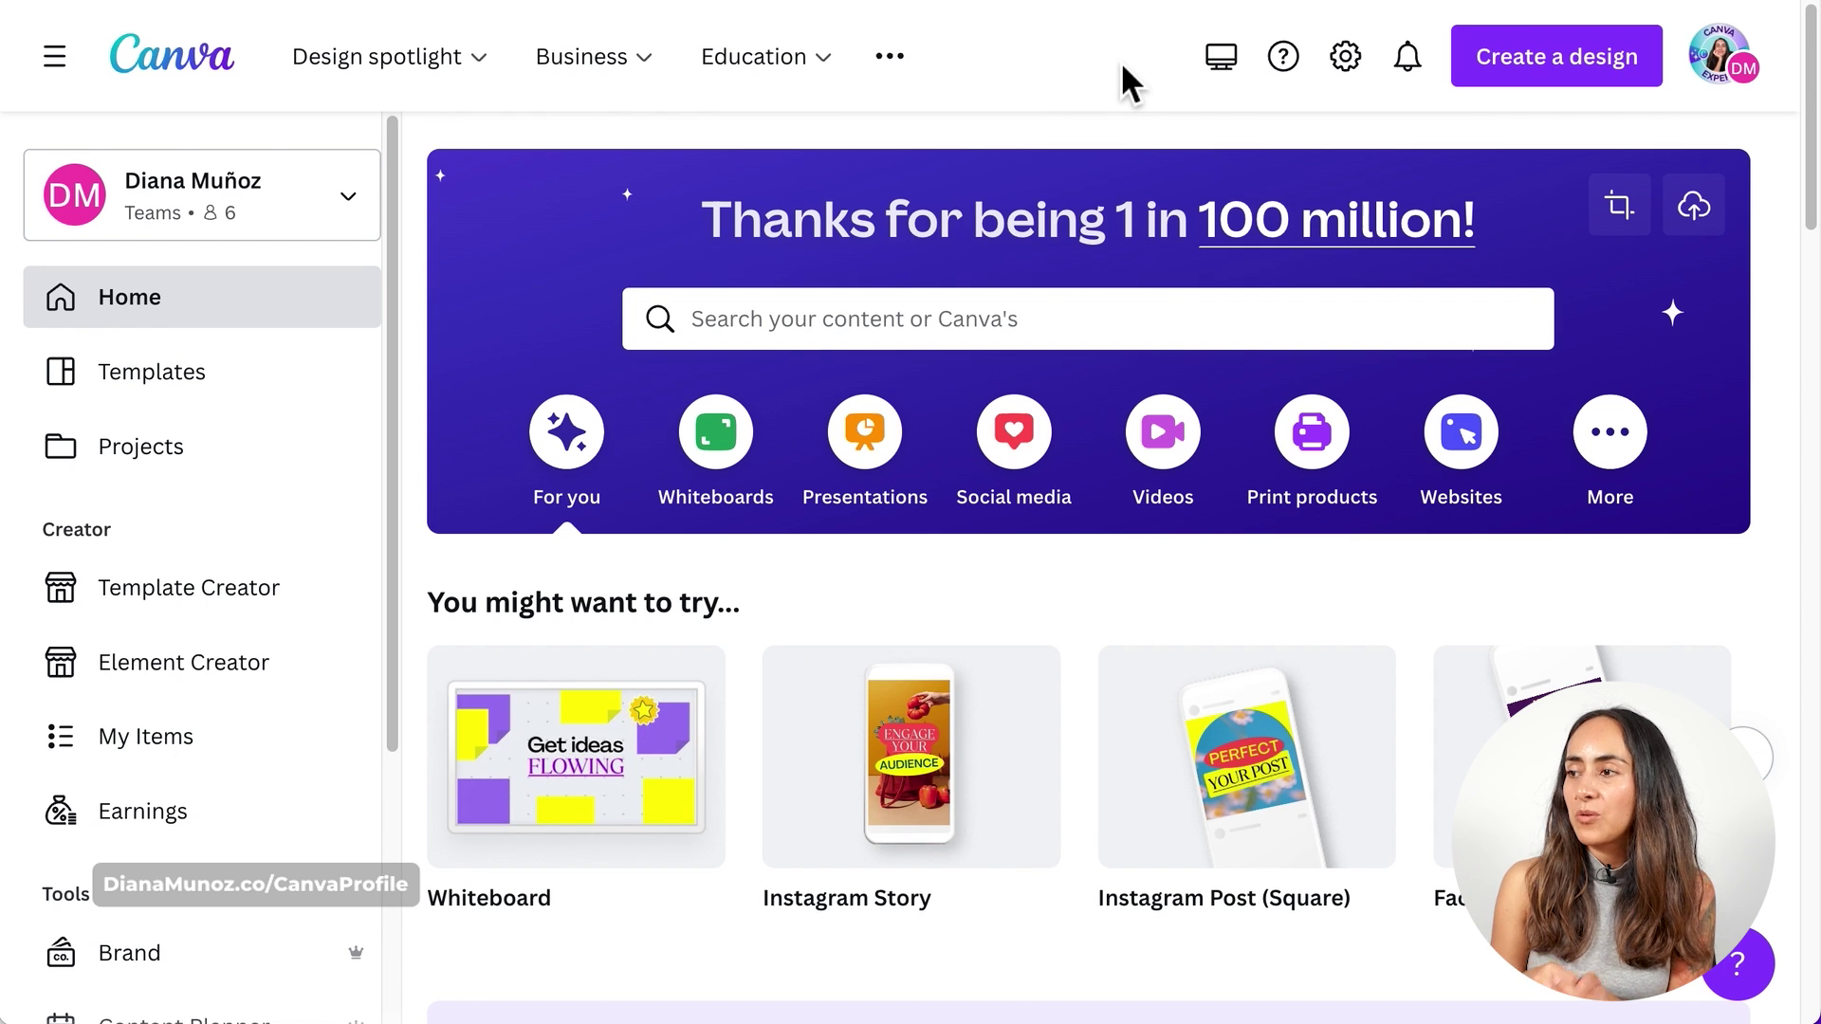
- Create a blank Instagram Post (Square) design from the Social media types
click(1057, 466)
scroll(1479, 730, down, 2)
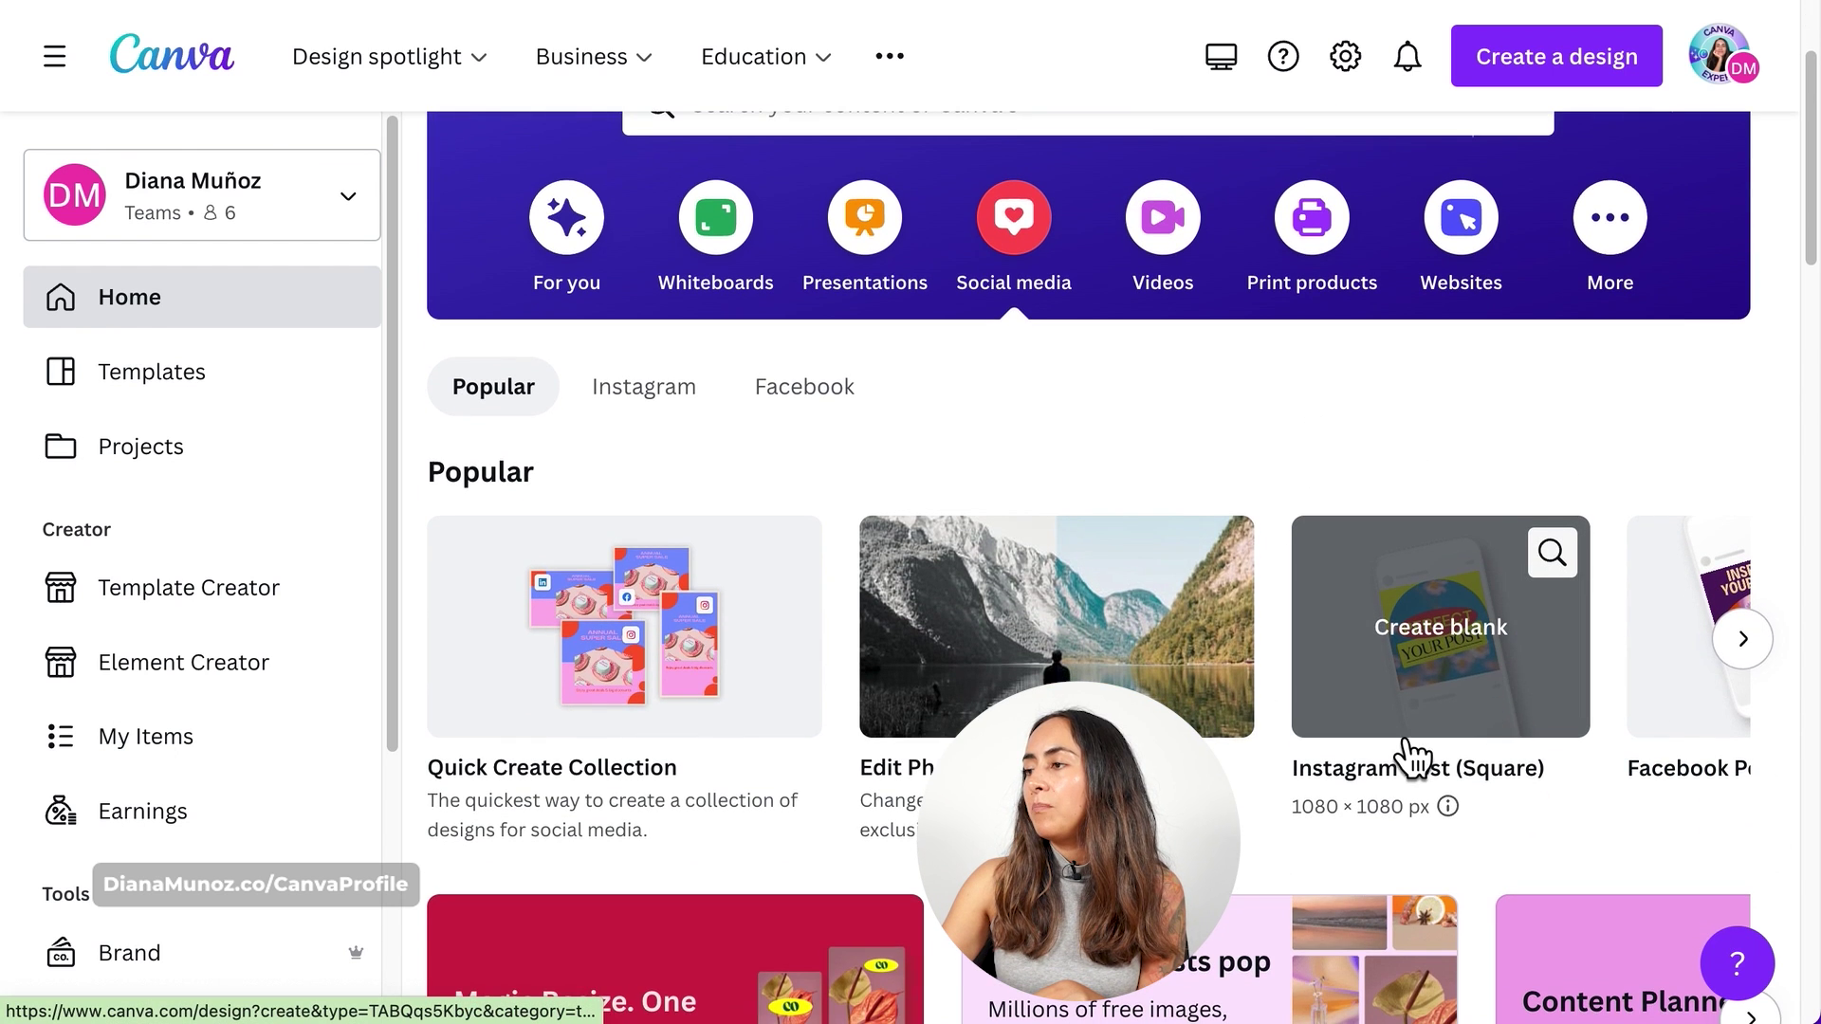
click(1472, 650)
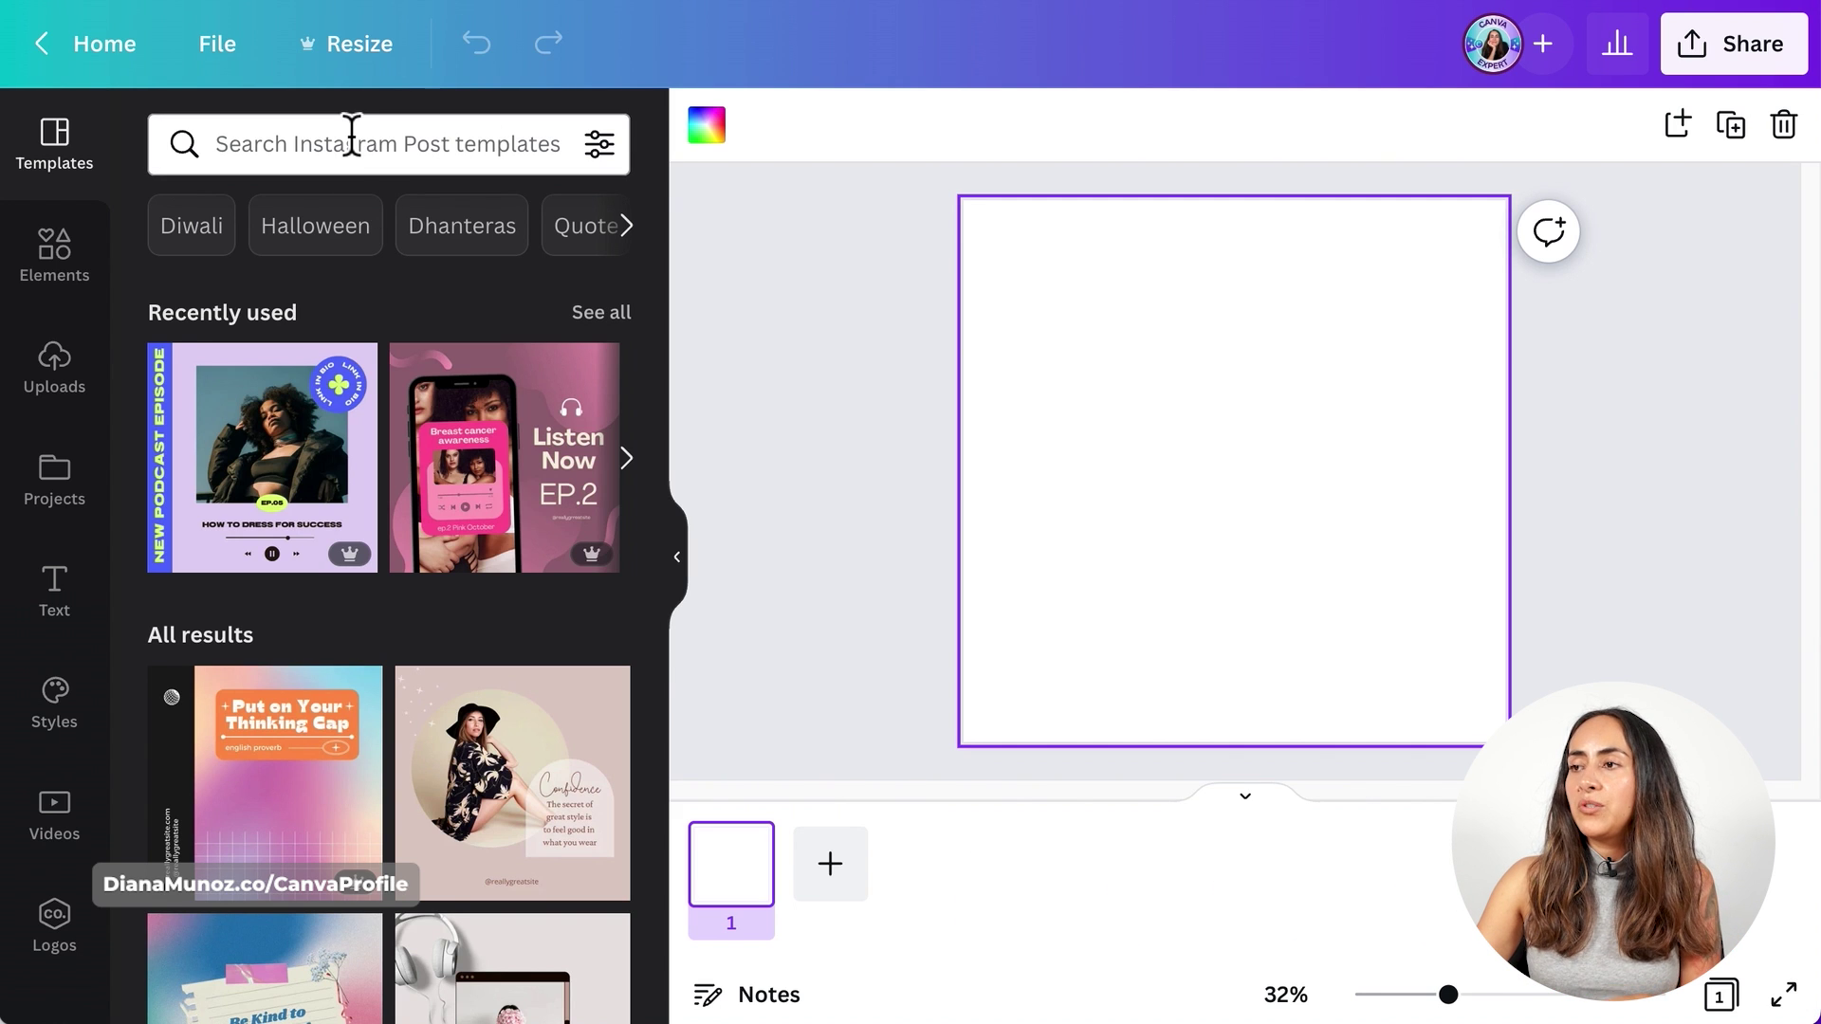
- Search templates for the podcast set and apply the purple New Podcast Episode template
click(352, 149)
text(@dianamunoz podcast)
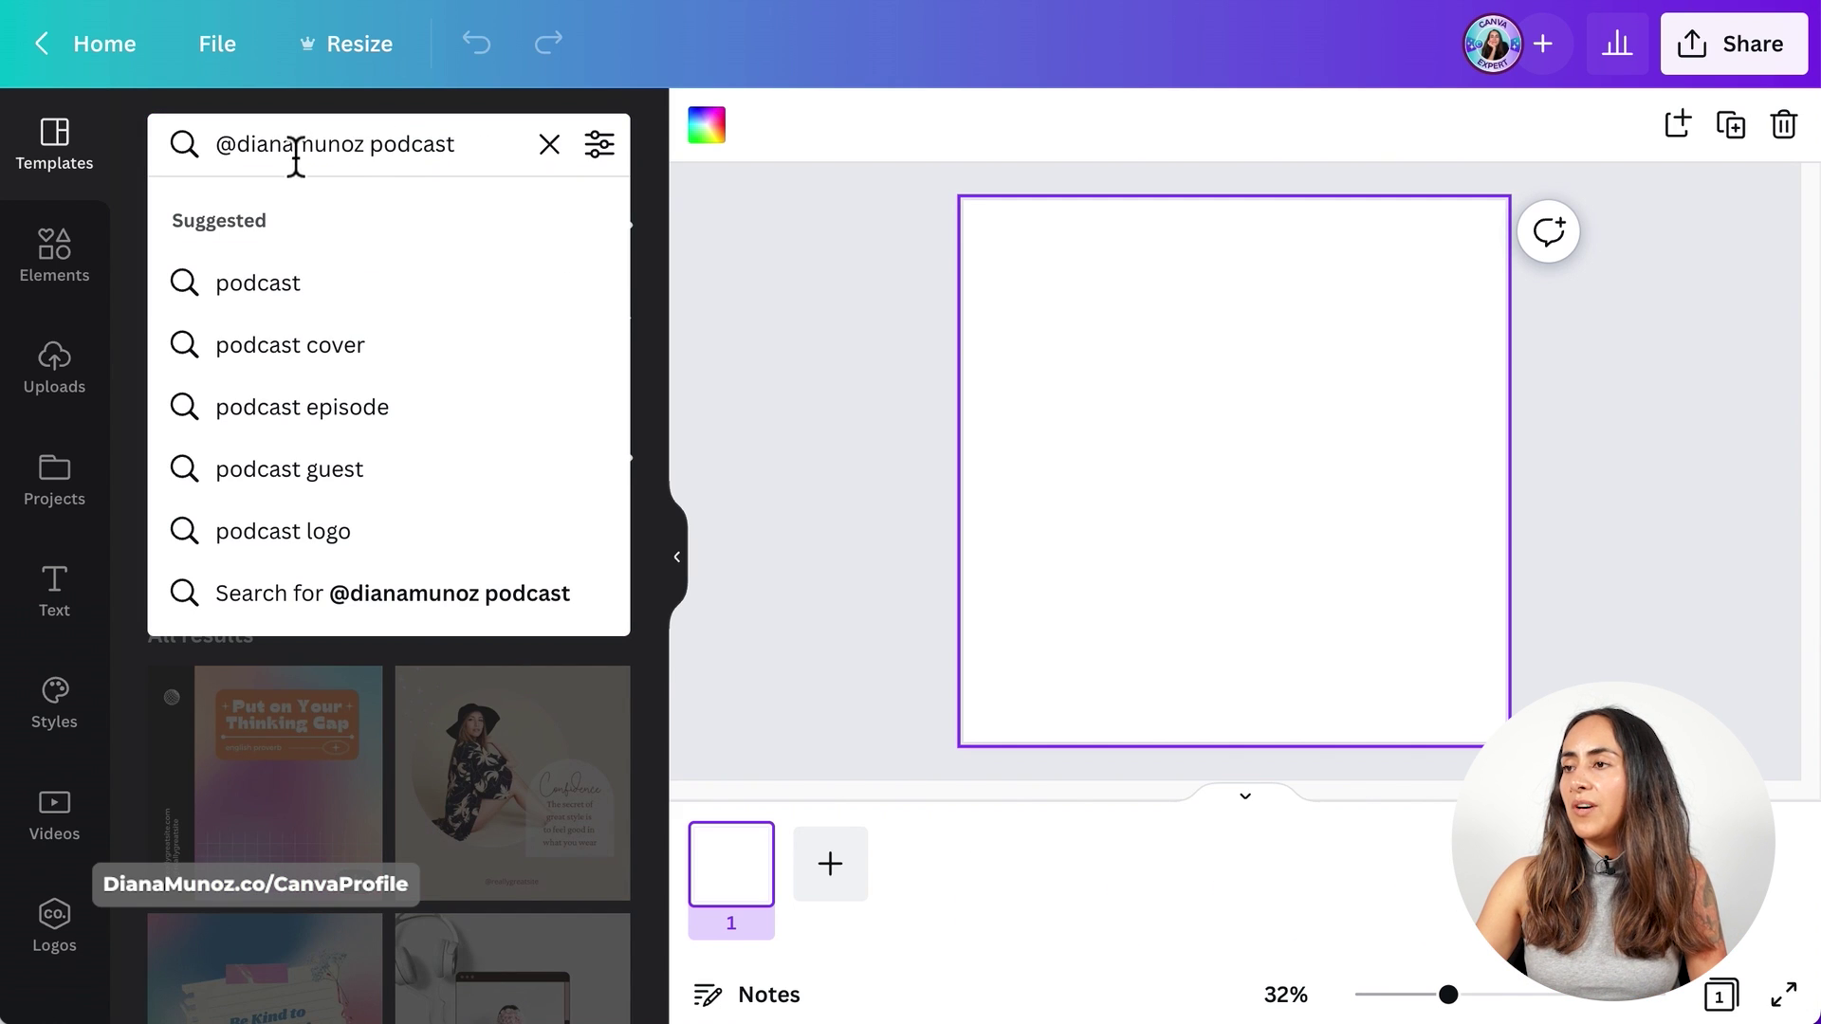
key(Return)
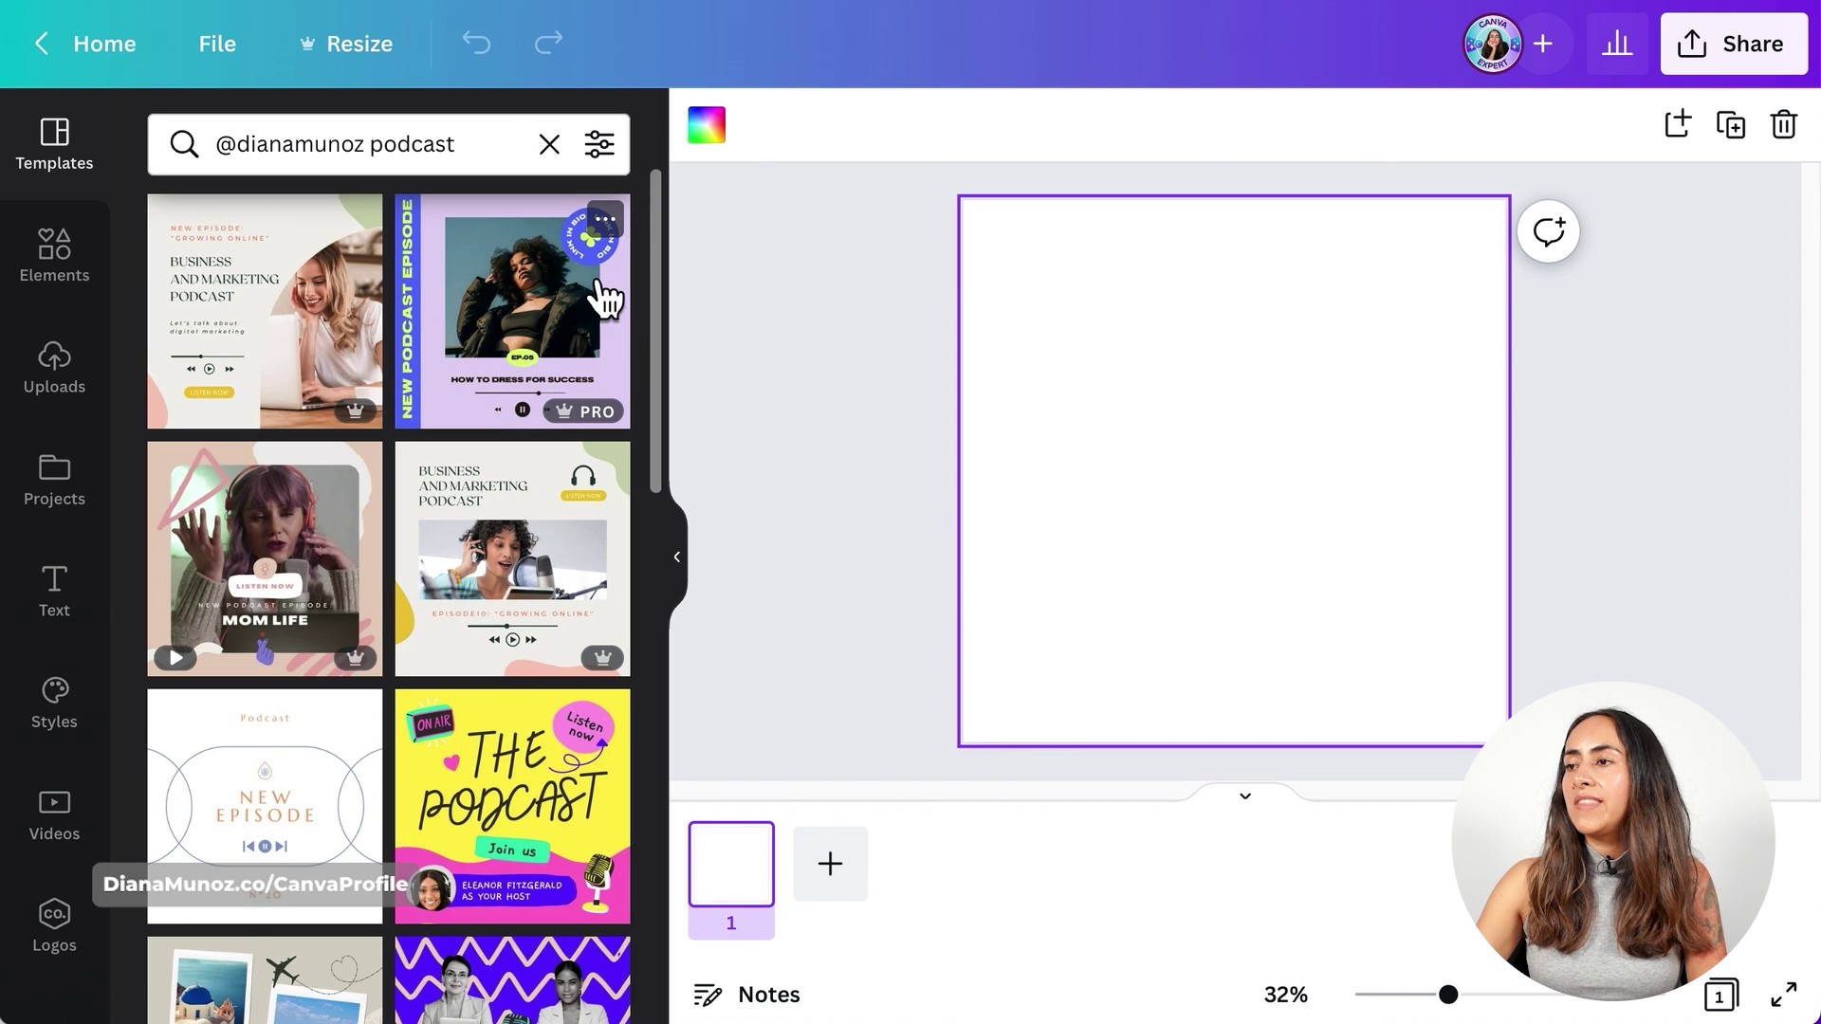
click(523, 408)
mouse_move(582, 419)
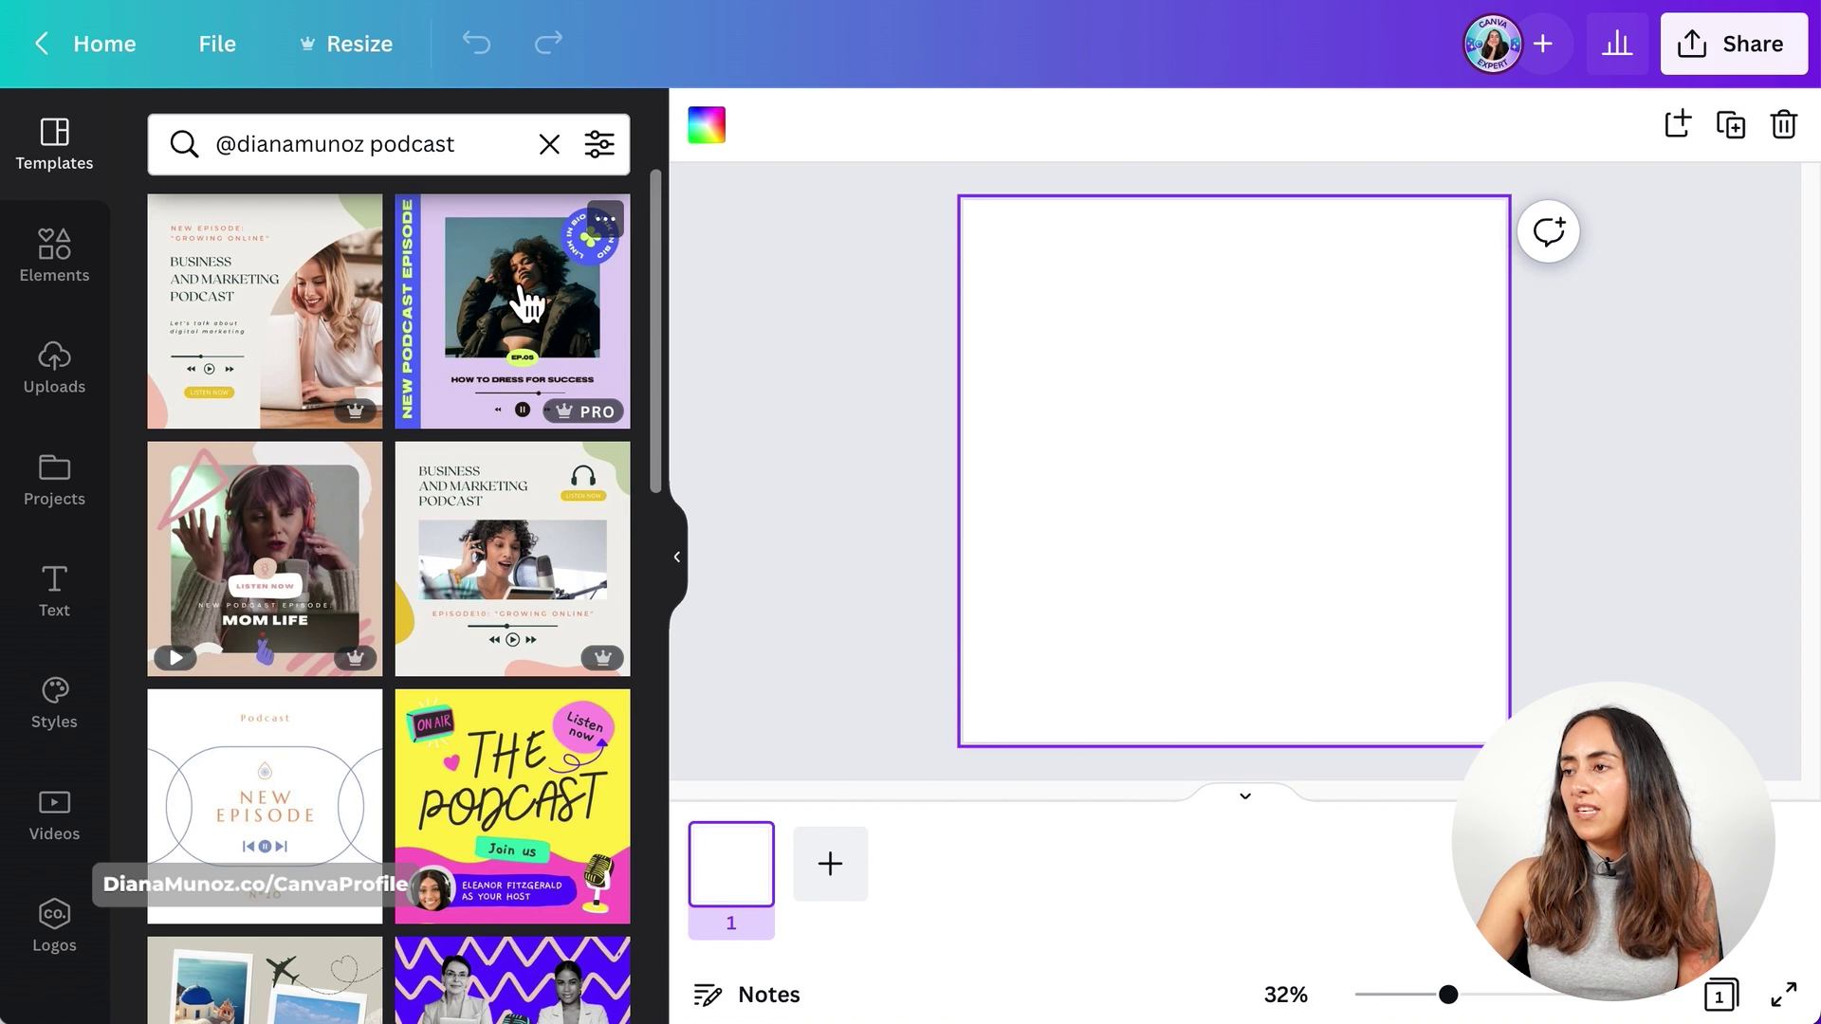
click(583, 391)
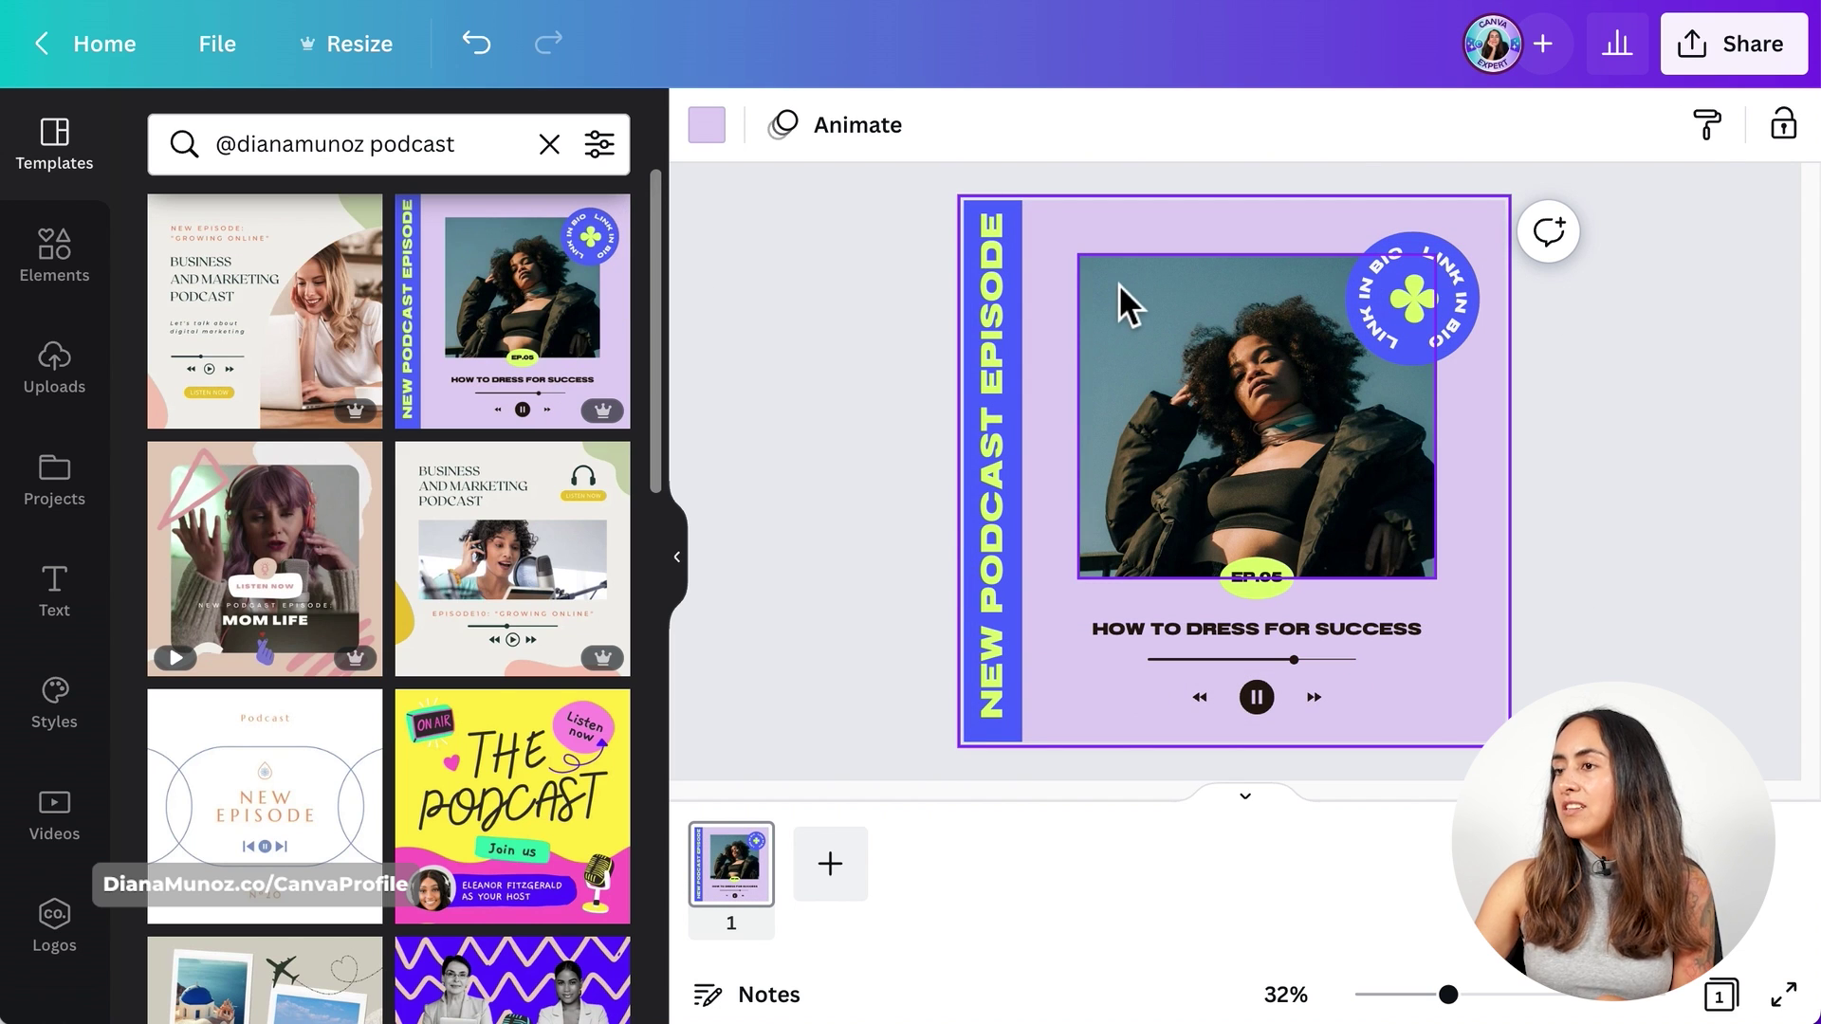
click(869, 549)
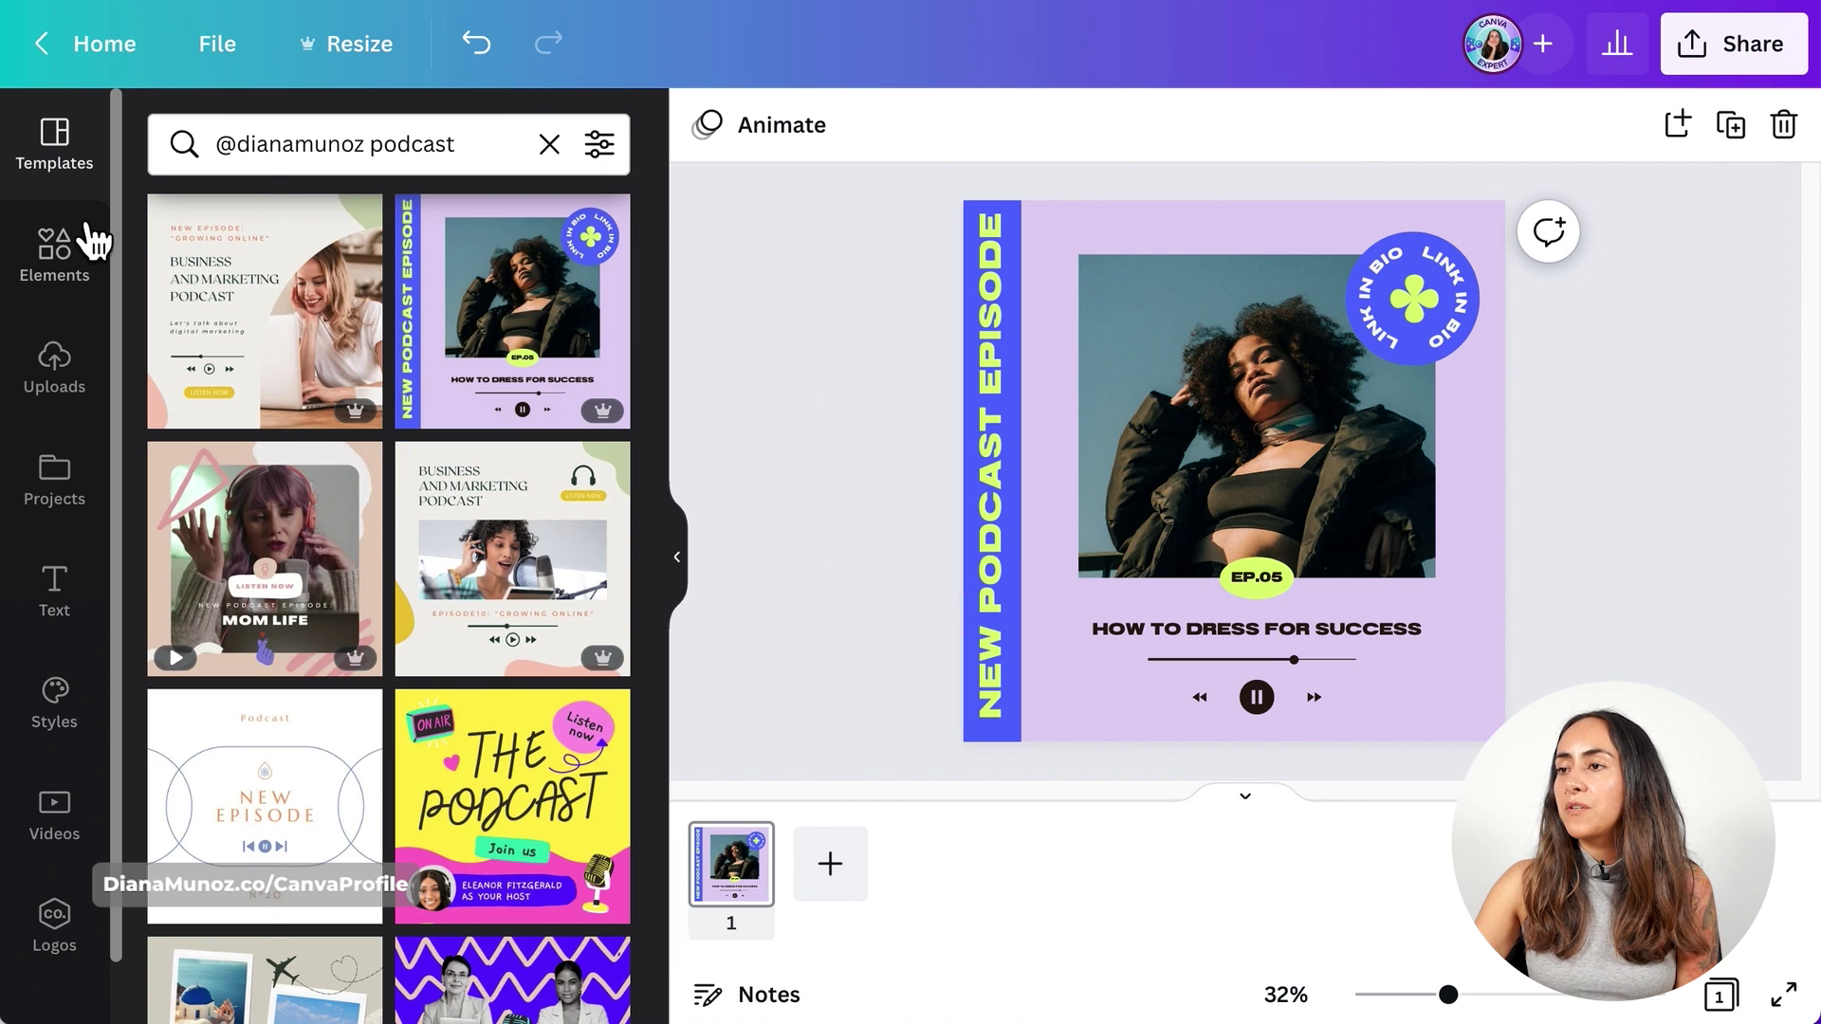
- Search the Videos library for 'audio wave' and browse the 7–30 second waveform clips
scroll(83, 294, down, 1)
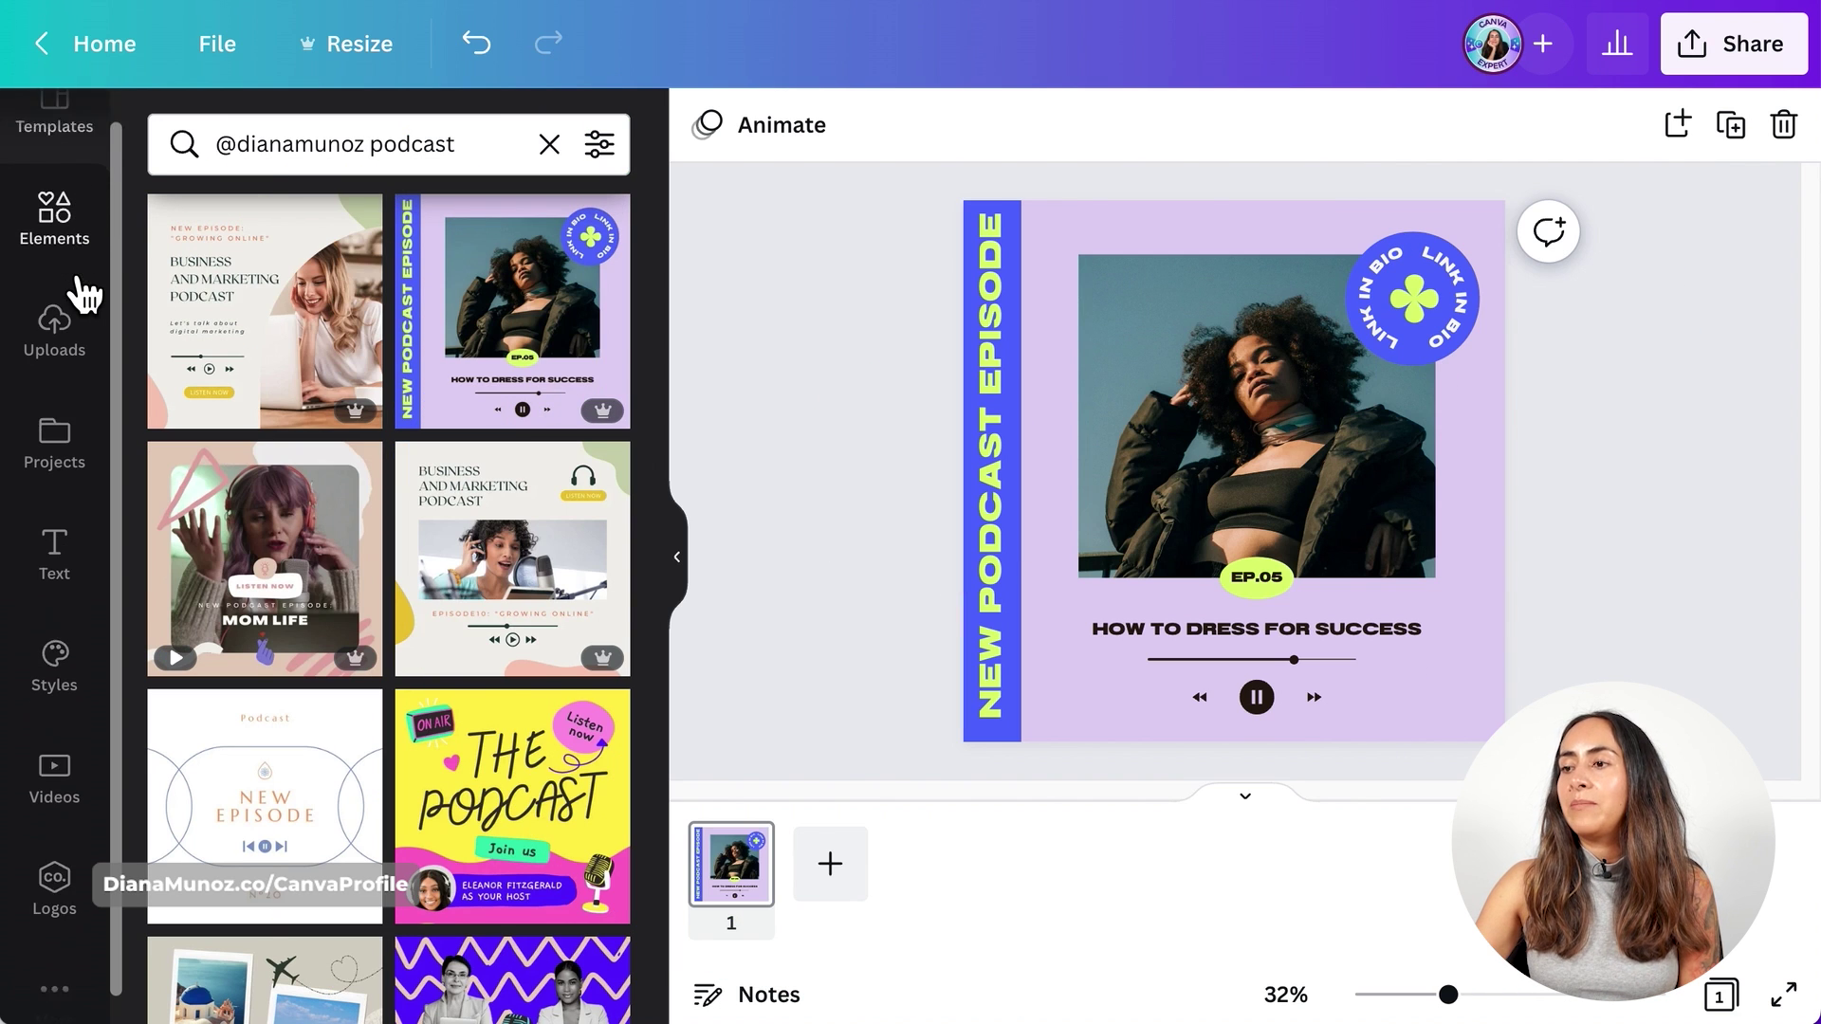
click(75, 788)
click(390, 146)
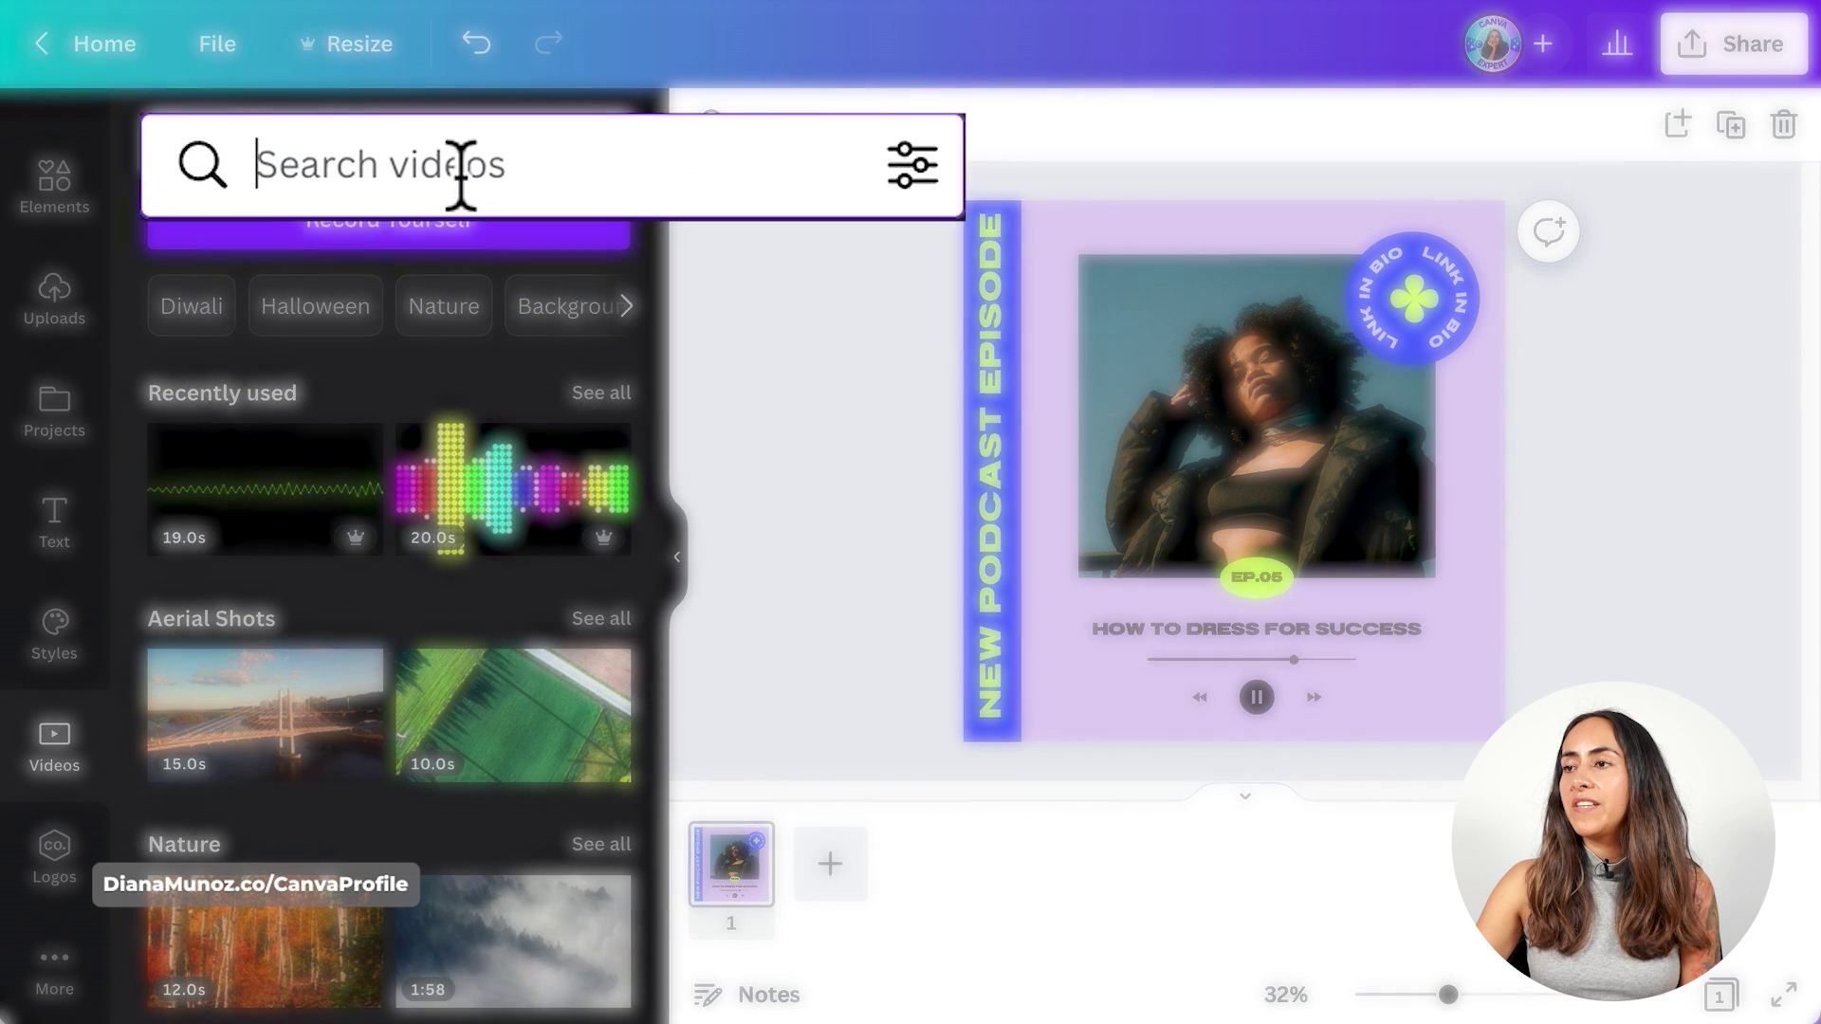
text(audio wave)
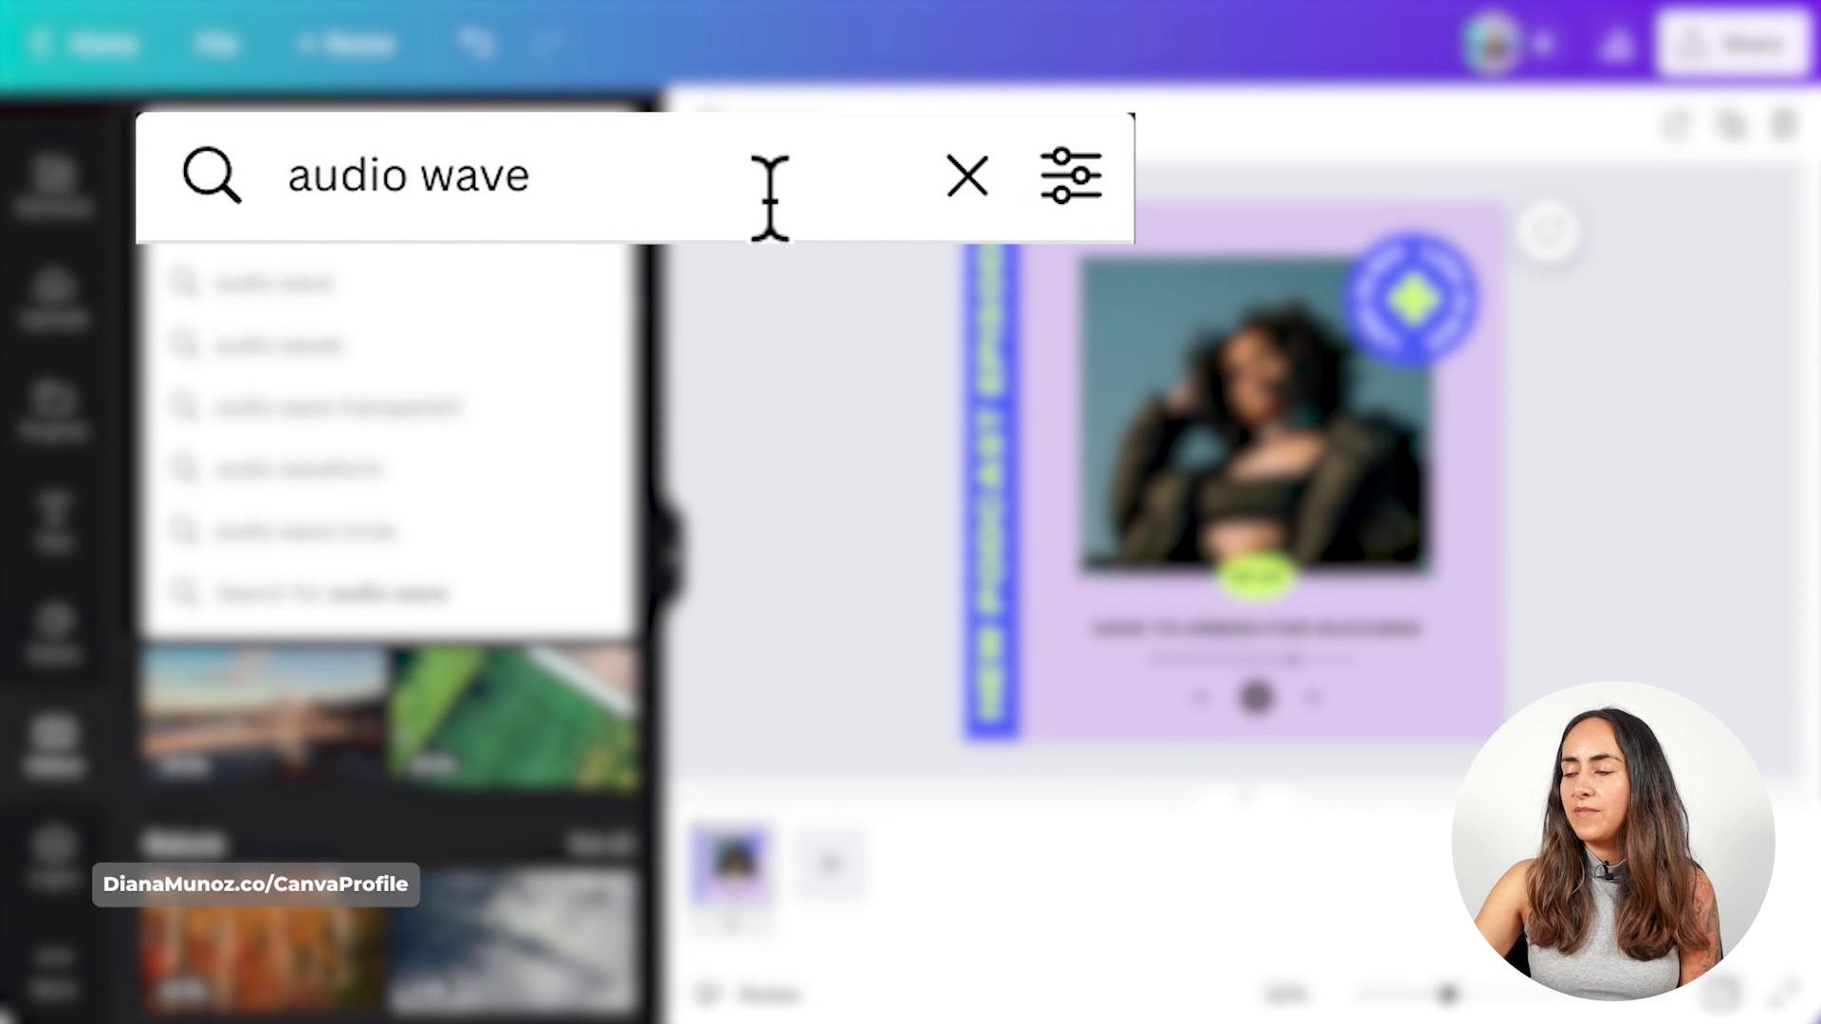
key(Return)
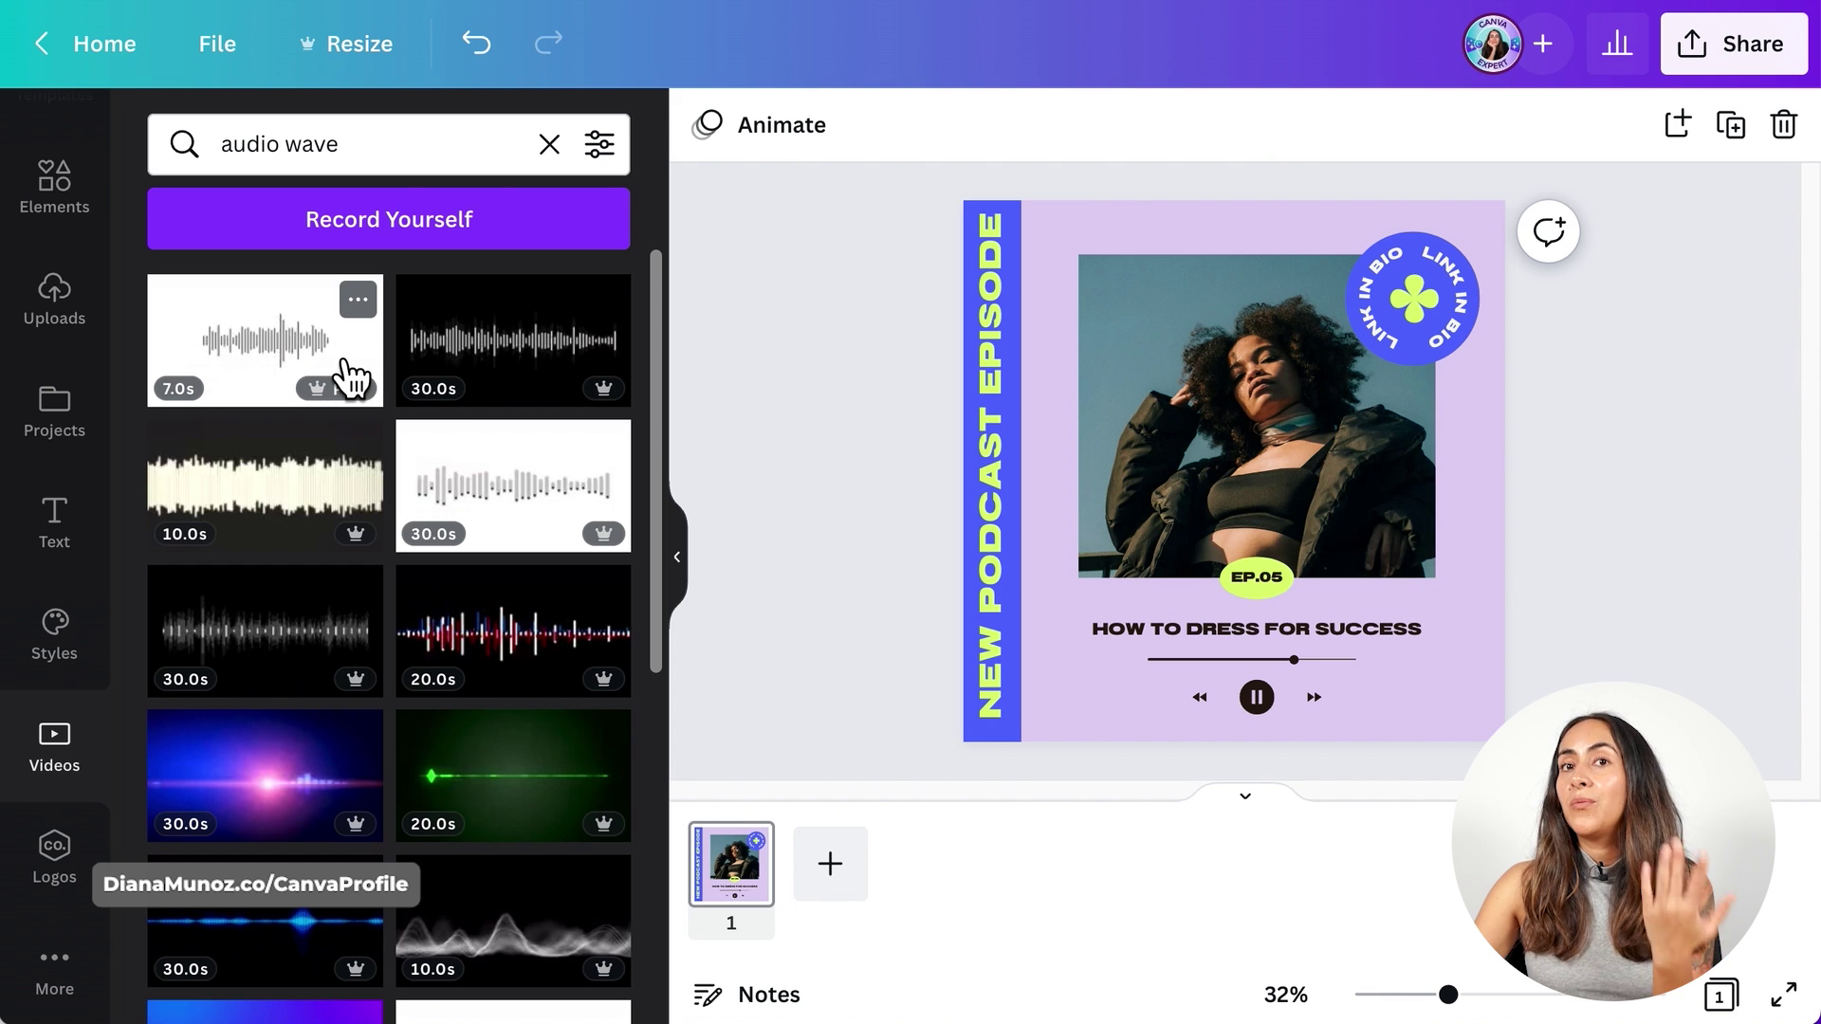
scroll(352, 377, down, 2)
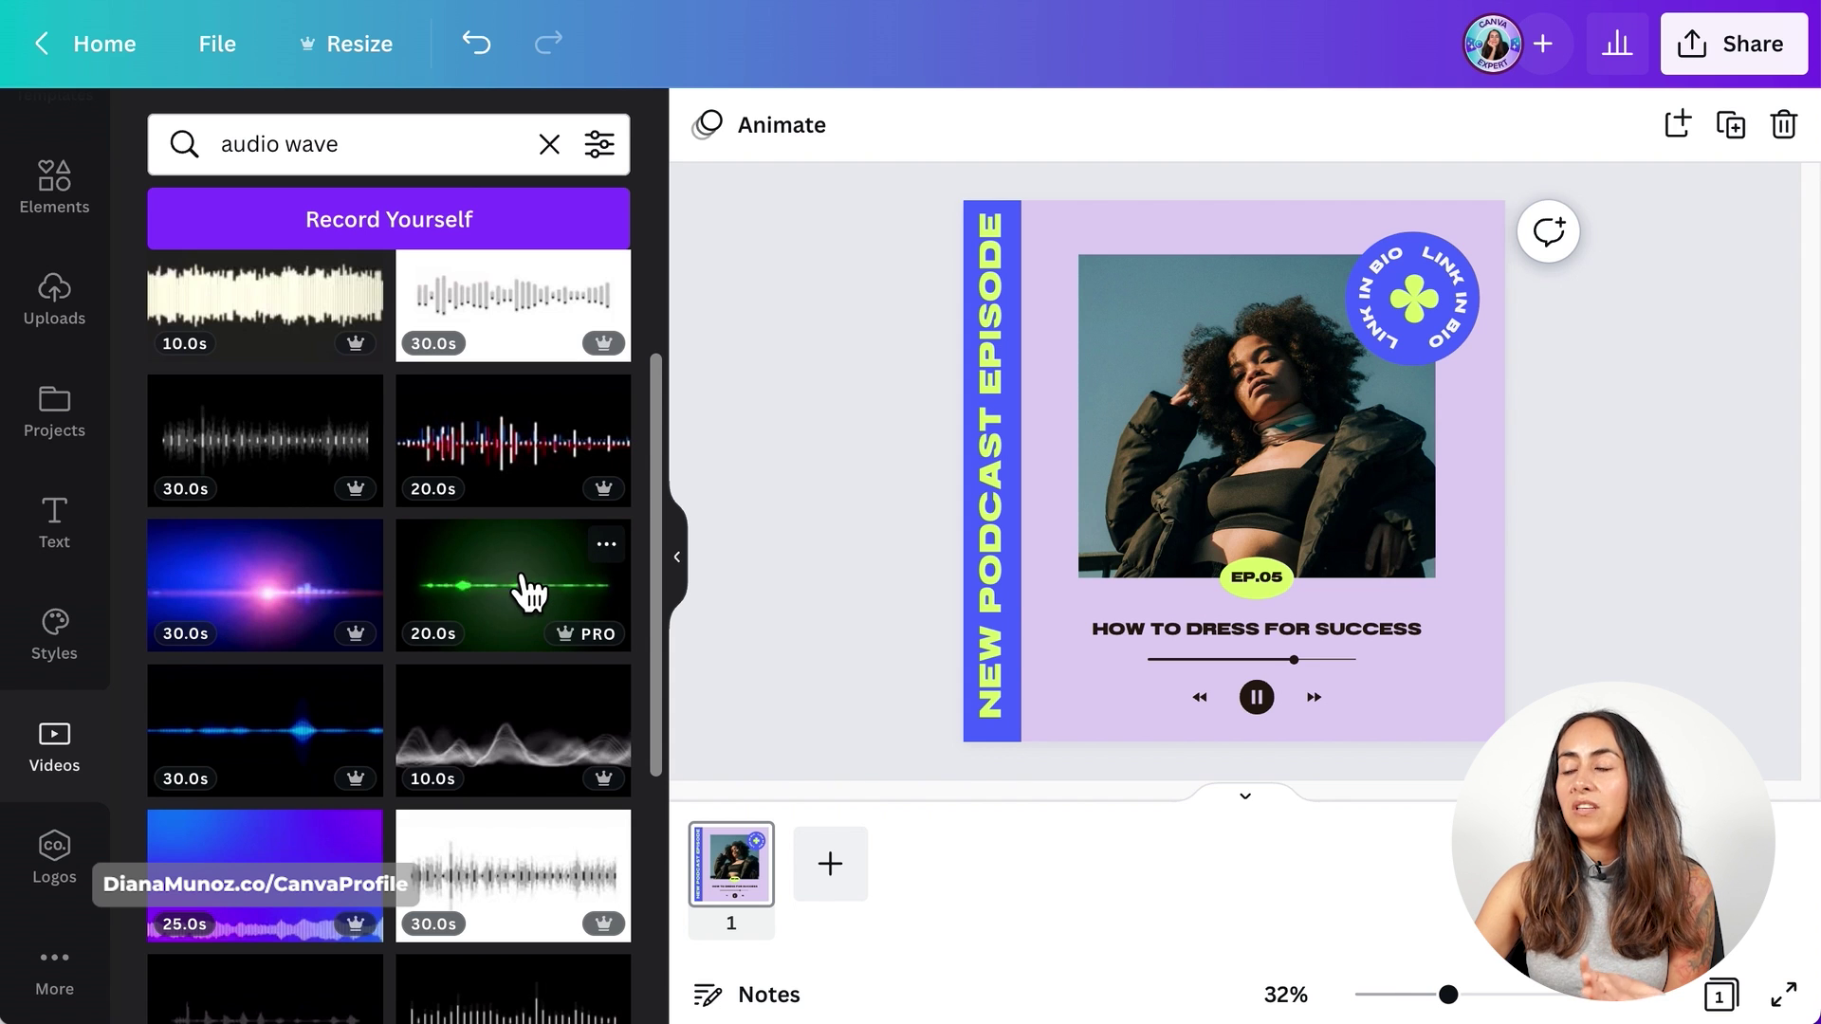
scroll(528, 592, down, 1)
scroll(528, 591, down, 1)
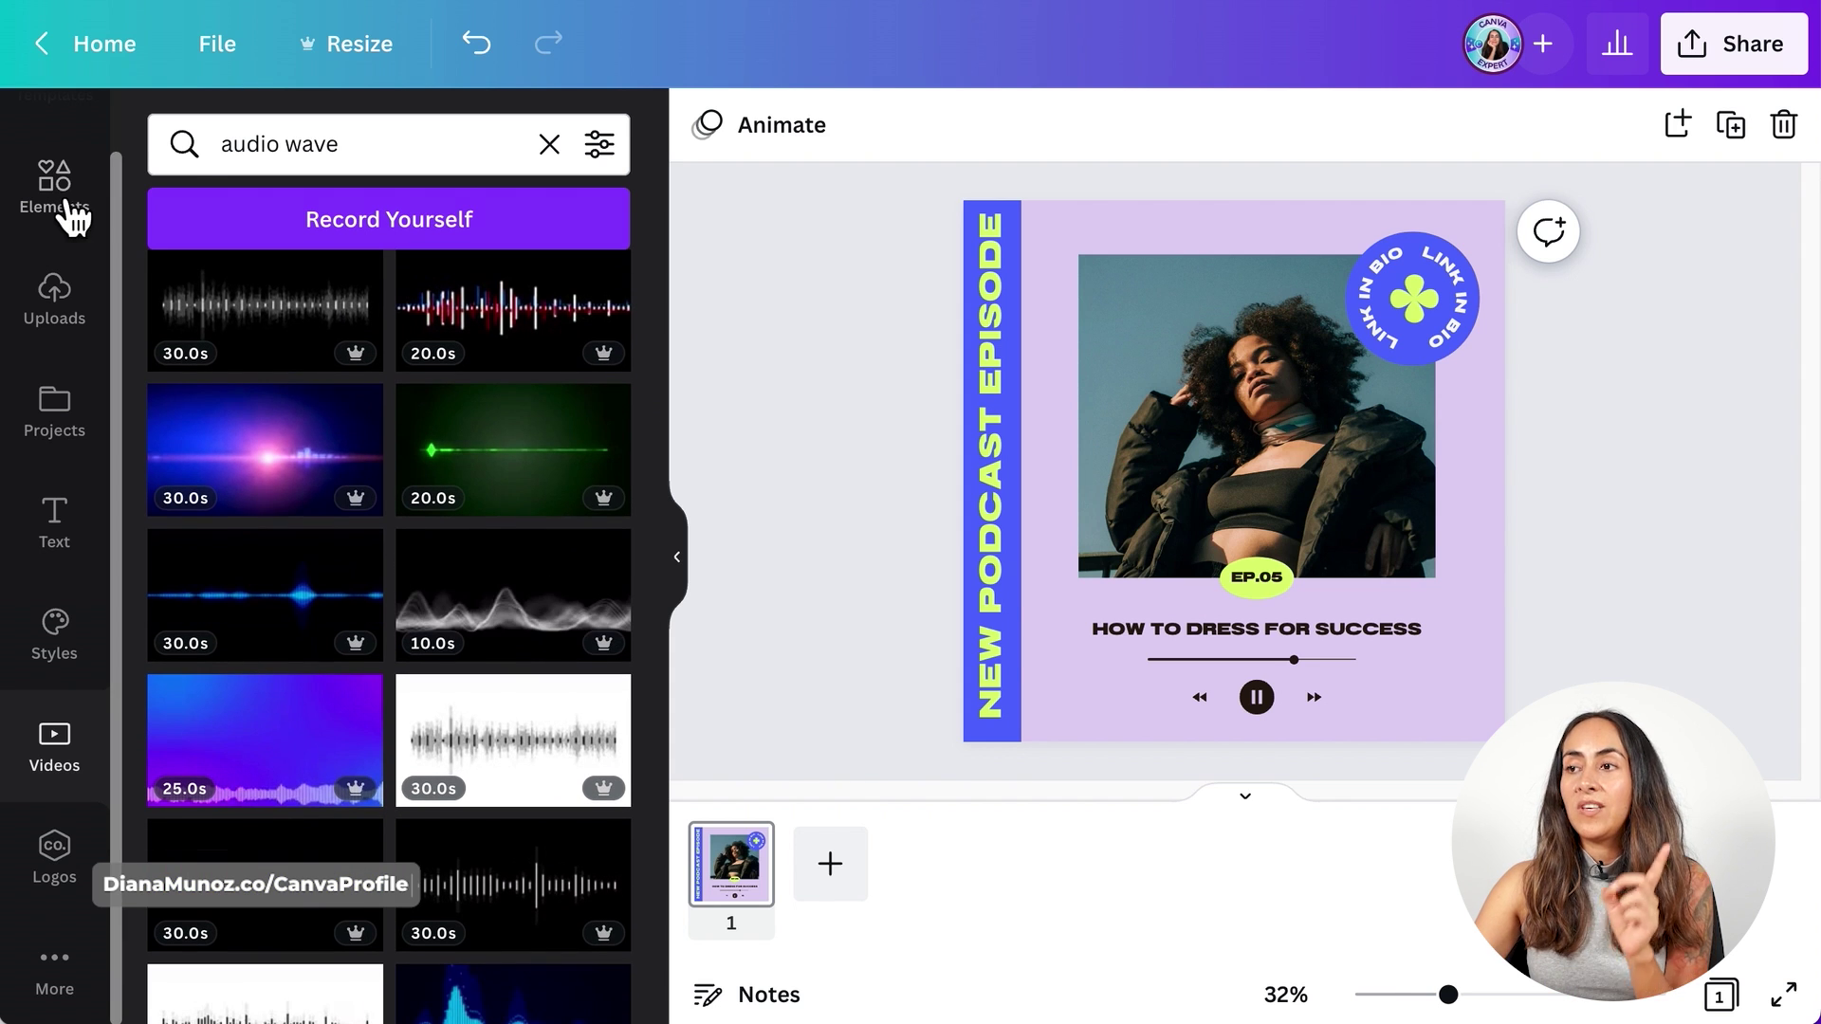
scroll(304, 597, down, 1)
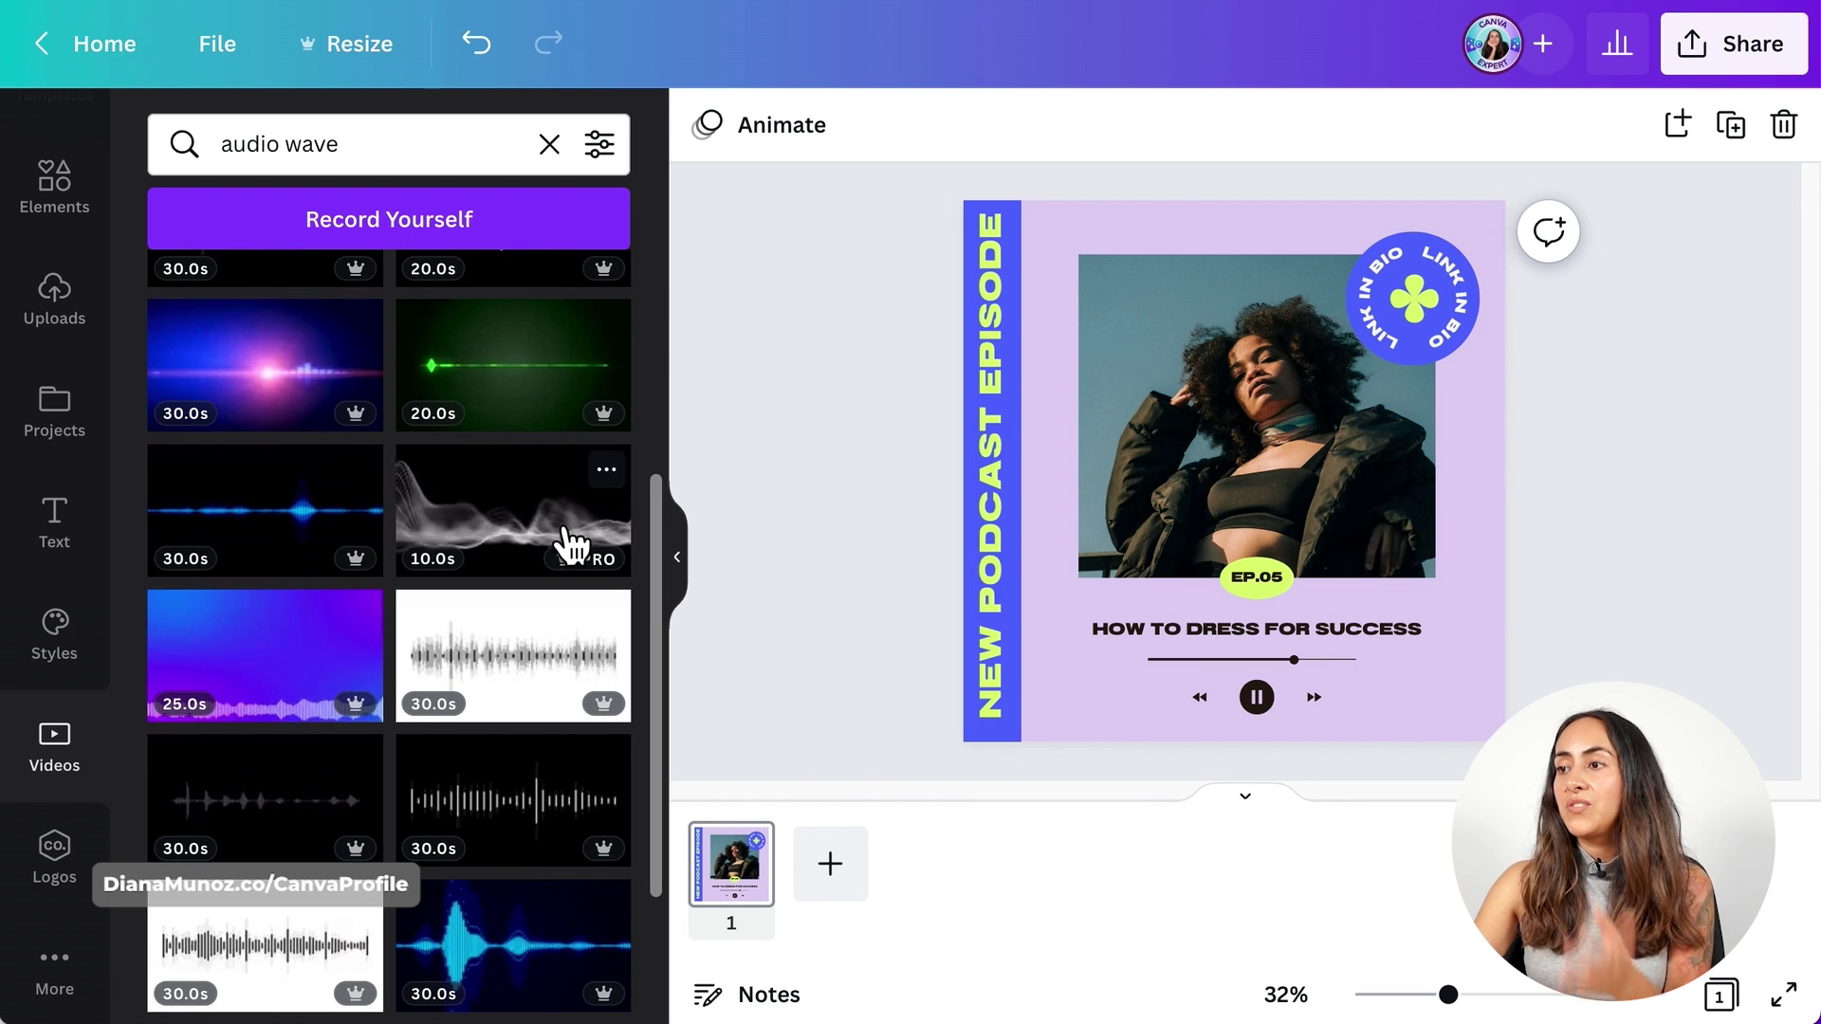
scroll(569, 536, up, 5)
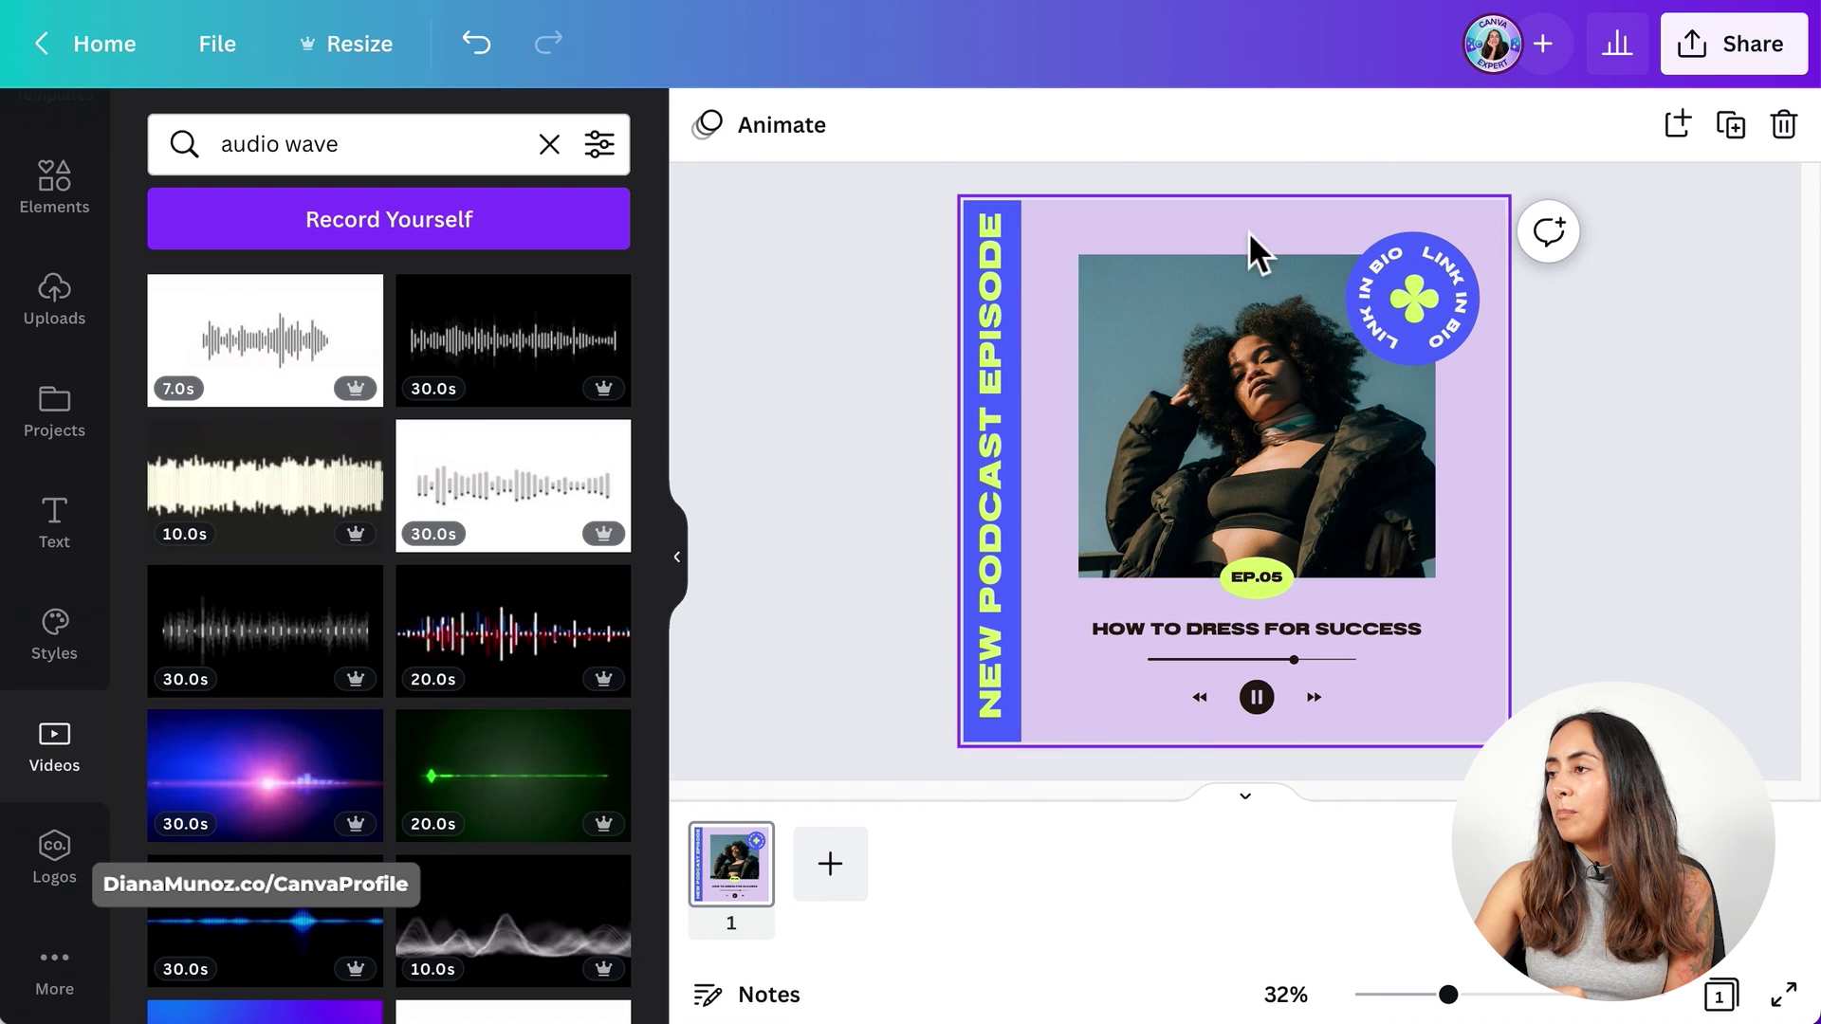
scroll(528, 740, down, 10)
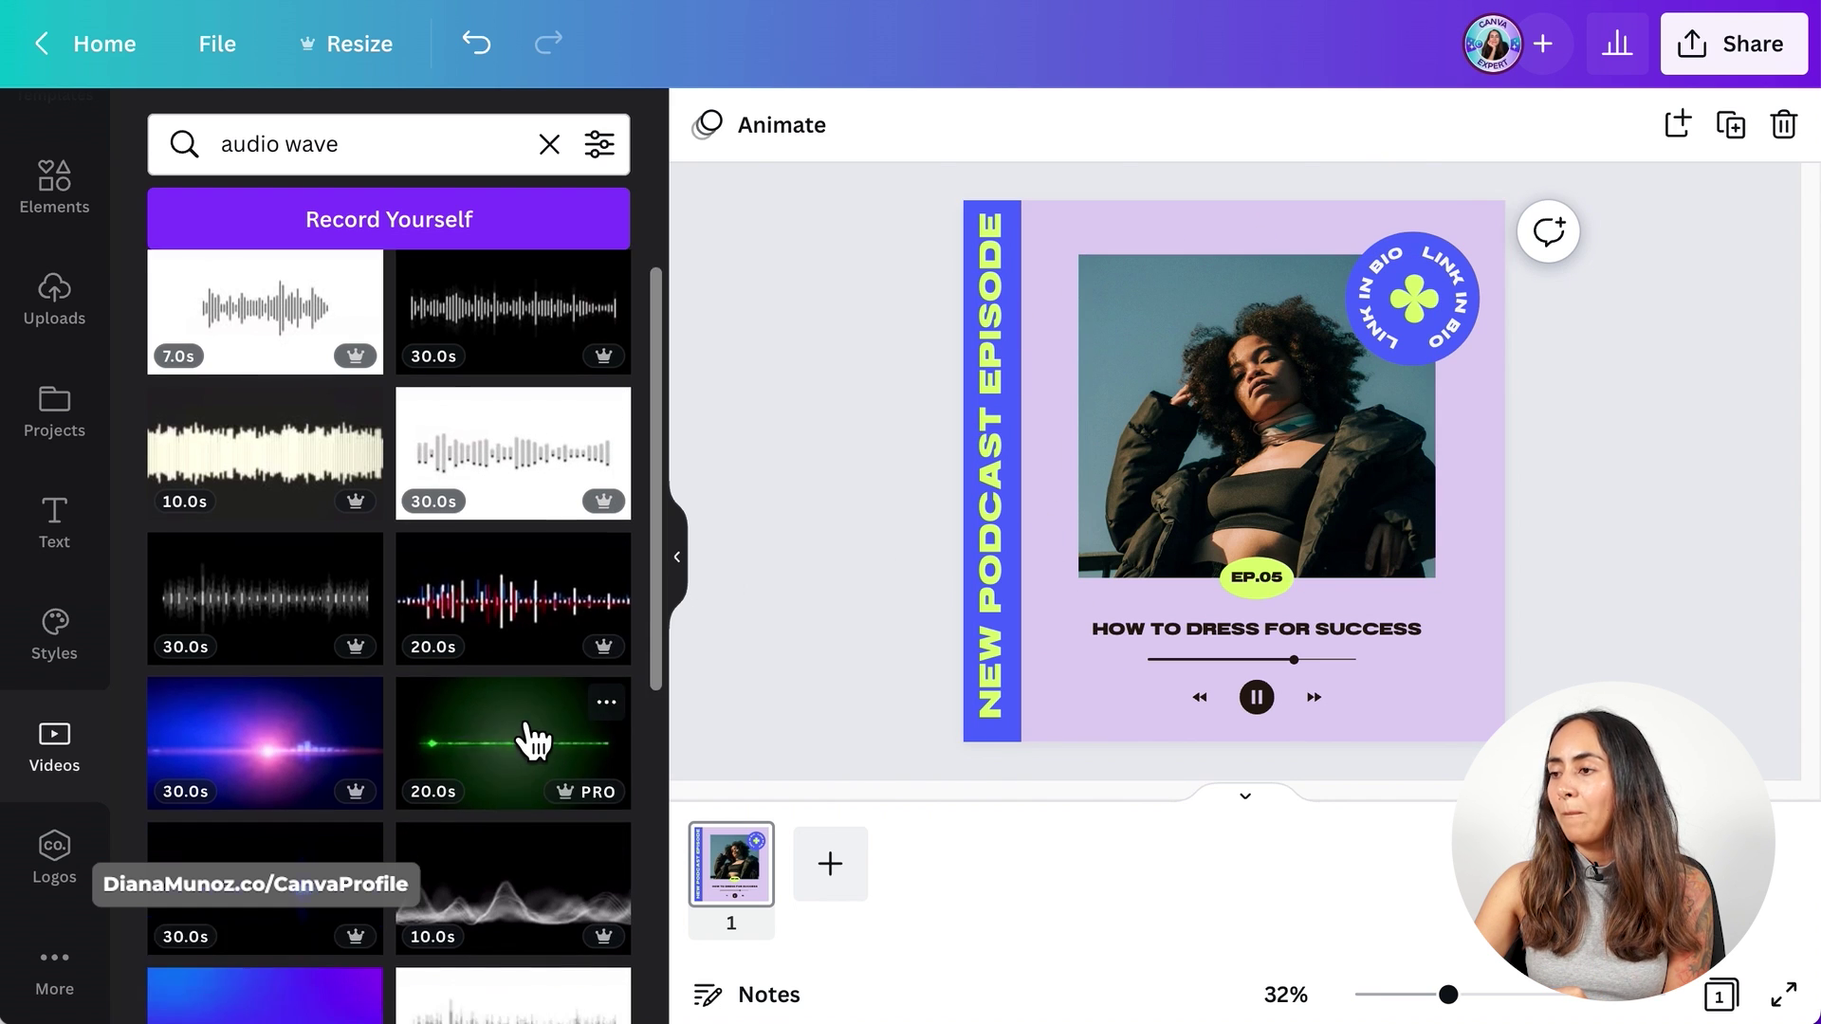
scroll(533, 742, down, 3)
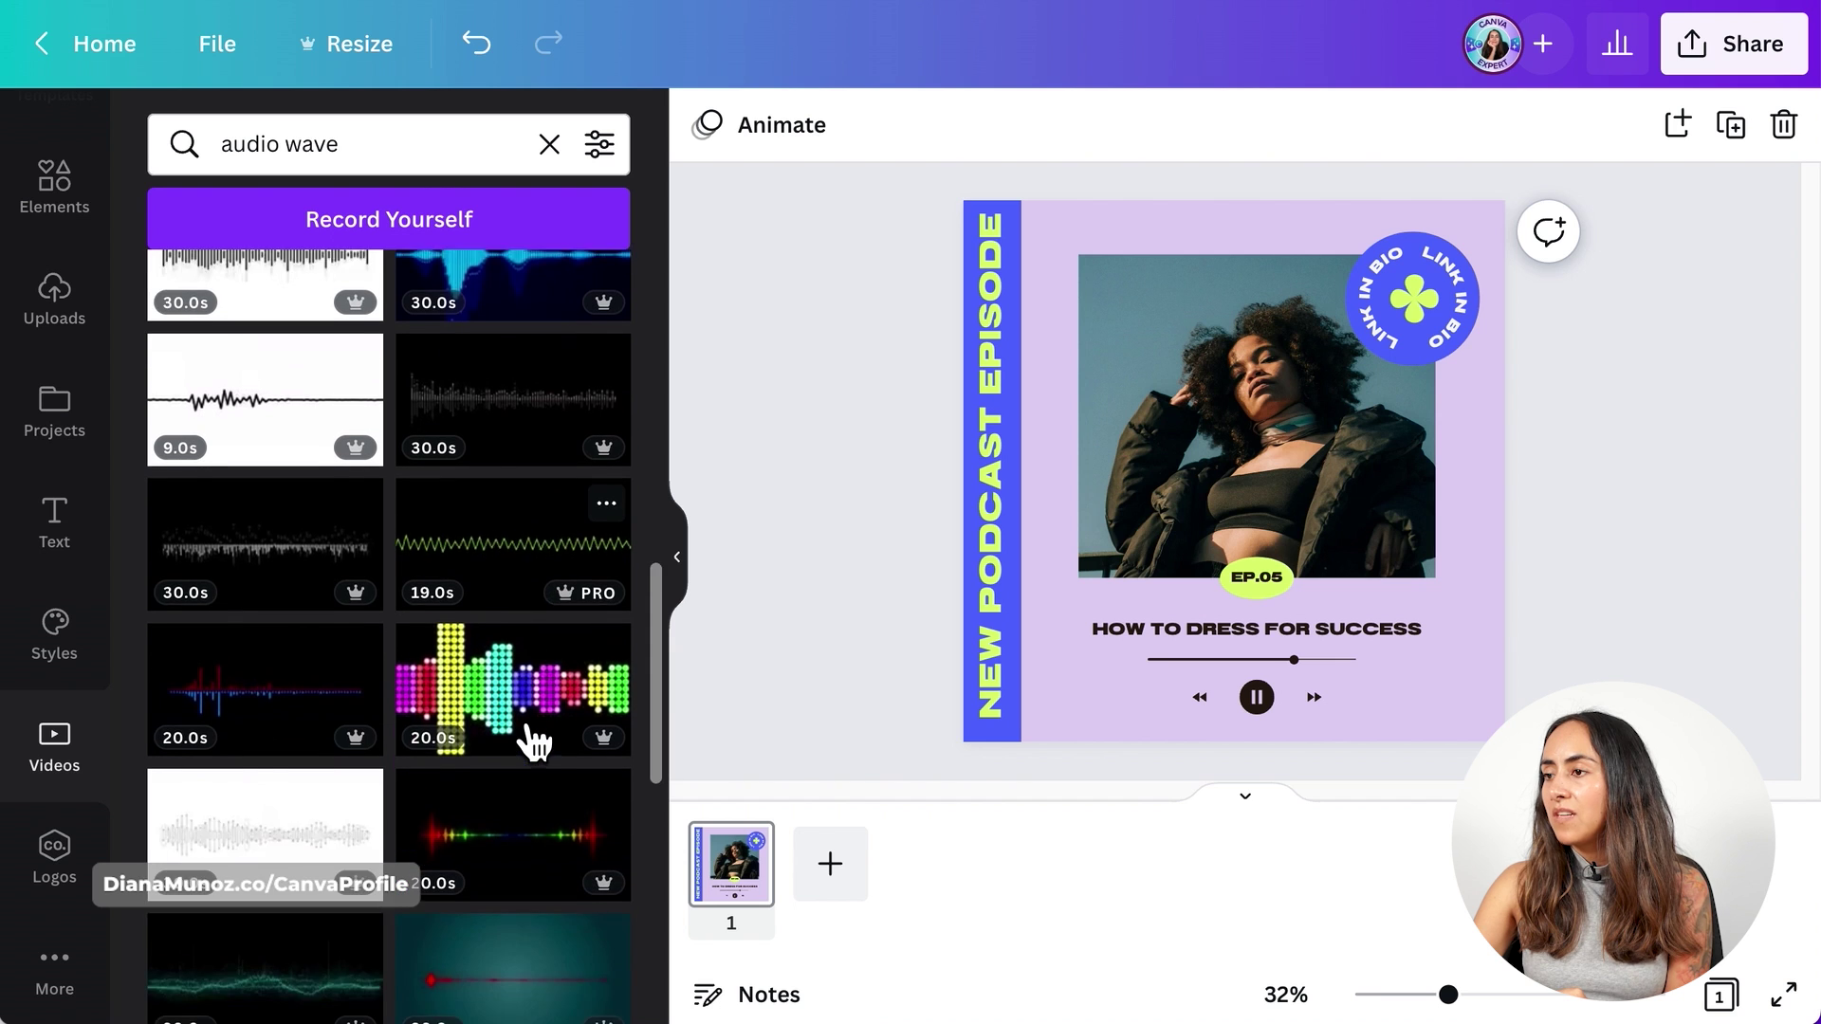
scroll(533, 742, down, 2)
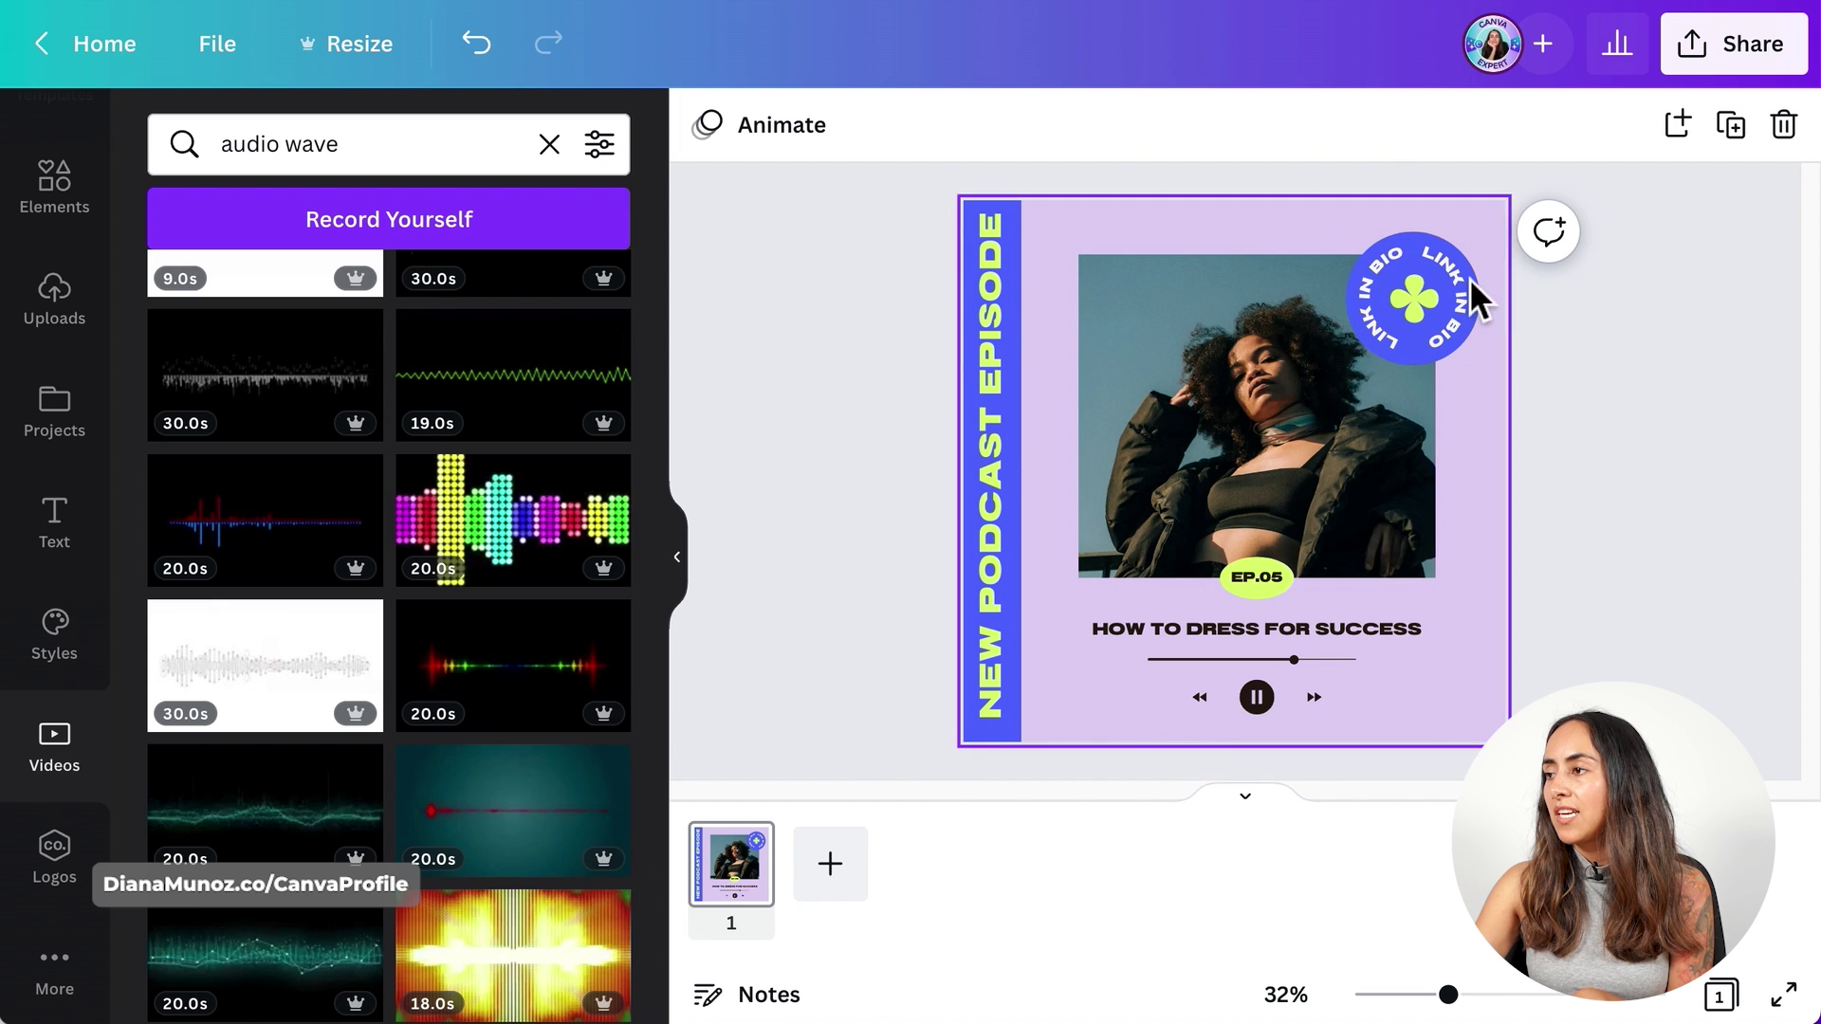
- Place the green 19-second waveform video as background and make the title text white
drag(510, 348, 1108, 207)
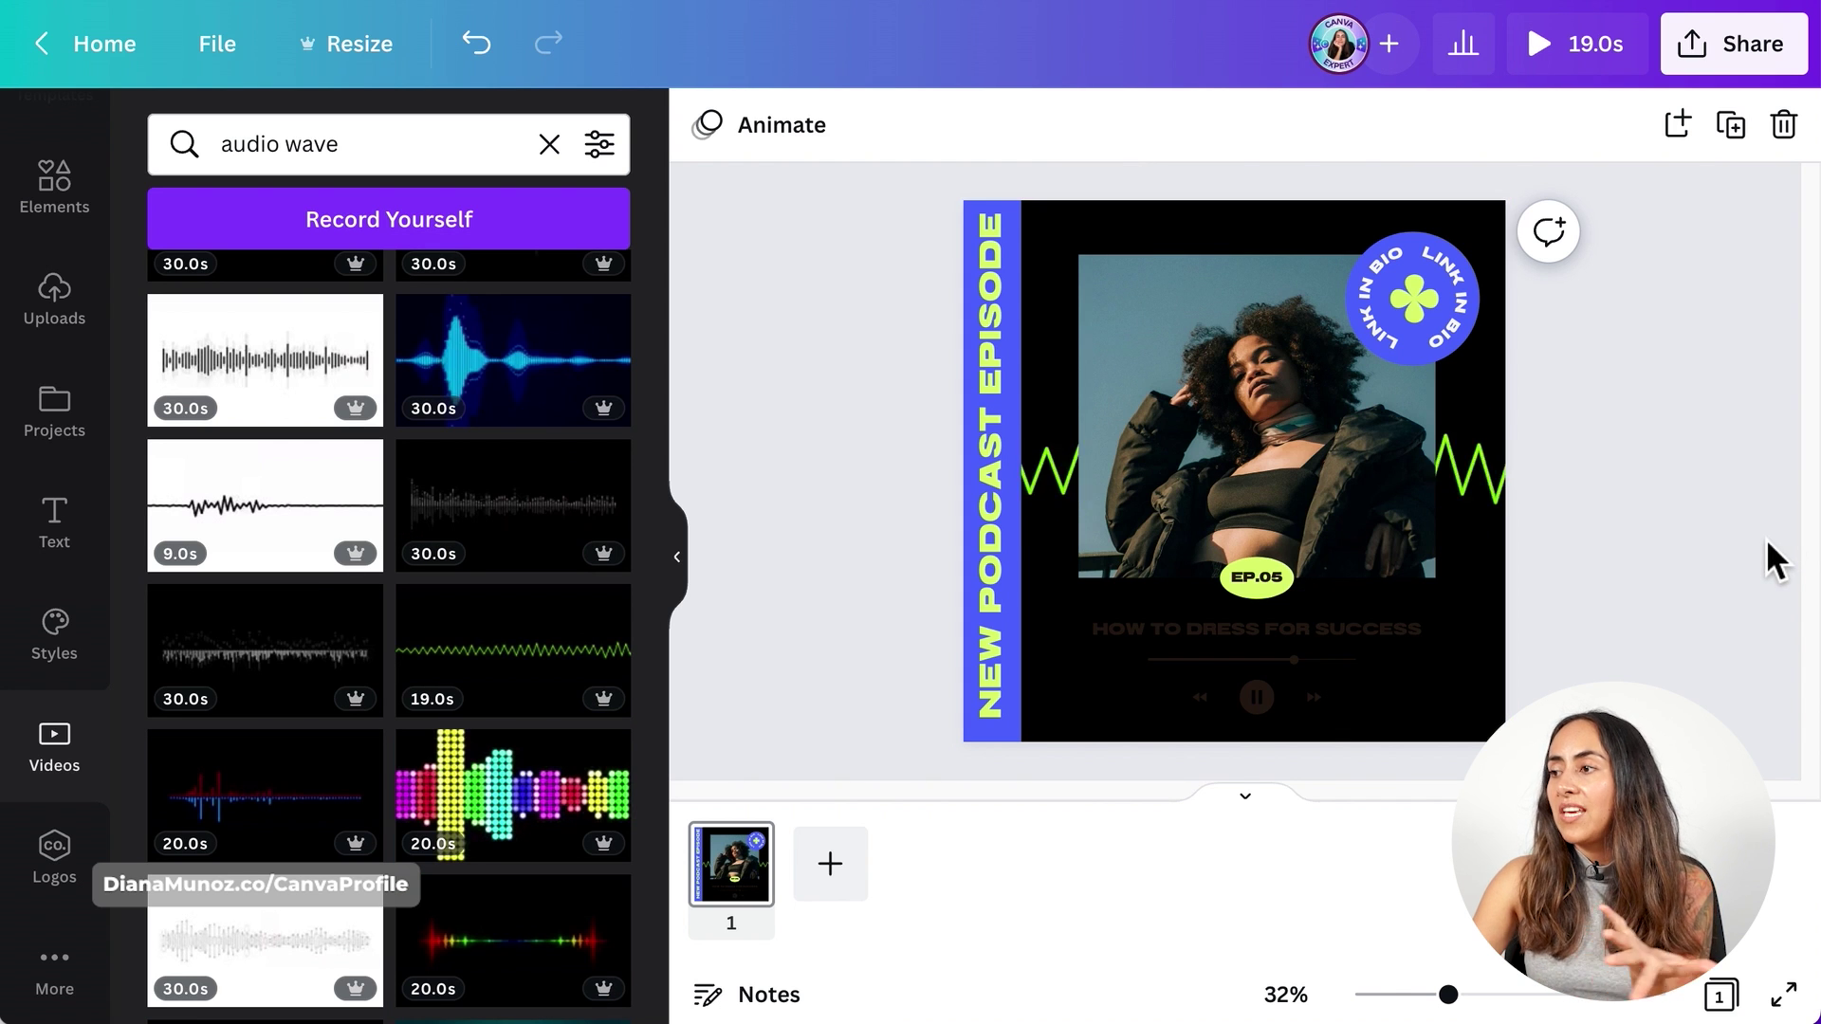
click(1407, 639)
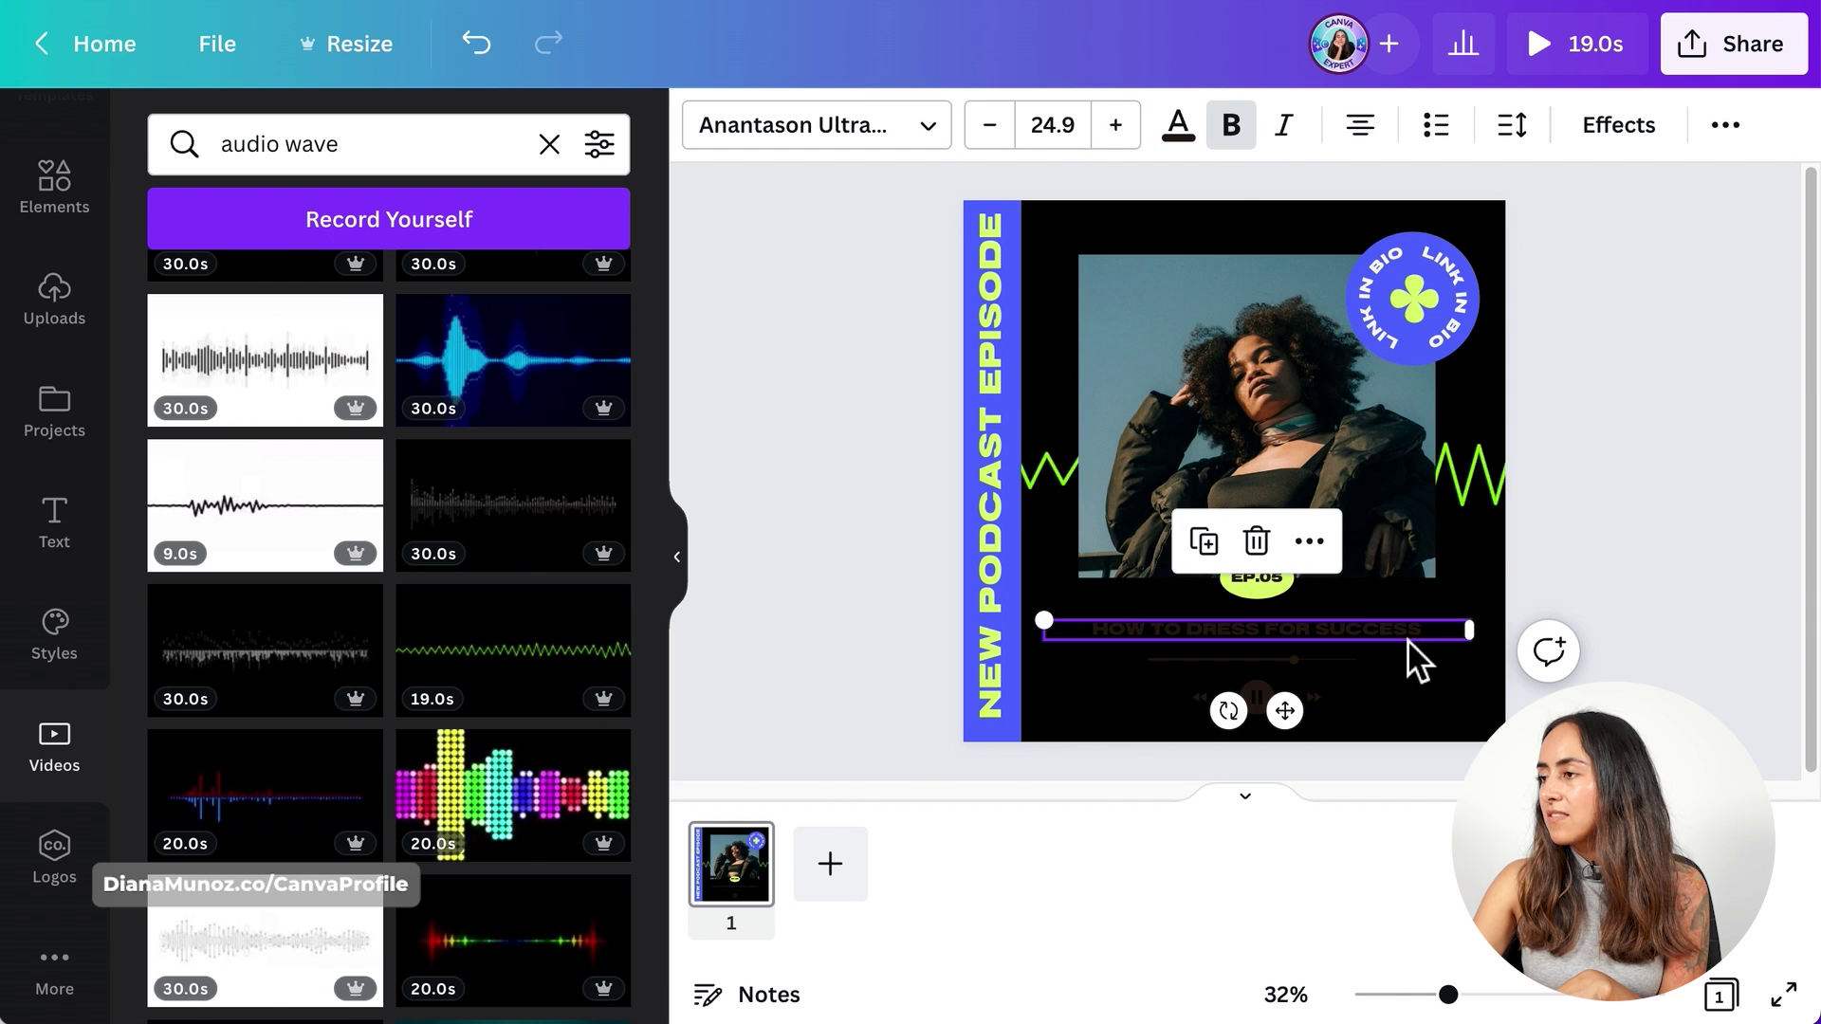
click(1180, 126)
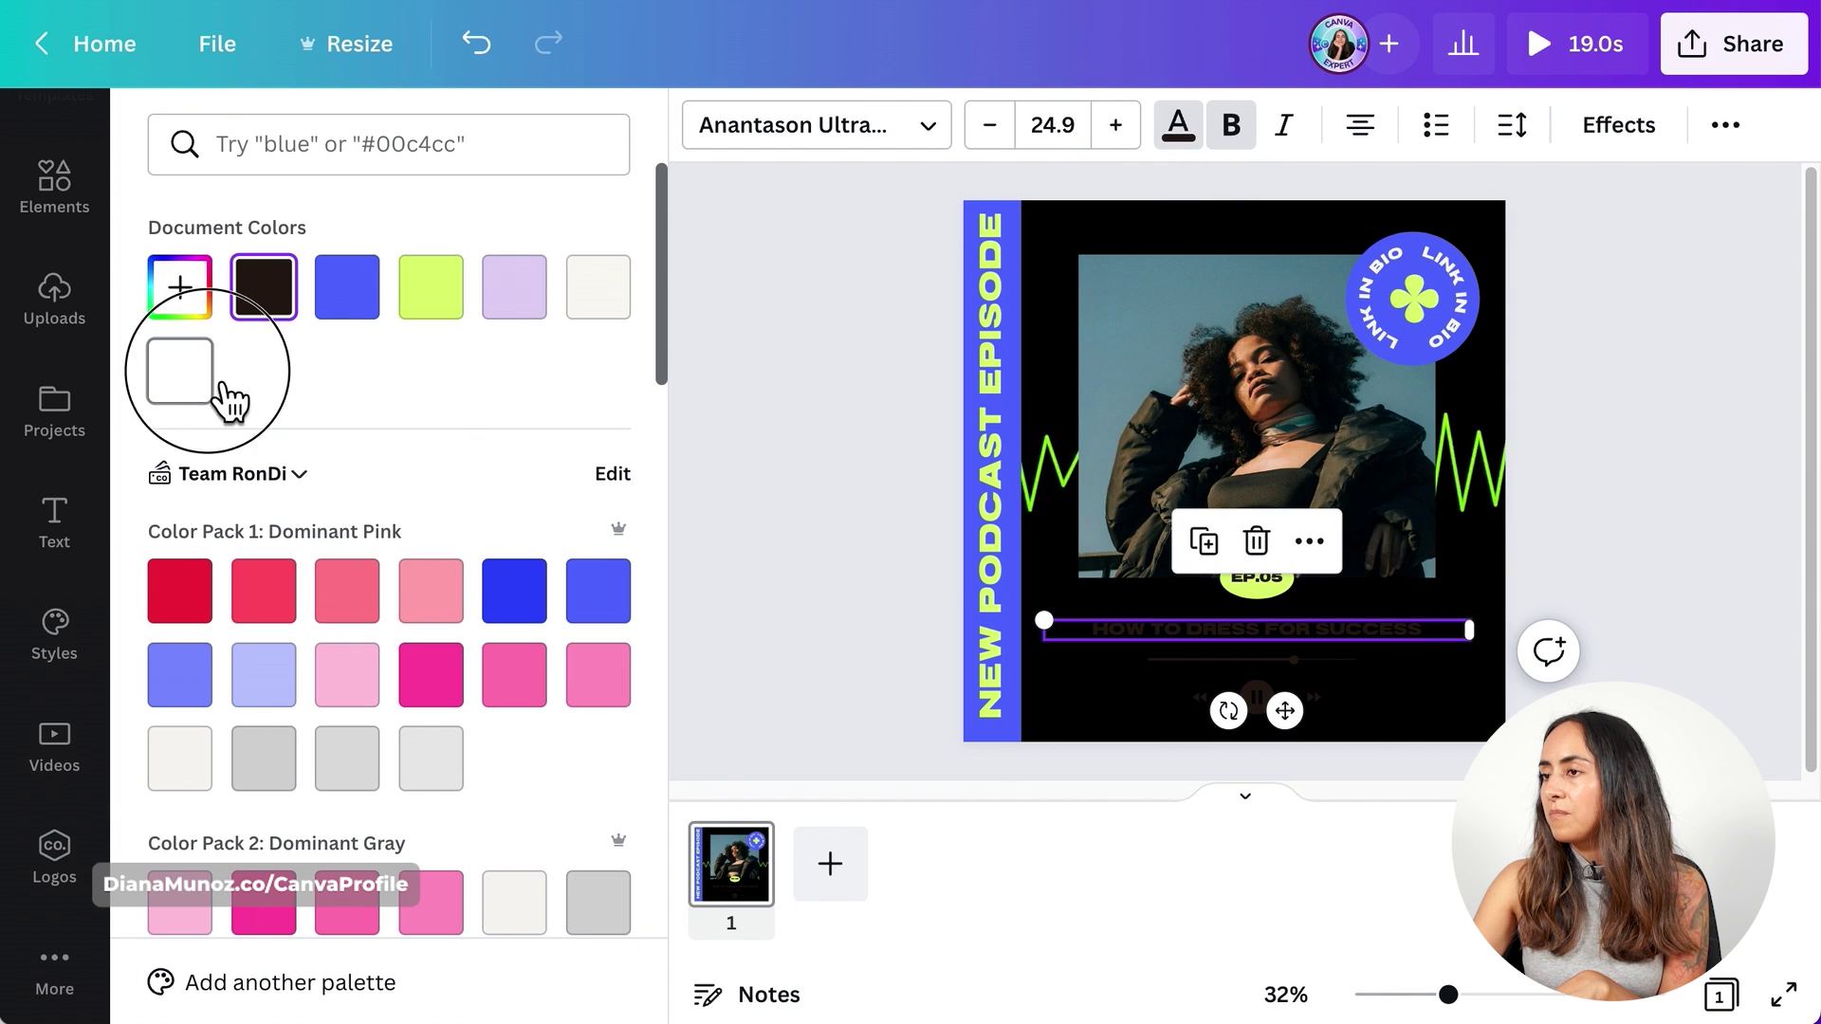
click(218, 384)
- Turn the player slider's line, progress line and grey track white
click(1312, 652)
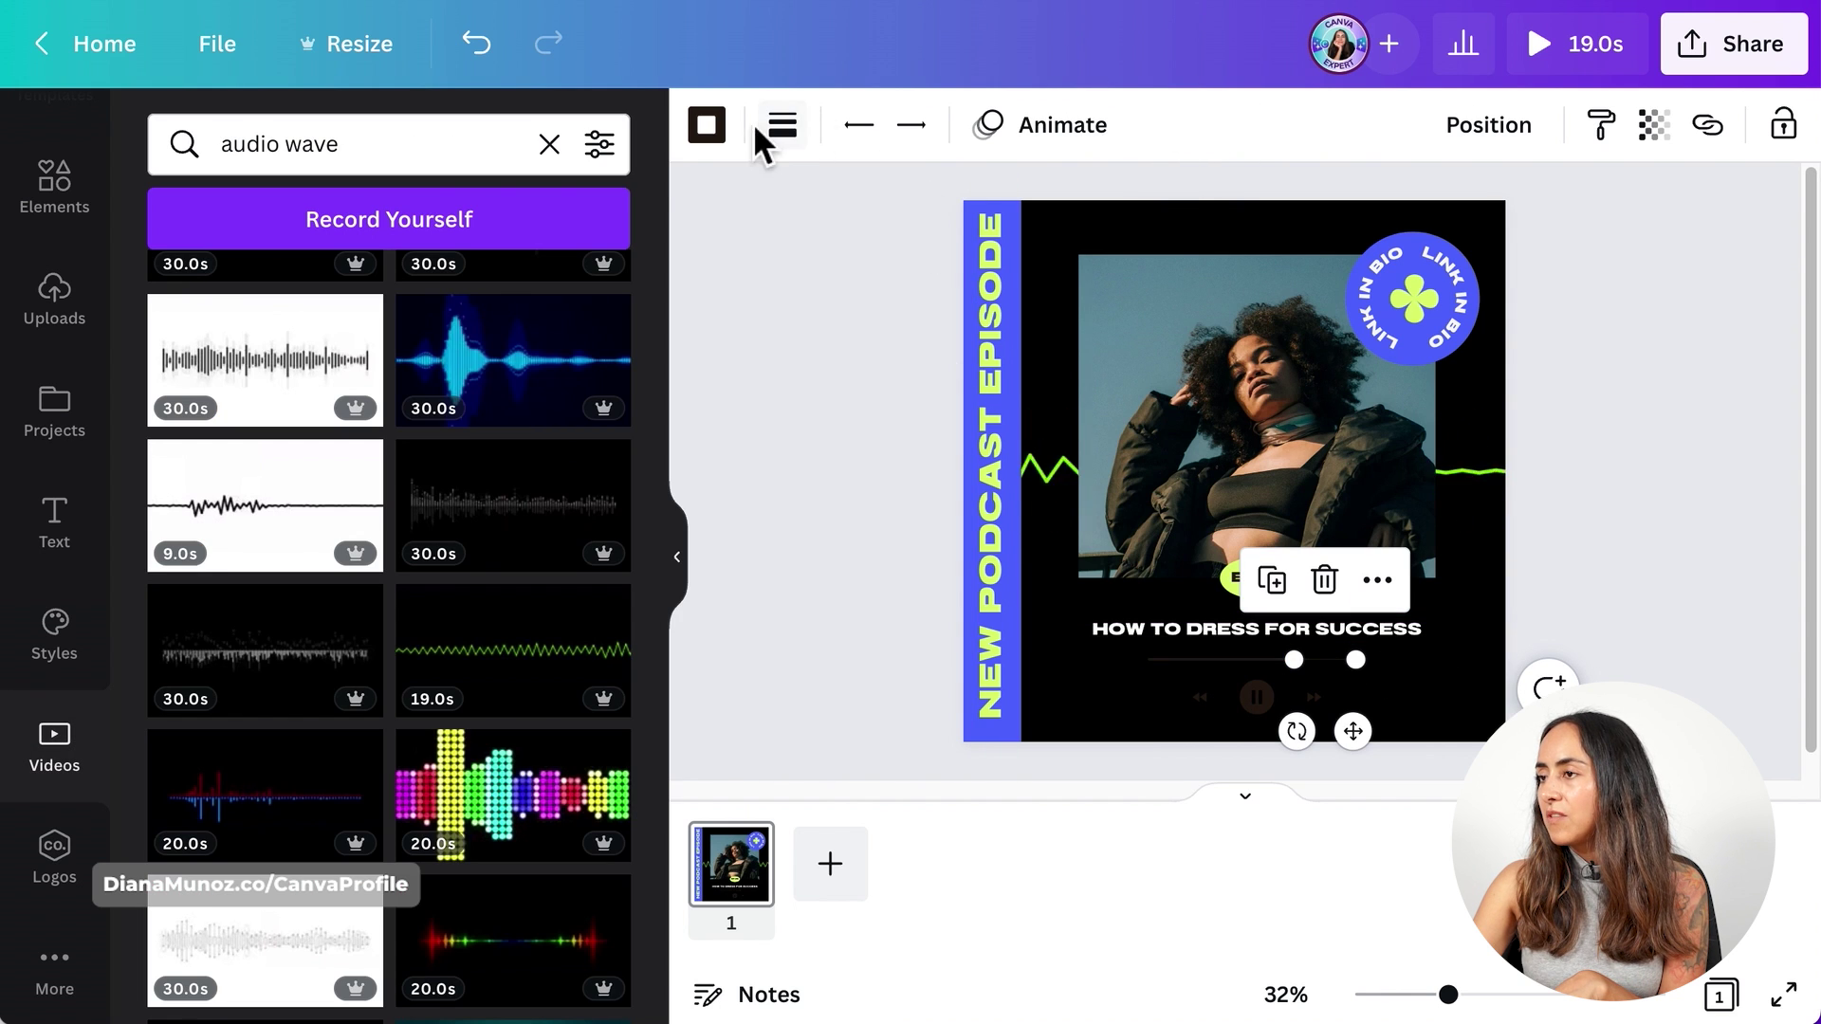
click(707, 125)
click(180, 372)
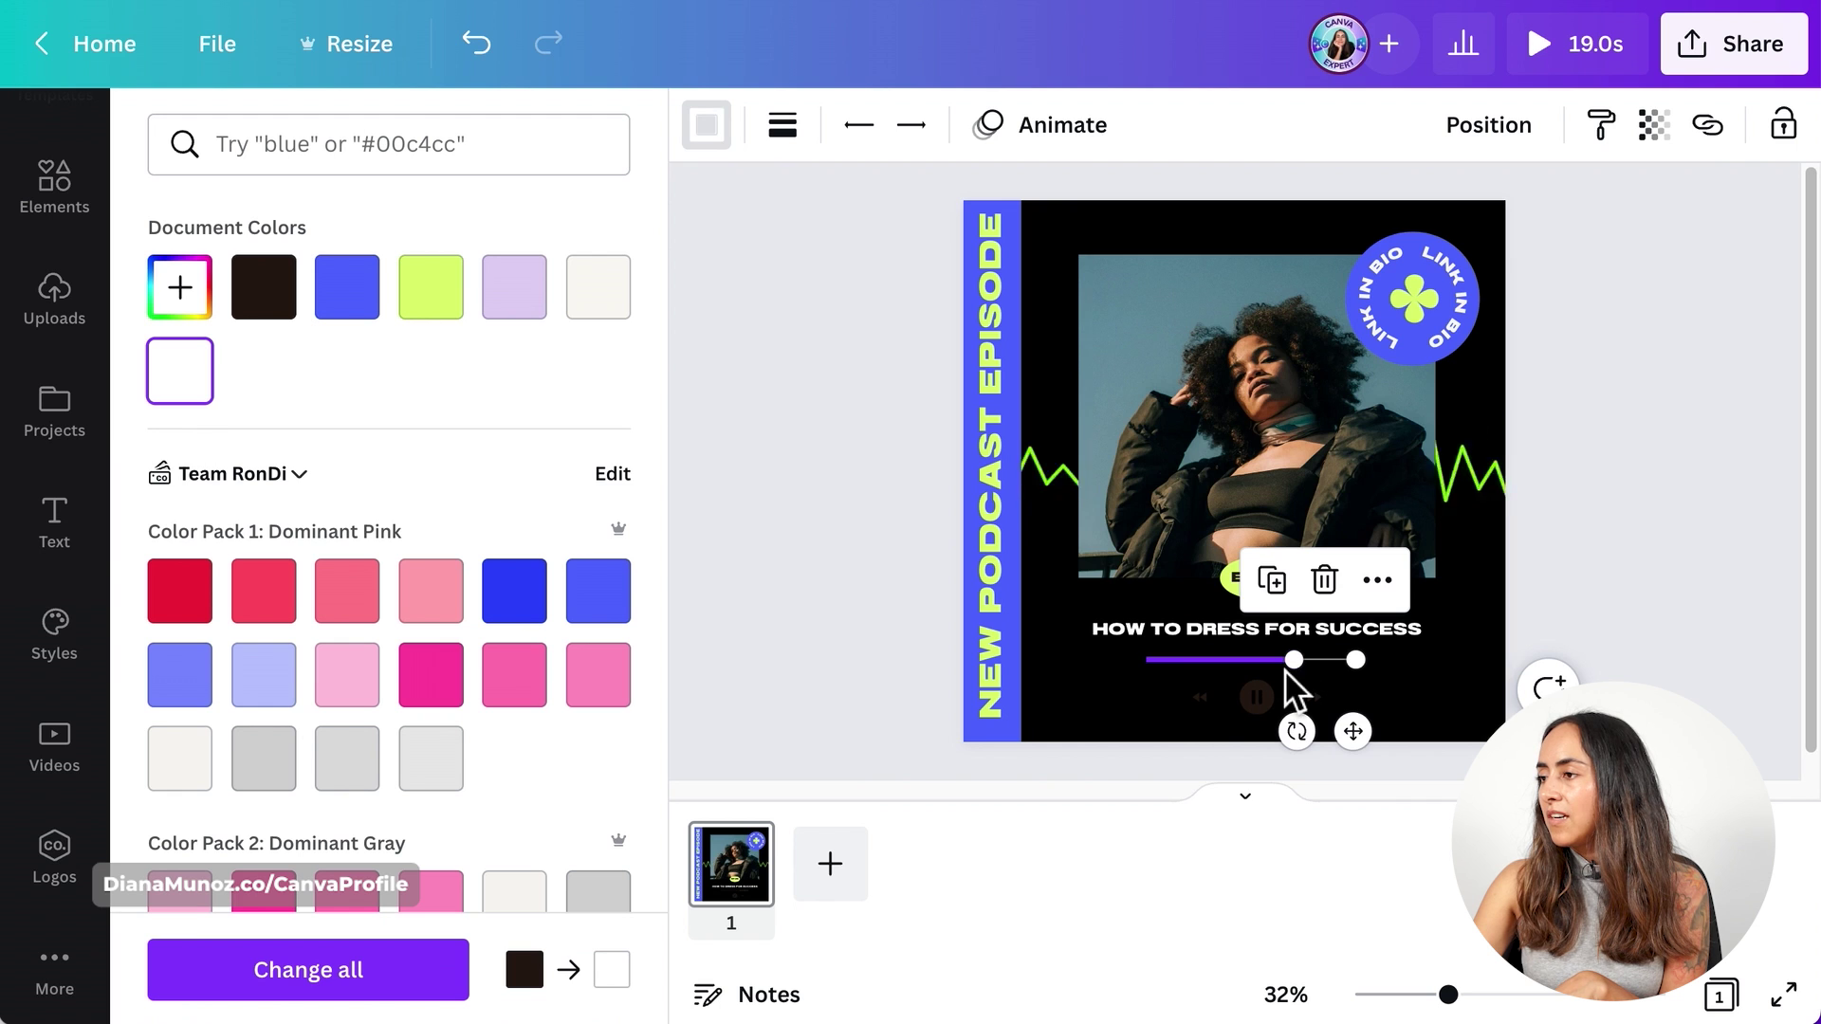
click(1223, 659)
click(180, 384)
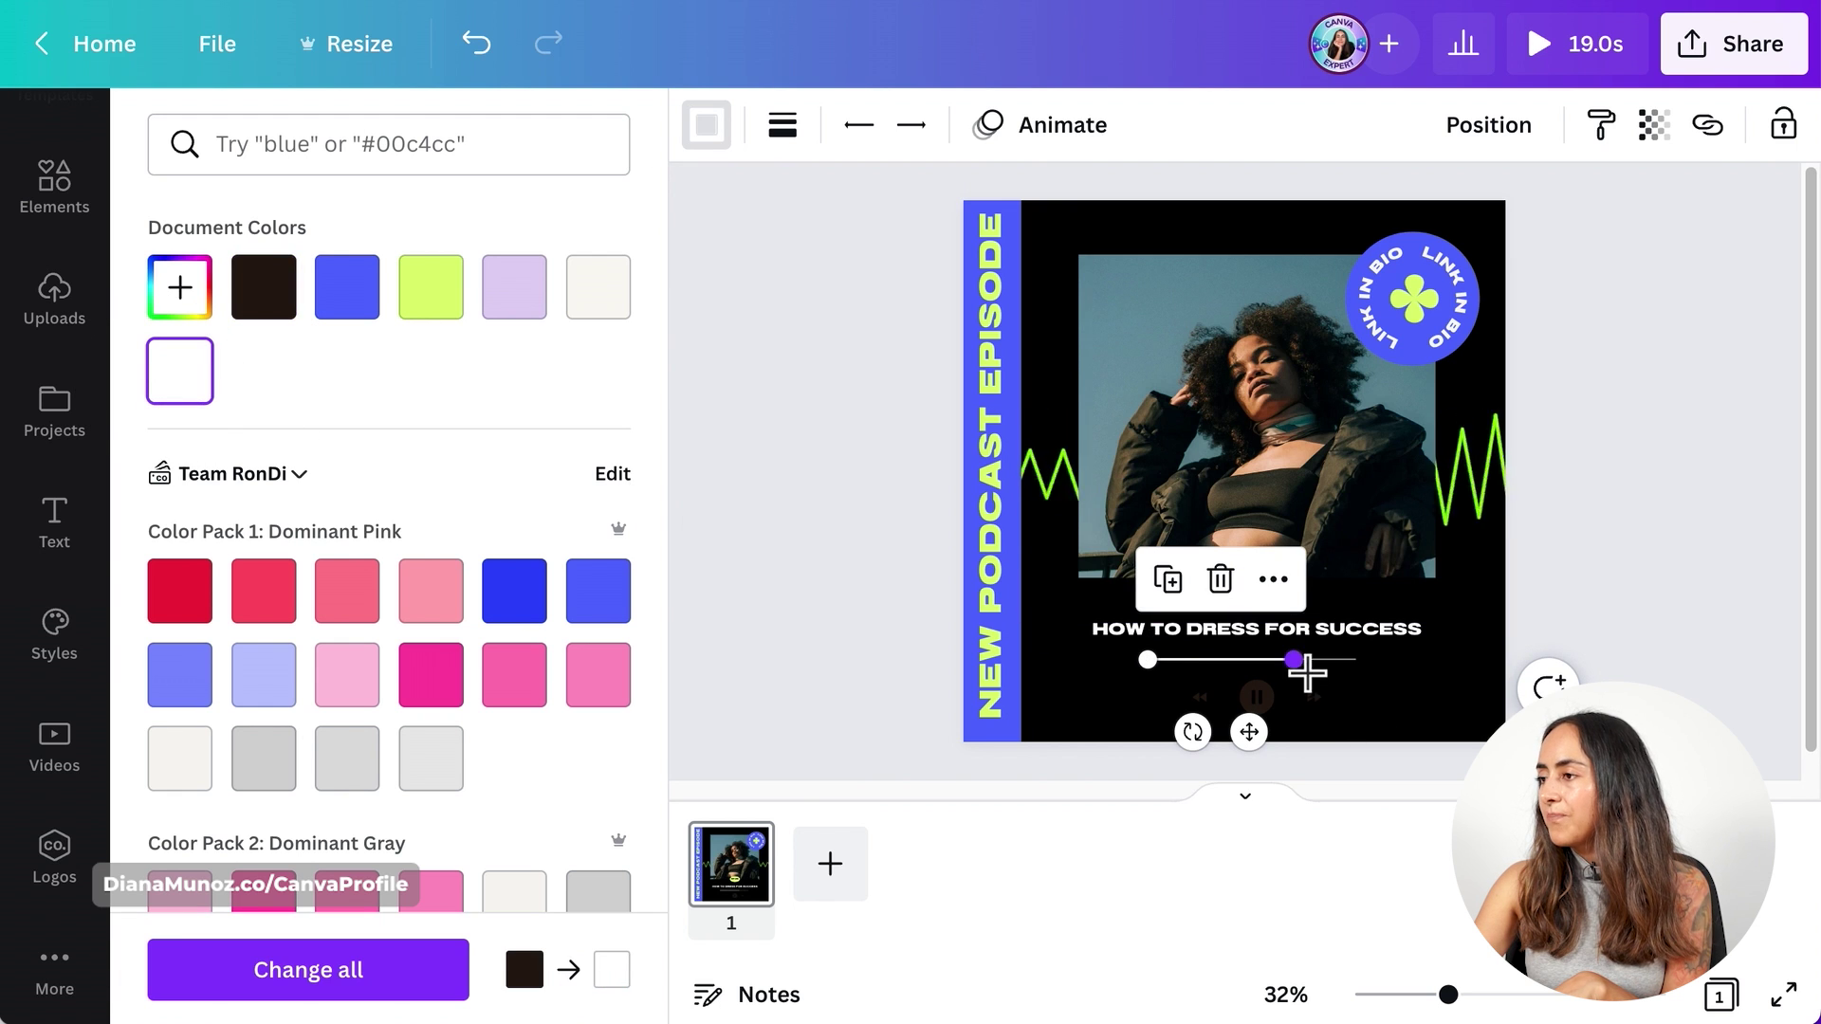
click(1435, 679)
click(1483, 638)
click(1289, 656)
click(872, 124)
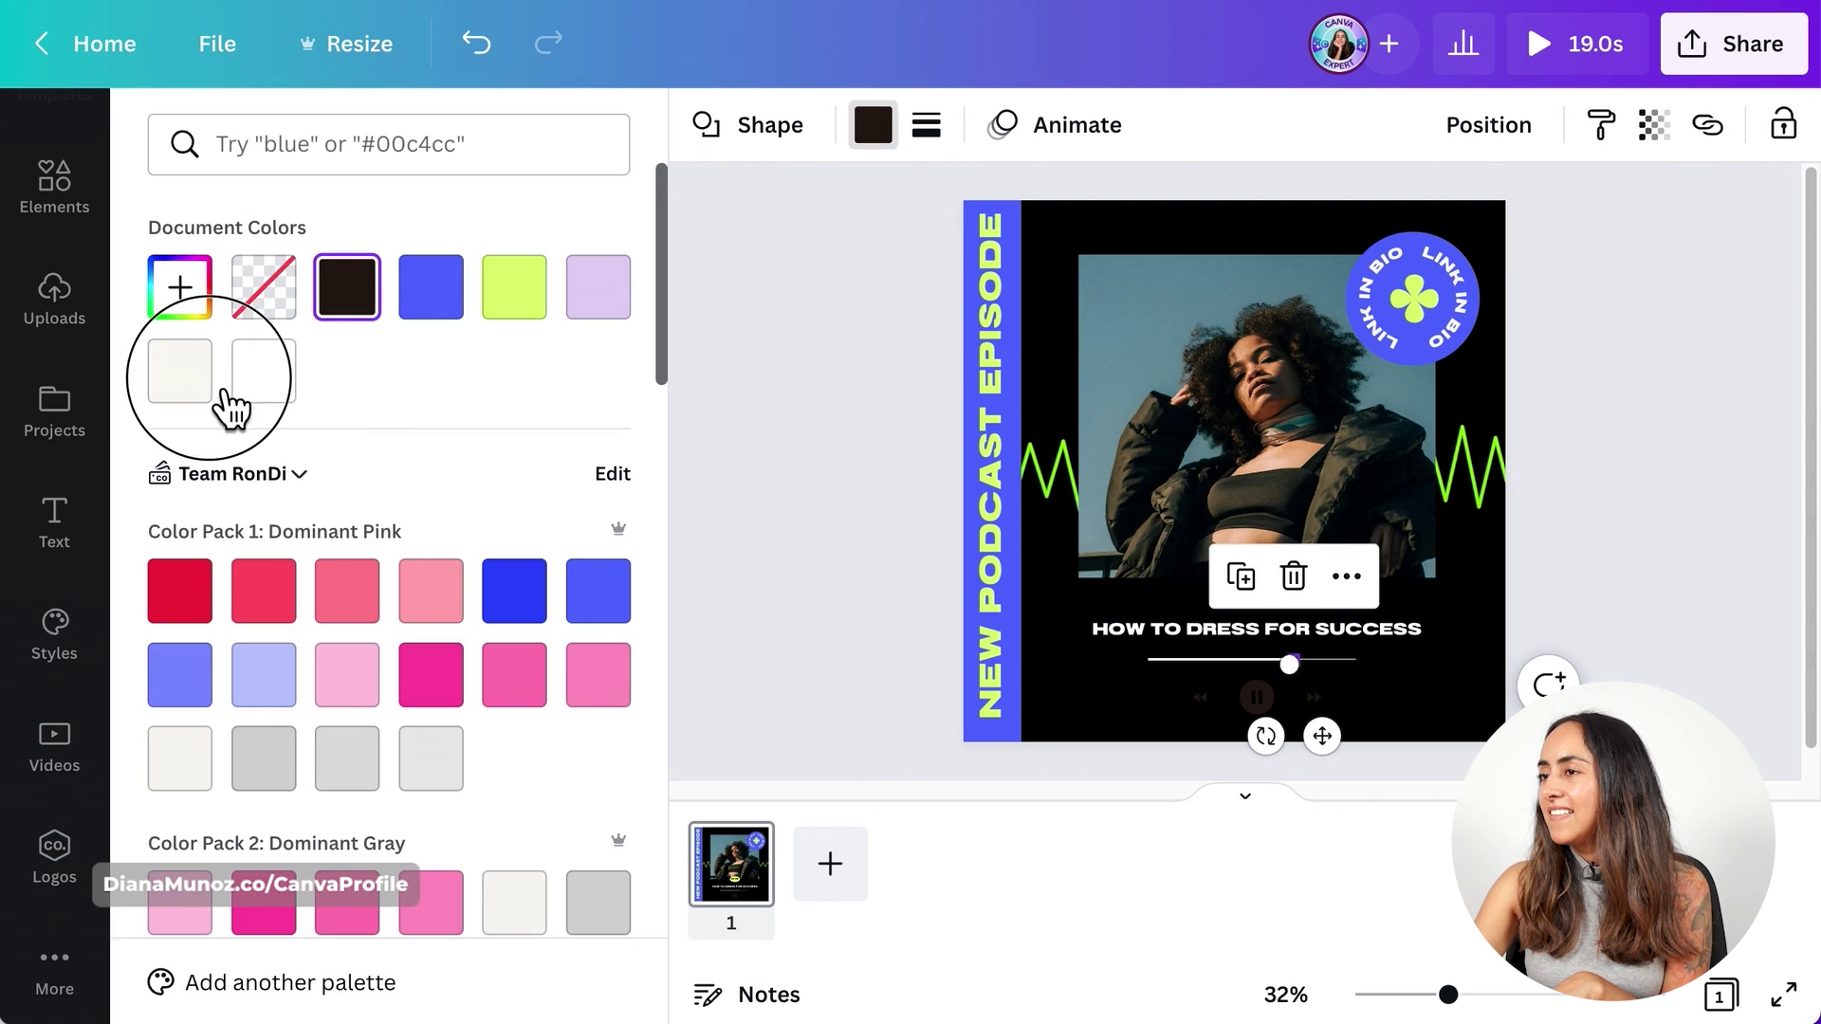
click(237, 379)
click(1707, 569)
- Turn the rewind and fast-forward player icons white
click(1258, 697)
click(701, 125)
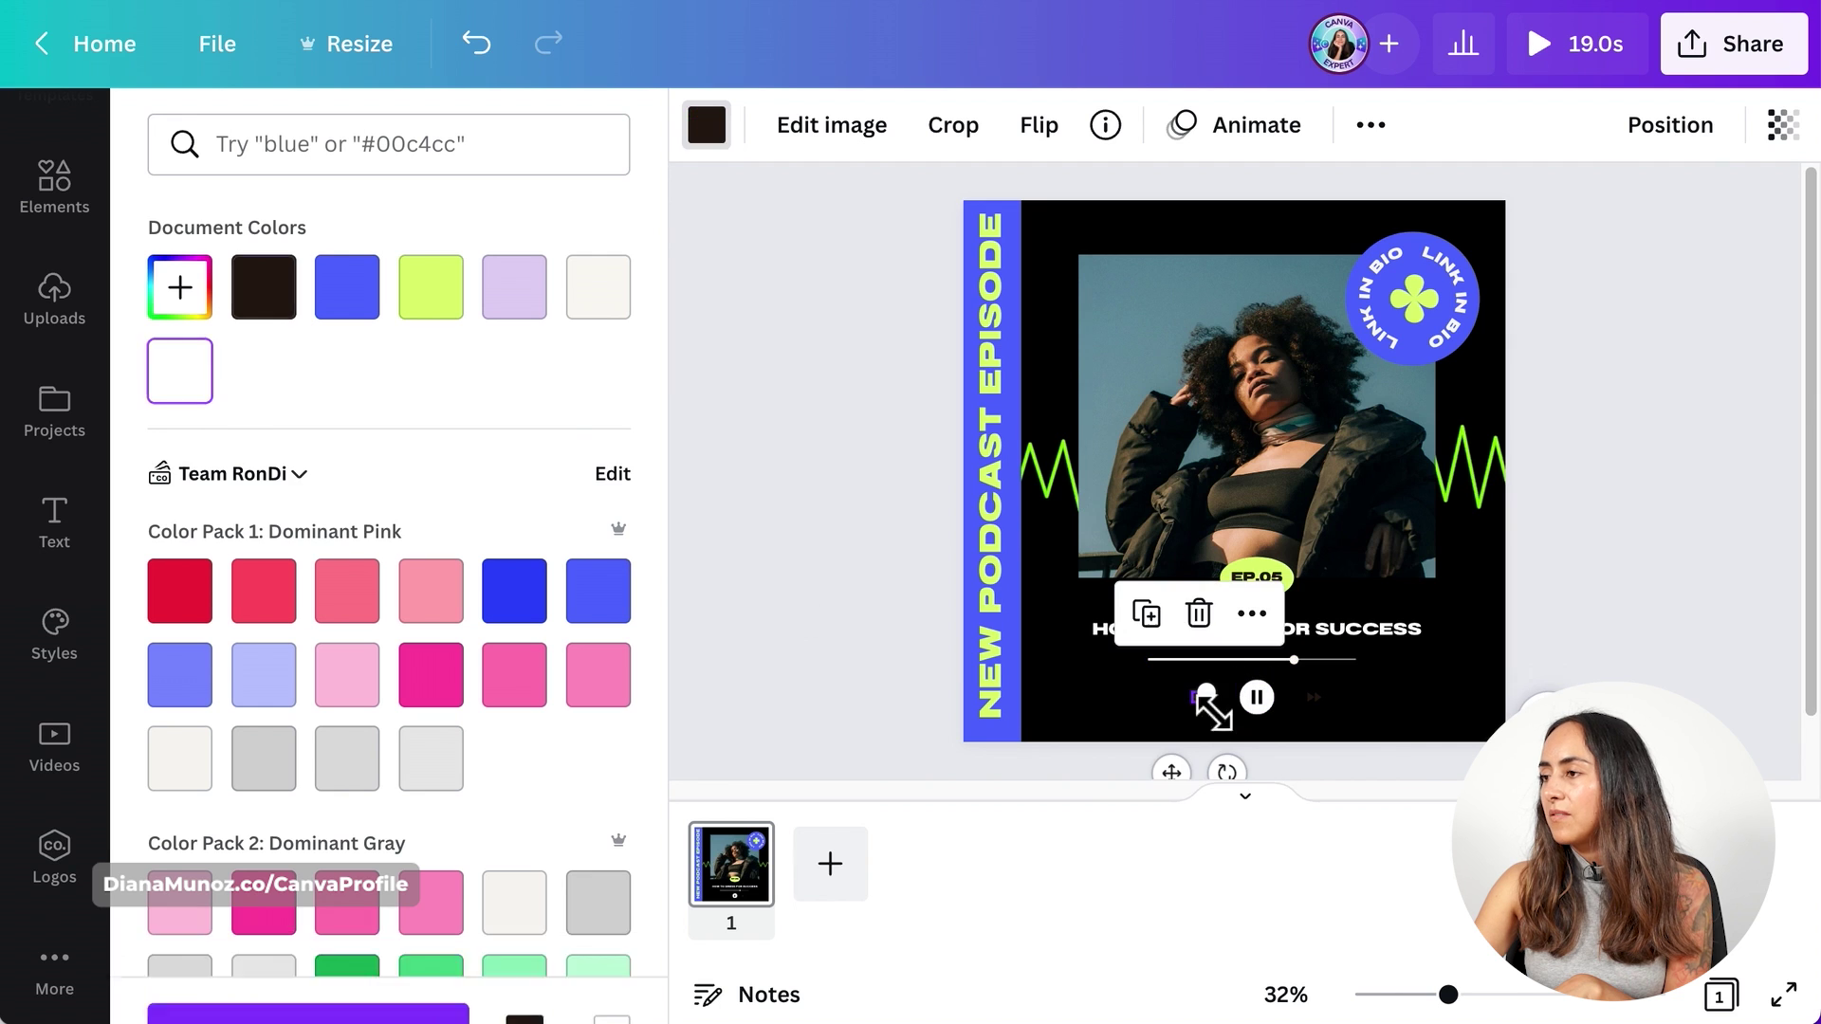
click(1323, 714)
click(1311, 699)
click(707, 125)
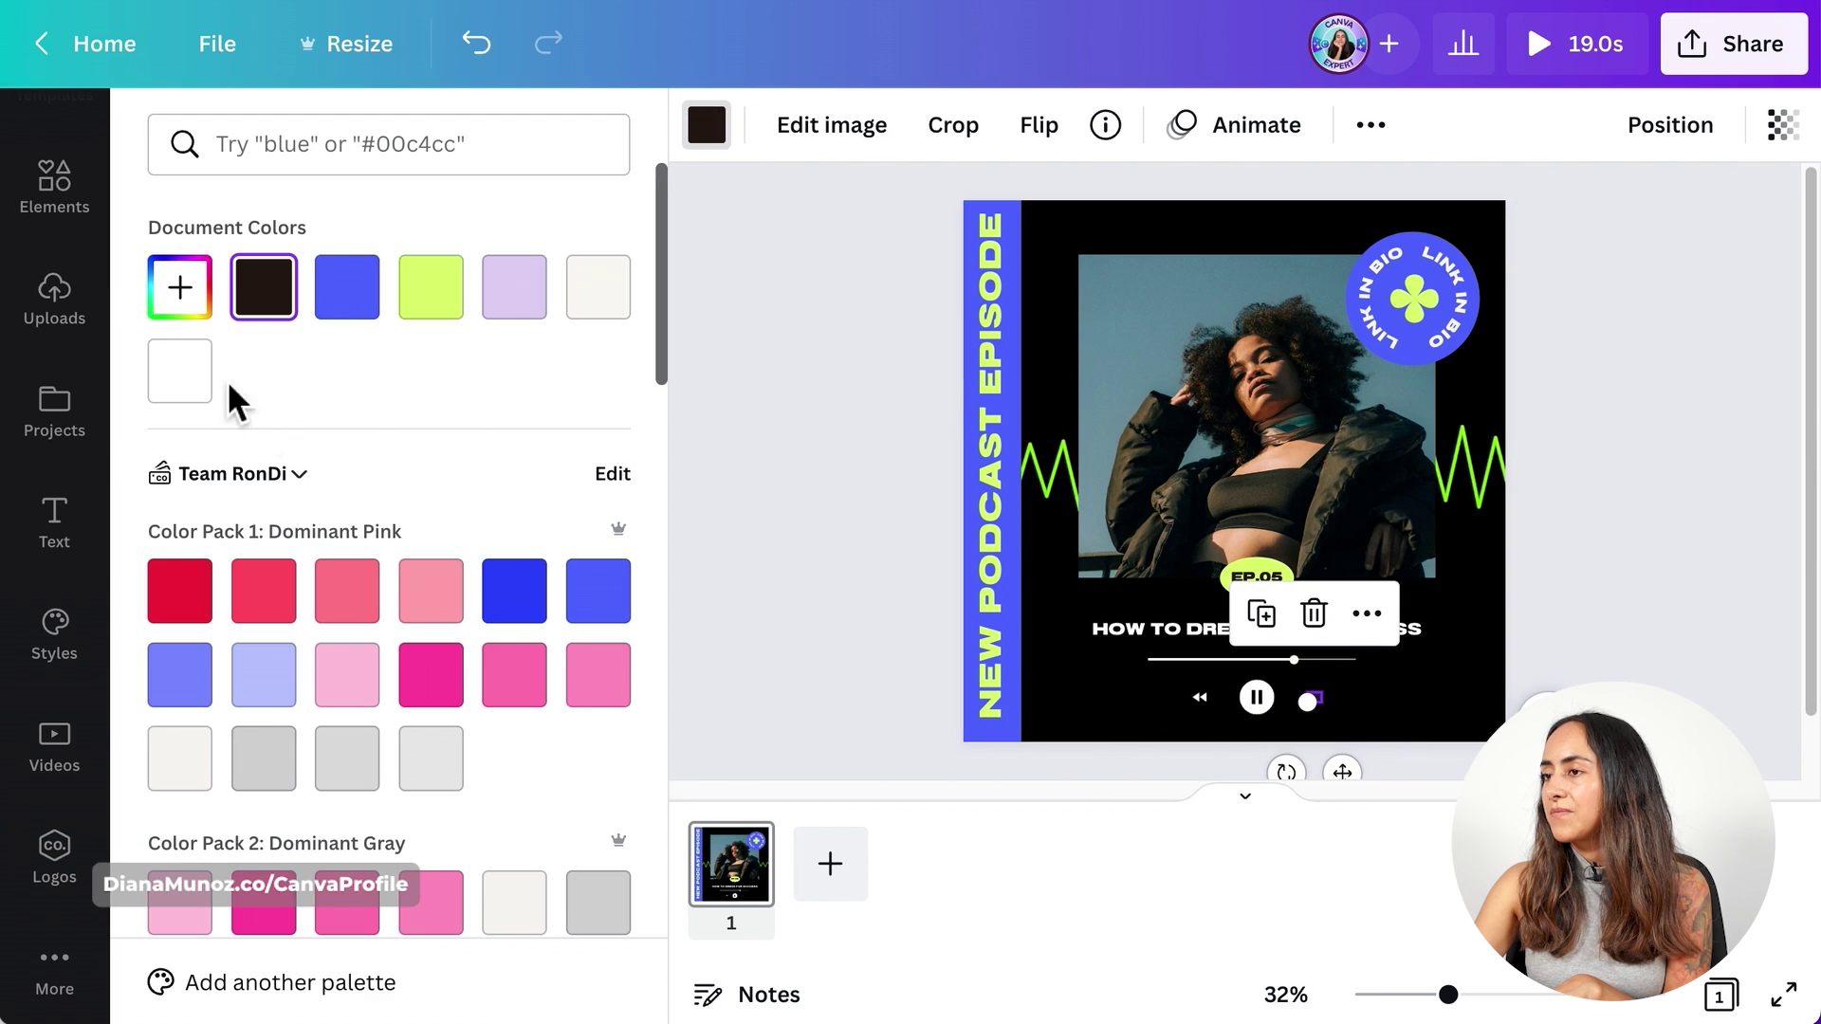
click(201, 377)
click(1757, 457)
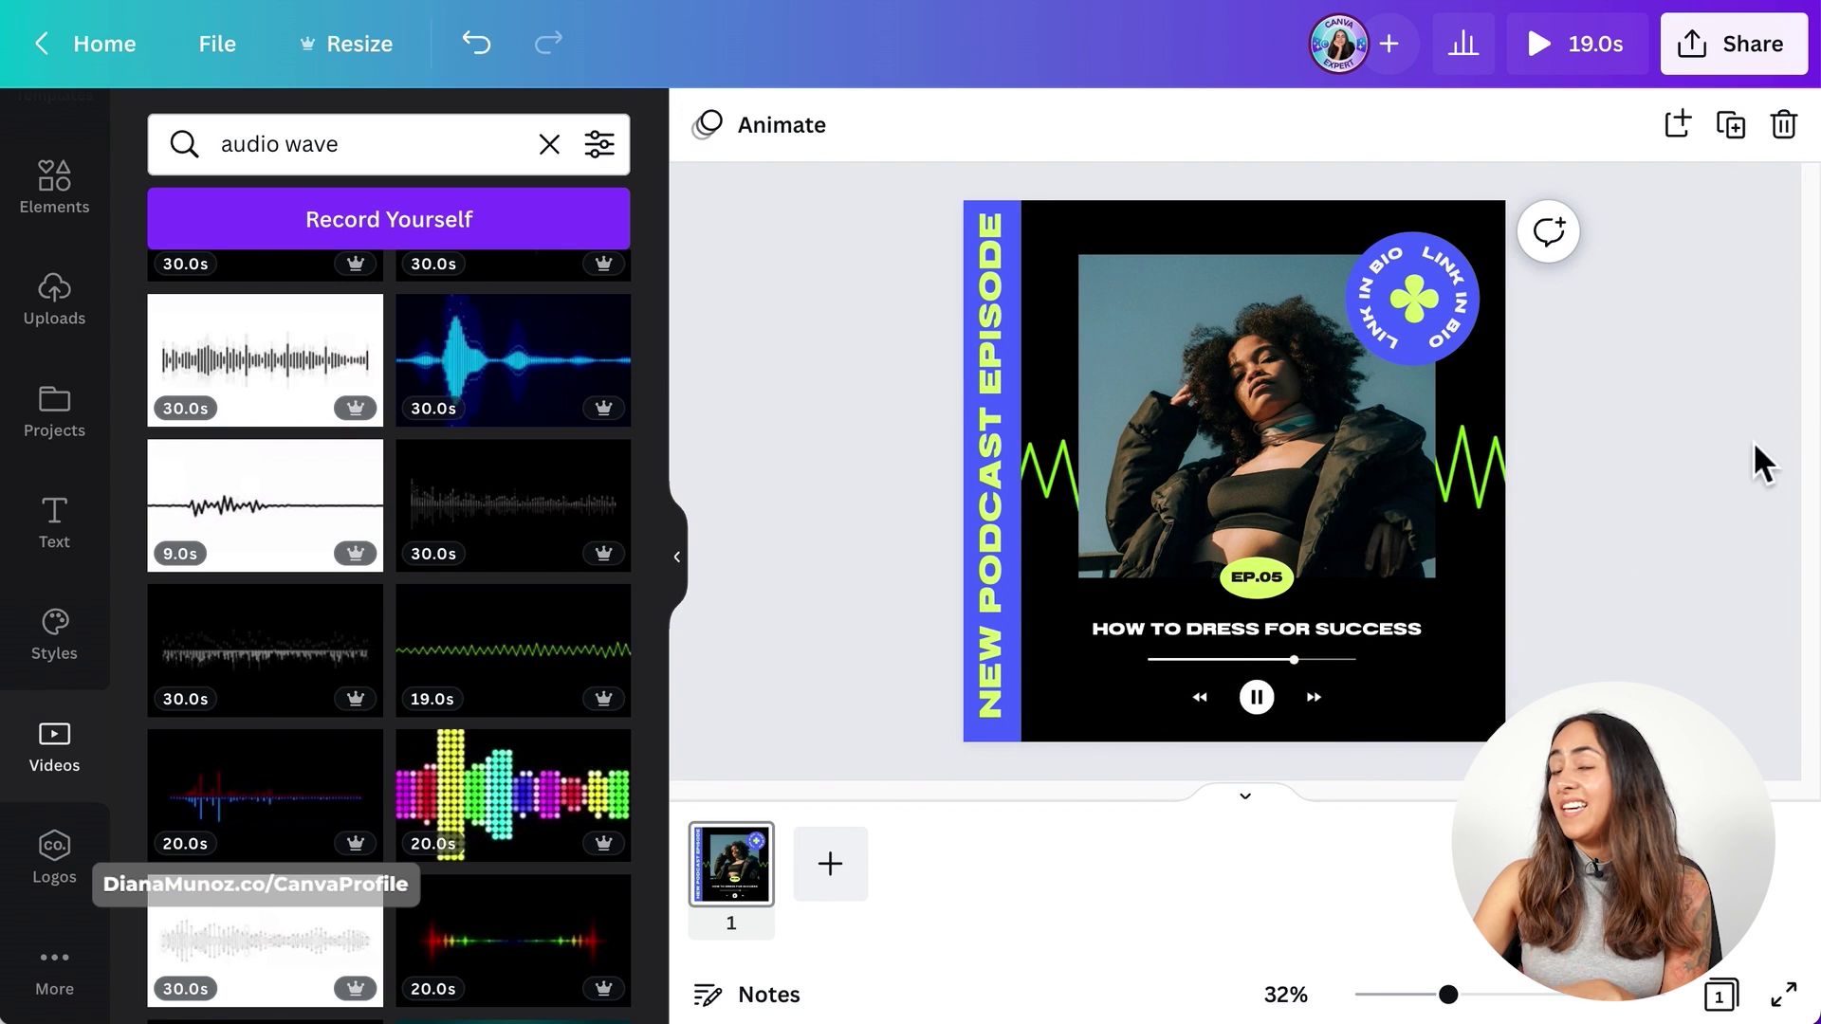
click(1599, 55)
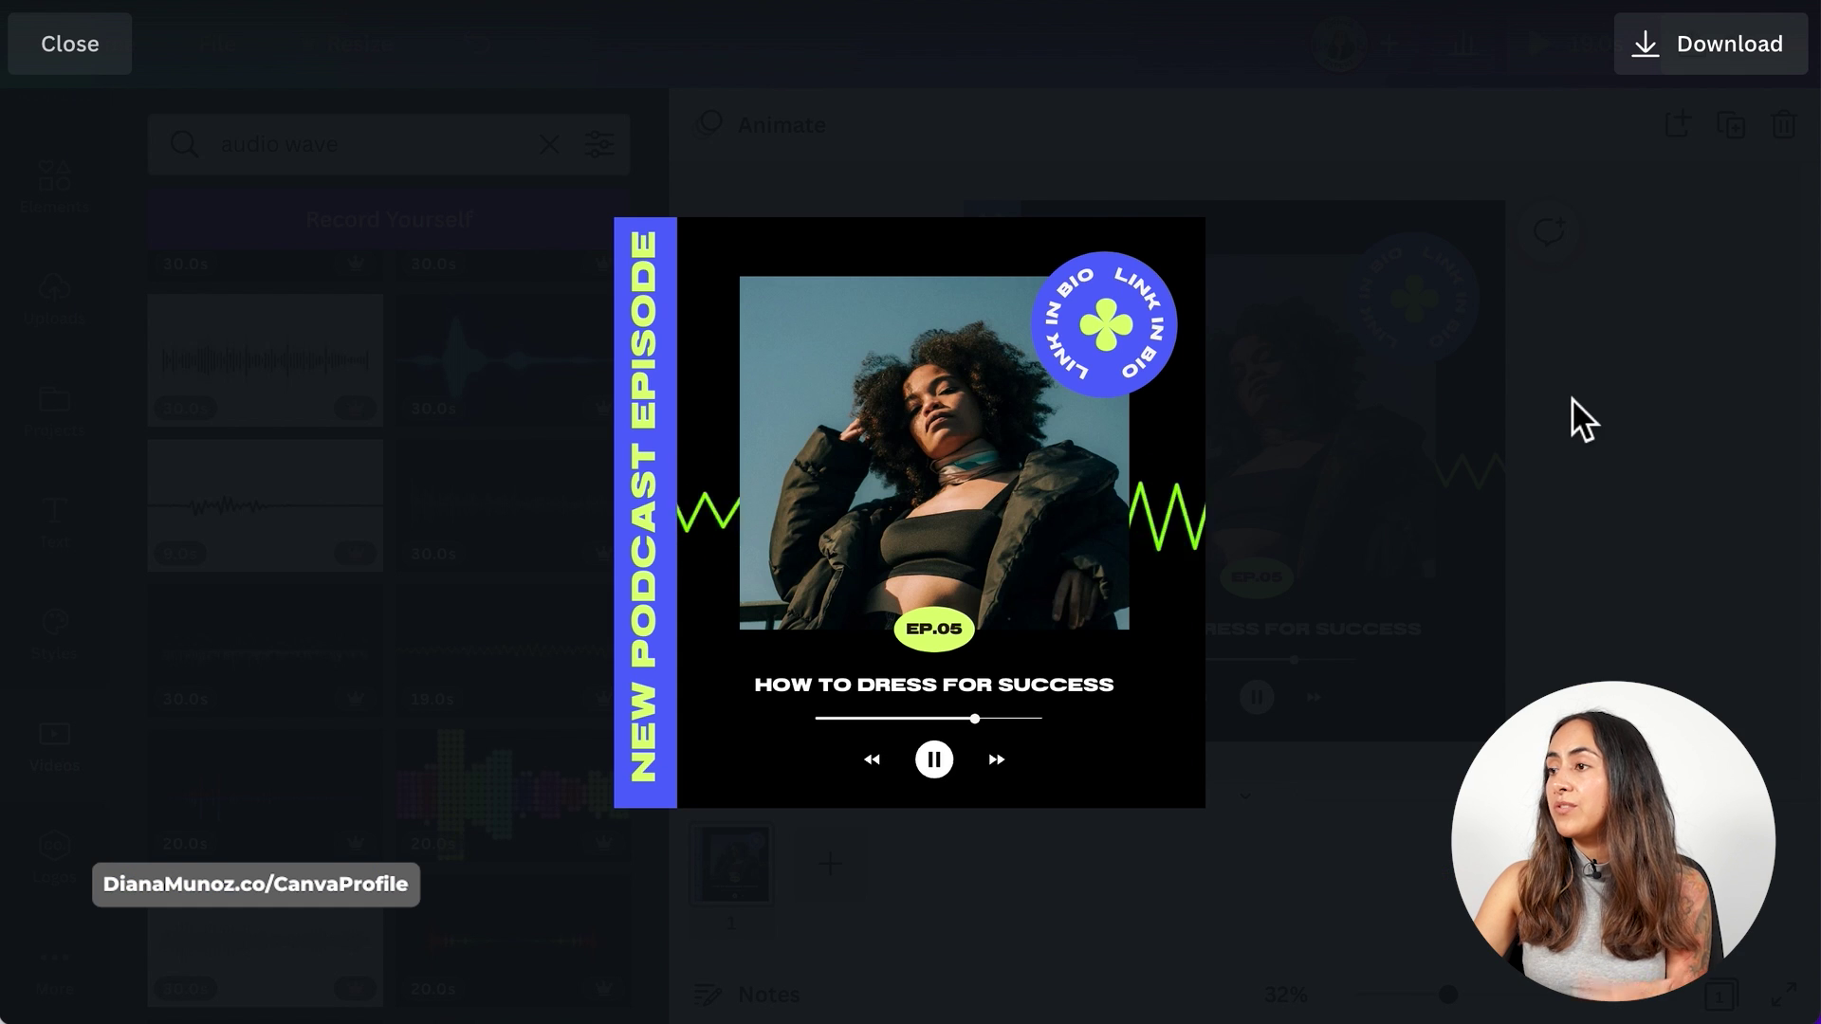
click(1721, 457)
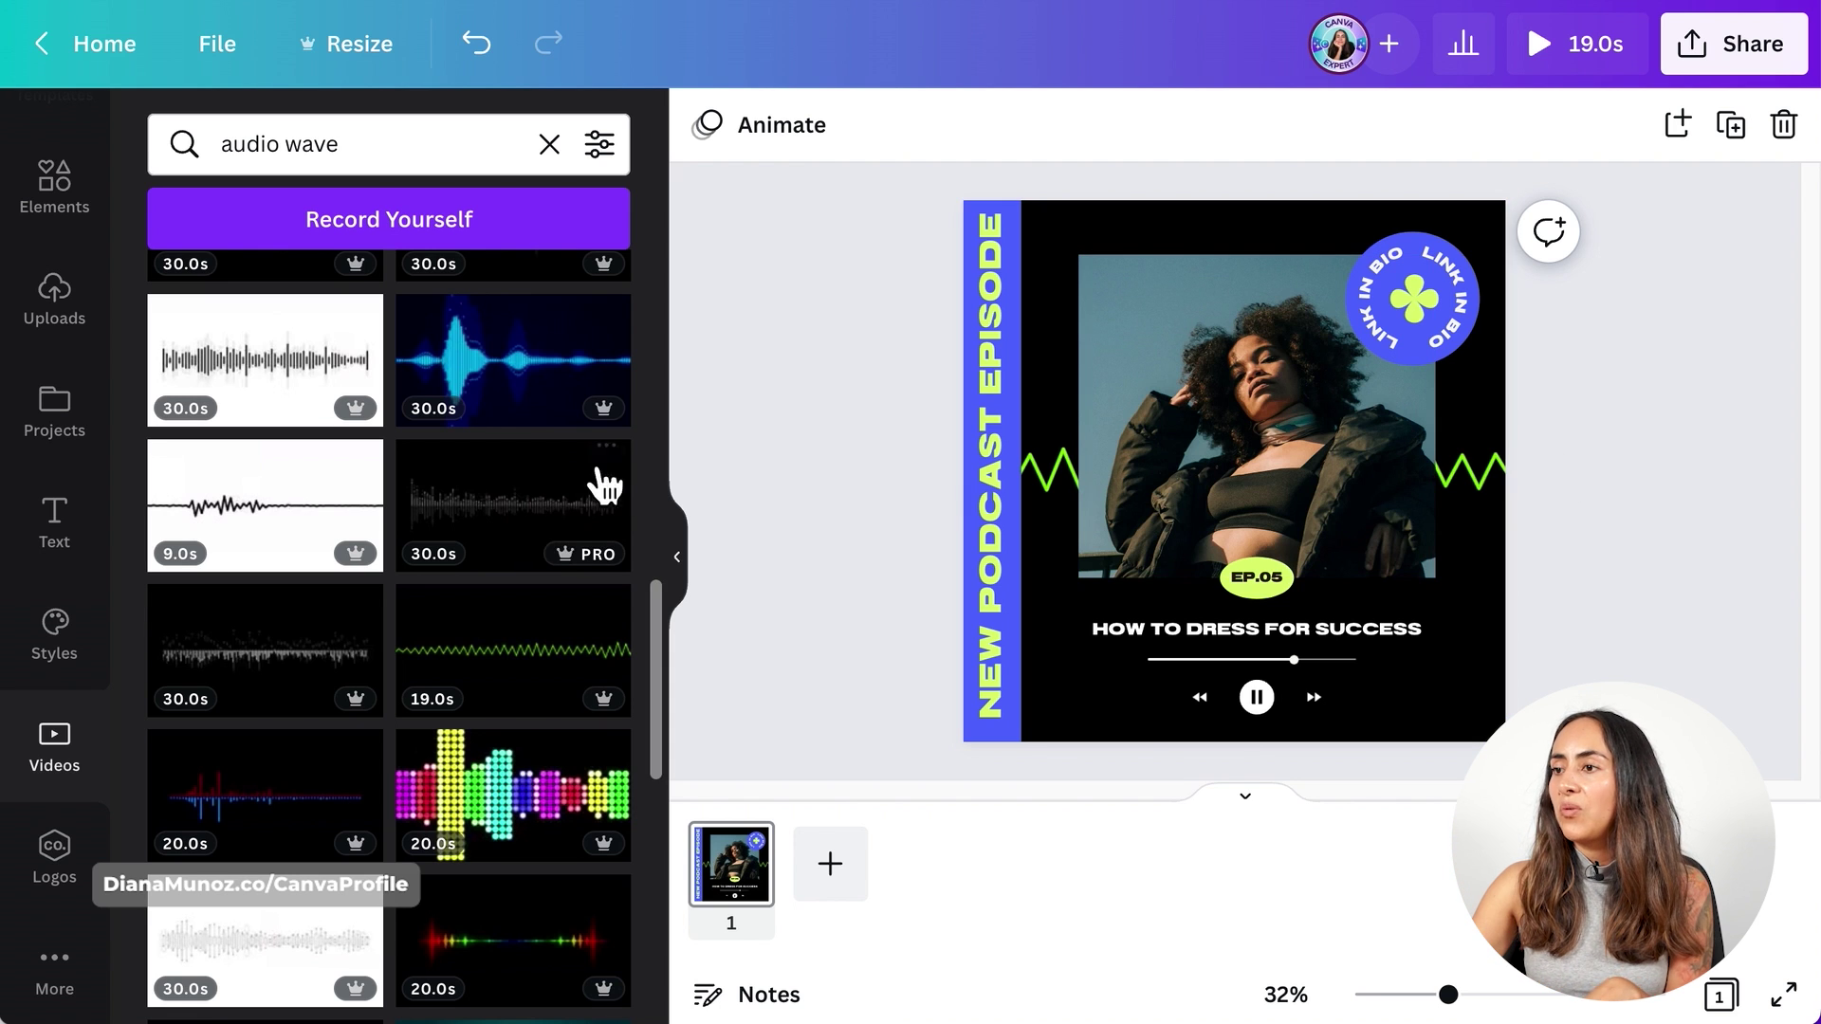
- Add 'New podcast episode hook.m4a' from the uploaded audio files to the post
click(84, 318)
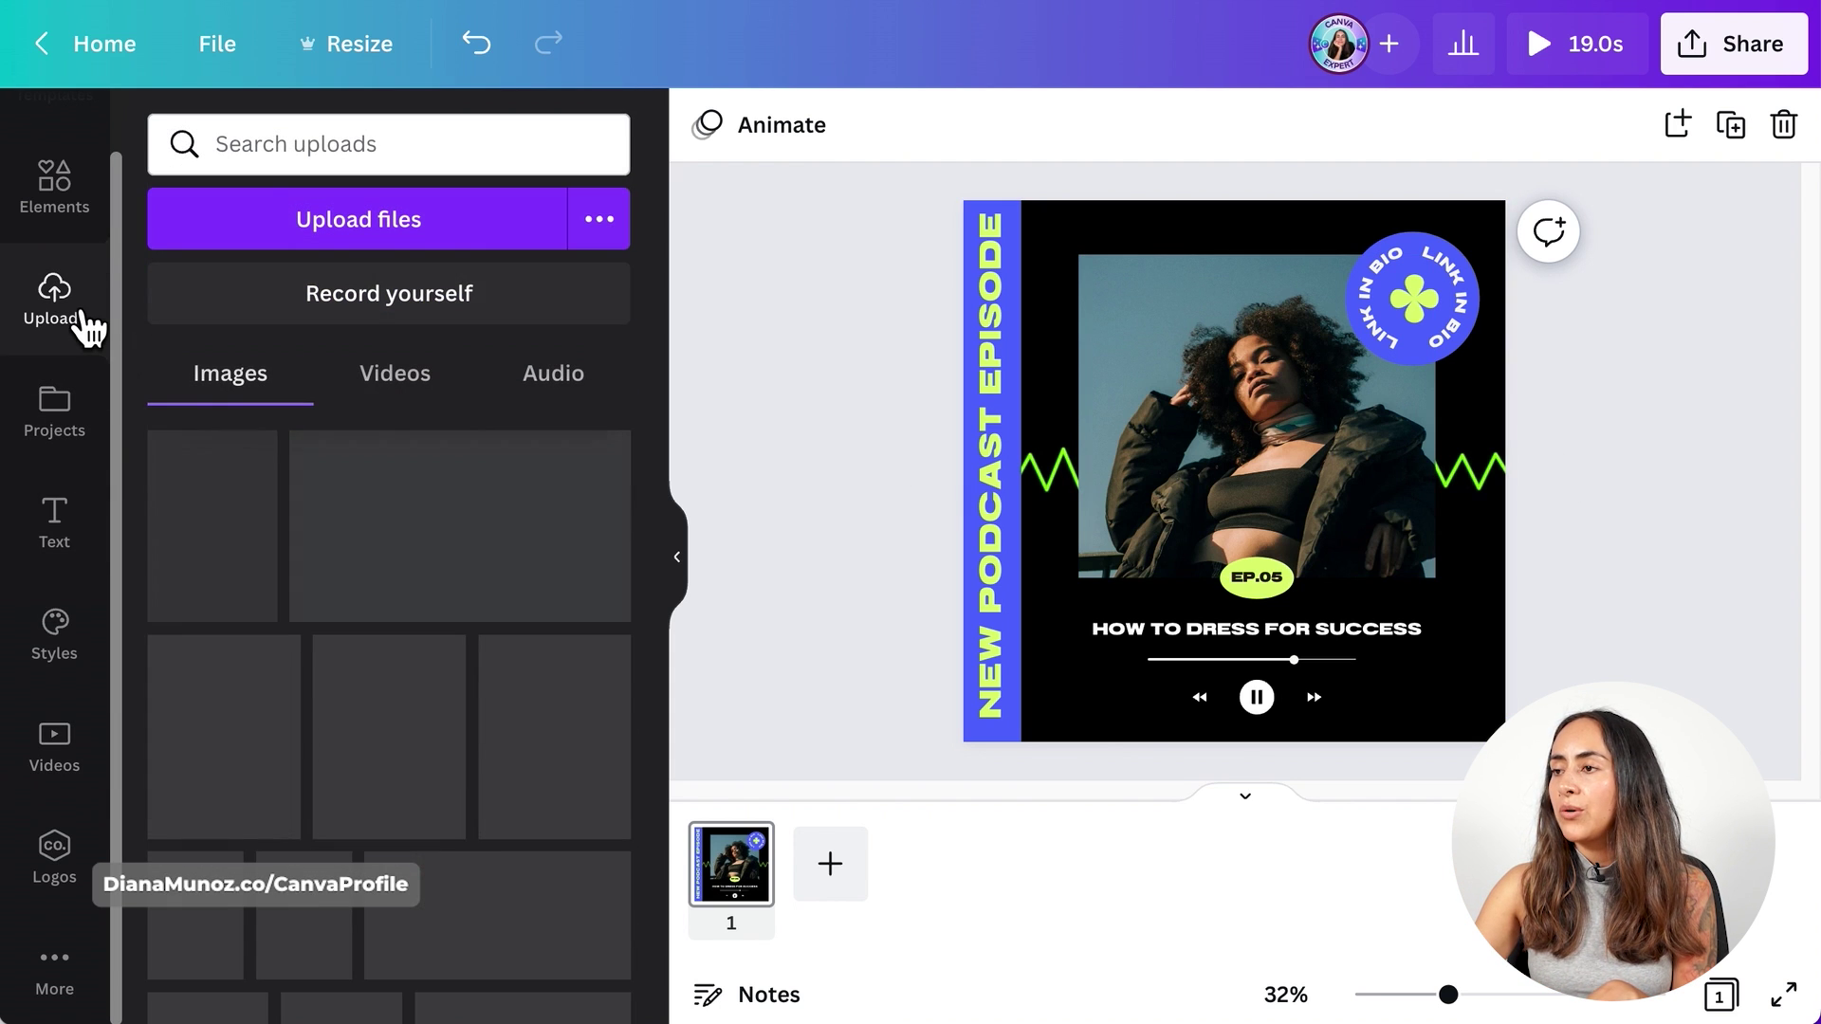
click(569, 384)
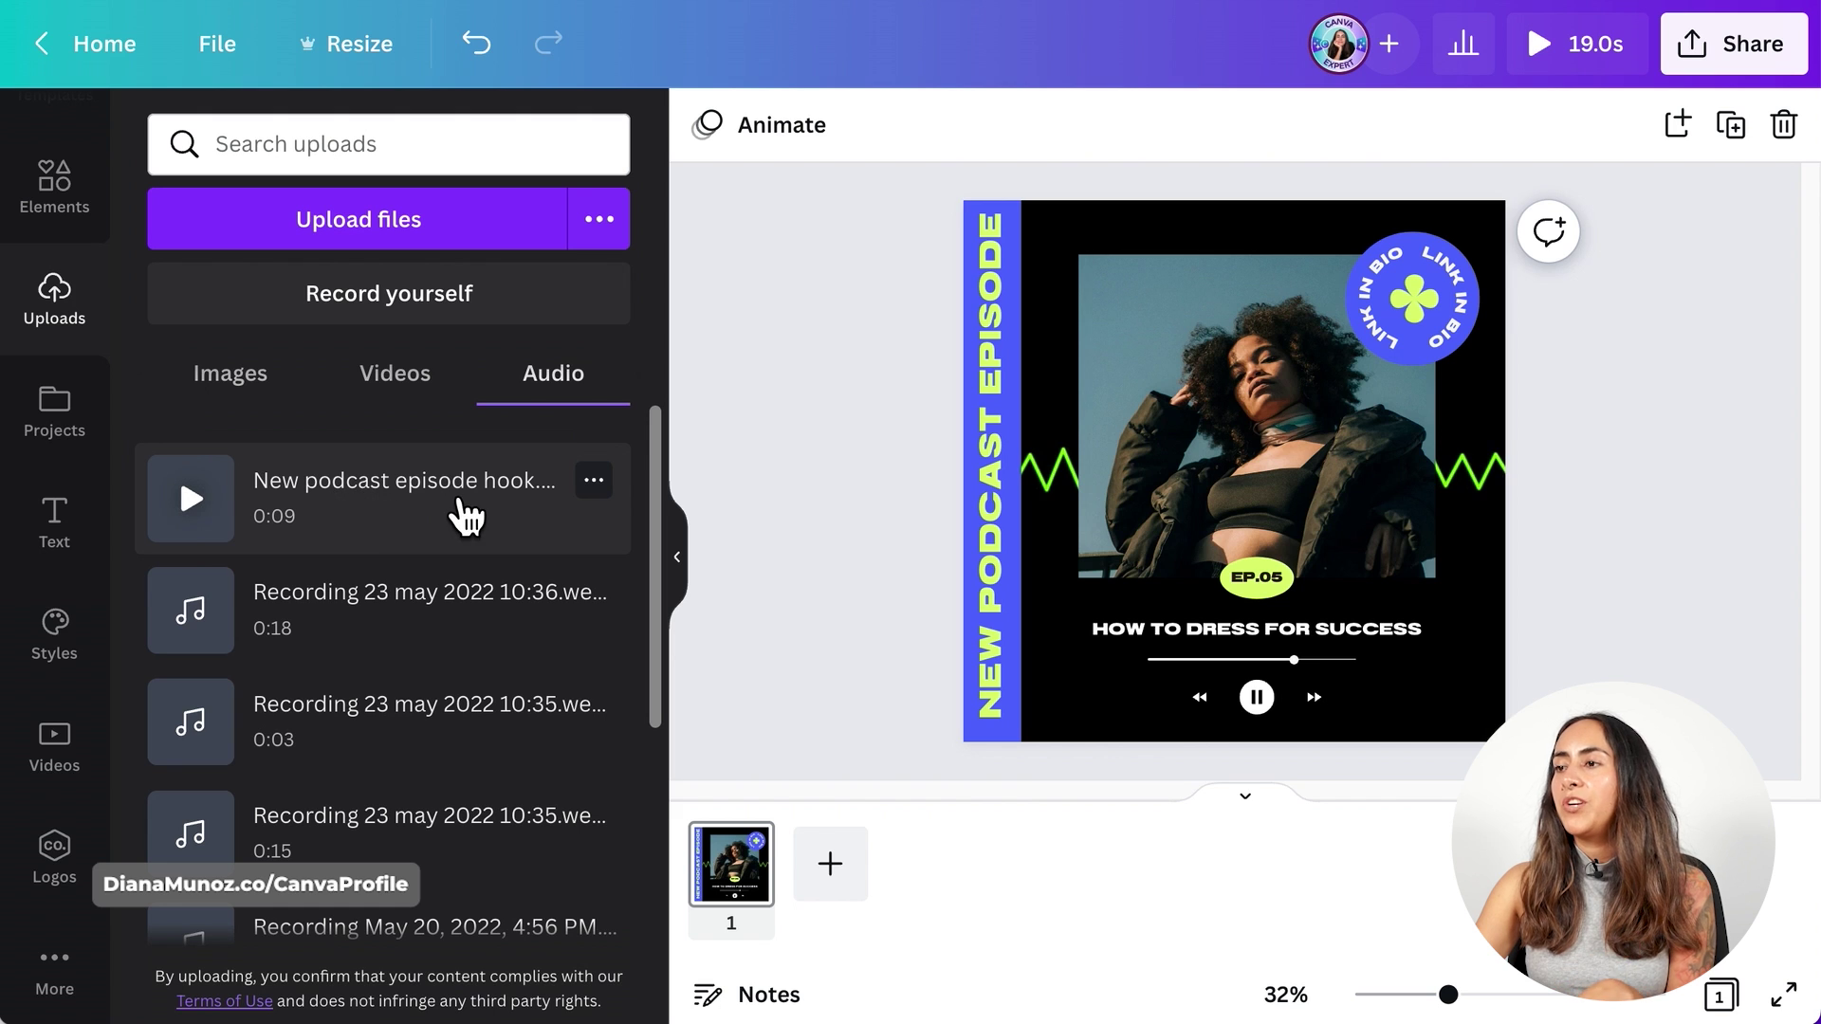
click(436, 512)
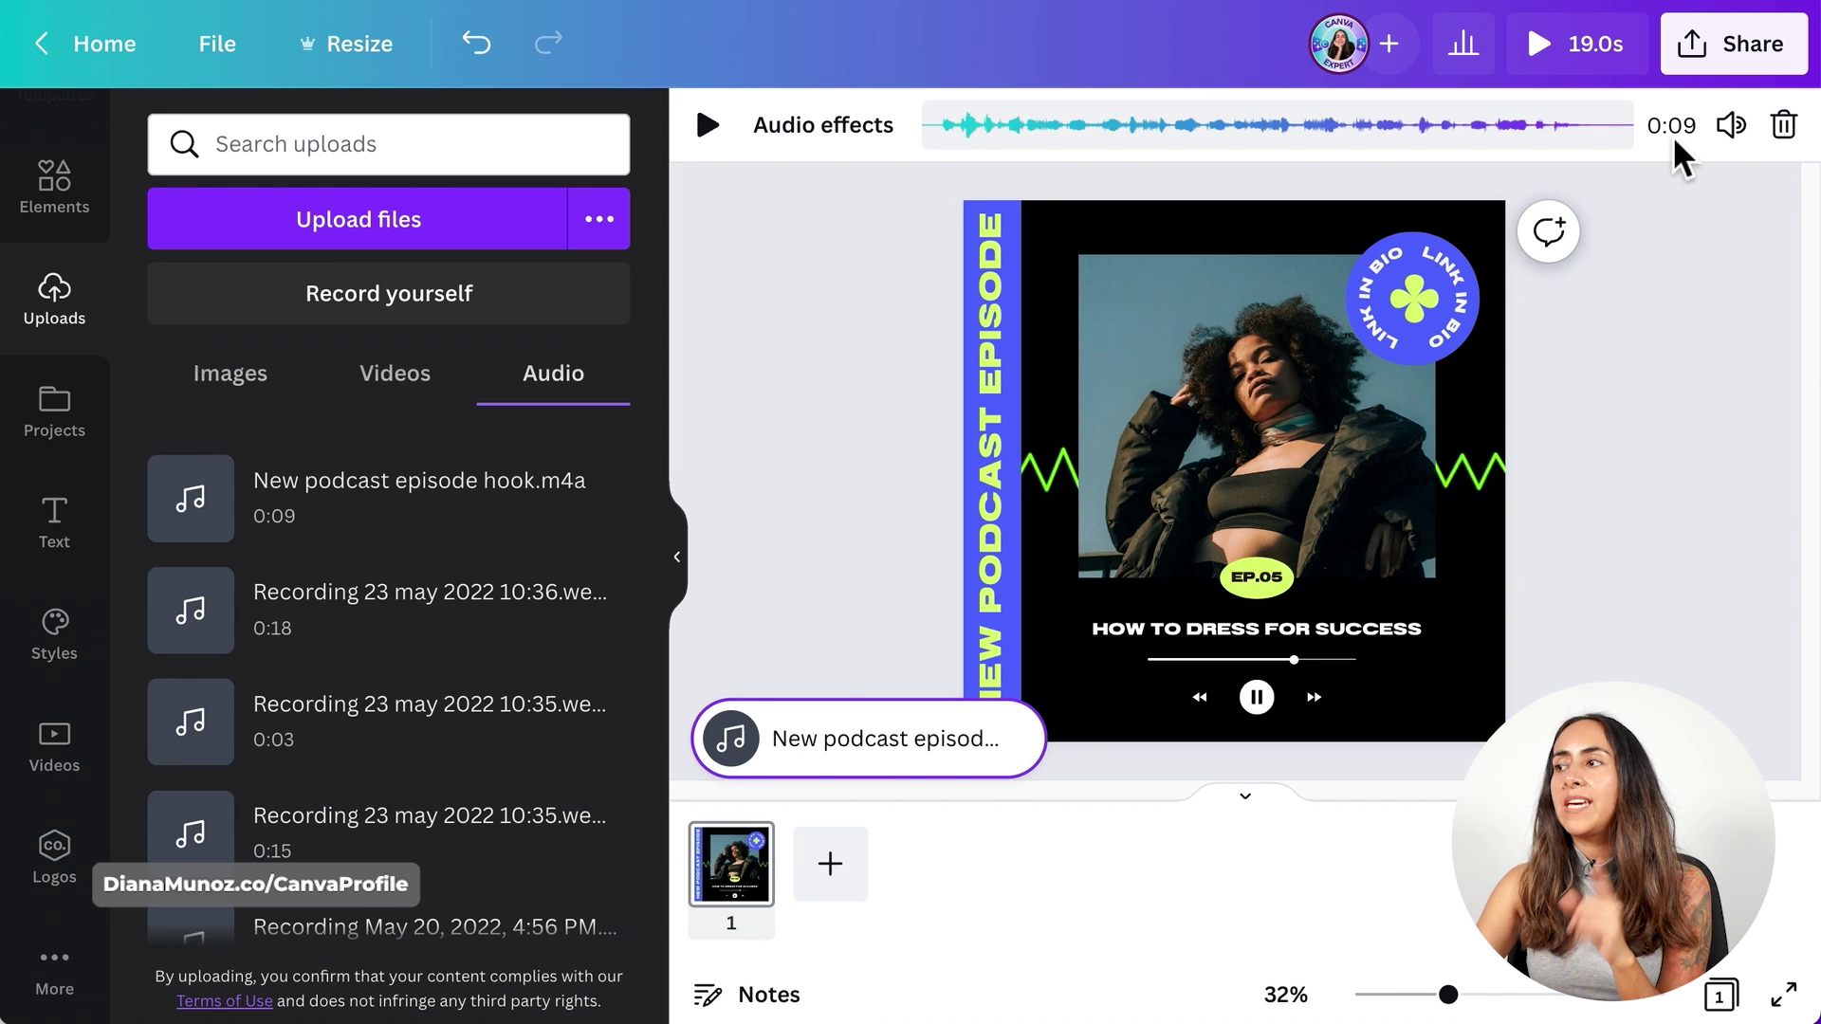
click(1602, 435)
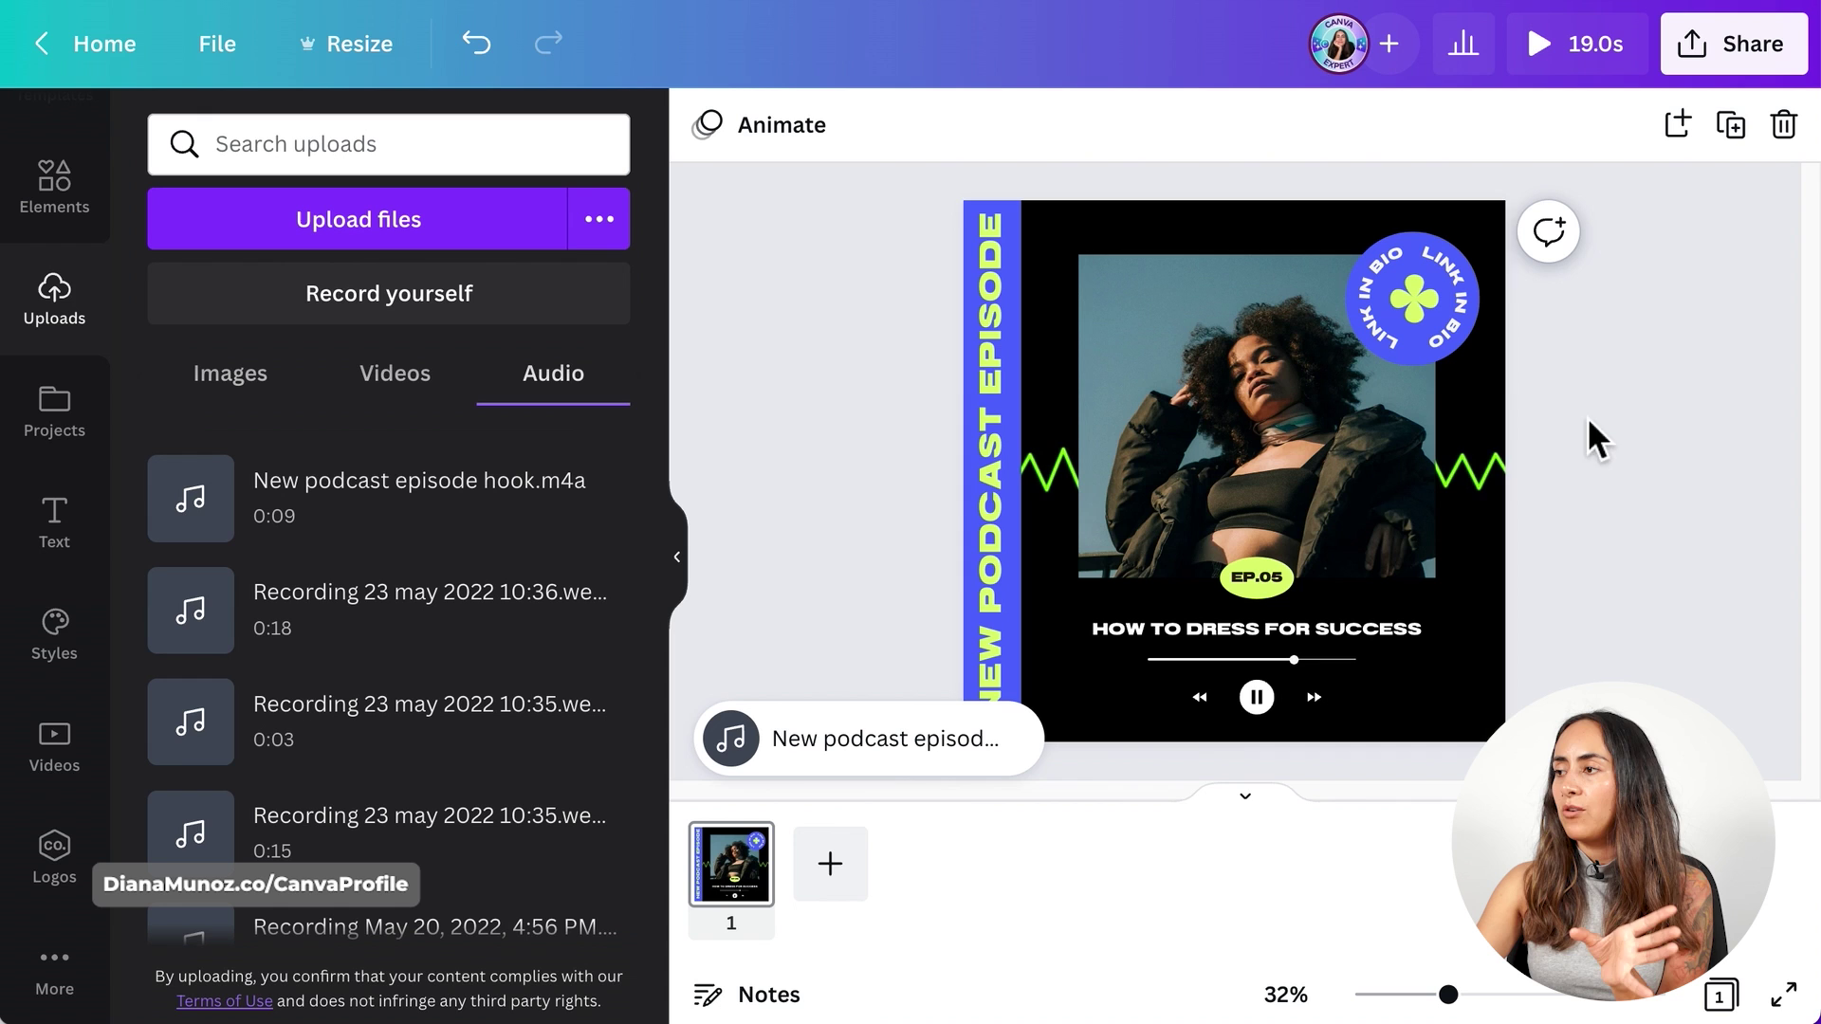
- Trim the background waveform video from 19.0s down to 9.0s
click(1493, 452)
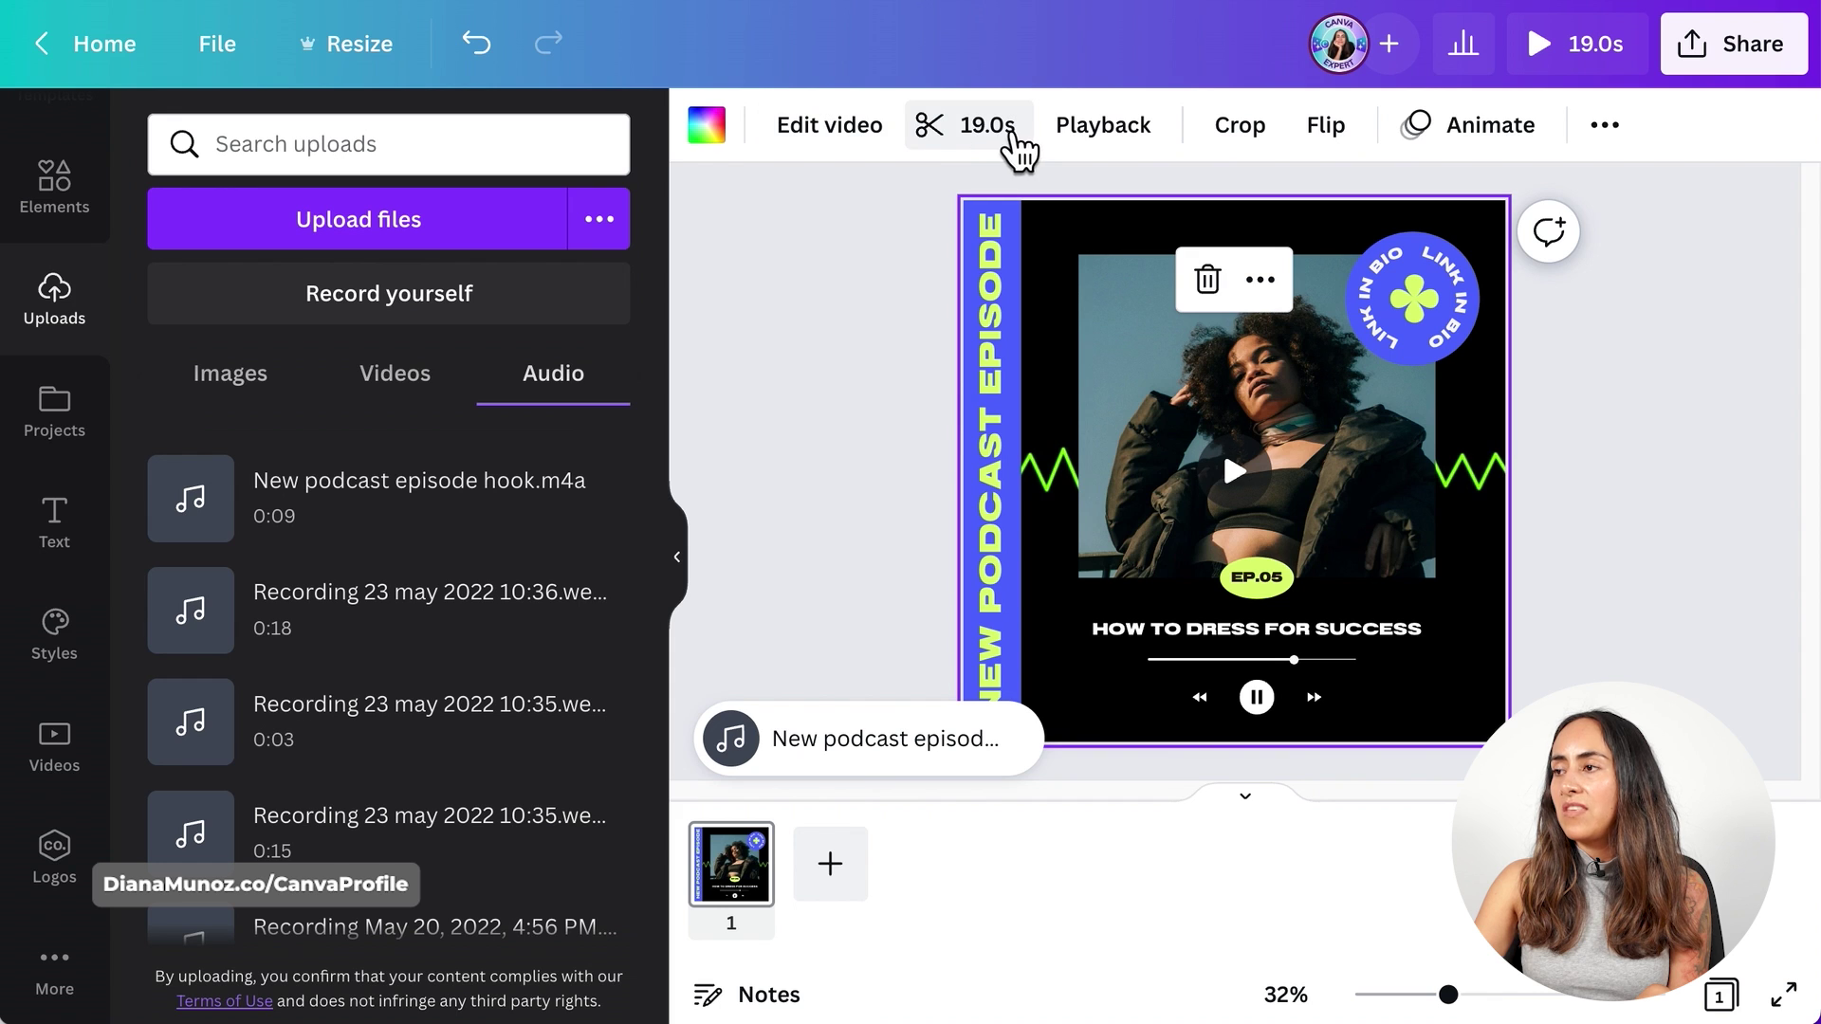
click(1000, 147)
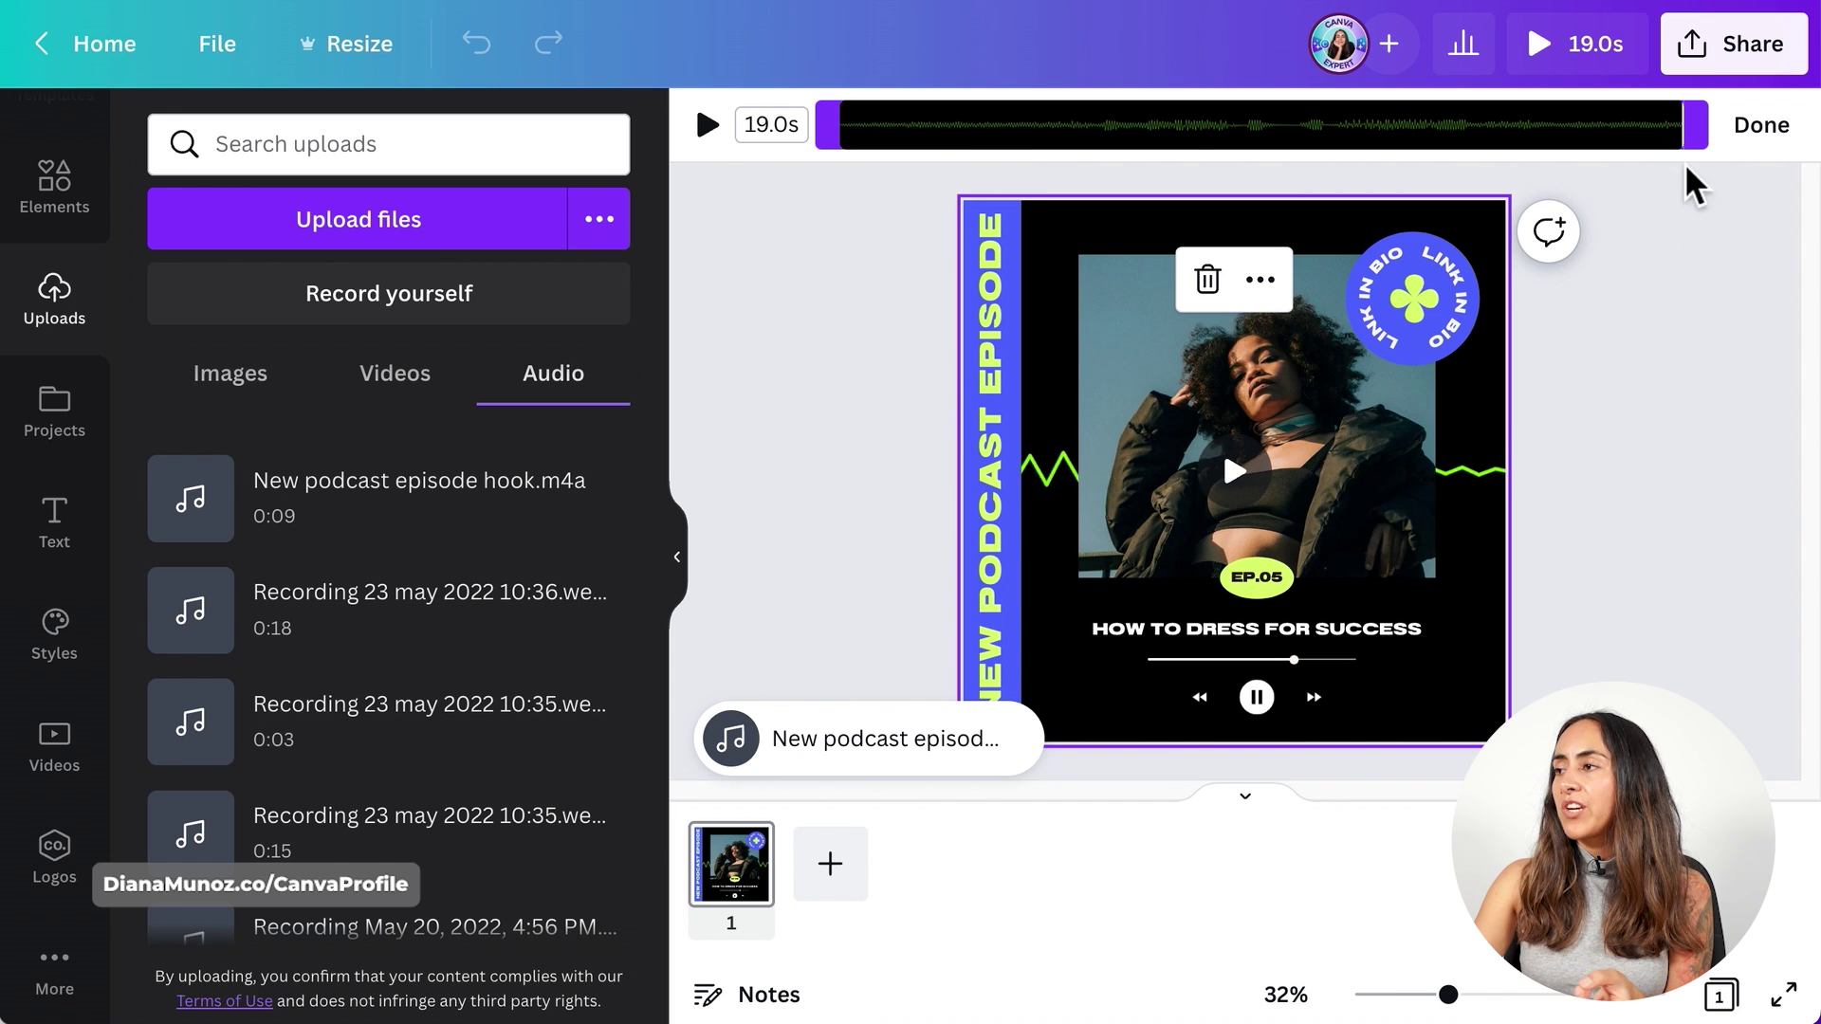
drag(1694, 128, 1264, 139)
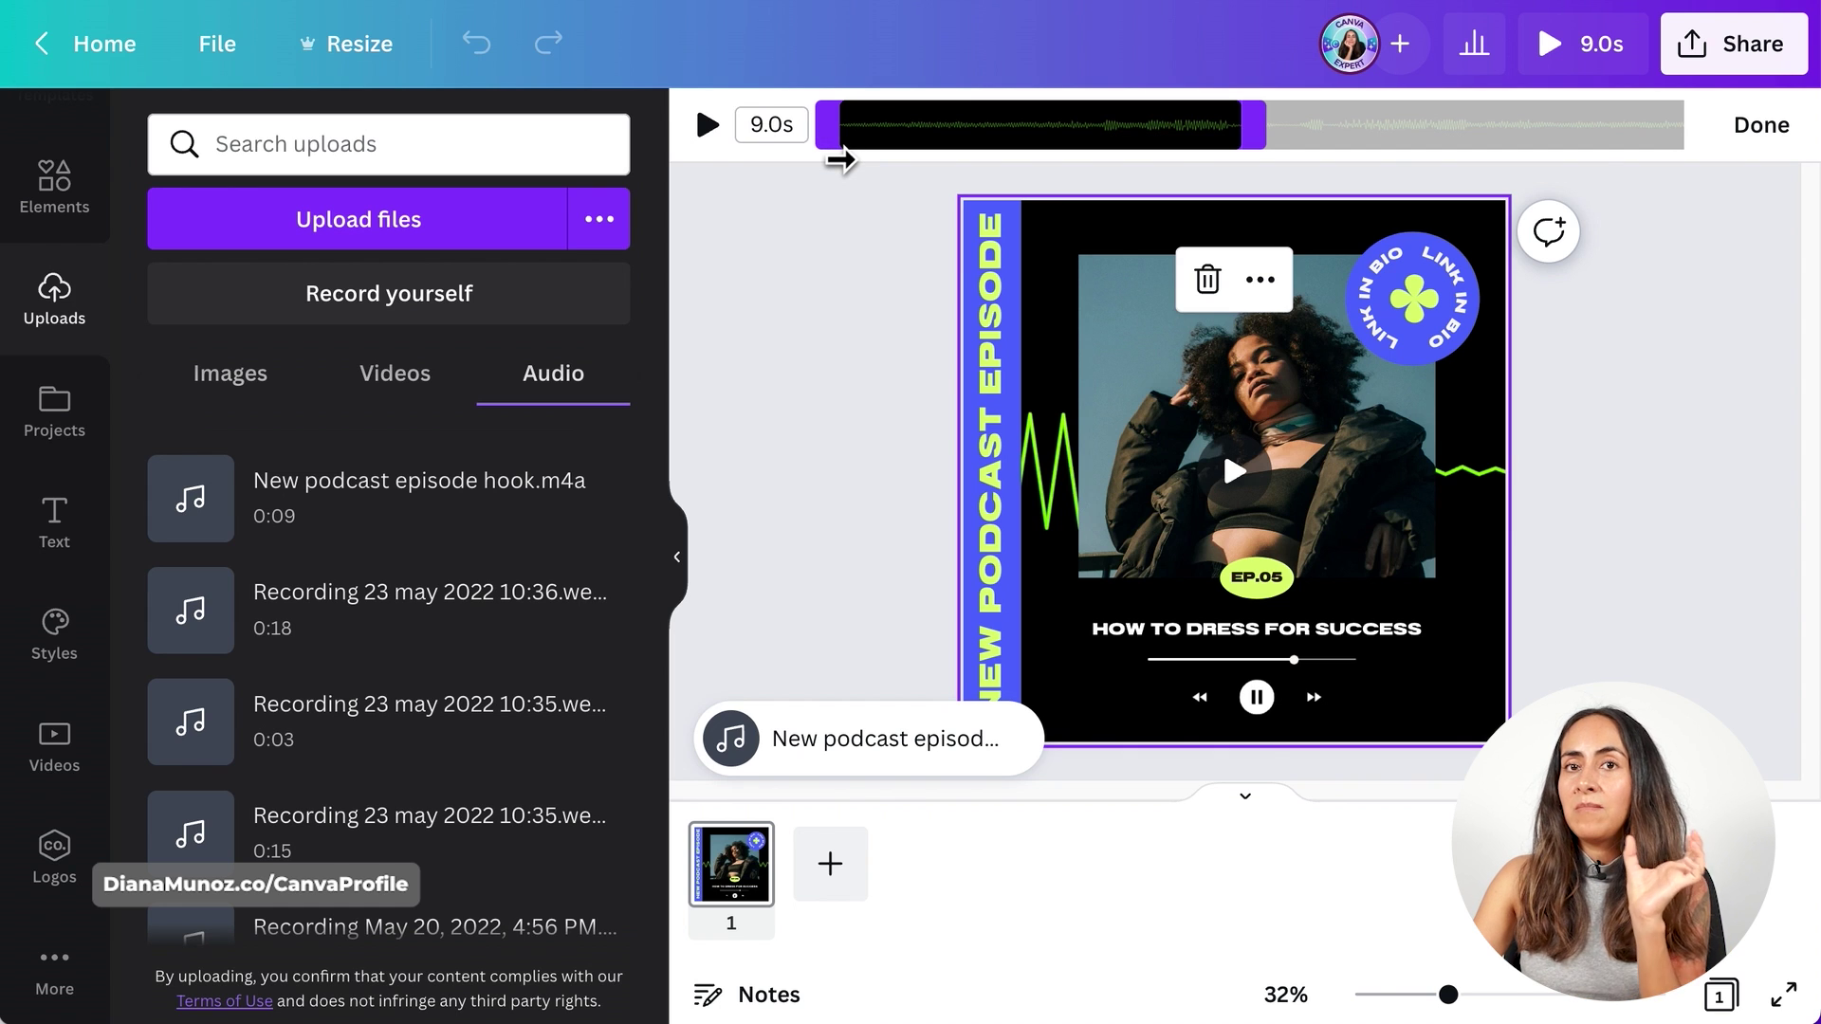
click(1767, 140)
- Download the finished podcast episode post as an MP4 video
click(1733, 43)
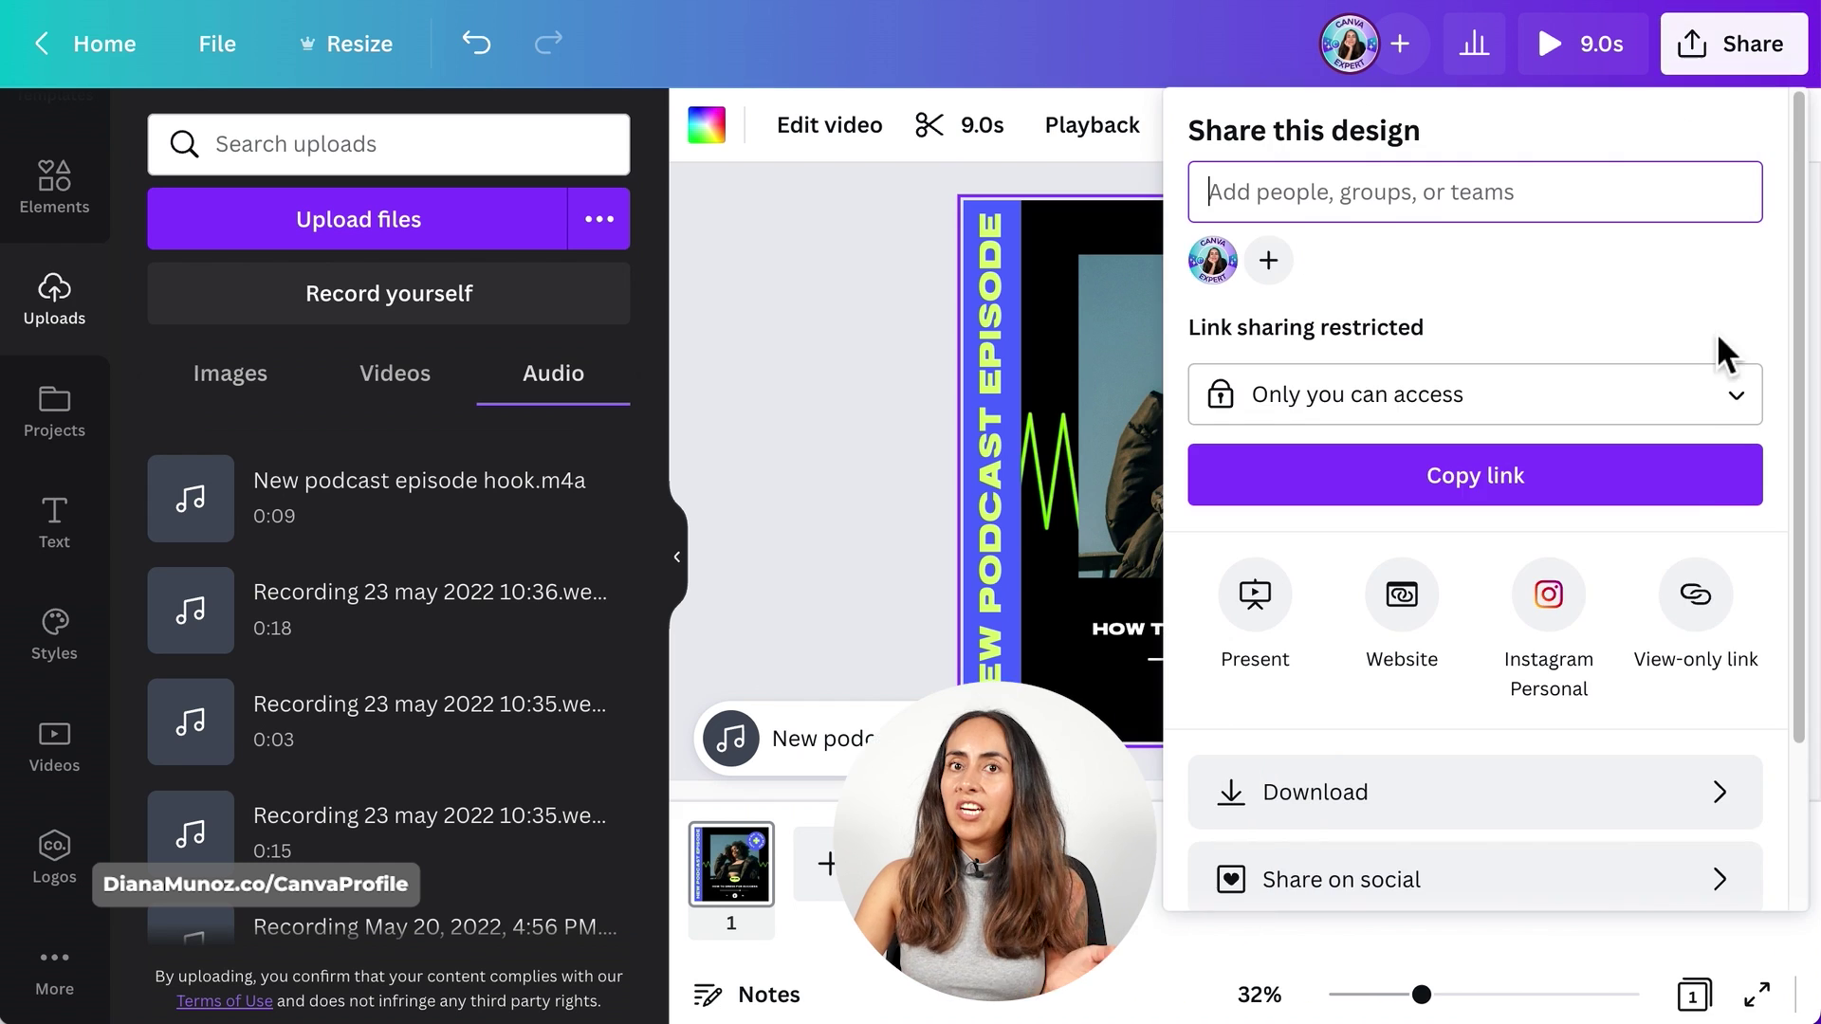
click(1603, 801)
click(1546, 445)
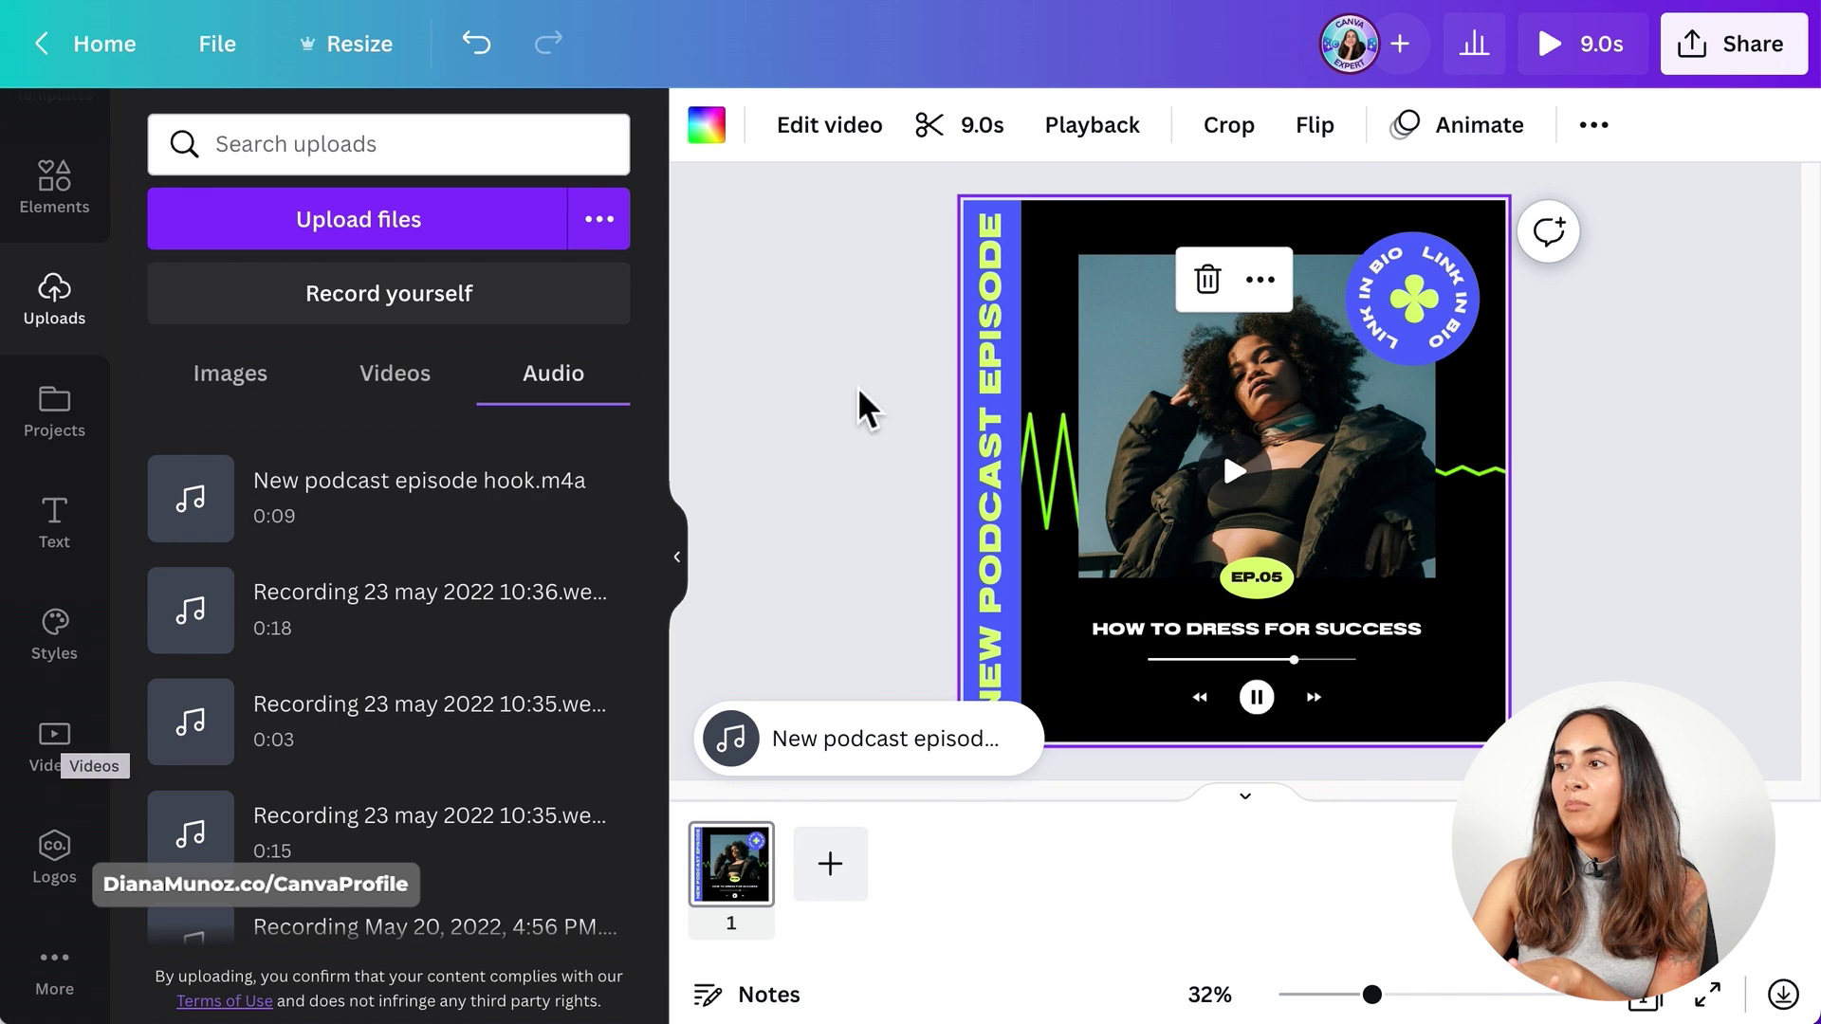
- Browse the audio-wave video results and view the Audio spectrum wave video's details
click(79, 765)
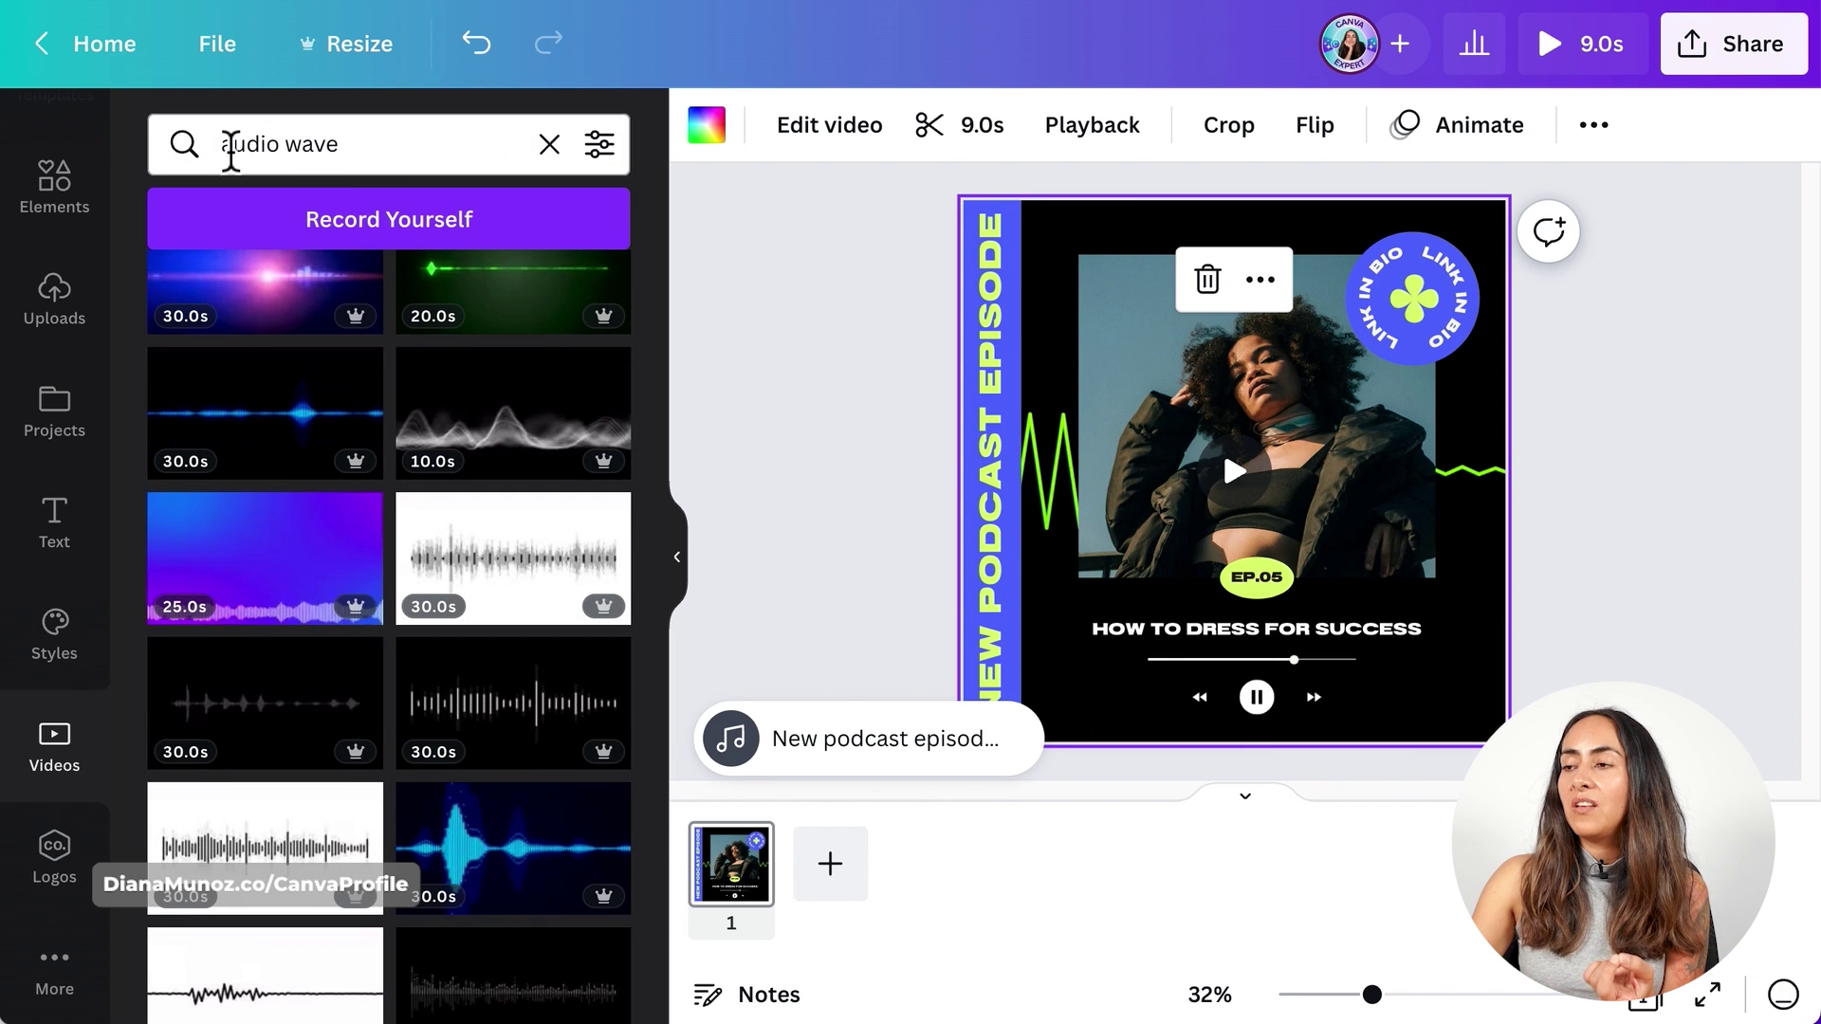
scroll(560, 550, down, 5)
scroll(550, 533, down, 2)
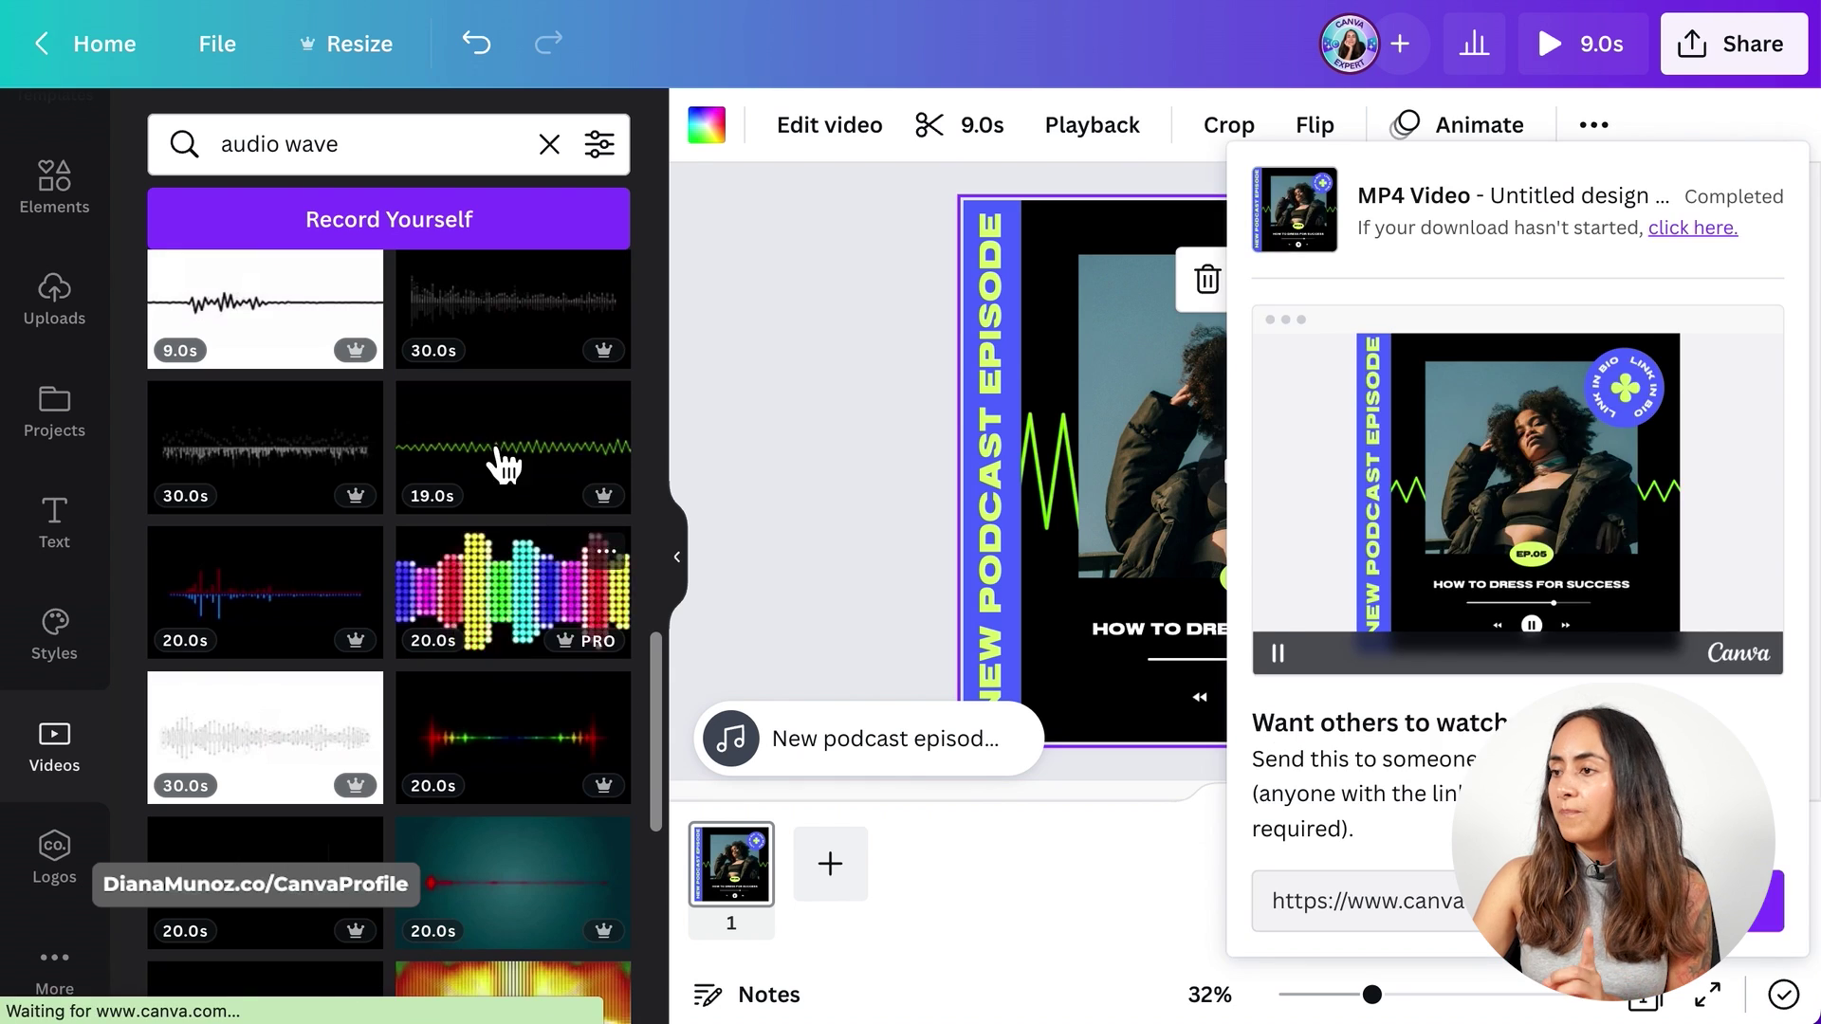
click(609, 405)
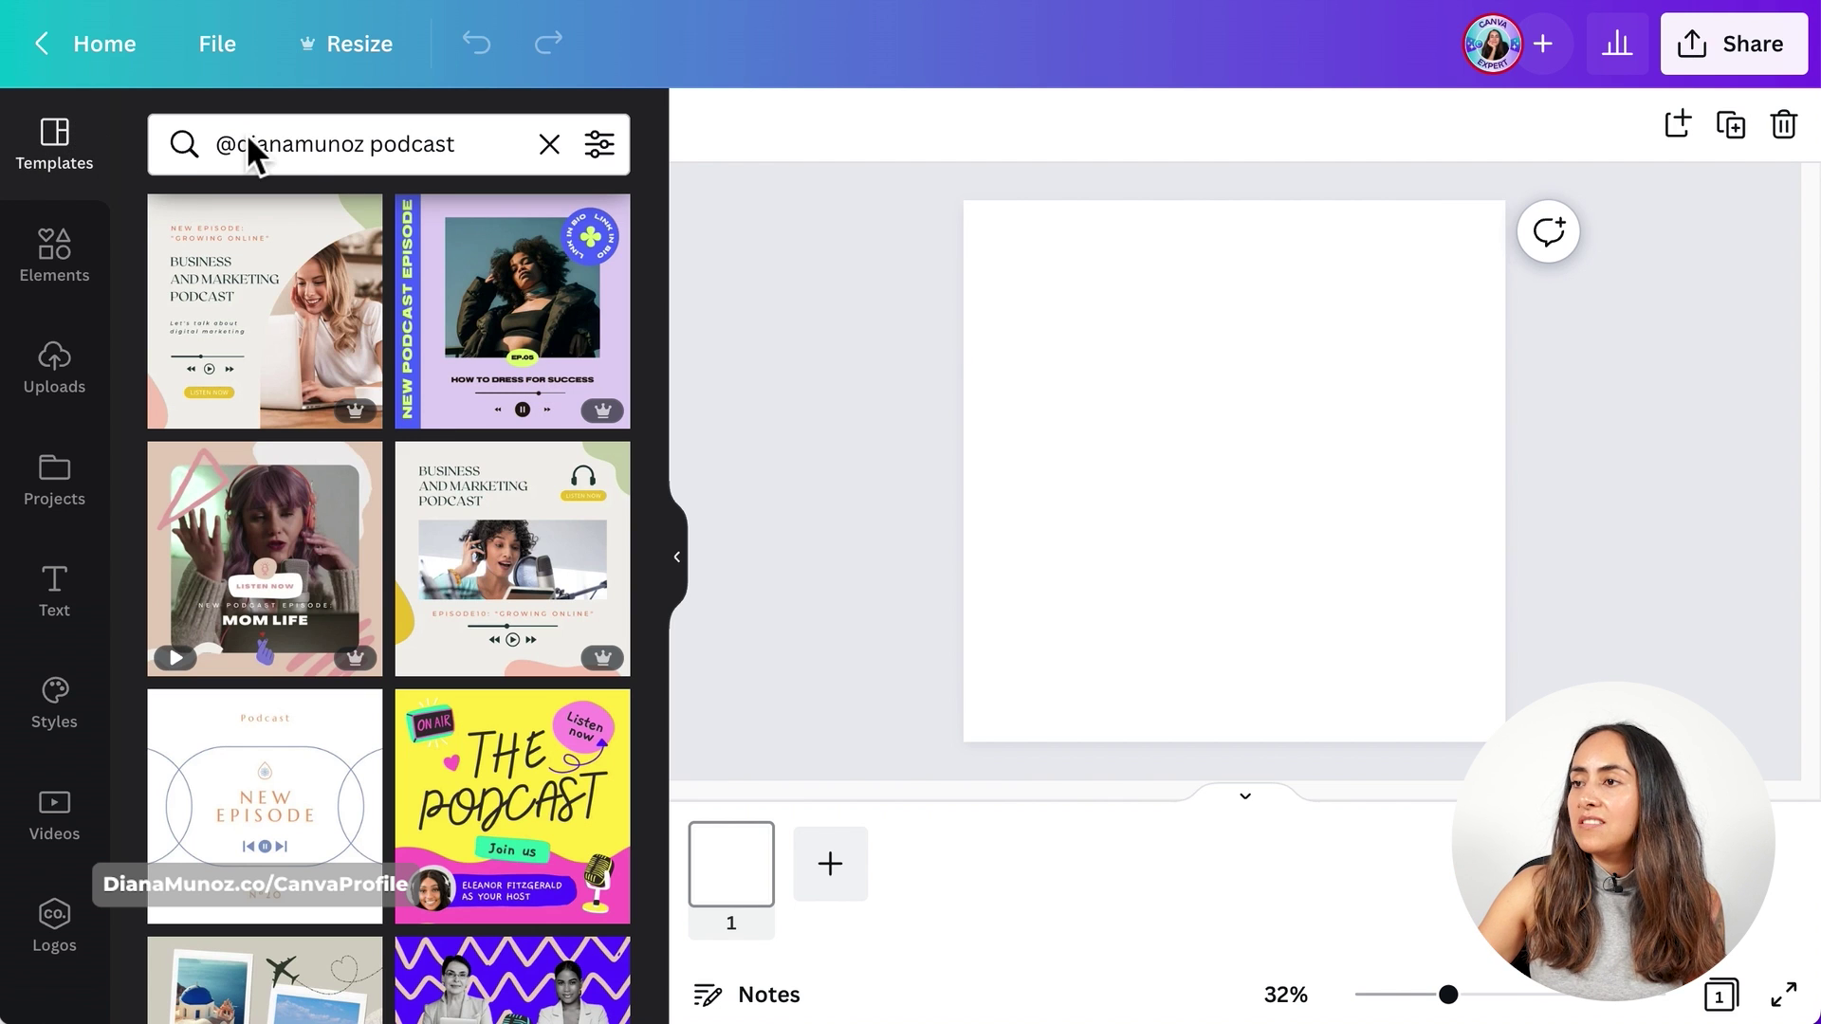
- Apply the Mental Health Podcast template, reading 'How Meditation Can Heal Anxiety', to the blank page
scroll(609, 715, down, 8)
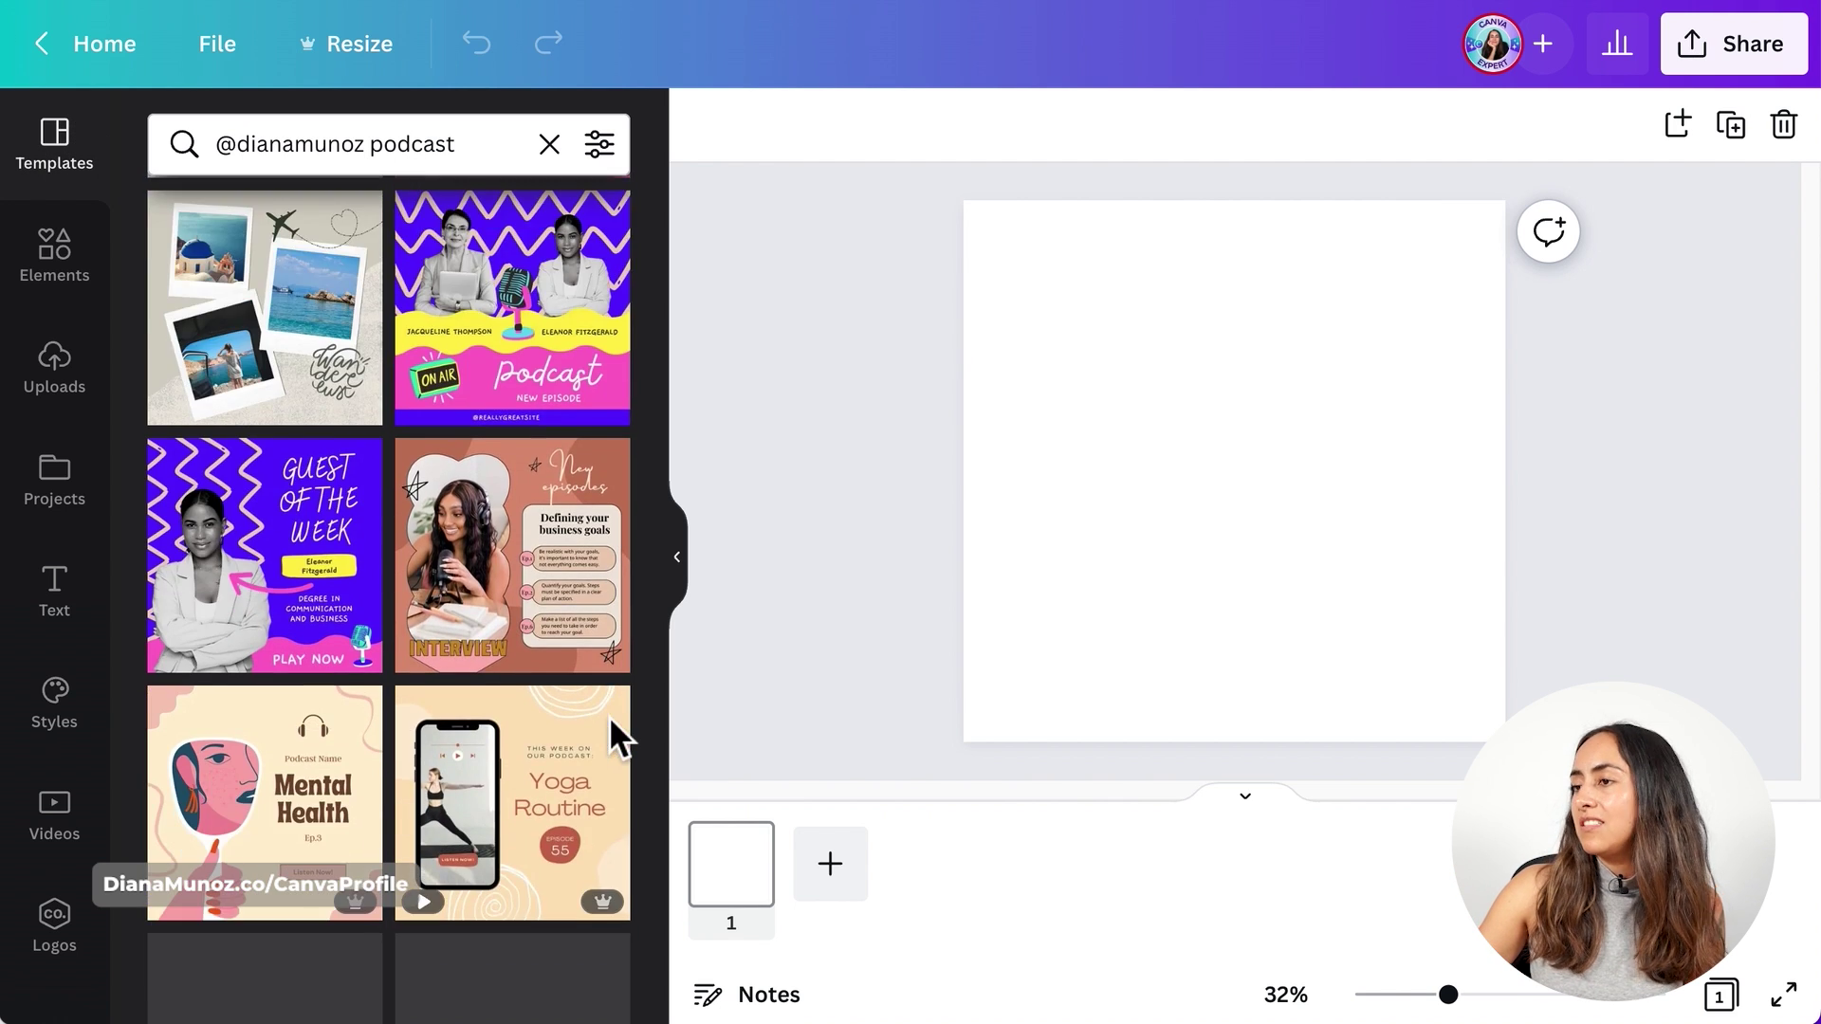
scroll(609, 715, down, 4)
scroll(609, 715, down, 8)
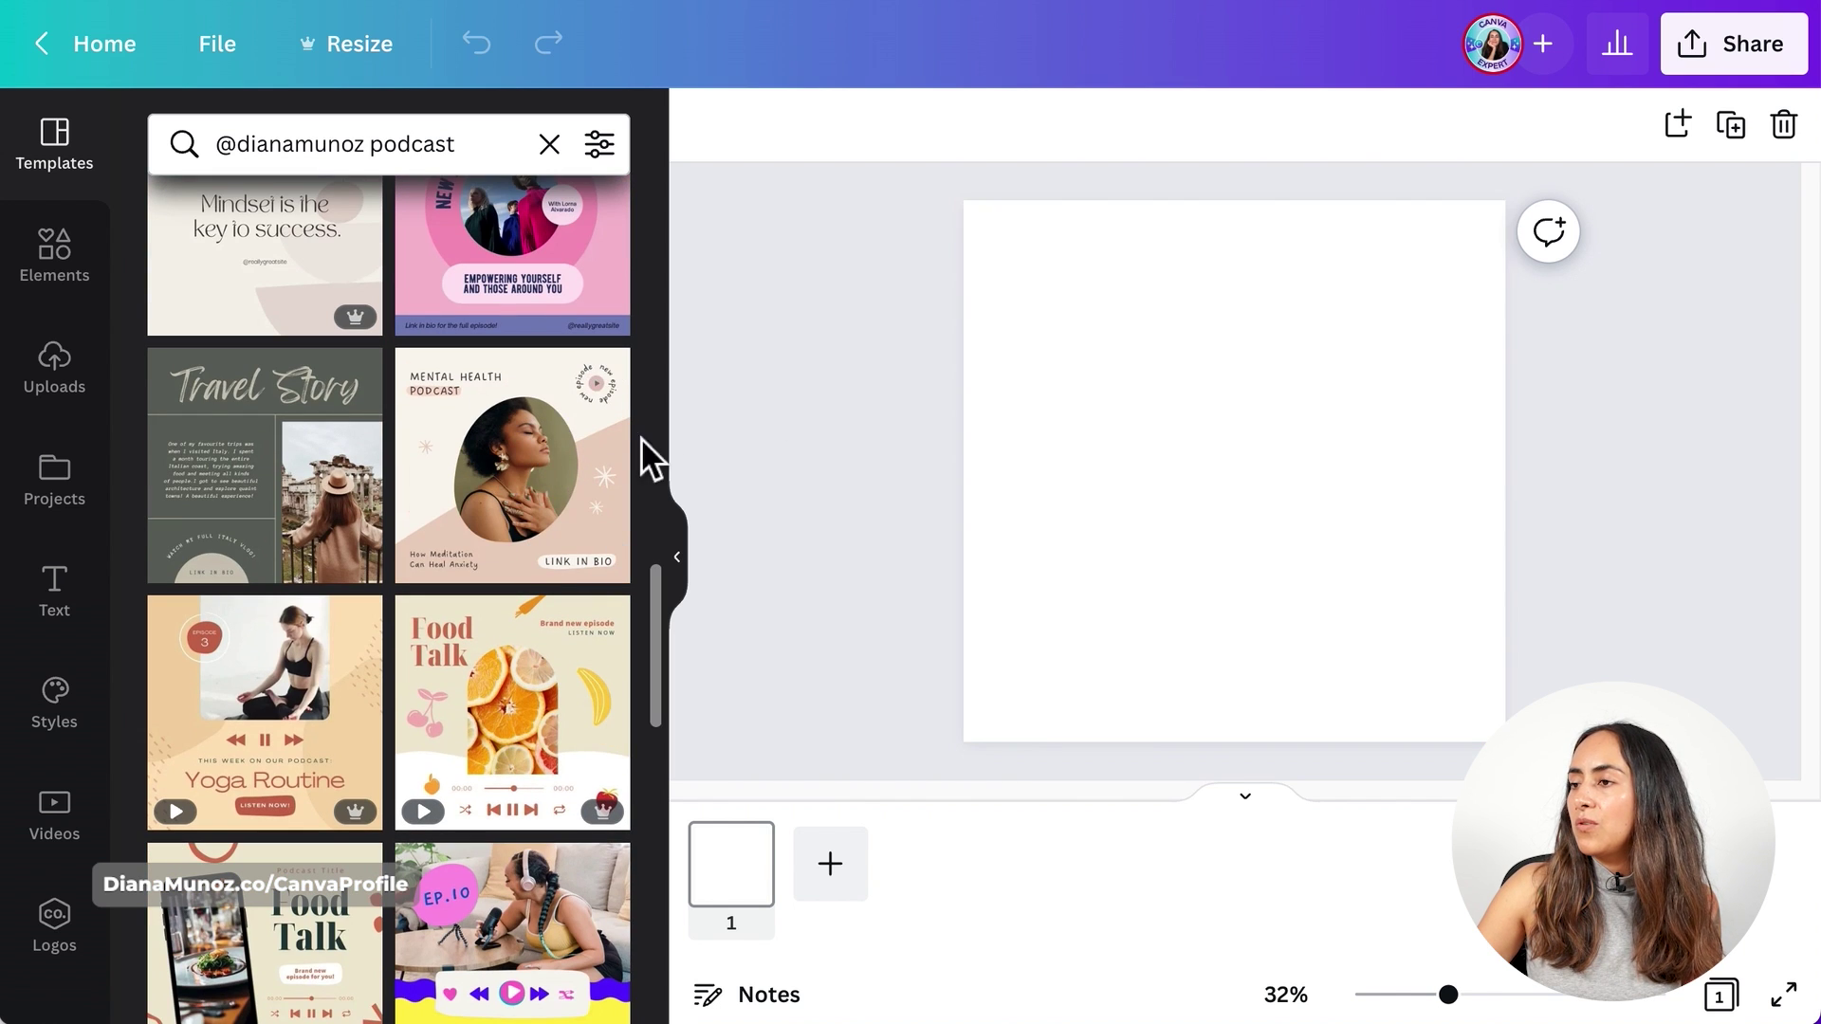
click(523, 494)
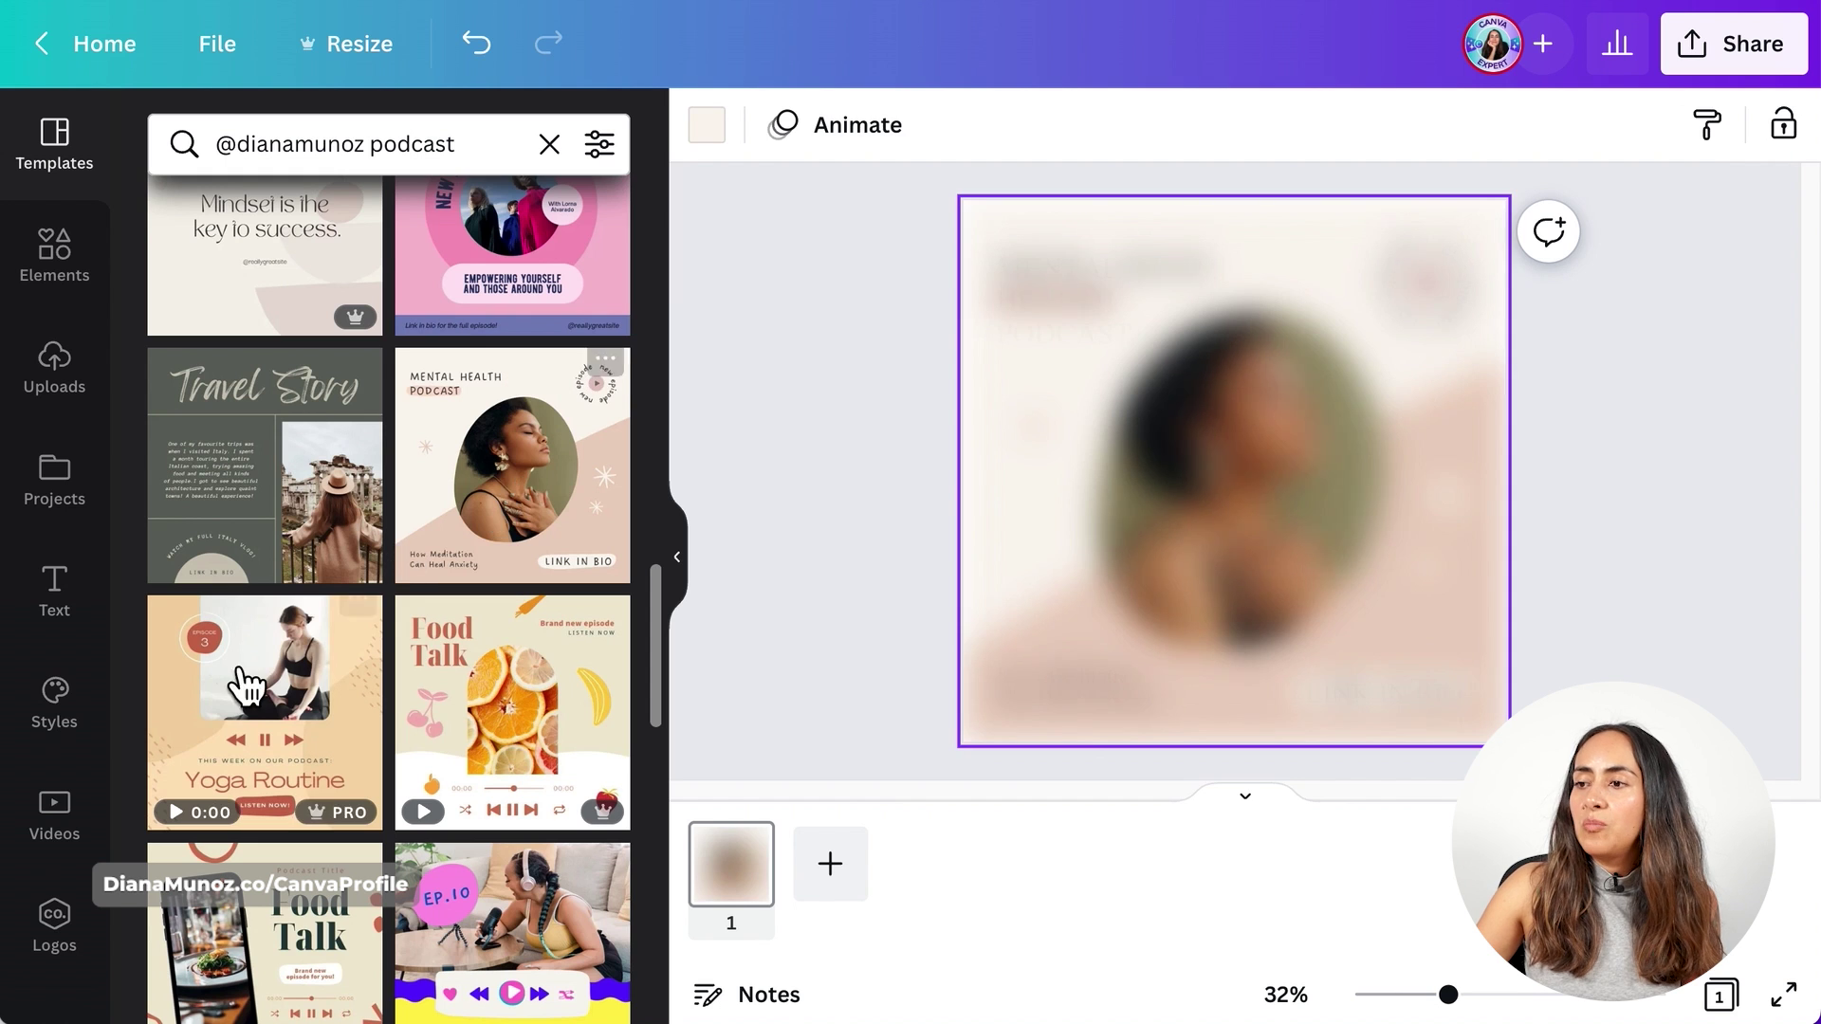
click(75, 840)
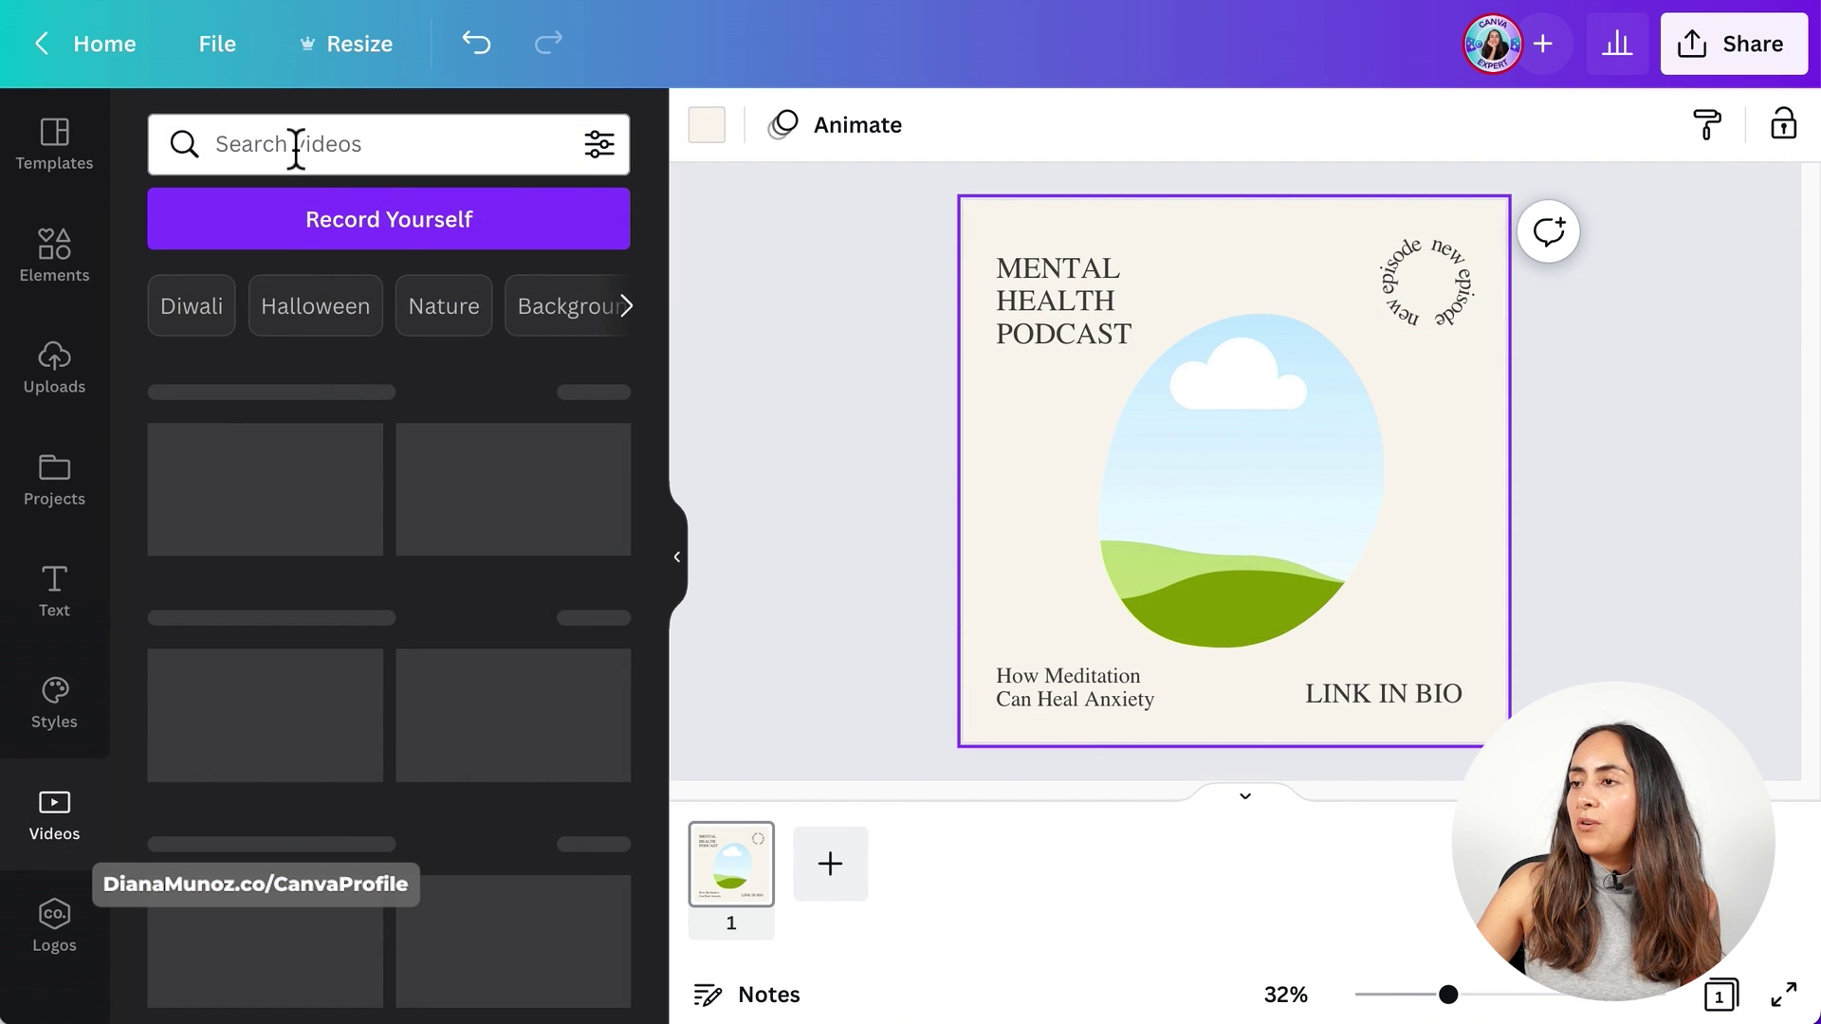
- Search the video library for 'audio wave' clips and scroll the results
click(352, 142)
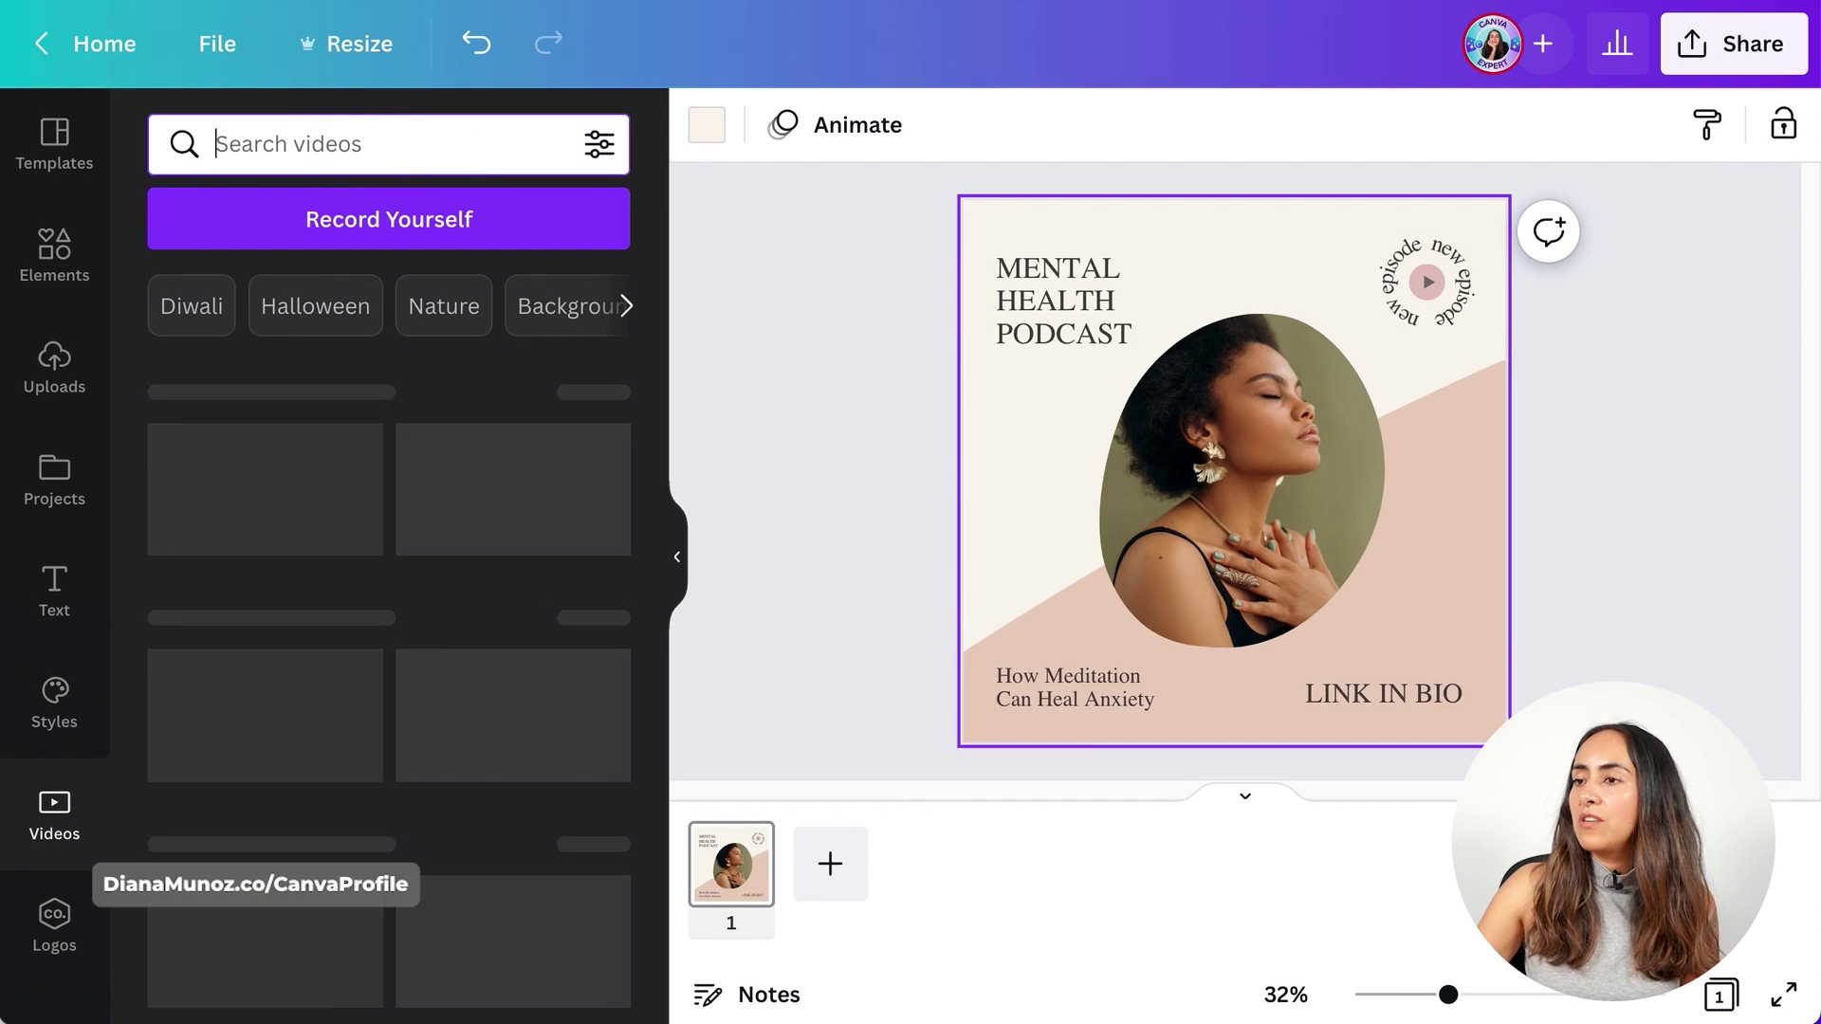
text(audio)
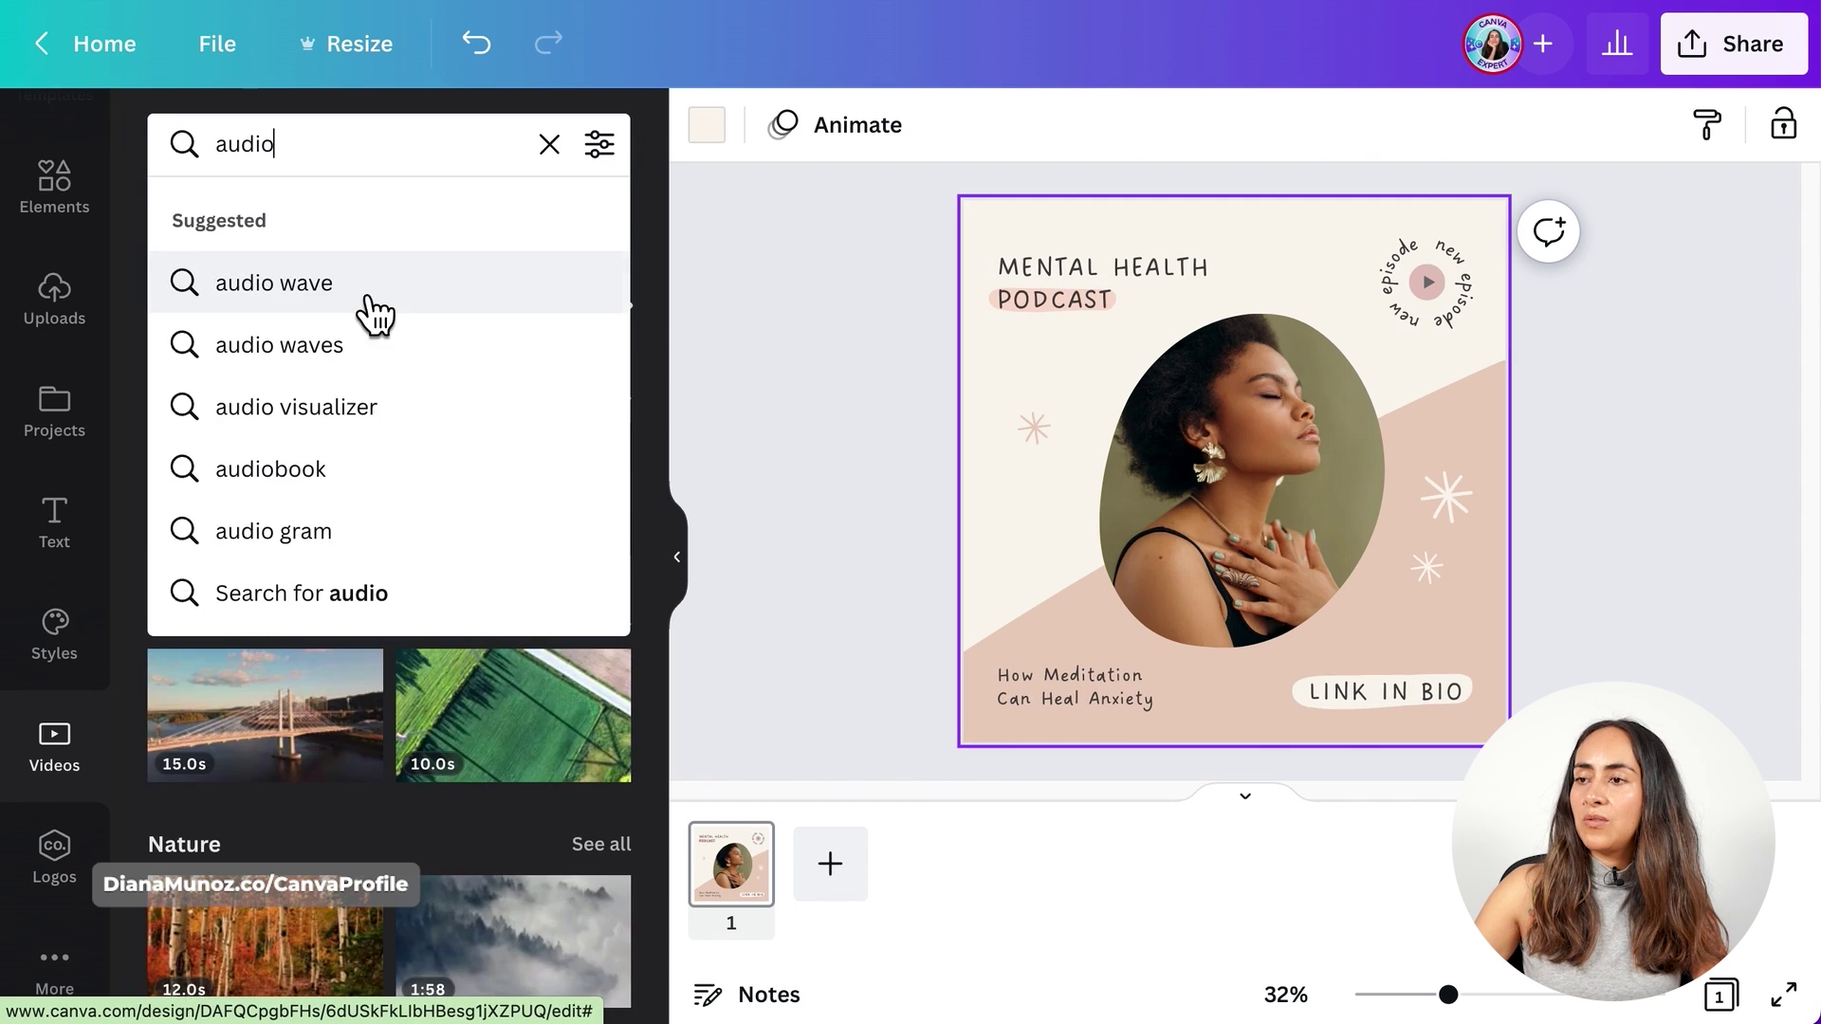
click(356, 286)
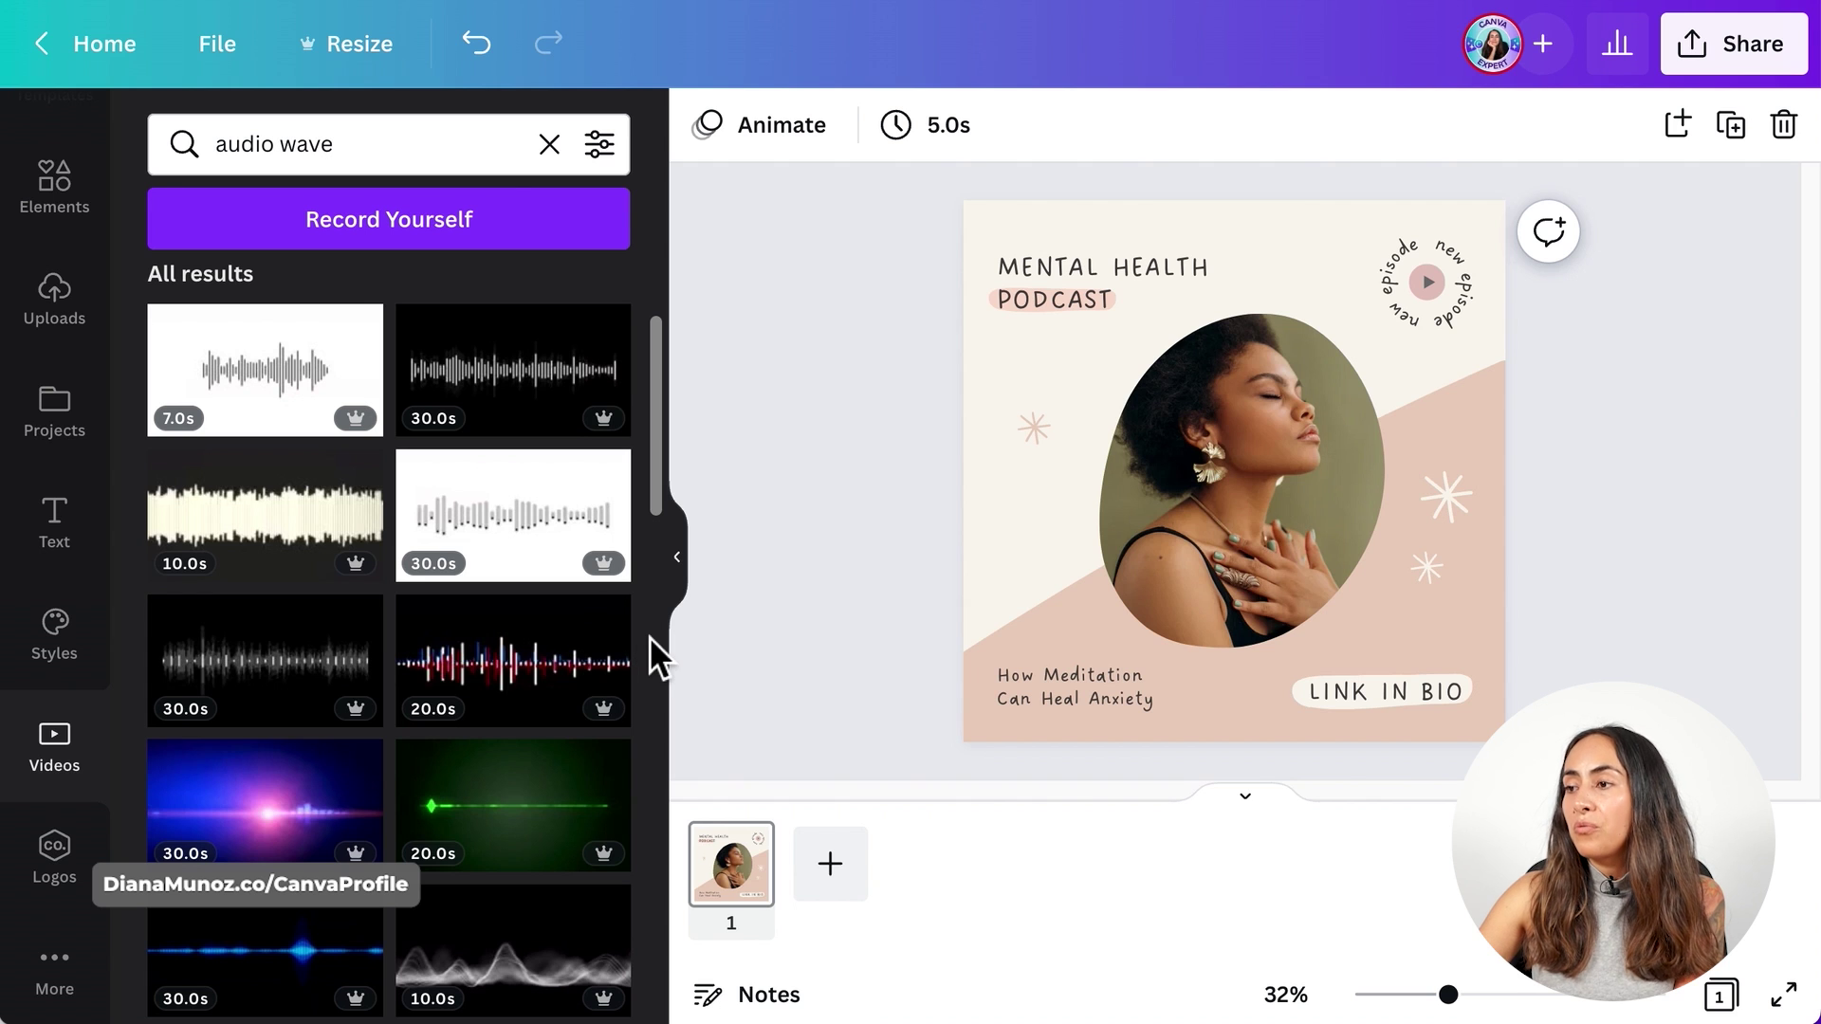
scroll(651, 635, down, 7)
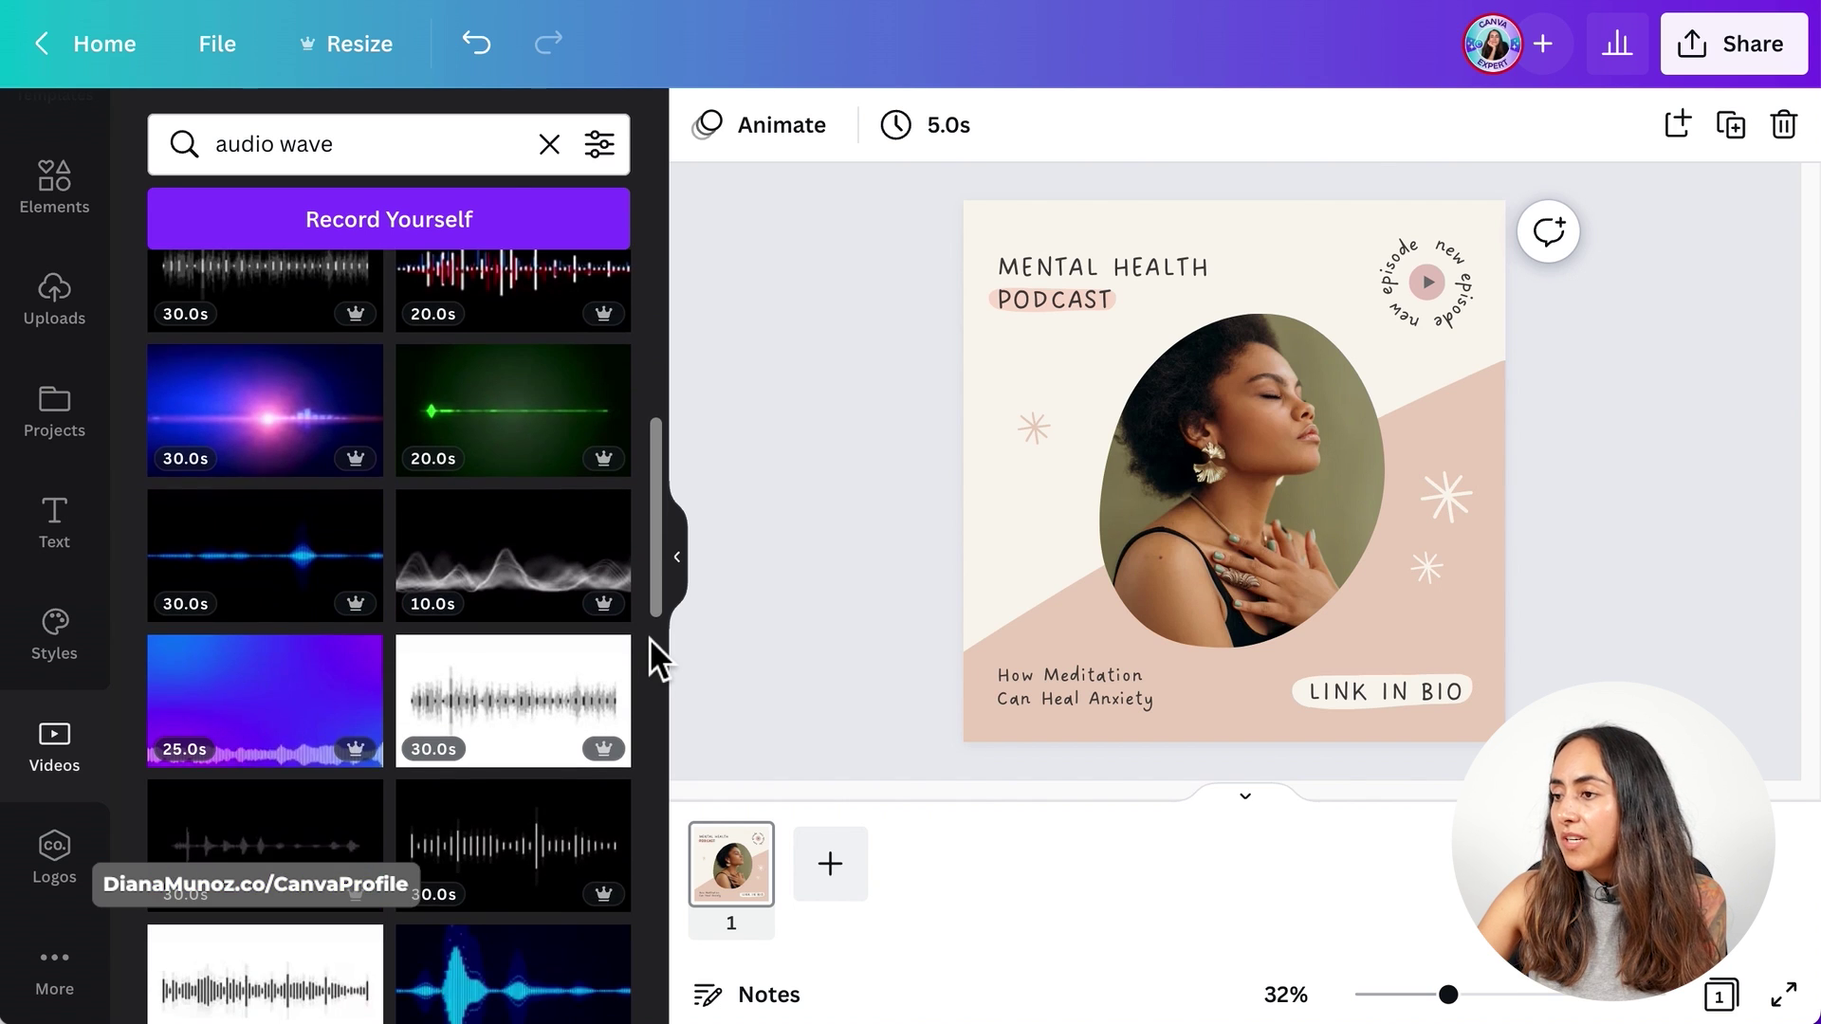
scroll(649, 637, down, 10)
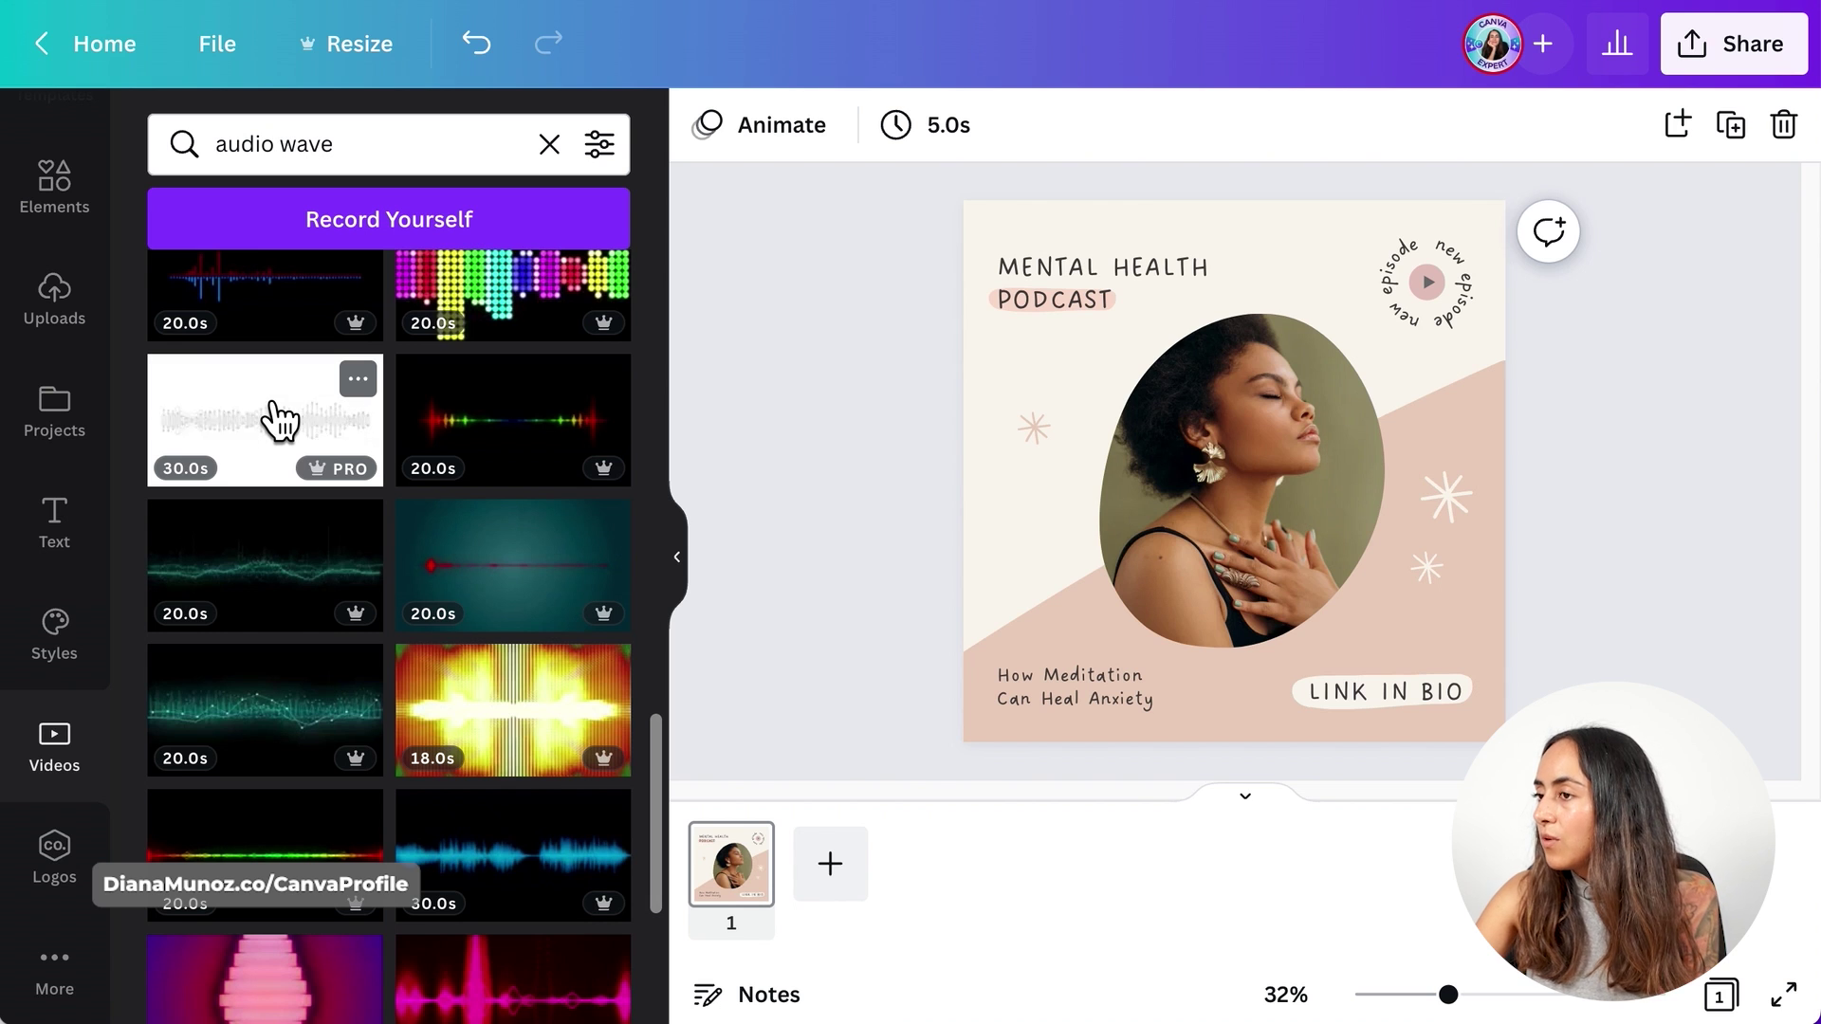
- Check the white Sound Waves Audio Signal video's details and drag it onto the post
click(370, 383)
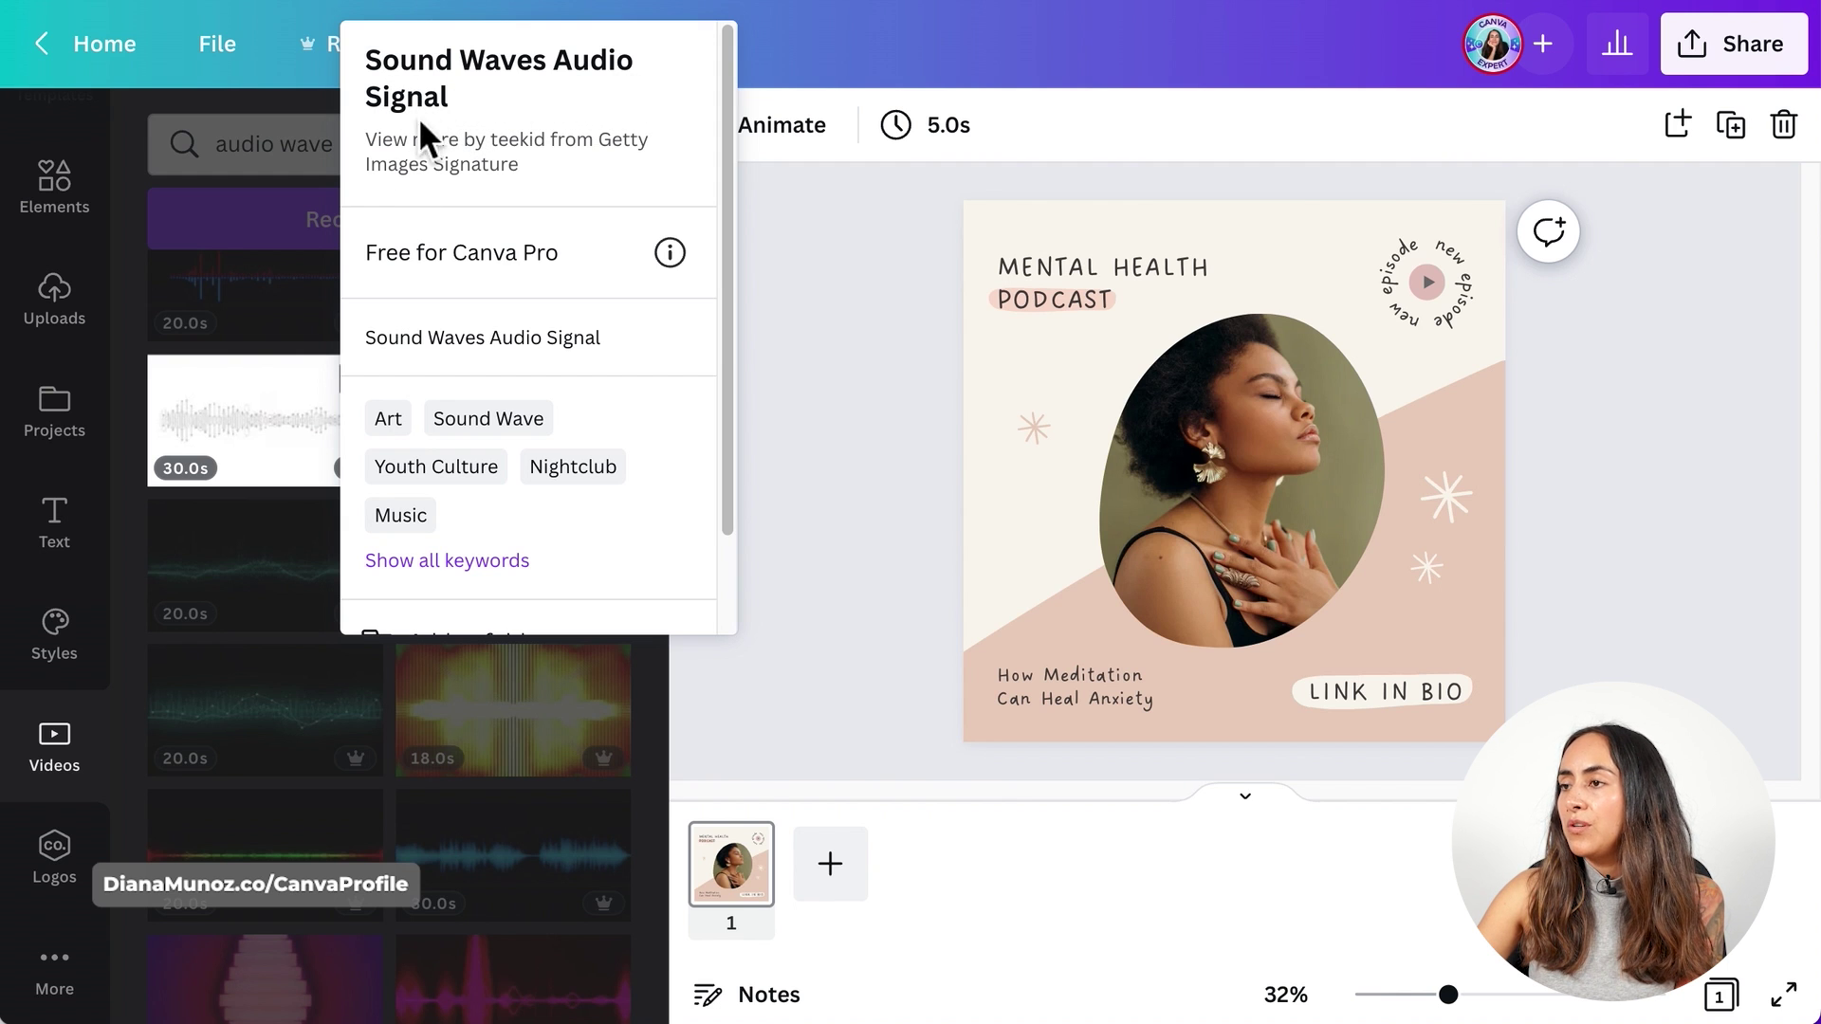
click(313, 408)
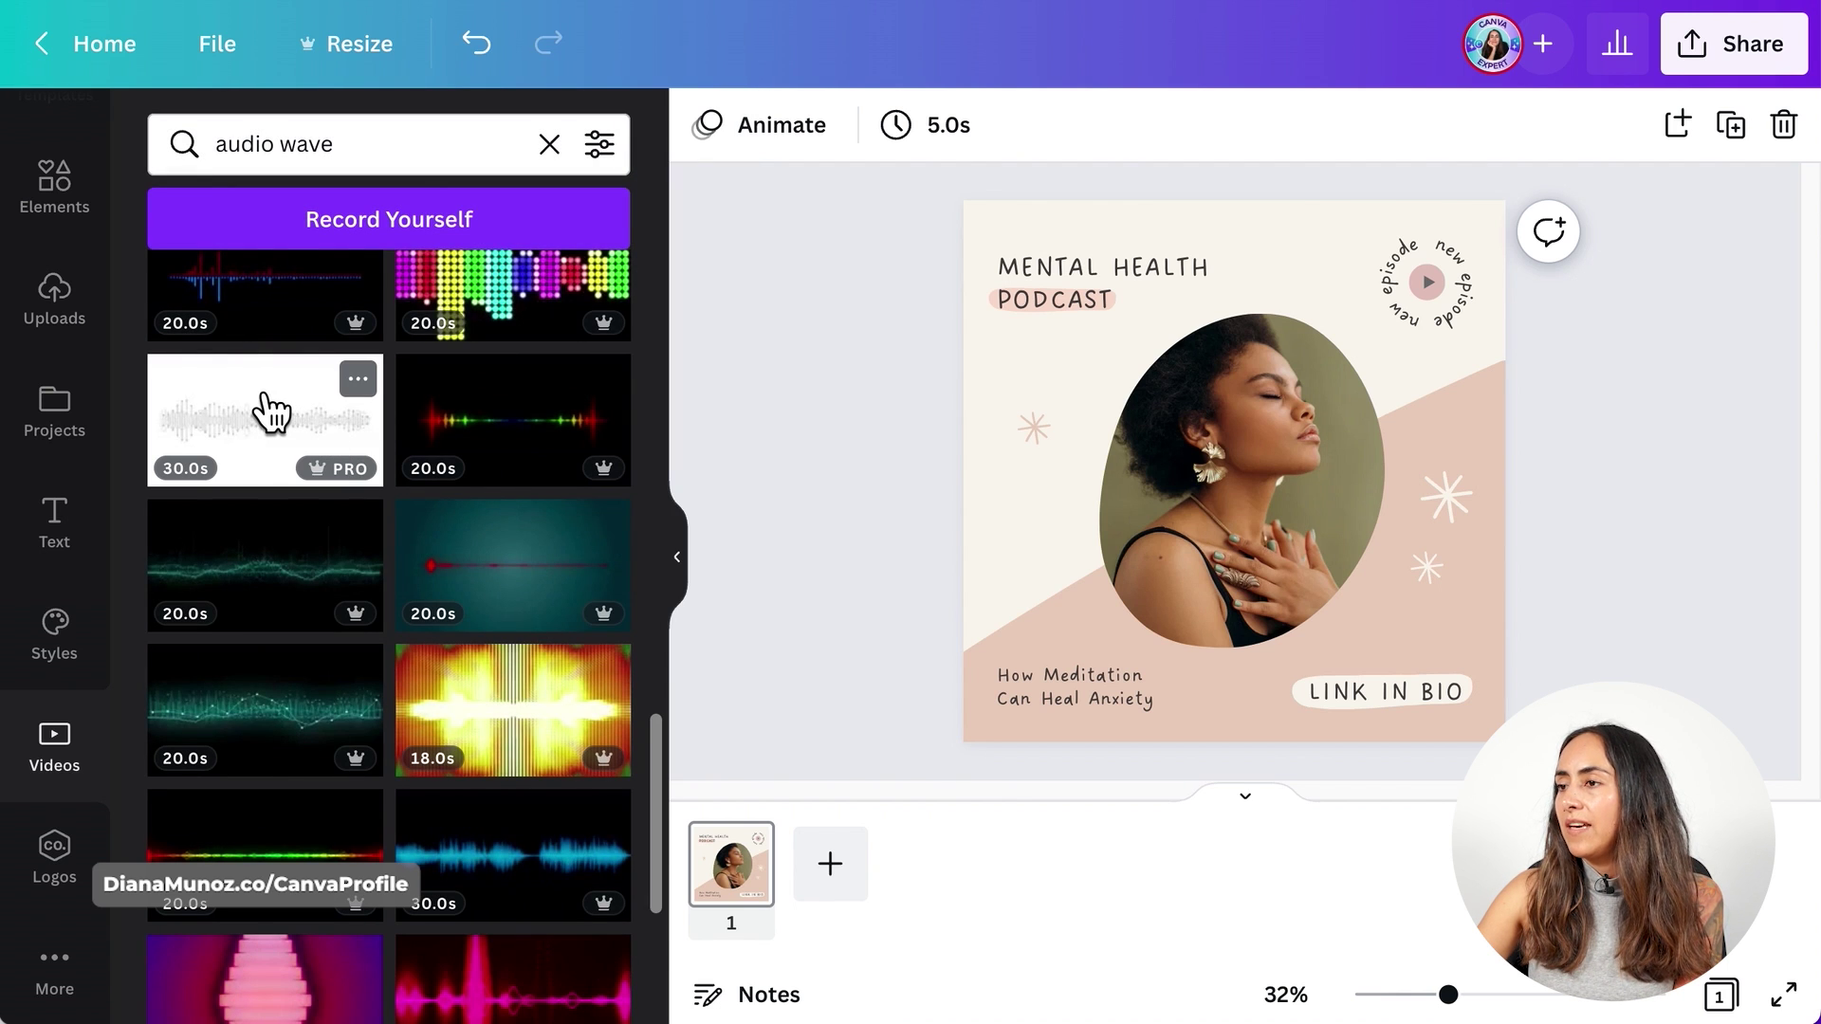
drag(271, 410, 576, 367)
drag(834, 292, 993, 215)
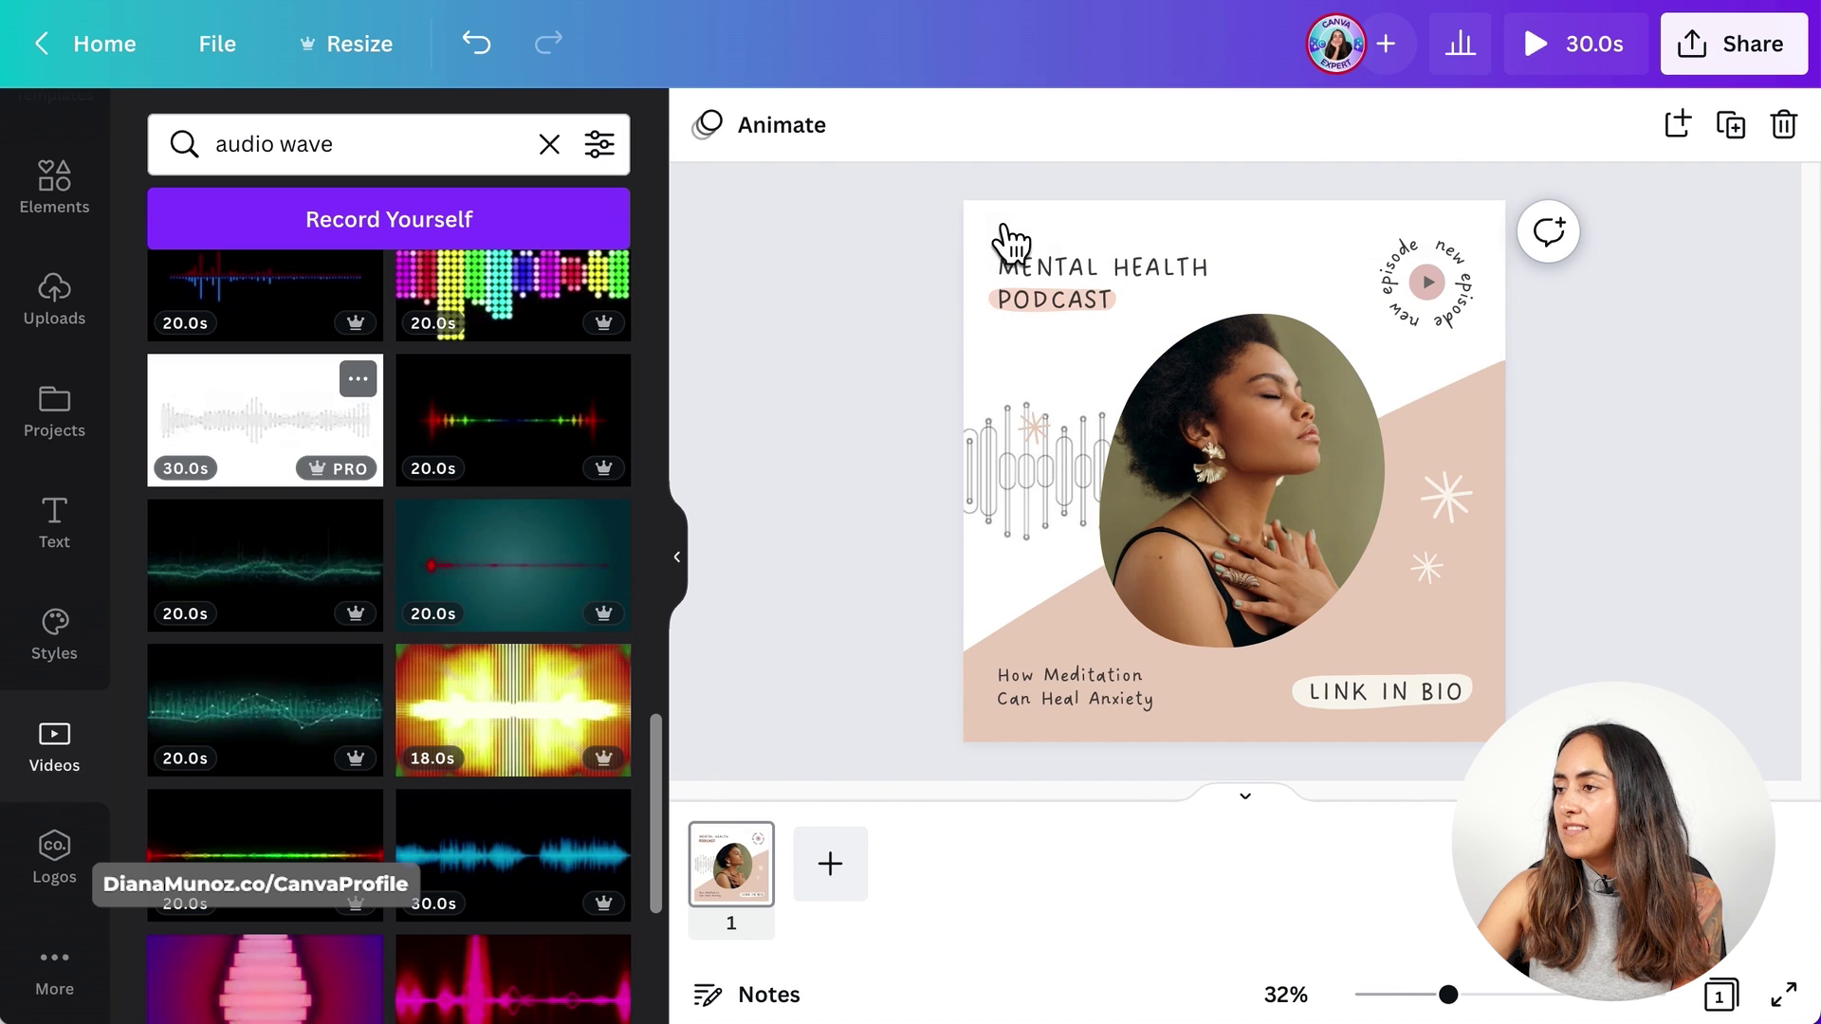
- Delete the small sparkle and shift the waveform video within its crop frame
click(1034, 423)
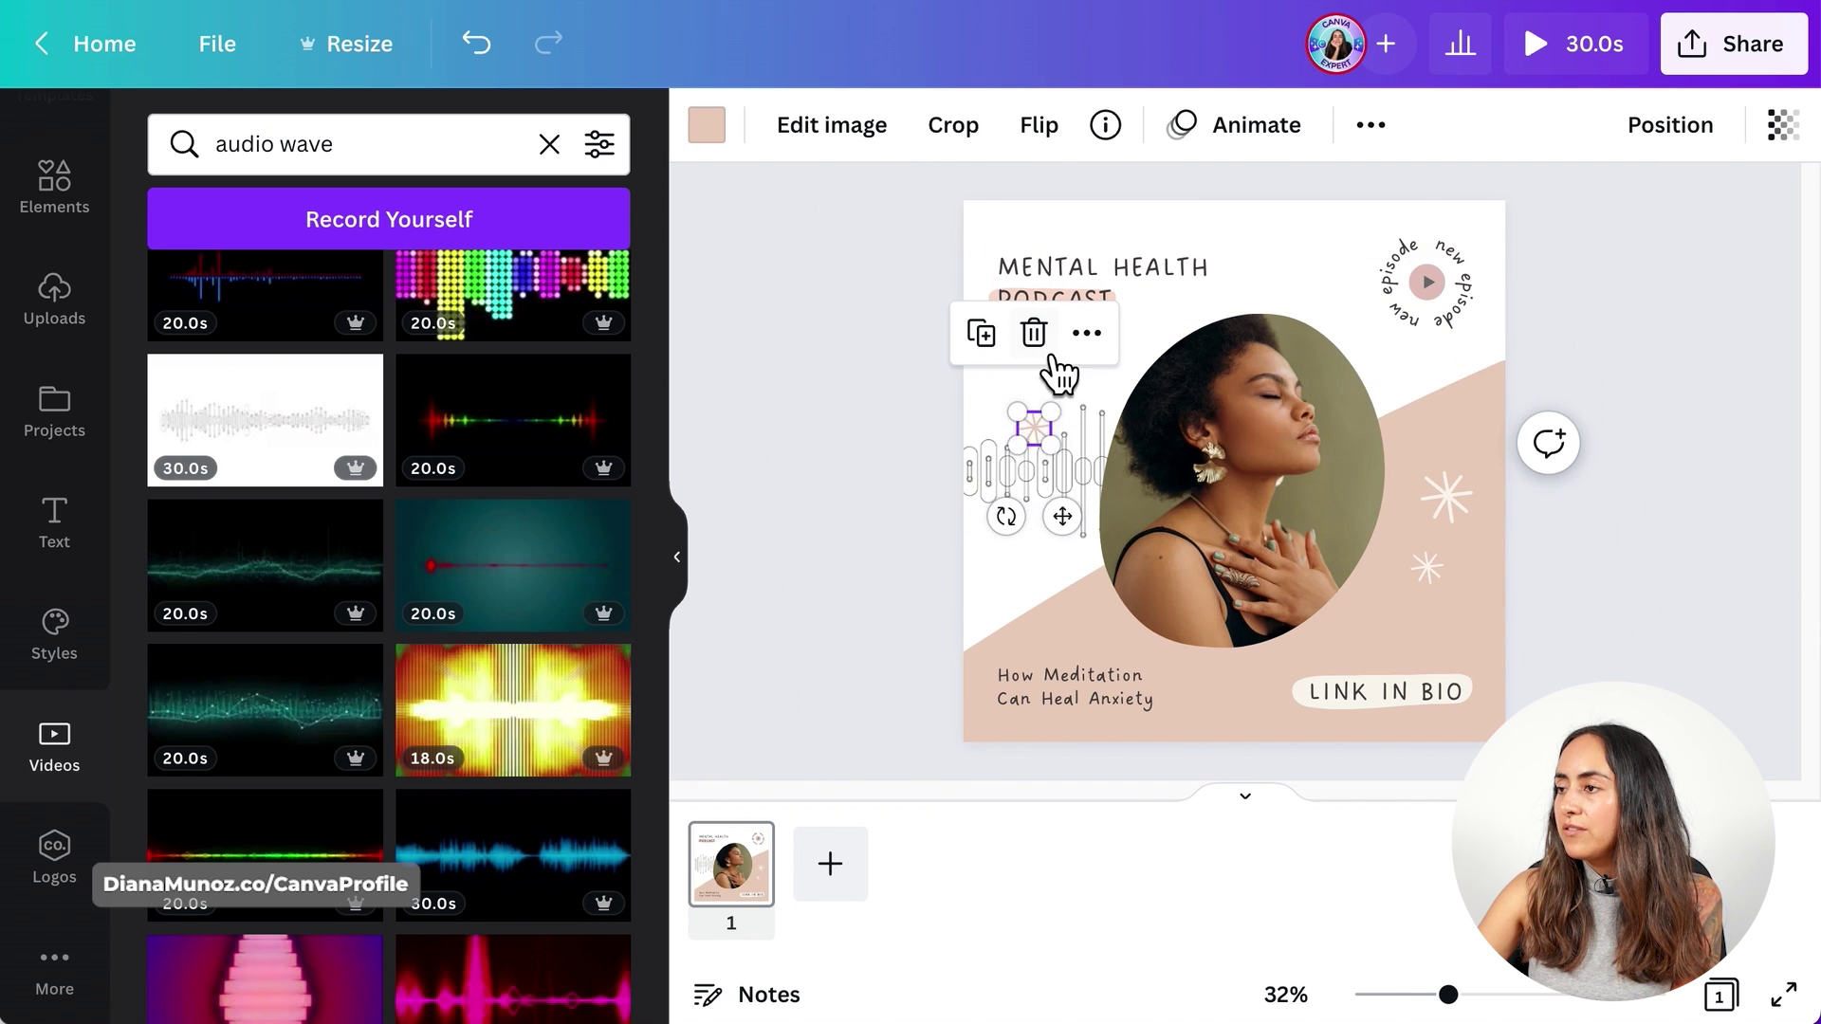
click(1036, 338)
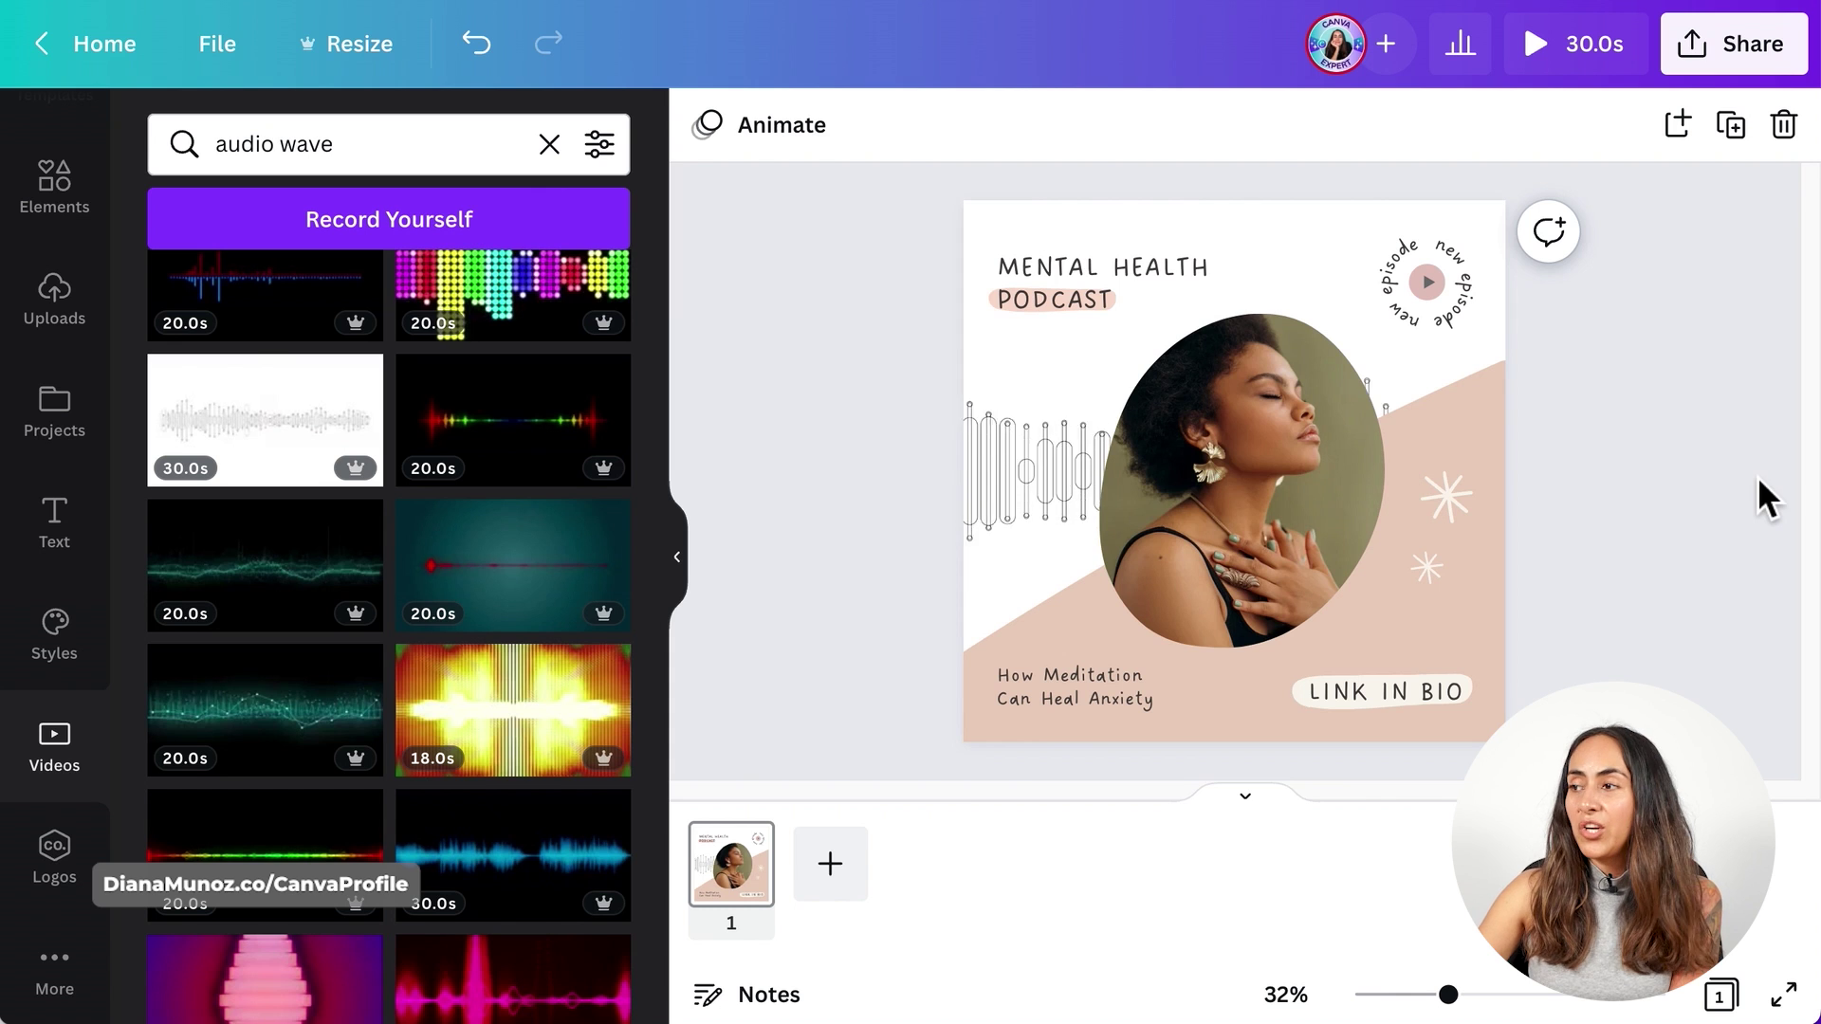
click(1018, 429)
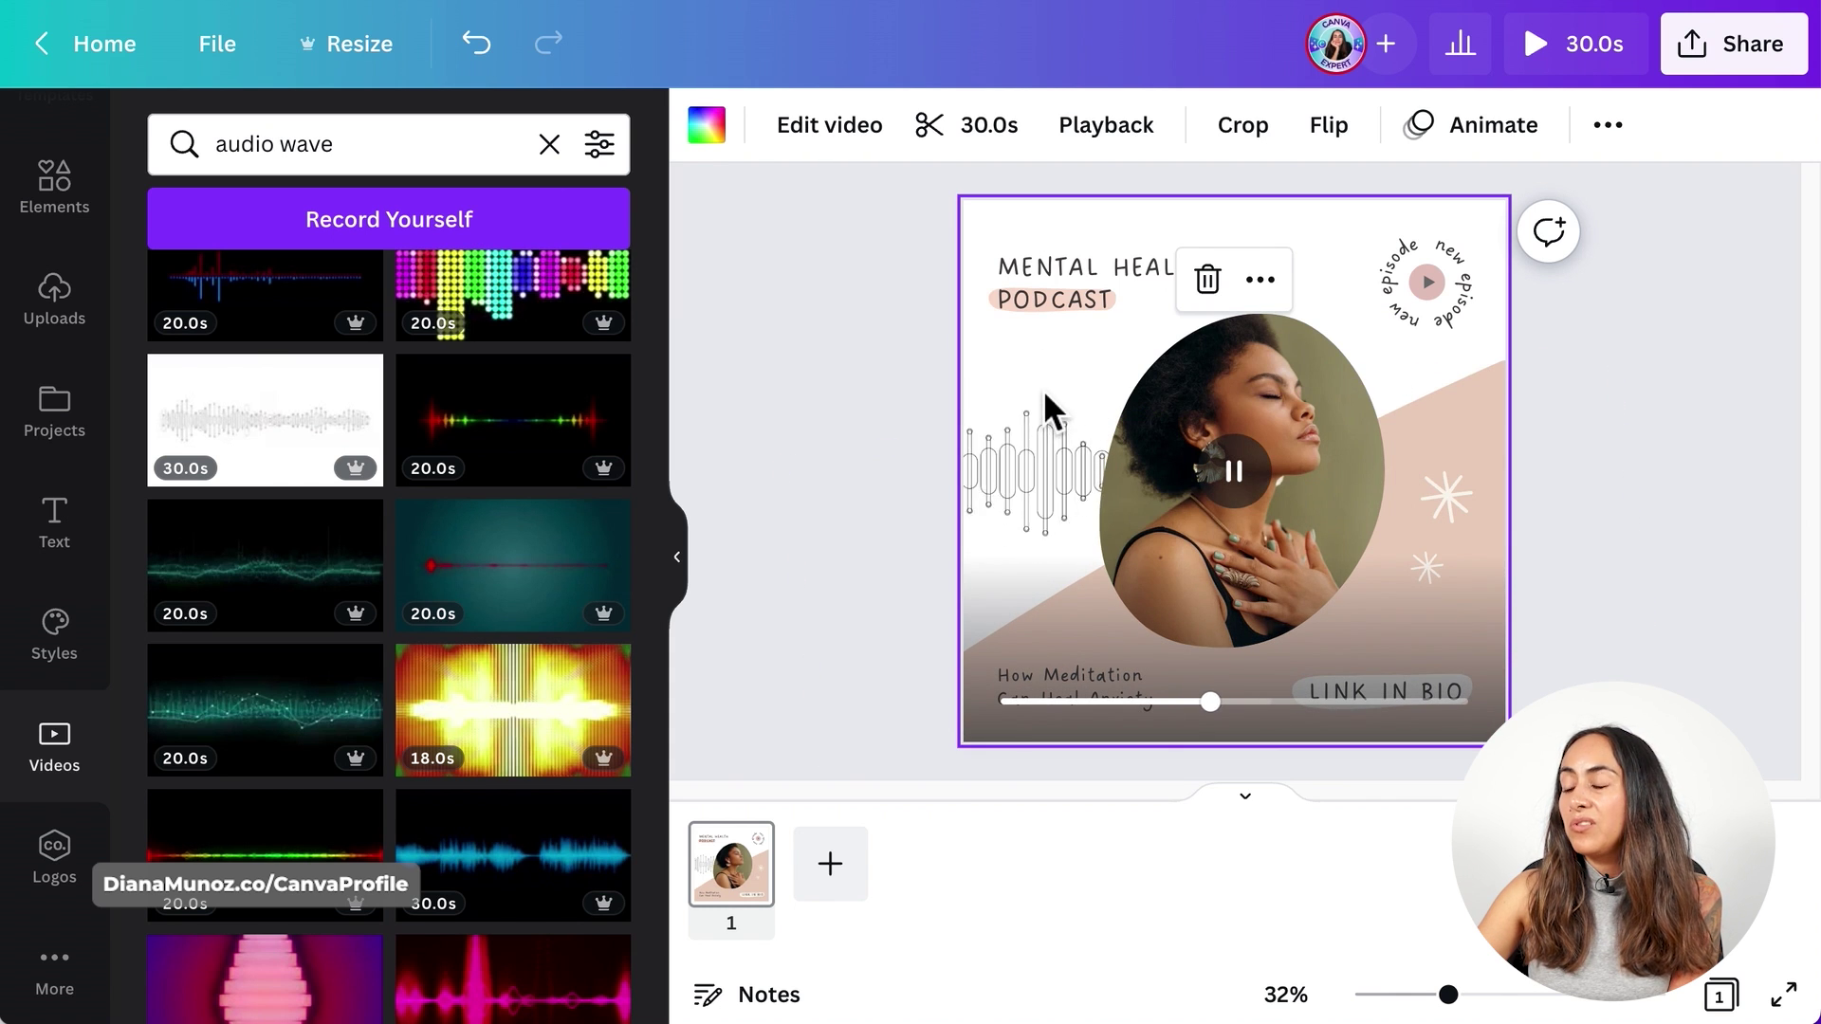
double_click(1044, 388)
drag(1028, 419, 1204, 410)
click(744, 131)
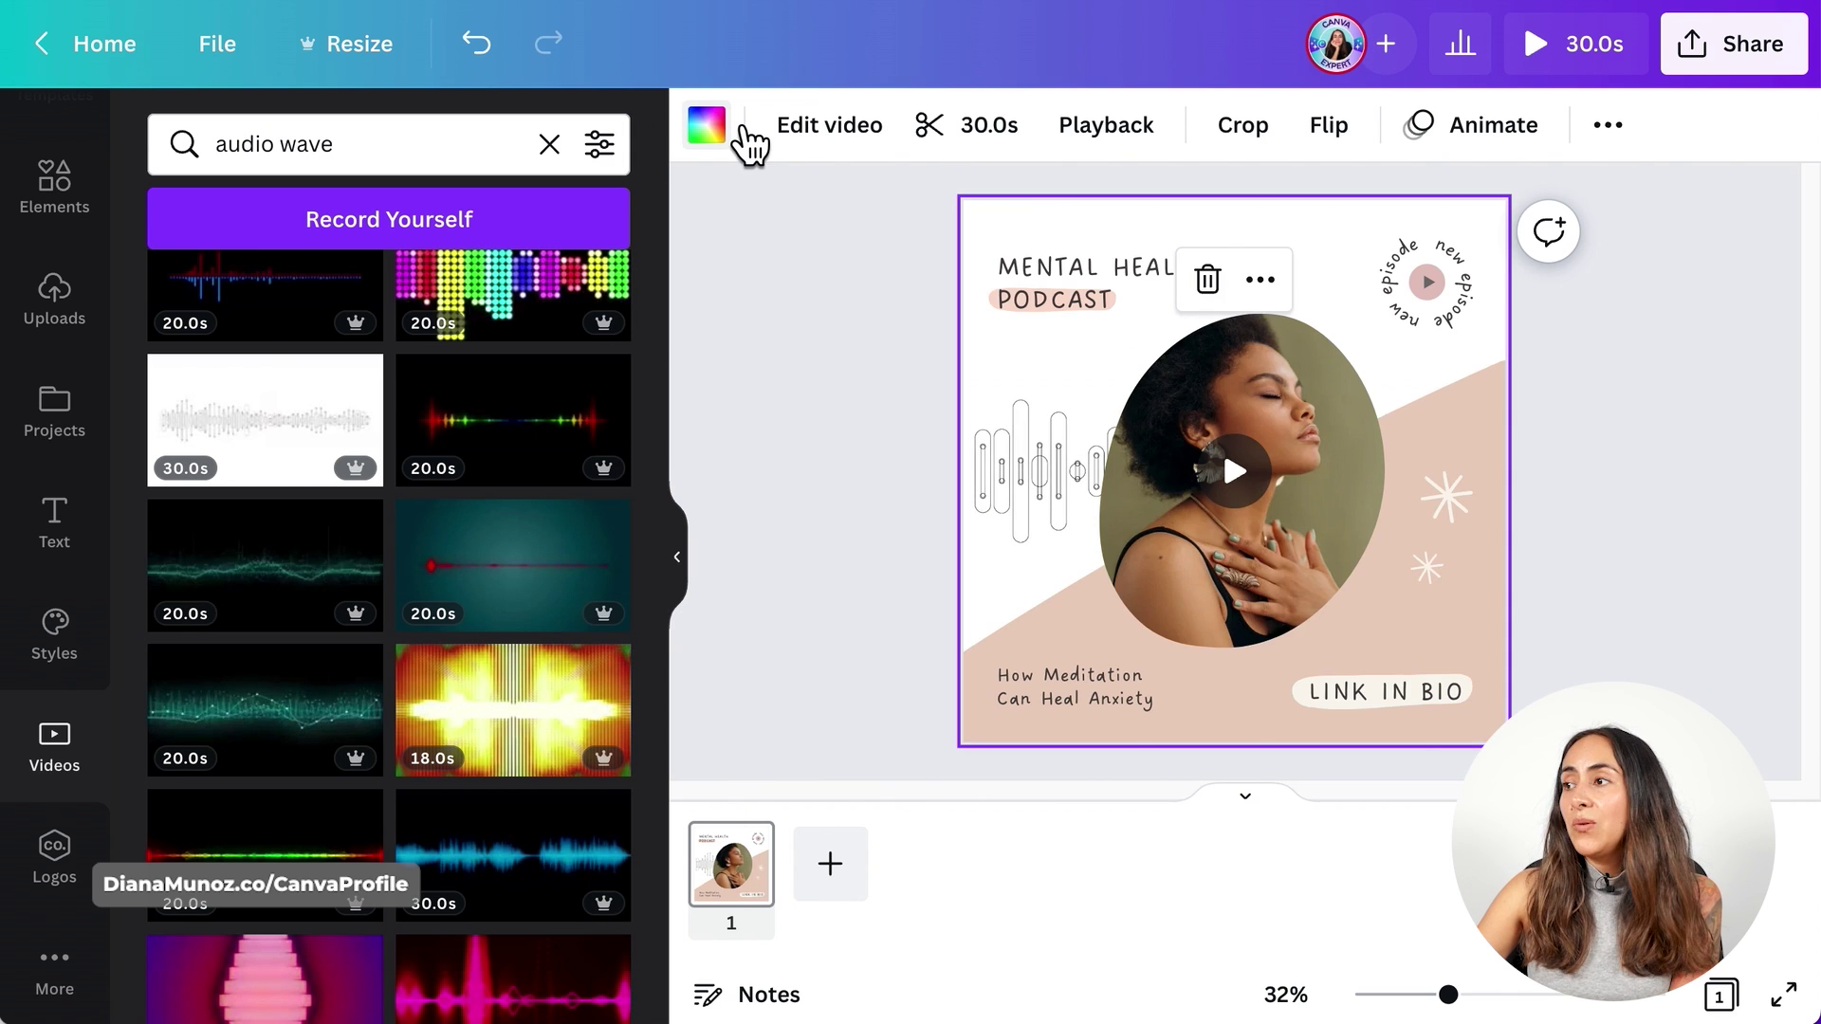
- Set the waveform video's transparency to 30 and preview the post full screen
click(1607, 124)
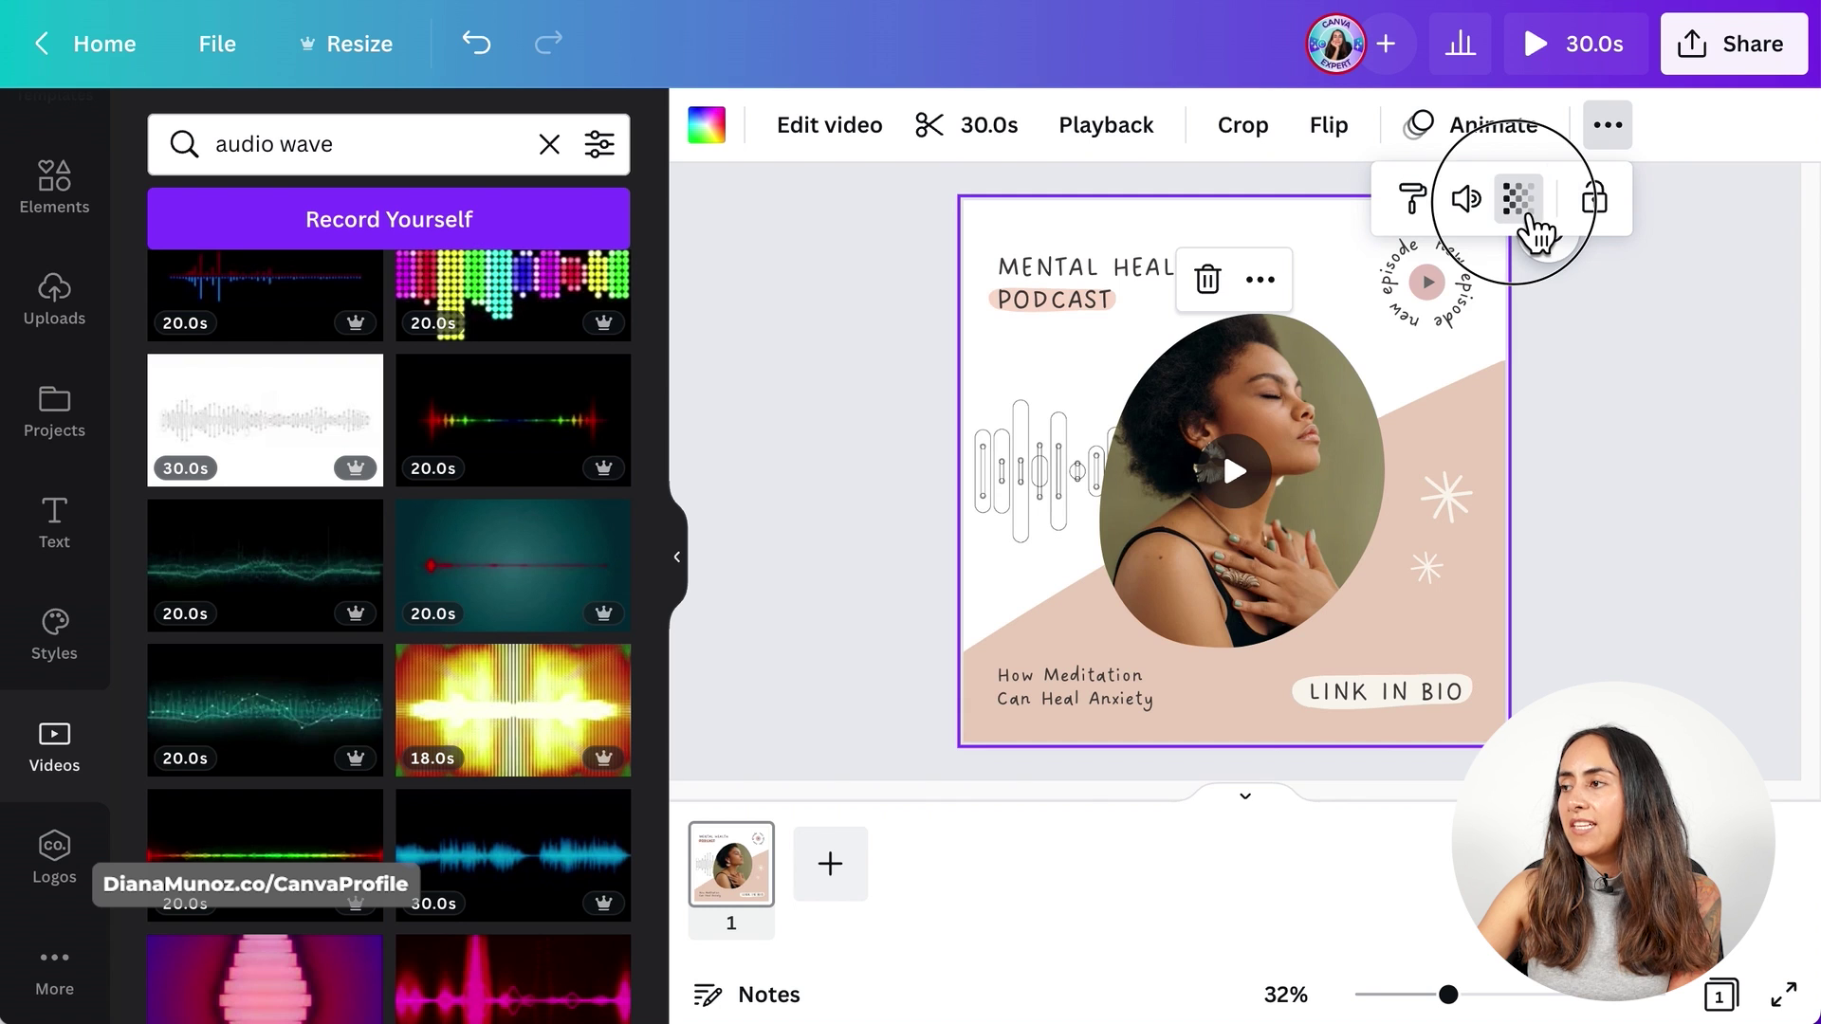
click(1524, 203)
drag(1515, 327, 1297, 343)
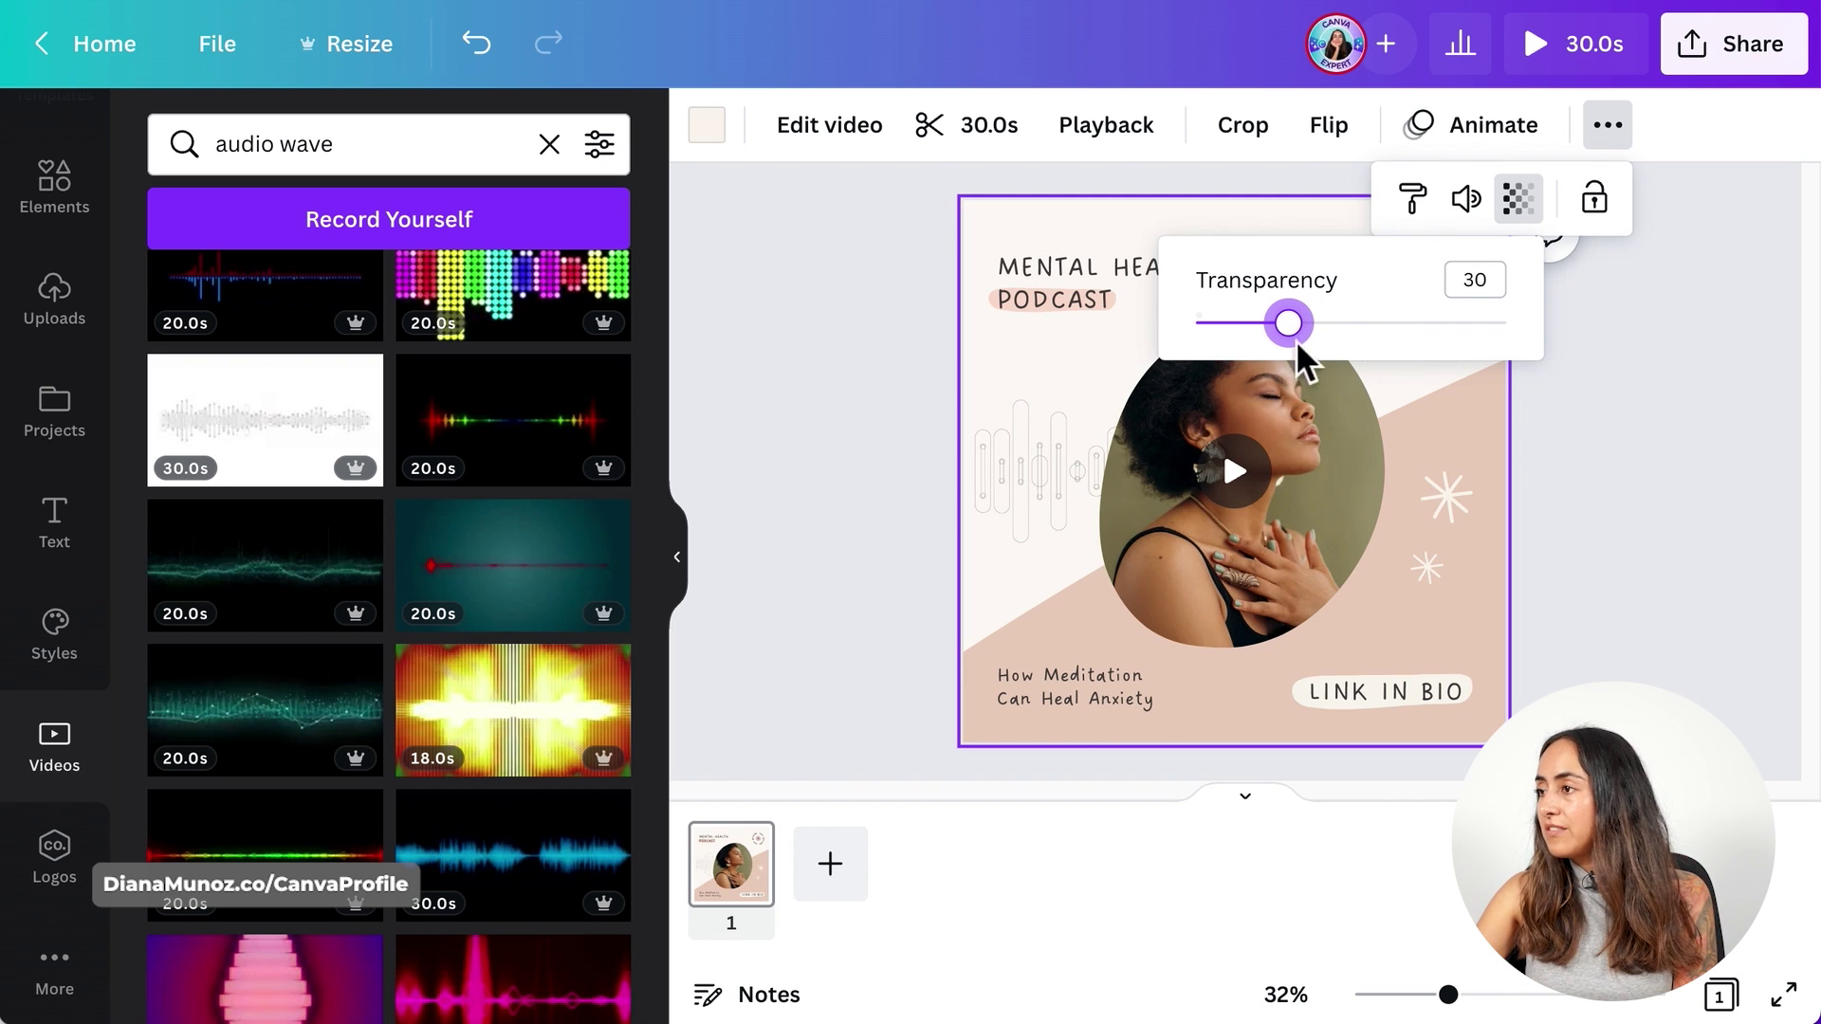
click(1669, 385)
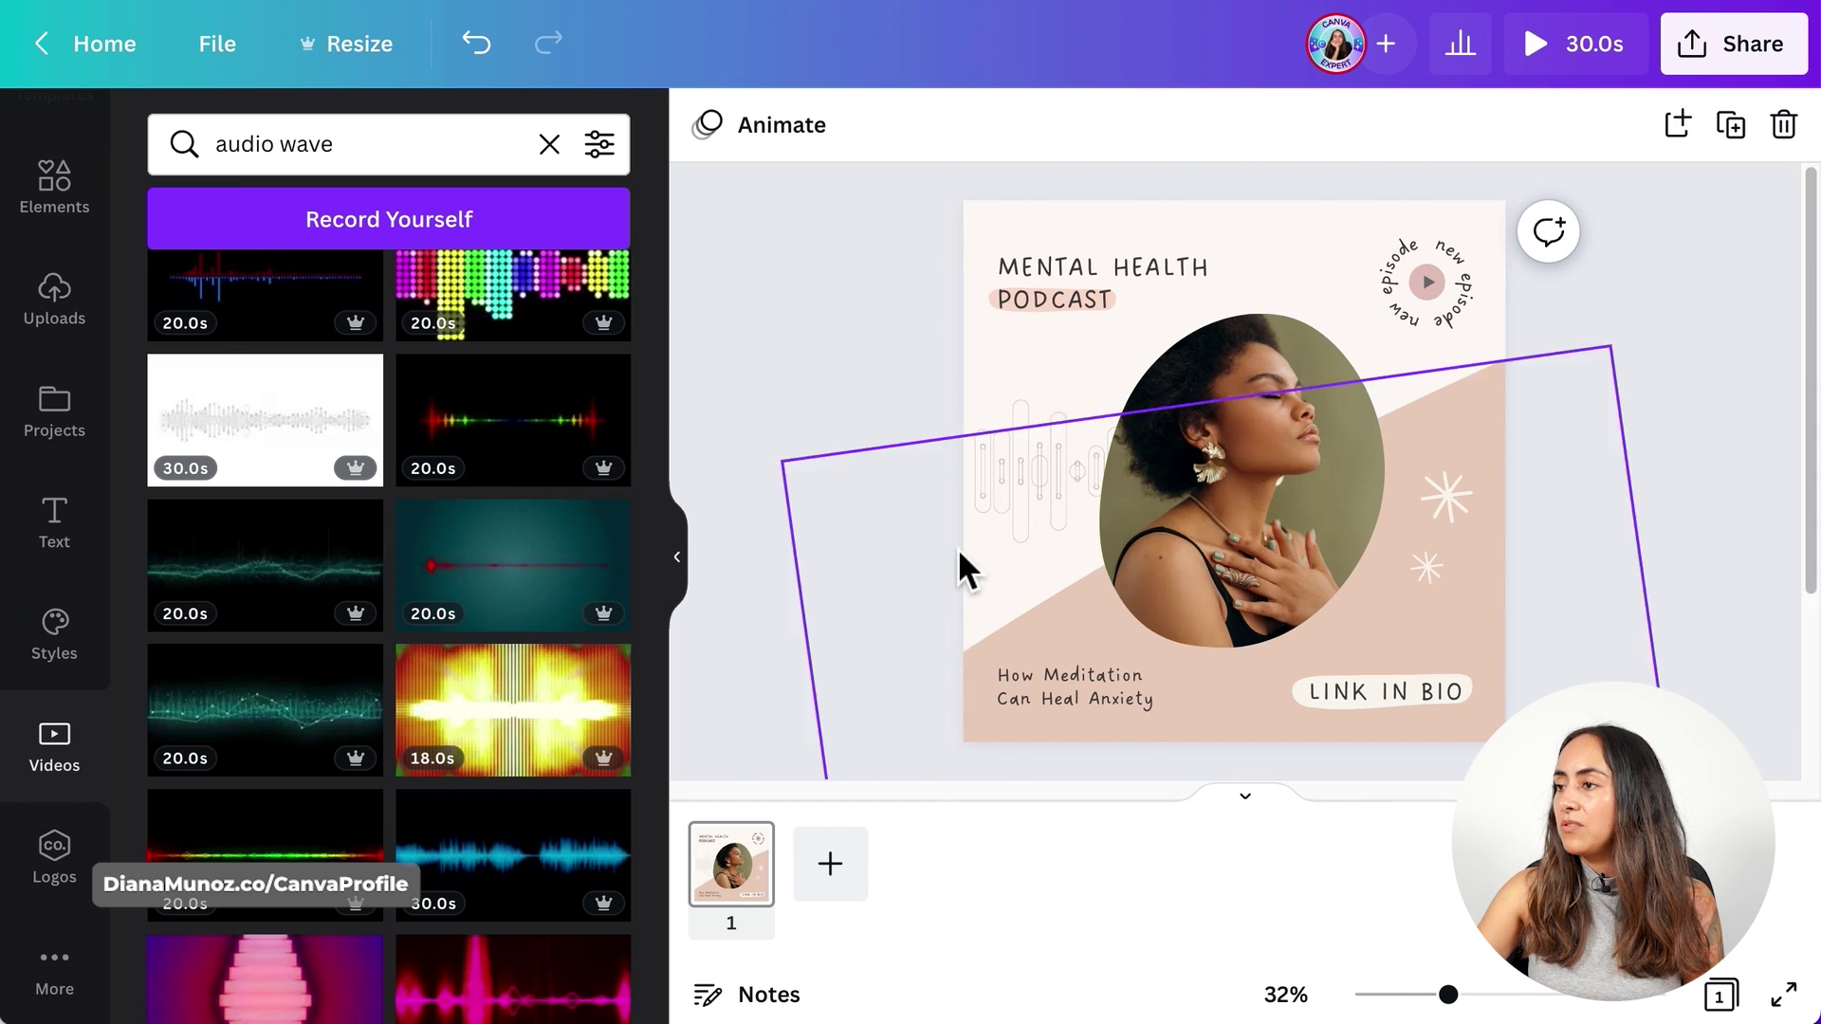
click(1053, 503)
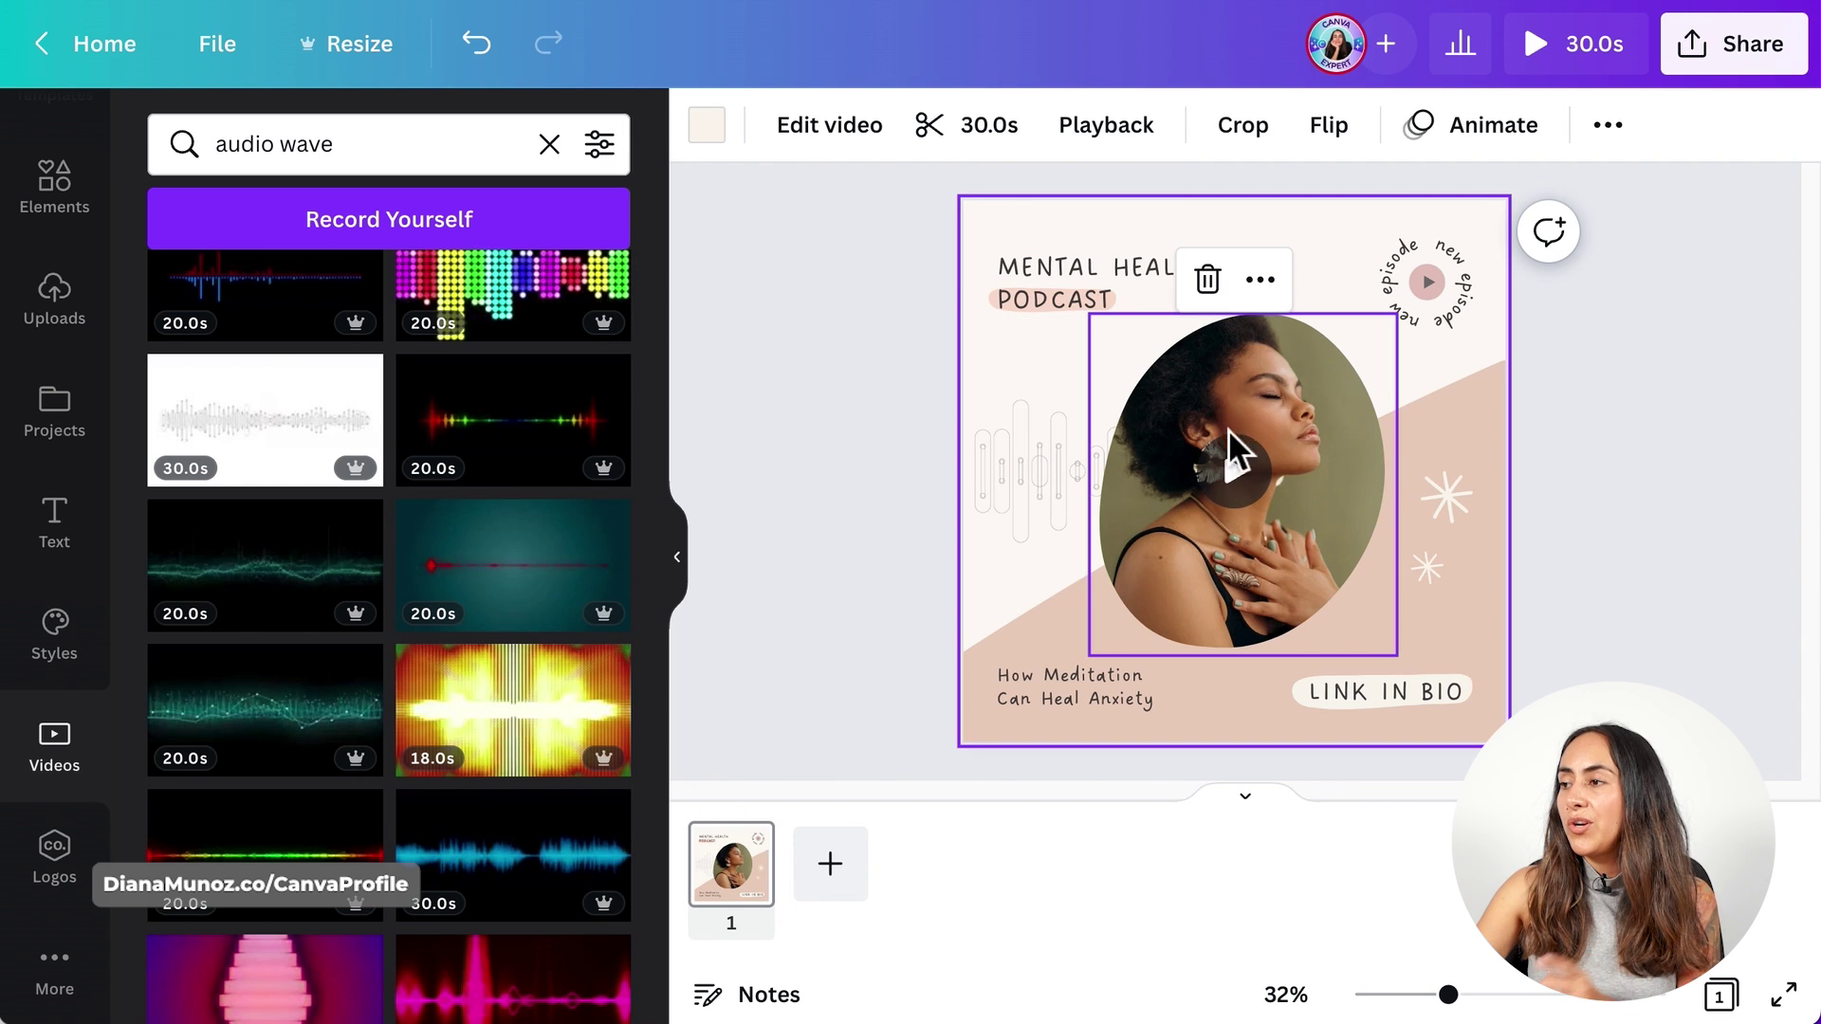
click(1592, 37)
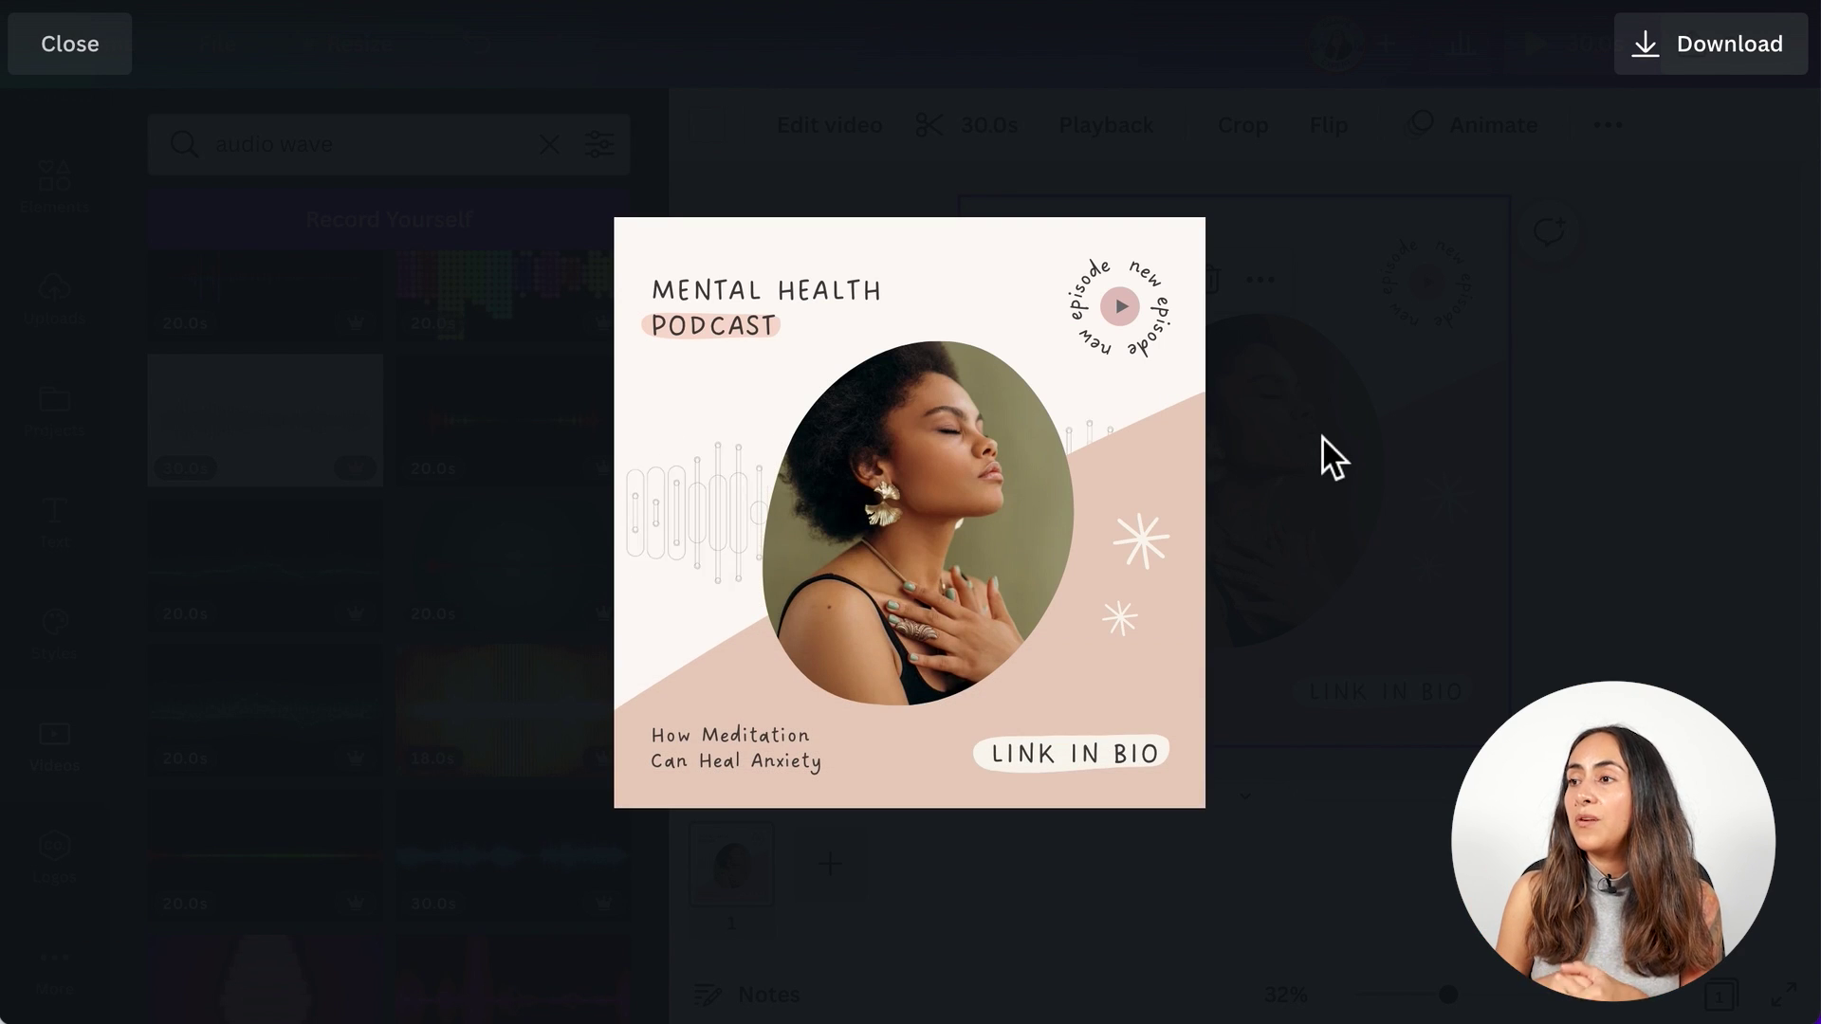
- Close the preview and add the 'New podcast episode hook.m4a' upload to the post
click(1626, 391)
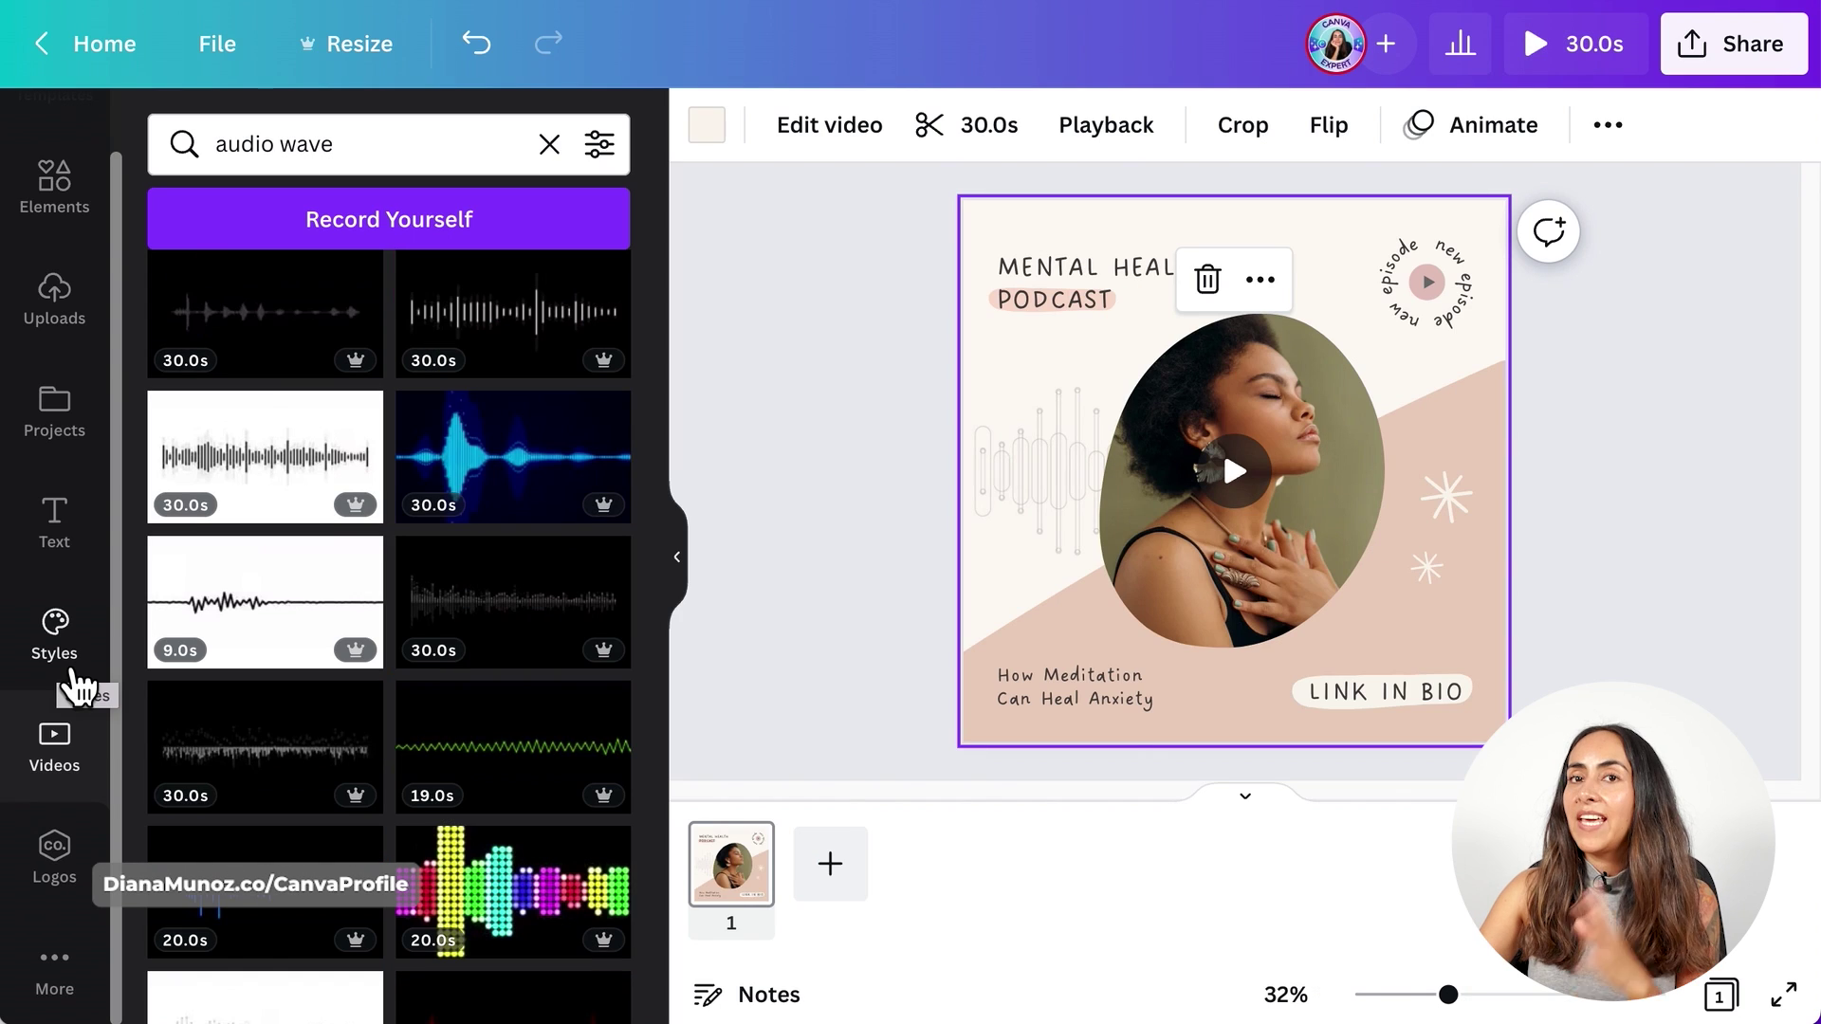
click(72, 330)
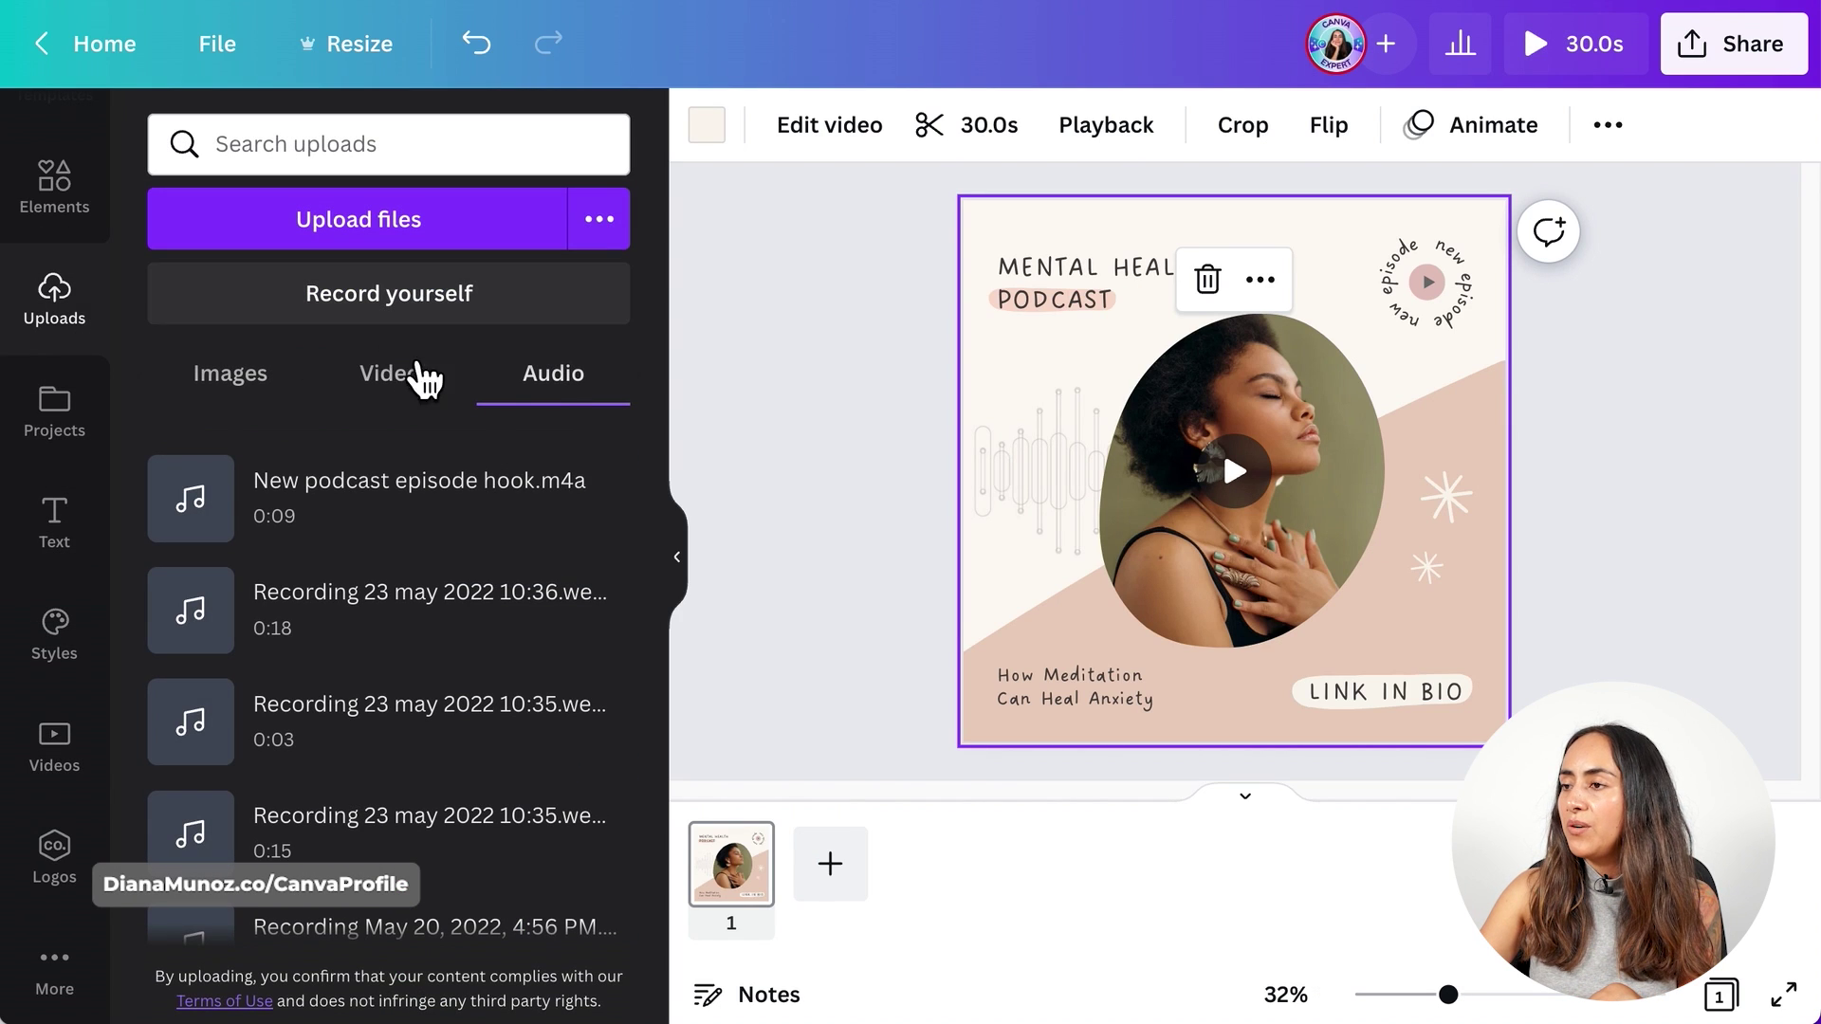
click(417, 537)
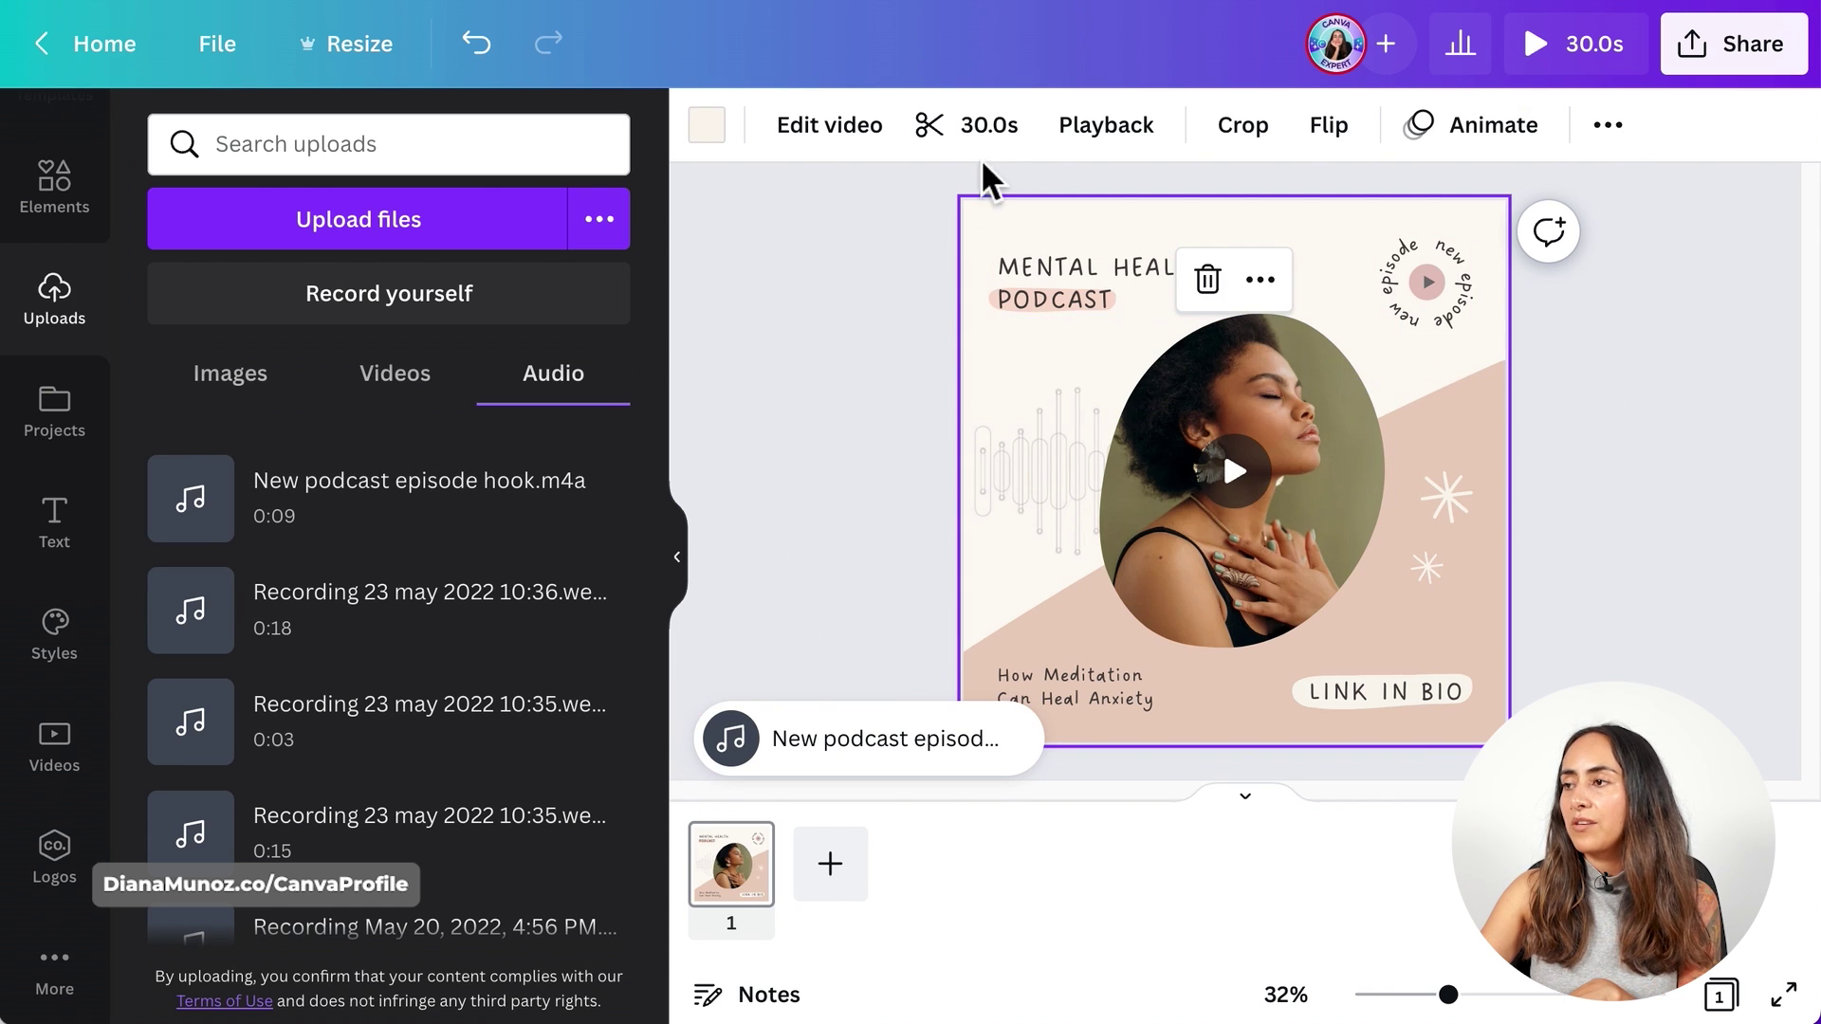
- Trim the clip to 9.0 seconds and bring up the Share options
click(993, 147)
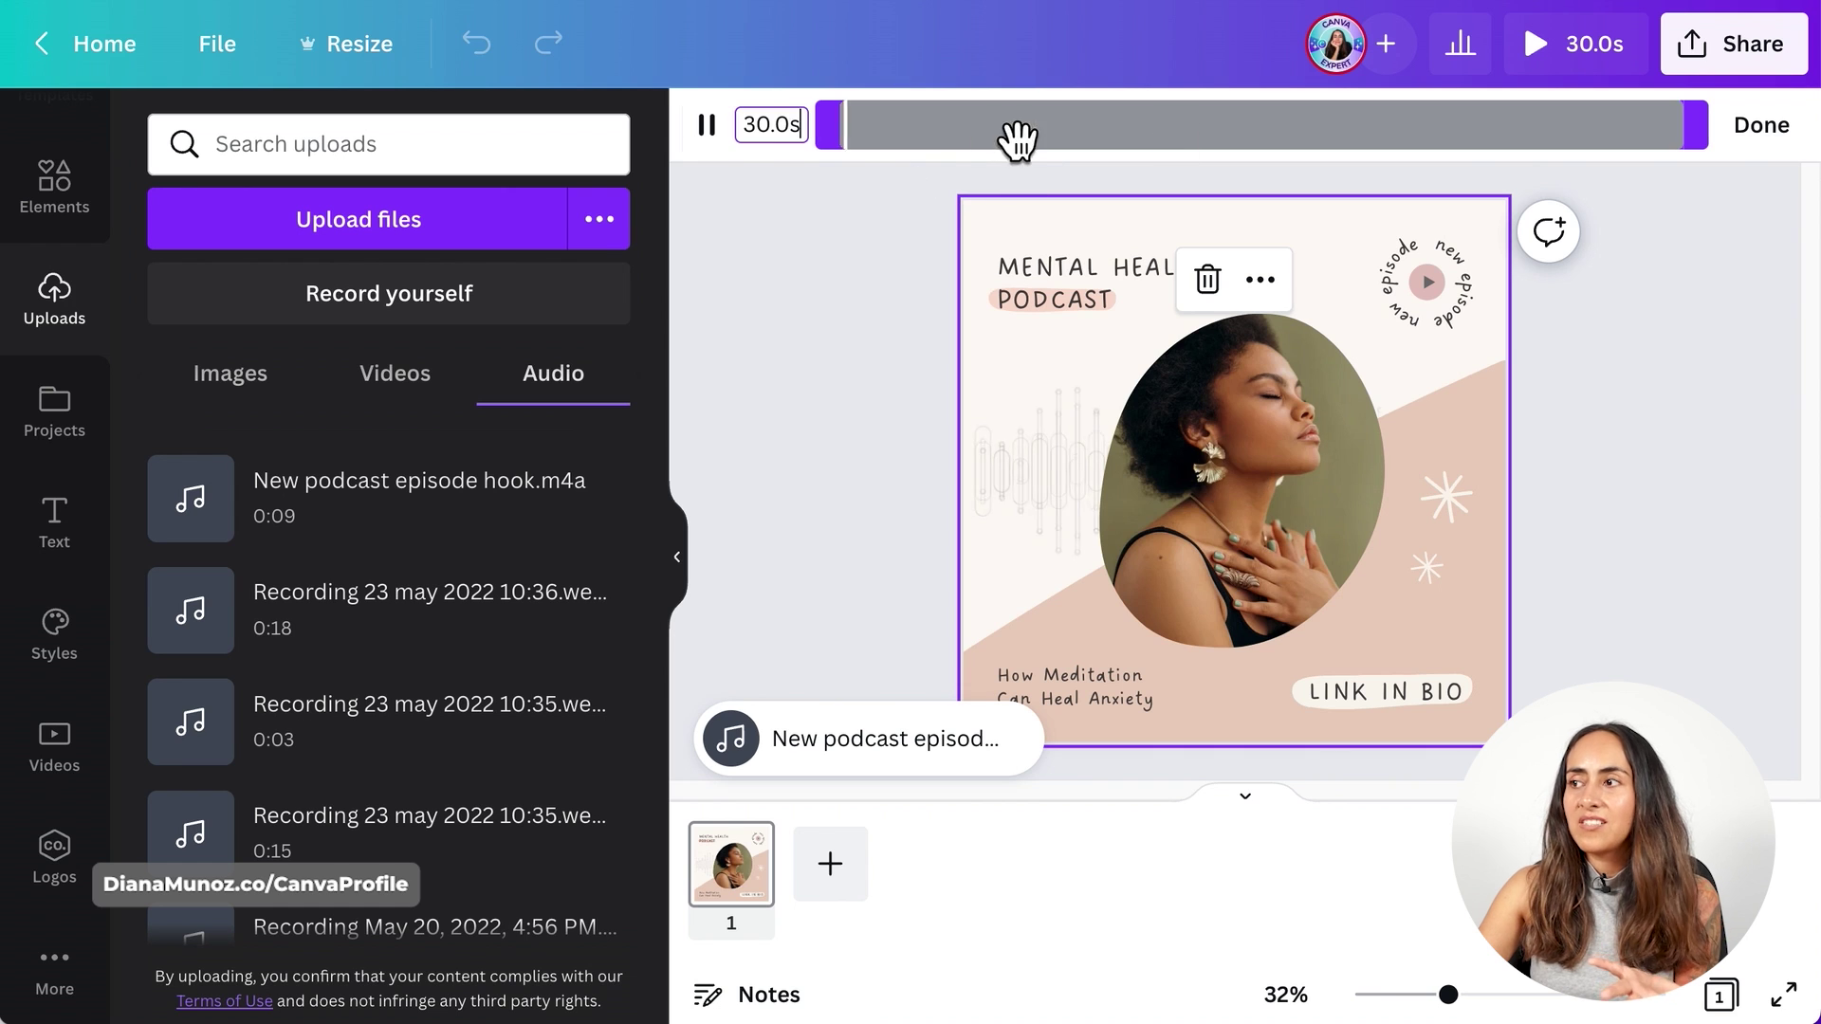
drag(1684, 128, 1118, 151)
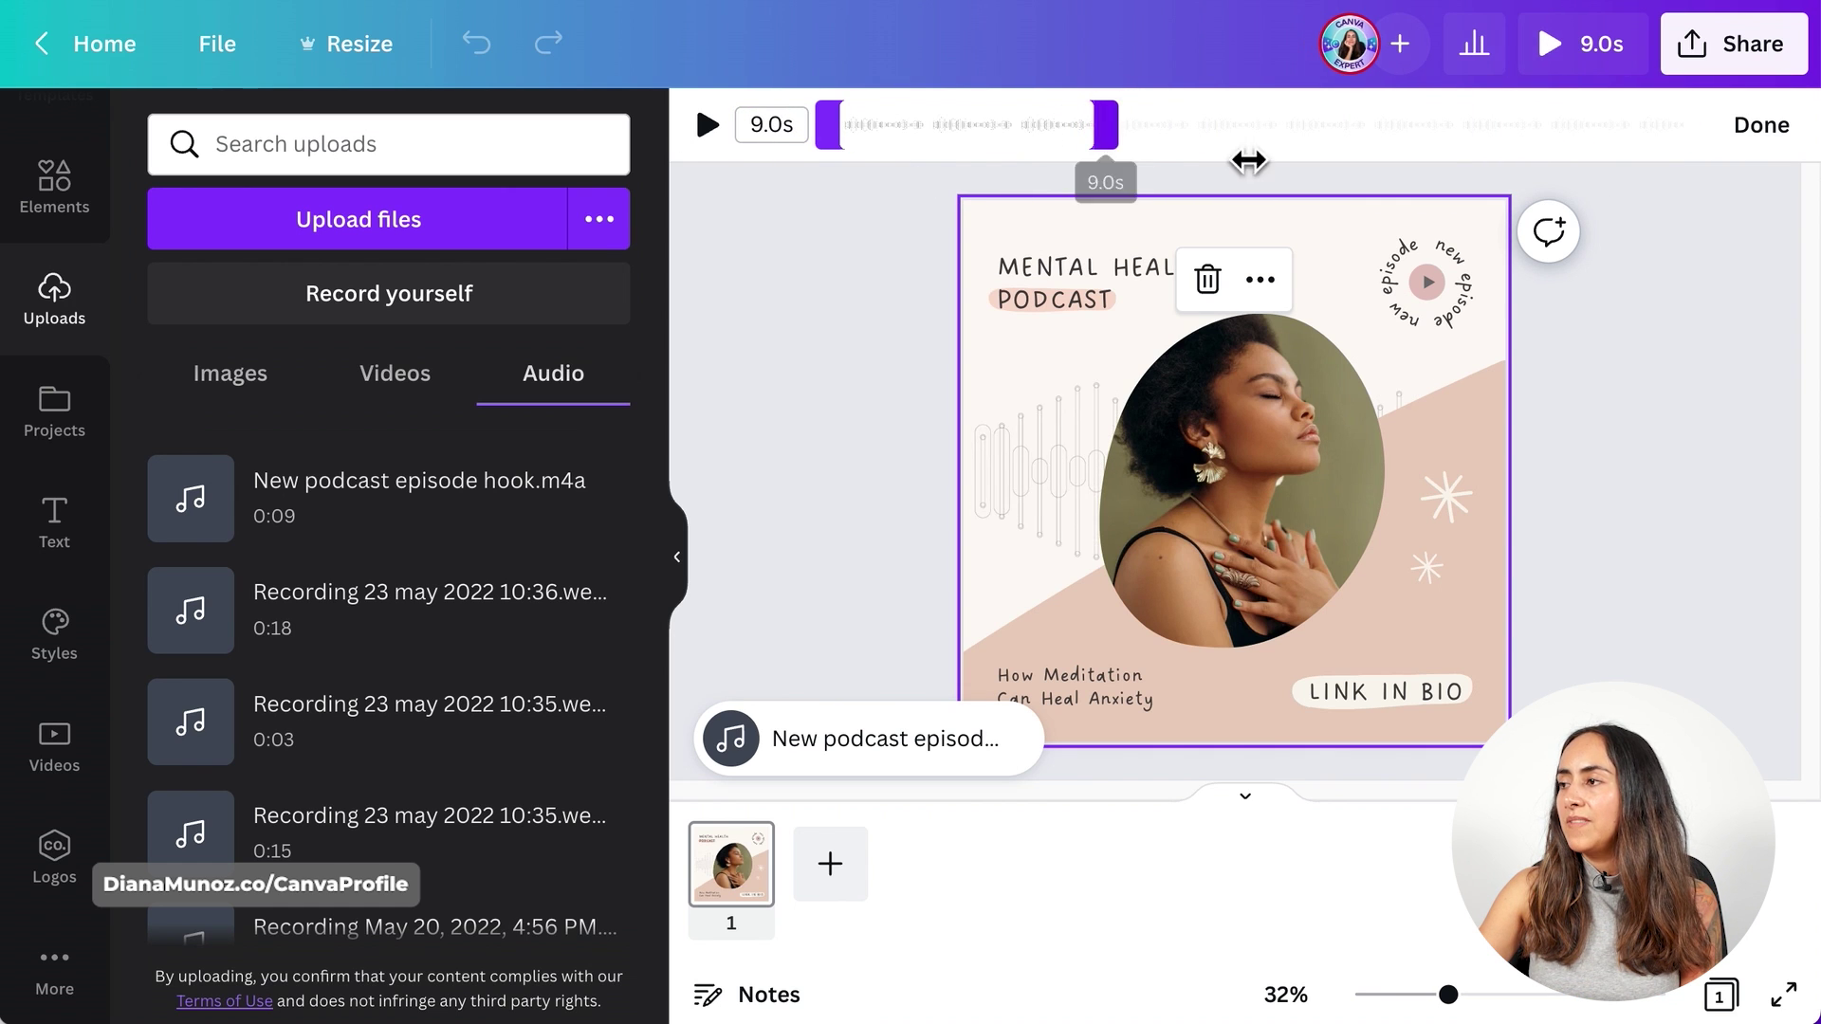
click(1760, 124)
click(1755, 63)
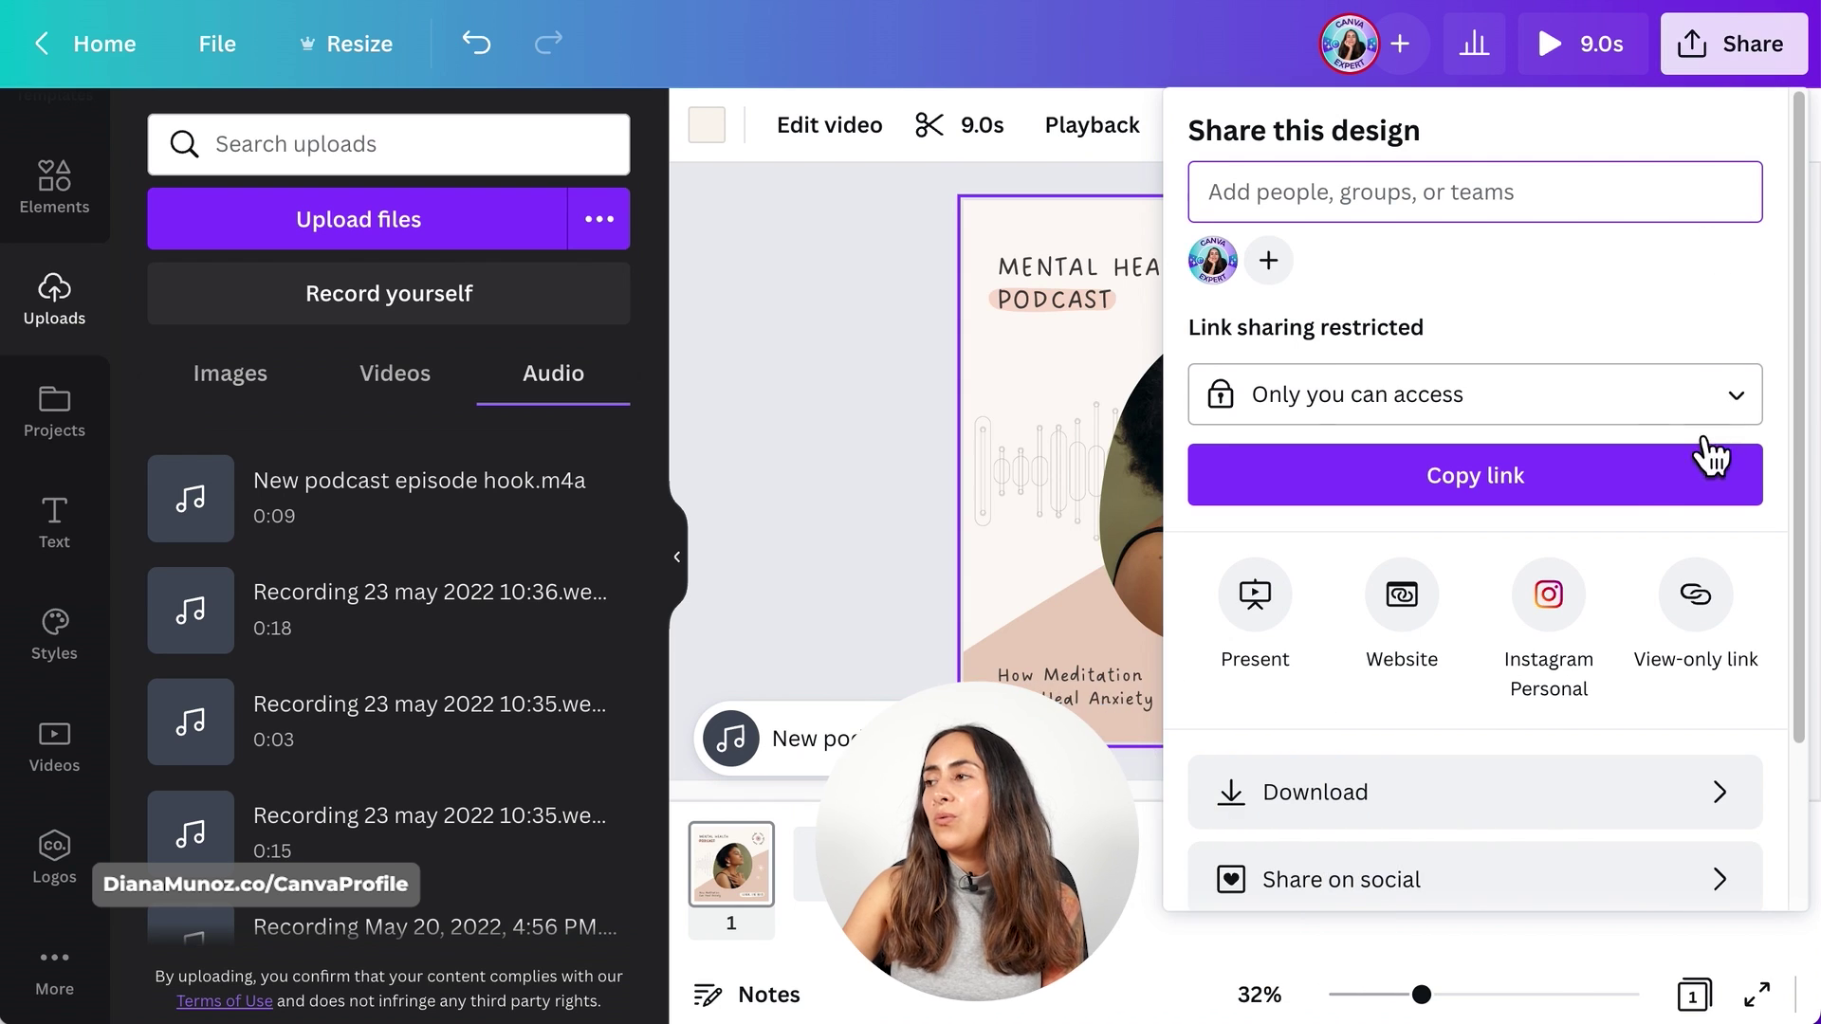
- Download the Mental Health podcast post as an MP4
click(1337, 827)
click(1545, 444)
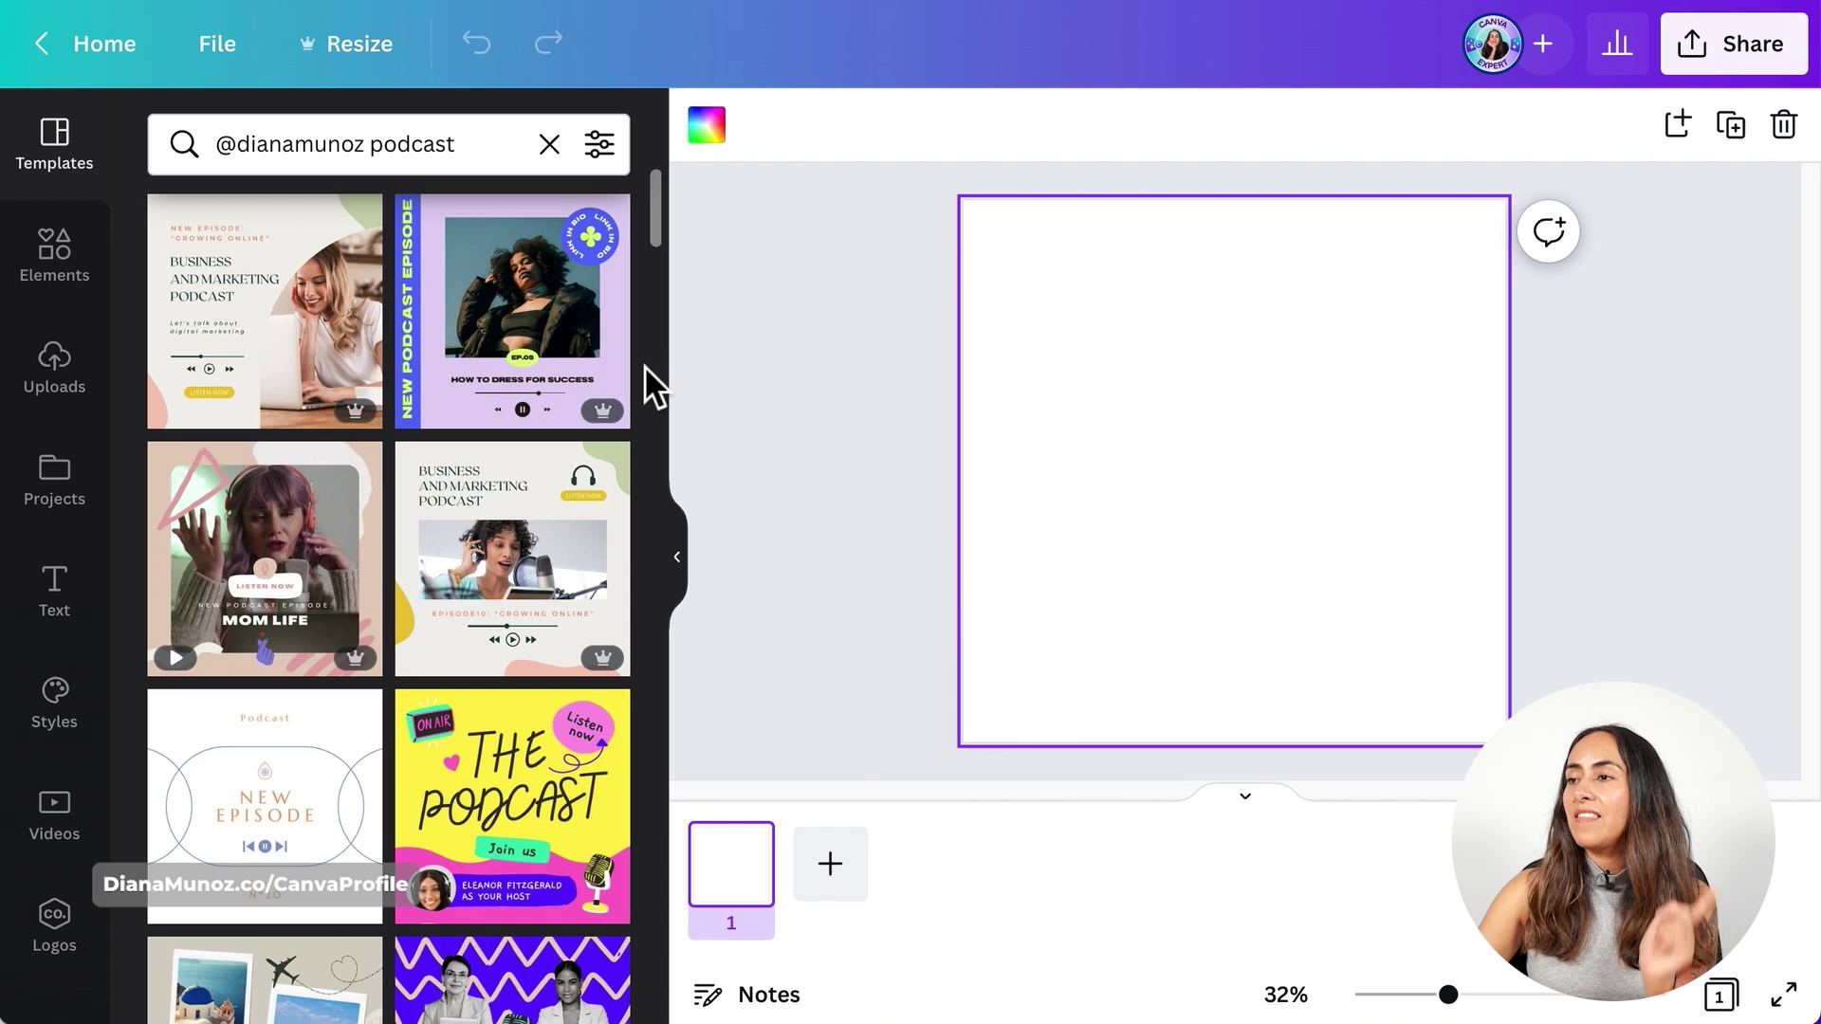
- Apply the pink New Episode podcast template to the blank page
scroll(645, 366, down, 5)
scroll(645, 366, down, 8)
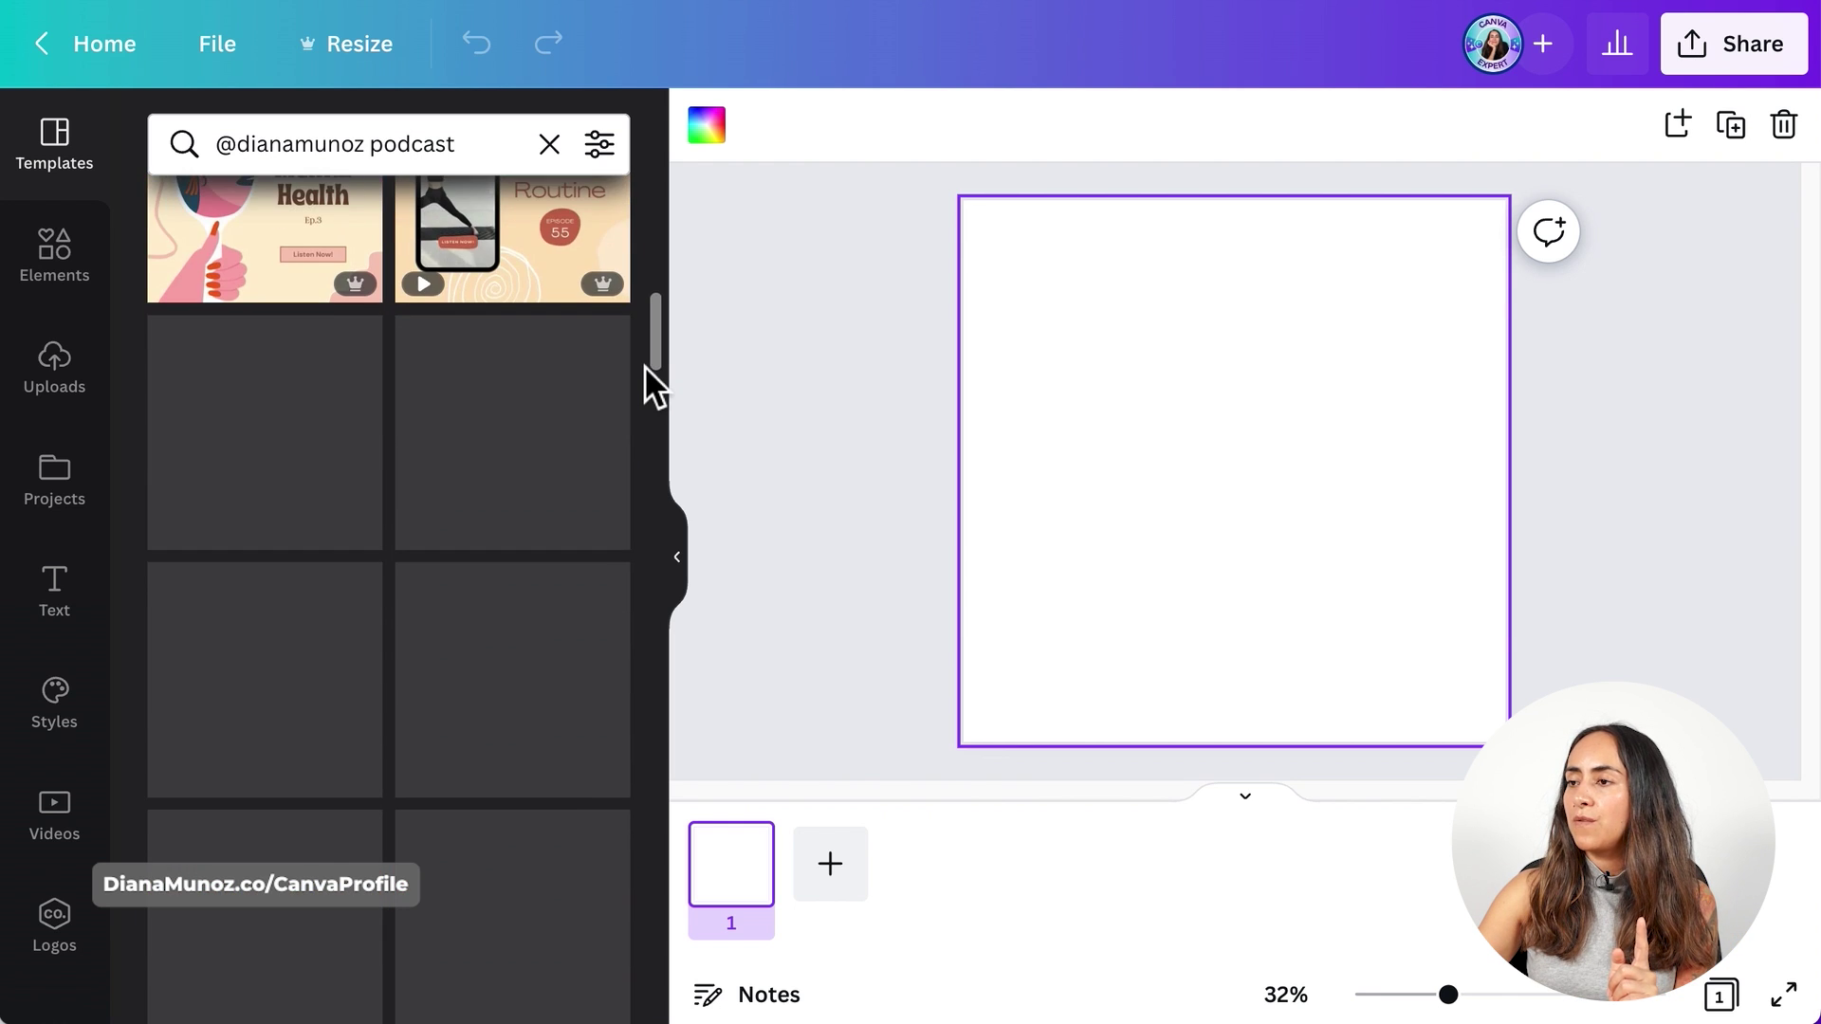
scroll(645, 366, down, 12)
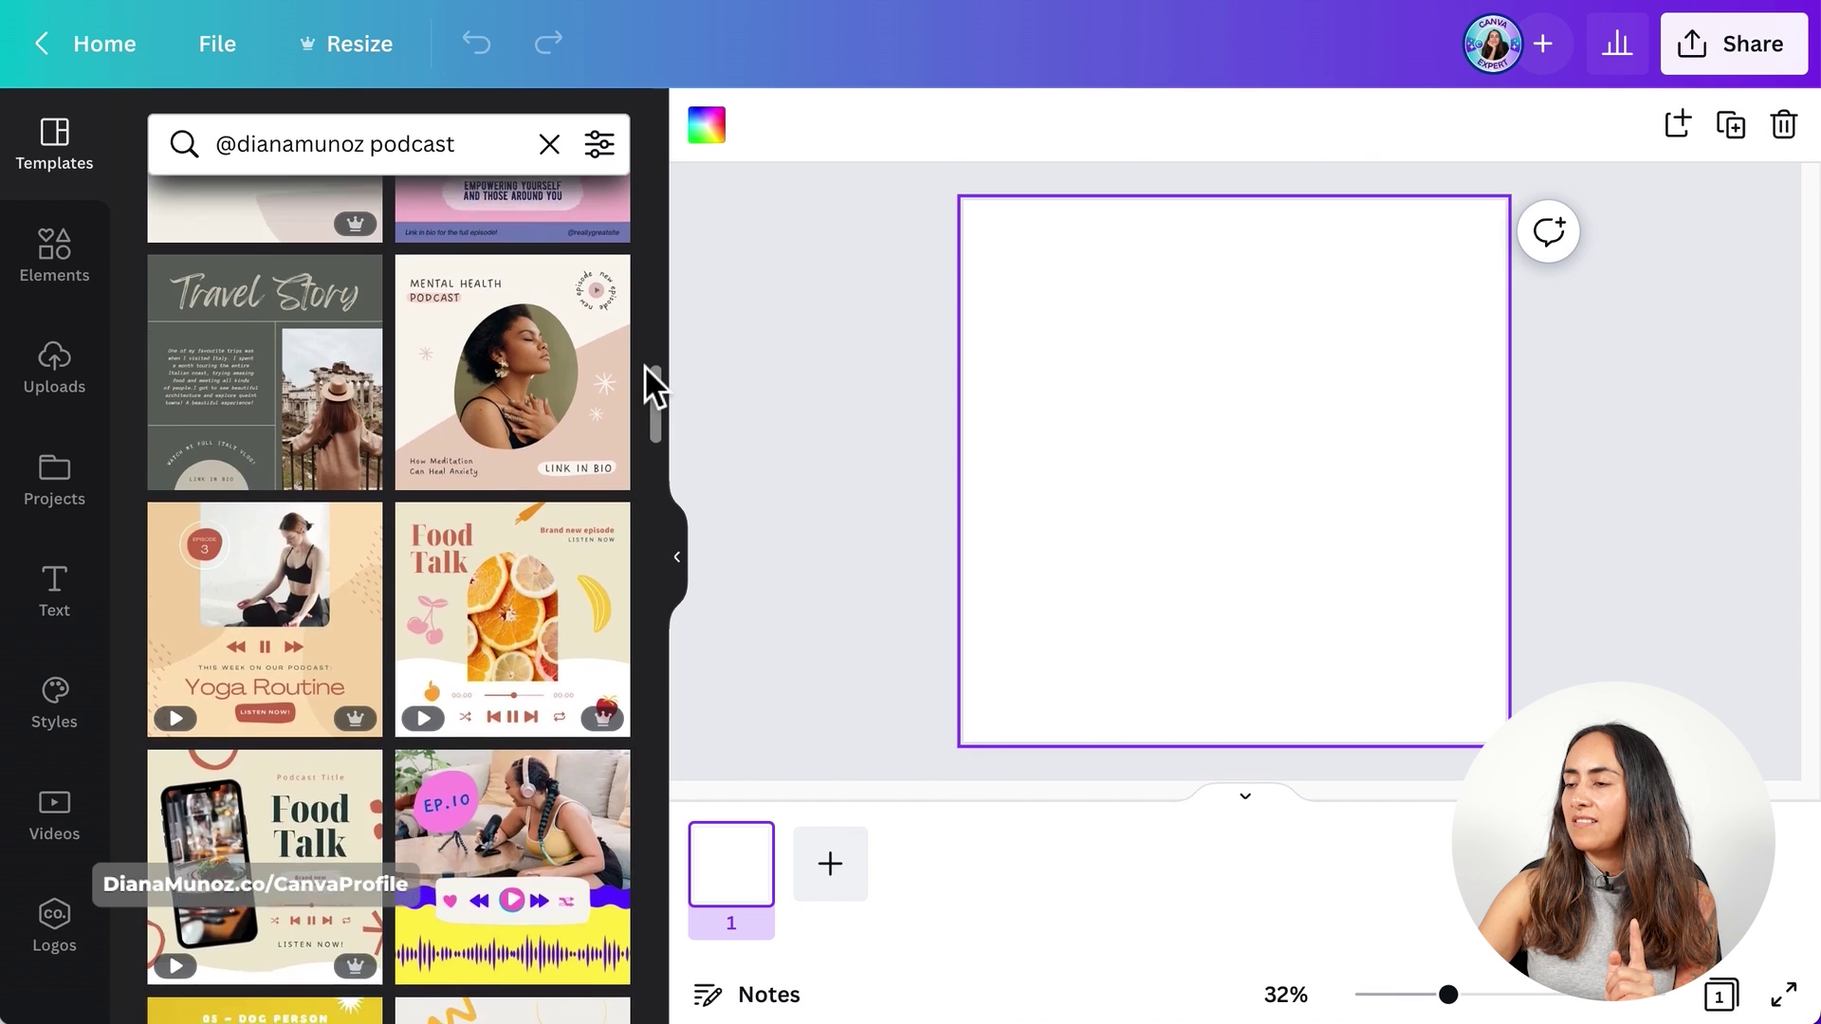
scroll(645, 366, down, 10)
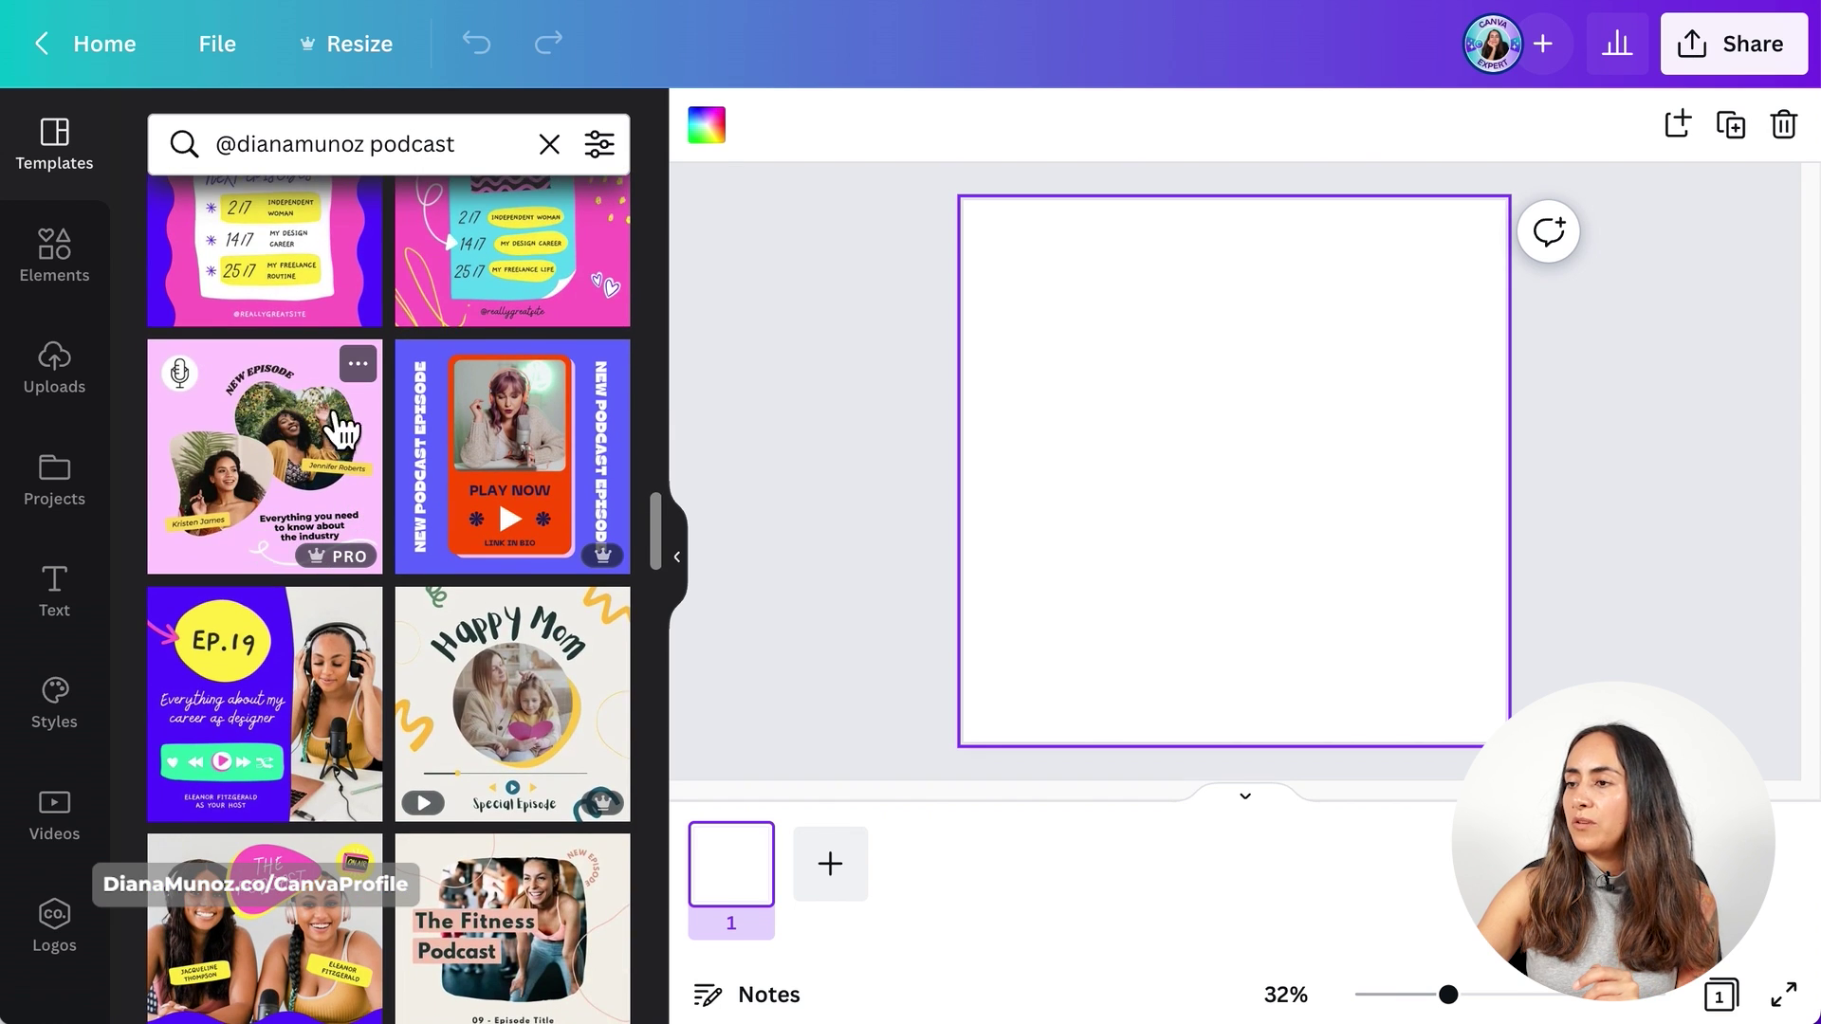
click(257, 439)
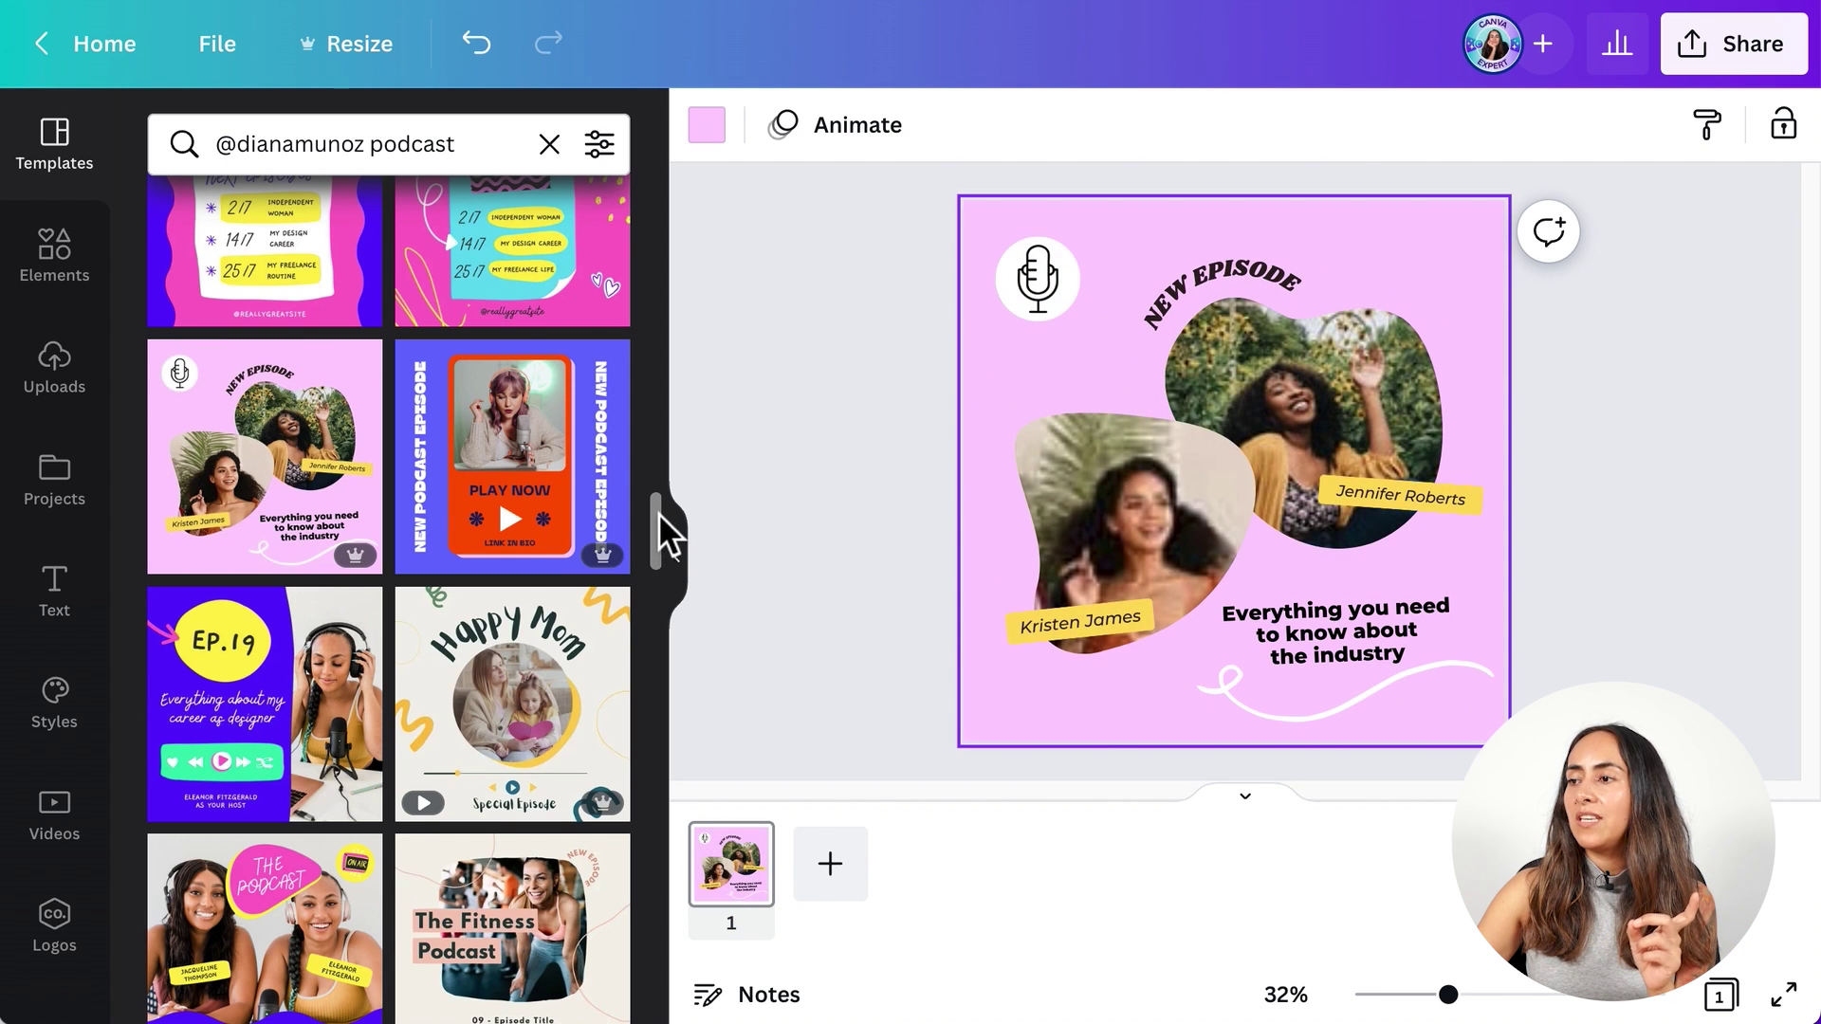
drag(658, 512, 696, 662)
scroll(597, 711, down, 10)
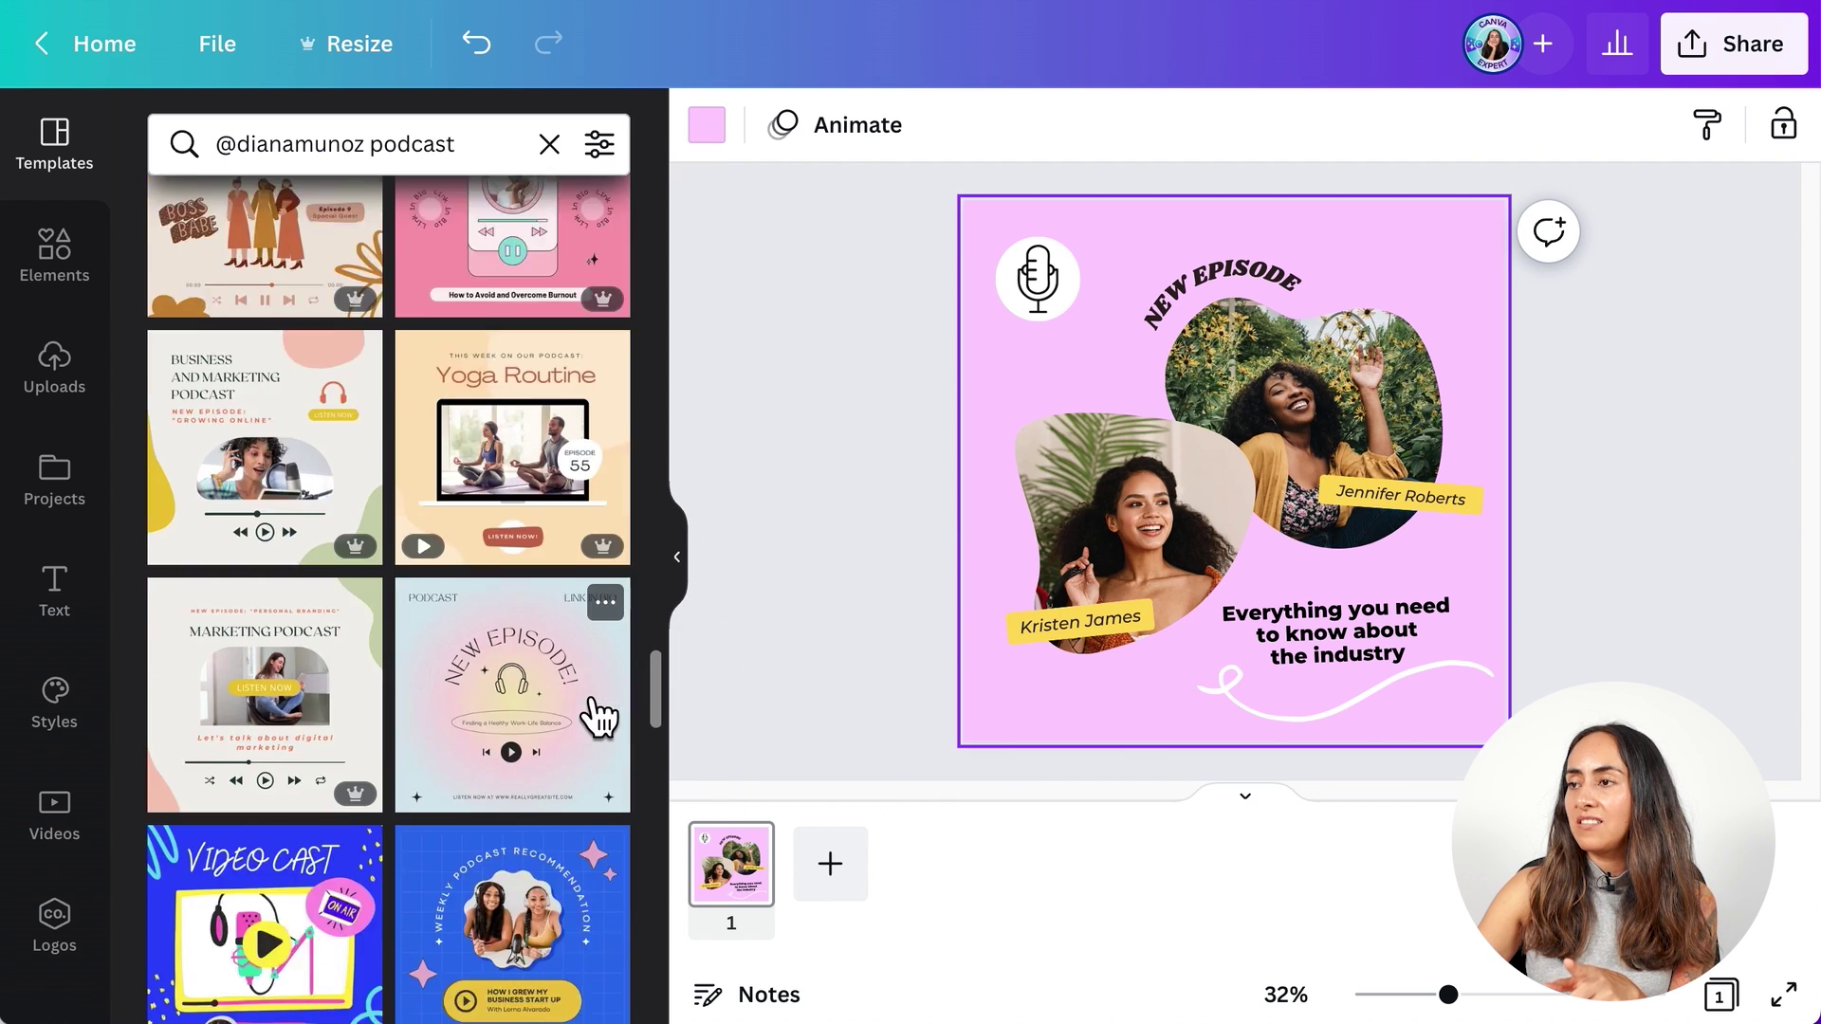
scroll(622, 749, down, 10)
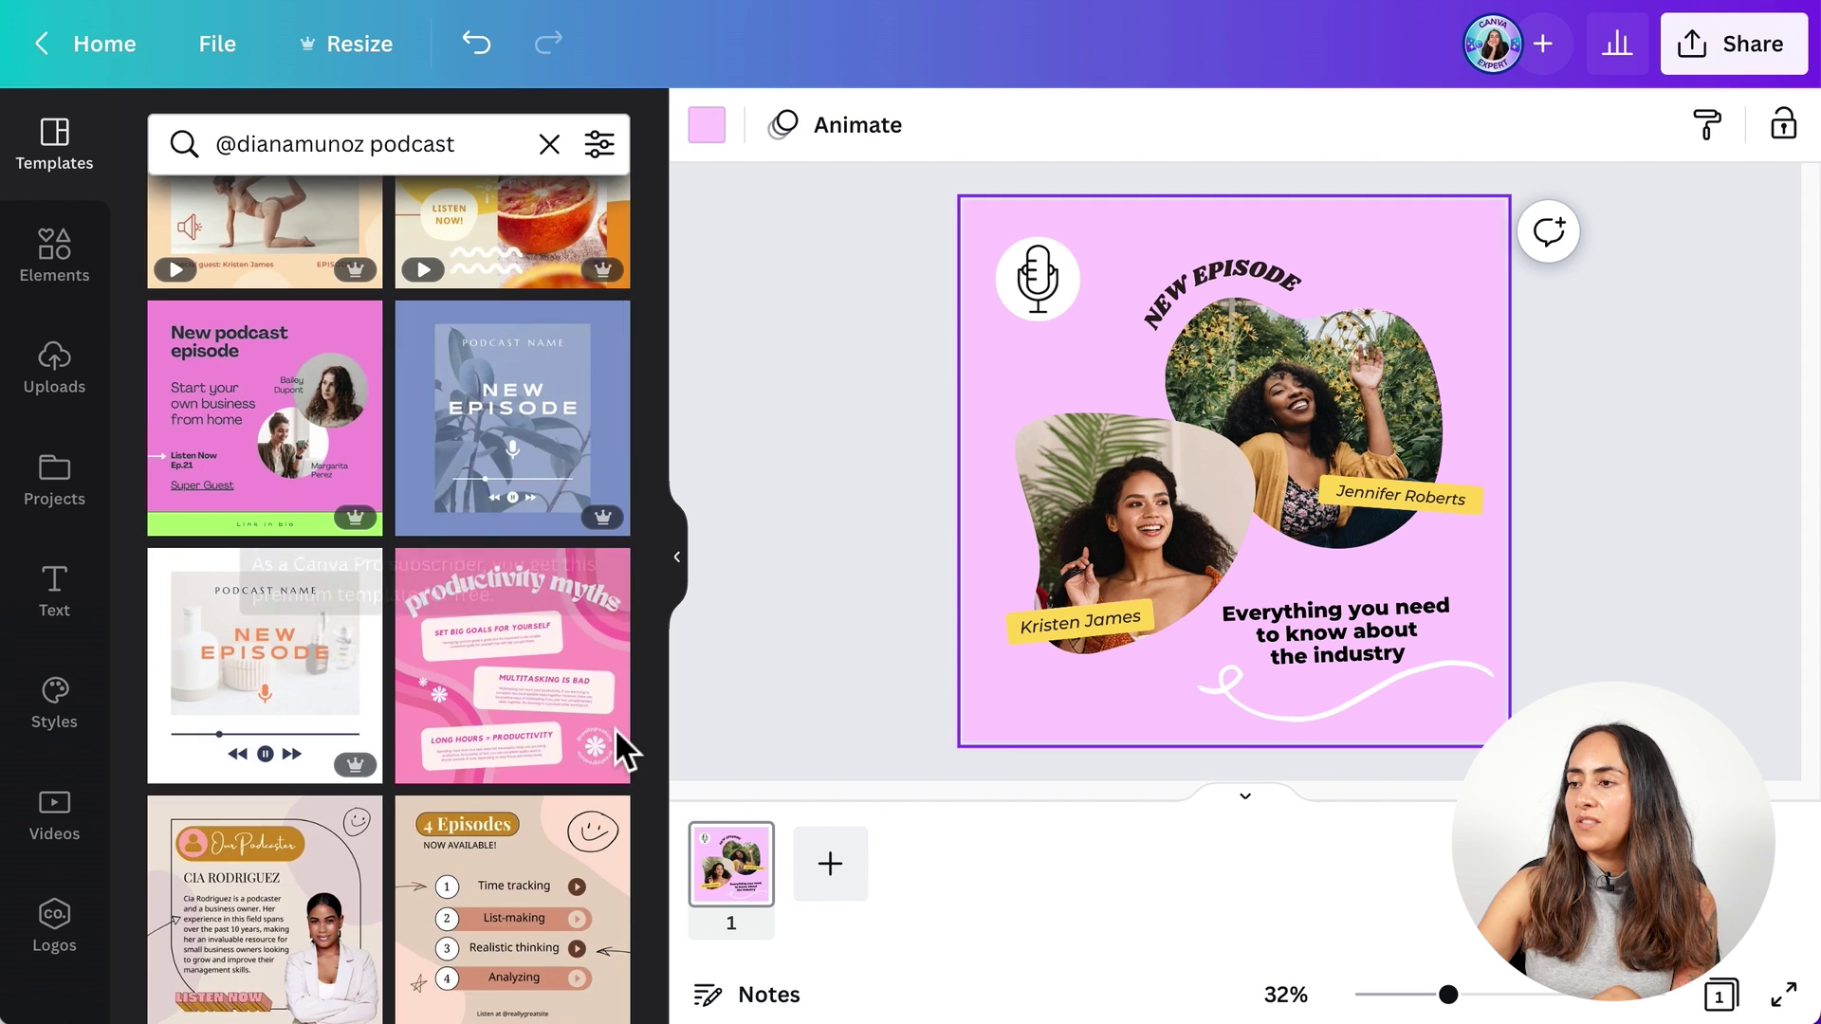
scroll(658, 732, down, 10)
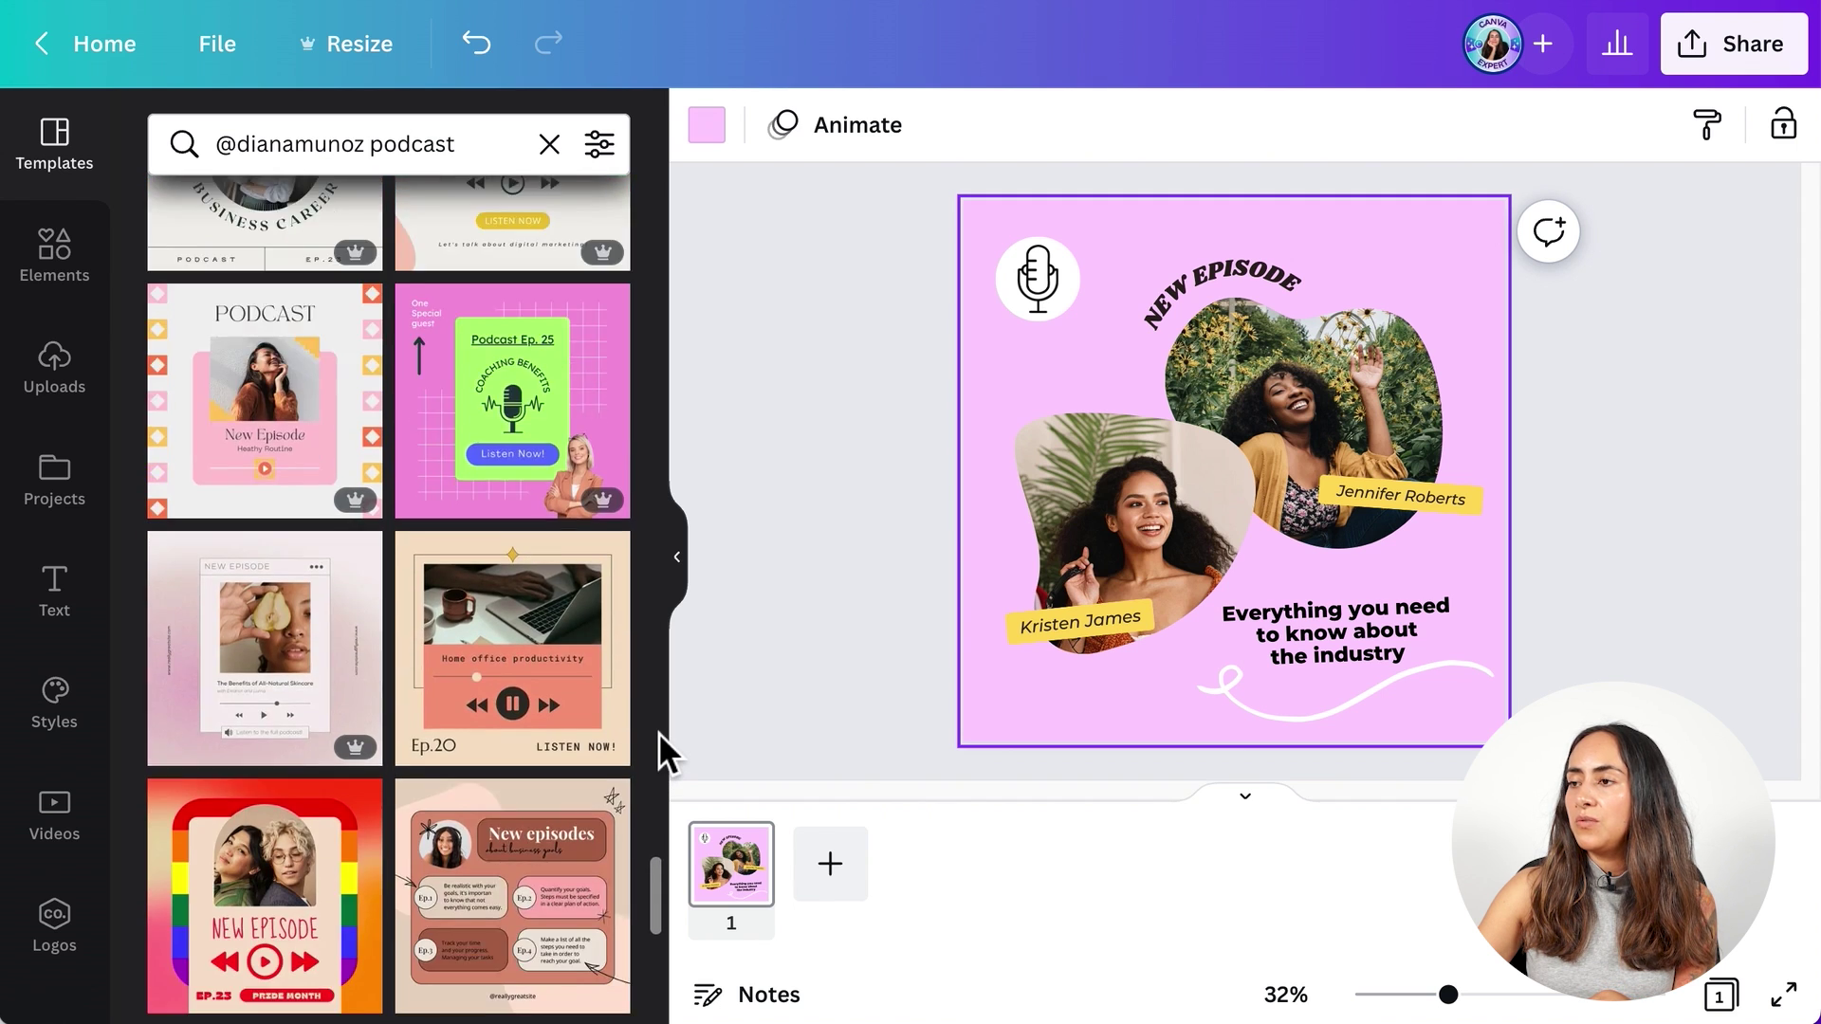
scroll(658, 732, down, 5)
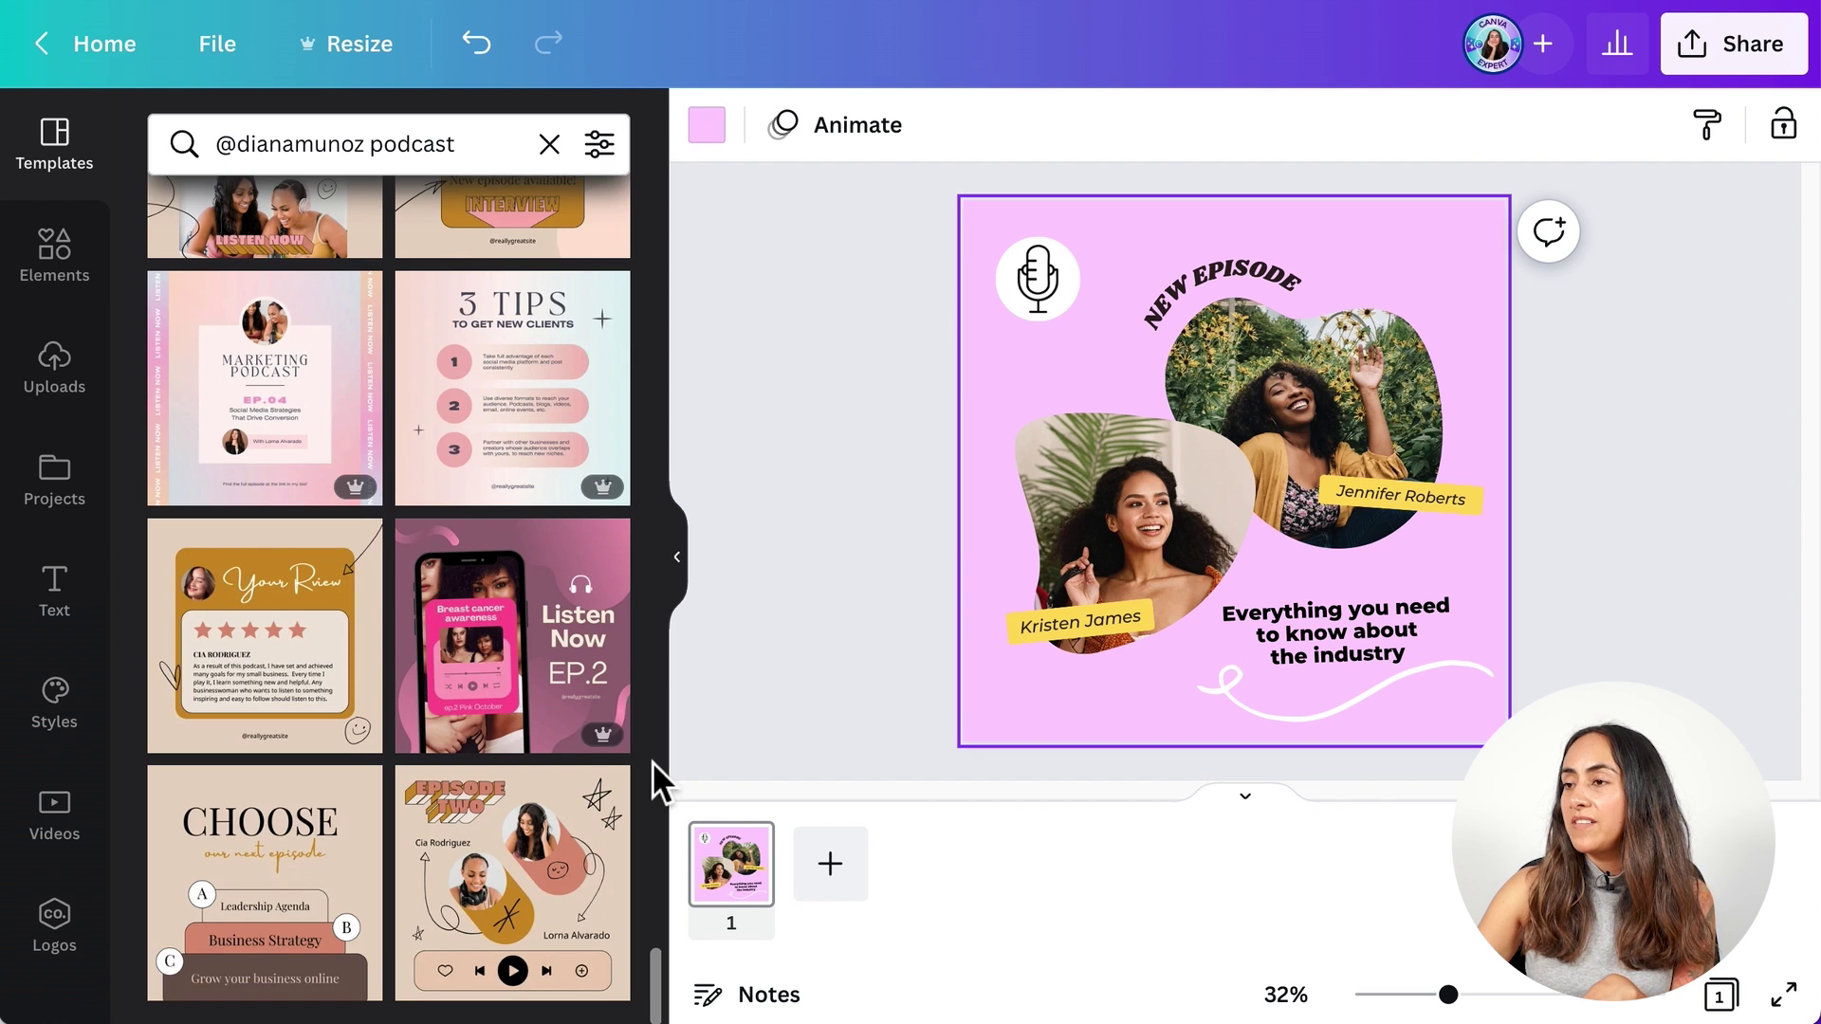
scroll(652, 760, up, 5)
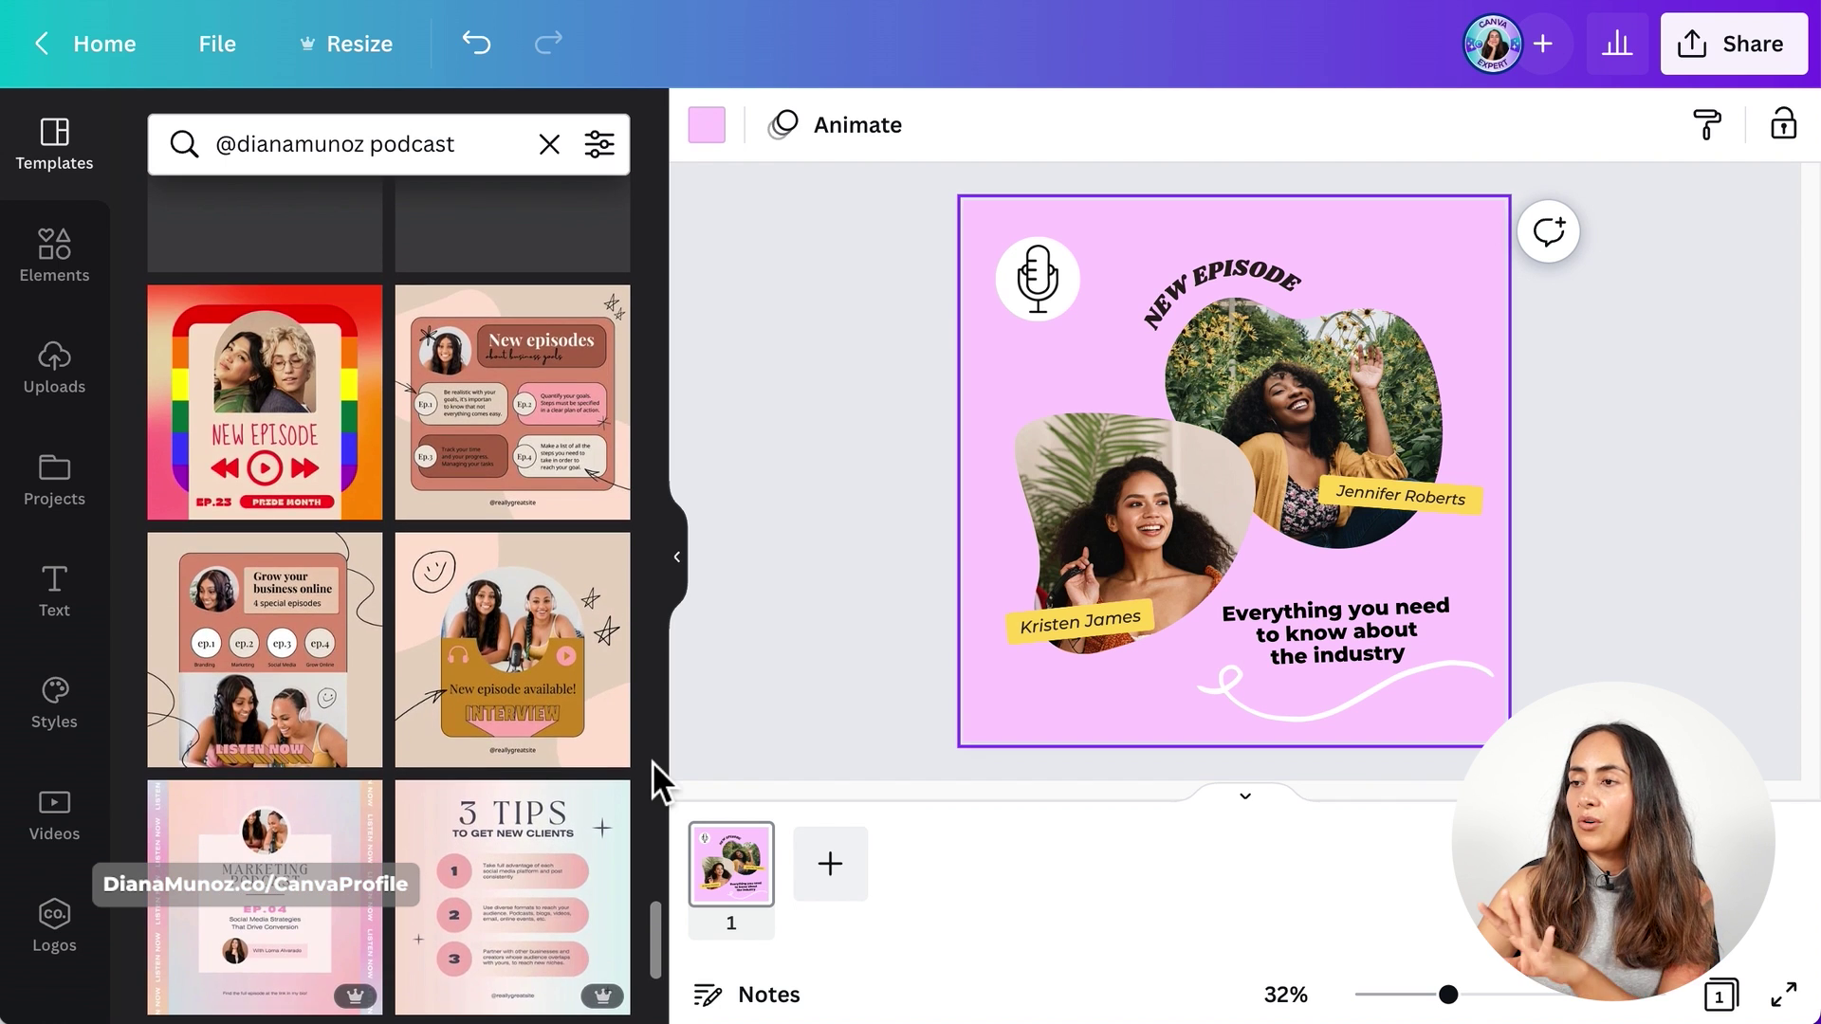
scroll(652, 761, up, 5)
drag(660, 878, 660, 812)
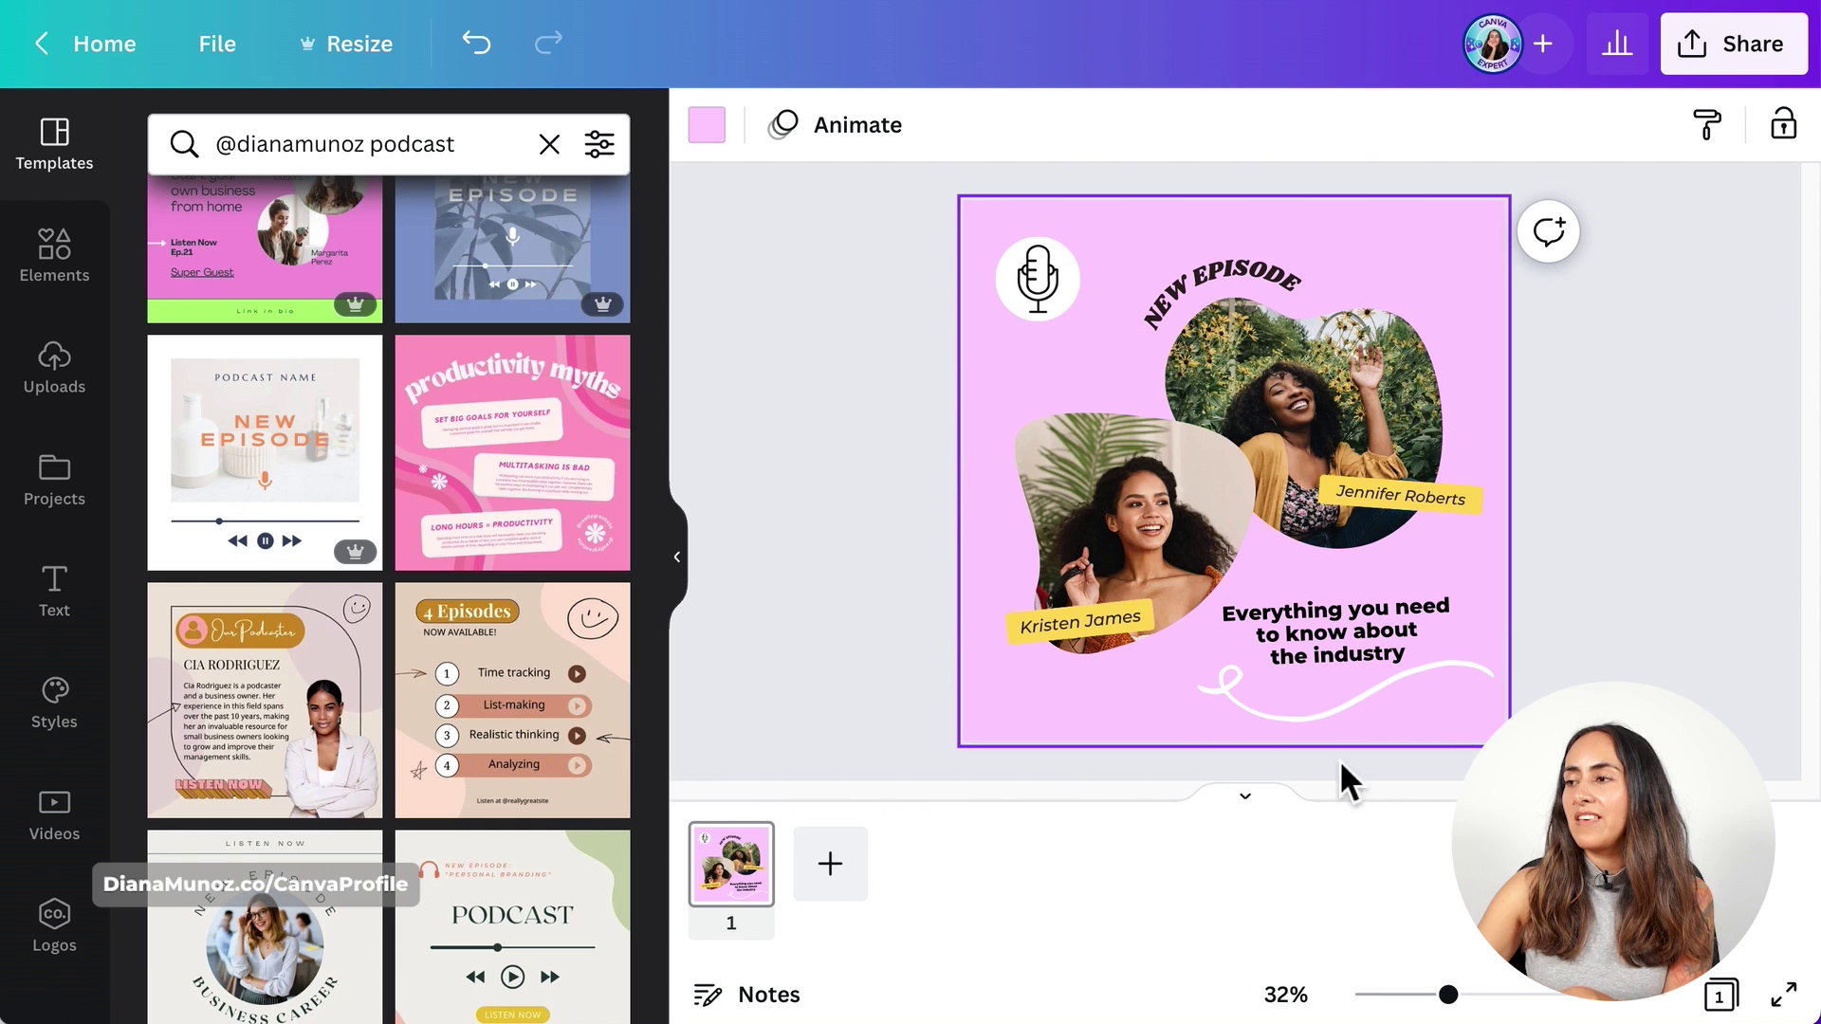
- Search the stock videos for 'audio wave'
click(74, 827)
click(310, 147)
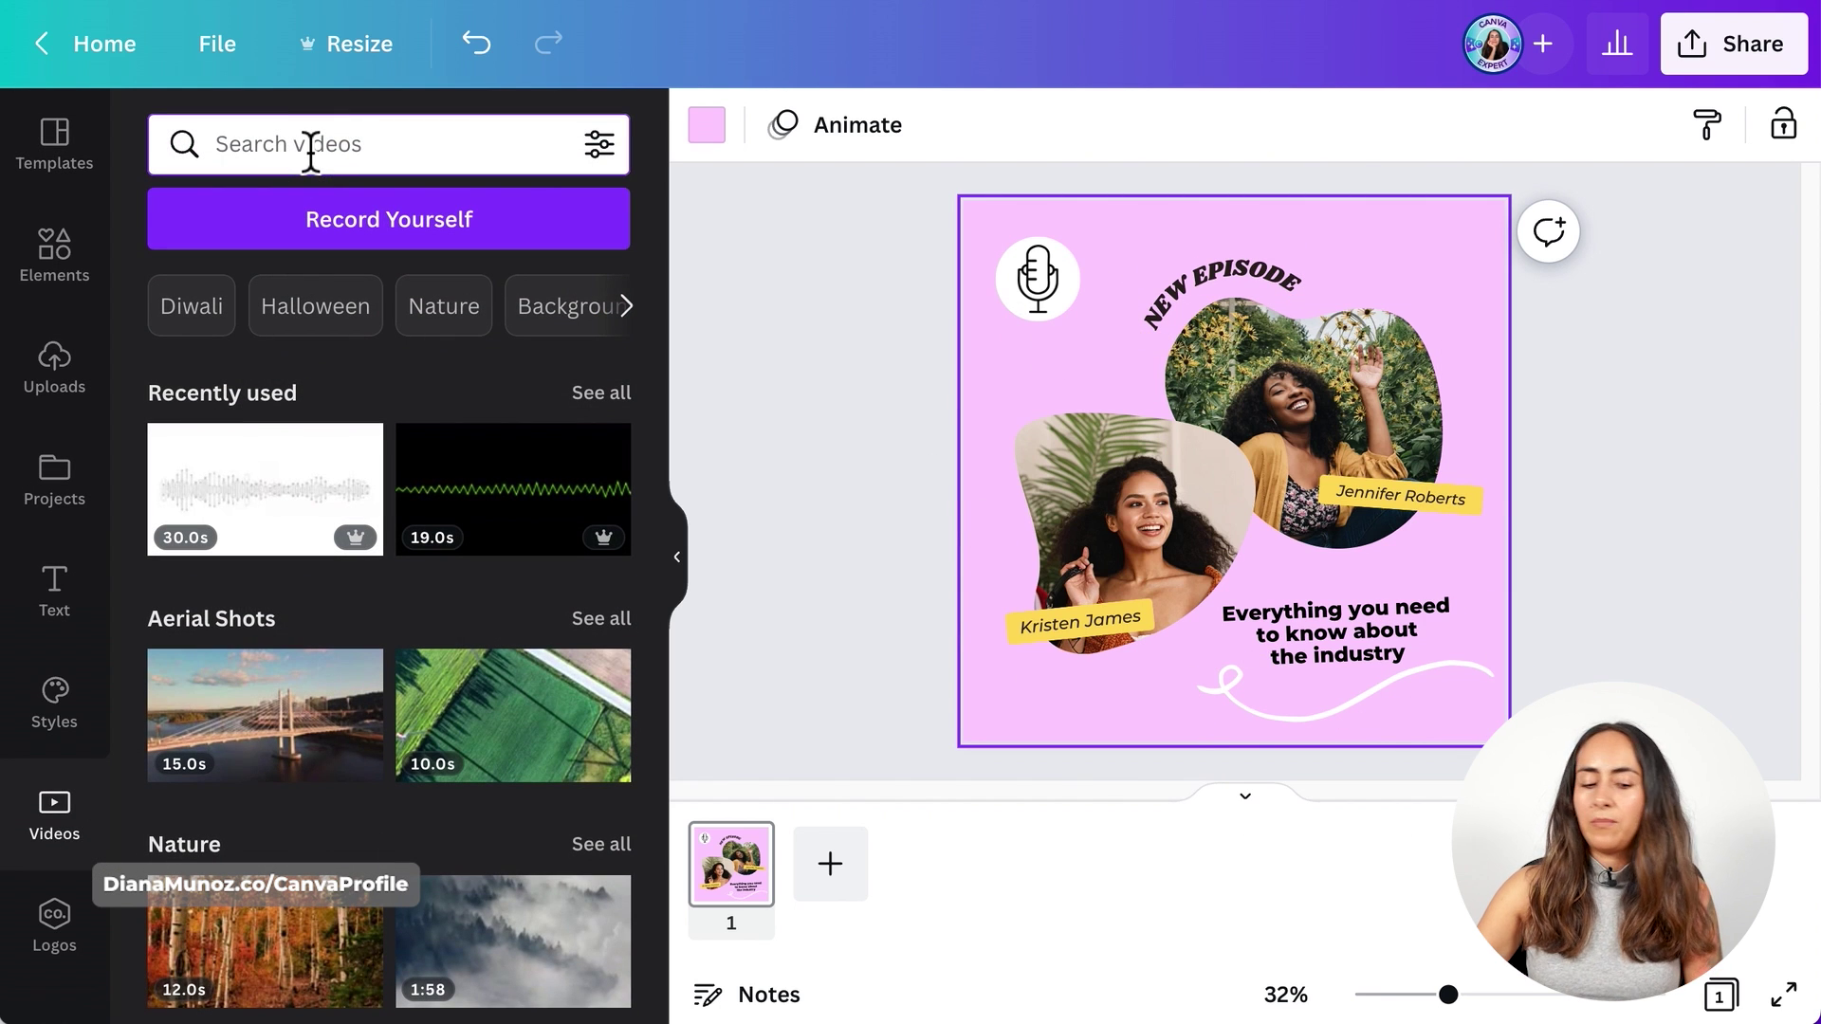
text(audio wa)
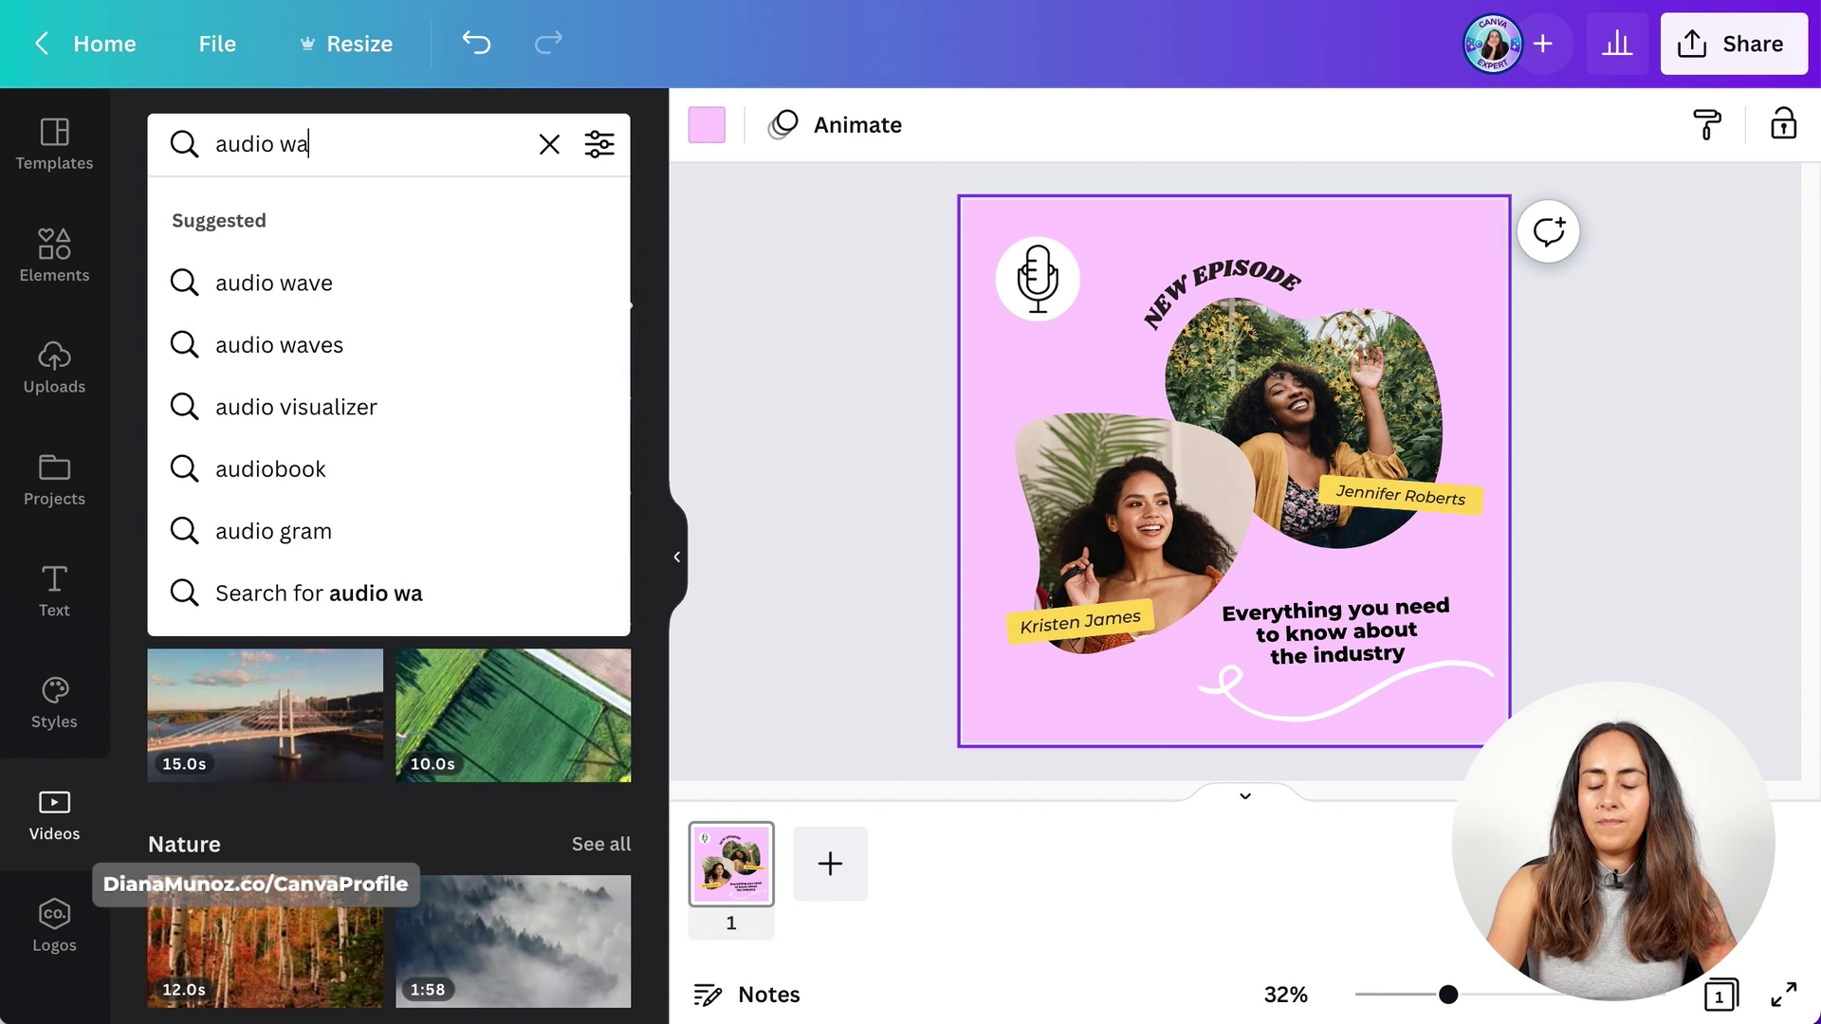
text(ve)
key(Return)
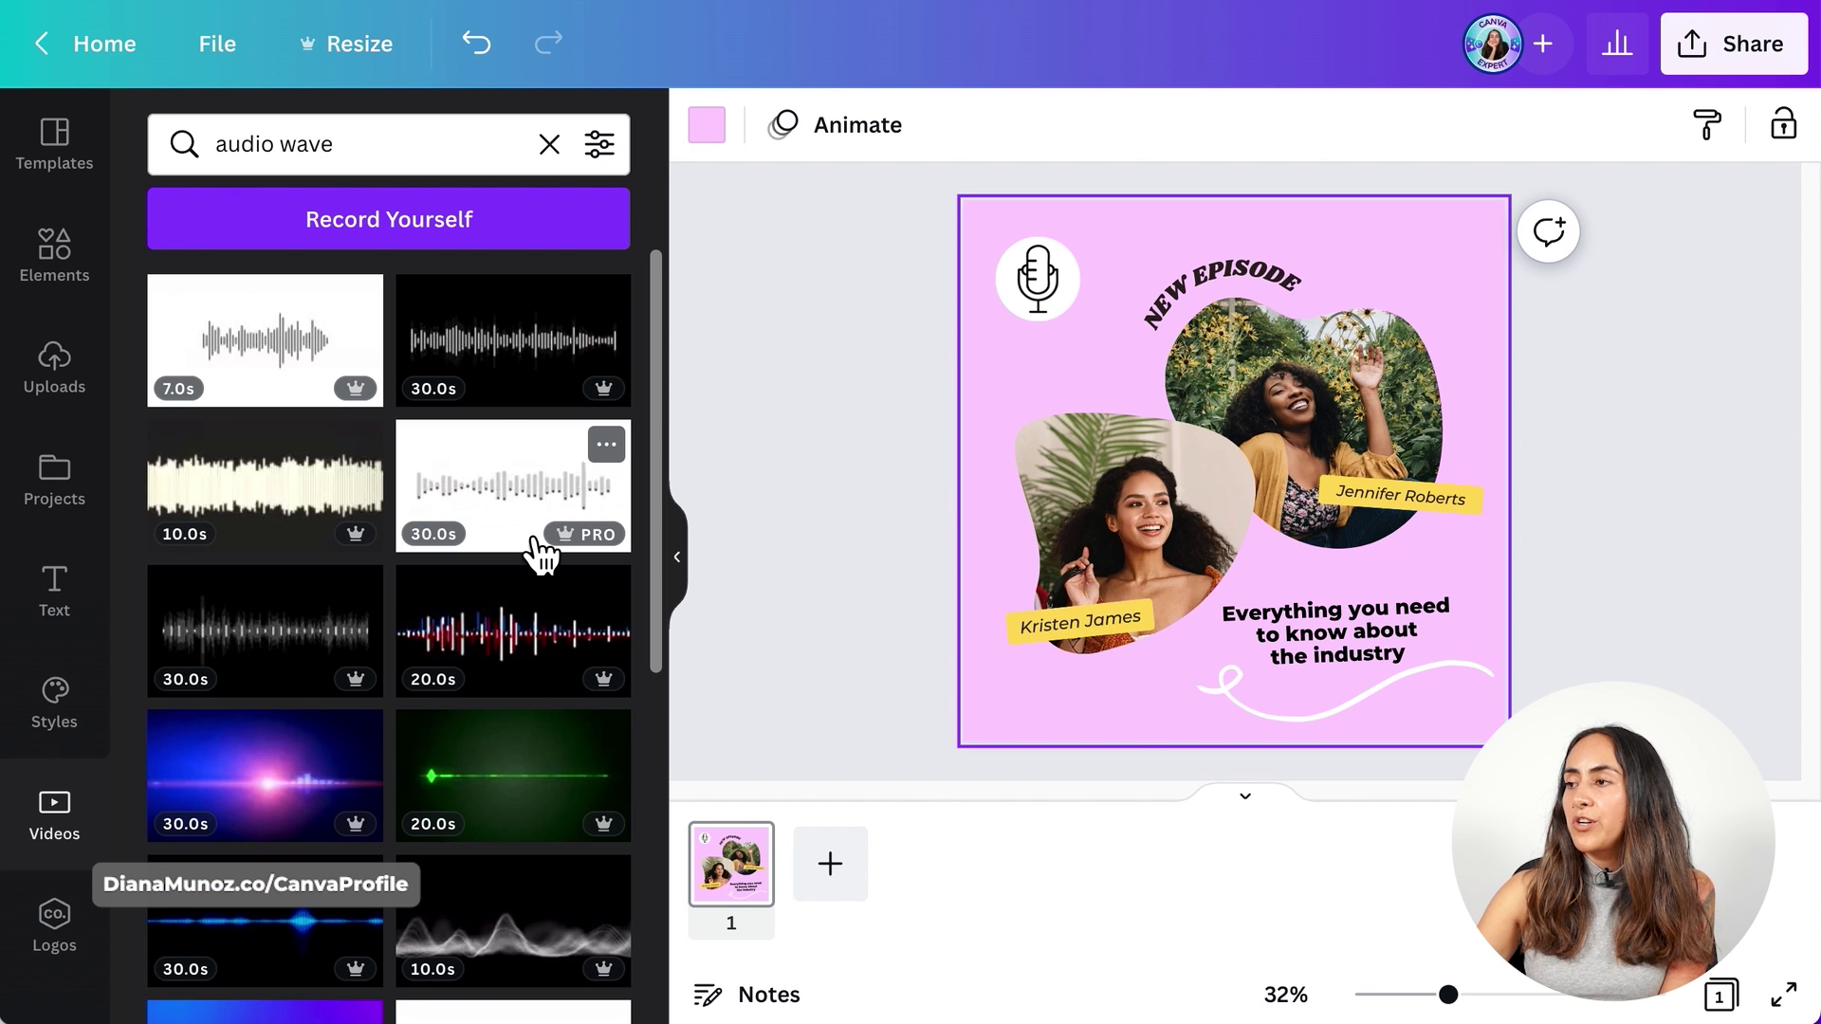
- Drag the purple 25.0s Audio Visualizer clip onto the post as its background
scroll(586, 566, down, 2)
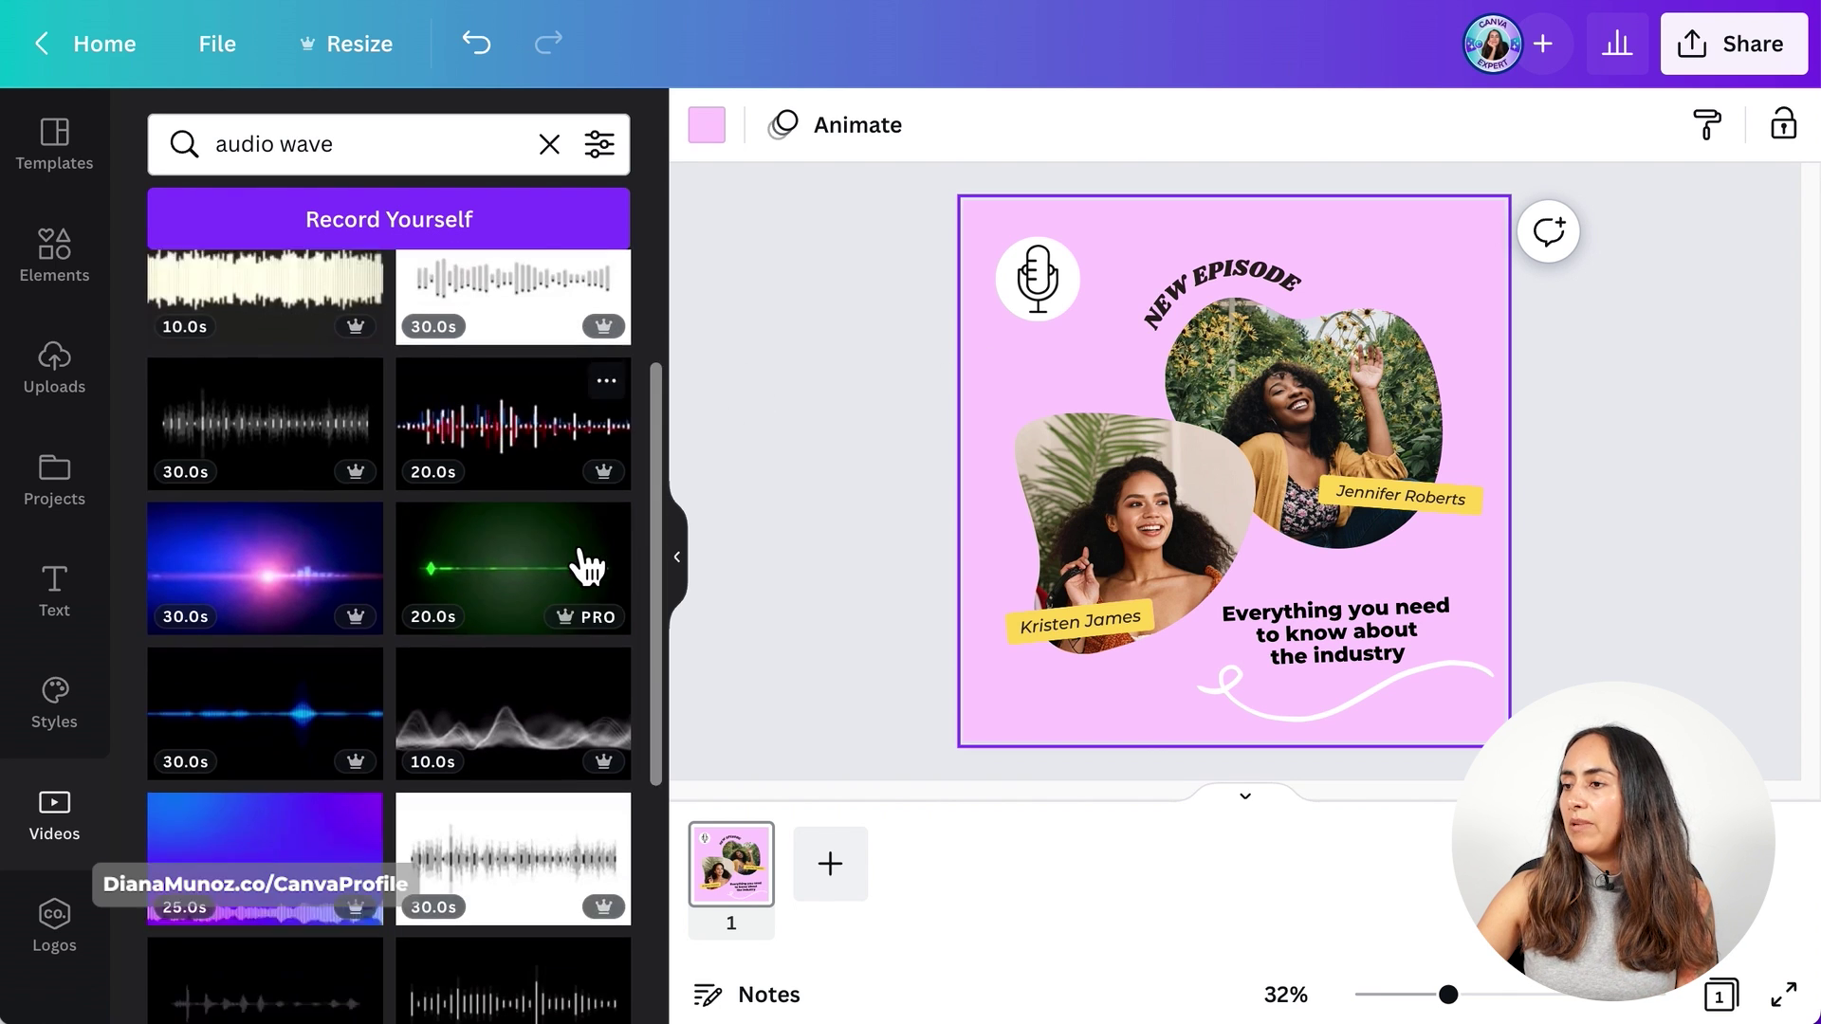
scroll(586, 566, down, 3)
click(366, 509)
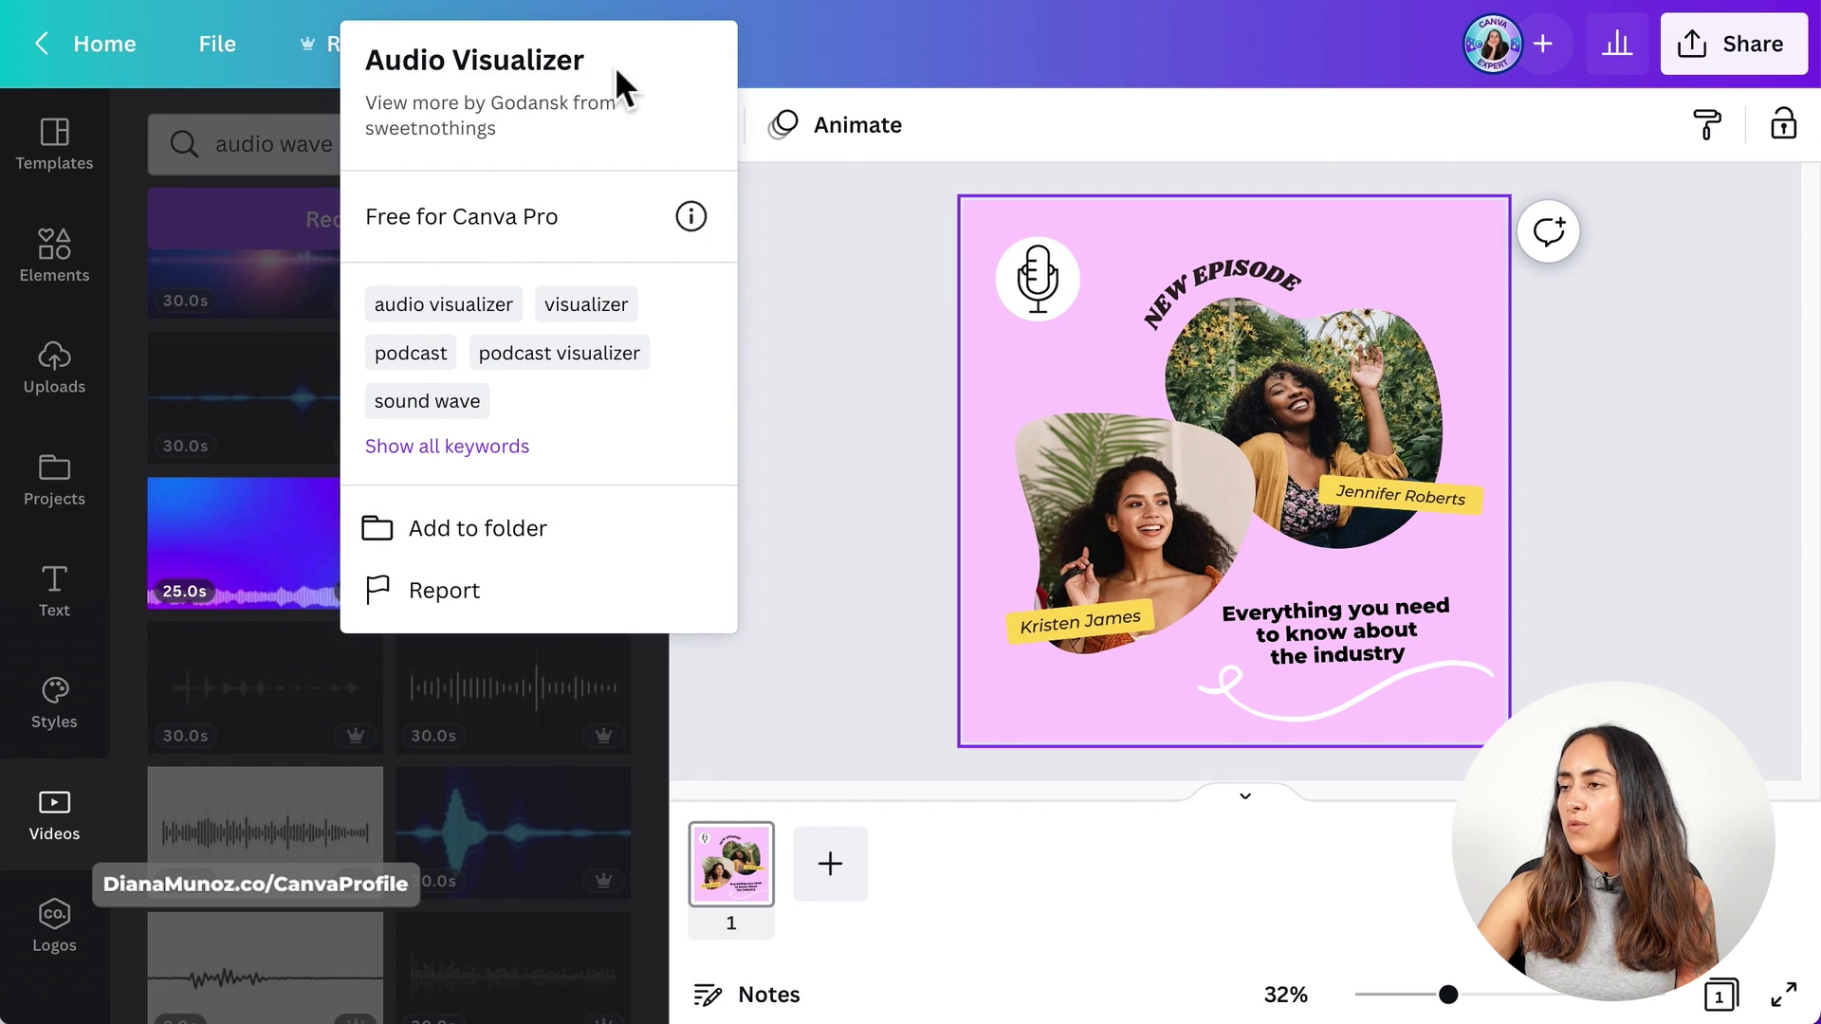
click(272, 595)
click(262, 527)
drag(268, 539, 1003, 380)
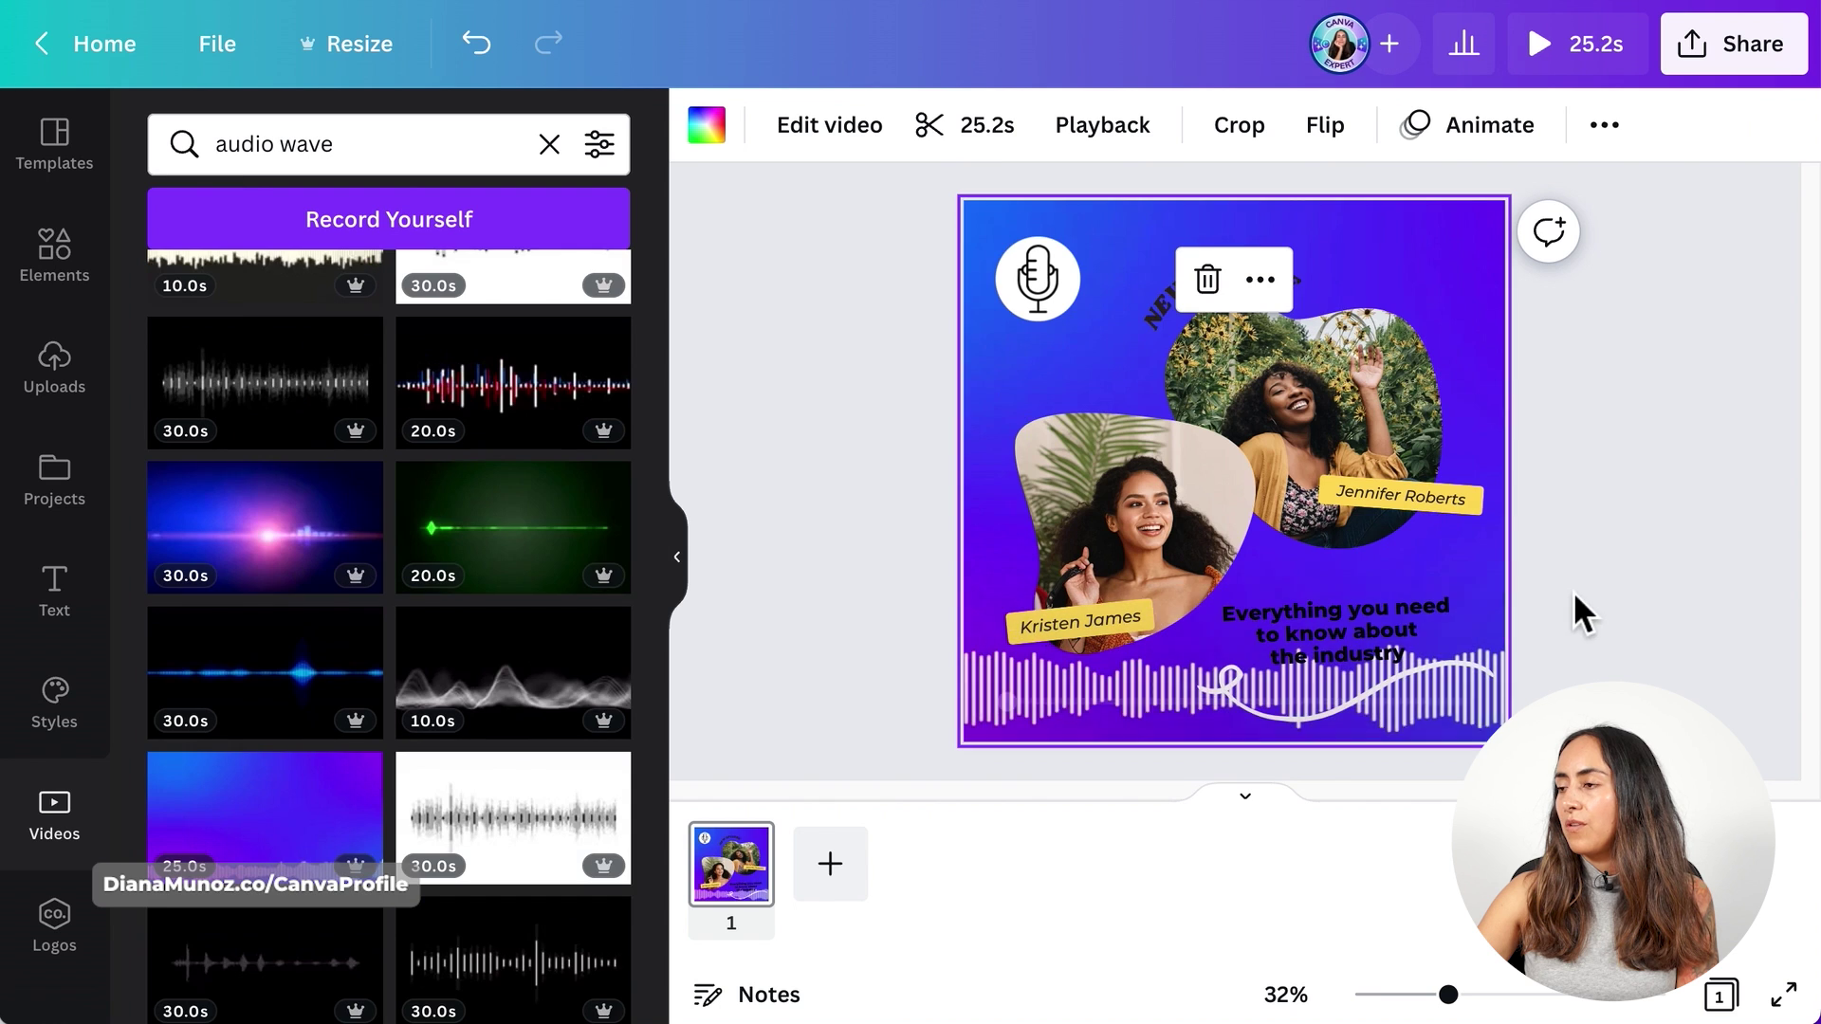
- Delete the white wavy line graphic from the post
click(1653, 634)
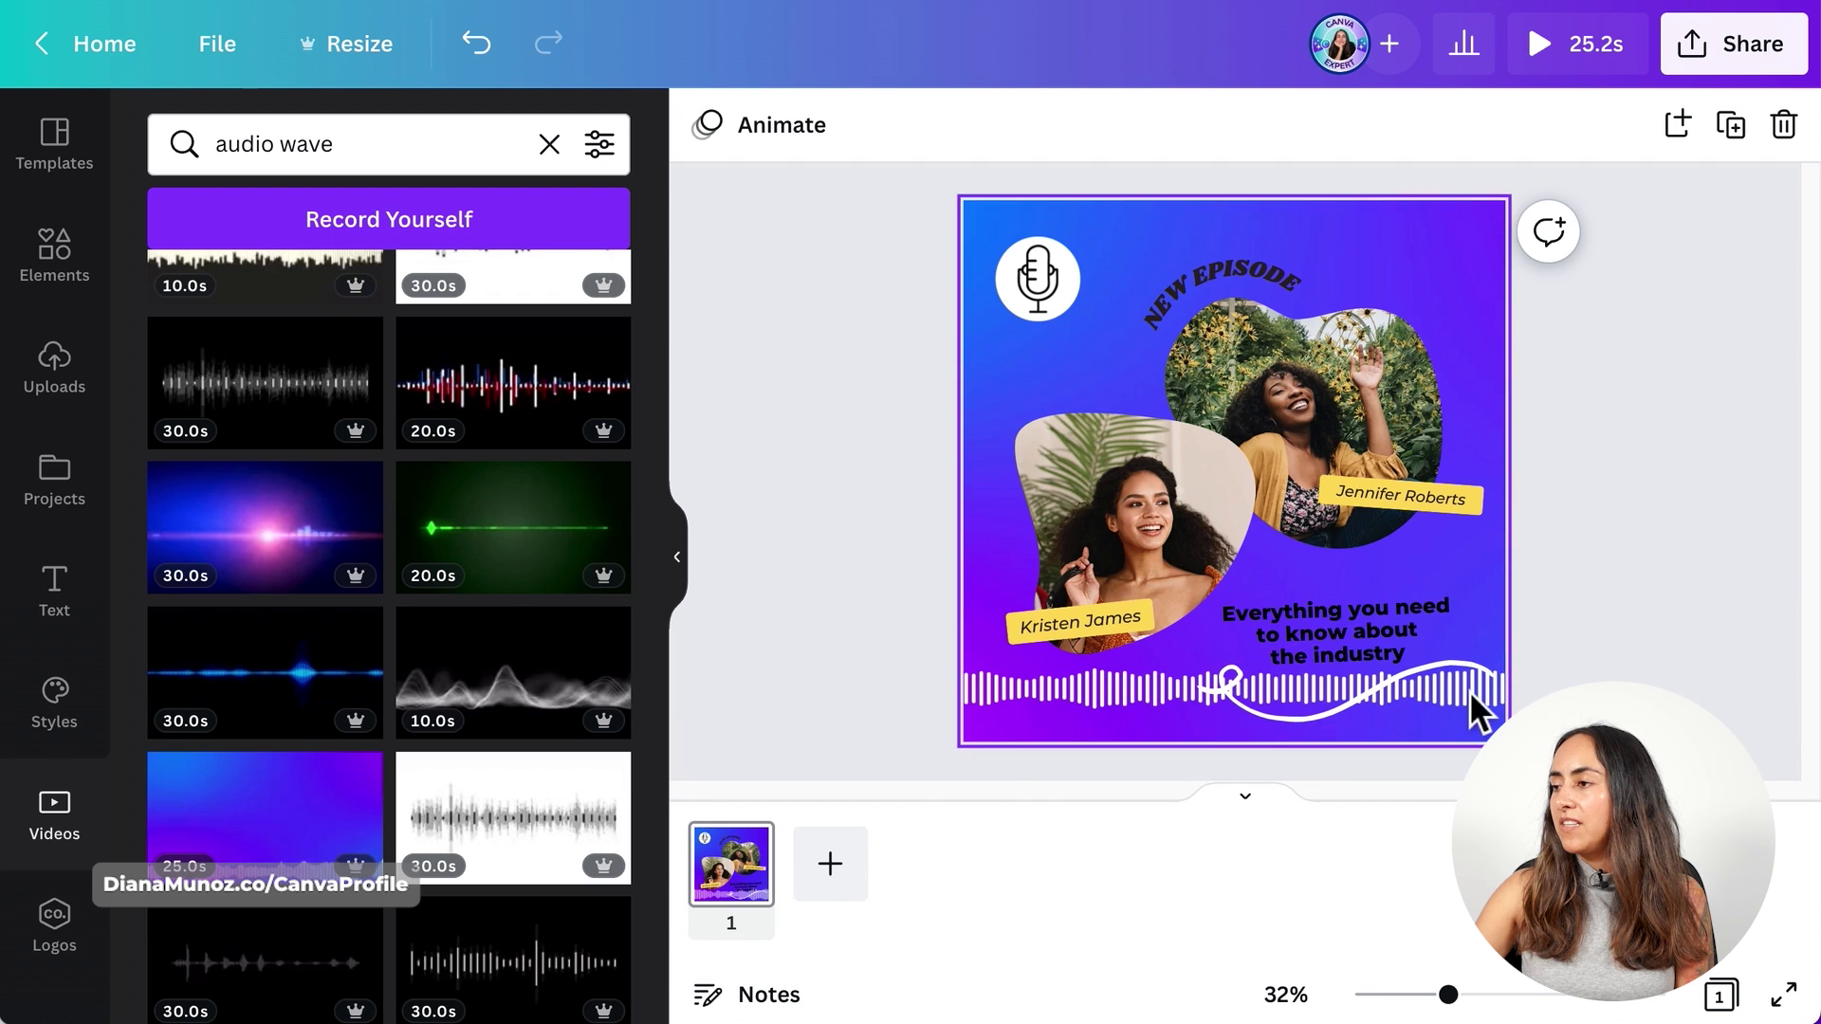
click(1271, 714)
key(Delete)
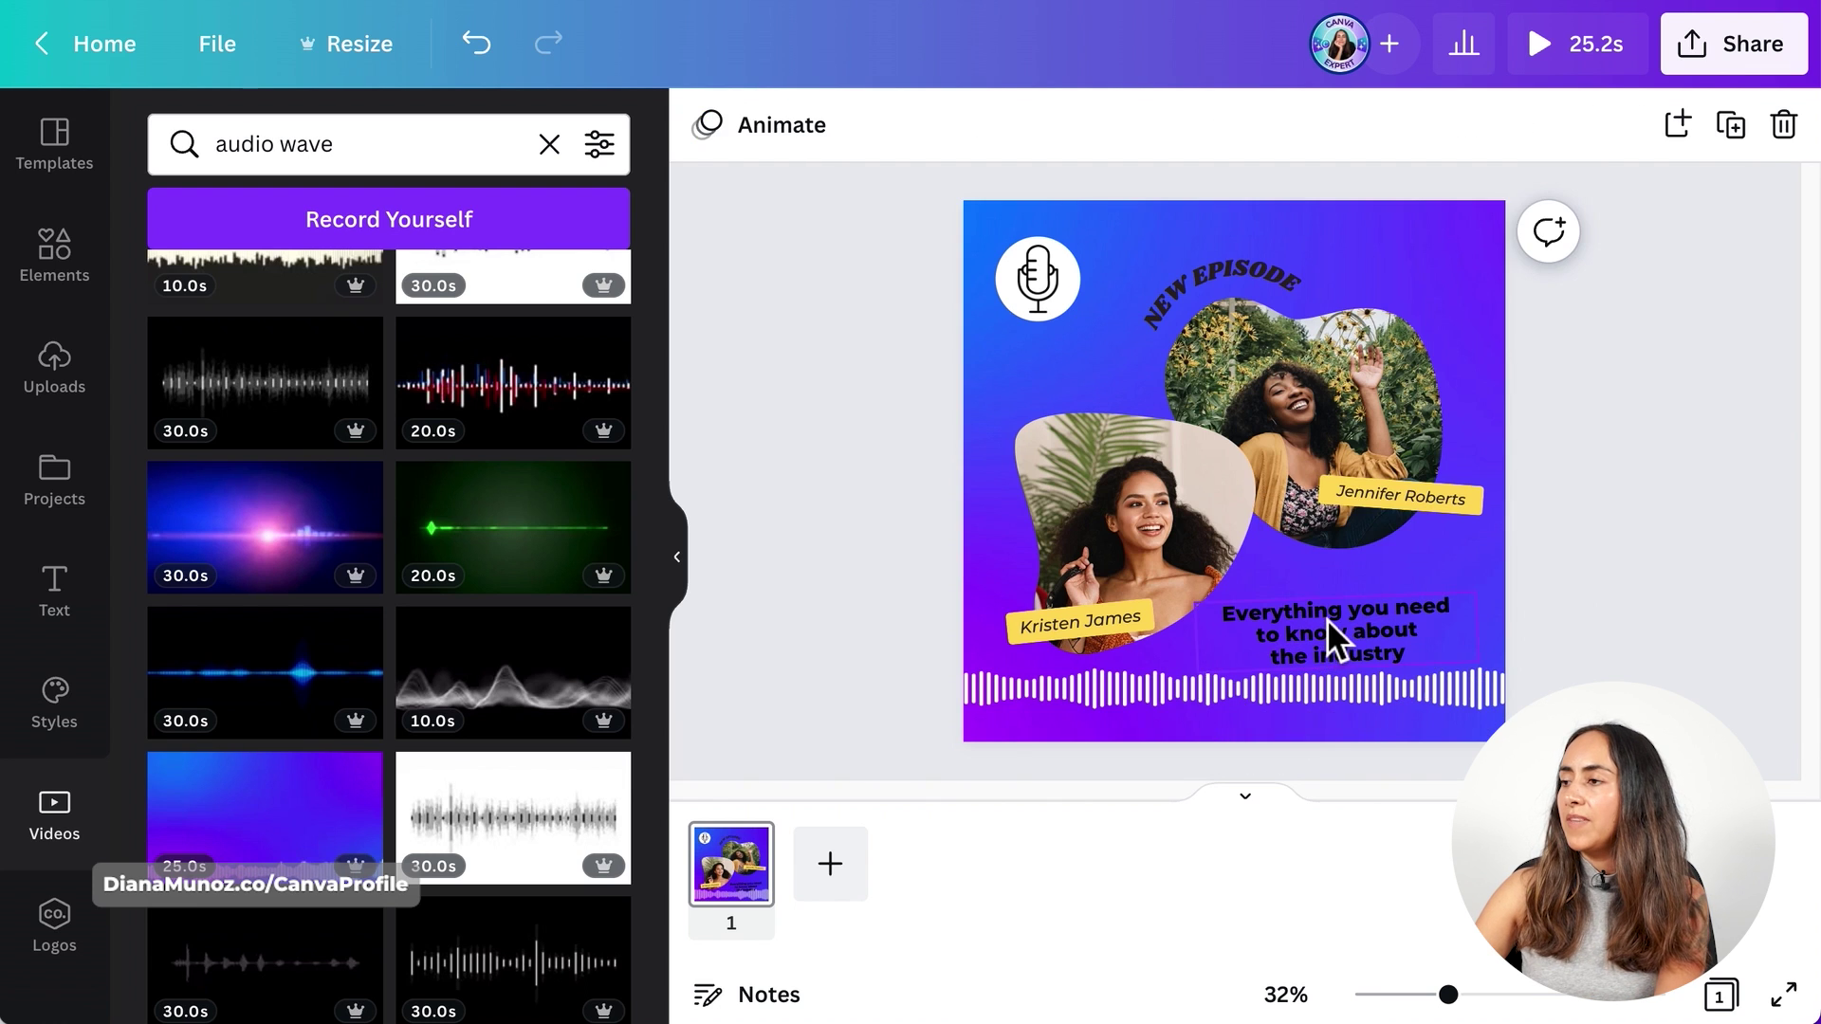
- Make the 'Everything you need' and 'NEW EPISODE' headings white
click(1328, 619)
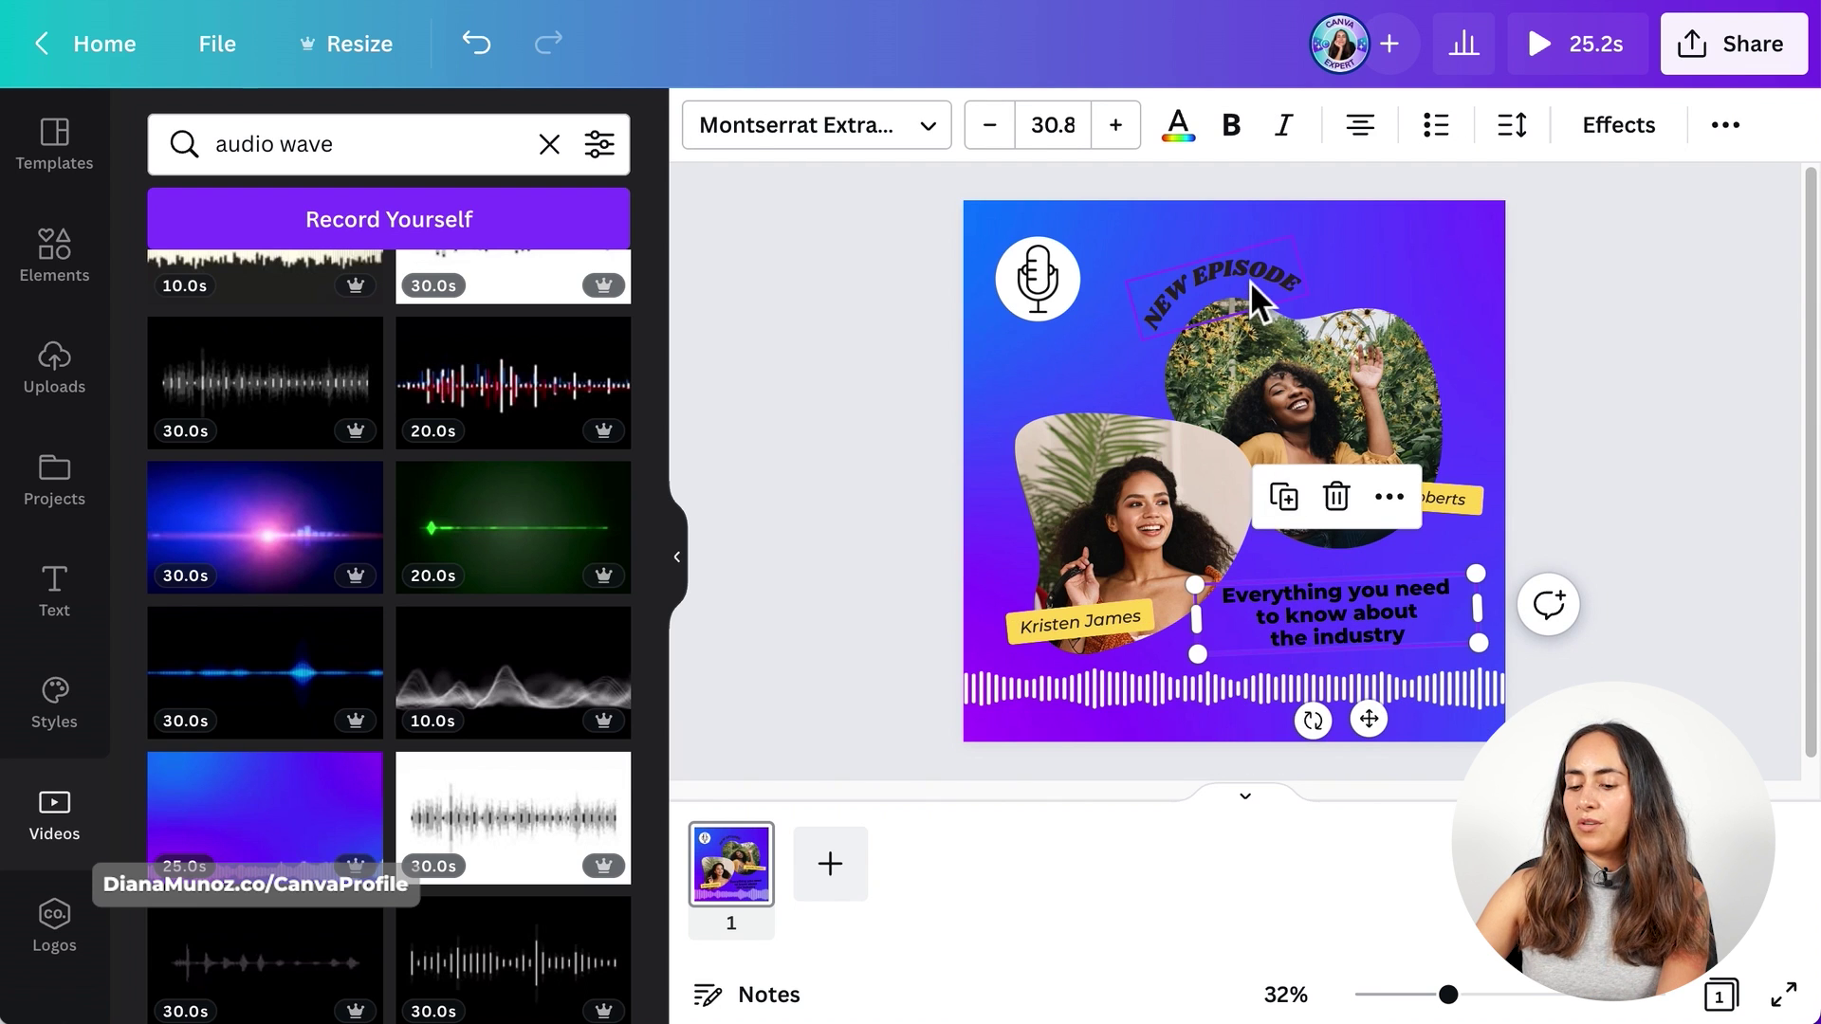
shift+click(1250, 281)
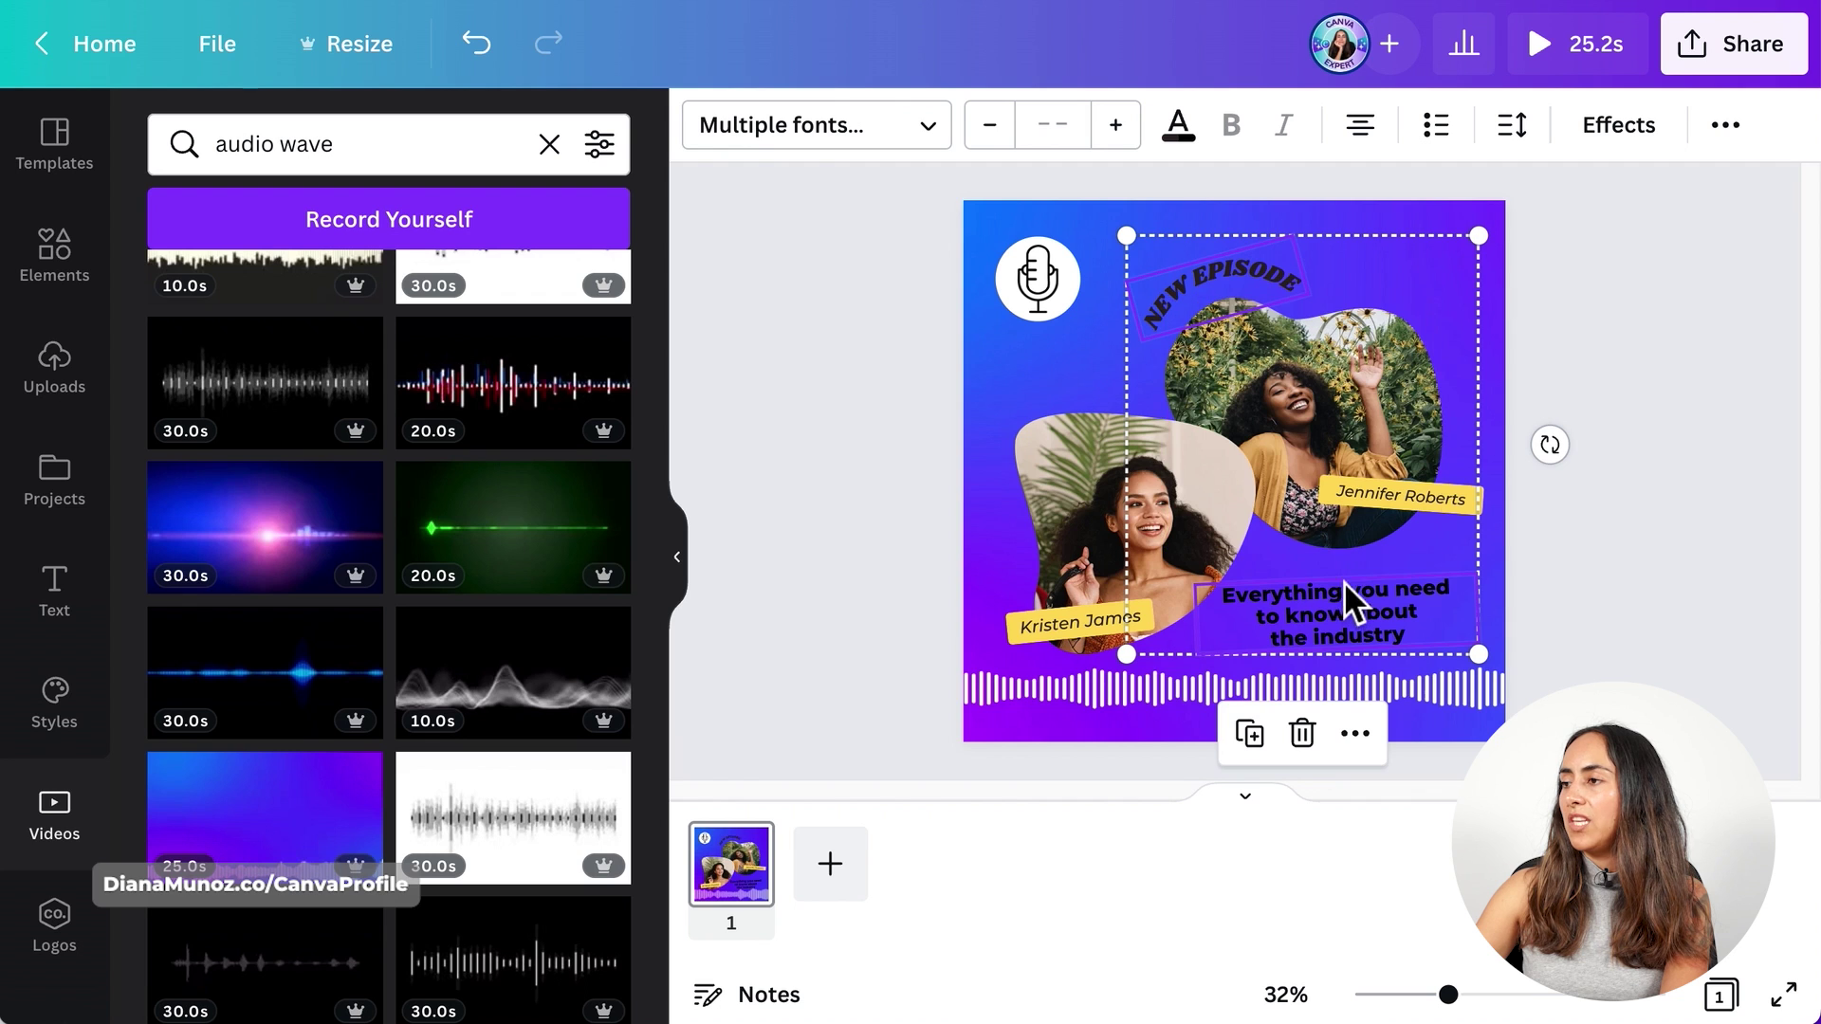
click(1177, 124)
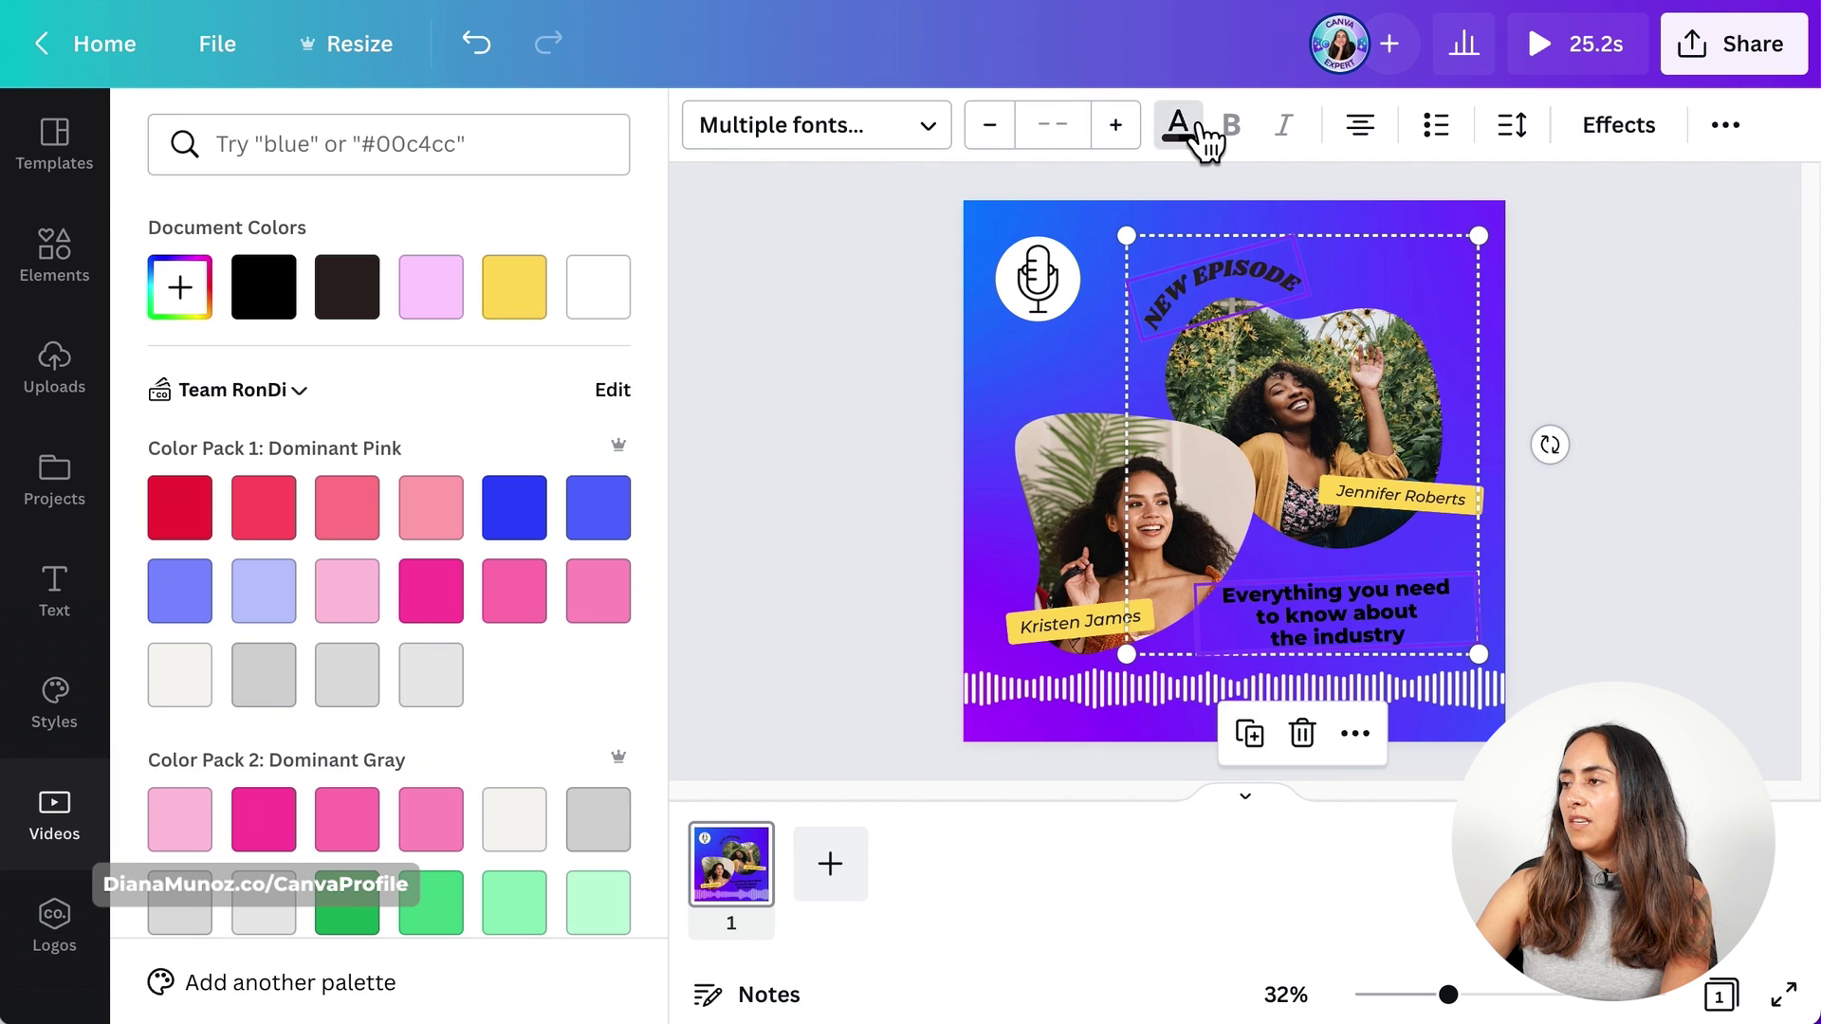
click(611, 317)
click(1674, 520)
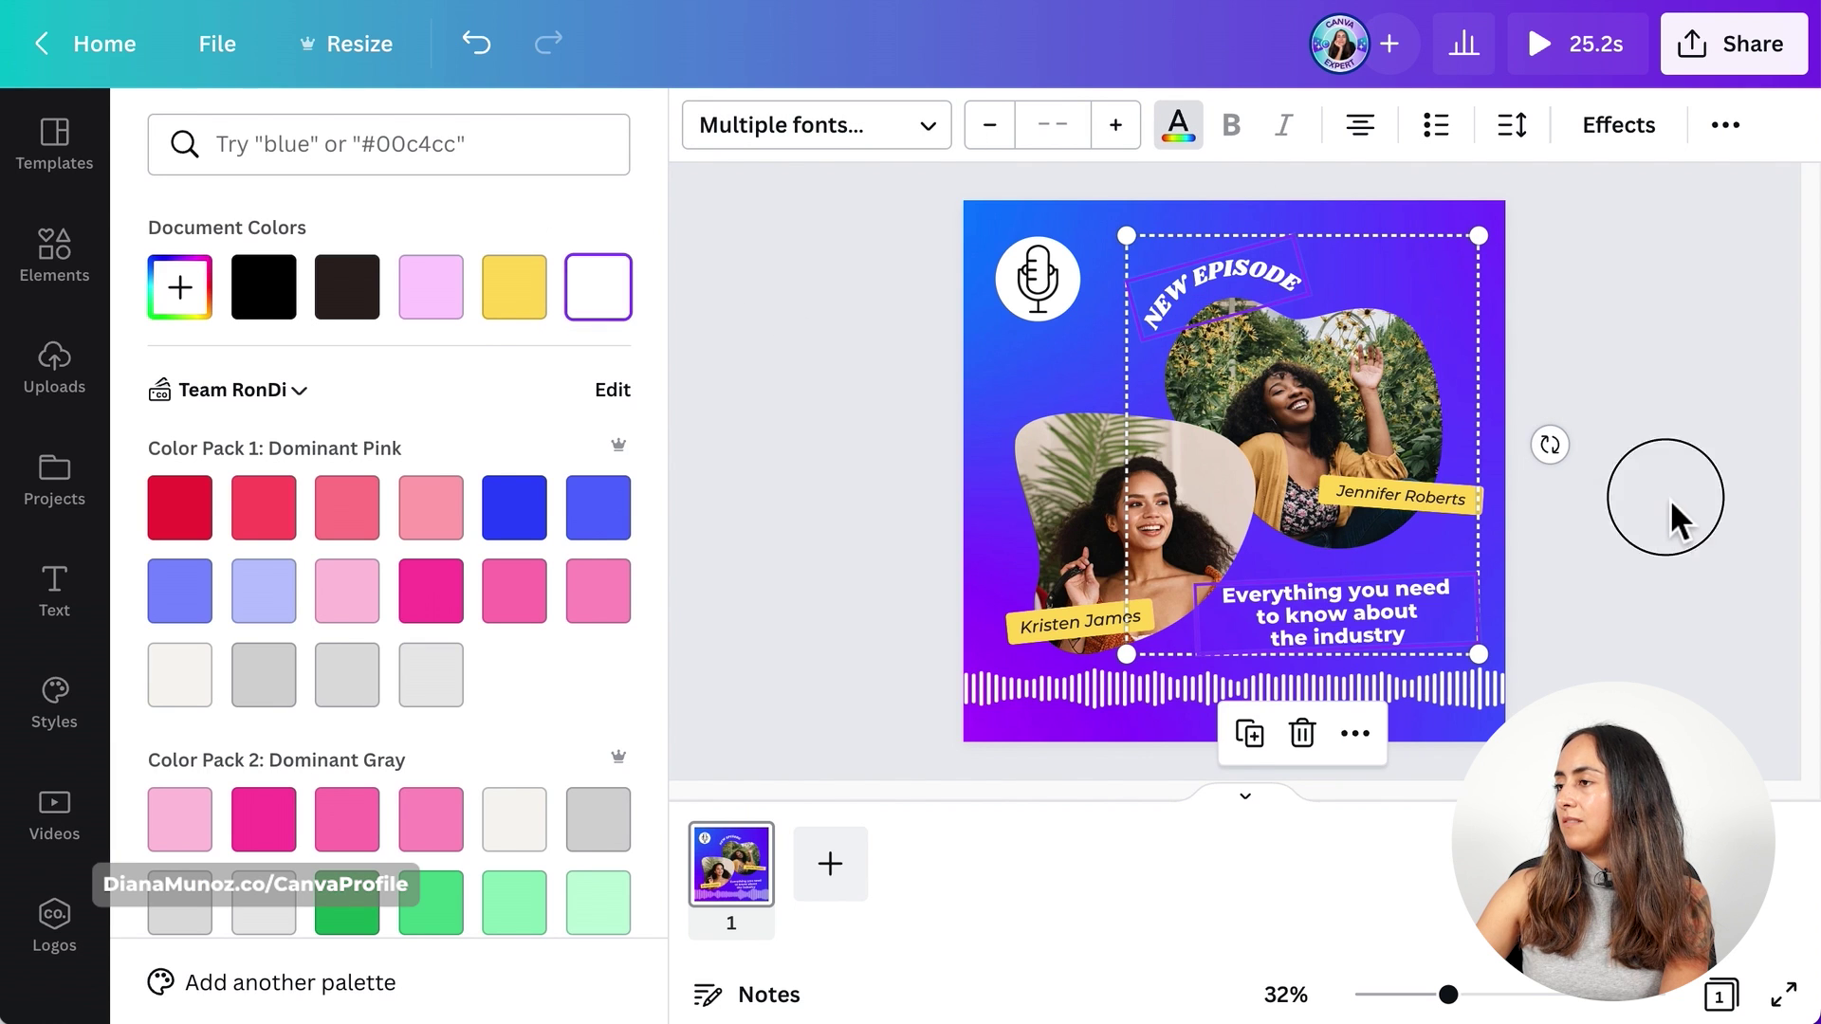
- Delete both name labels and the yellow bar behind them
click(1439, 635)
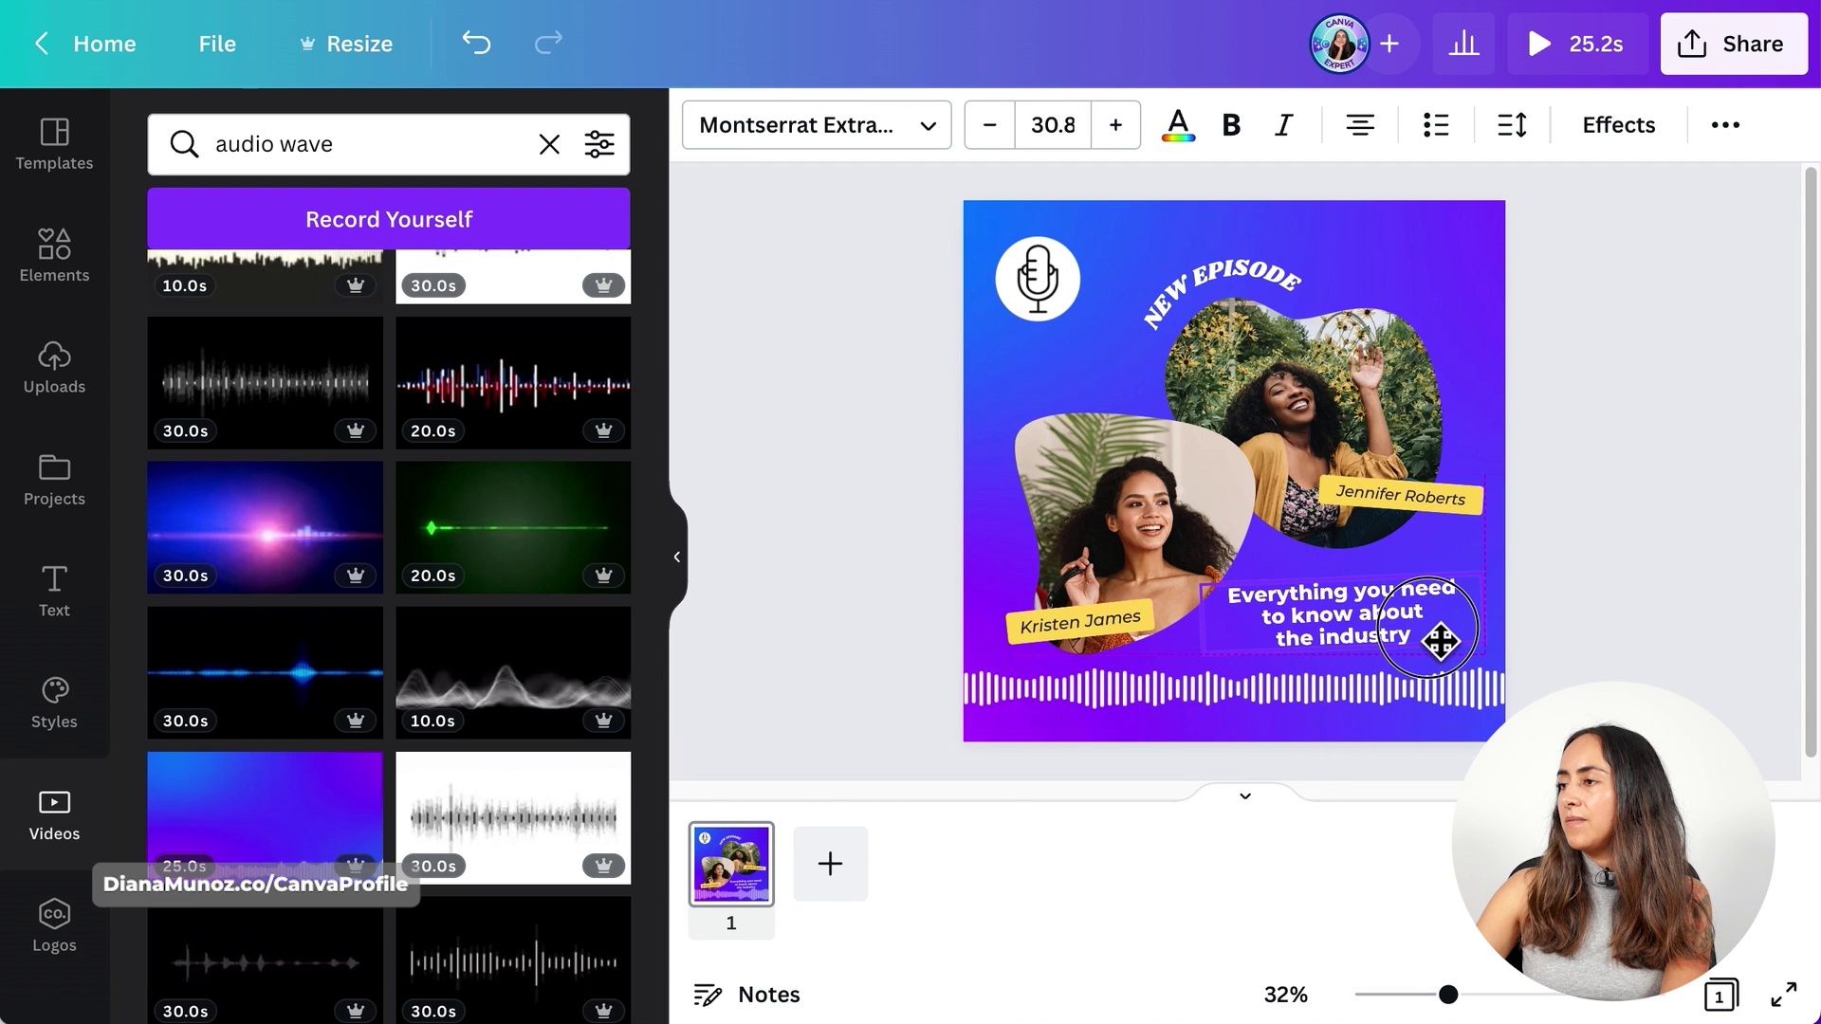
click(1540, 531)
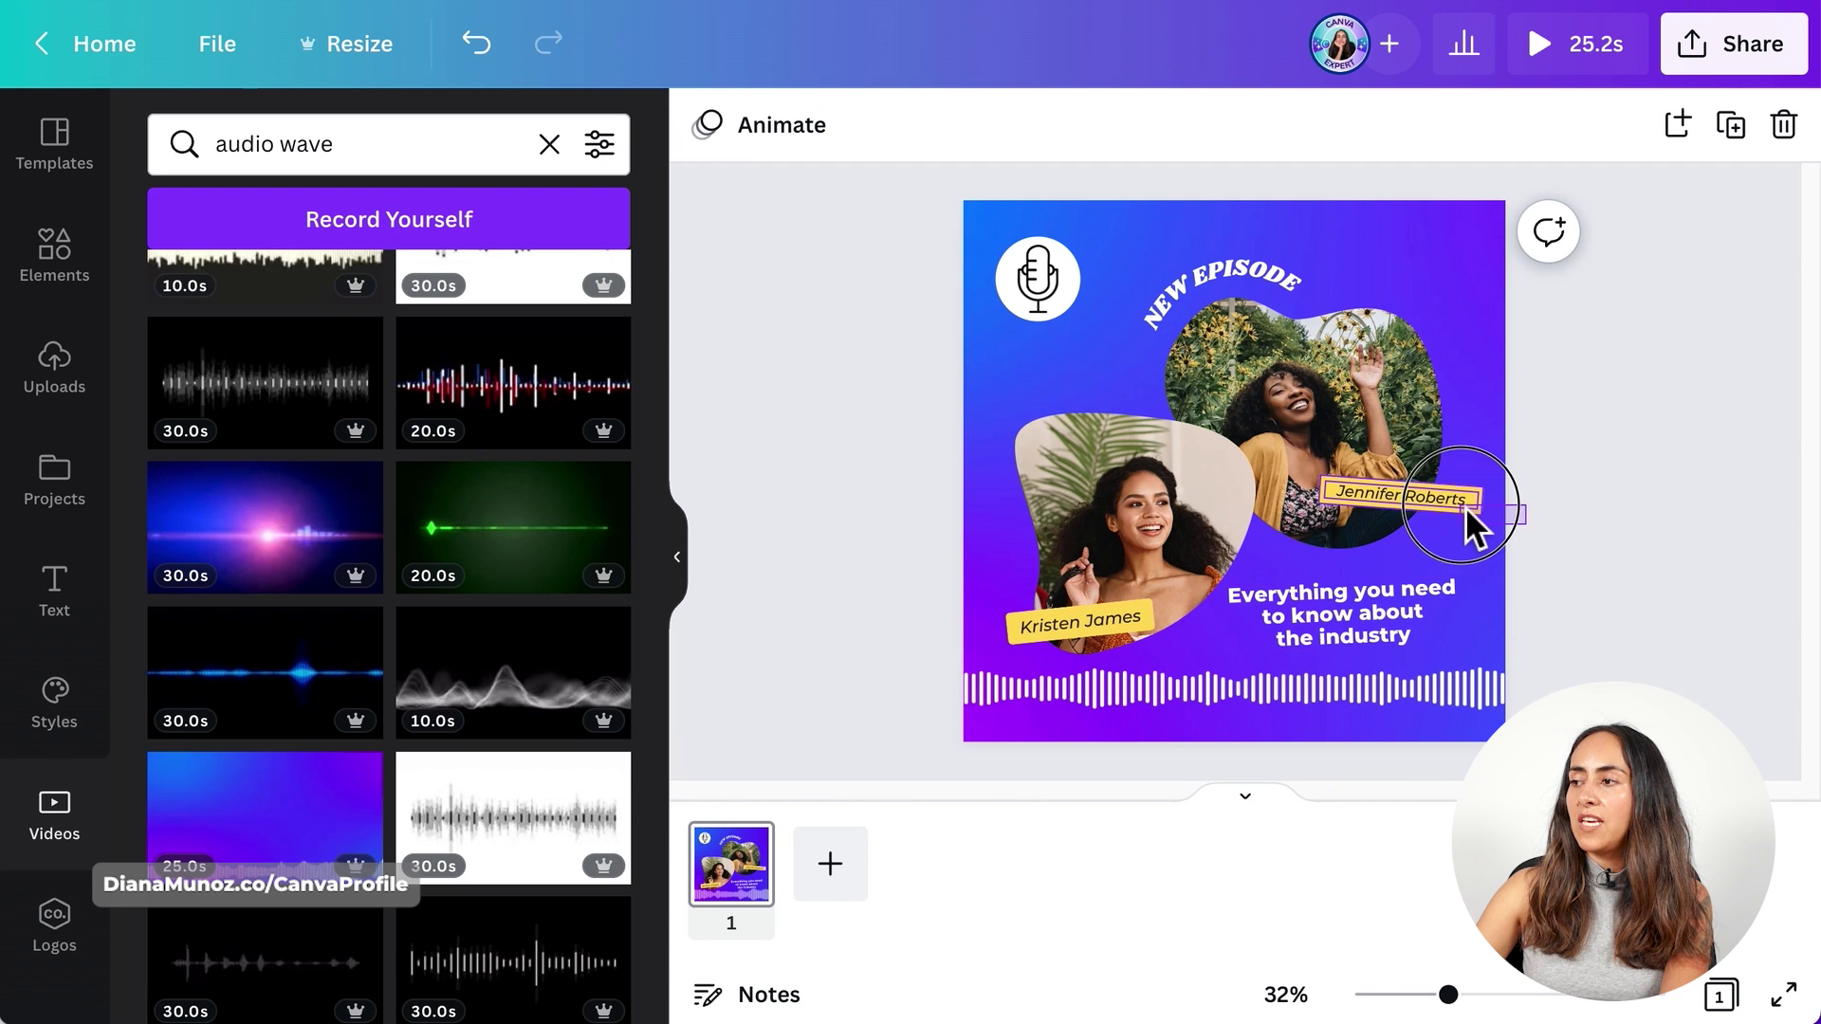
click(1463, 506)
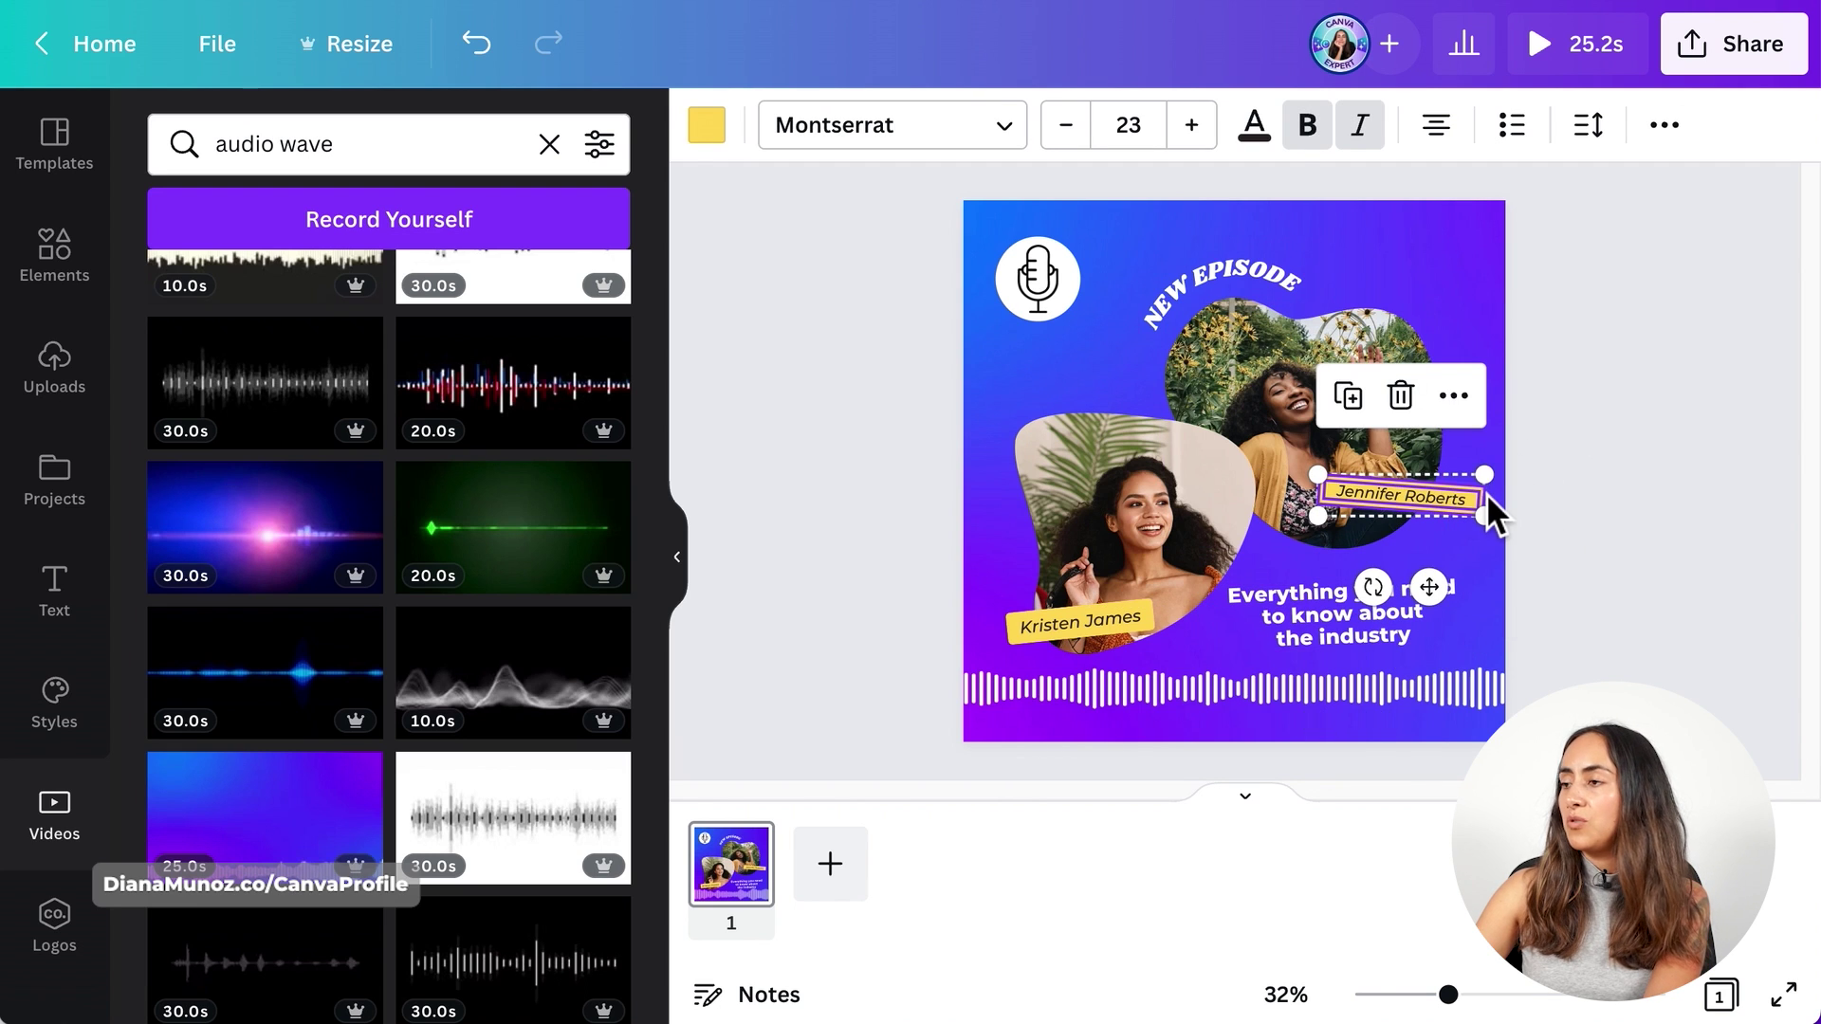
key(Delete)
click(1061, 630)
key(Delete)
click(1059, 633)
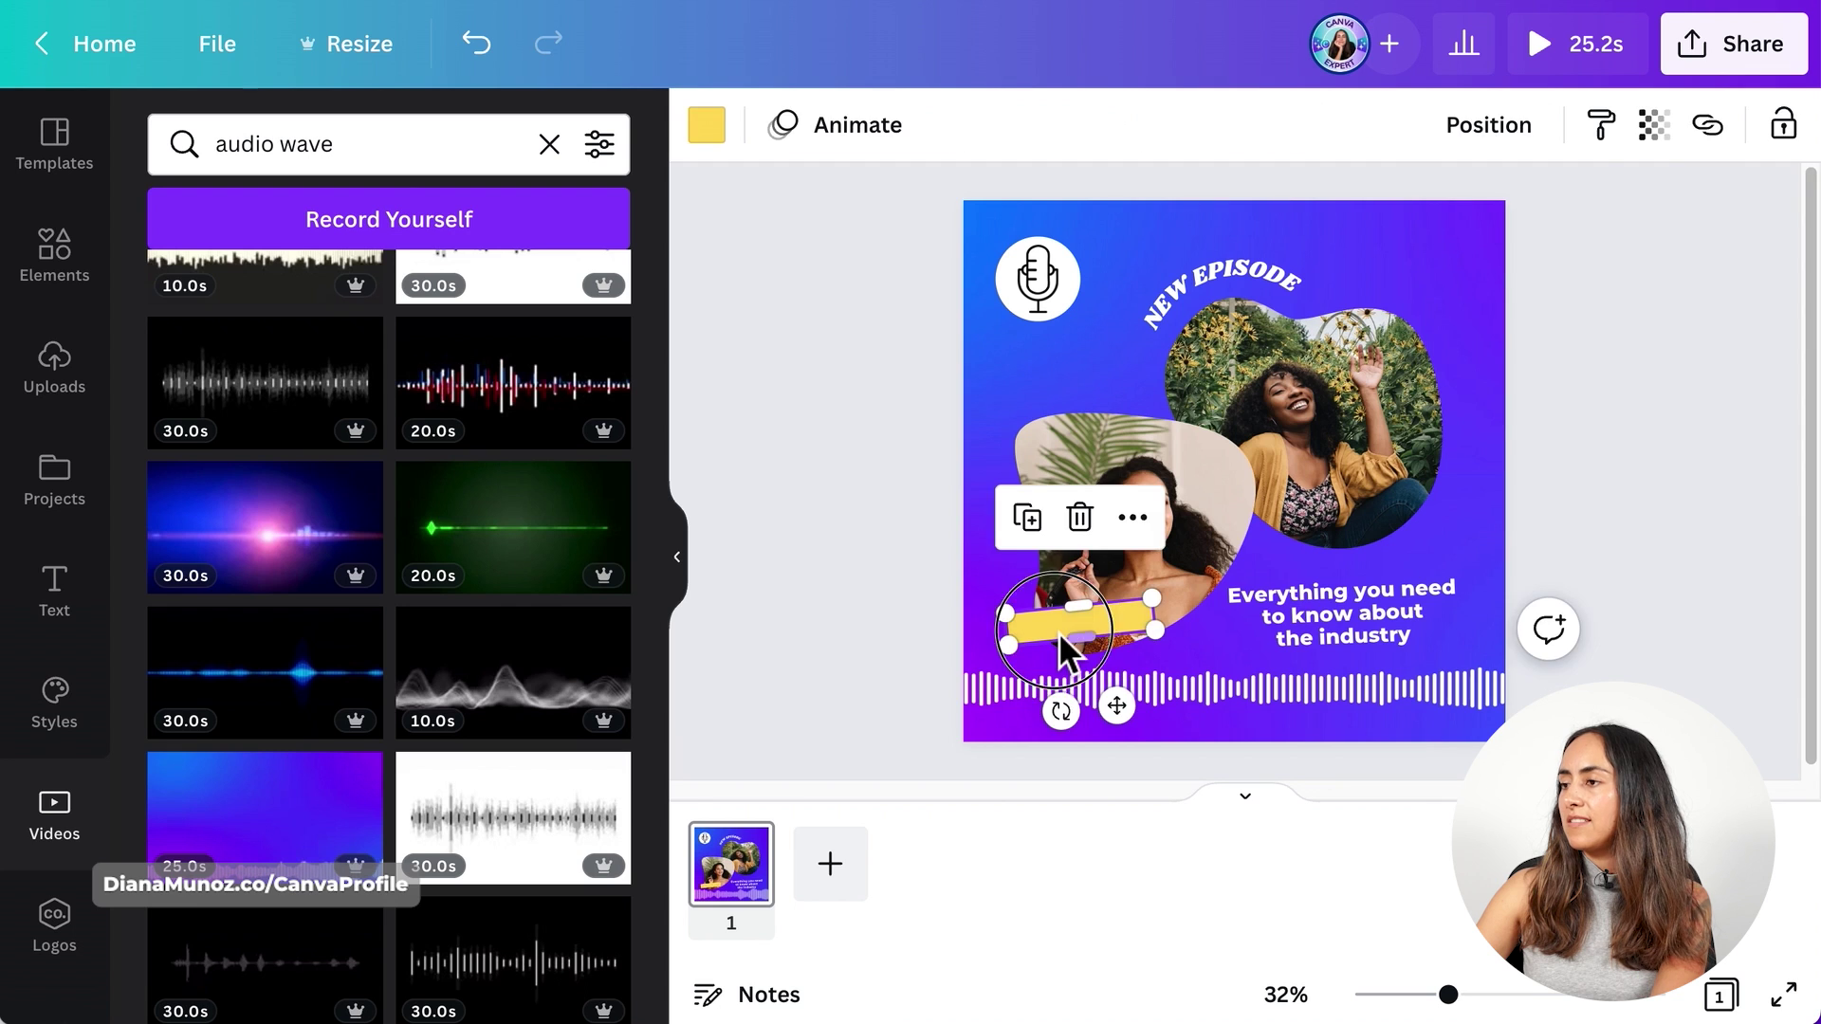
key(Delete)
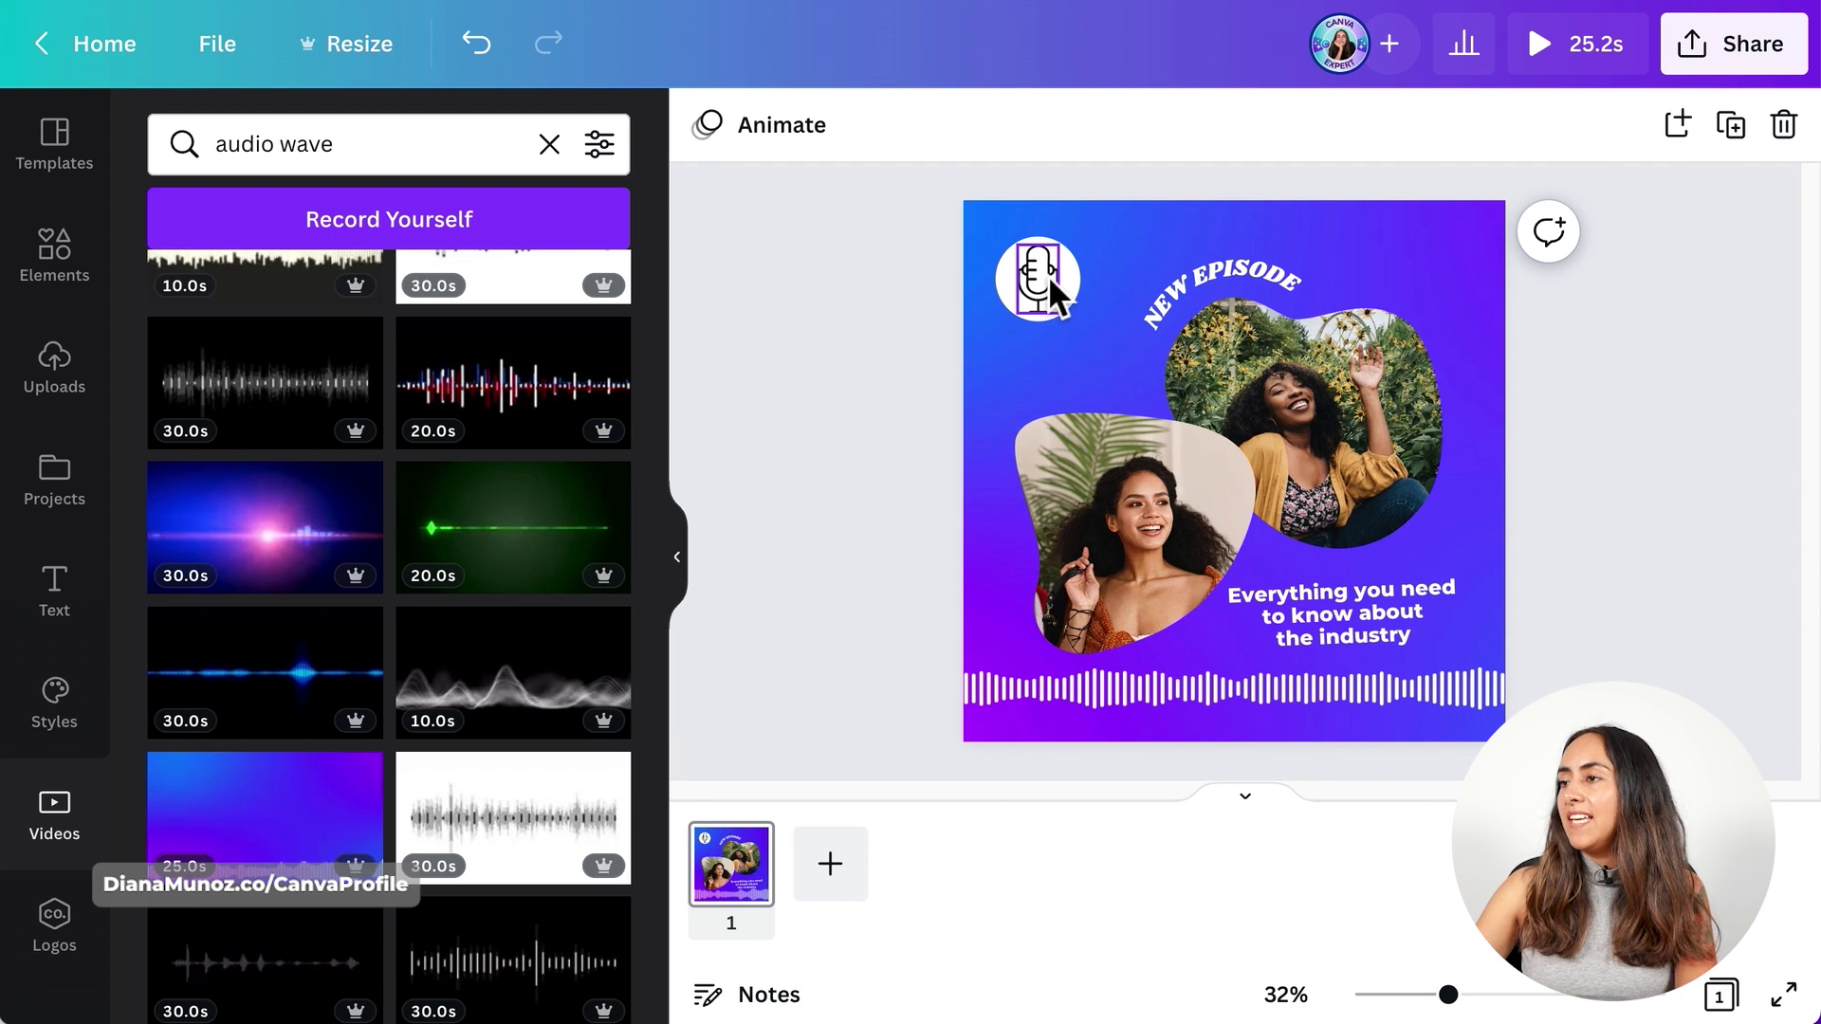
- Recolour the microphone icon blue (#1177FF), sampled from the waveform background
click(1044, 281)
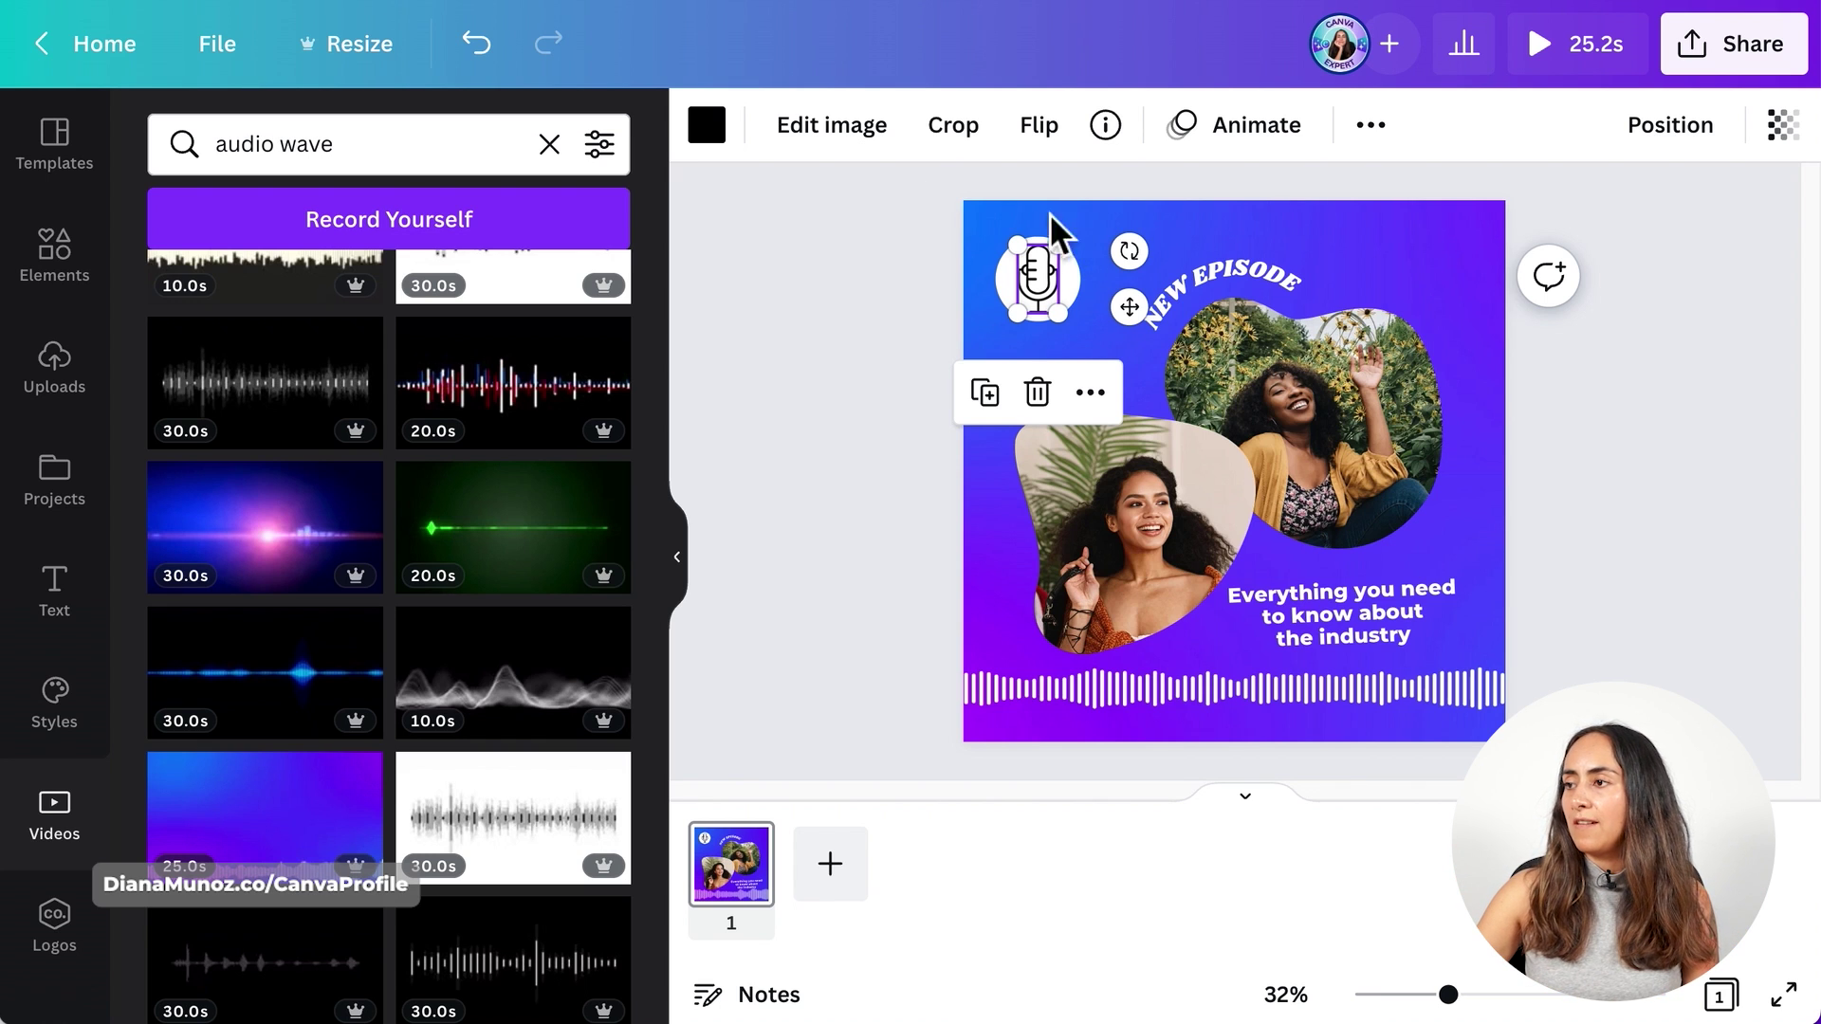
click(704, 140)
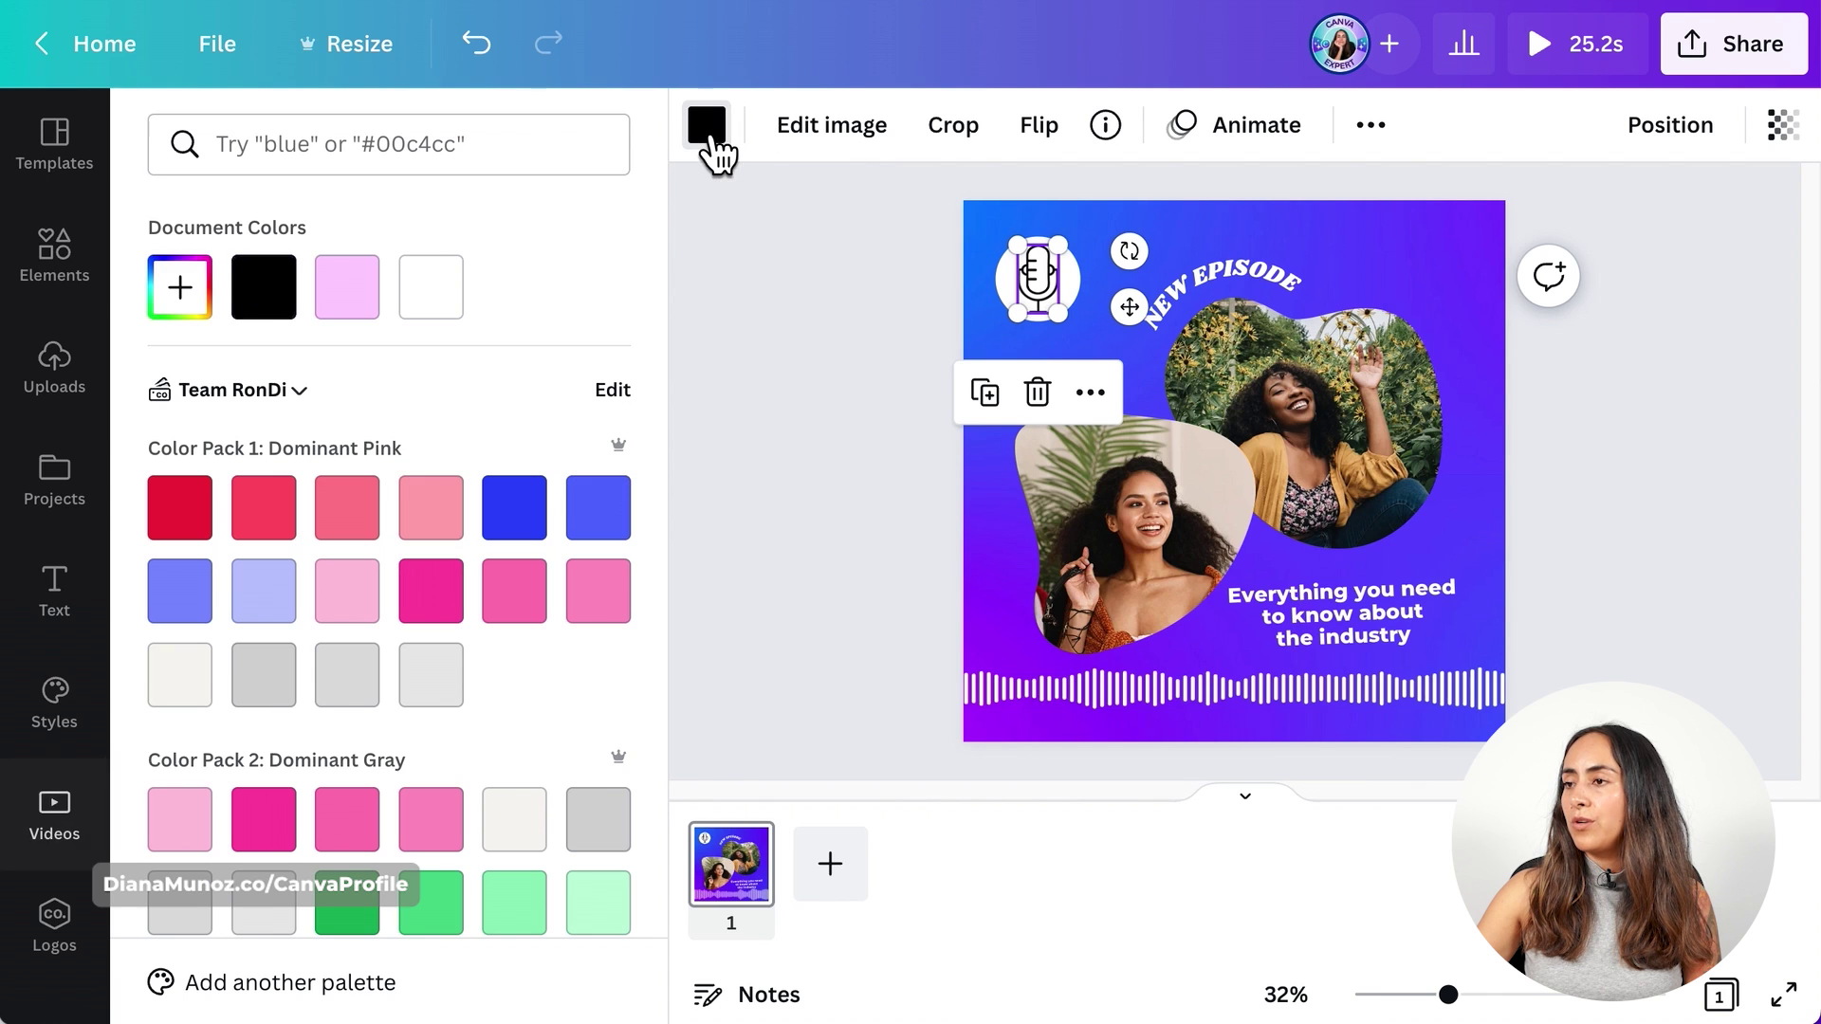
click(186, 302)
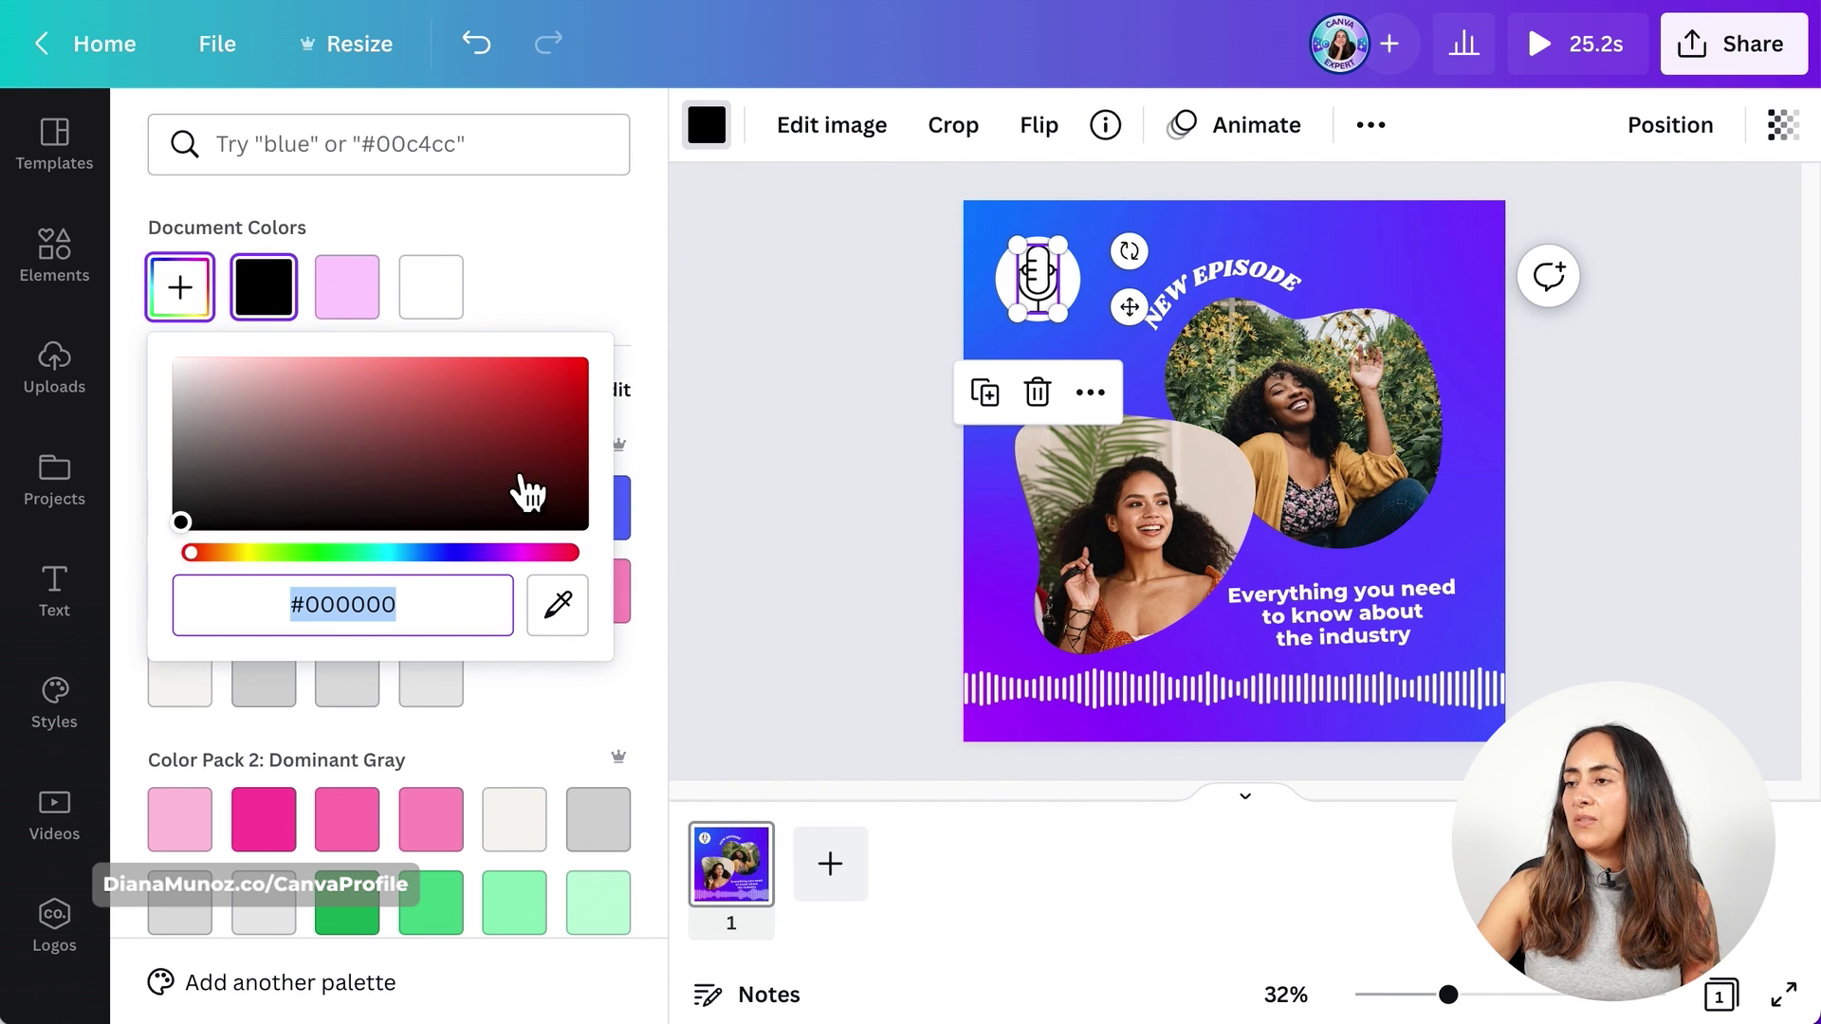
click(588, 621)
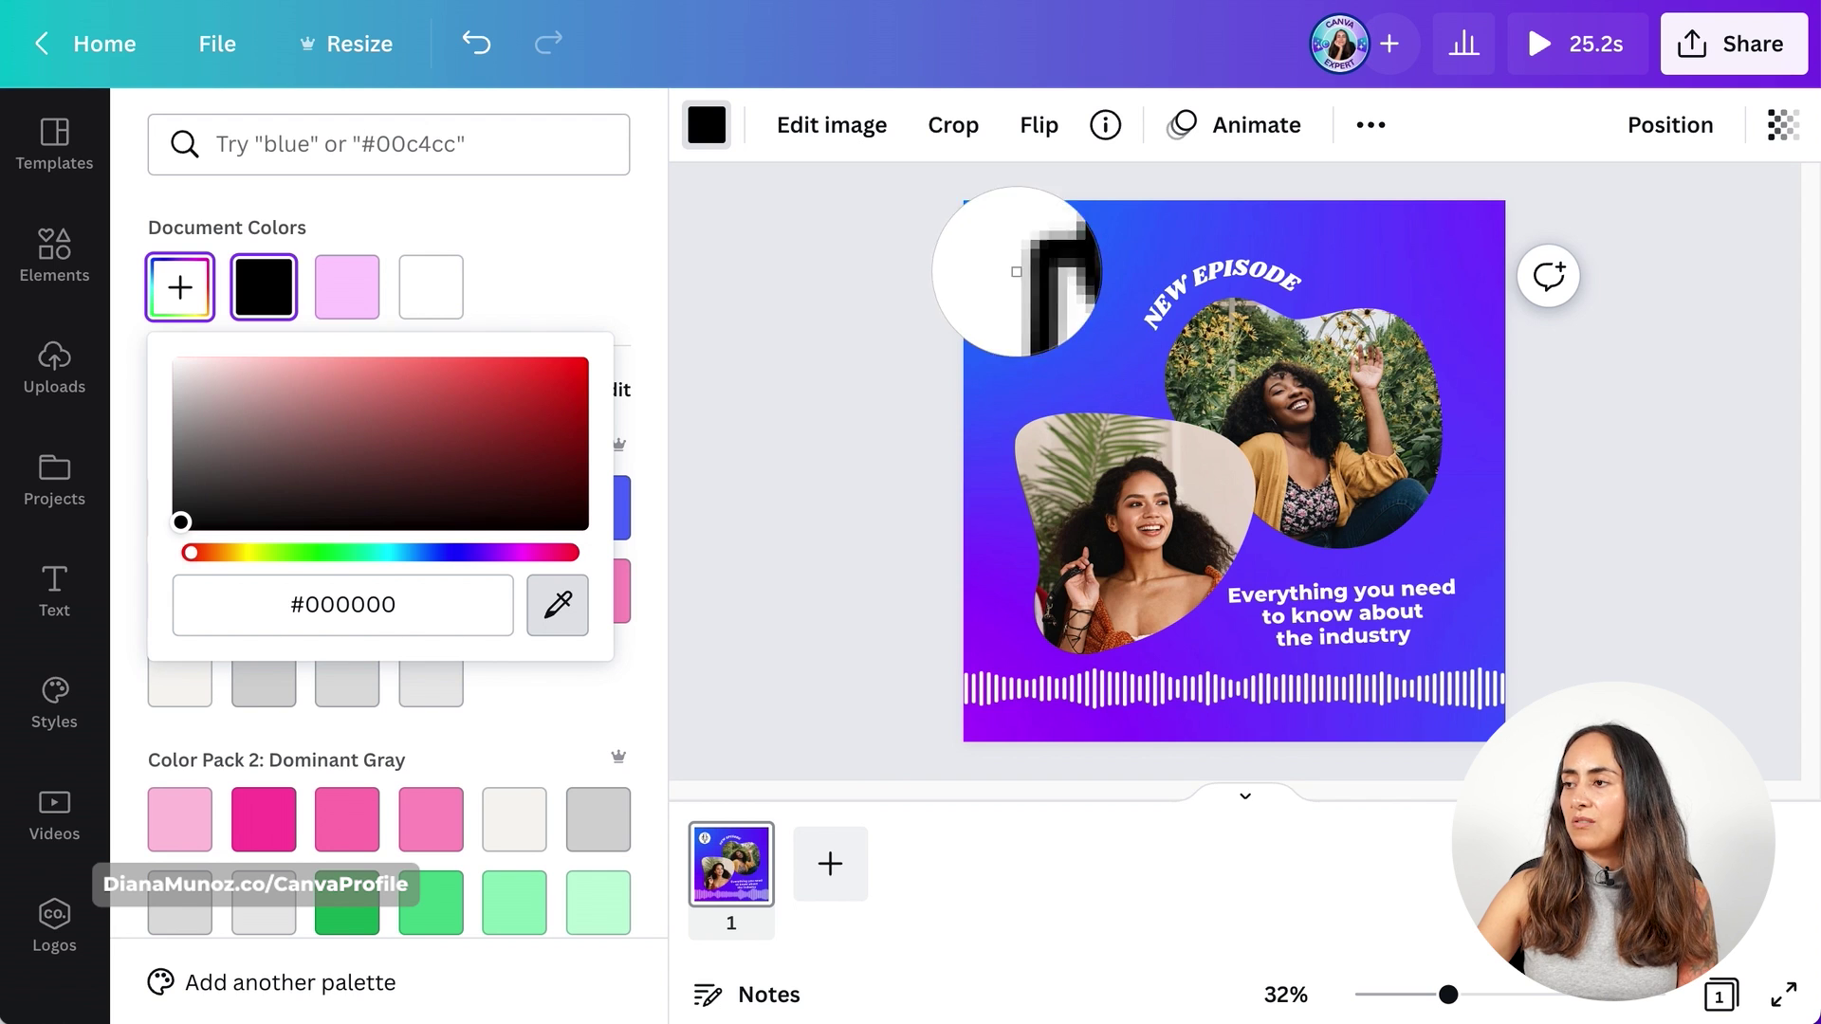
click(1000, 246)
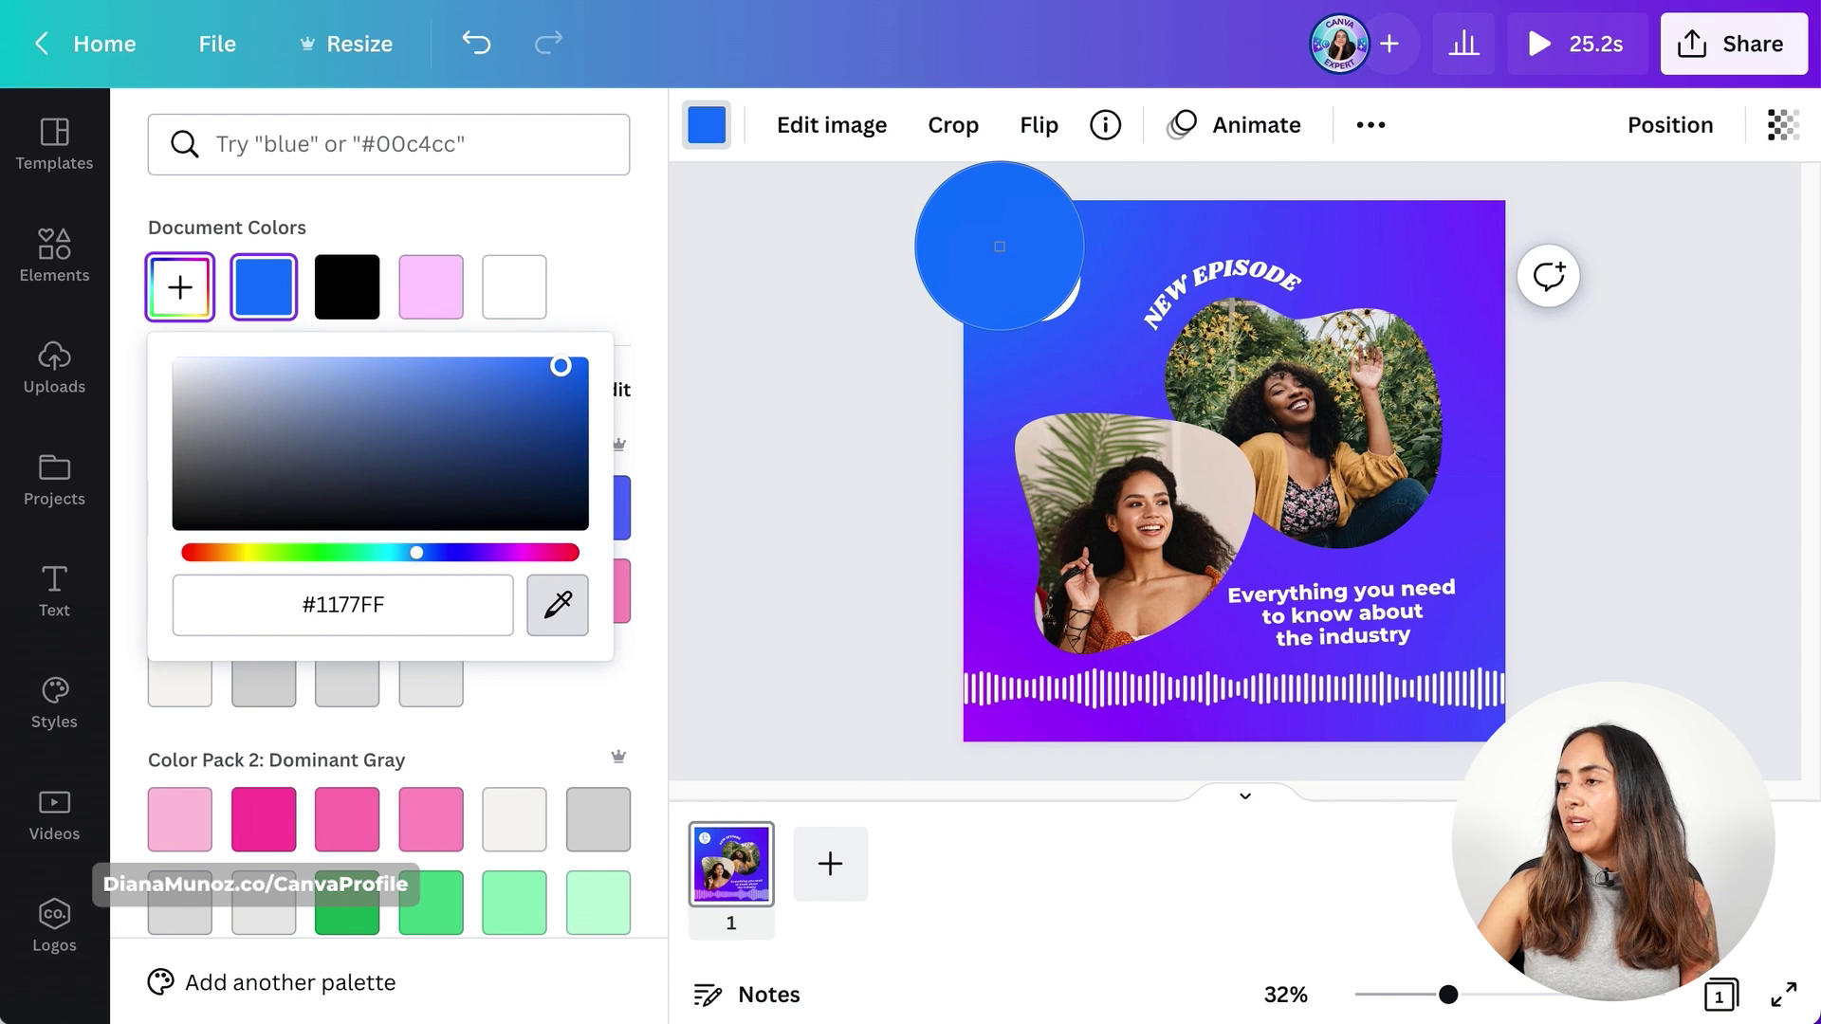
click(913, 279)
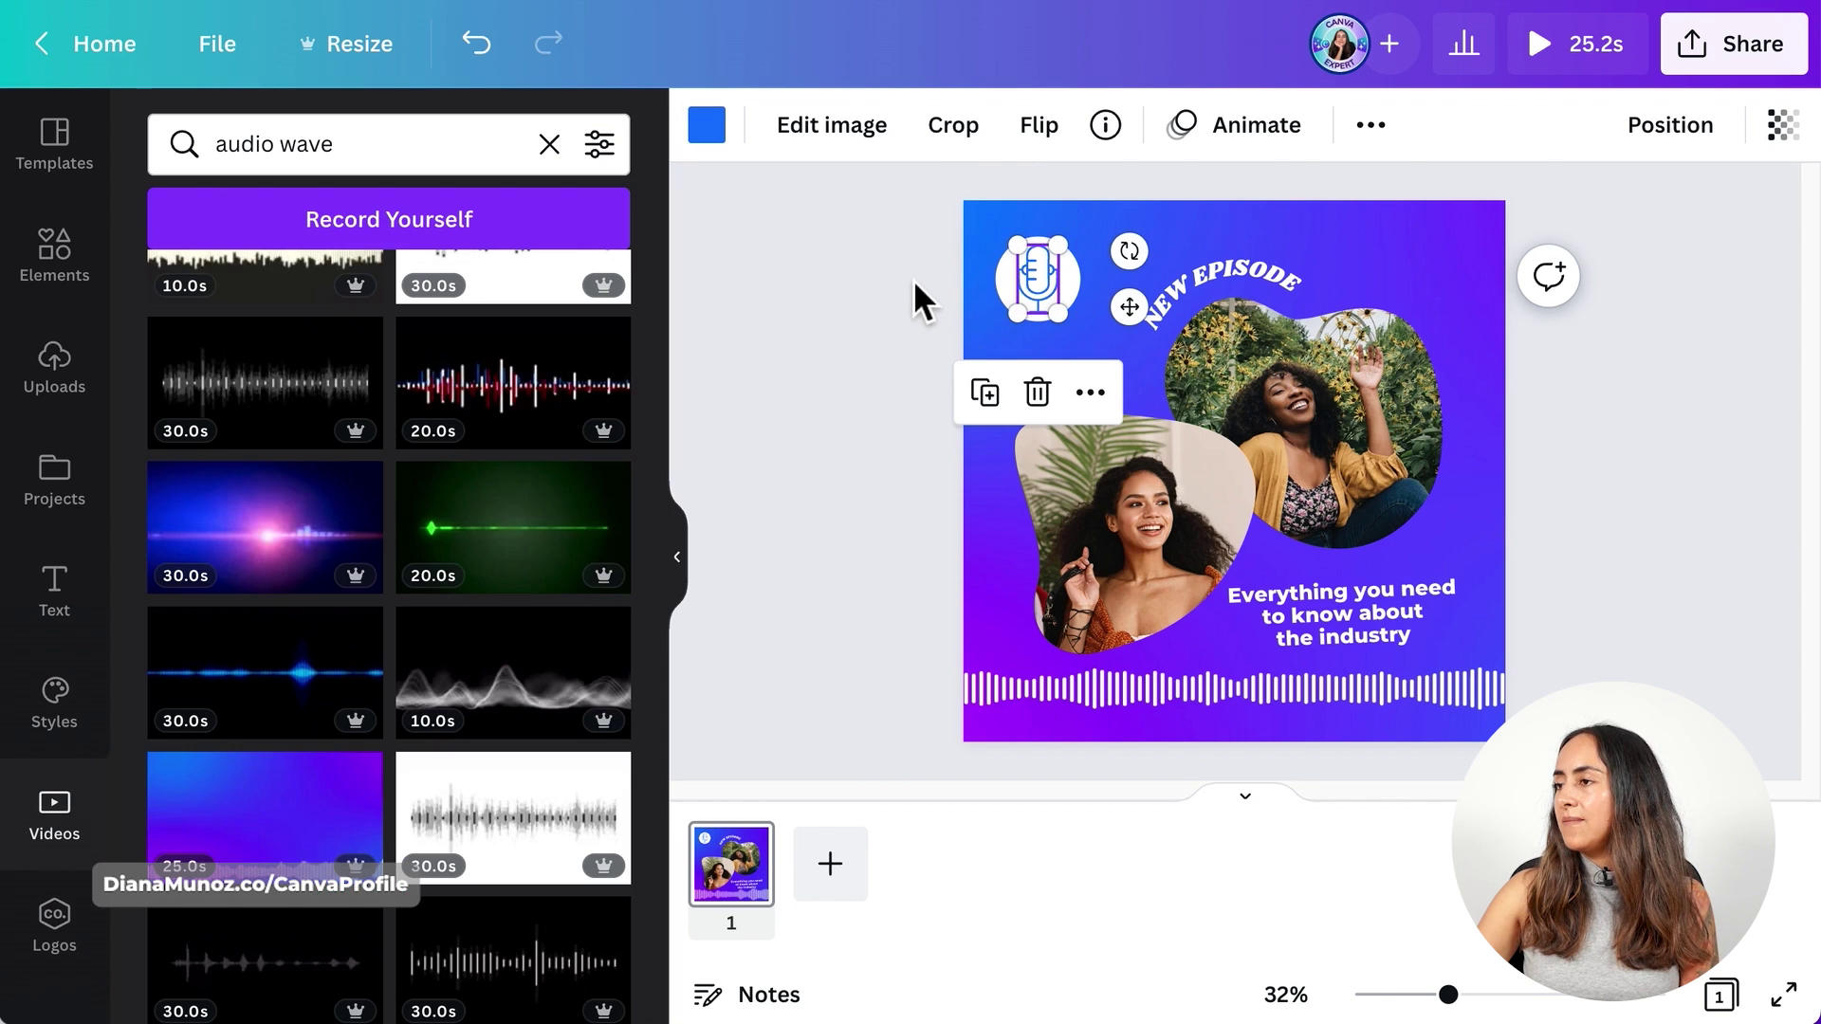
click(901, 285)
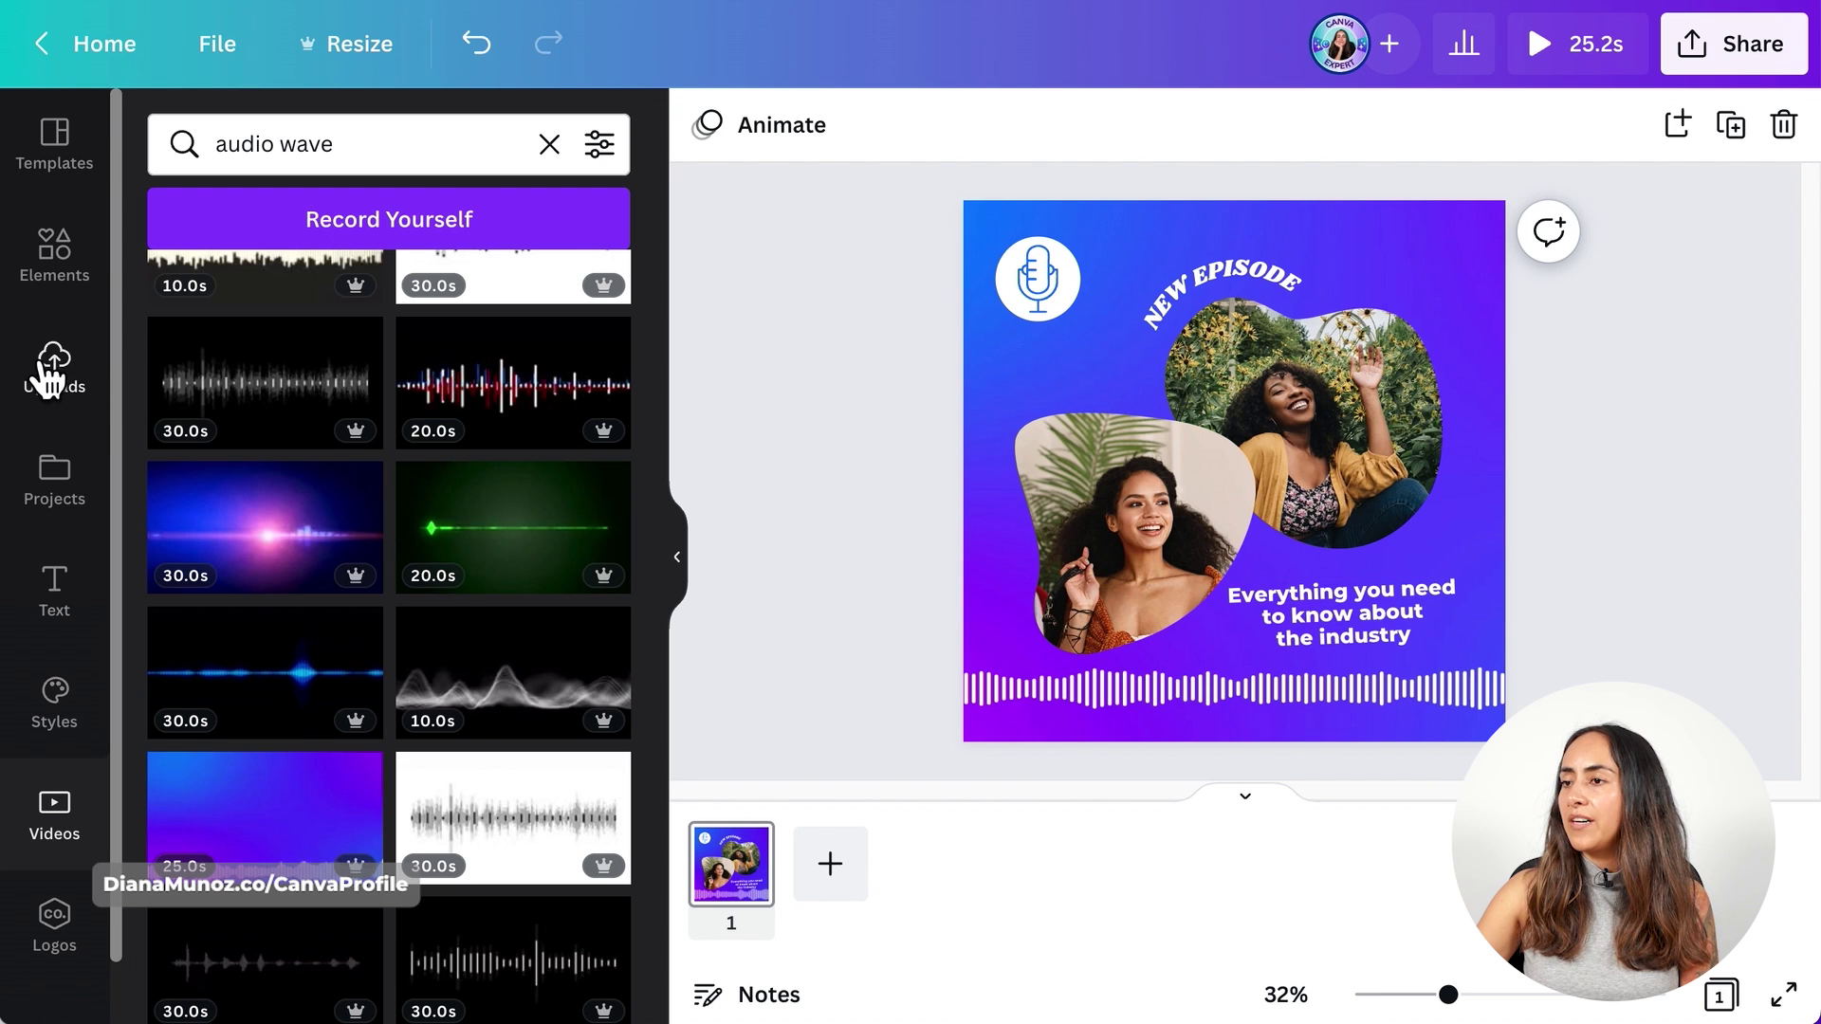
- Add the uploaded podcast episode hook audio to the design and pause its preview
click(62, 391)
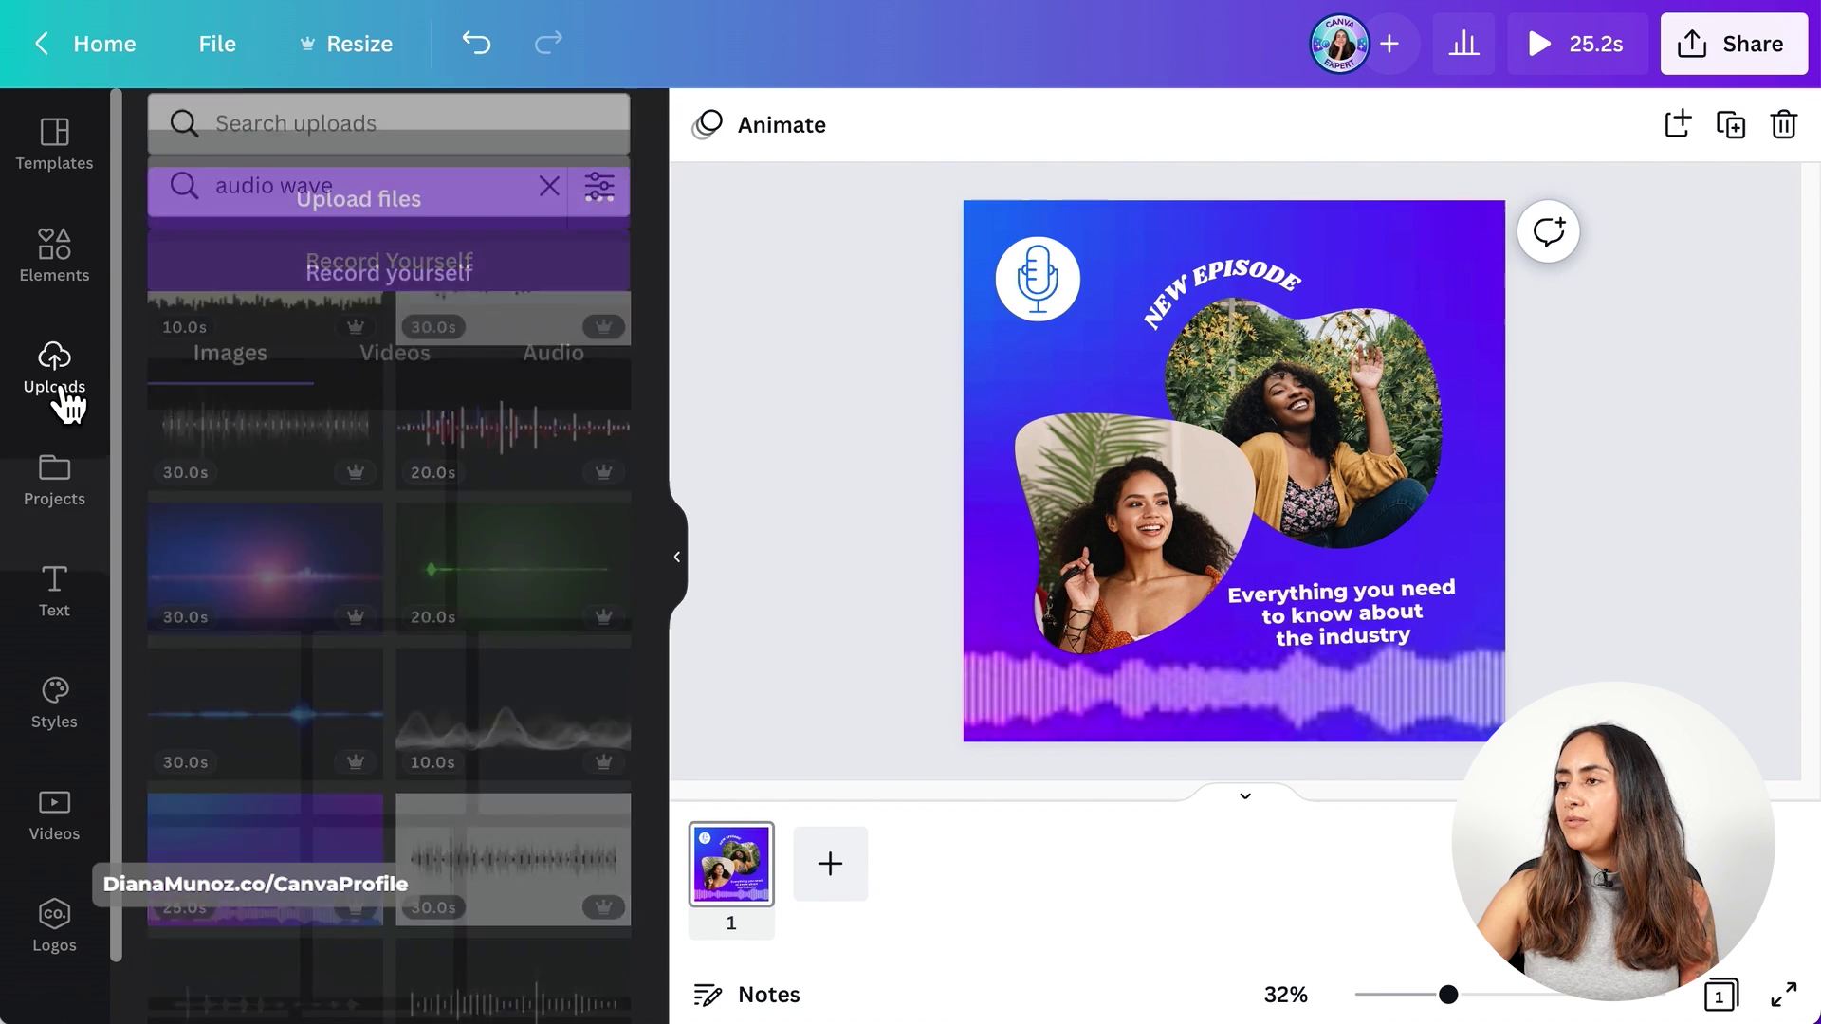
click(559, 398)
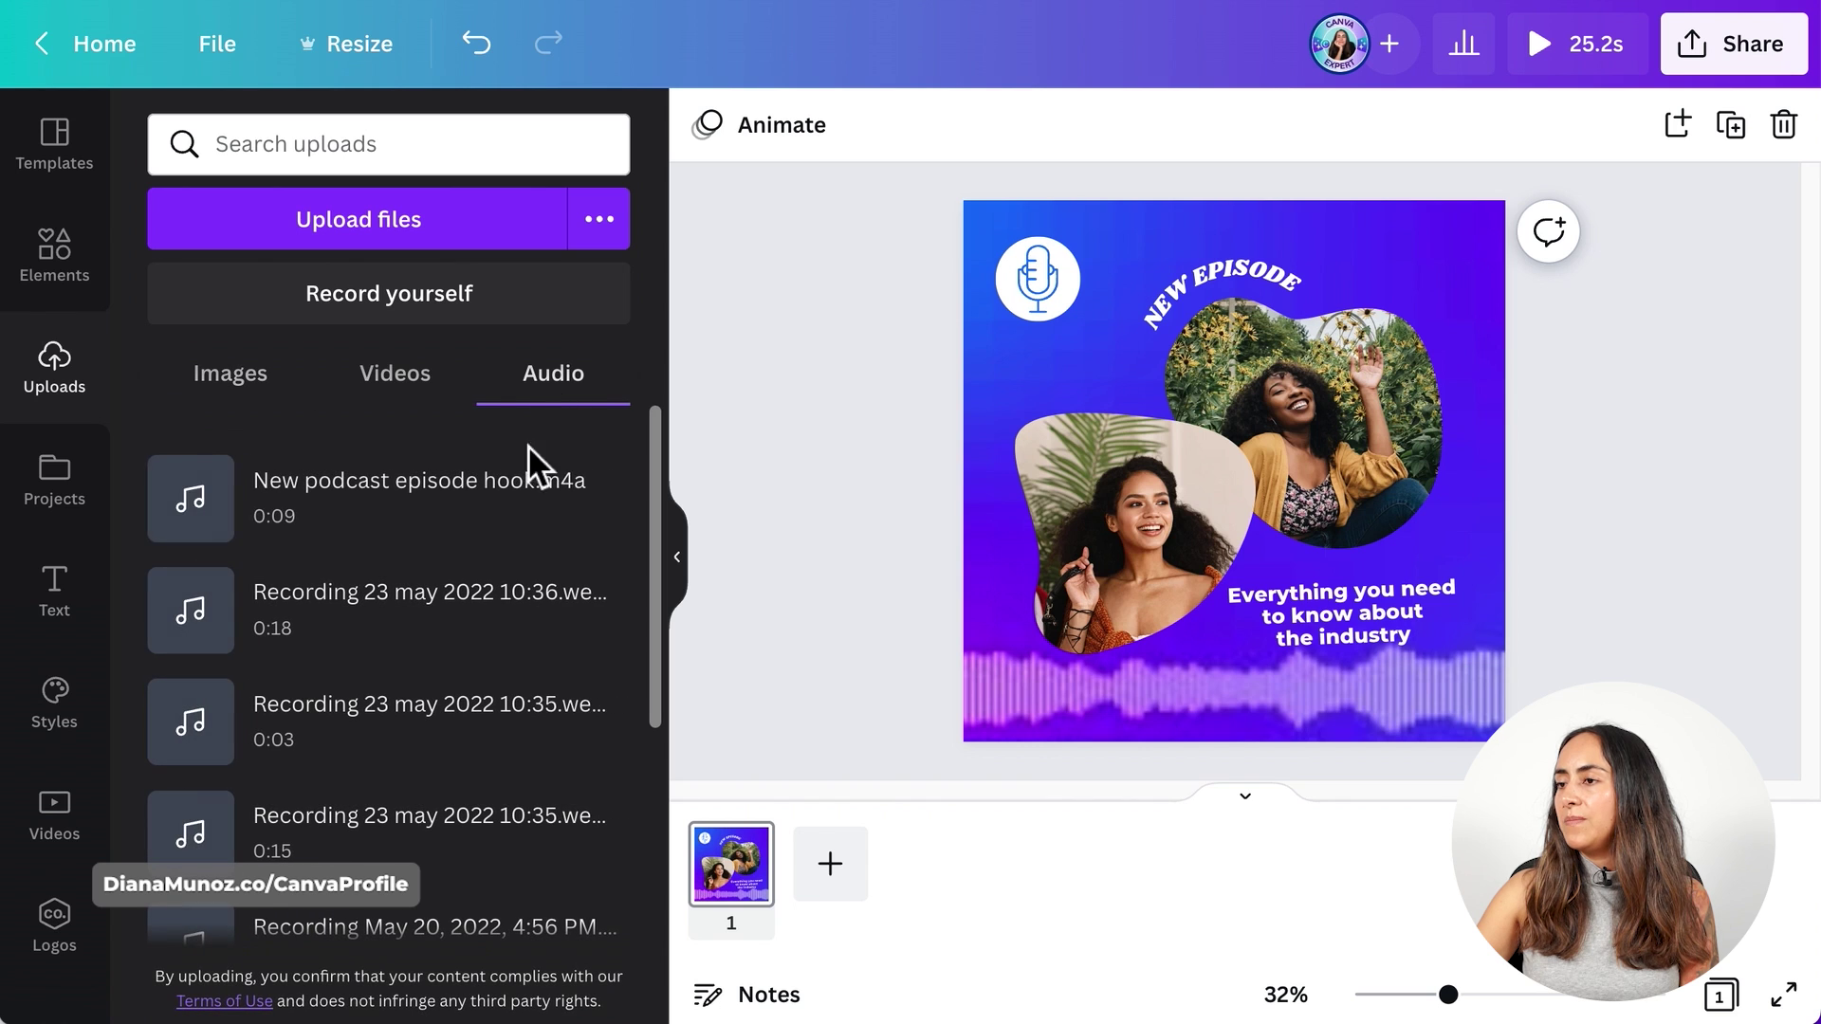
click(478, 502)
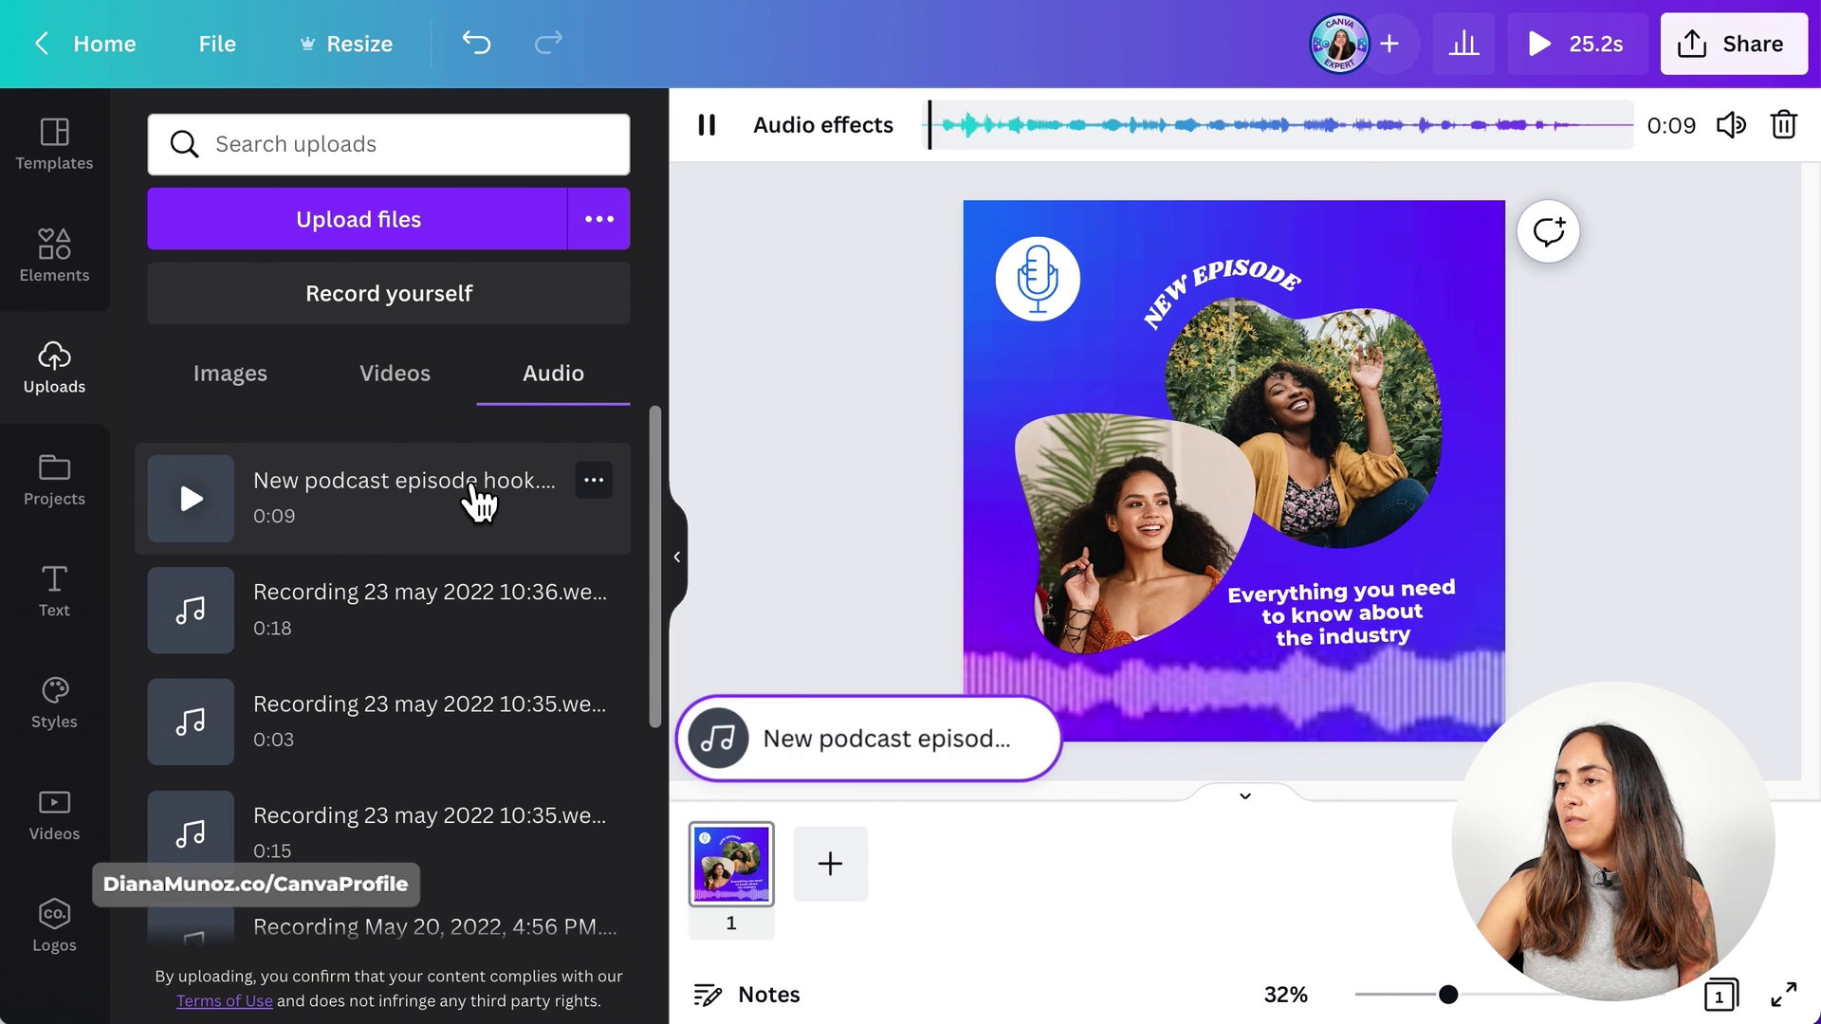
click(709, 125)
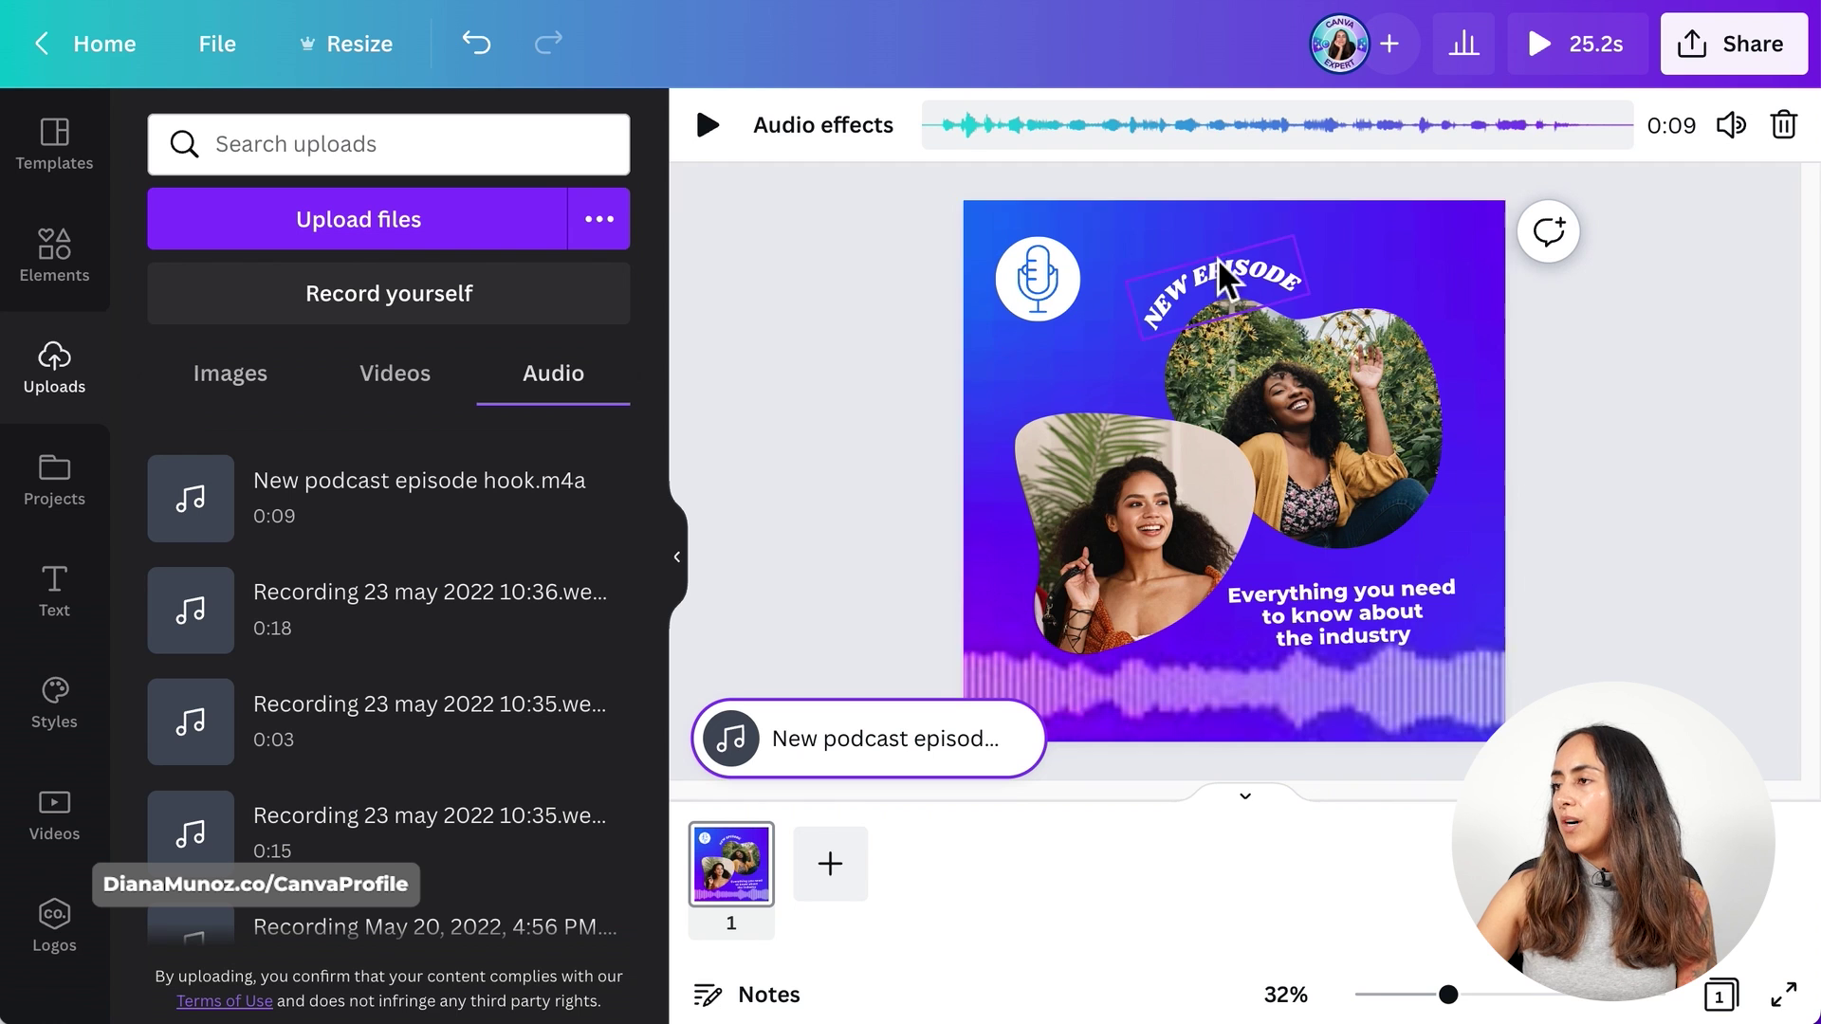
- Trim the audio-wave background video to 9.0 seconds
click(1003, 451)
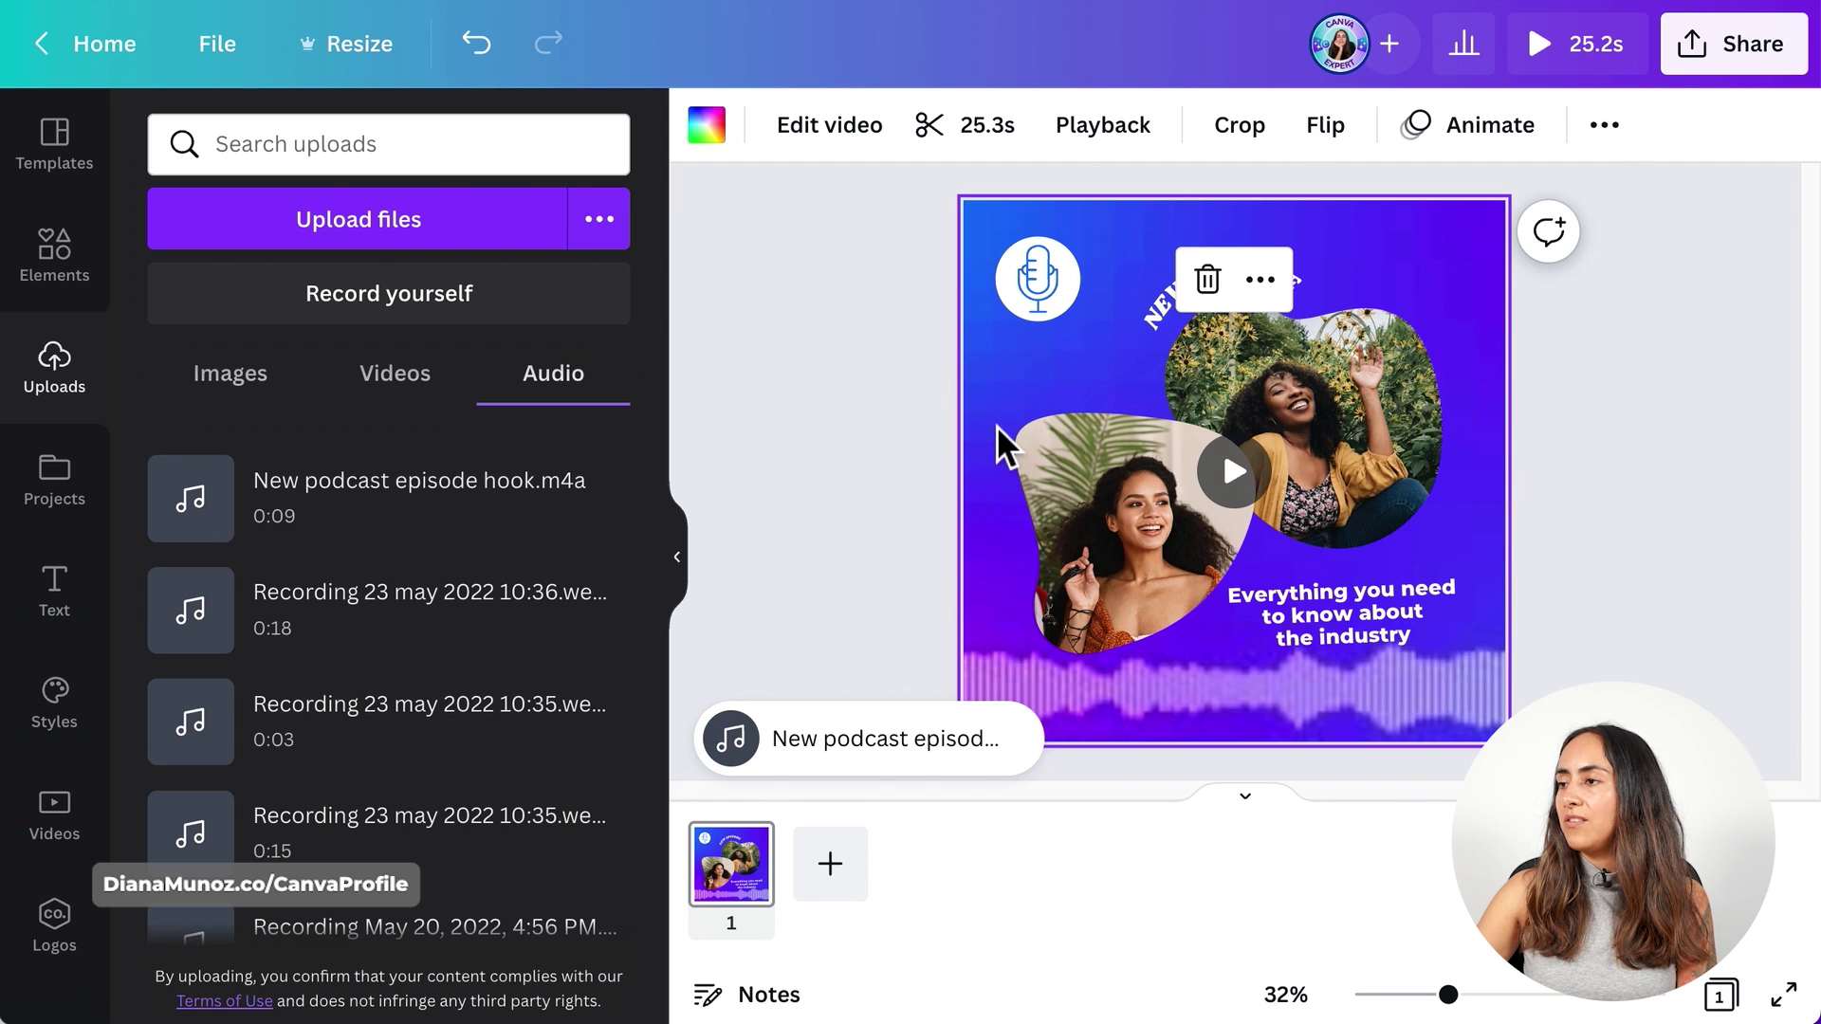
click(965, 124)
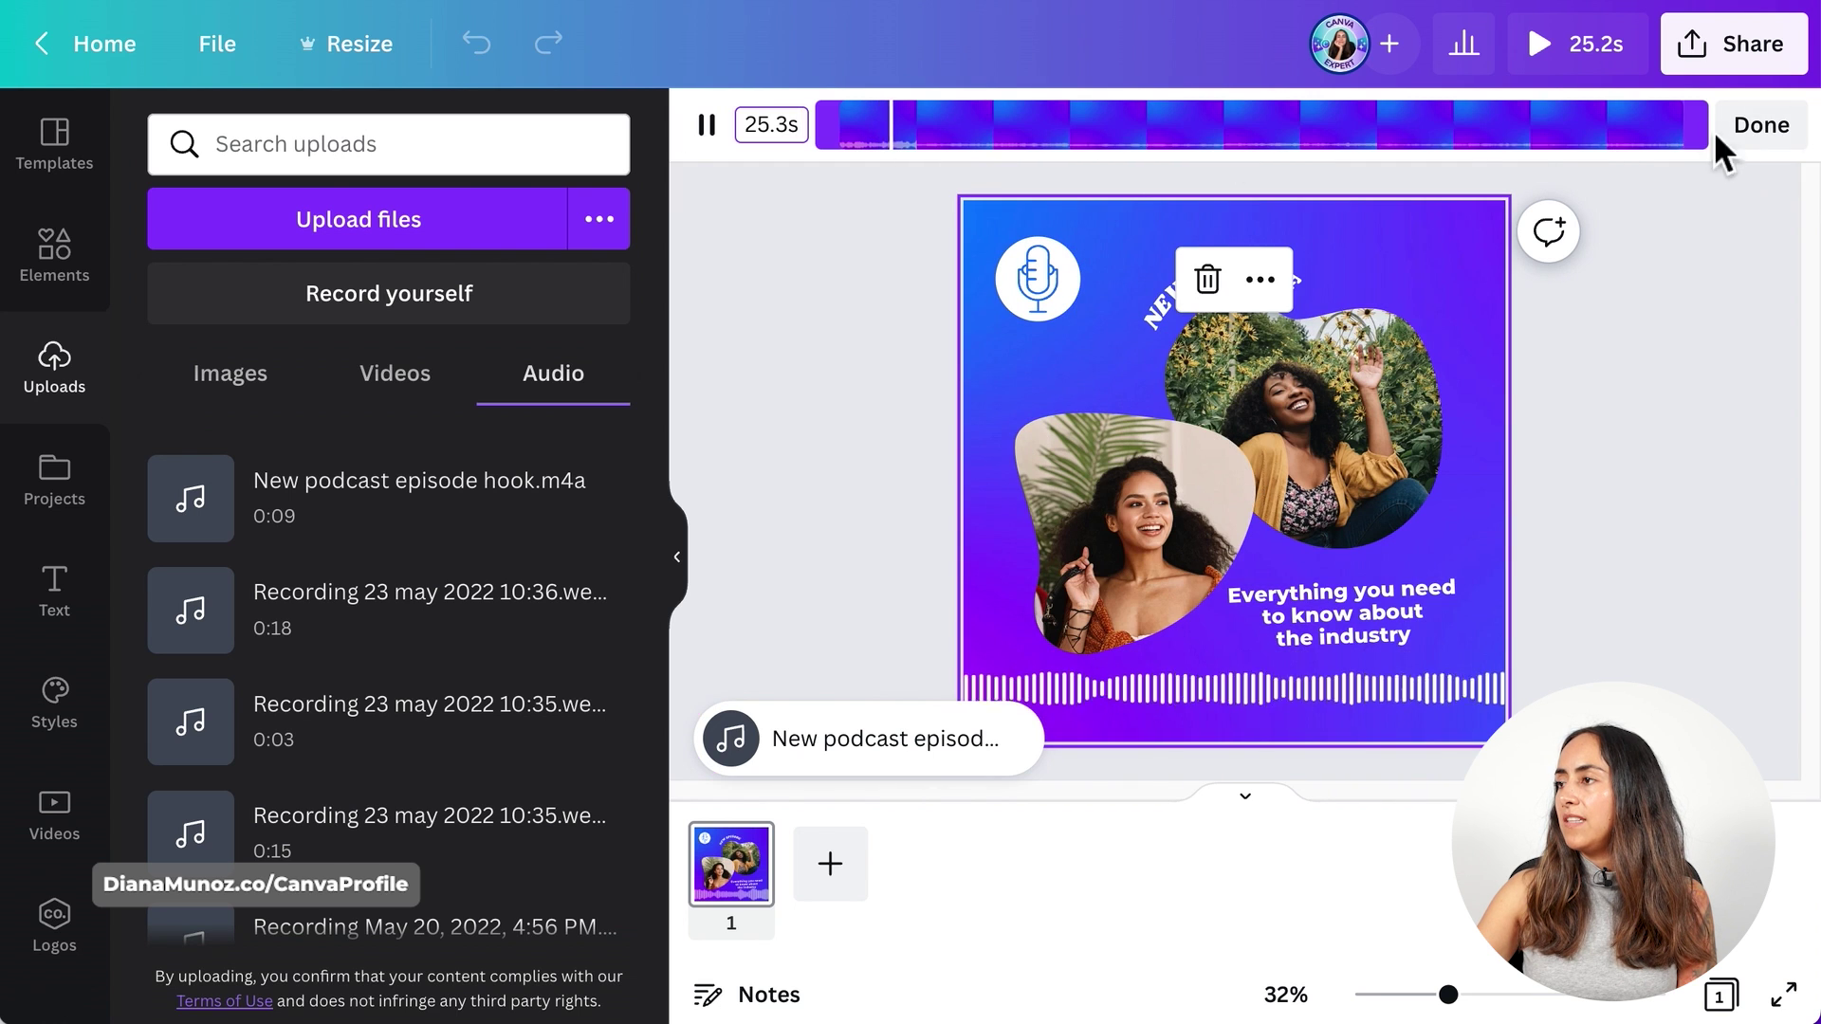
drag(1693, 124, 1158, 183)
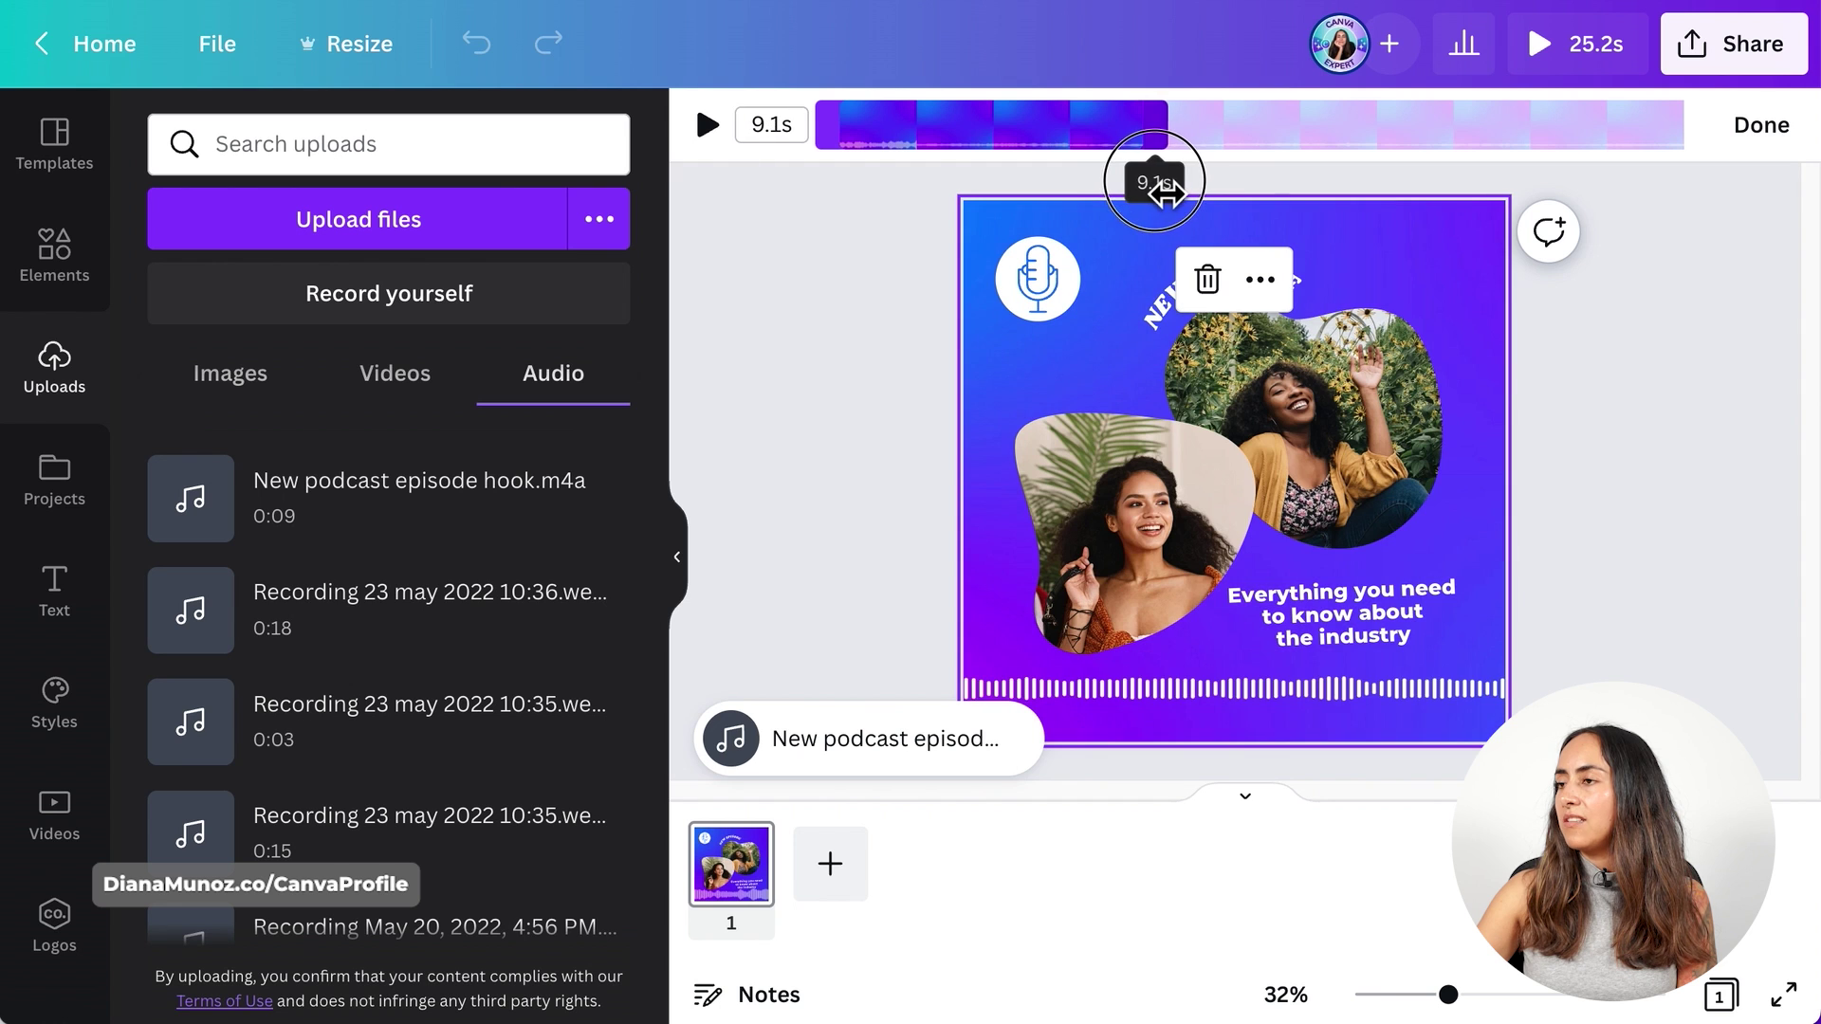
click(1762, 125)
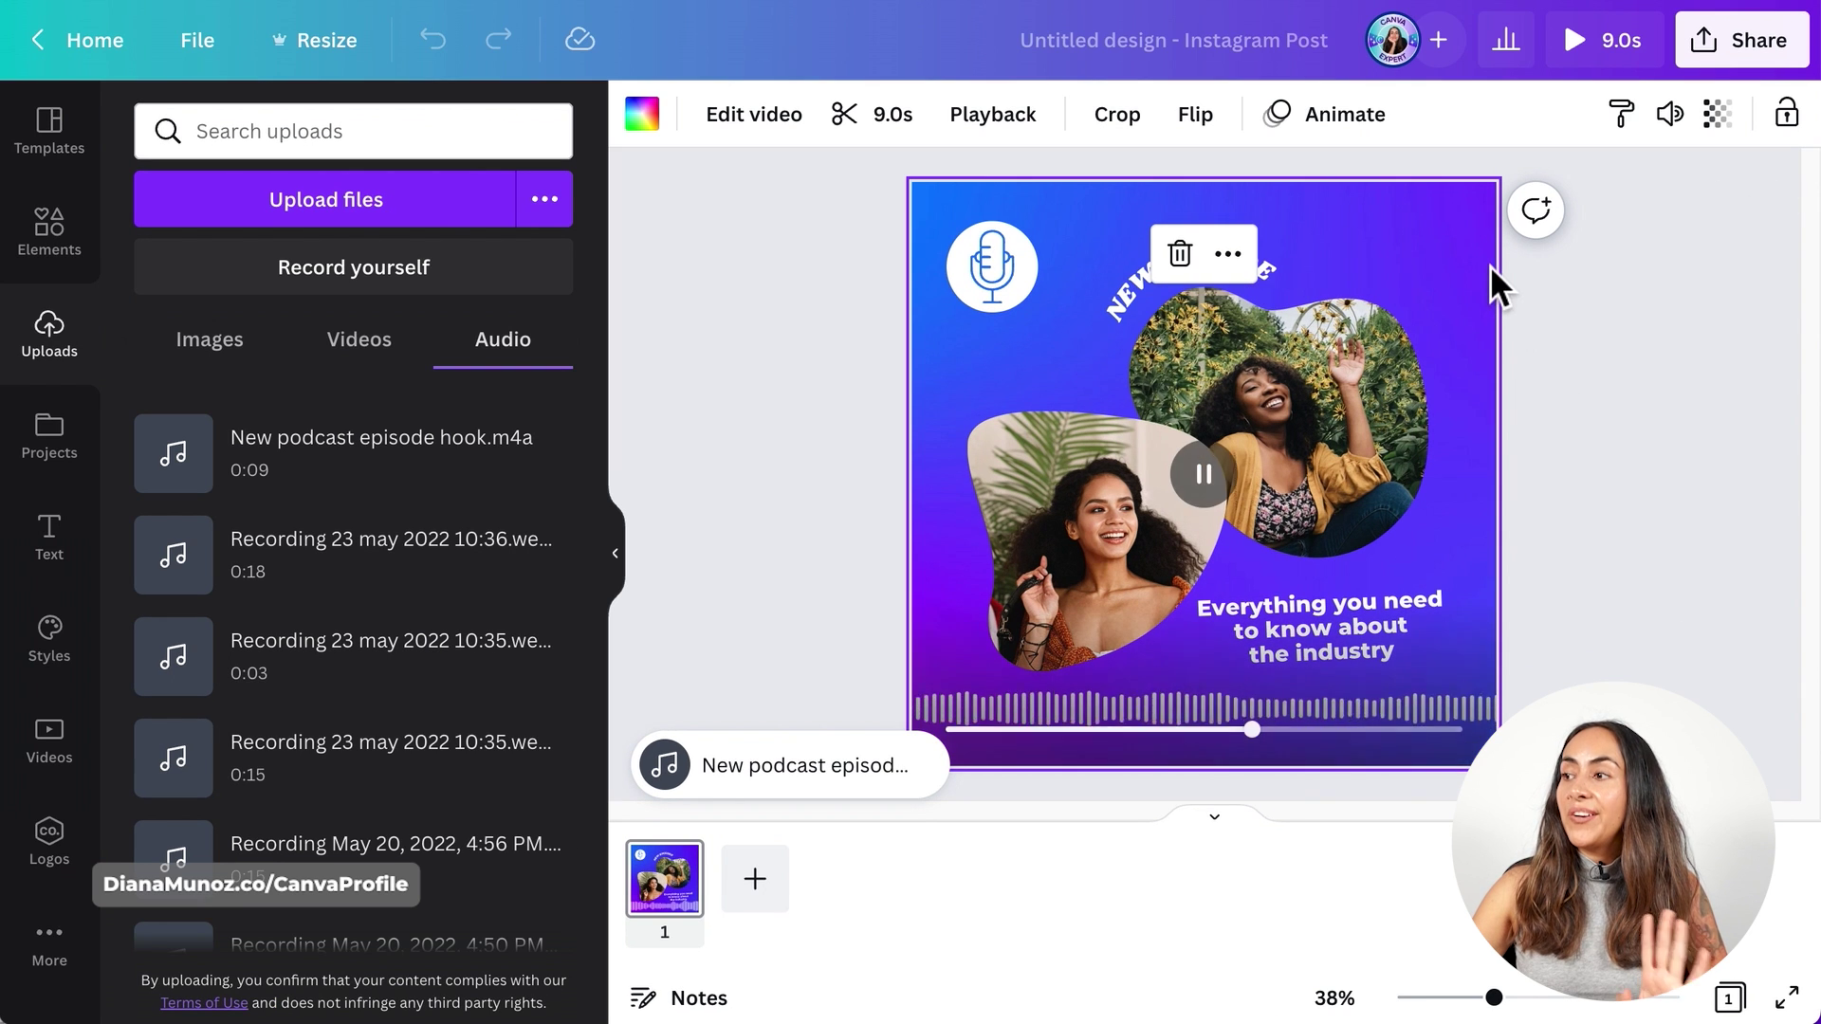
- Set the background video's transparency to around 31
click(1741, 127)
drag(1582, 230, 1529, 248)
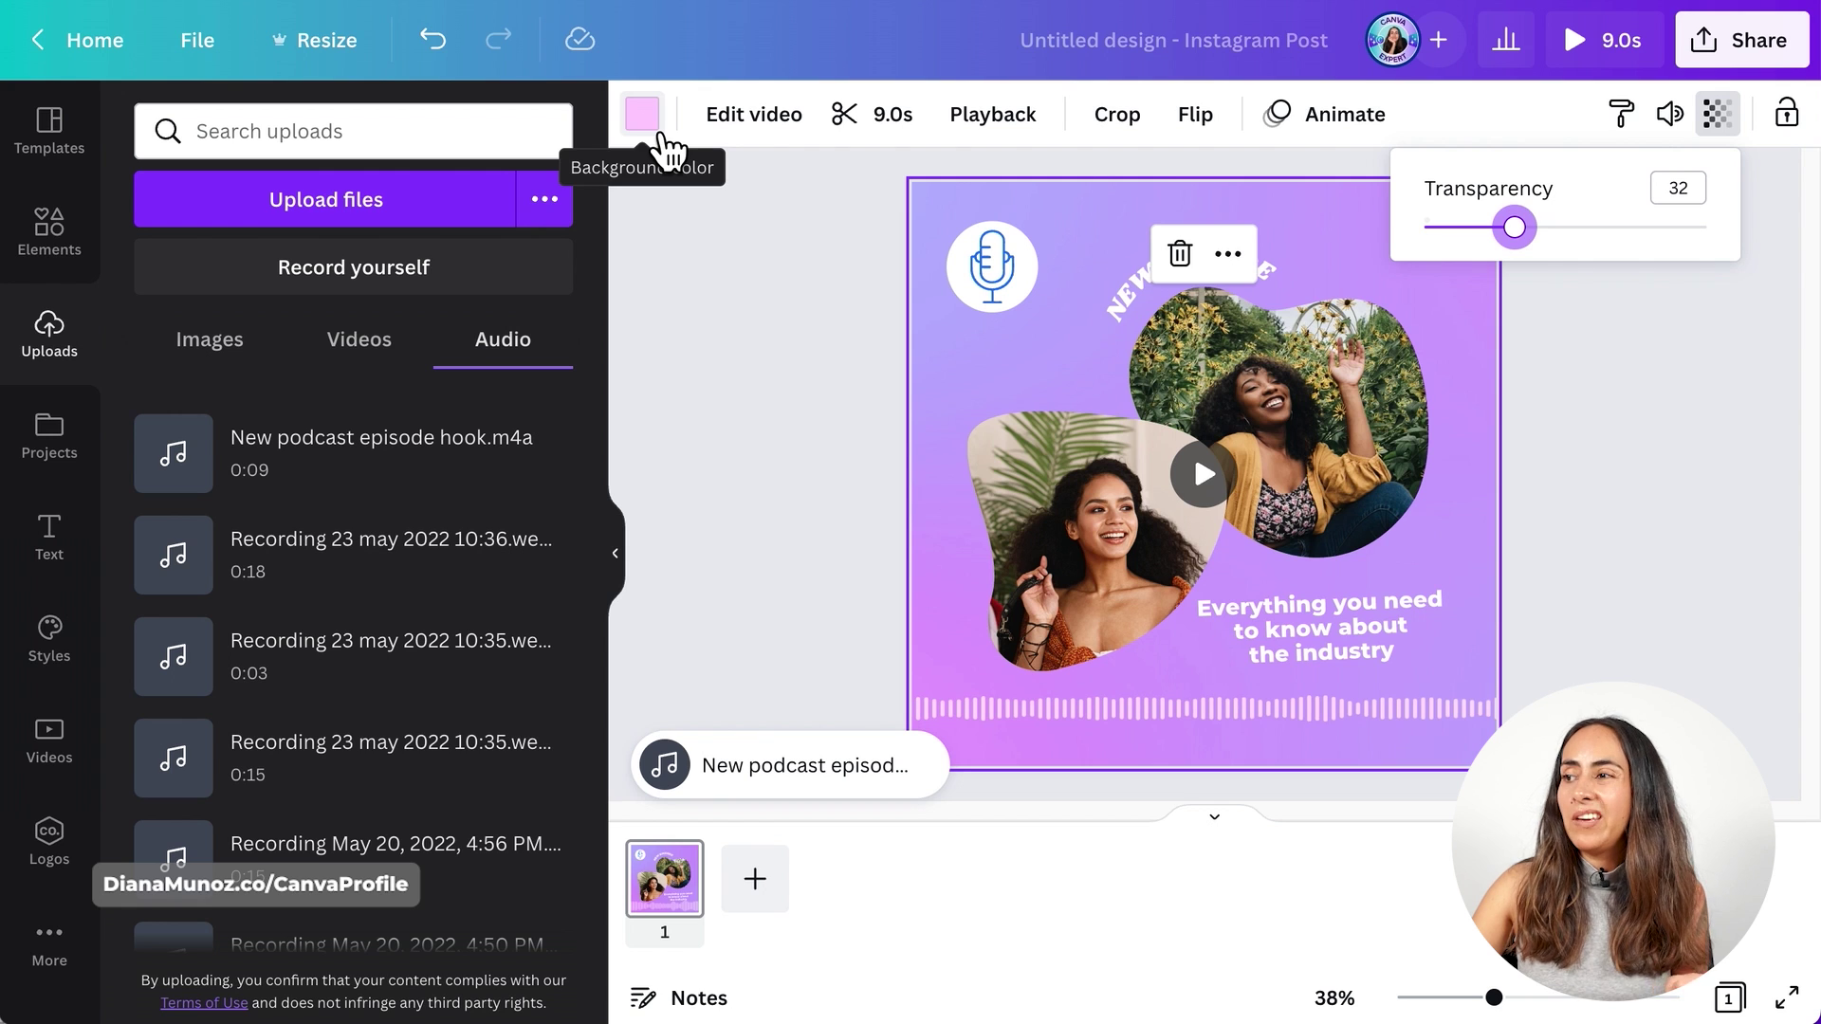
drag(1524, 265, 1528, 266)
click(1565, 396)
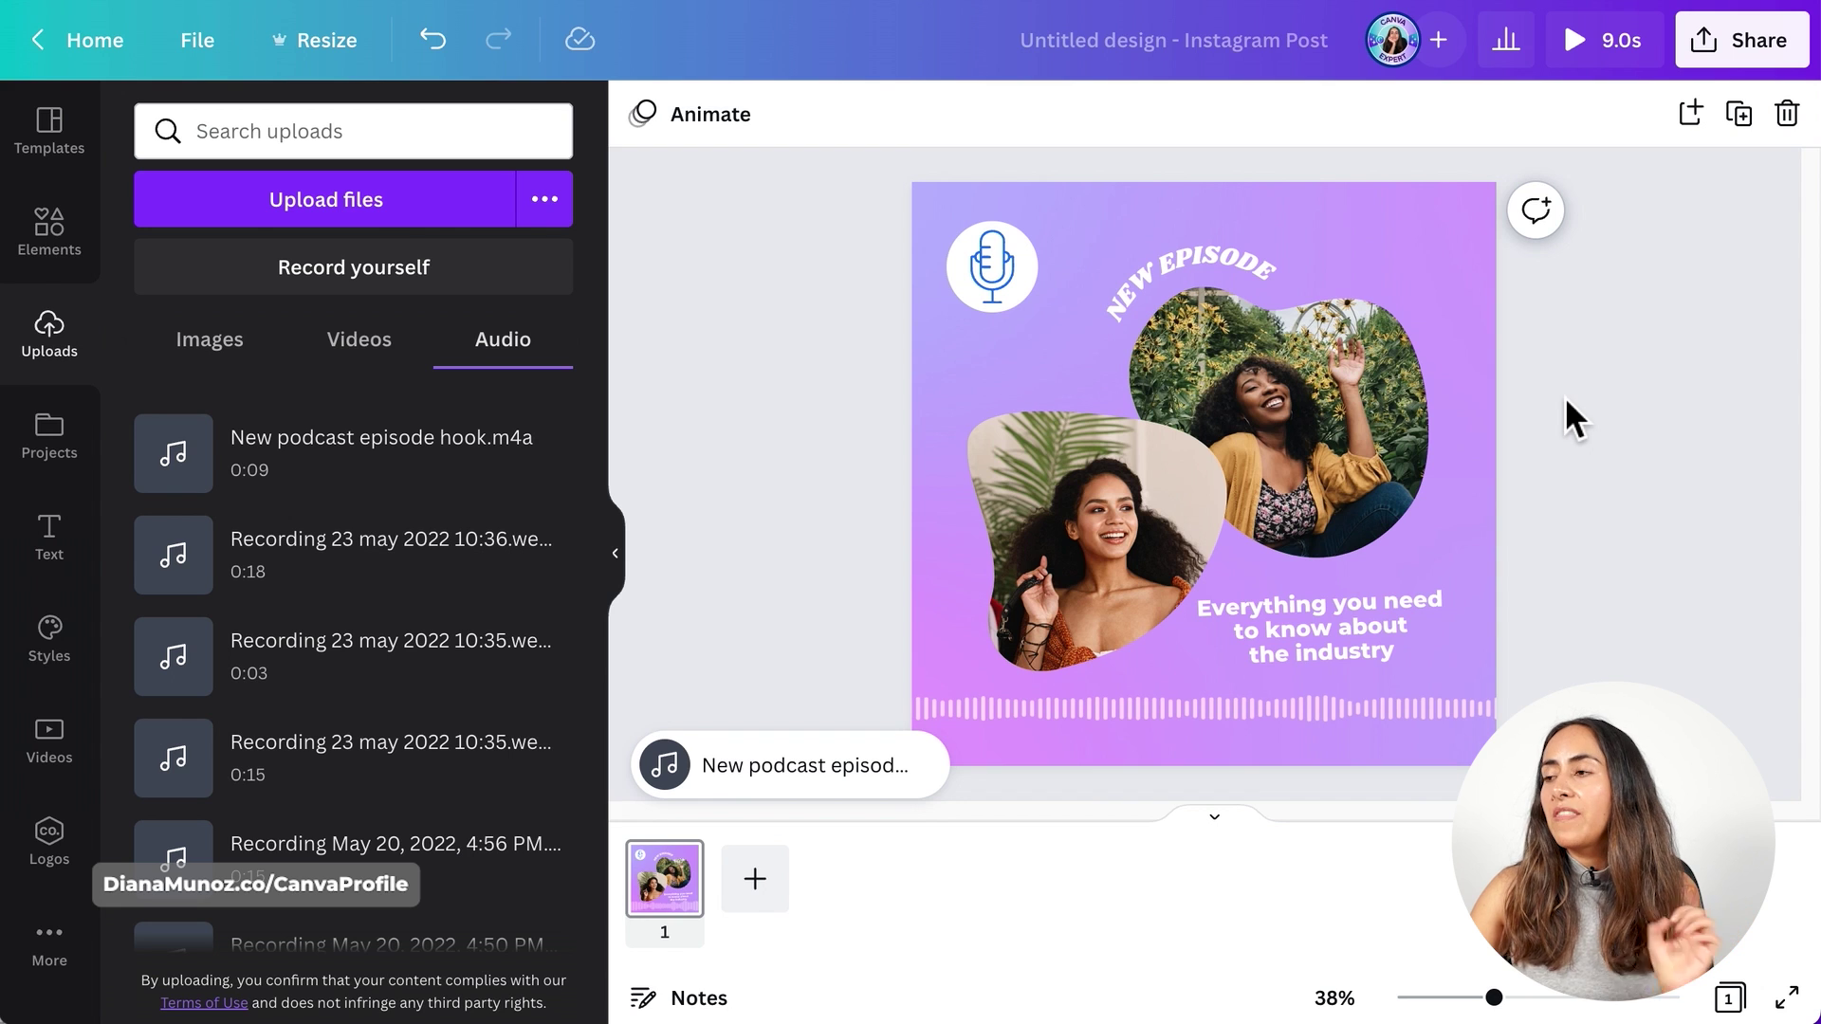
- Reposition the background video within the page, refining its framing across three crop passes
double_click(1219, 721)
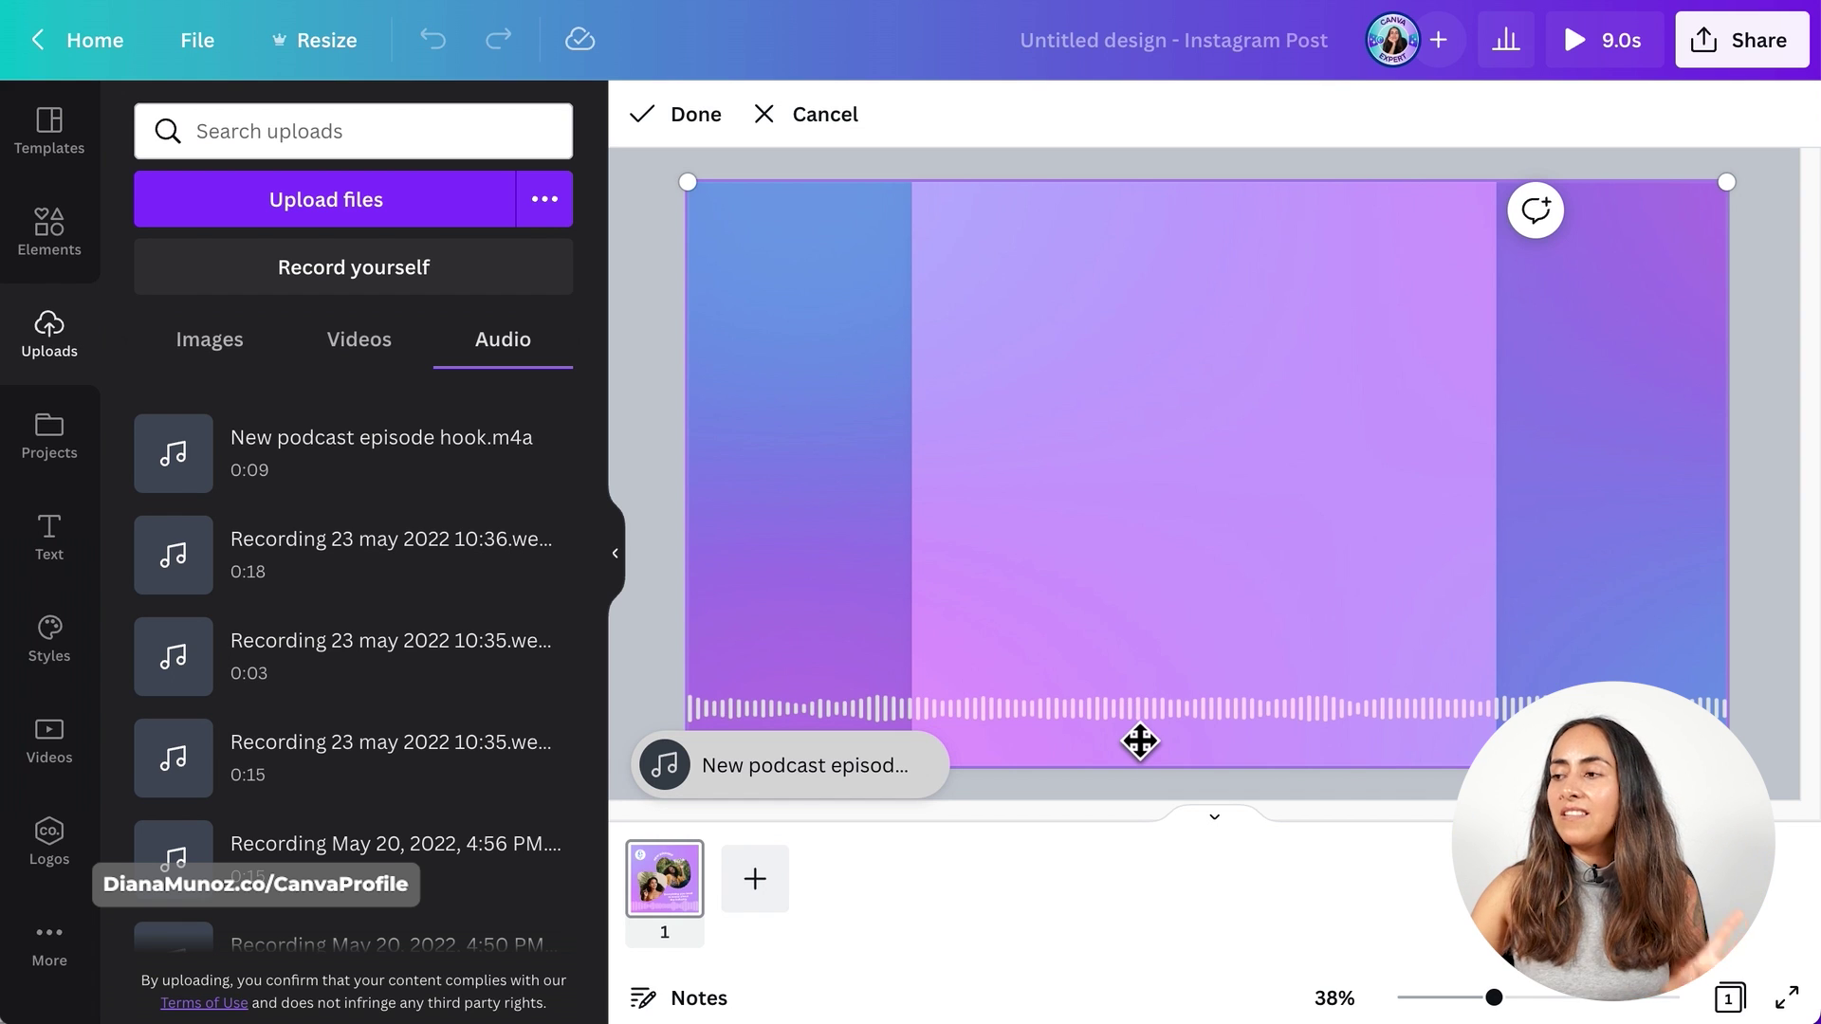
drag(1088, 671, 1363, 658)
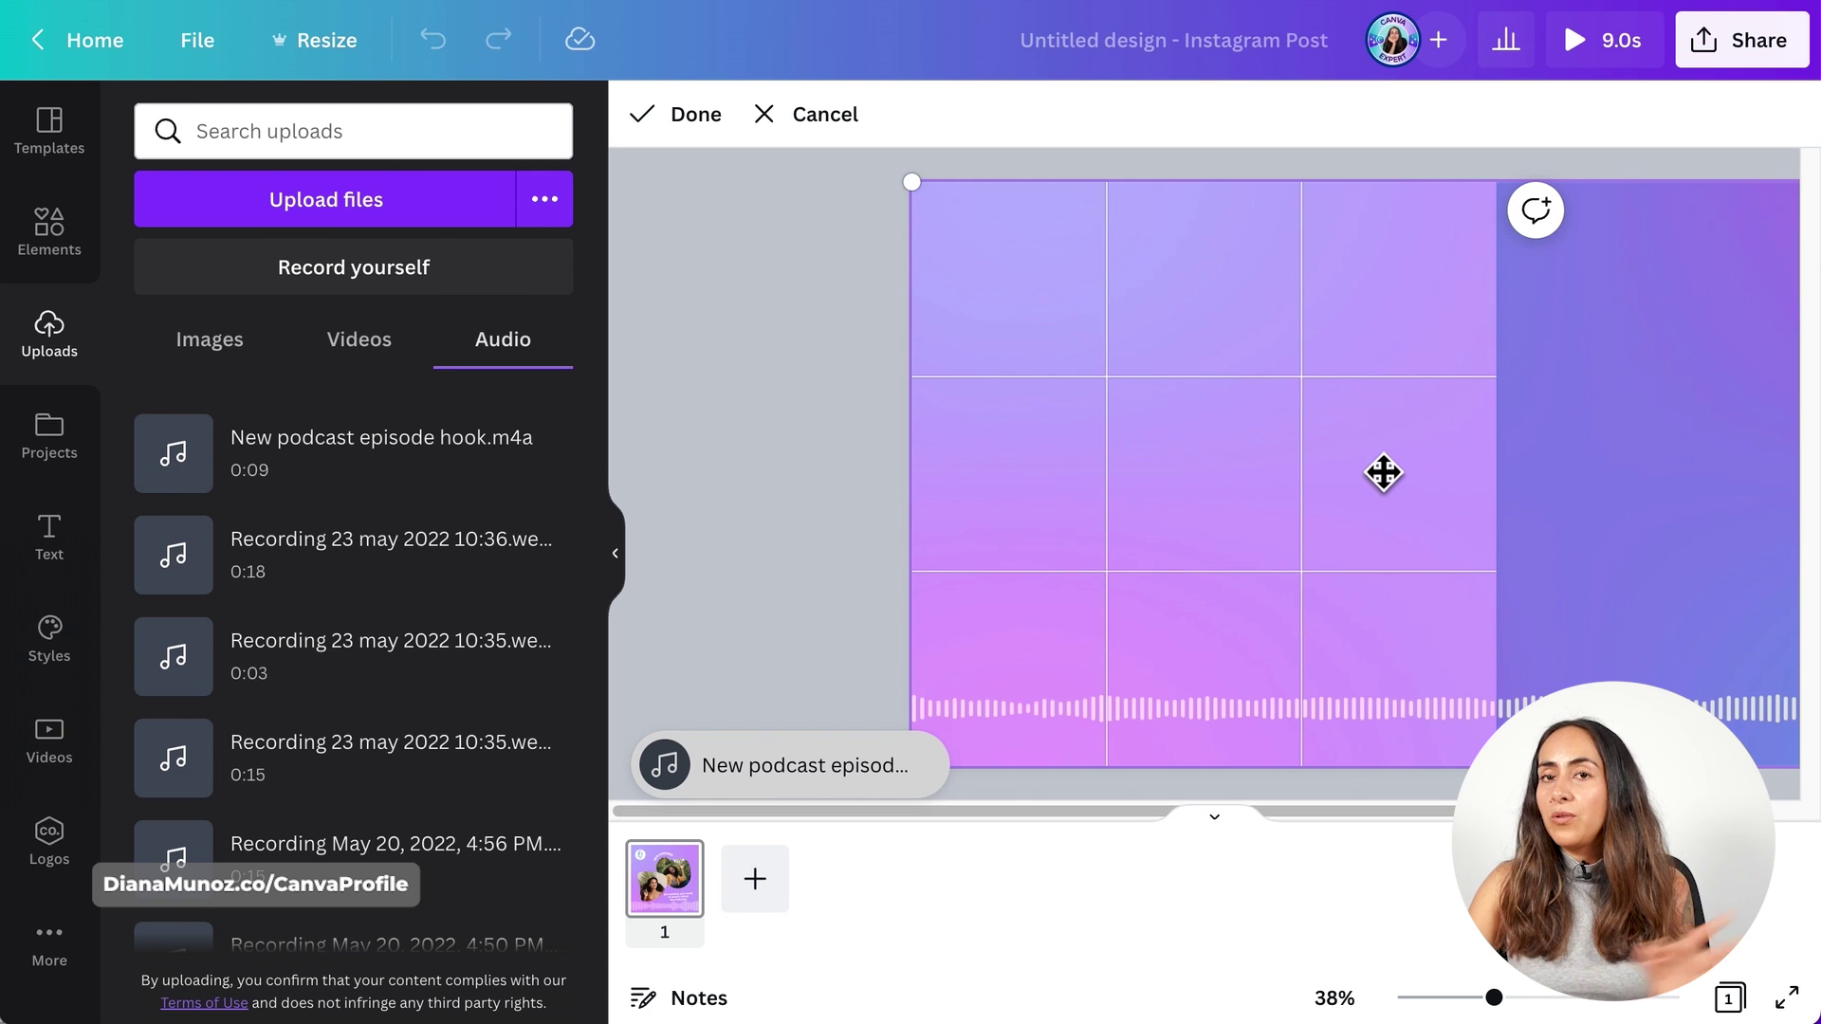
click(697, 114)
click(1724, 398)
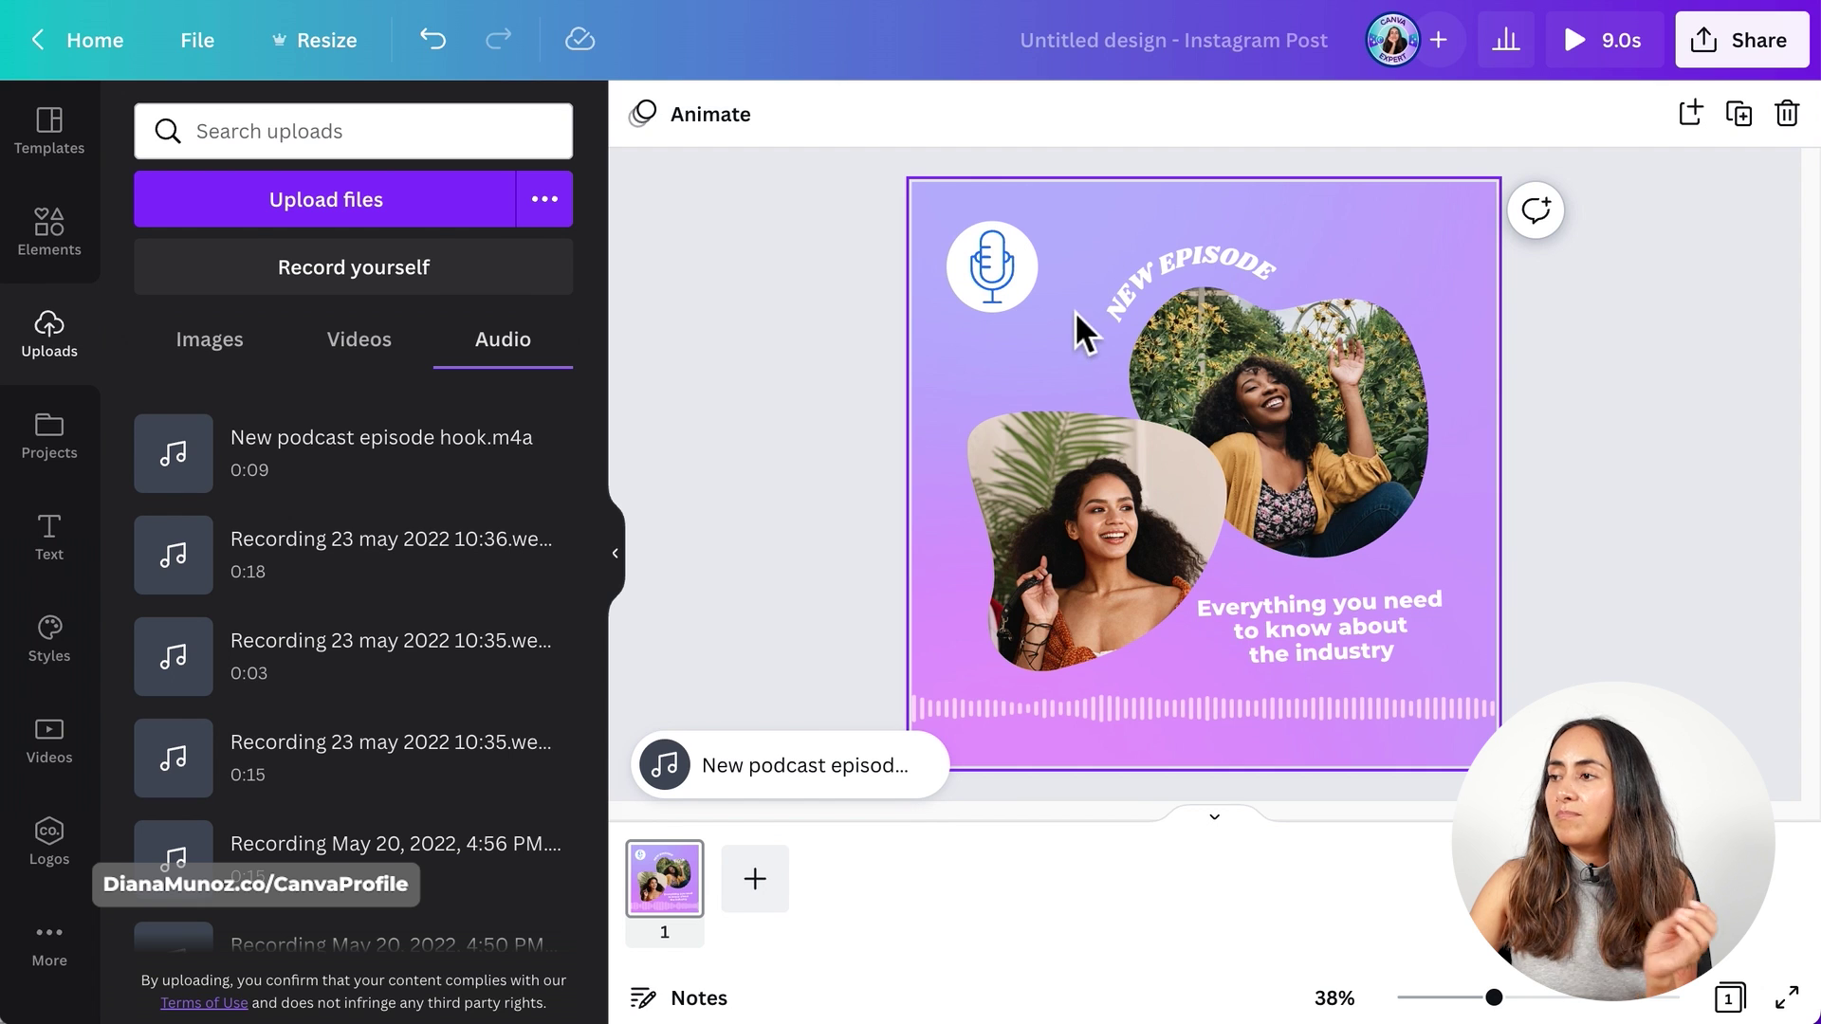
double_click(1452, 282)
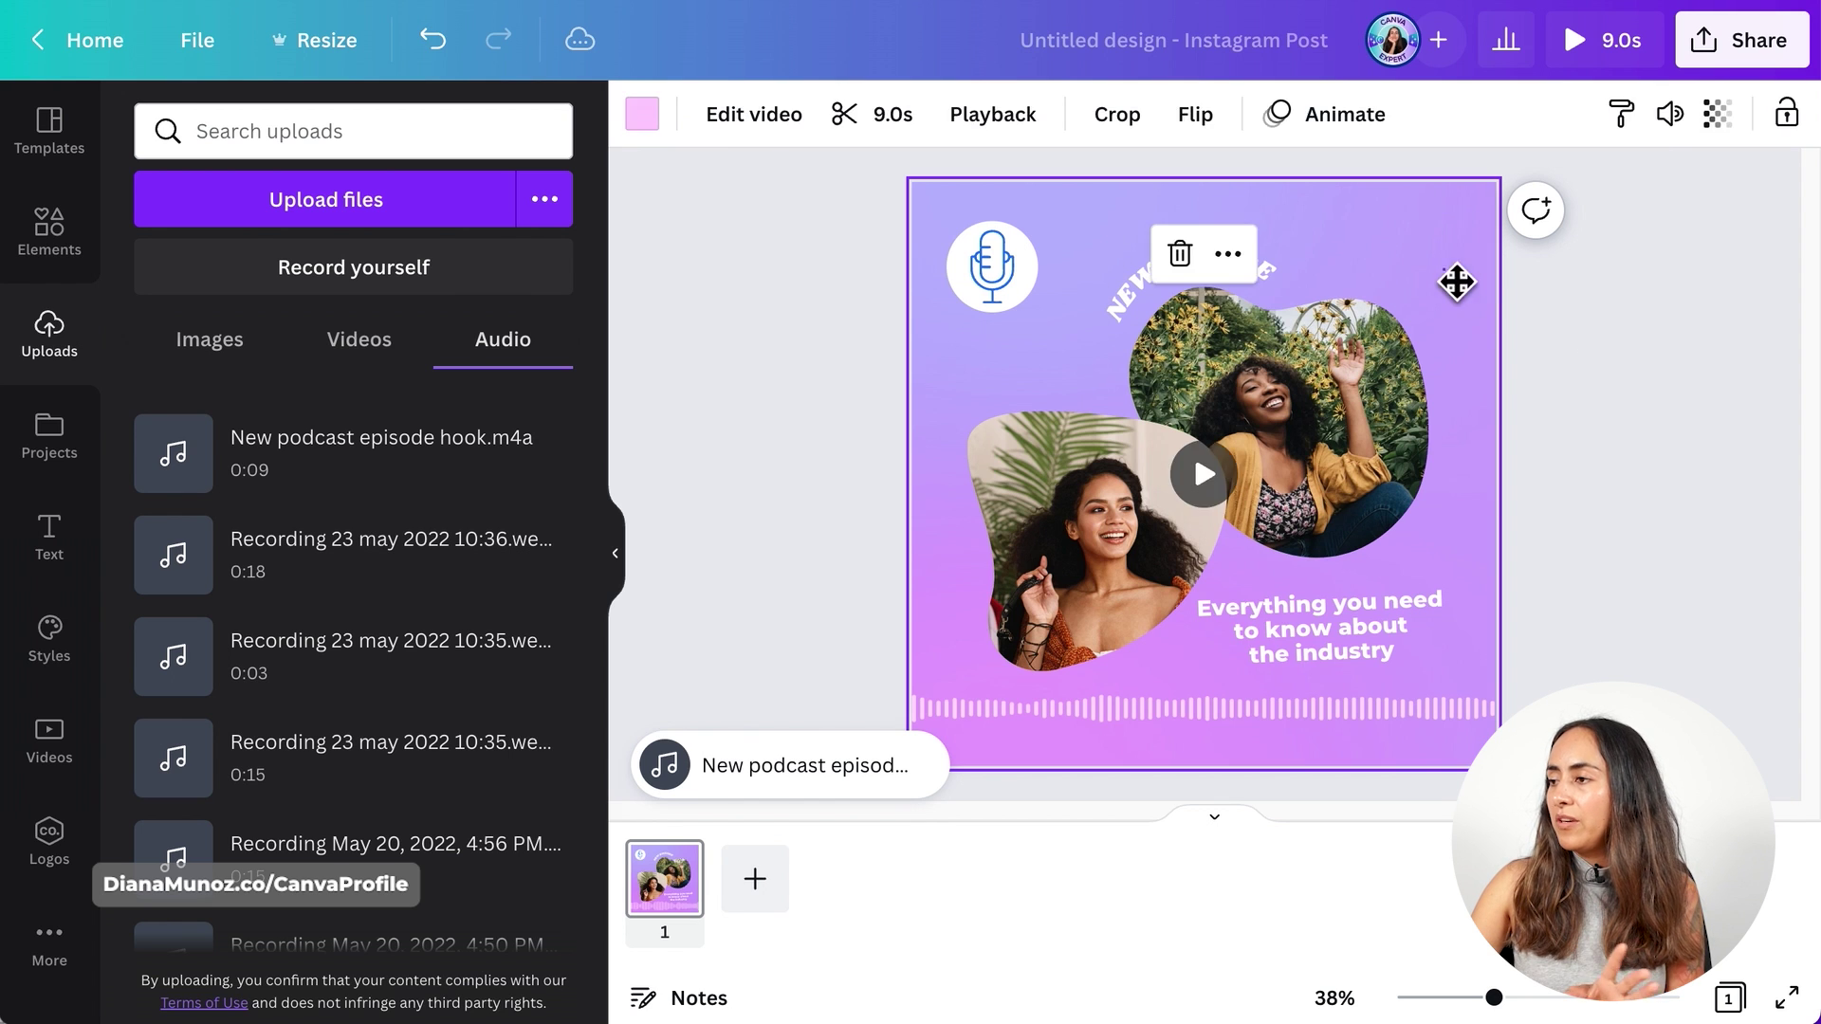
drag(1464, 297, 913, 337)
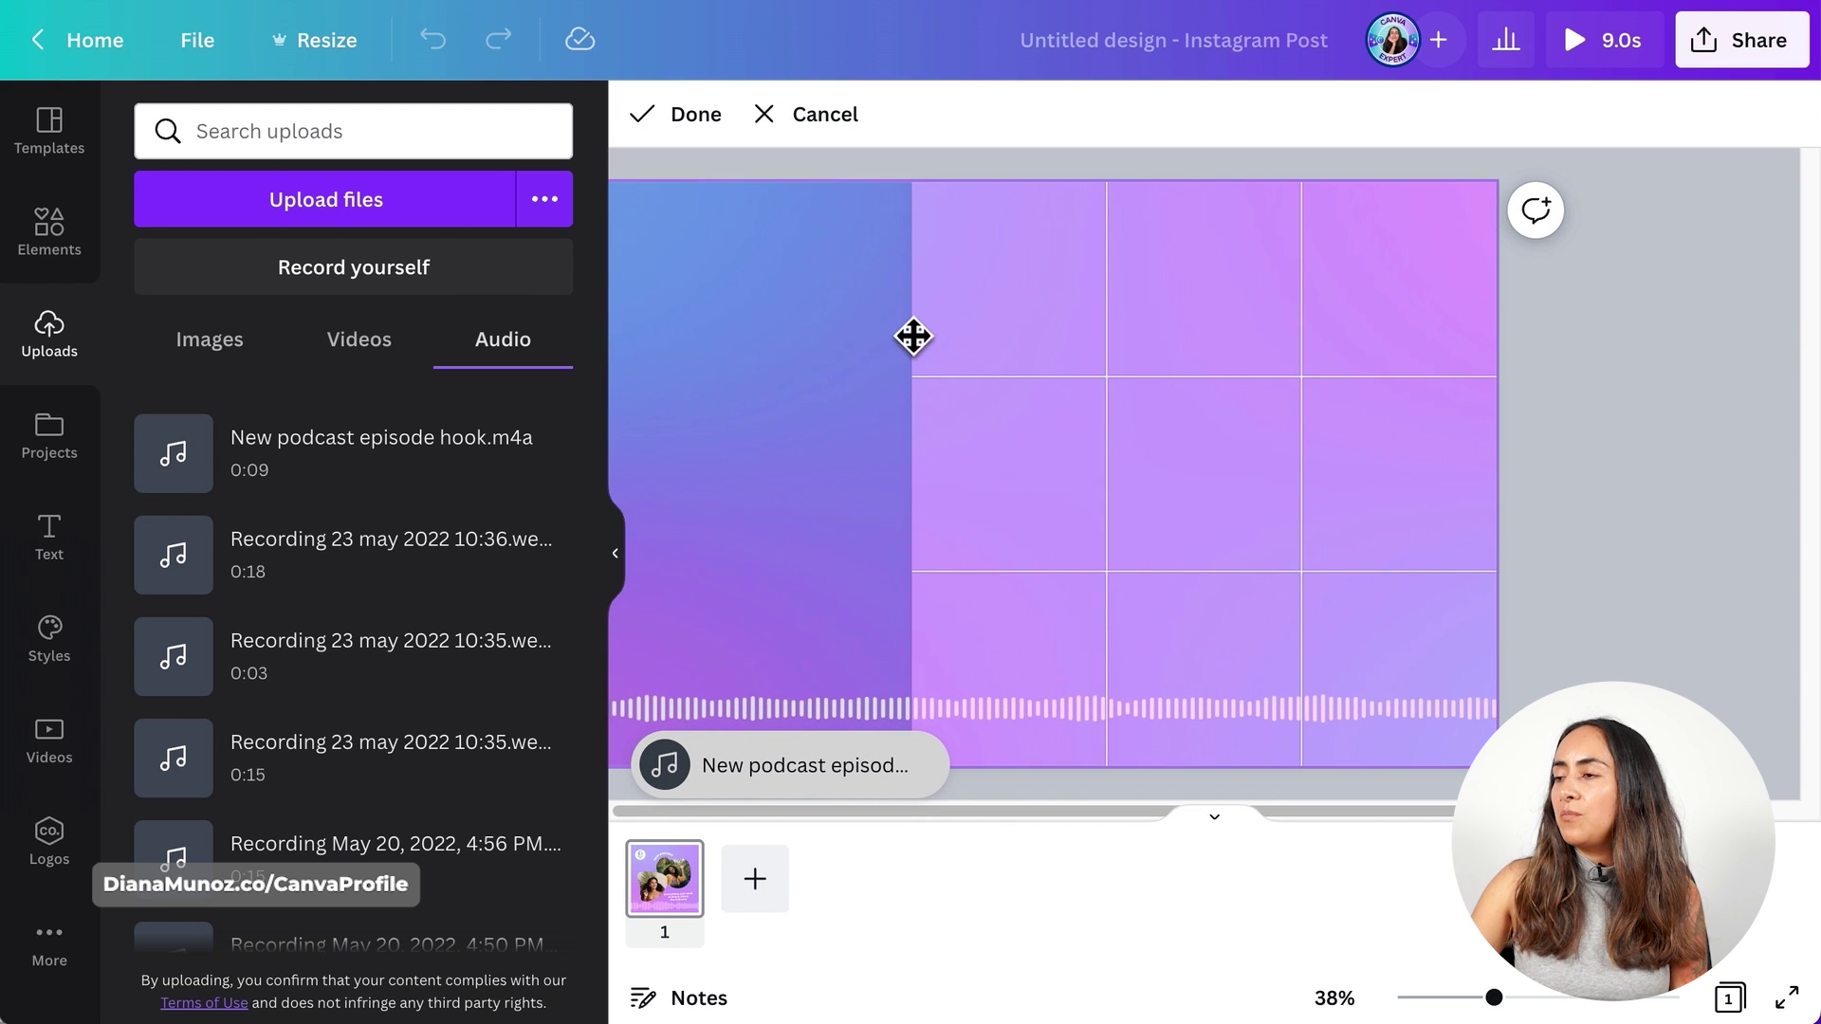
click(671, 156)
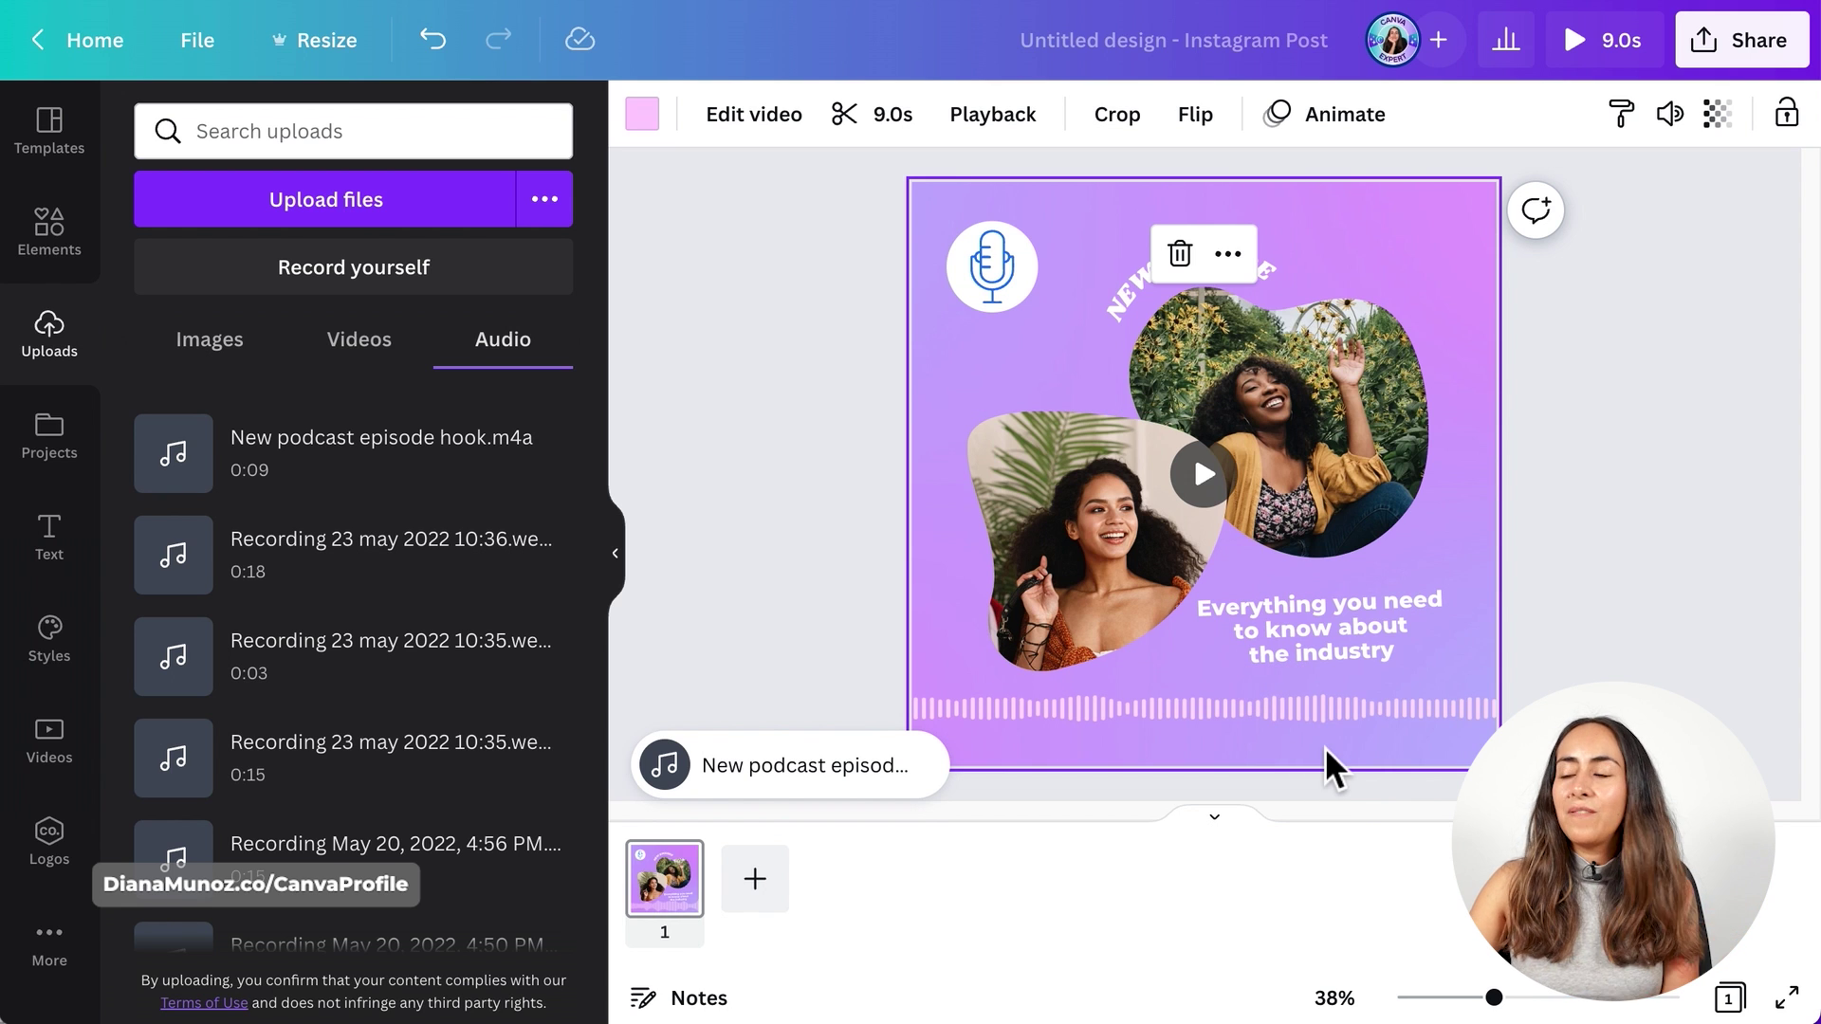
double_click(1328, 764)
drag(1289, 752, 1445, 727)
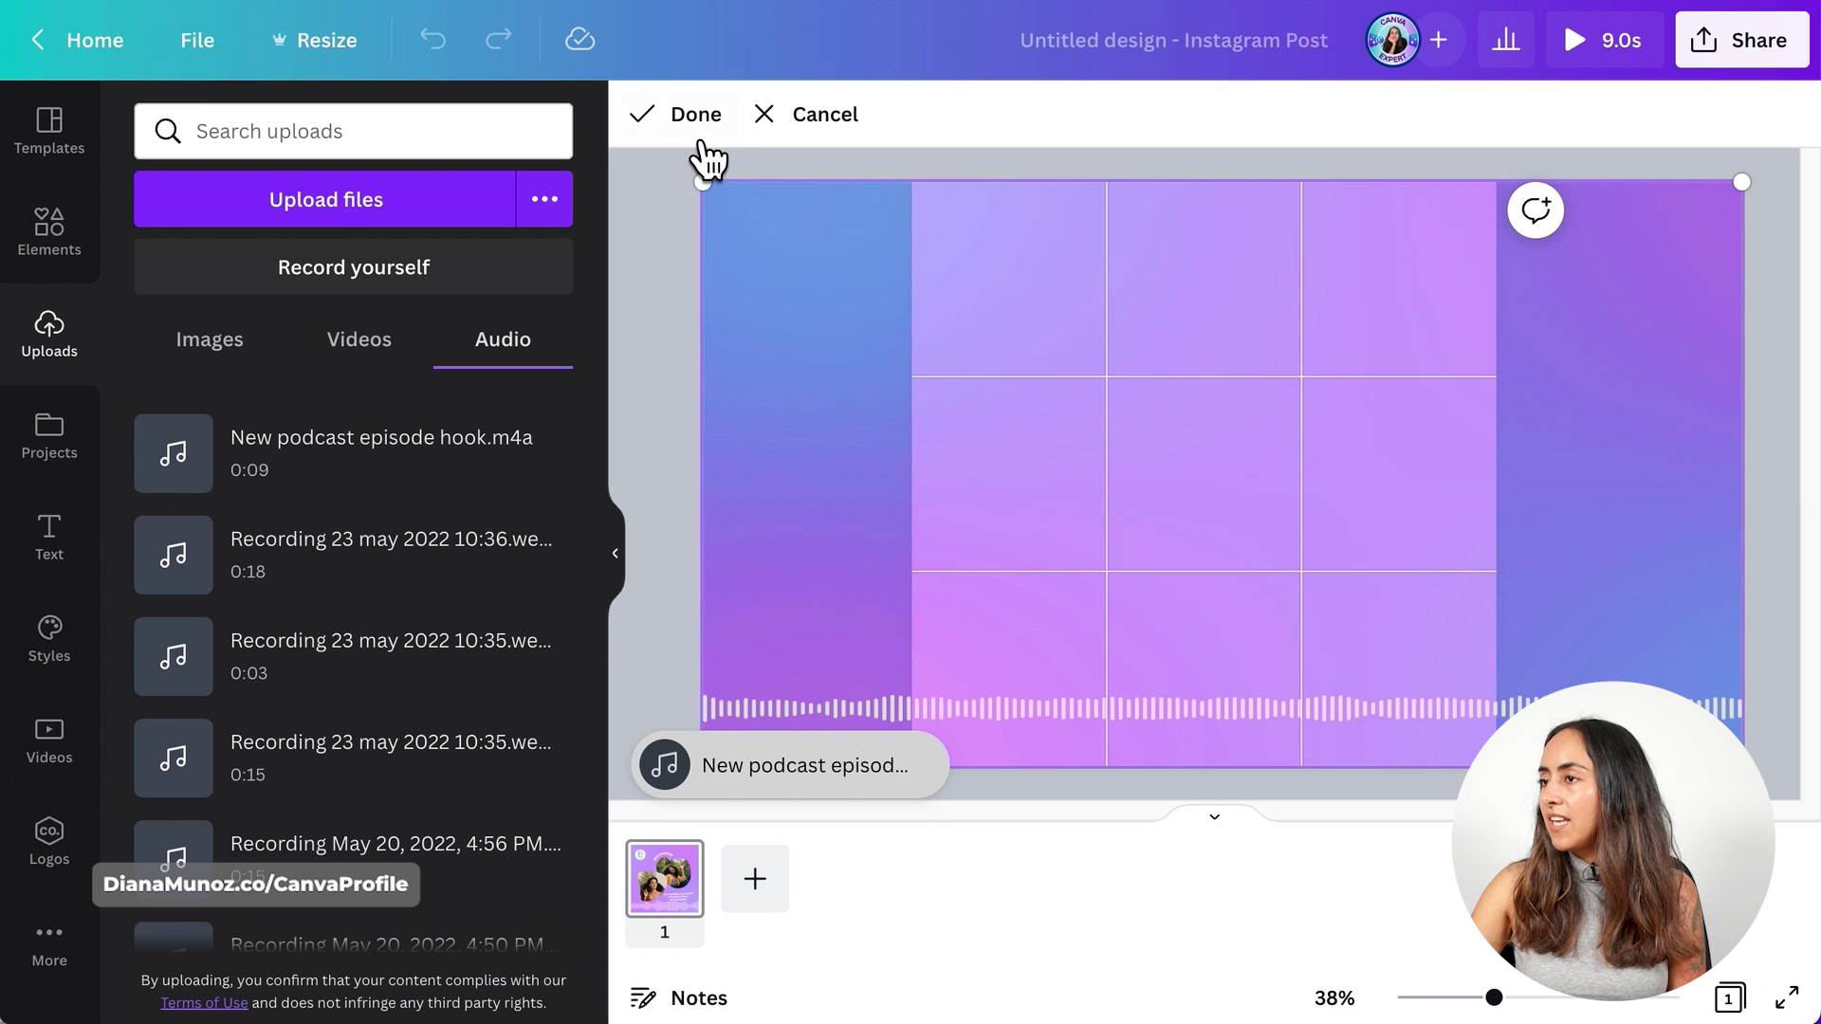
click(695, 116)
click(1600, 568)
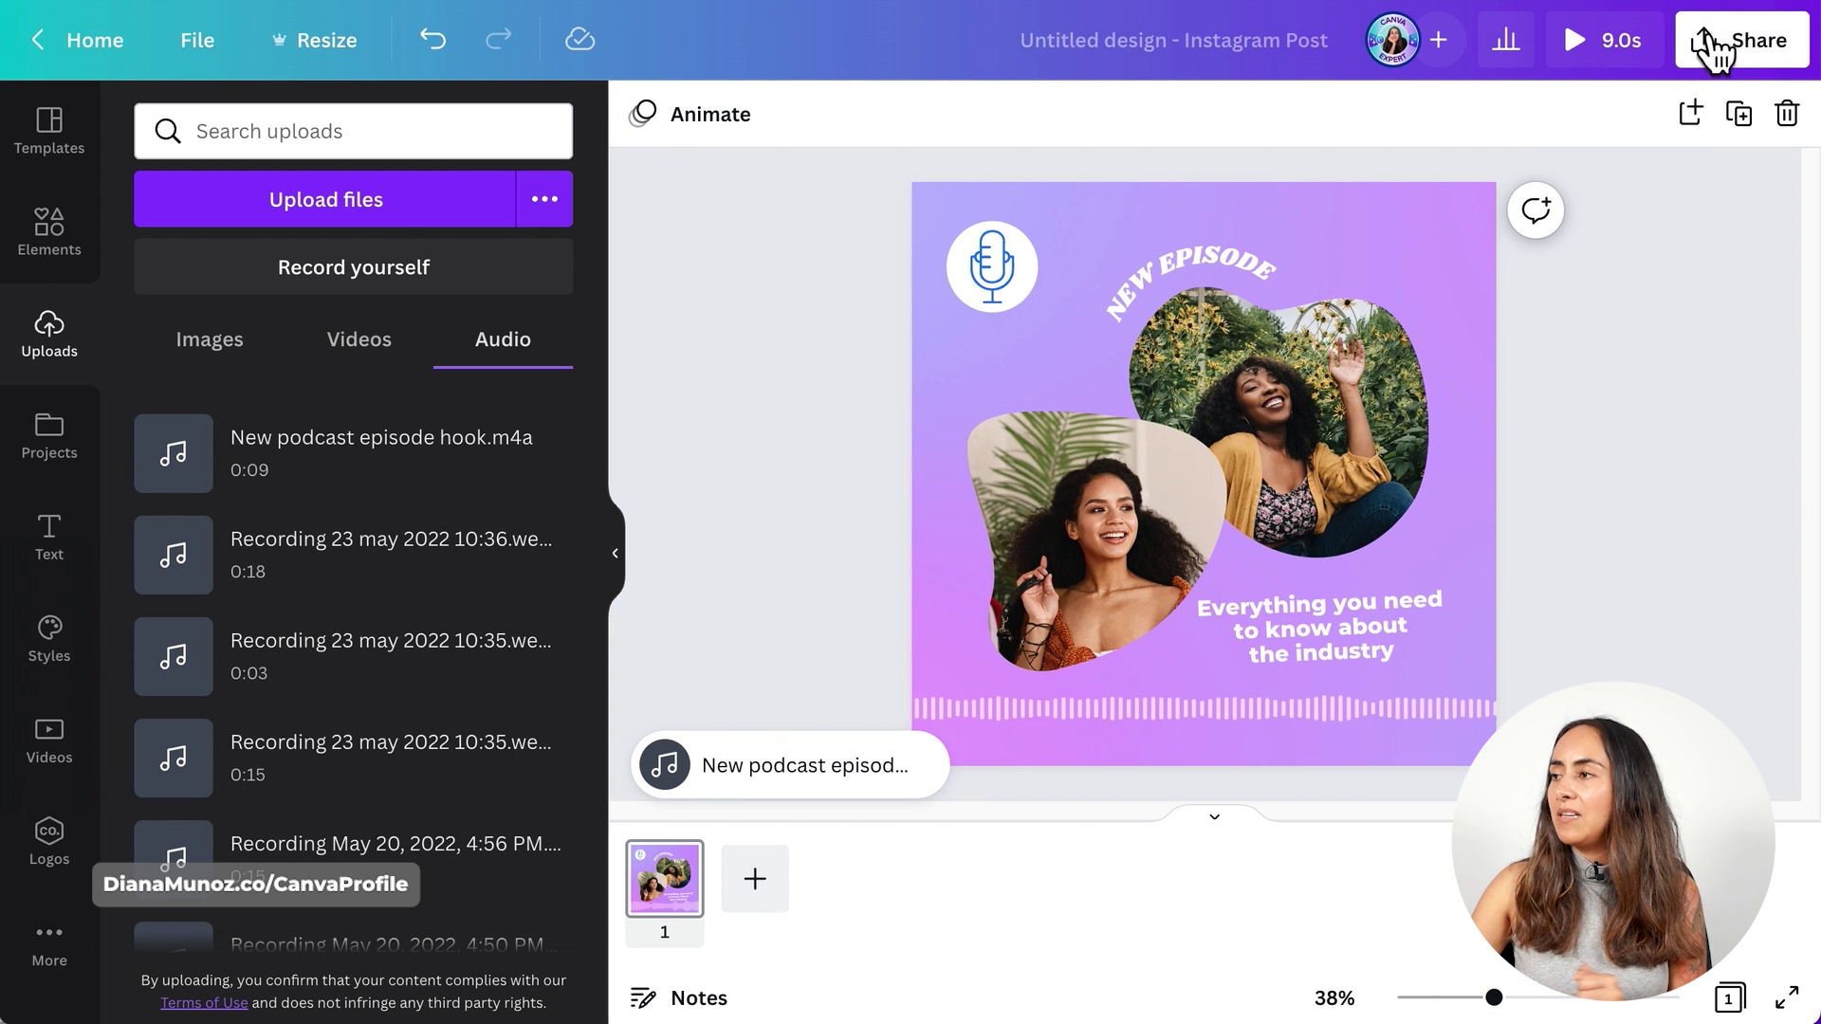
- Download the New Episode post as an MP4 video
click(1770, 61)
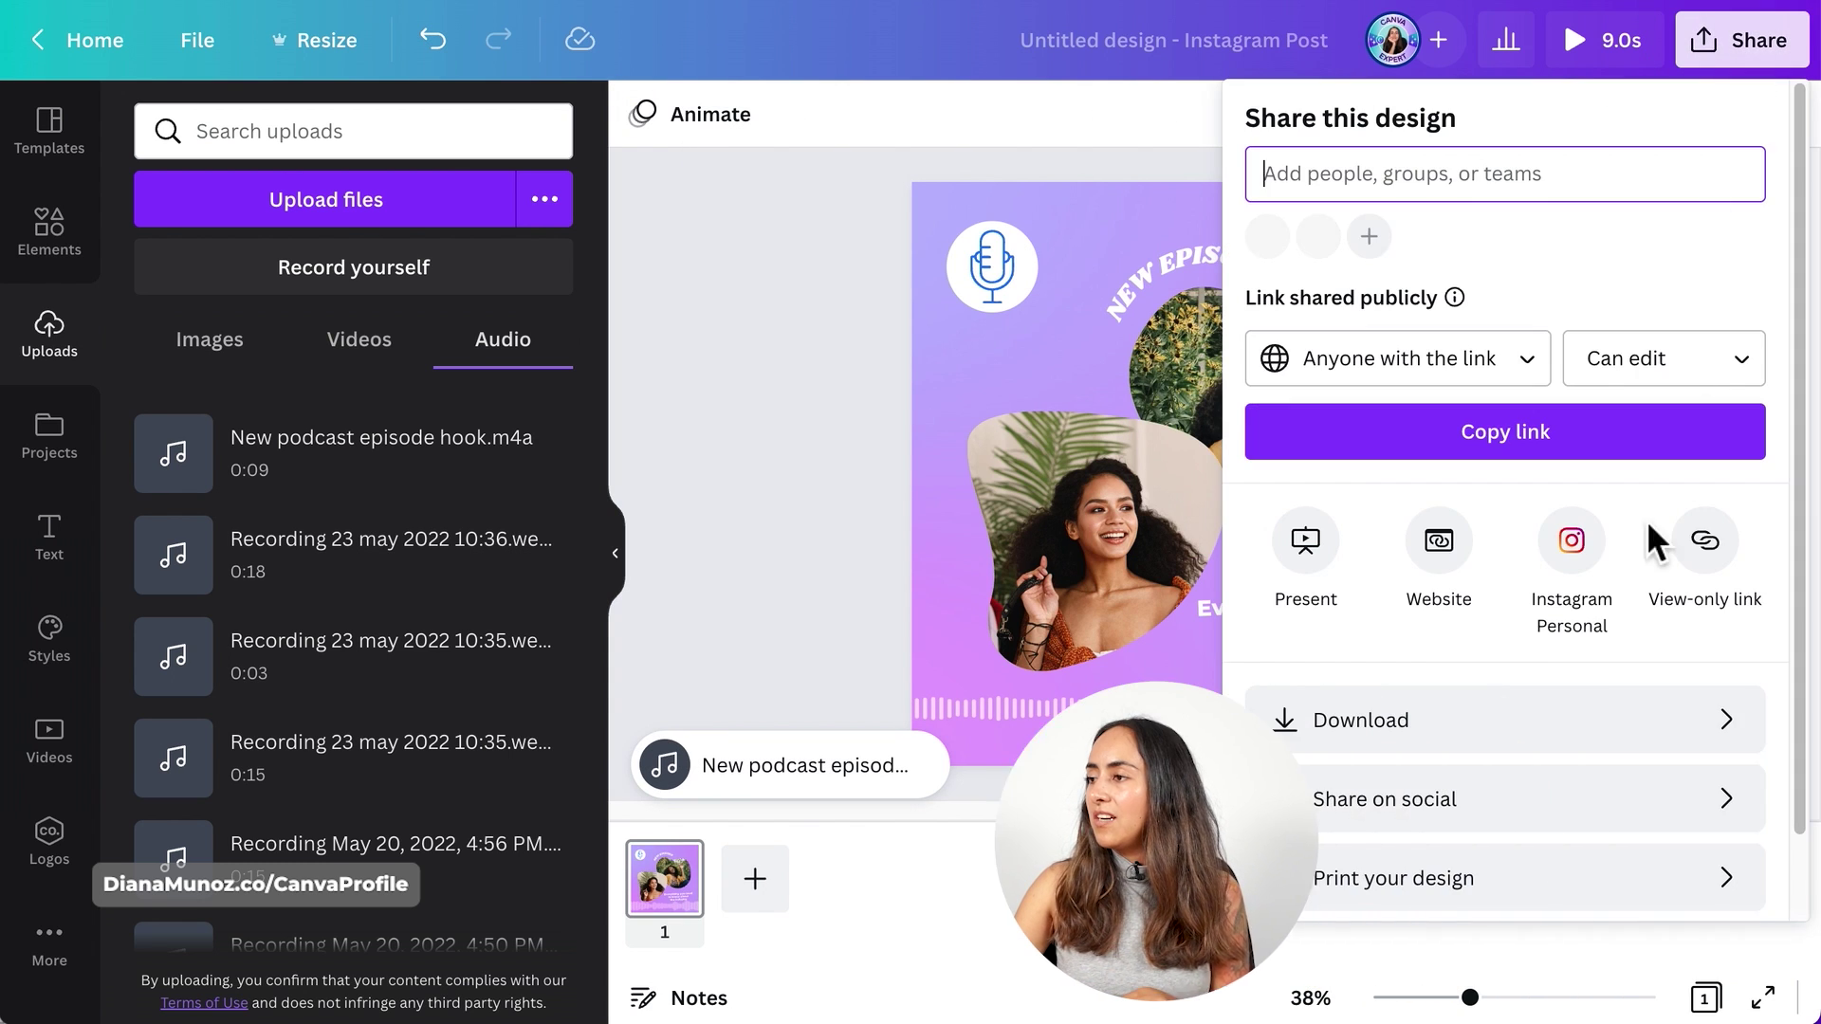
click(1573, 765)
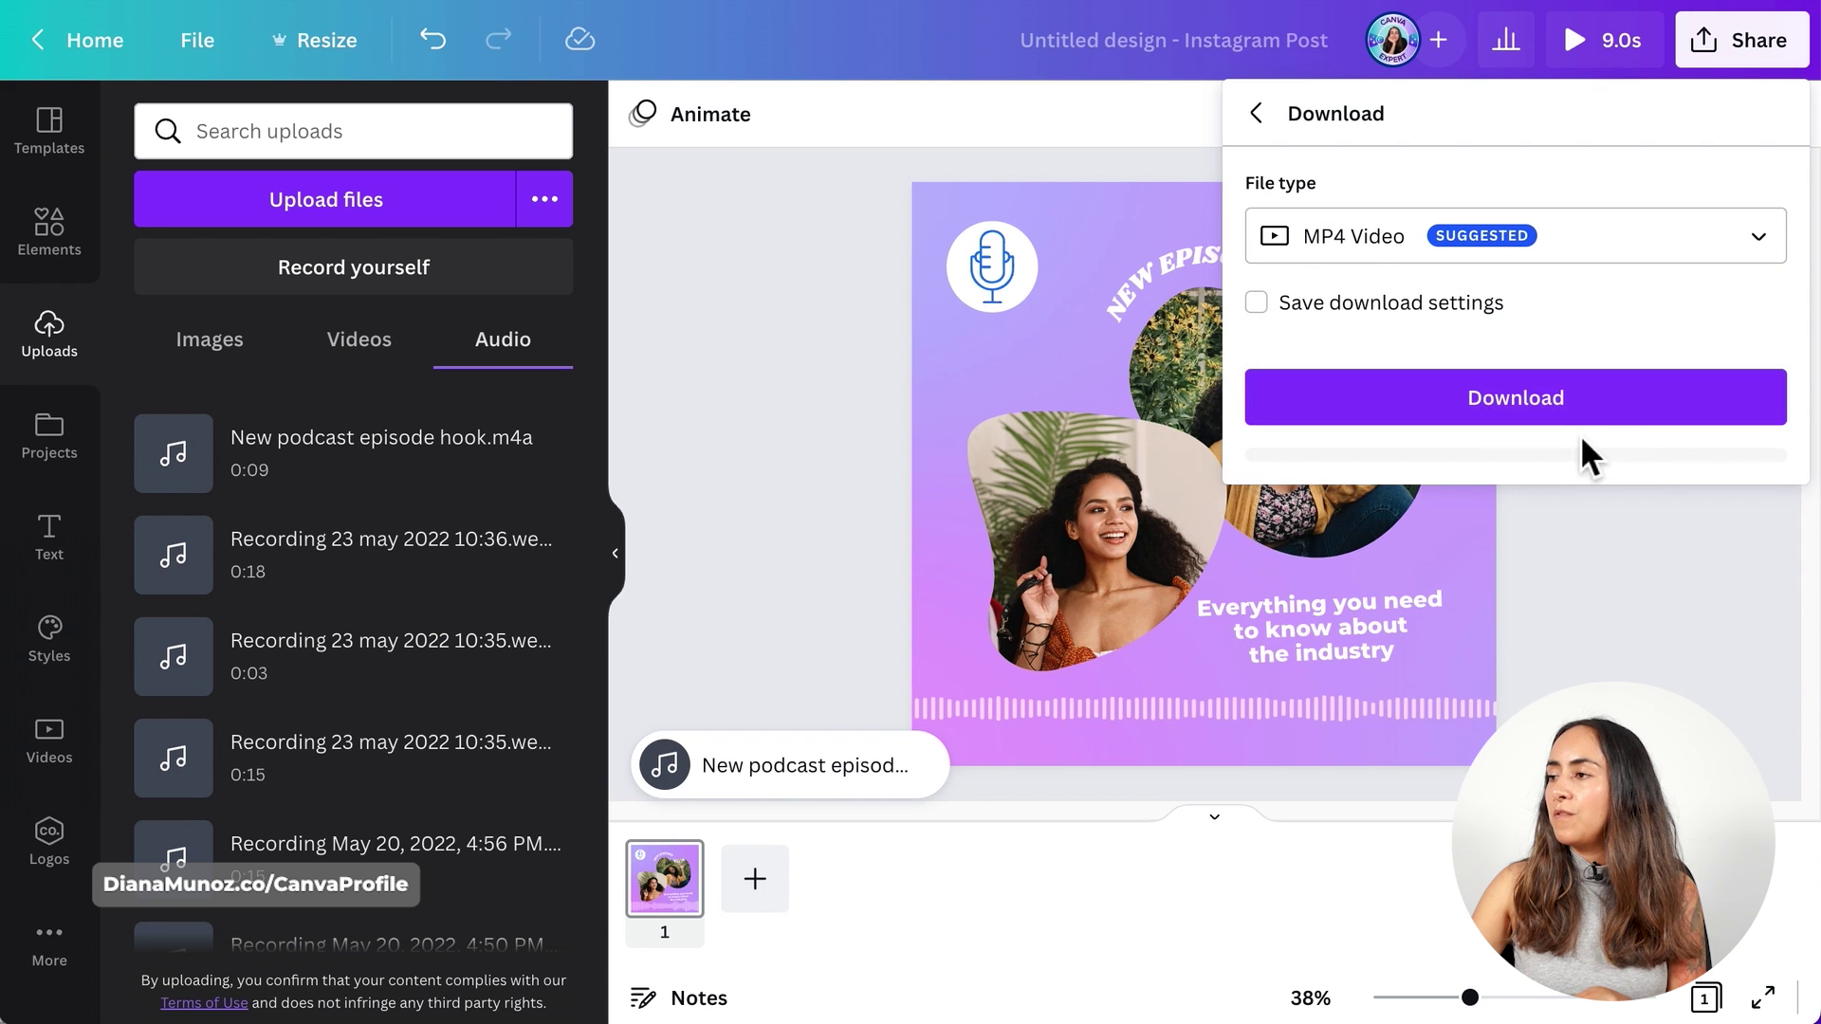
click(1581, 420)
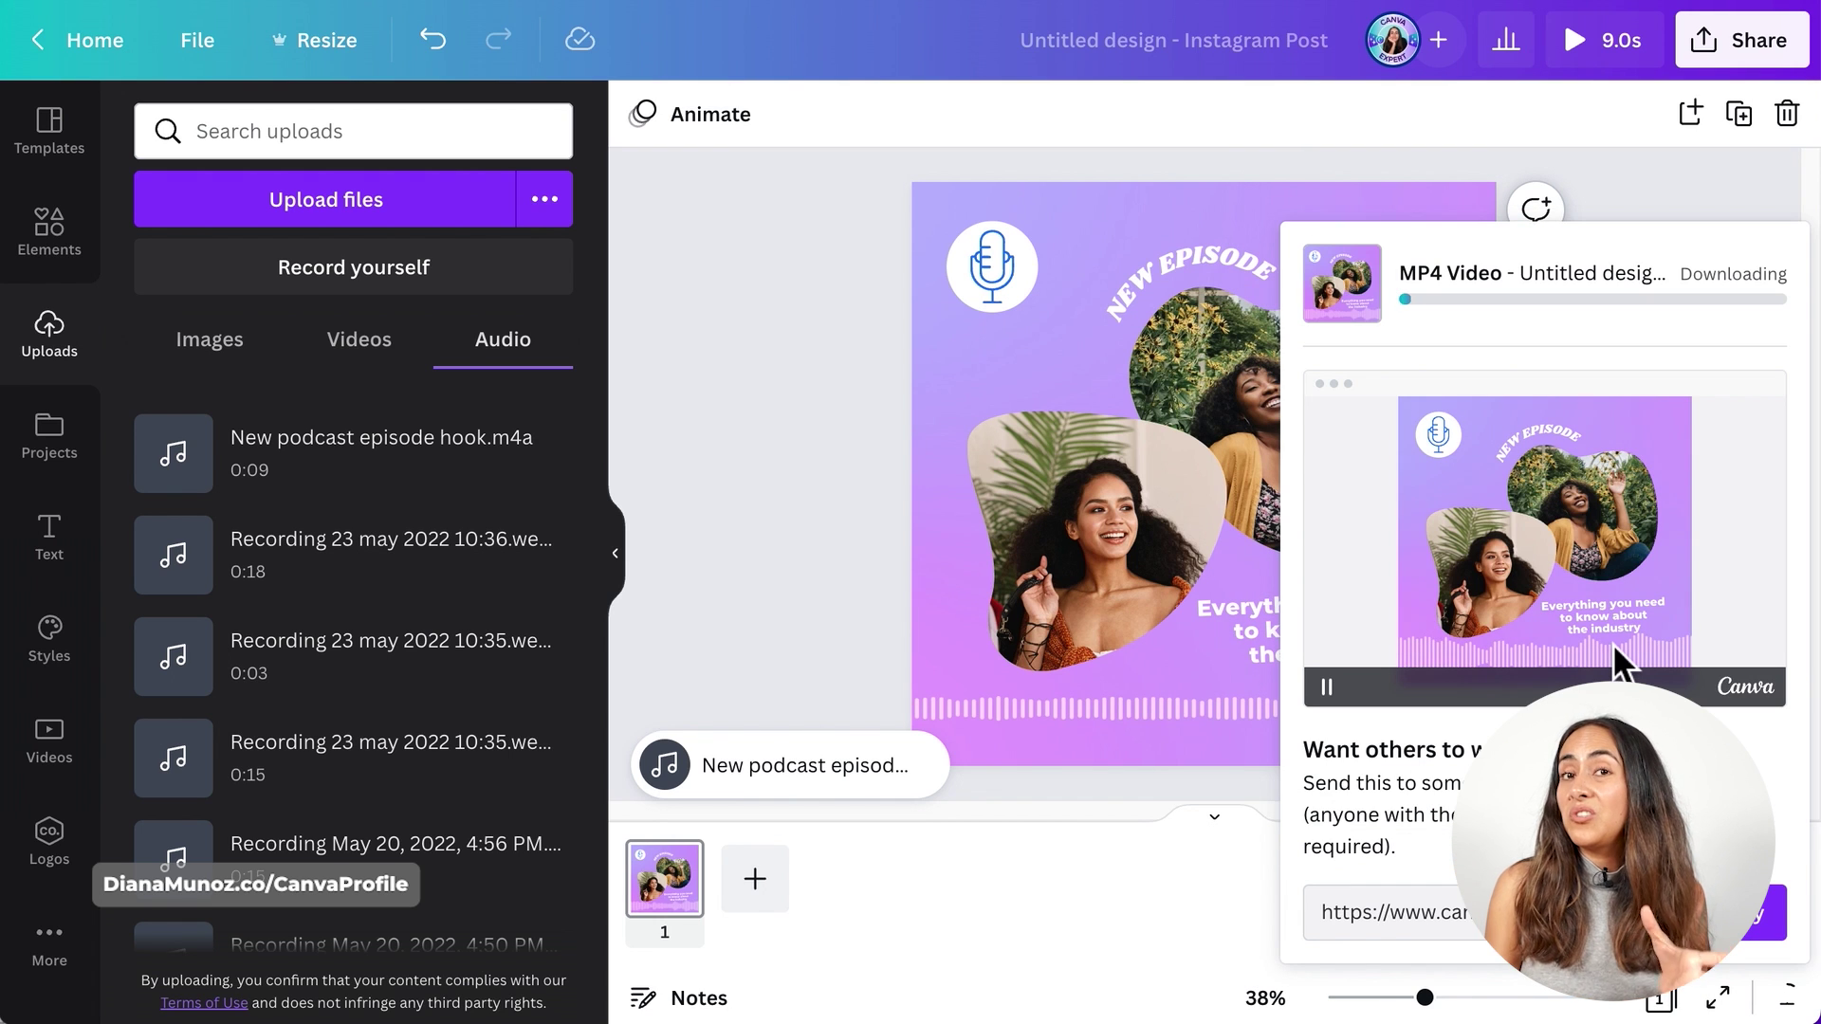